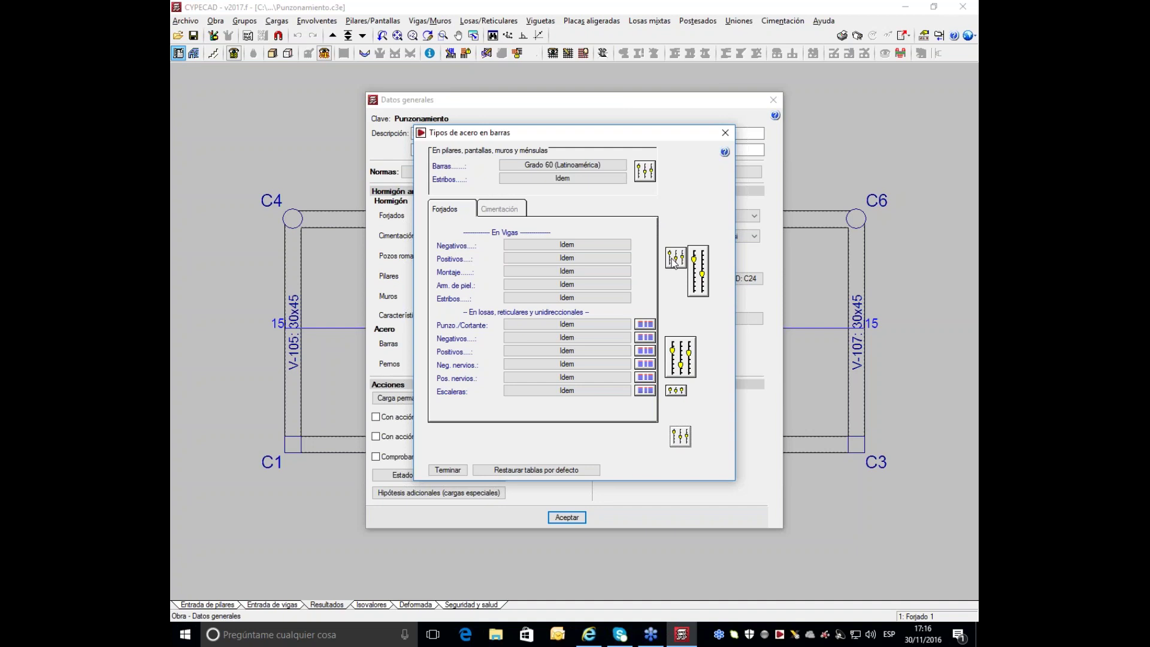
Step: Check the Esfuerzos category of the beam options and close them without changes
left_click(674, 258)
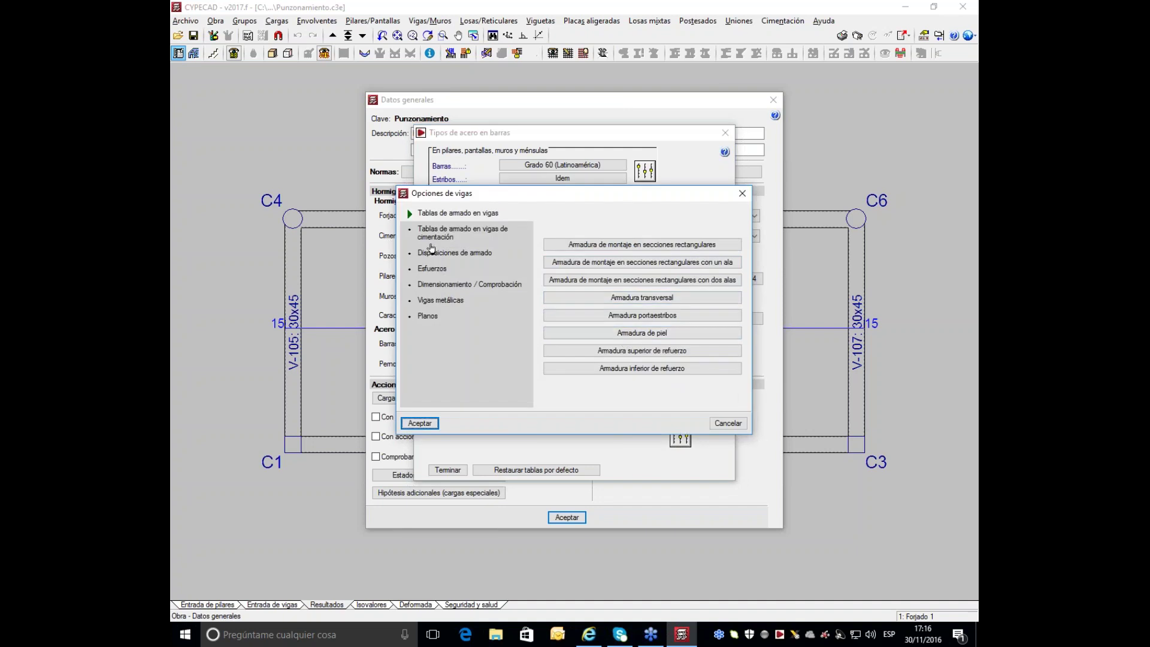
left_click(432, 268)
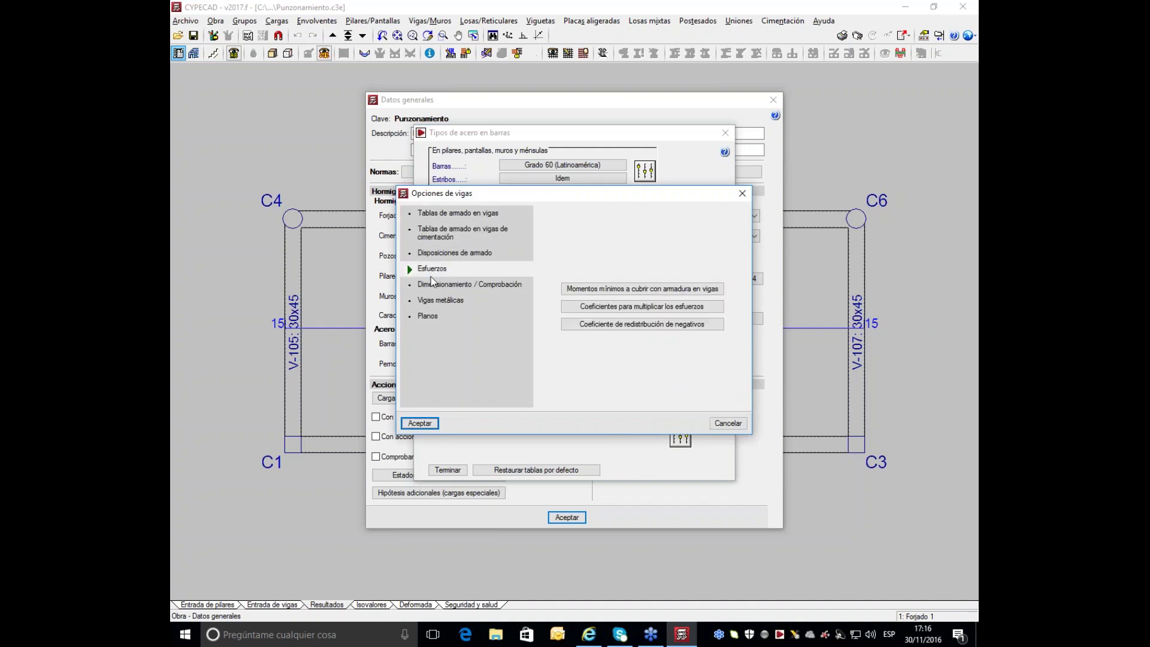
left_click(742, 193)
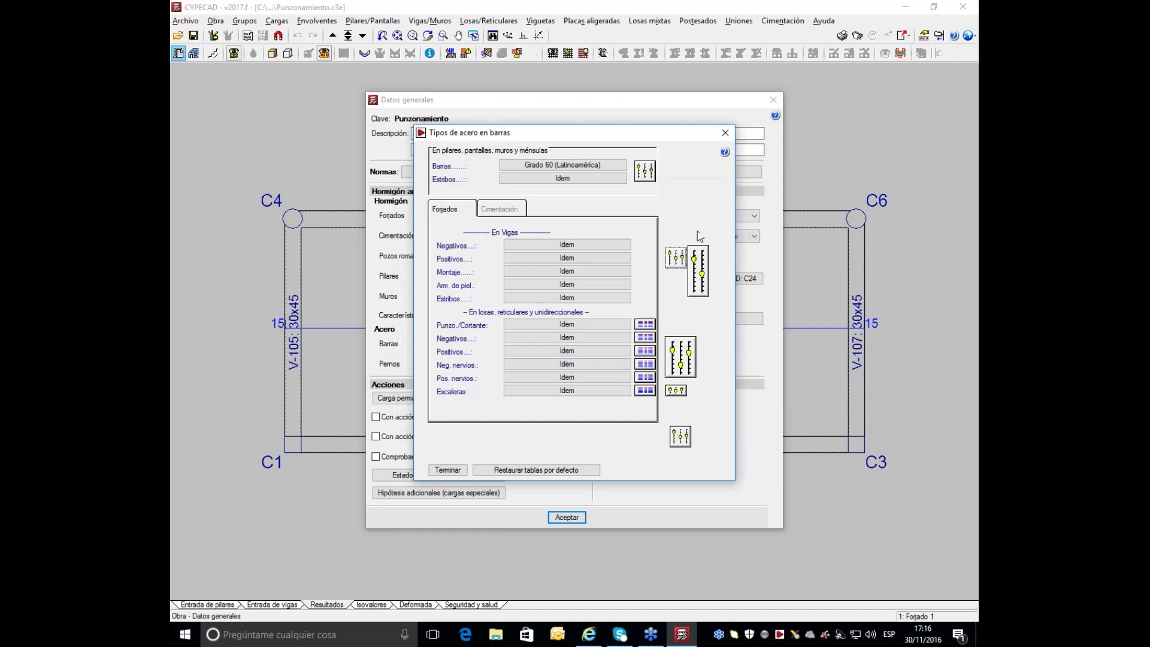
Step: Inspect the Punzonamiento setting in the slab options and close all the general data dialogs
left_click(684, 367)
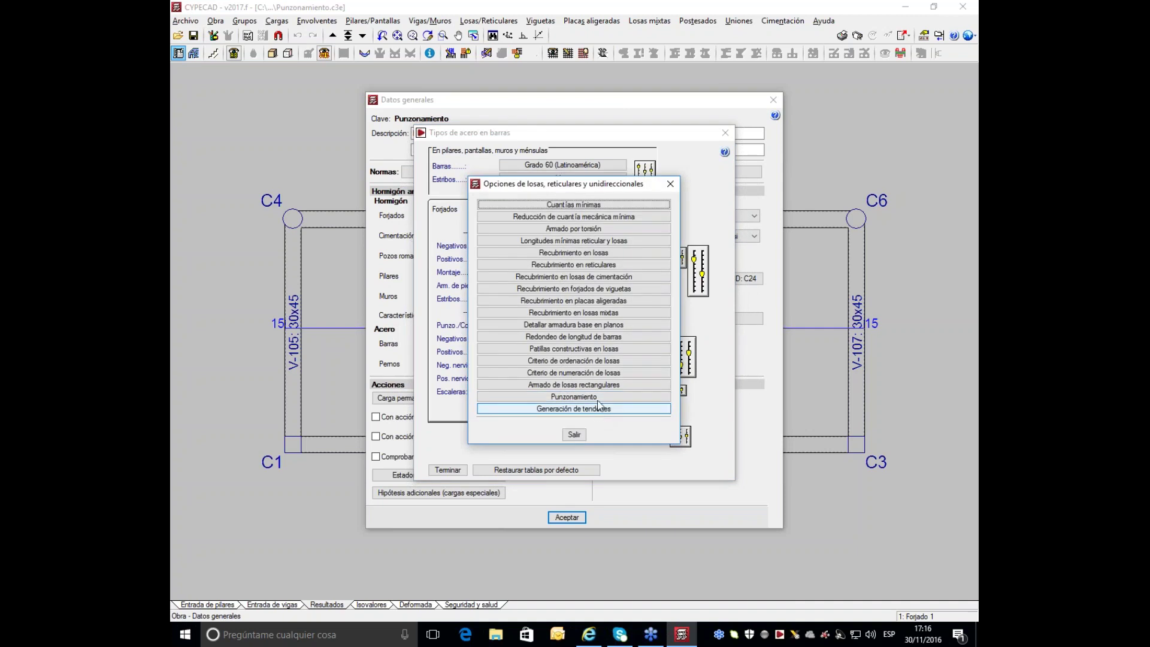
left_click(574, 396)
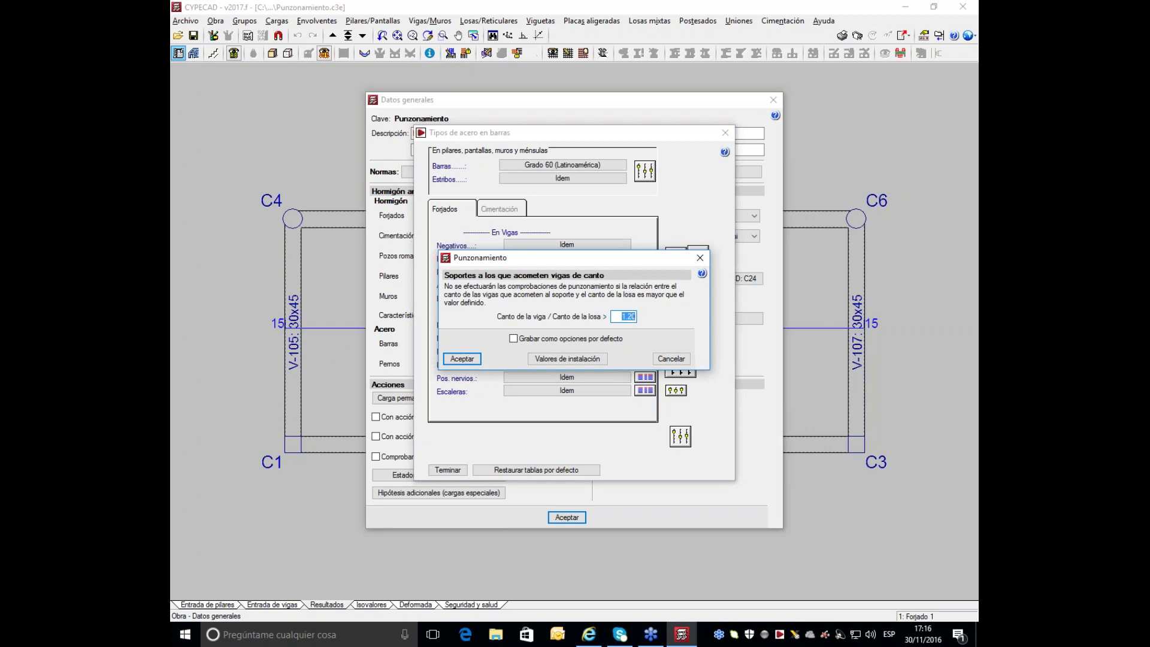
left_click(700, 257)
left_click(670, 183)
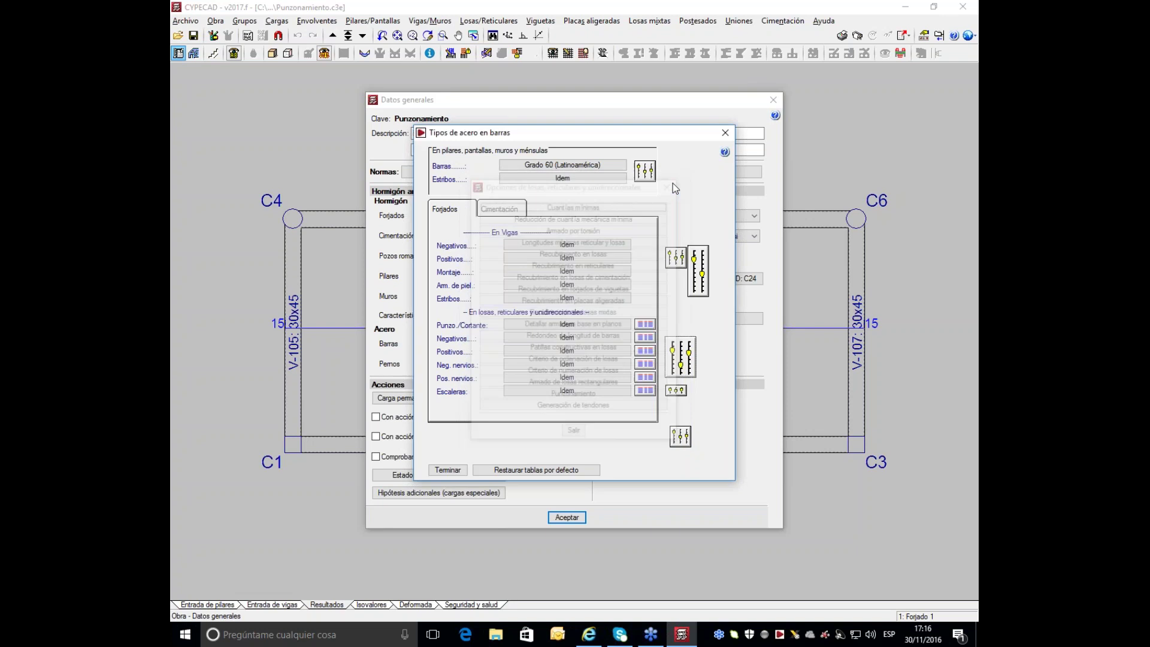
left_click(725, 132)
left_click(773, 99)
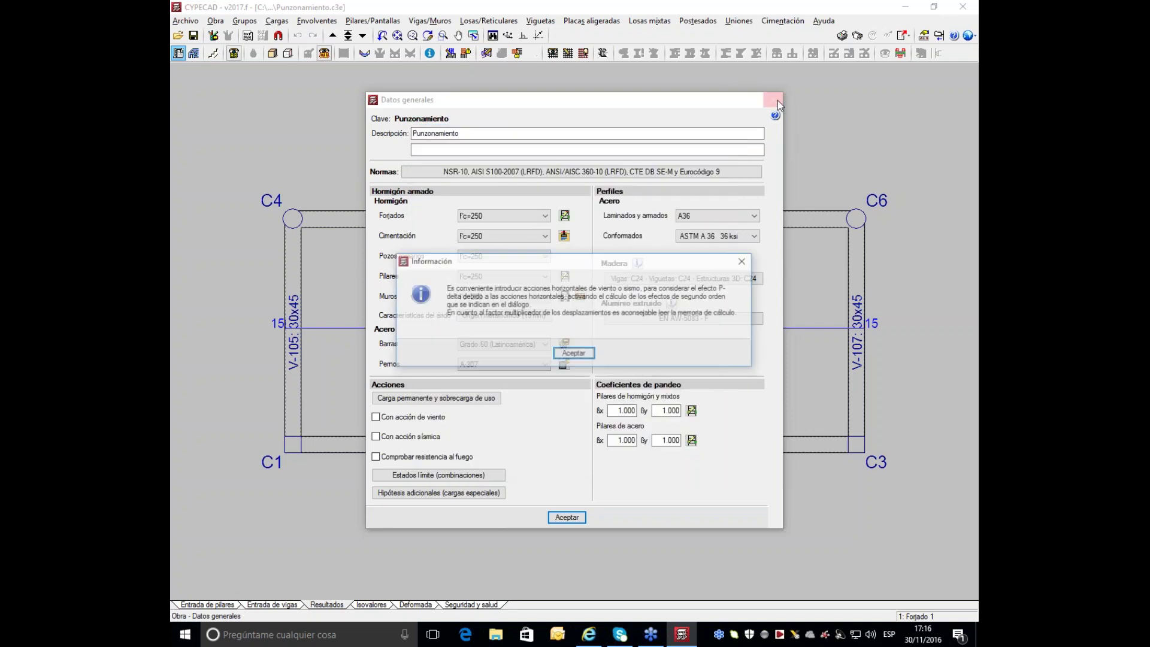
left_click(574, 352)
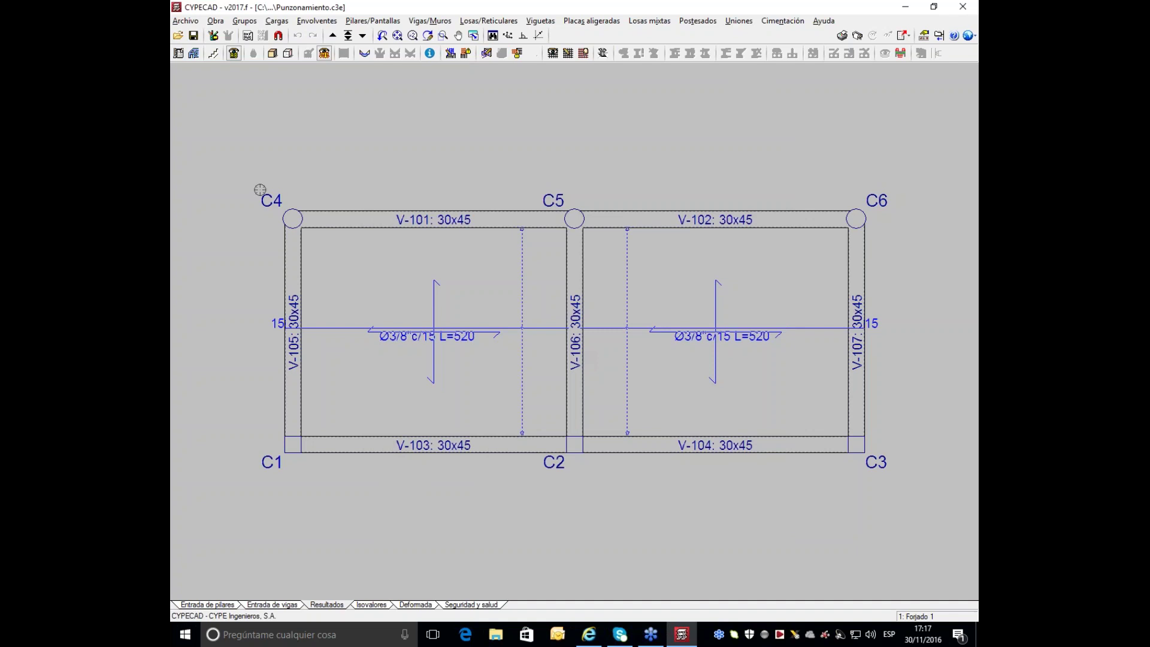
Step: Look through the Disposiciones de armado and Dimensionamiento / Comprobación beam options in the project's general data
left_click(217, 22)
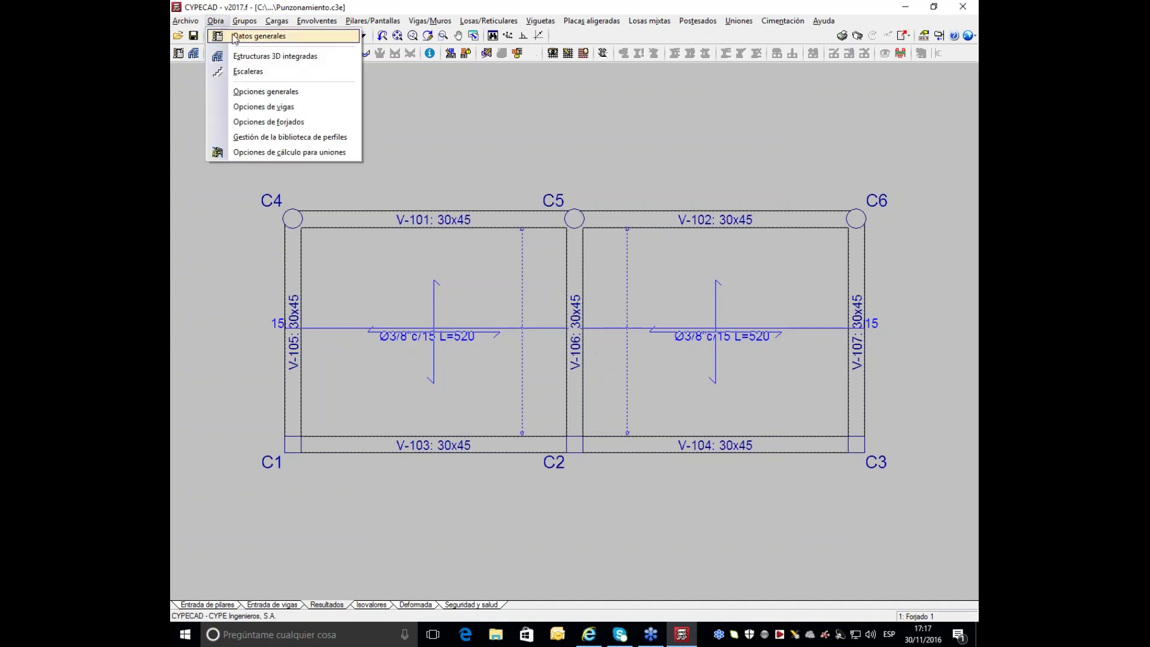
left_click(234, 37)
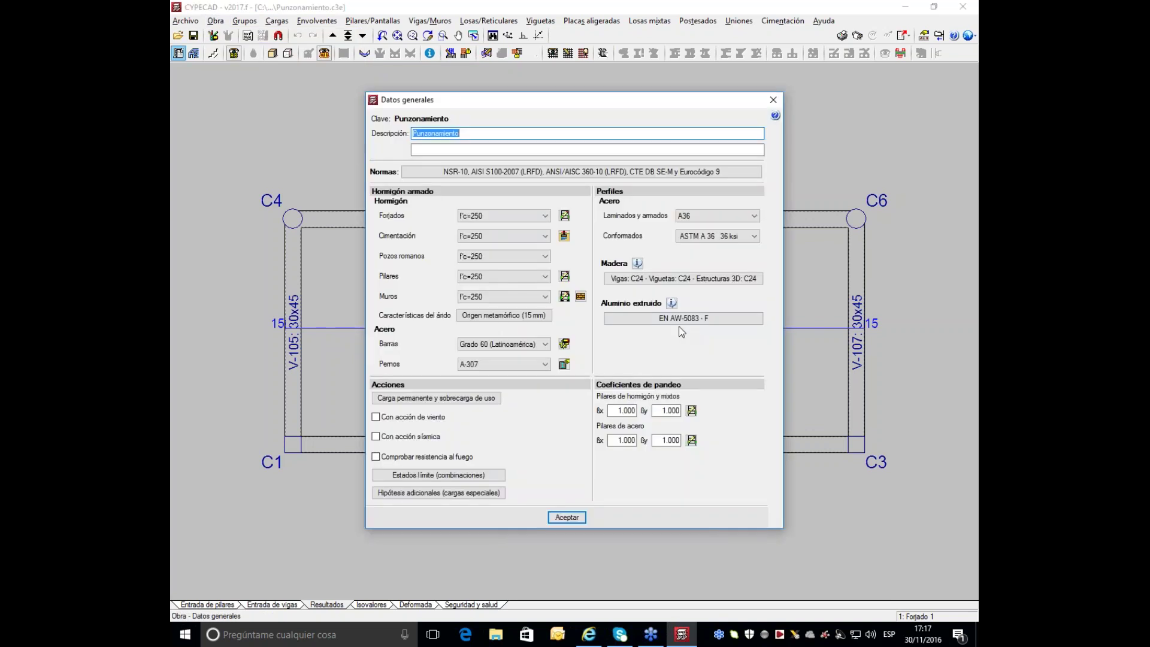
left_click(565, 345)
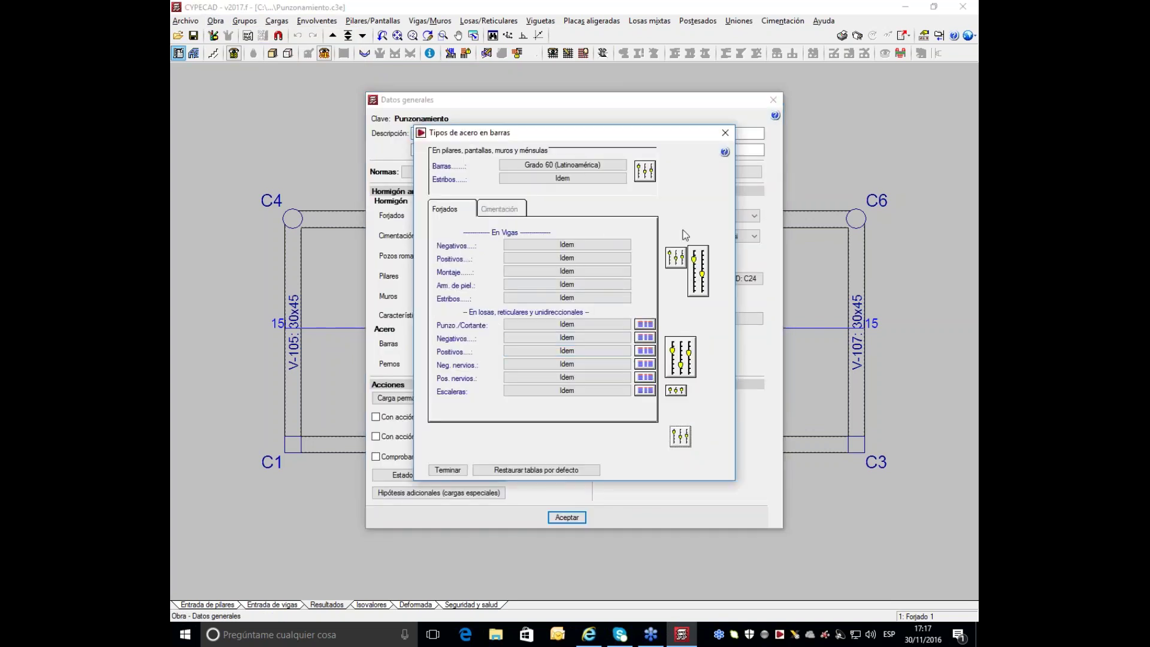
left_click(675, 259)
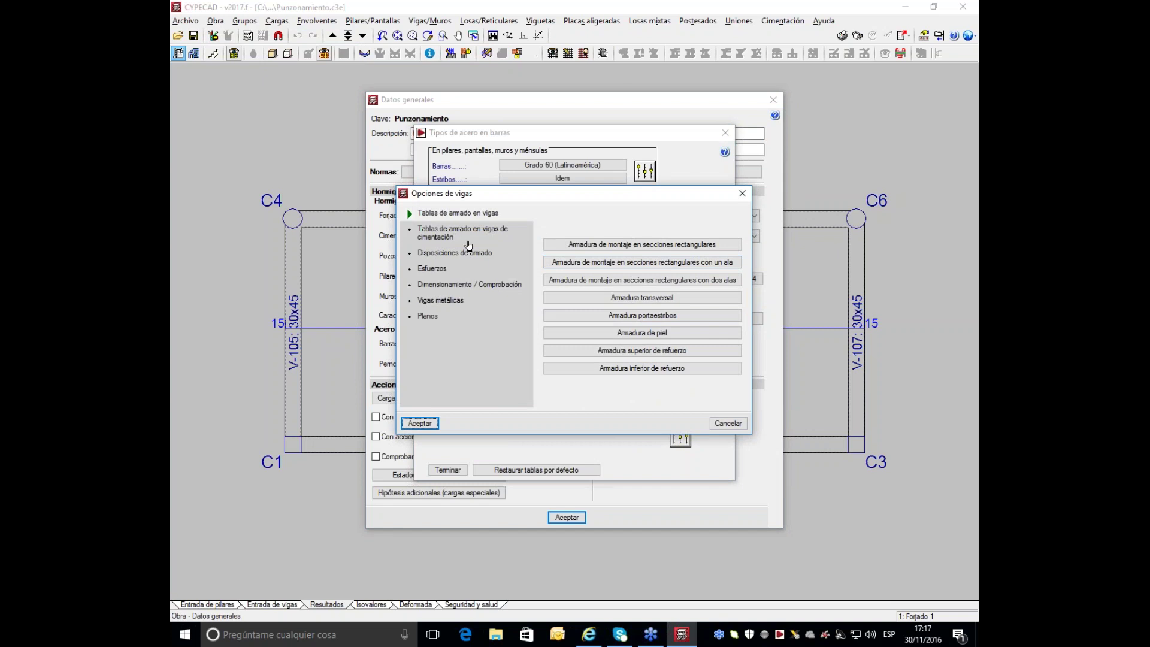
left_click(444, 256)
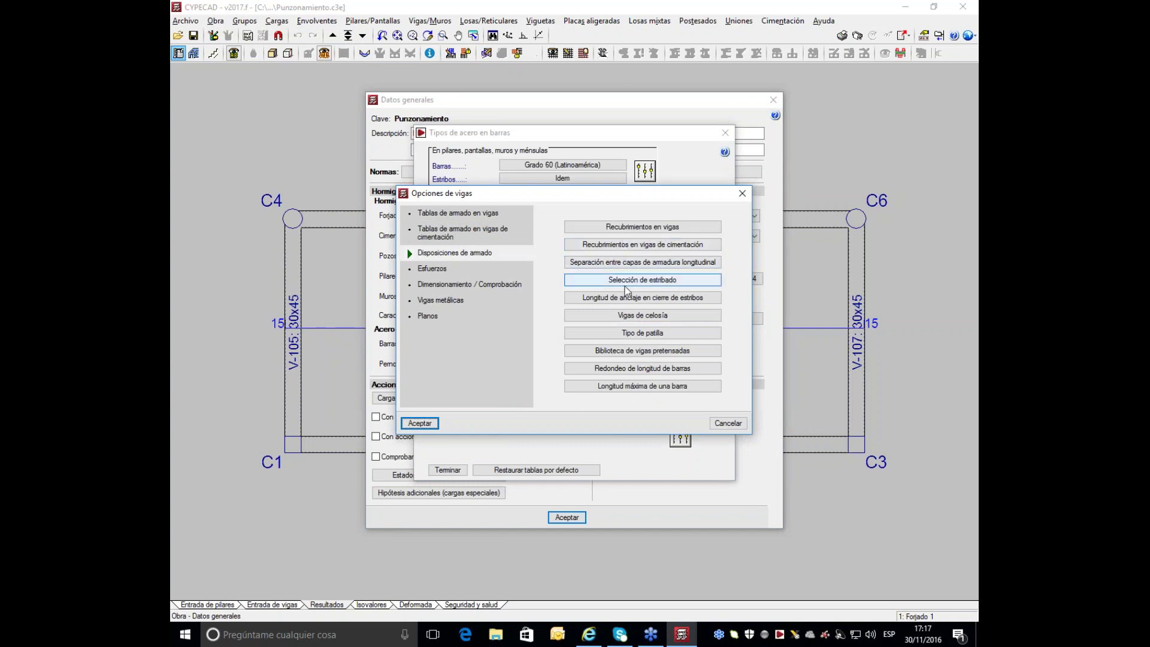
left_click(443, 284)
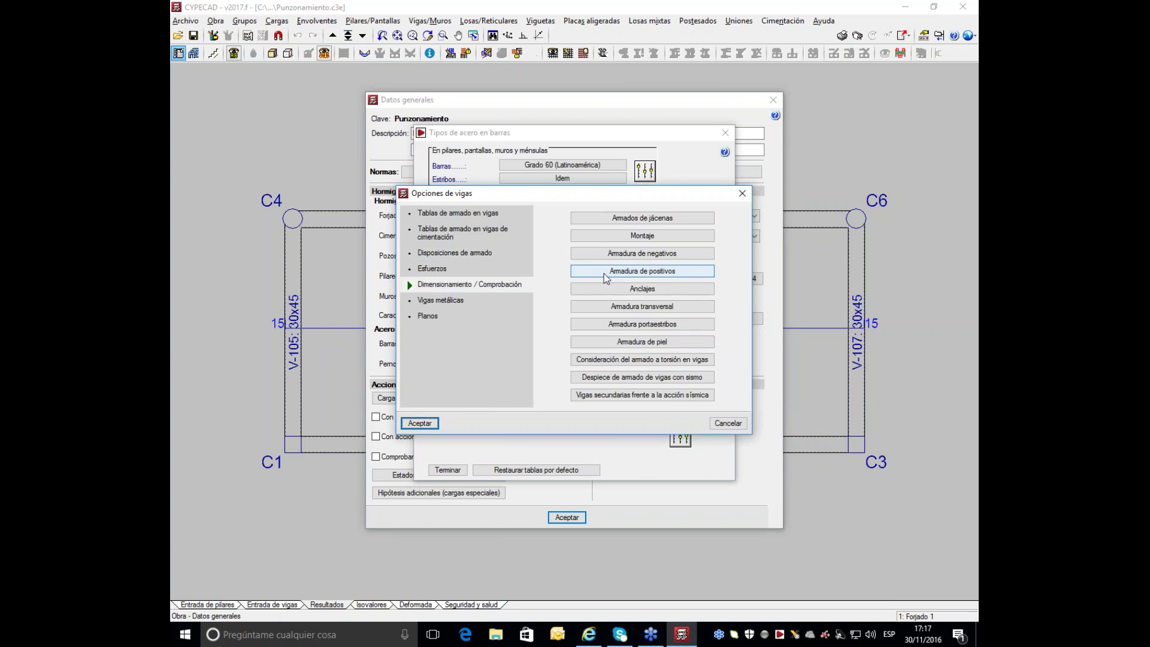
Step: Examine the Montaje reinforcement settings for beams and return to the floor plan without changes
left_click(642, 235)
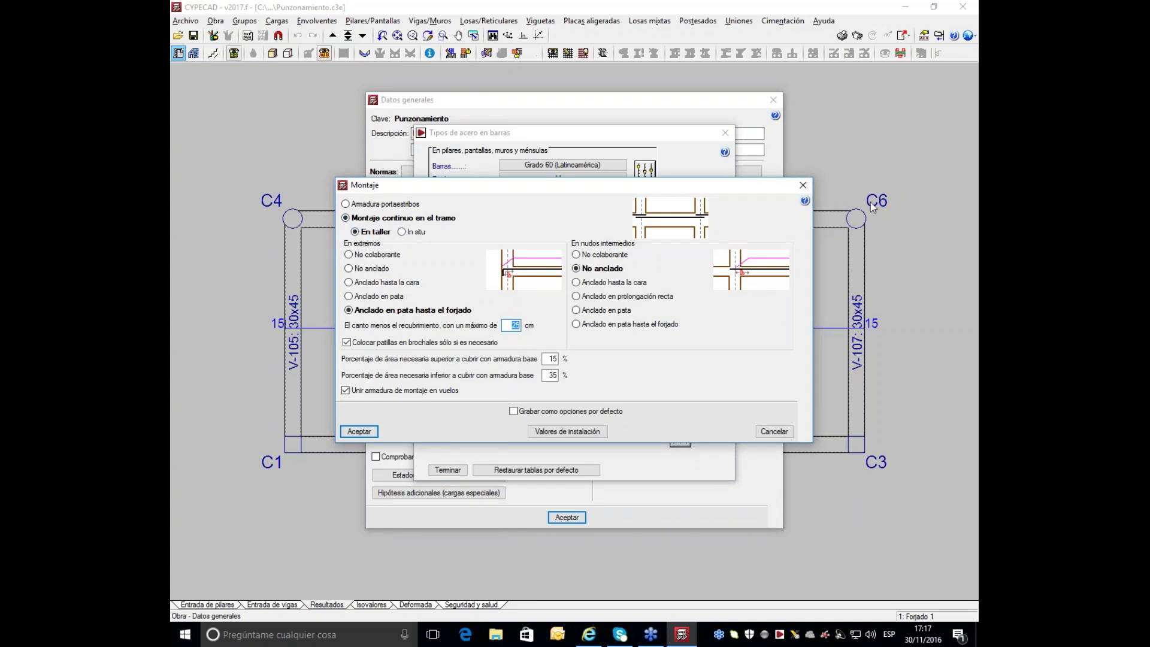
left_click(800, 186)
left_click(748, 193)
left_click(725, 133)
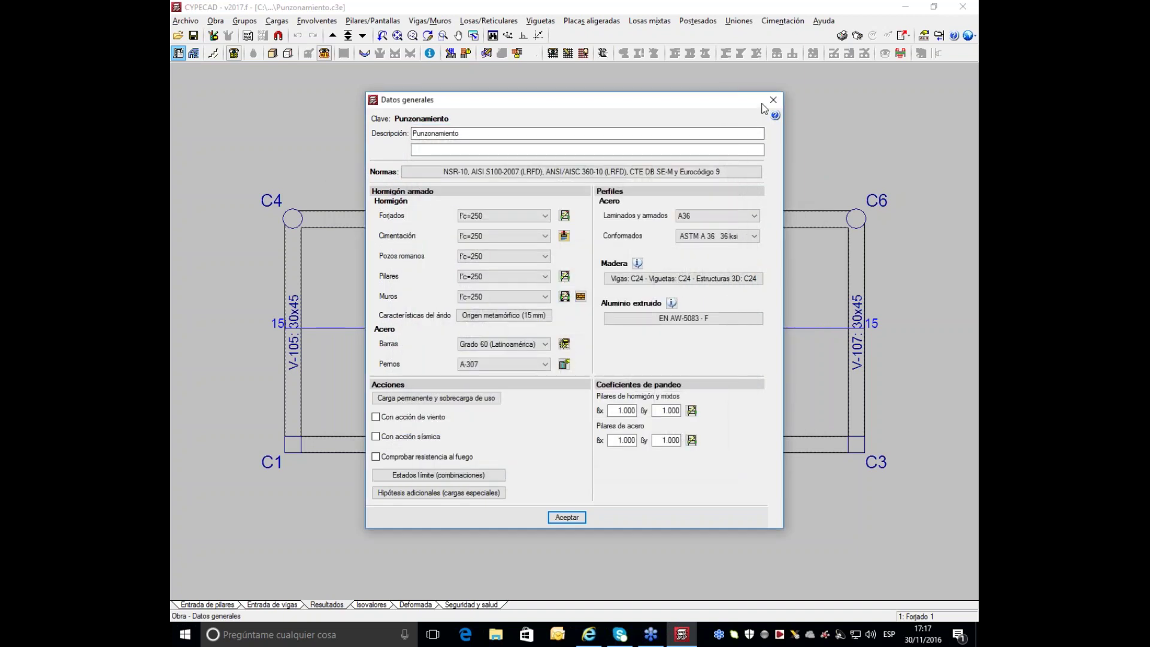
left_click(772, 100)
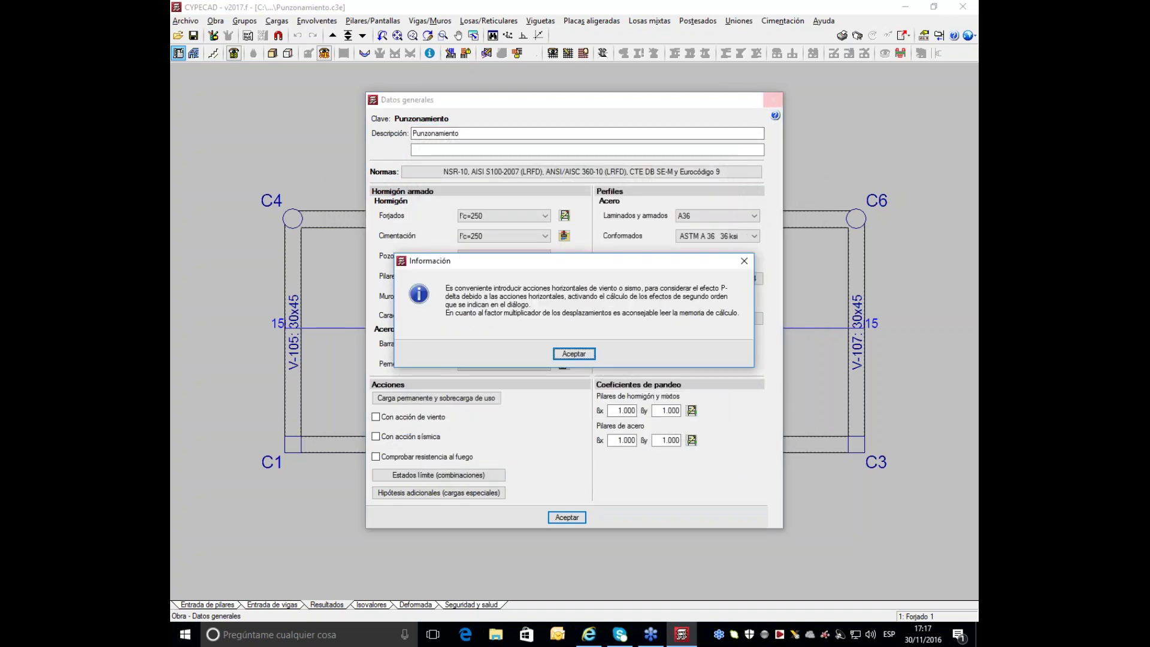
left_click(567, 355)
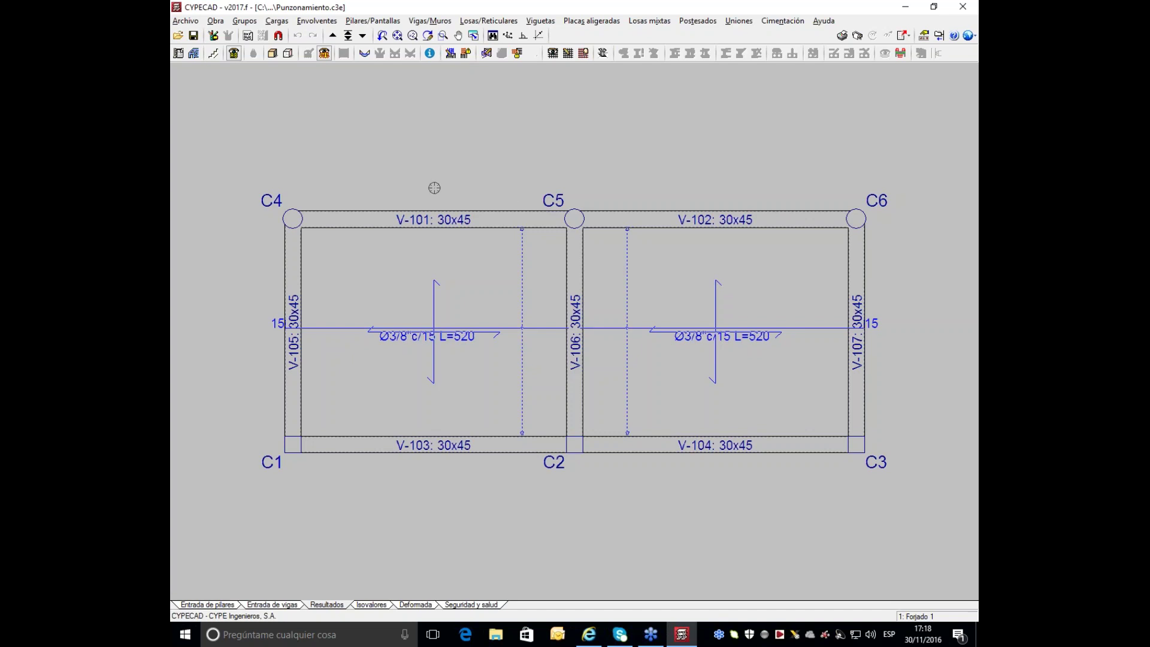
Step: Open the "postesado" project from the Novedades Colombia folder and dismiss its calculation error report
left_click(185, 21)
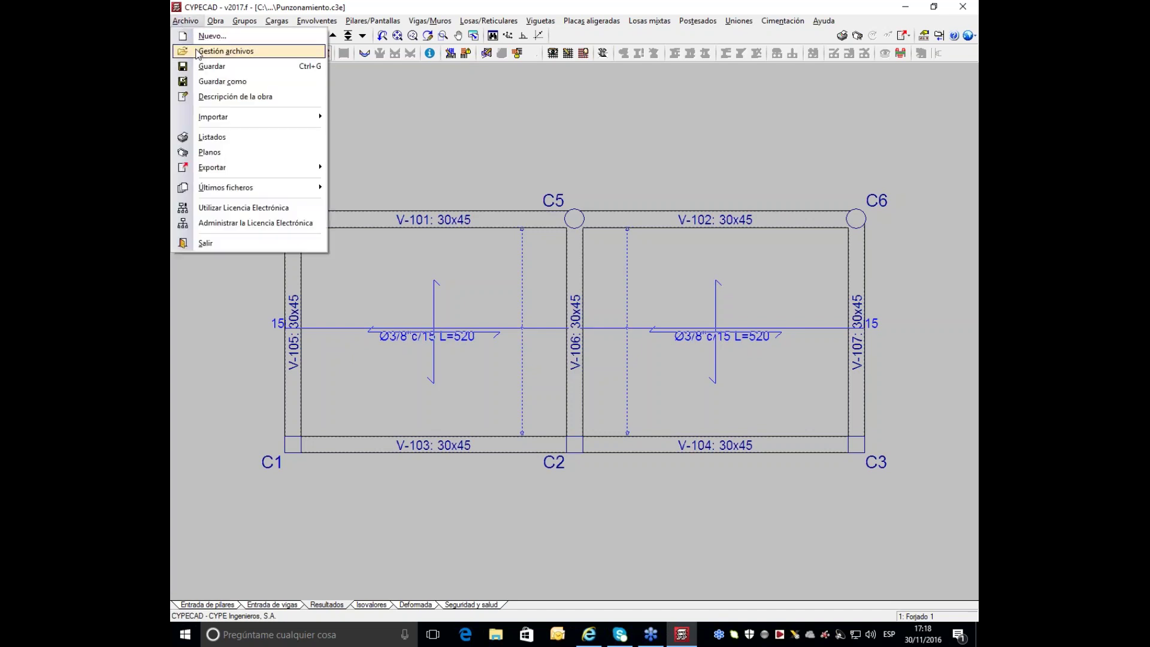
left_click(225, 51)
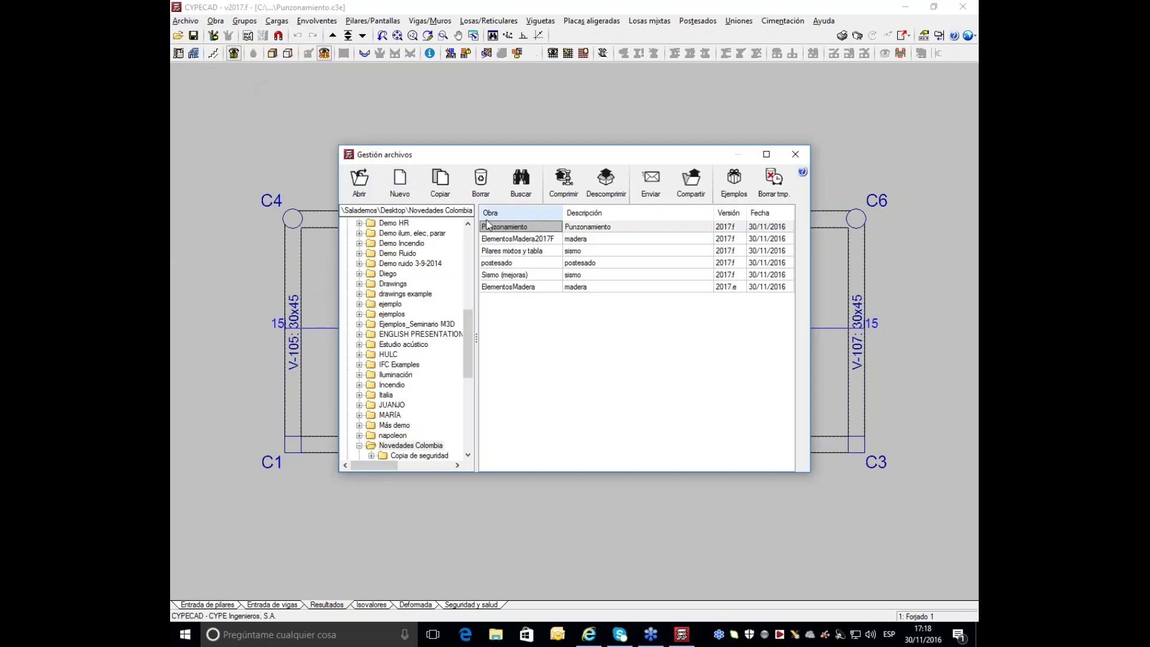
double_click(508, 263)
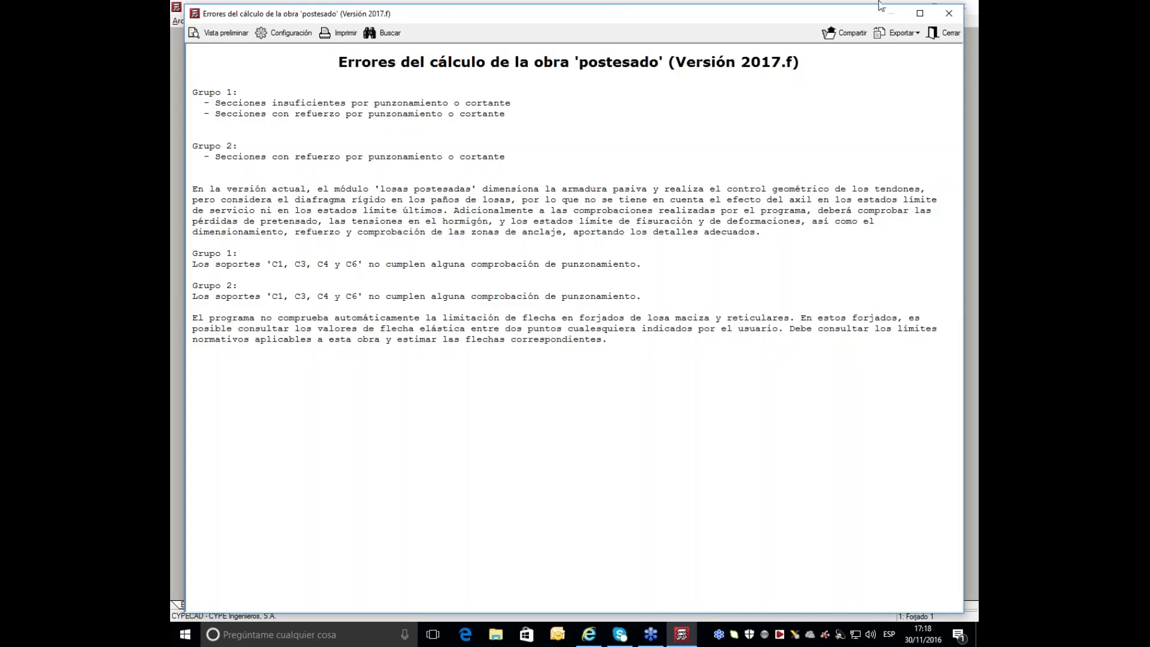
left_click(948, 13)
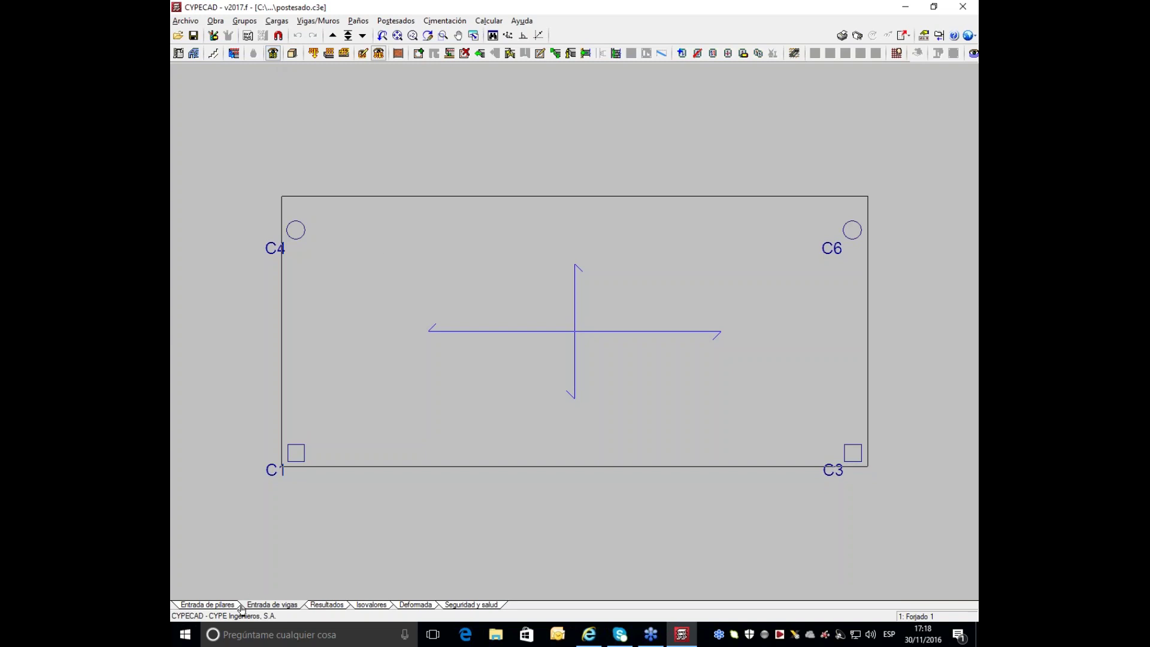
Step: Show both longitudinal and transverse post-tensioning tendons in the floor plan
left_click(390, 21)
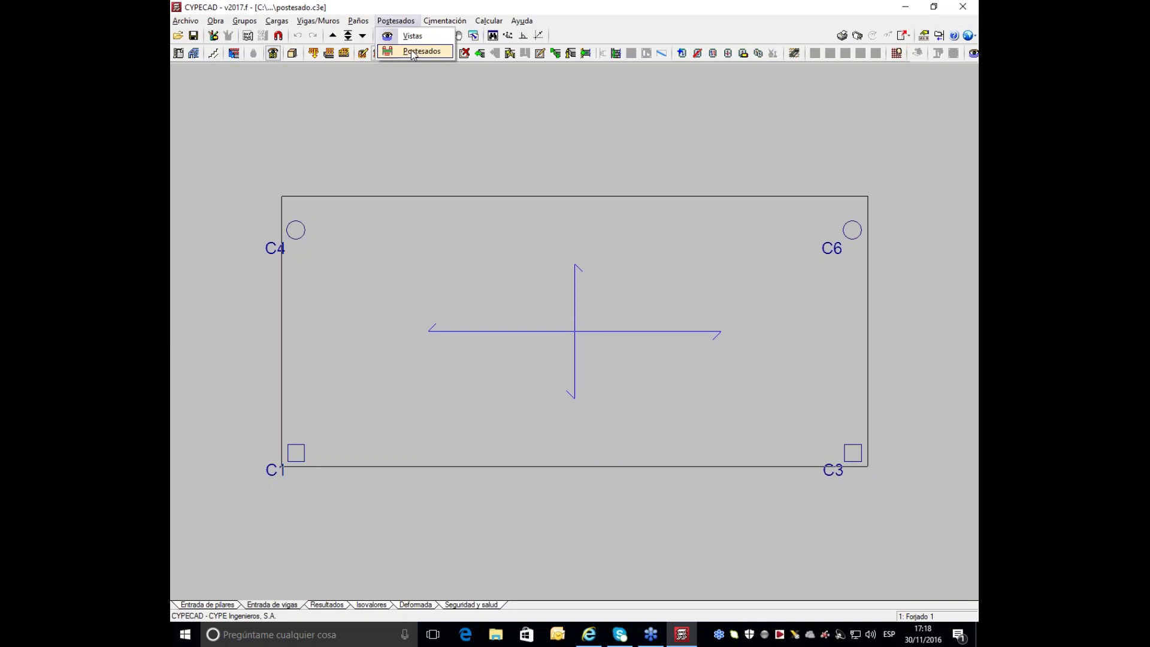
left_click(412, 36)
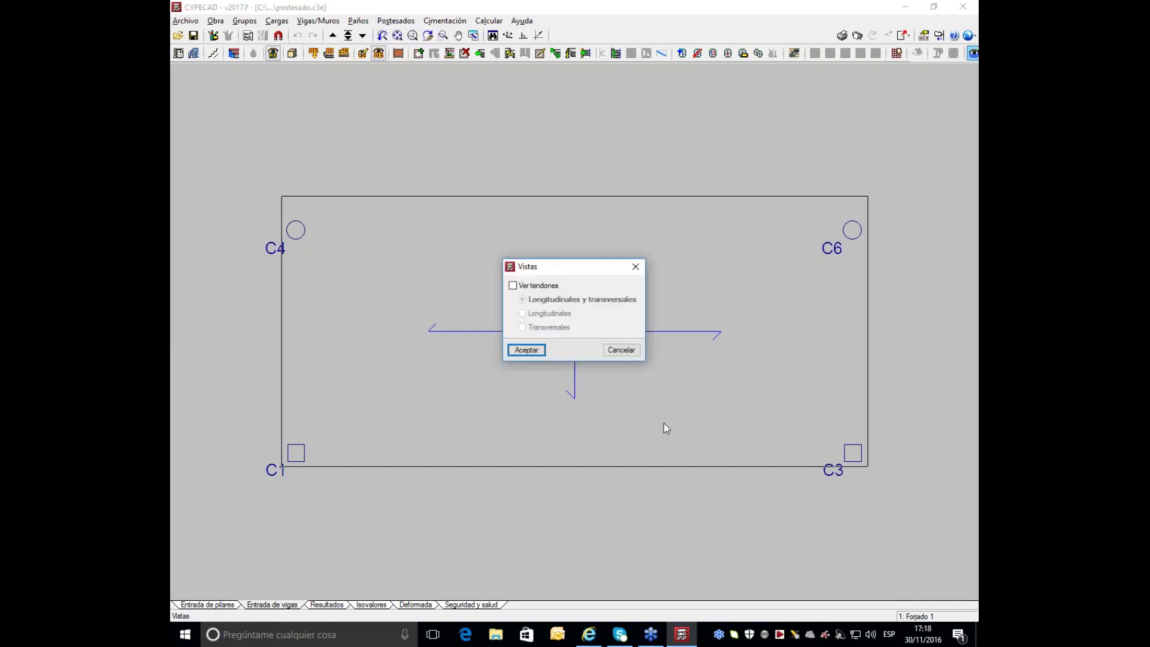
left_click(512, 286)
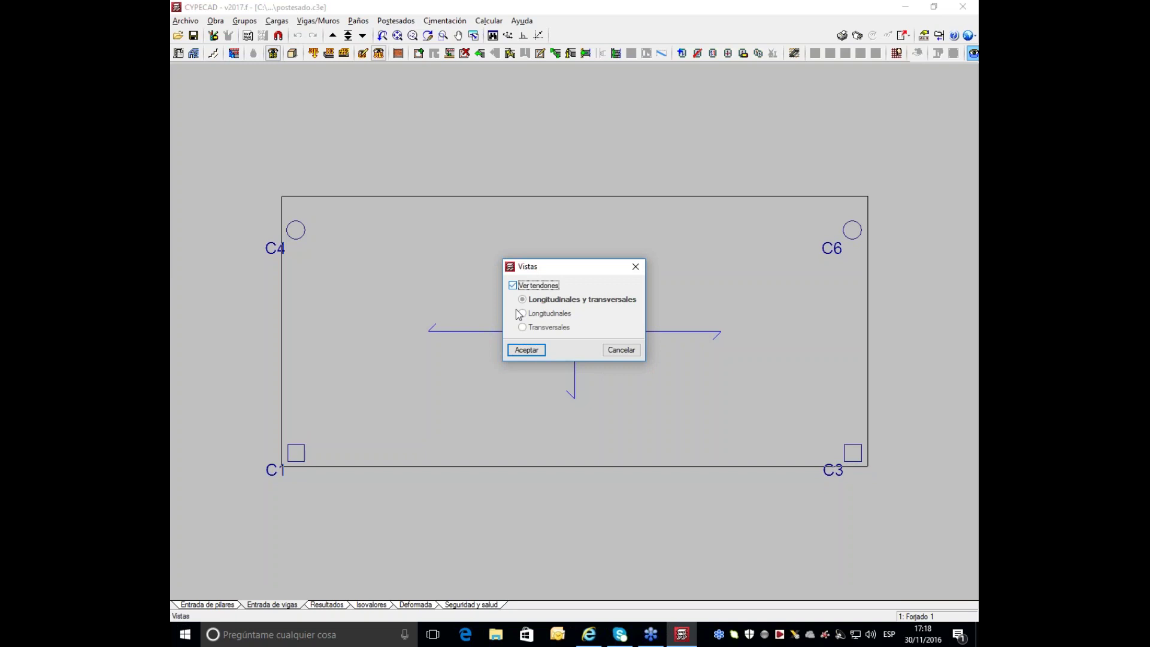
left_click(526, 350)
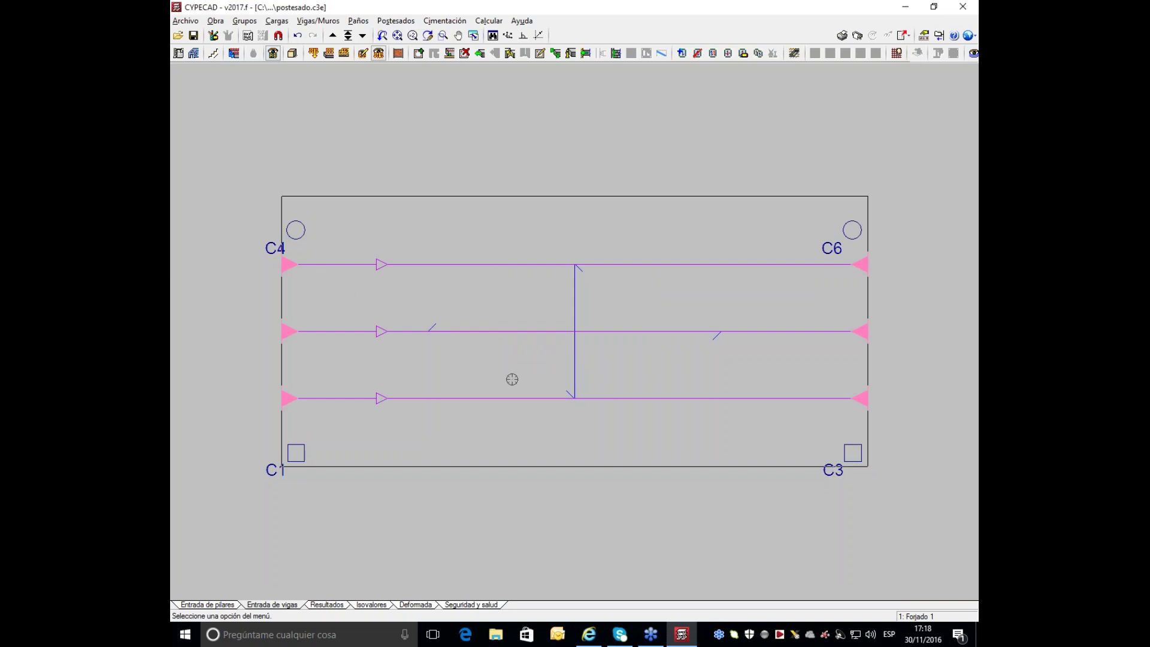
Step: Open the post-tensioning tools, inspect the slab and its tendons in a maximized, rotated 3D view, and close the view
left_click(399, 21)
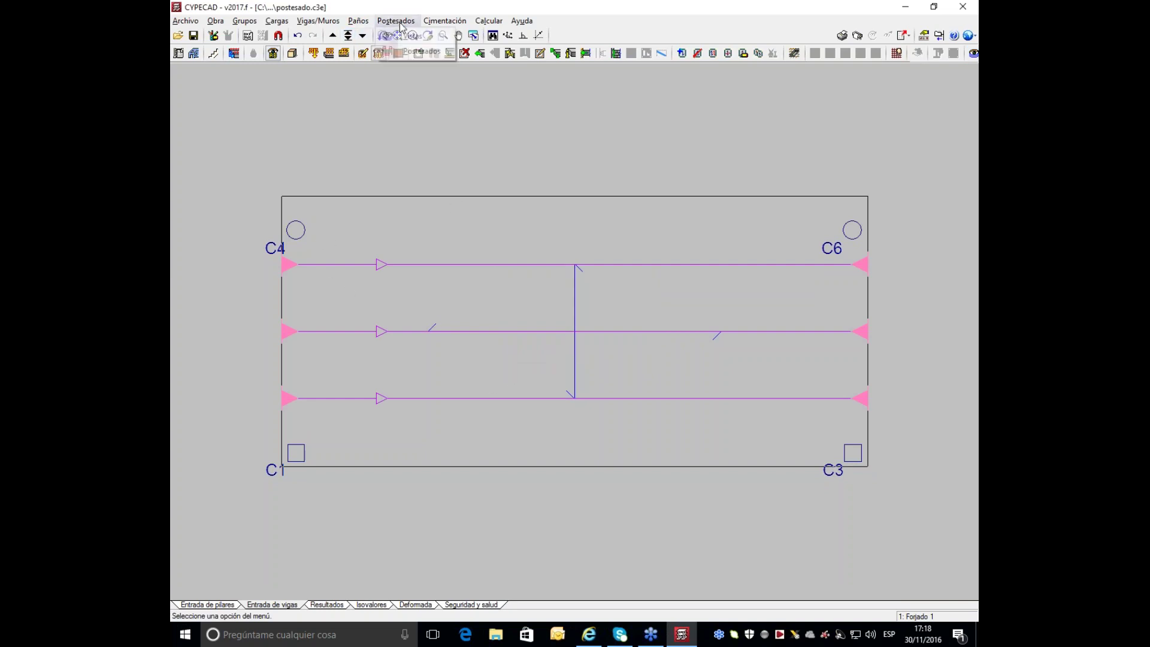
left_click(406, 52)
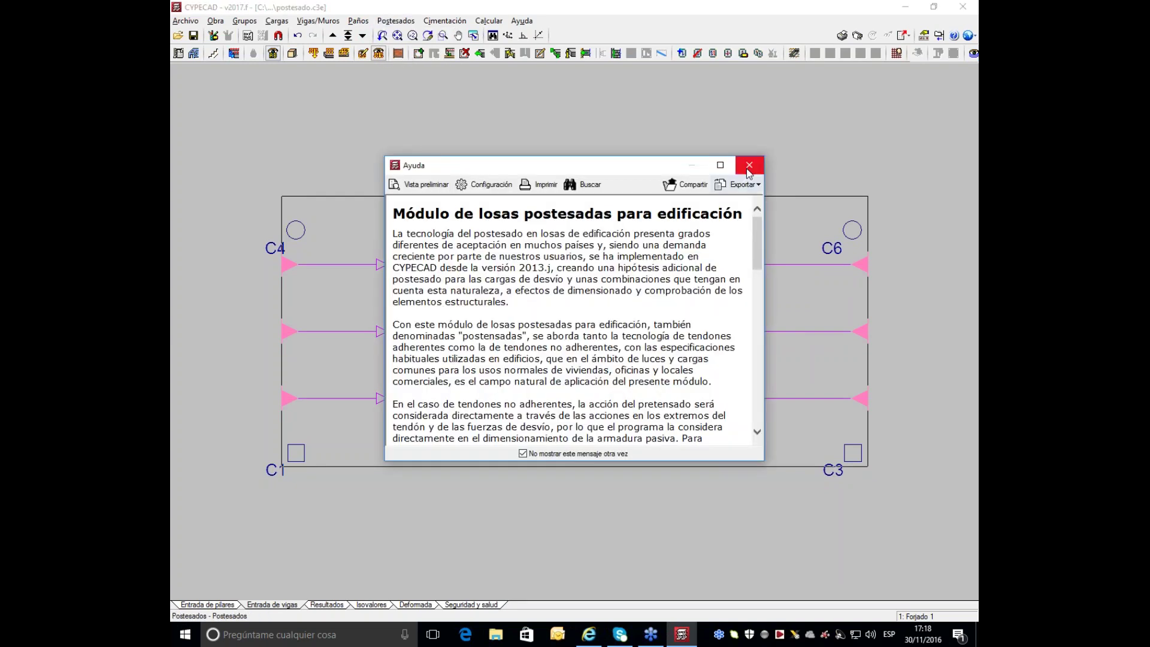
left_click(755, 159)
left_click(209, 315)
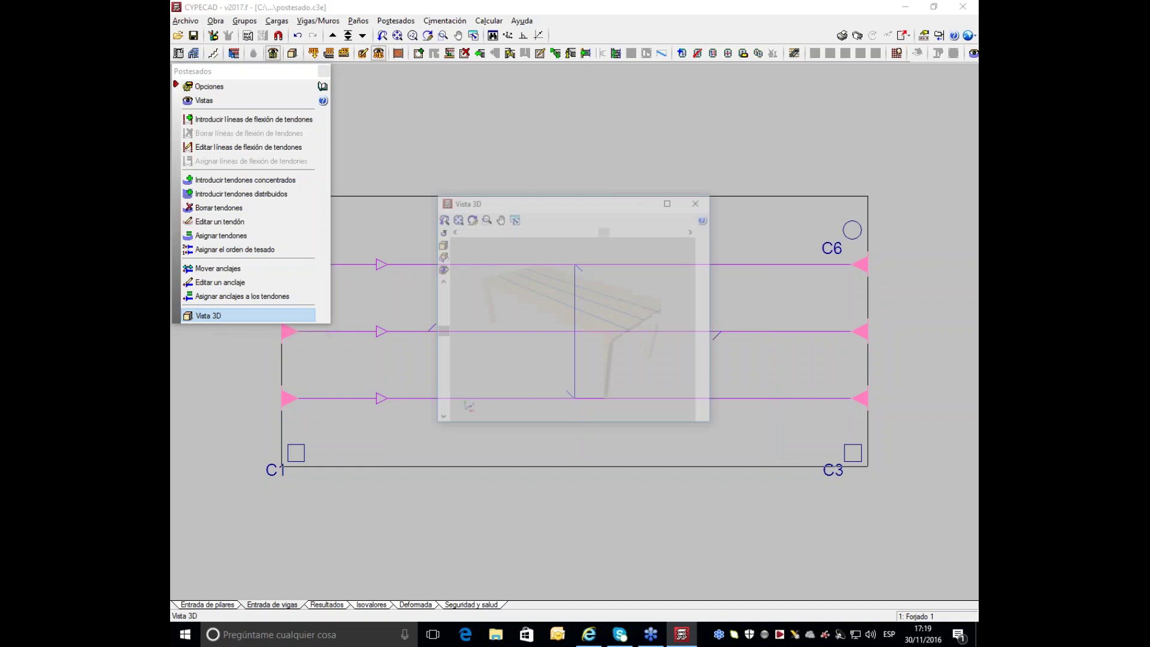
left_click(670, 201)
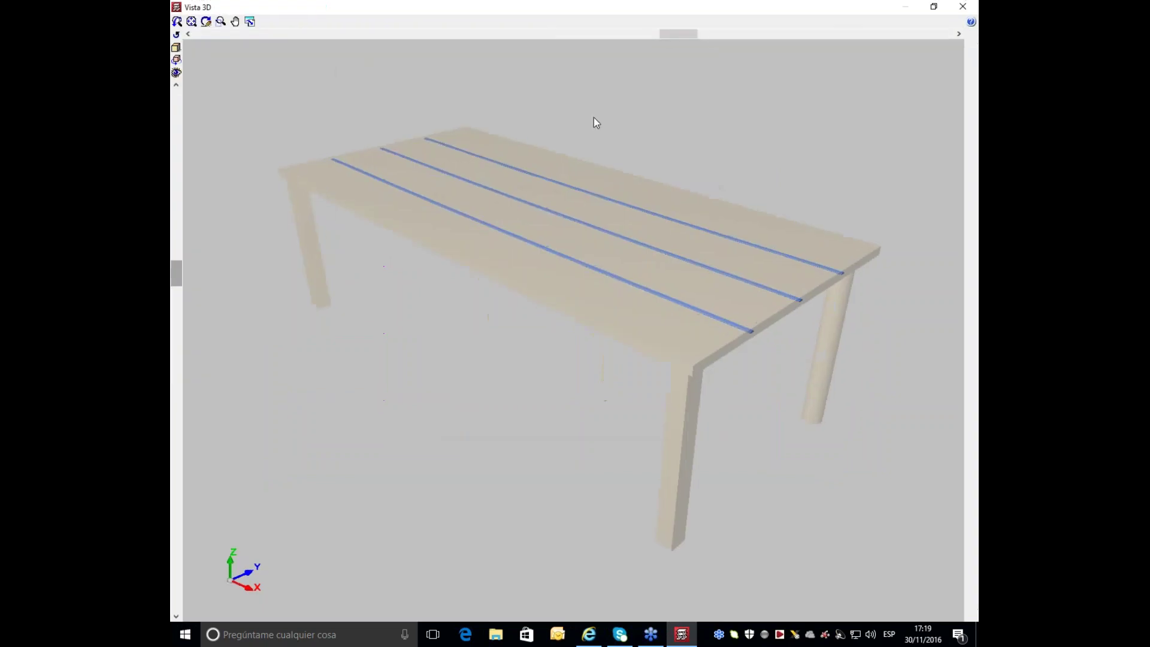
left_click_drag(667, 34, 607, 31)
left_click(962, 7)
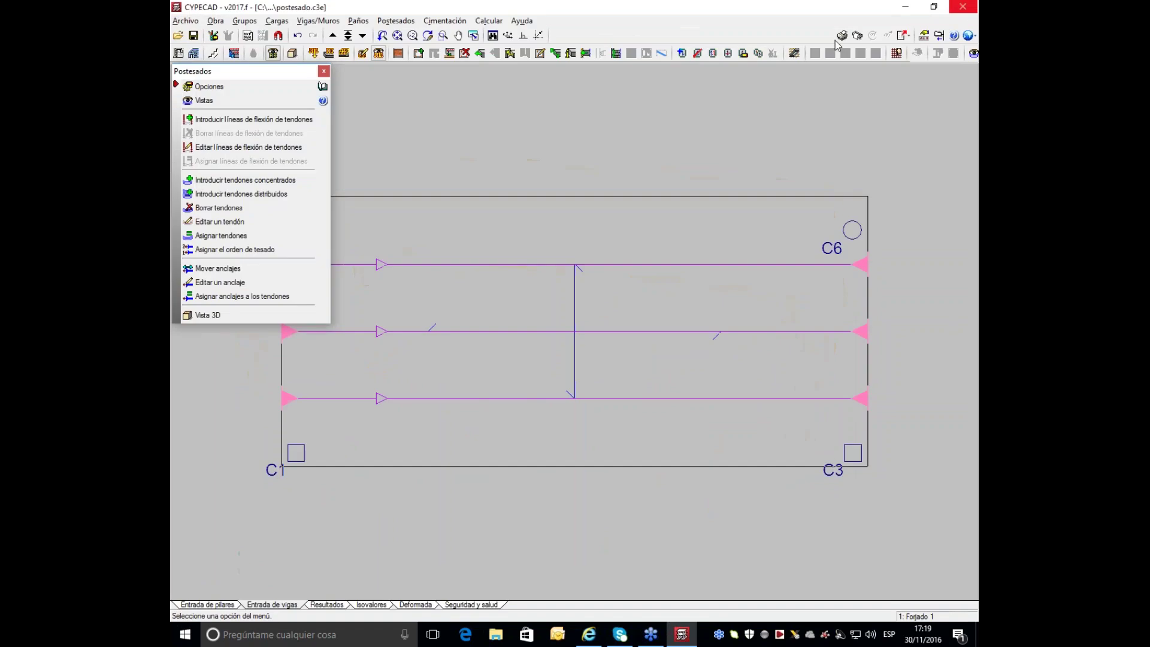
Step: Examine the Generación de tendones settings in the slab options of the project's general data without changing them
left_click(215, 21)
left_click(259, 36)
left_click(563, 344)
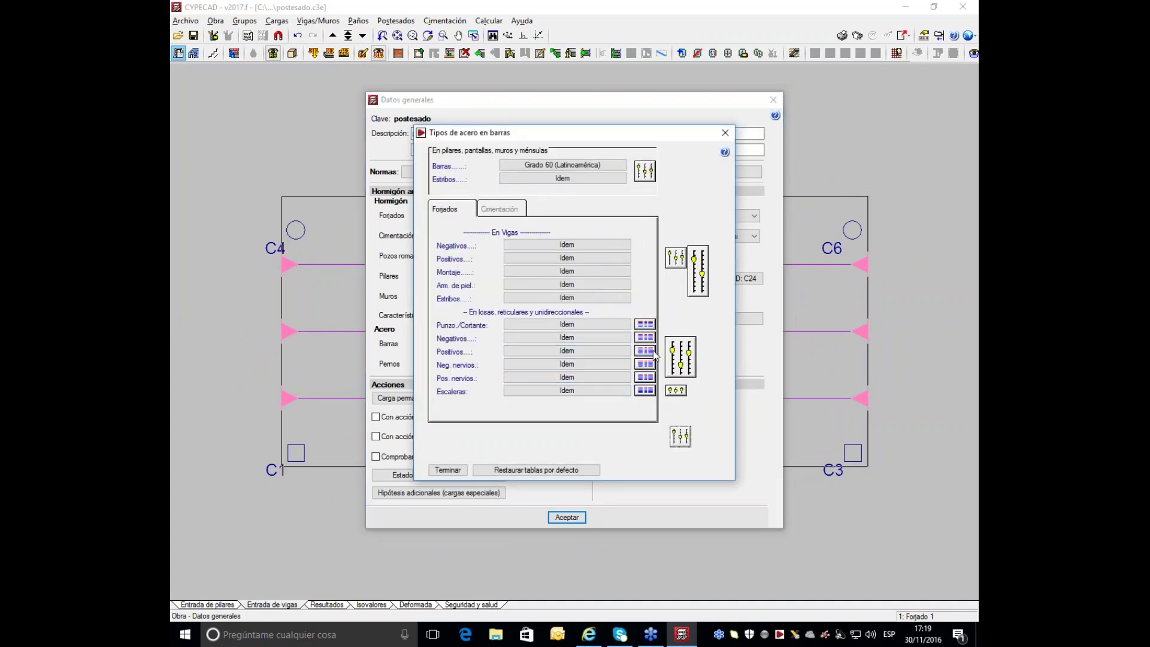
left_click(680, 362)
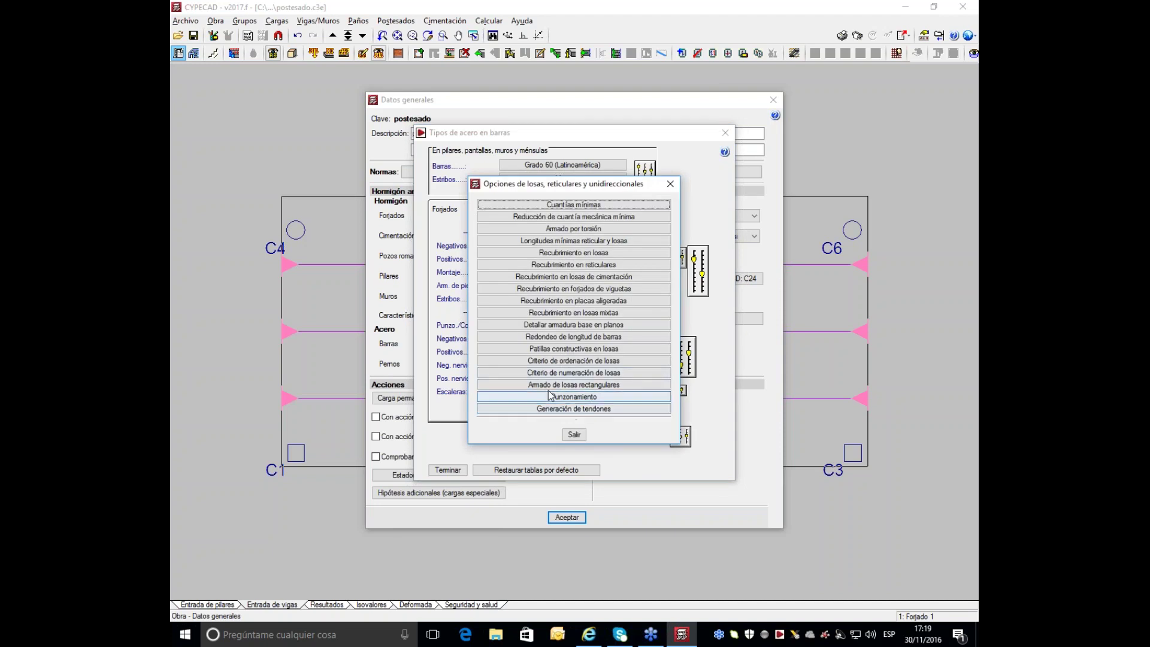
left_click(548, 409)
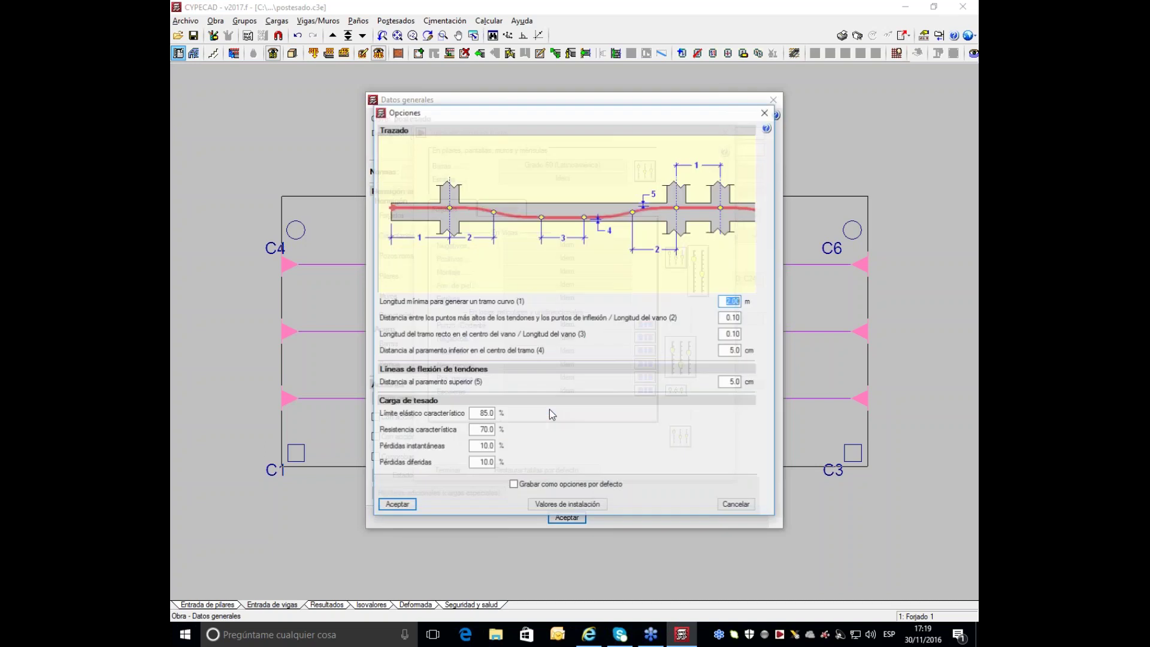
left_click(765, 112)
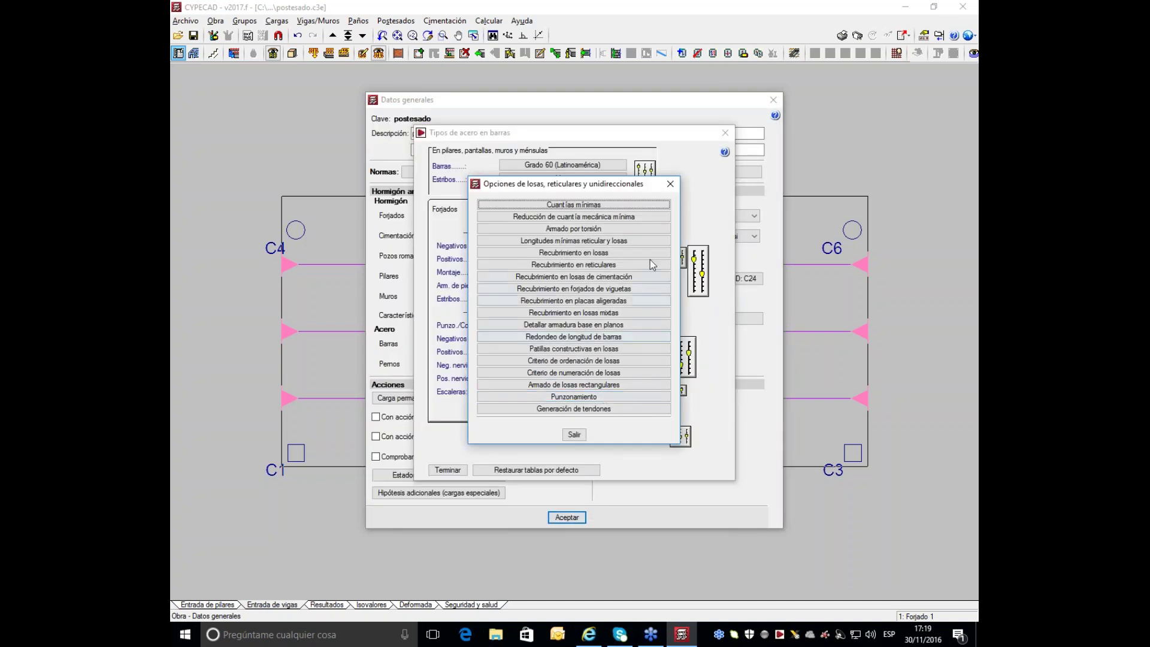
Step: Leave the slab options, look at the stair options without changing them, and close the steel types and general data
left_click(670, 184)
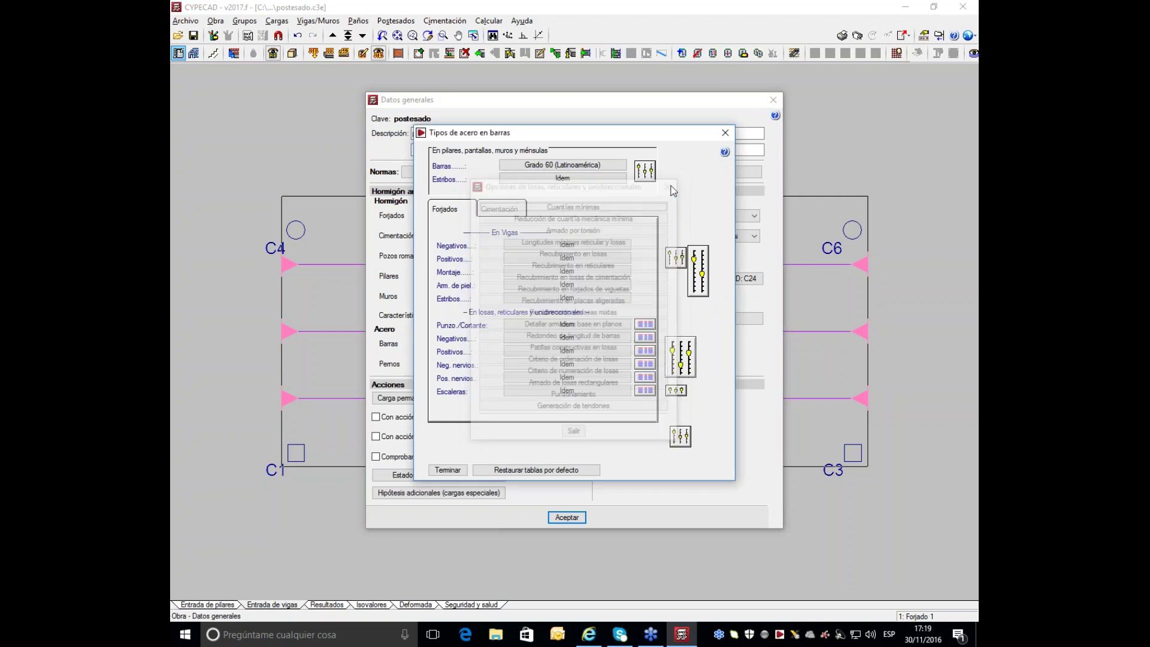
left_click(676, 391)
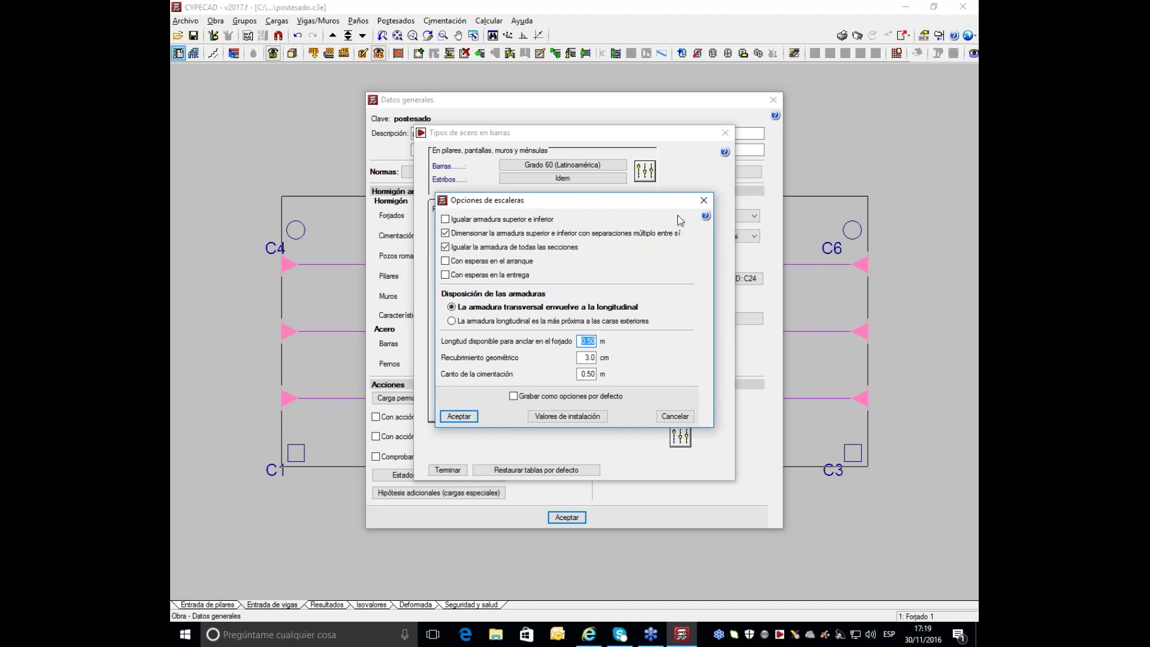
left_click(704, 202)
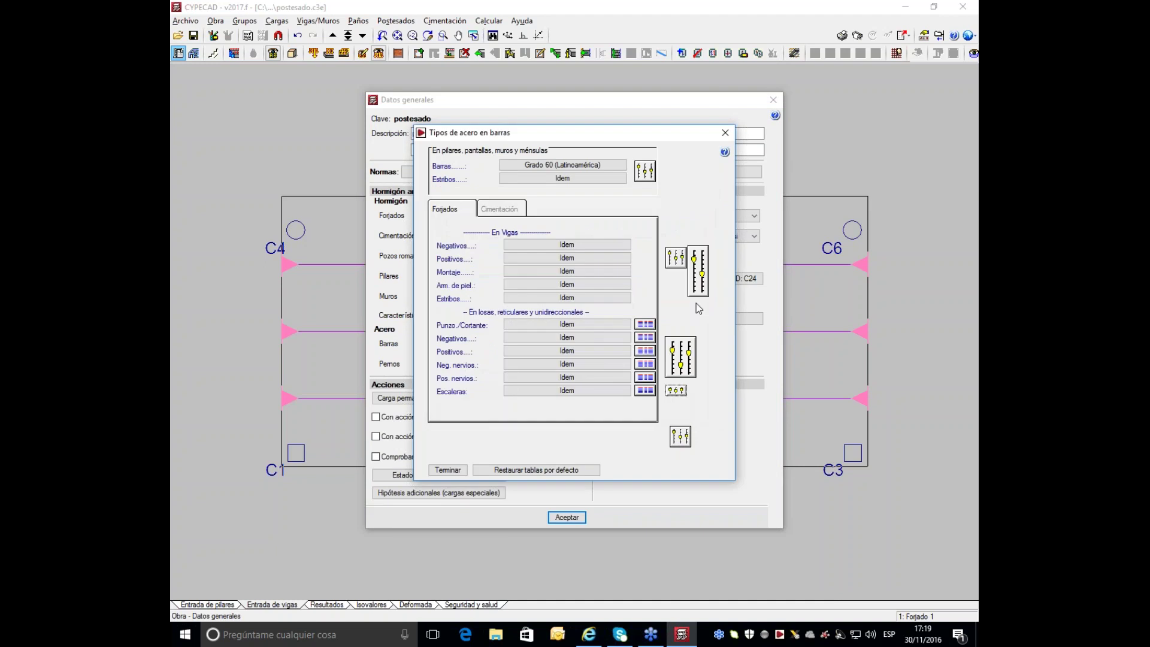
left_click(725, 132)
left_click(566, 514)
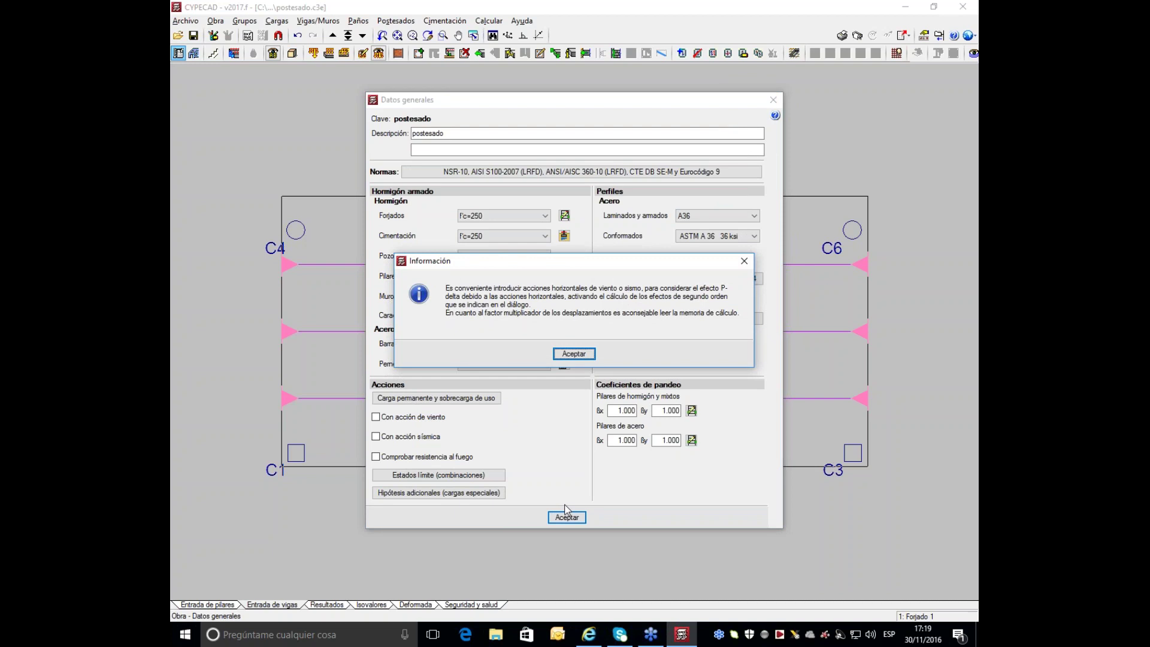
left_click(573, 354)
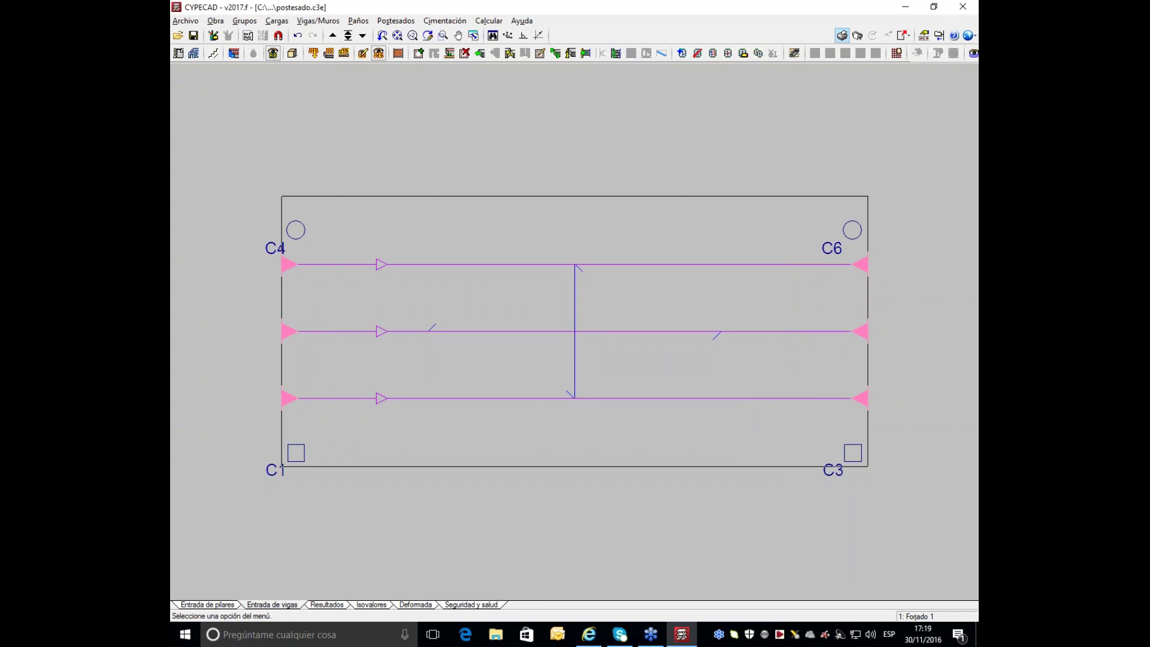
Step: View the slab results and display the deformed slab mesh for the Postesado (Pérdidas instantáneas) load case
left_click(327, 606)
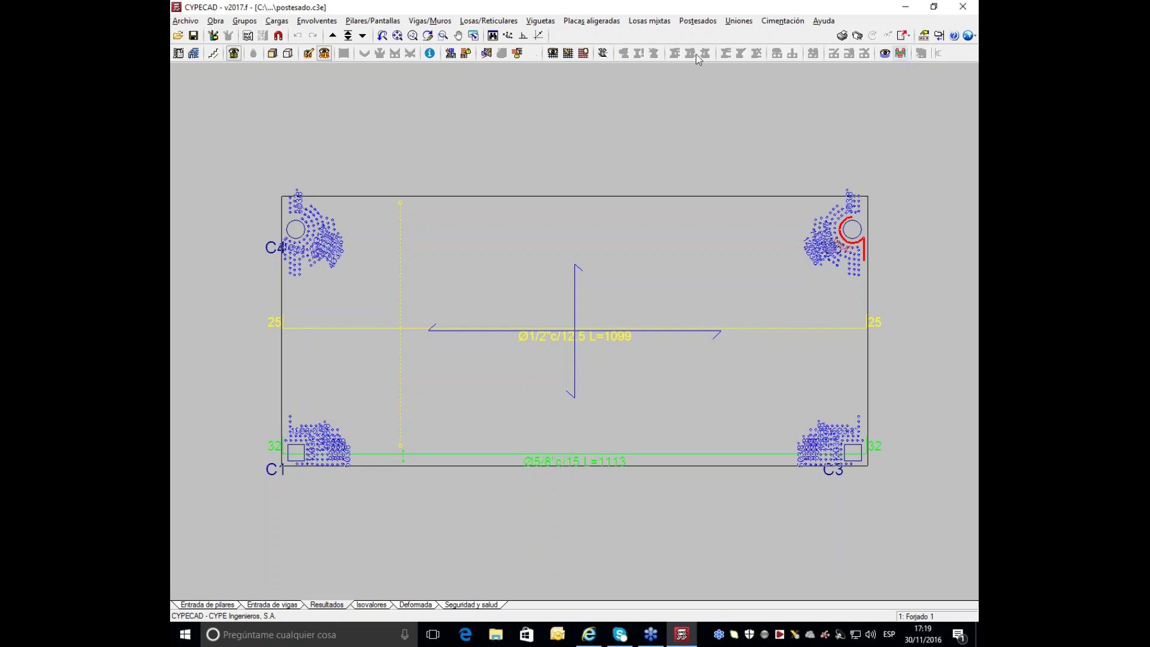
left_click(415, 604)
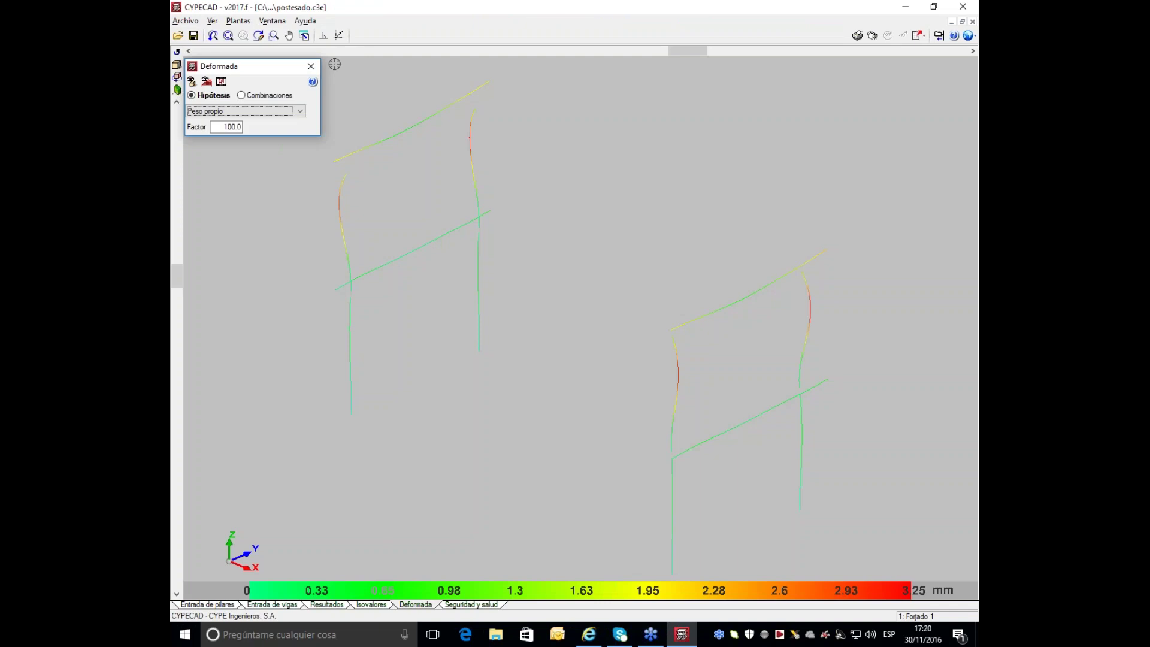
left_click(207, 82)
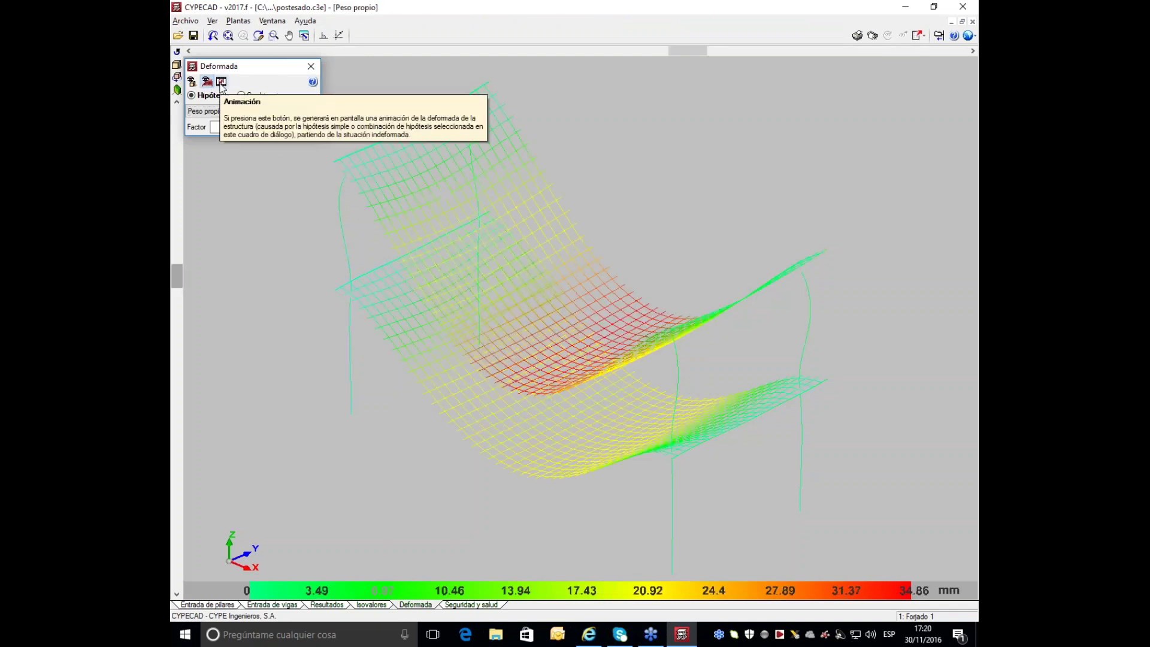
left_click(296, 111)
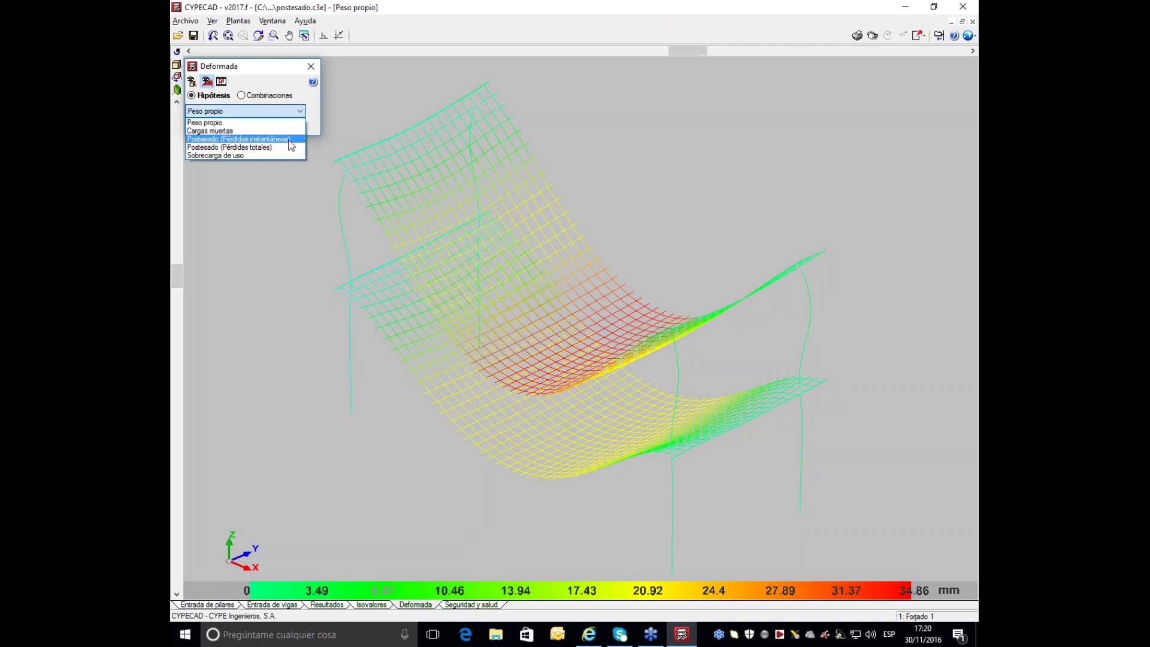
left_click(291, 139)
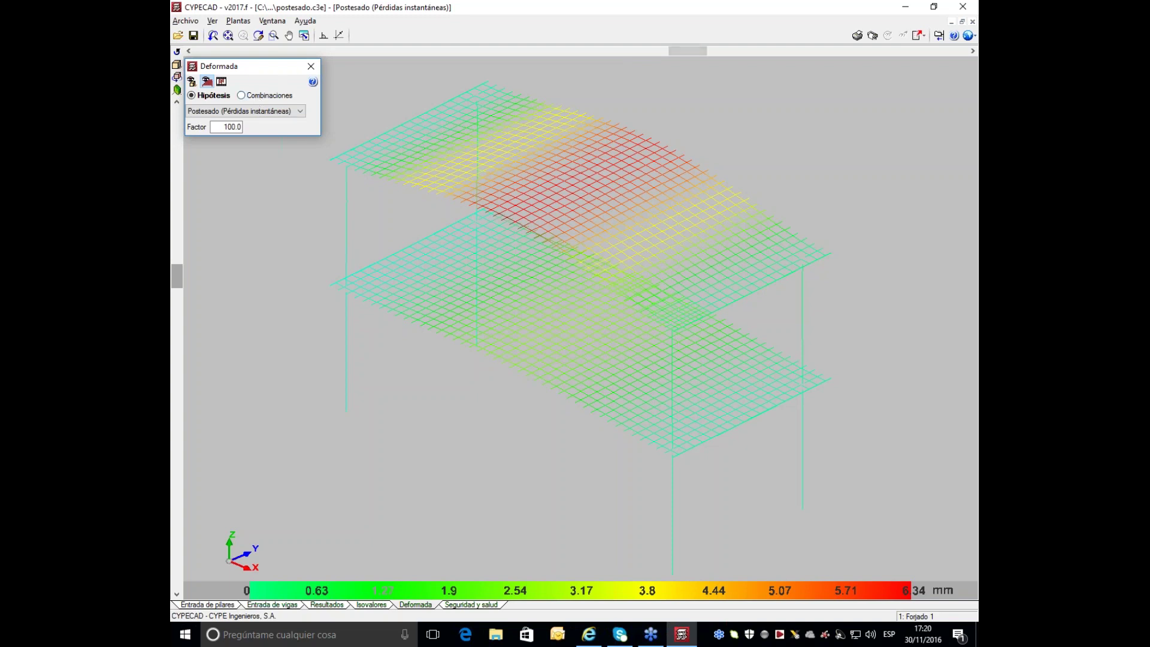
Step: Return to beam entry, generate the Postesados drawing sheets for DWG, and close the sheet composition
left_click(297, 606)
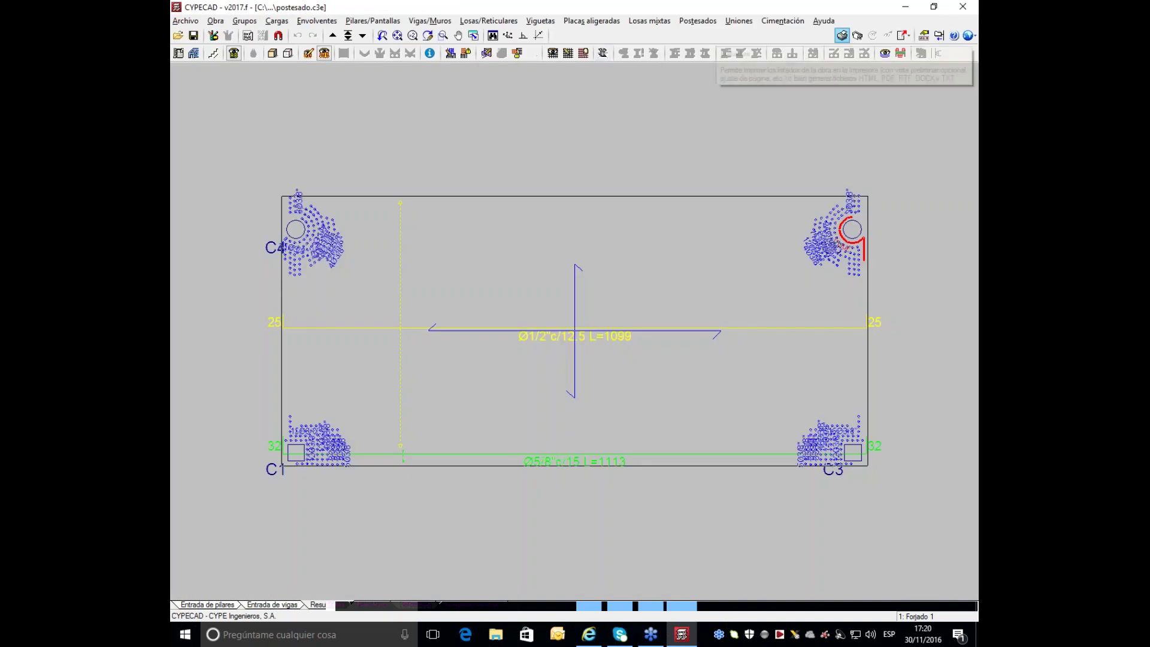
left_click(857, 35)
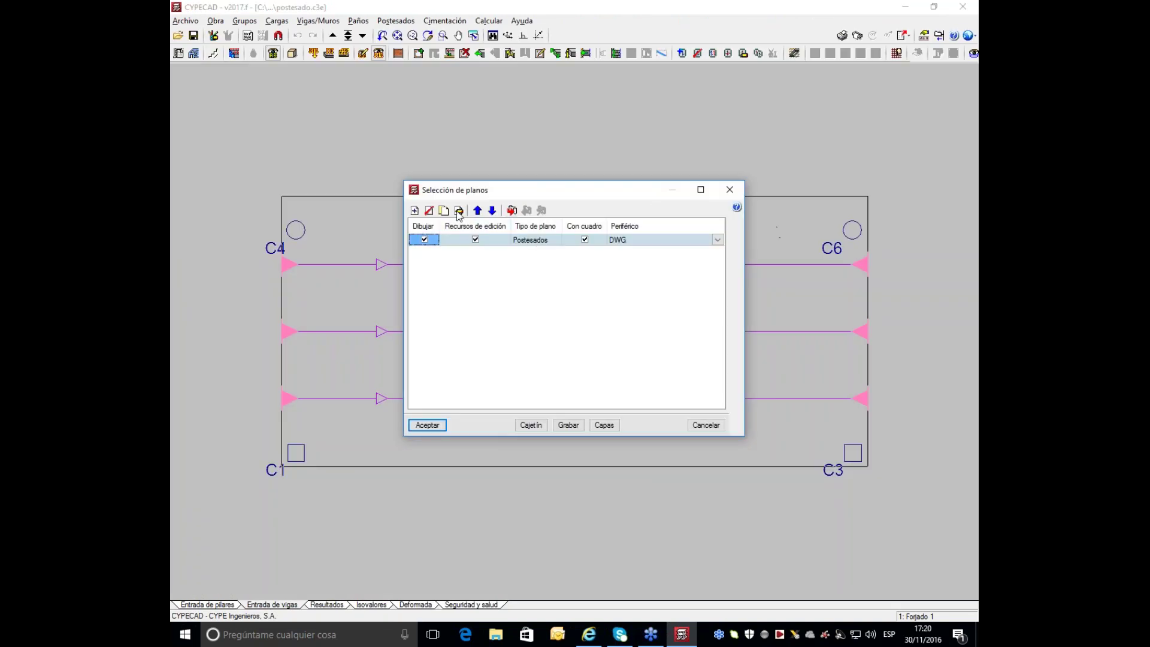
left_click(429, 424)
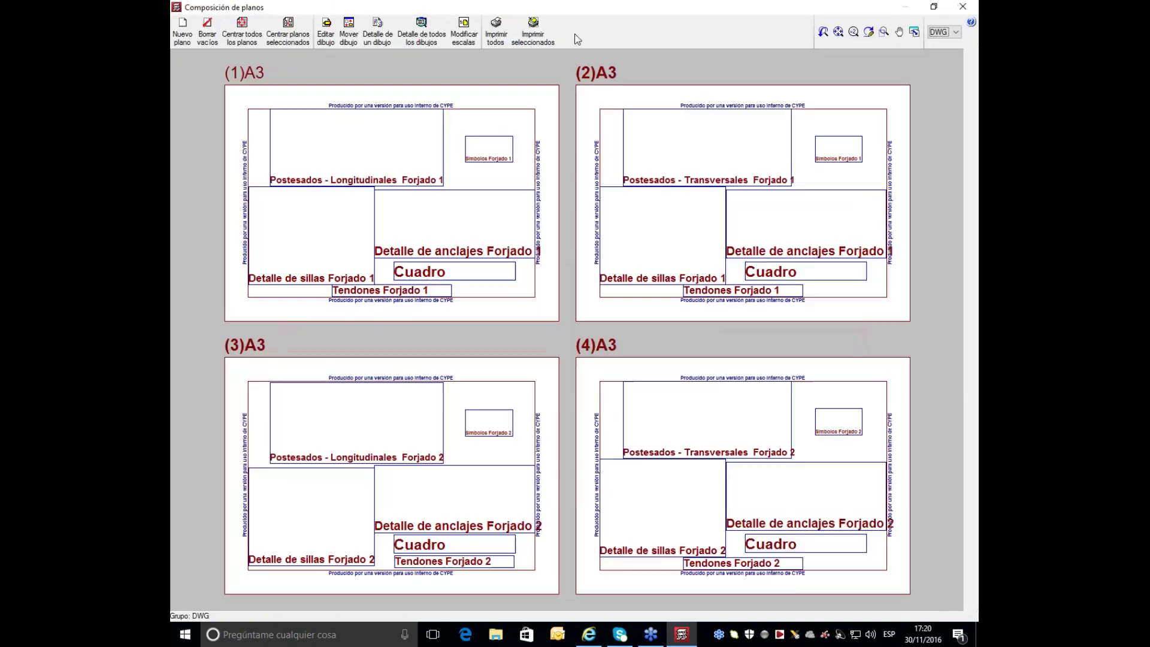
left_click(962, 7)
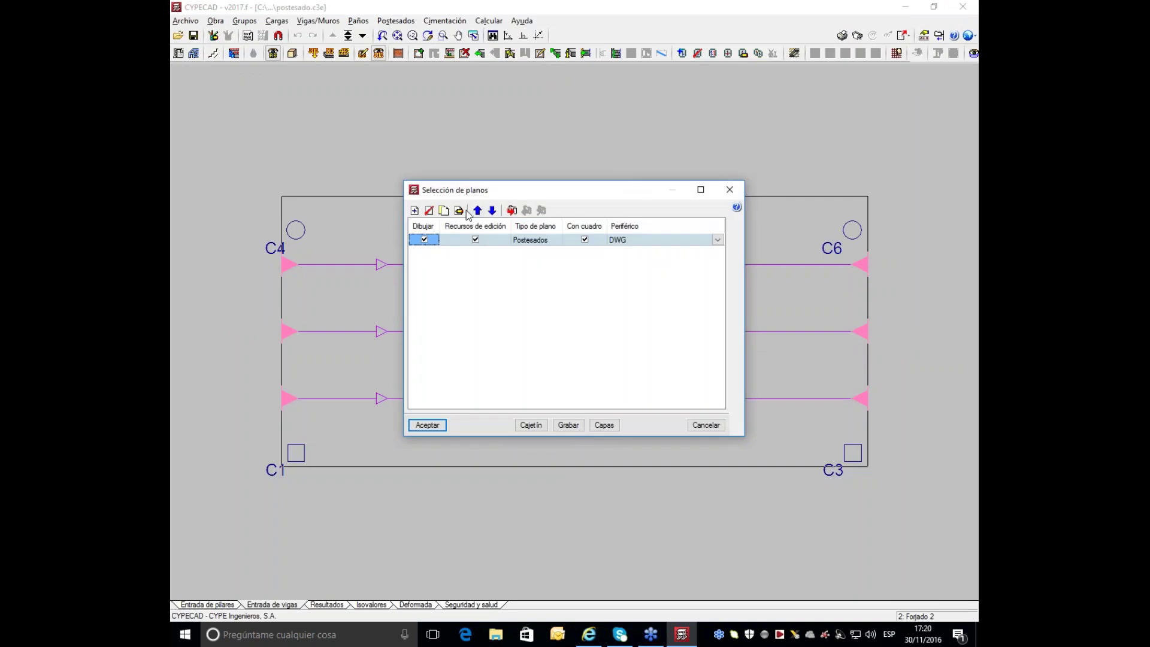
Step: Review the Postesados drawing's configuration, keep it unchanged, and compose the sheets with all drawings shown in detail
left_click(459, 211)
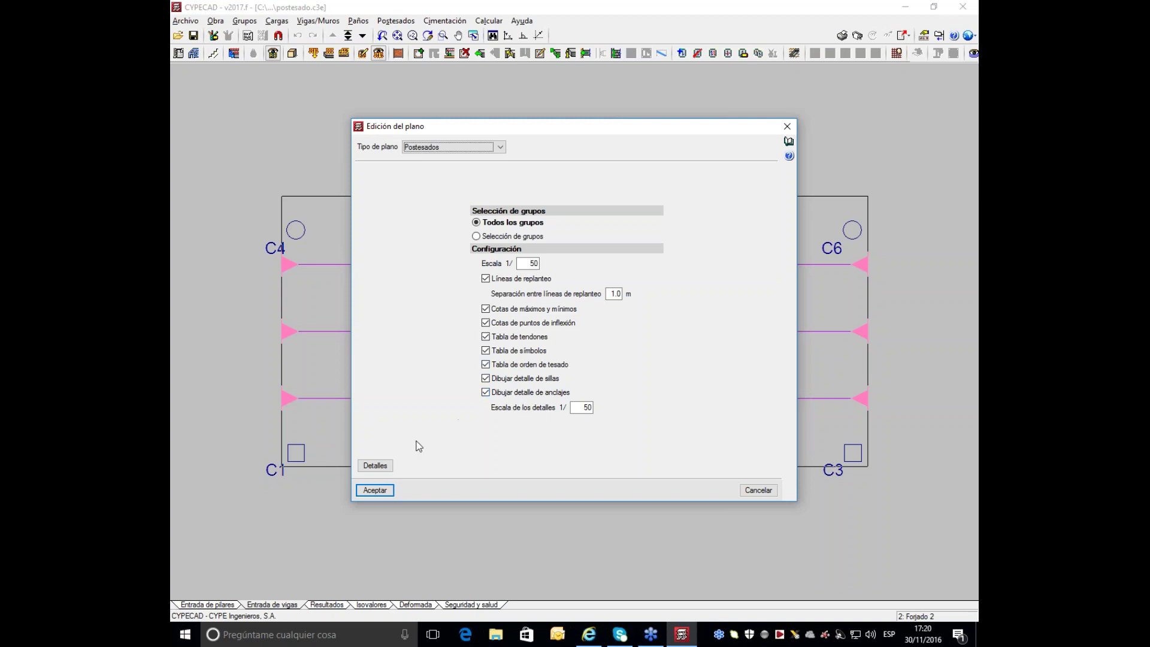
left_click(375, 490)
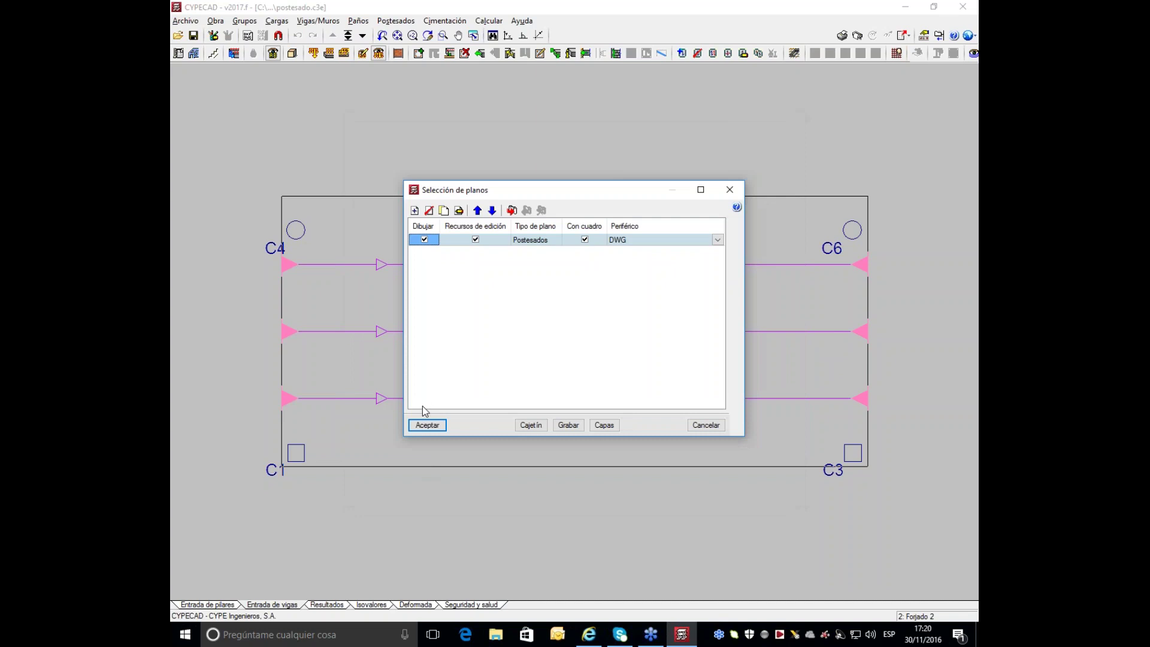
left_click(426, 425)
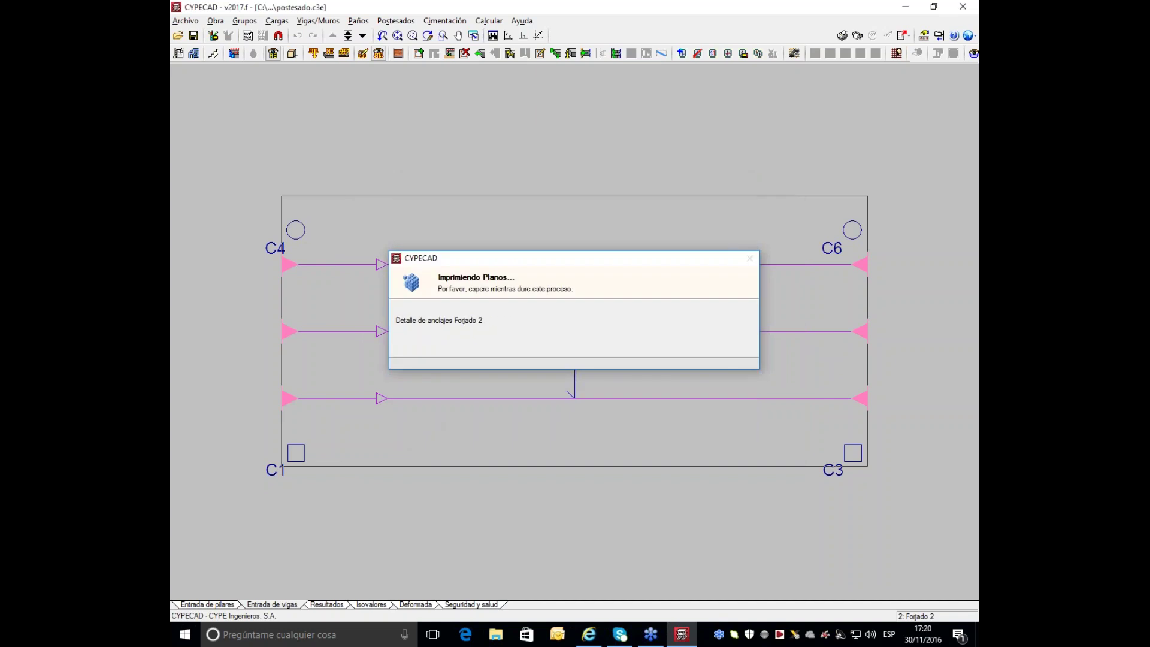
left_click(413, 347)
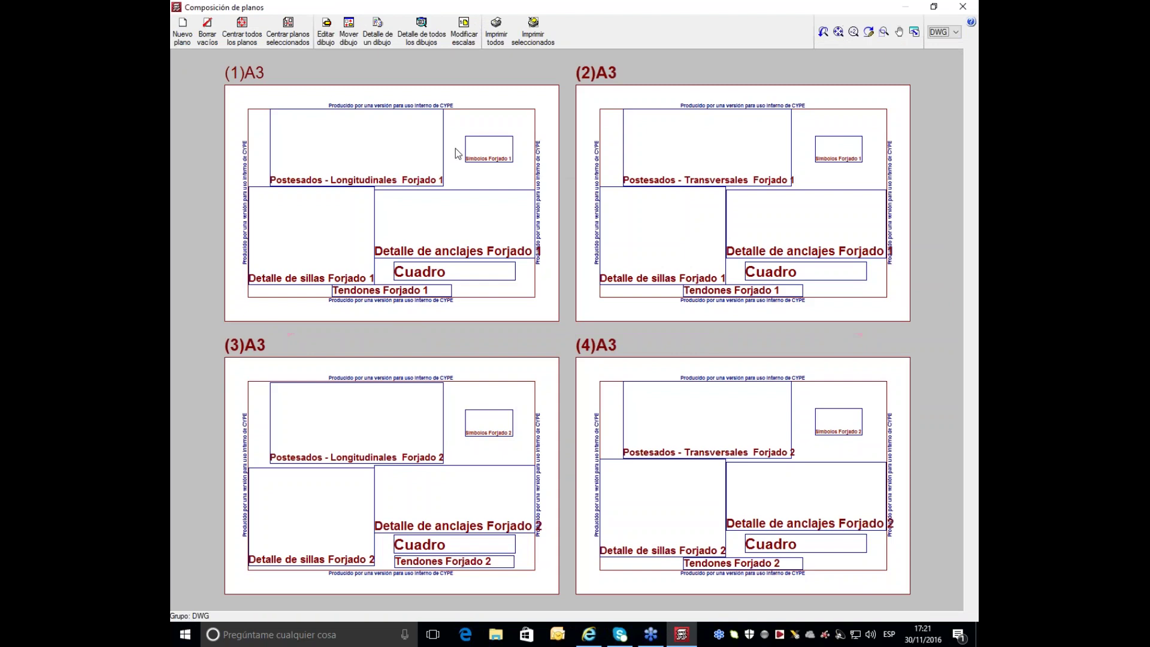
left_click(421, 30)
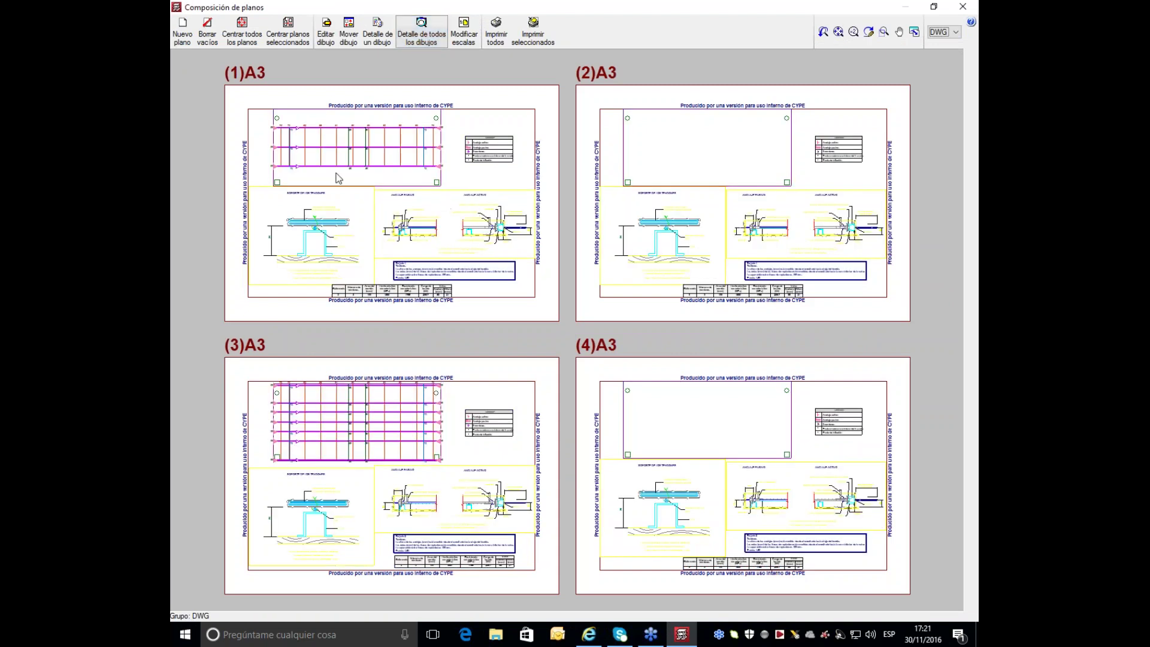
Step: Examine the tendon layouts, support and anchorage details, and tables on the A3 sheets, and close the composition and drawing selection
scroll(286, 152, "up", 5)
middle_click_drag(287, 151, 334, 267)
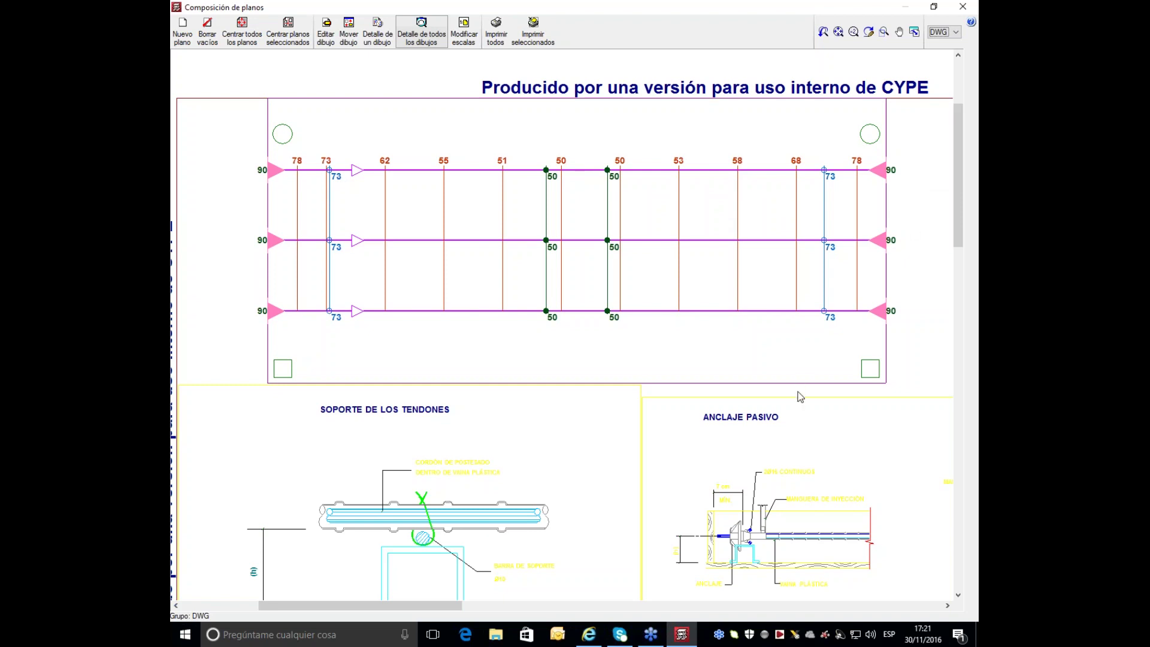
scroll(802, 383, "down", 4)
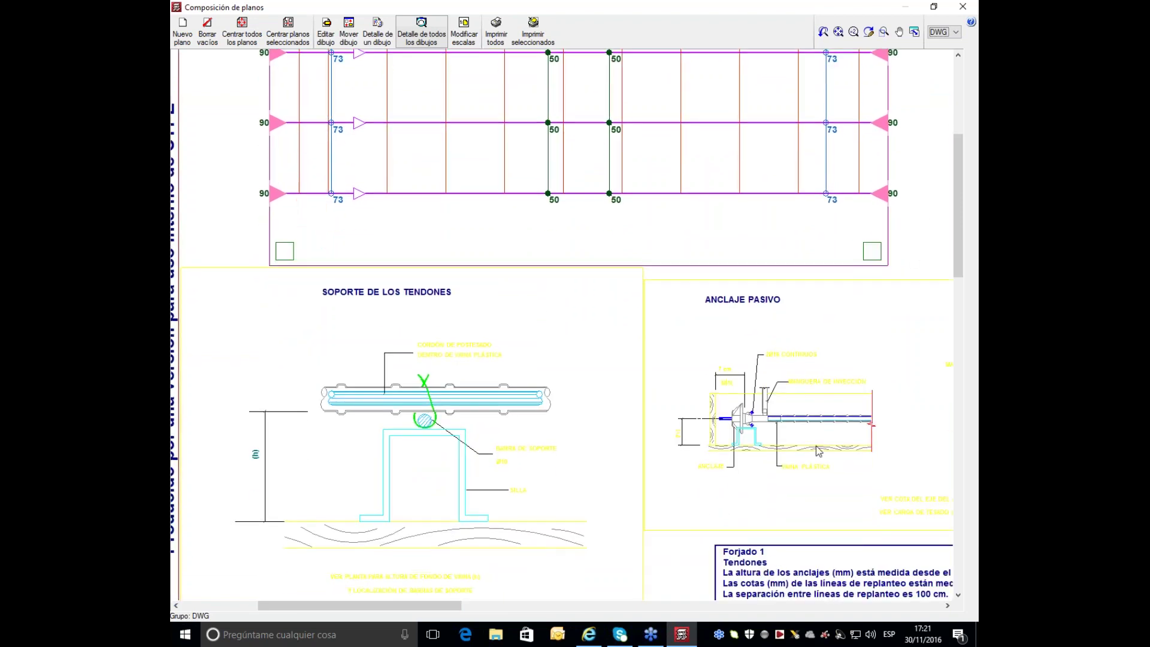
scroll(815, 419, "down", 2)
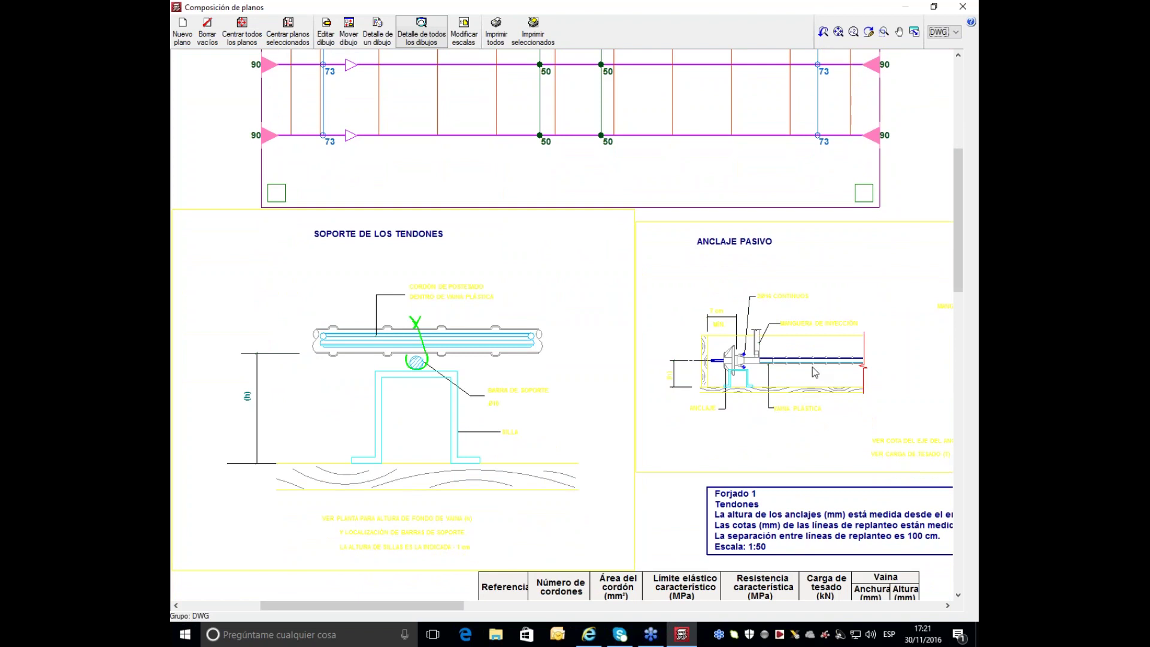
scroll(814, 372, "down", 5)
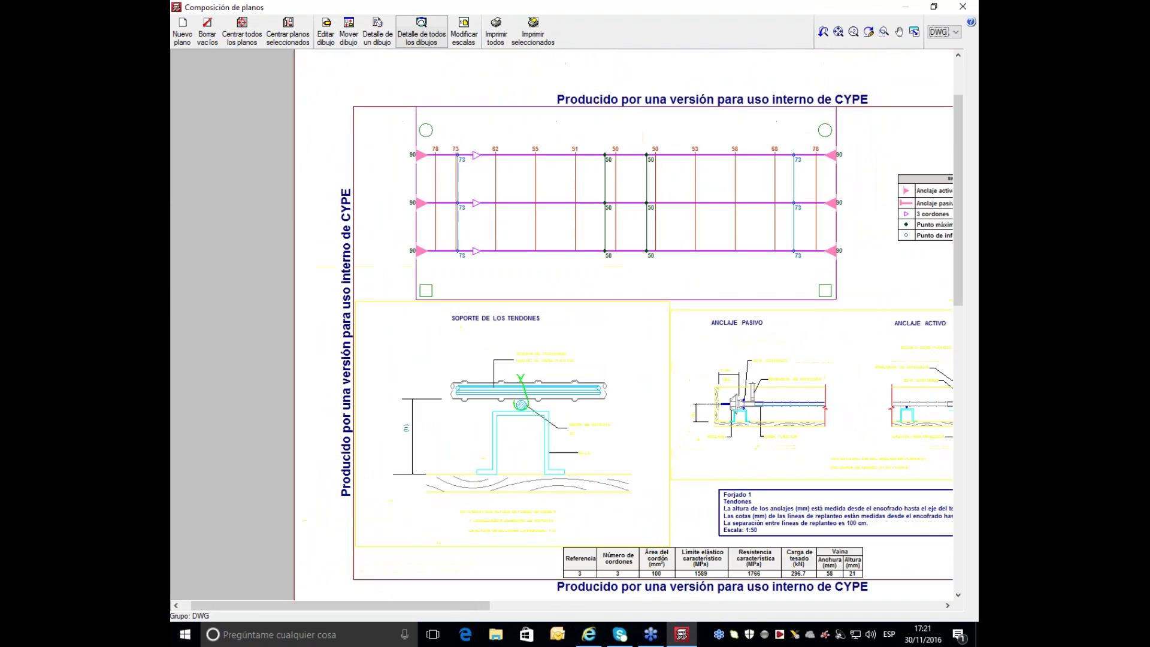
scroll(795, 410, "right", 5)
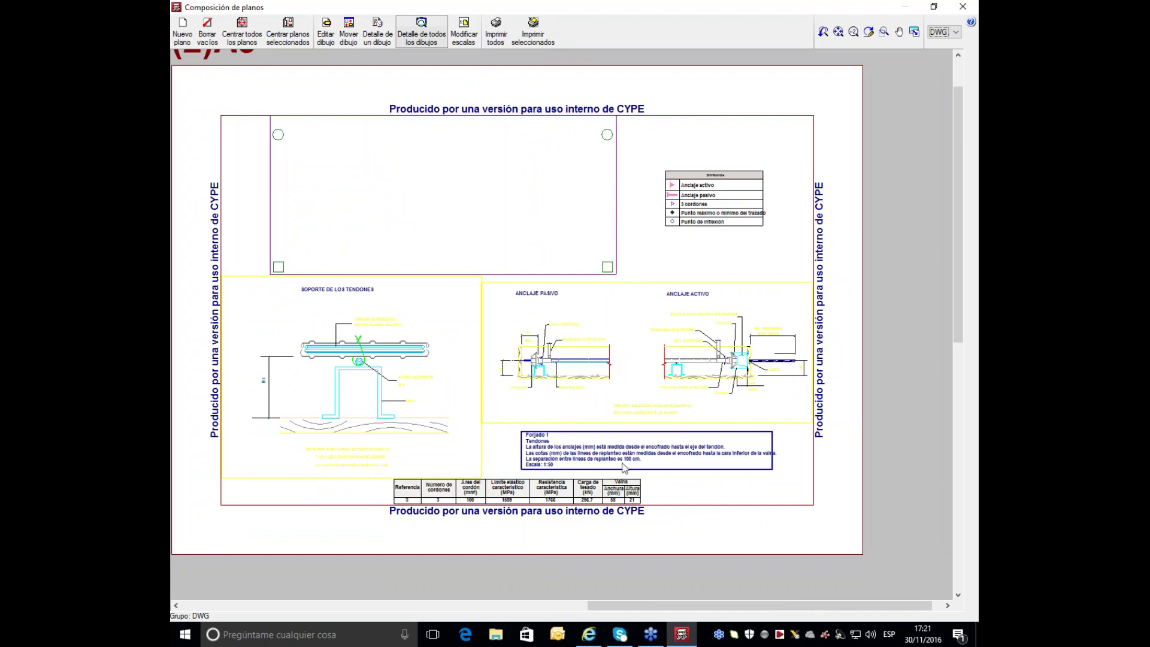
scroll(626, 469, "down", 1)
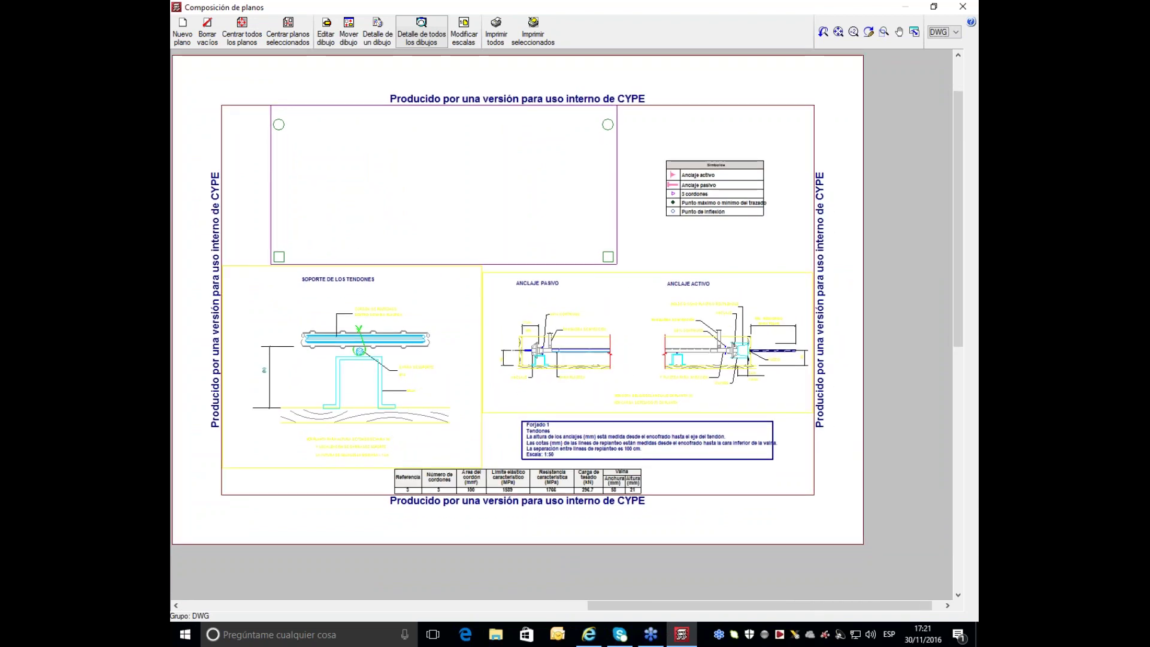
scroll(626, 375, "down", 10)
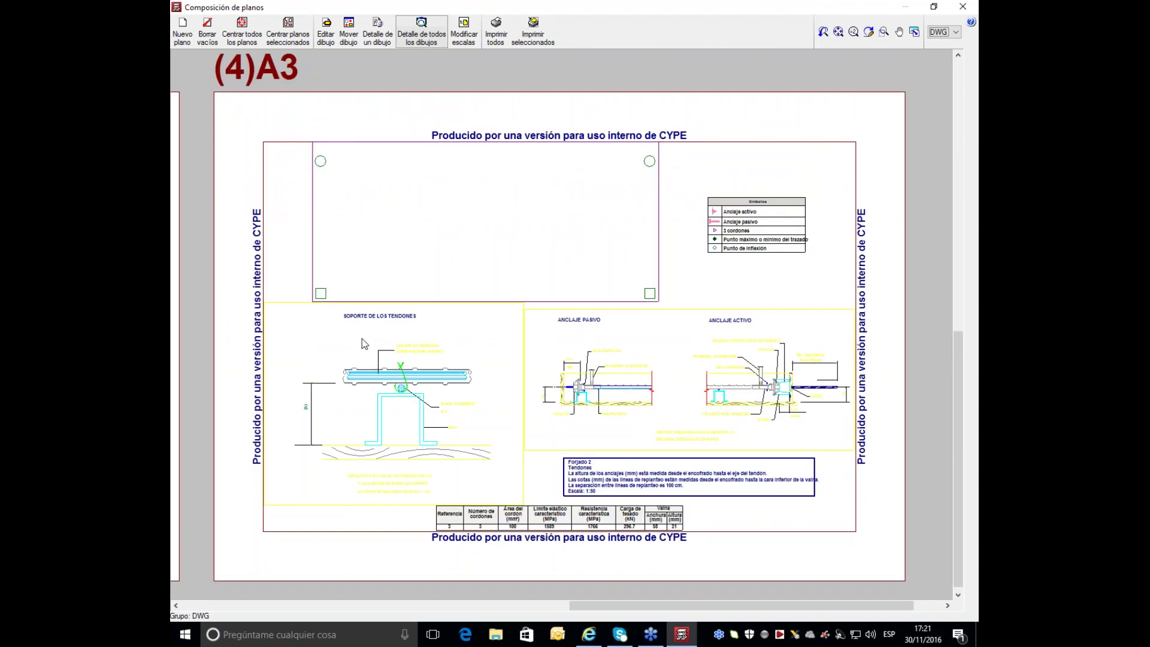
scroll(362, 339, "left", 6)
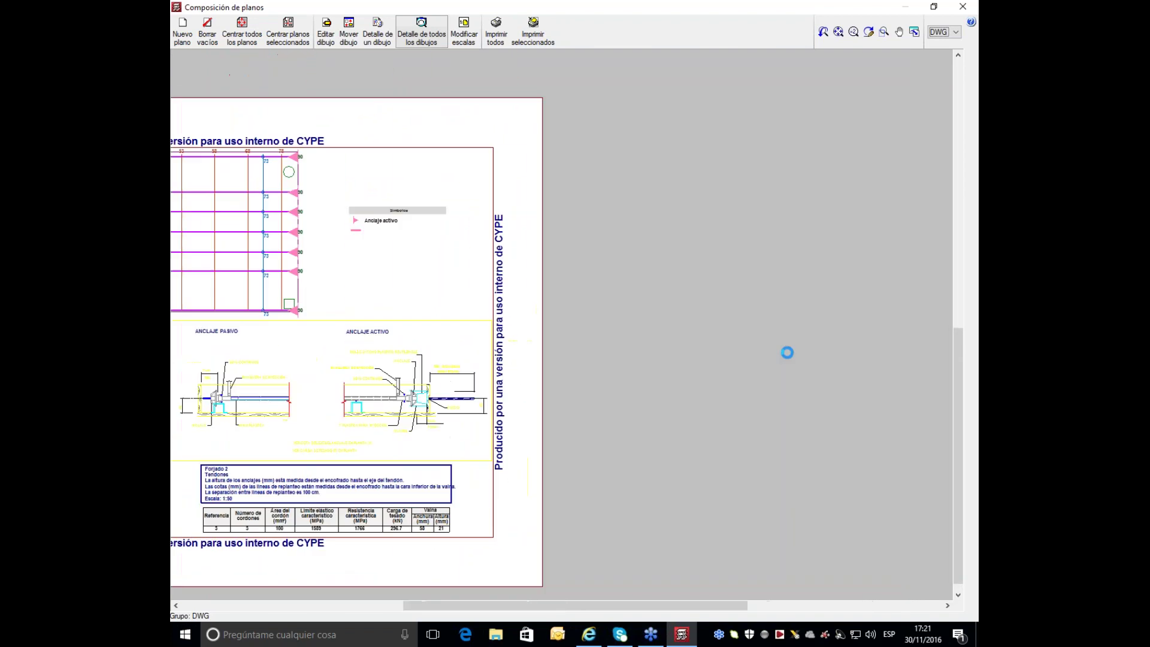
scroll(360, 359, "left", 5)
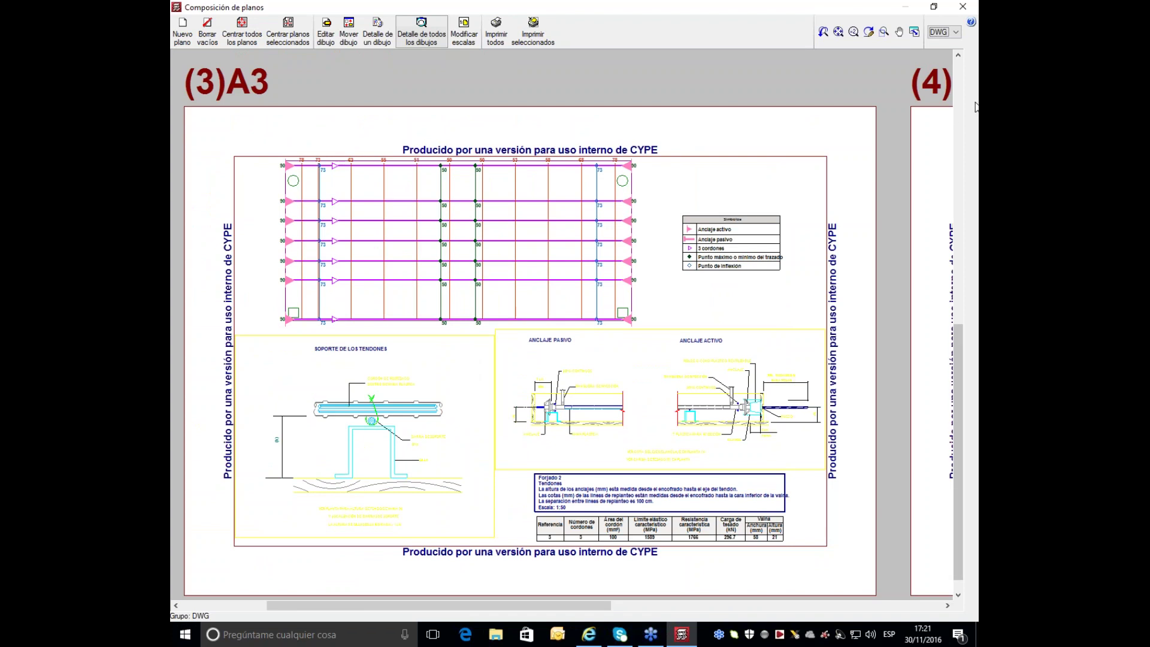
left_click(963, 7)
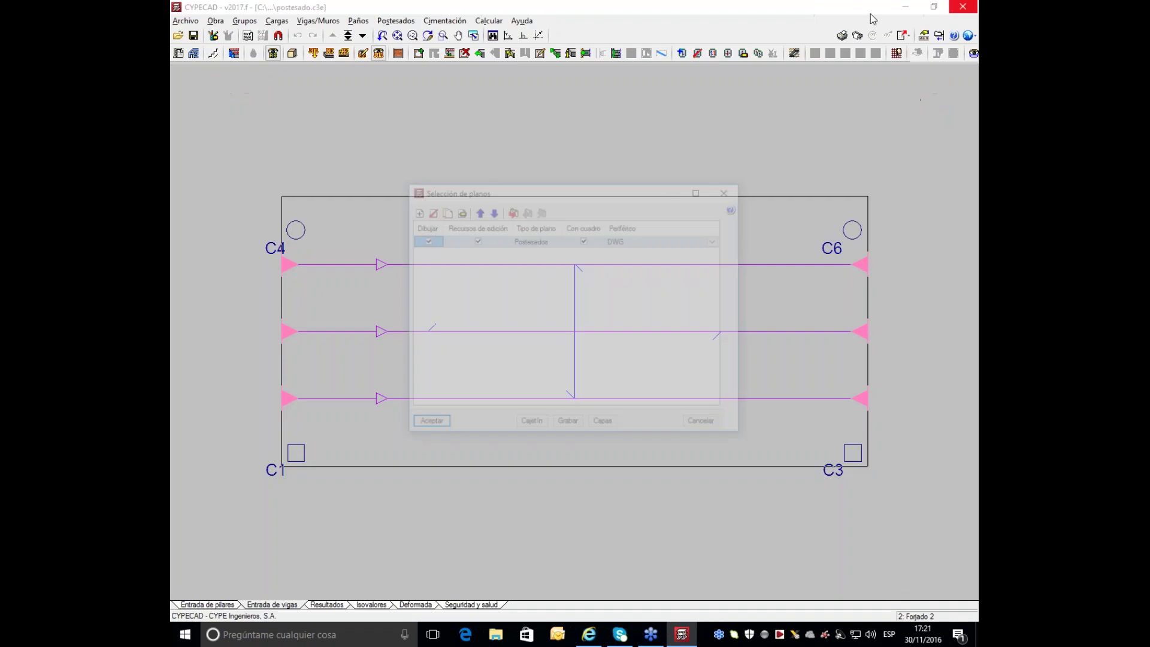
left_click(730, 189)
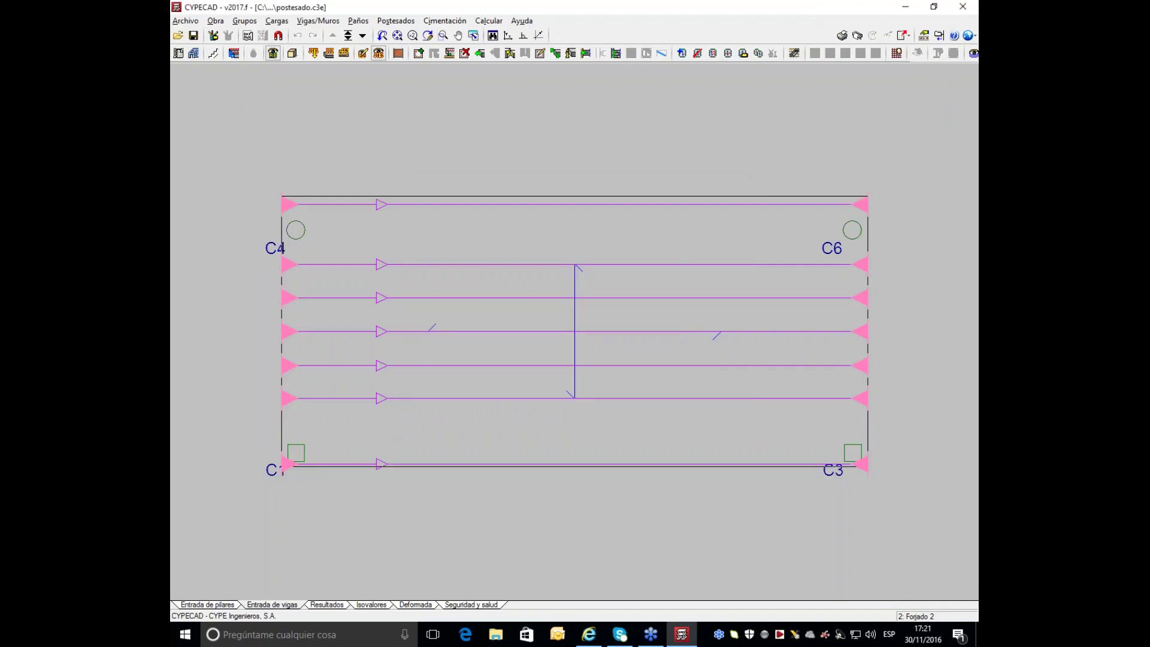
Step: Review the additional load cases (special loads) in the project's general data and close both dialogs without changes
left_click(214, 21)
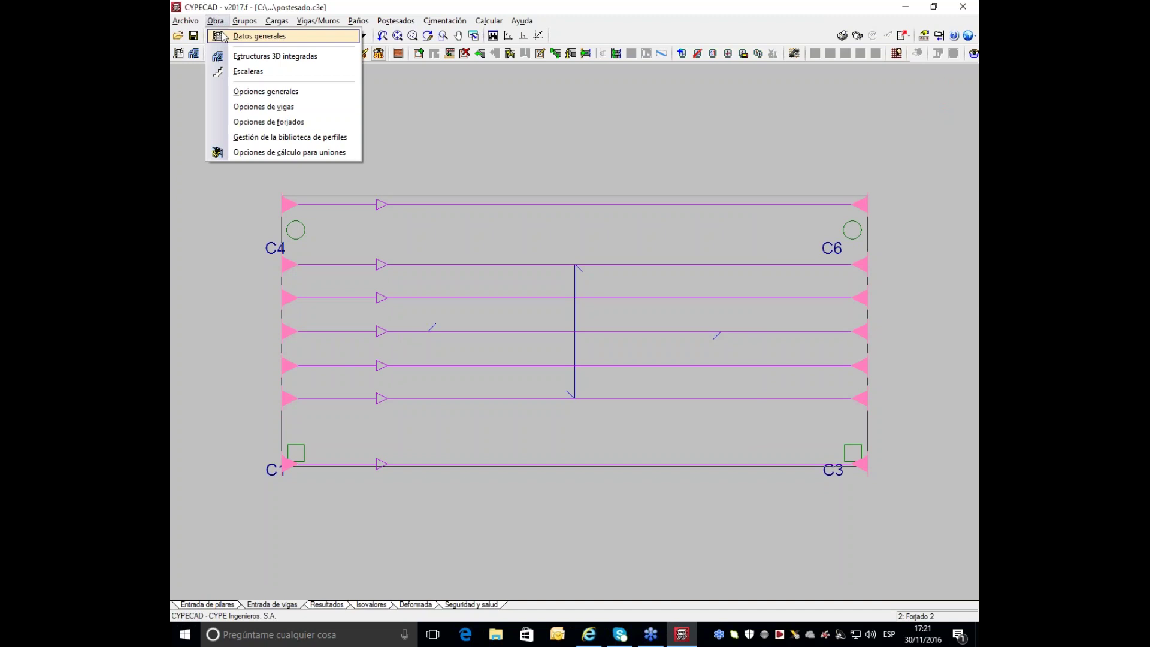
left_click(223, 37)
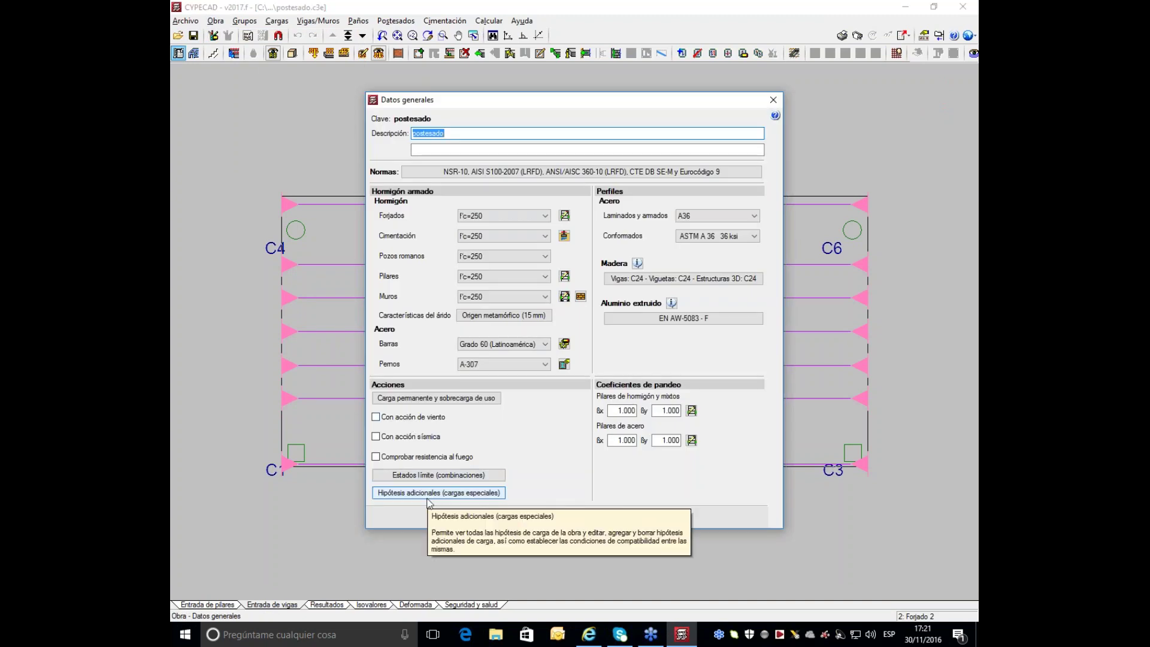
left_click(428, 493)
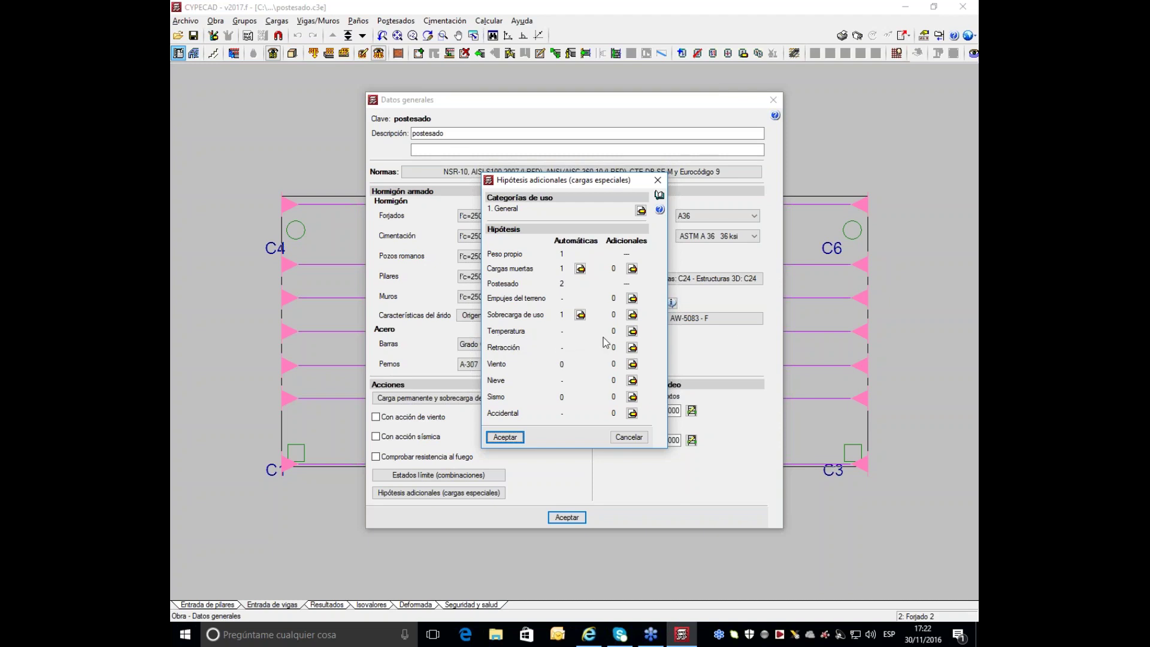
left_click_drag(630, 187, 326, 189)
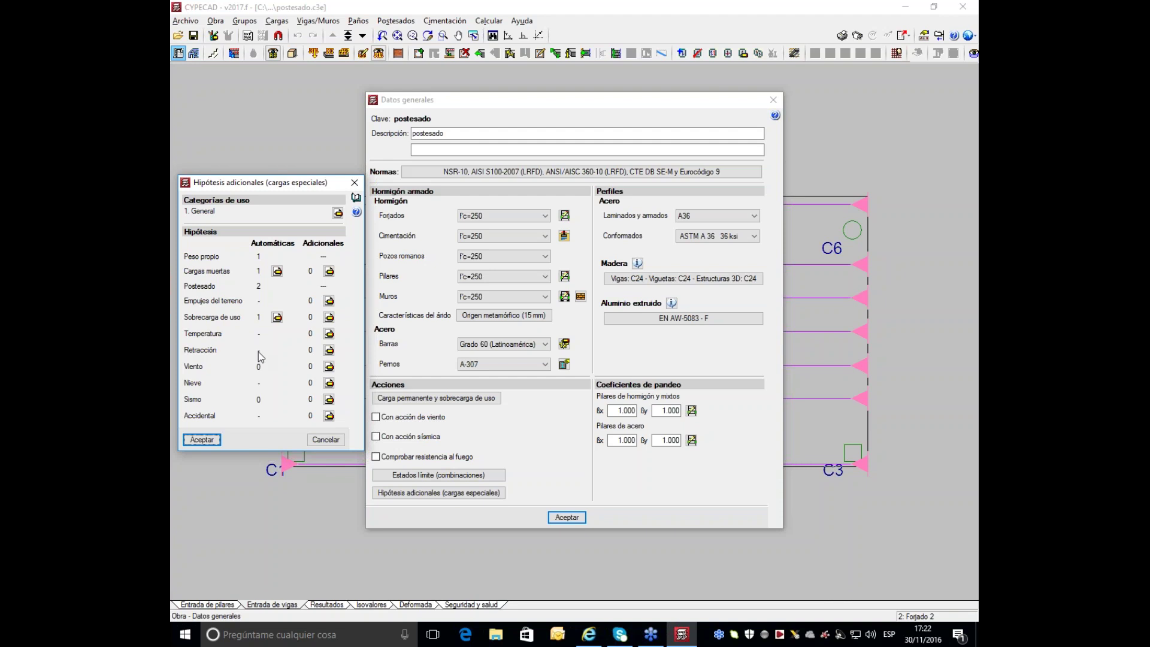
left_click(355, 182)
left_click(769, 99)
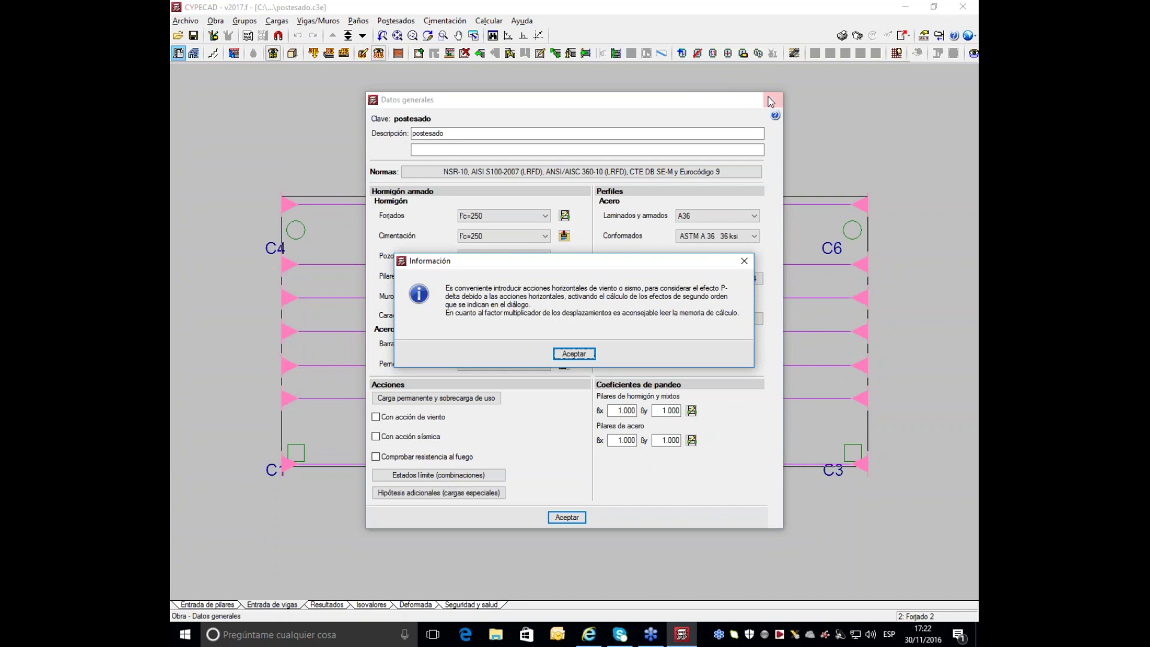
left_click(745, 262)
Step: Open the Sismo (mejoras) project from the Novedades Colombia folder and close its calculation error report
left_click(180, 21)
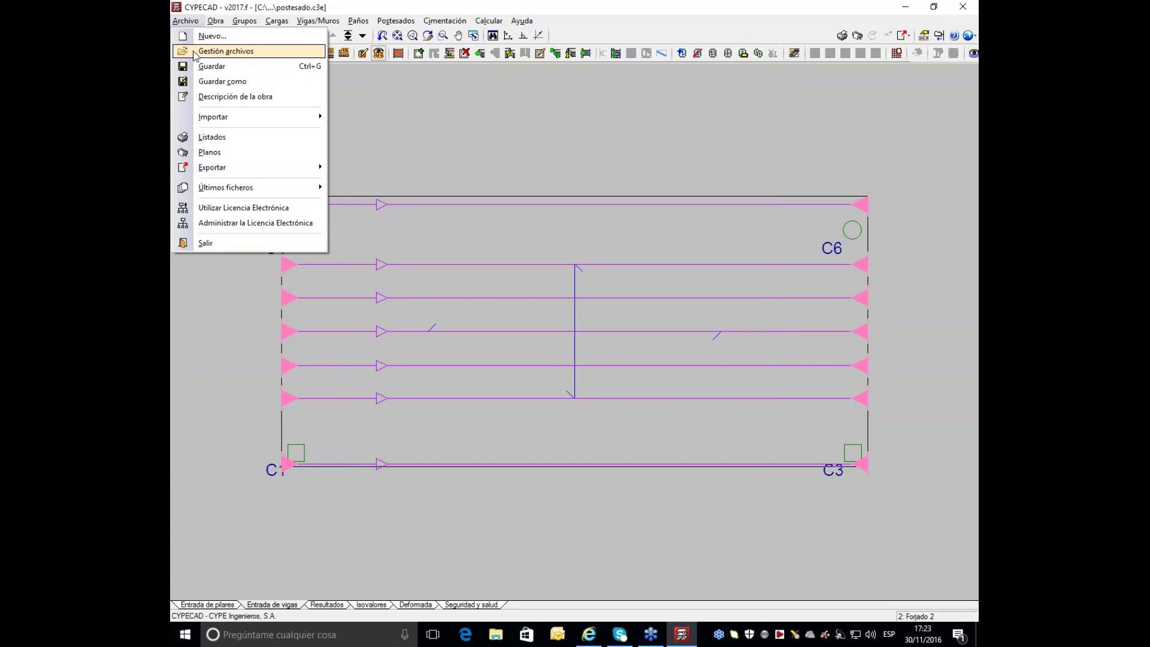
left_click(226, 51)
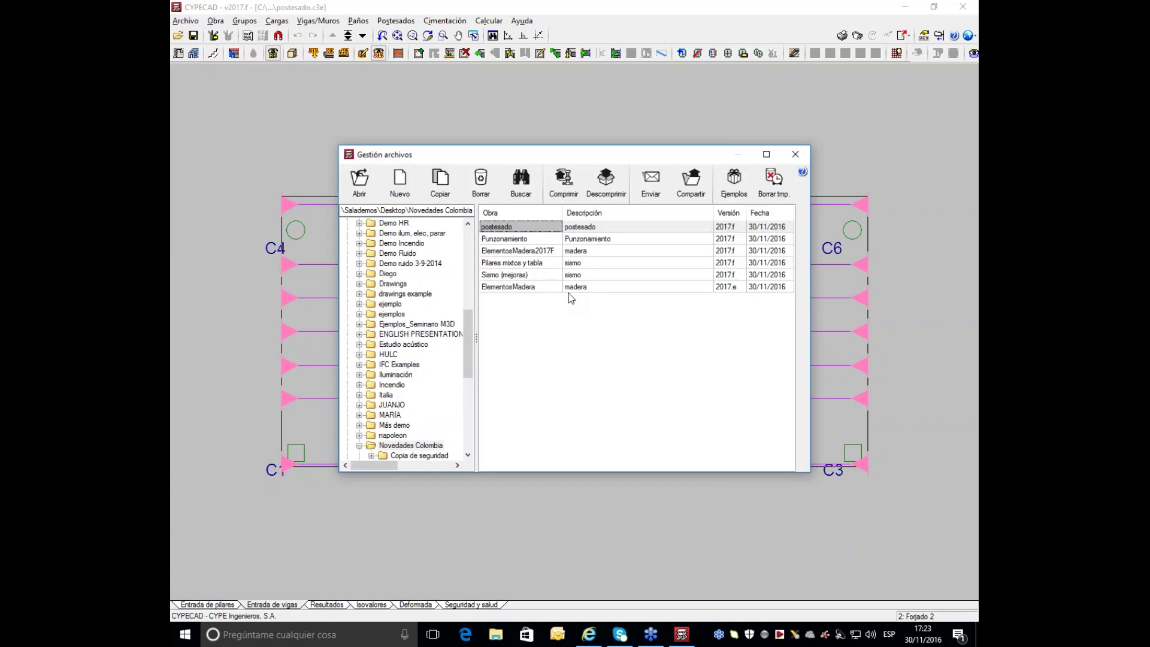
double_click(511, 275)
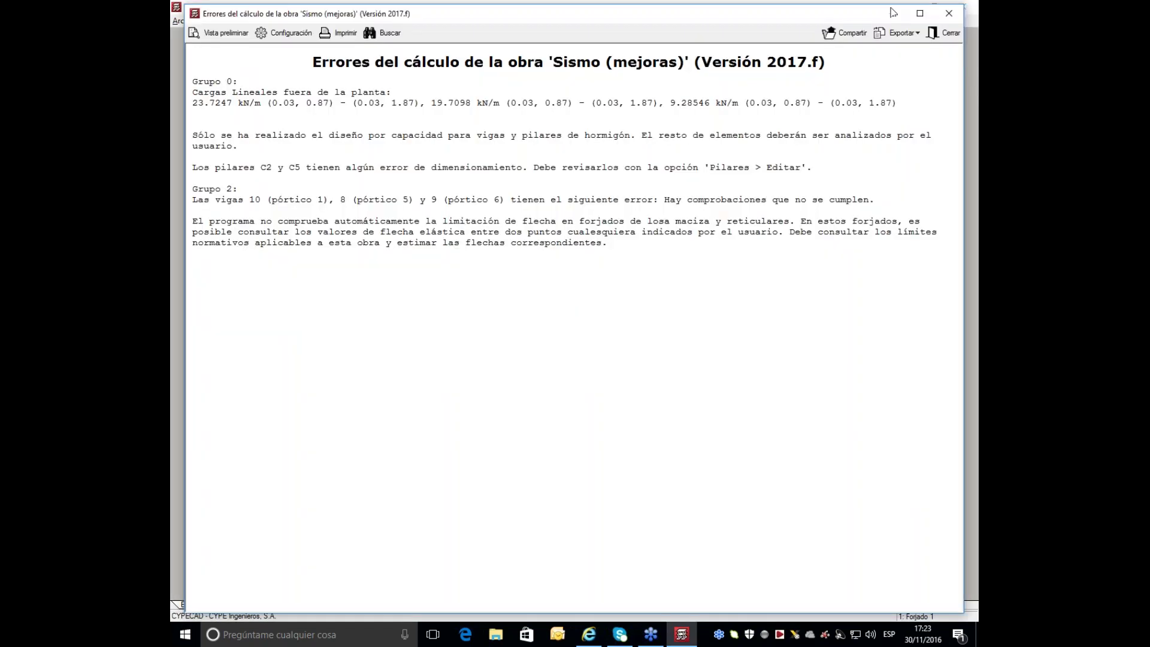
left_click(948, 13)
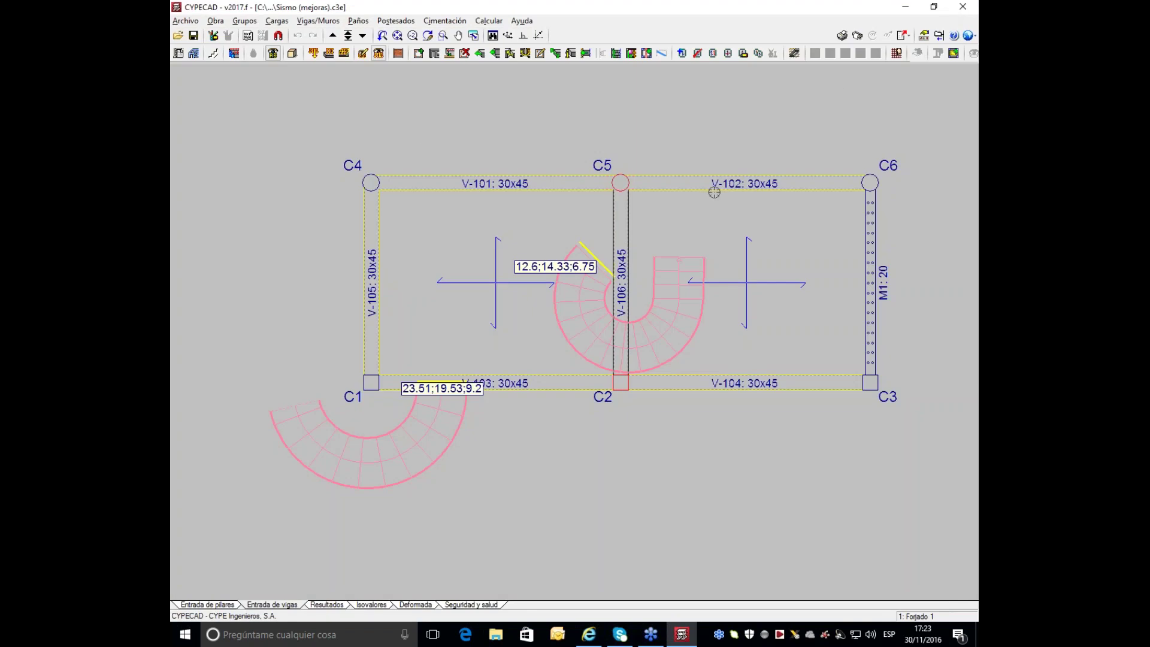
Step: Generate the seismic action justification report, examine section 1.6 on combined seismic shear per floor, and close the reports
left_click(841, 35)
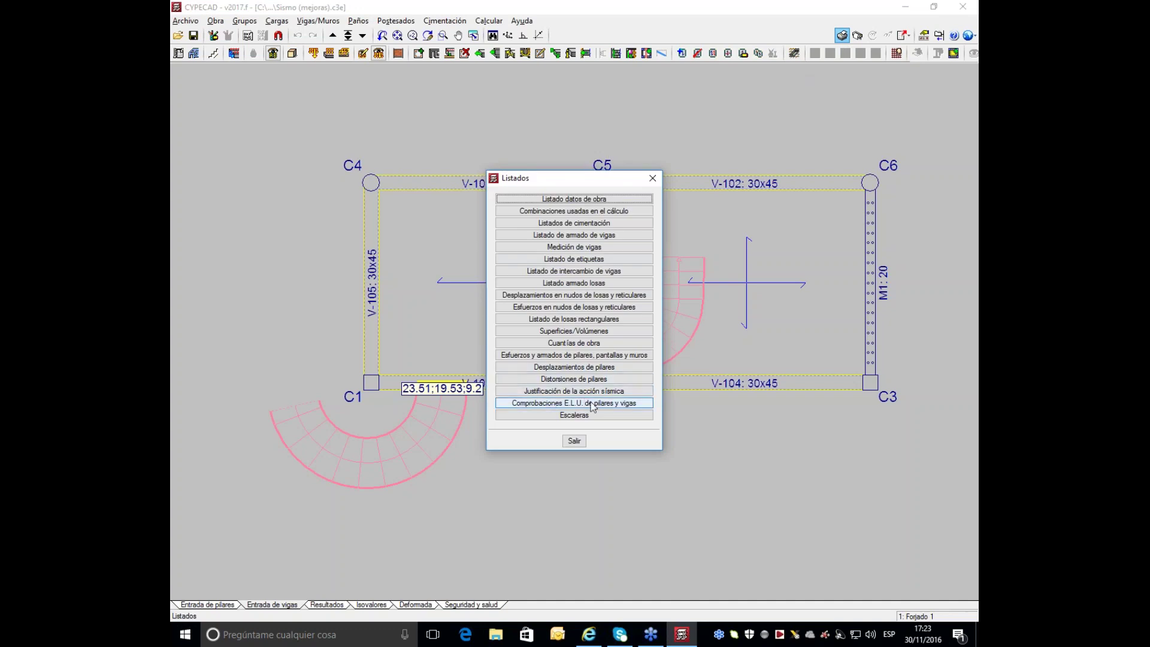
left_click(578, 390)
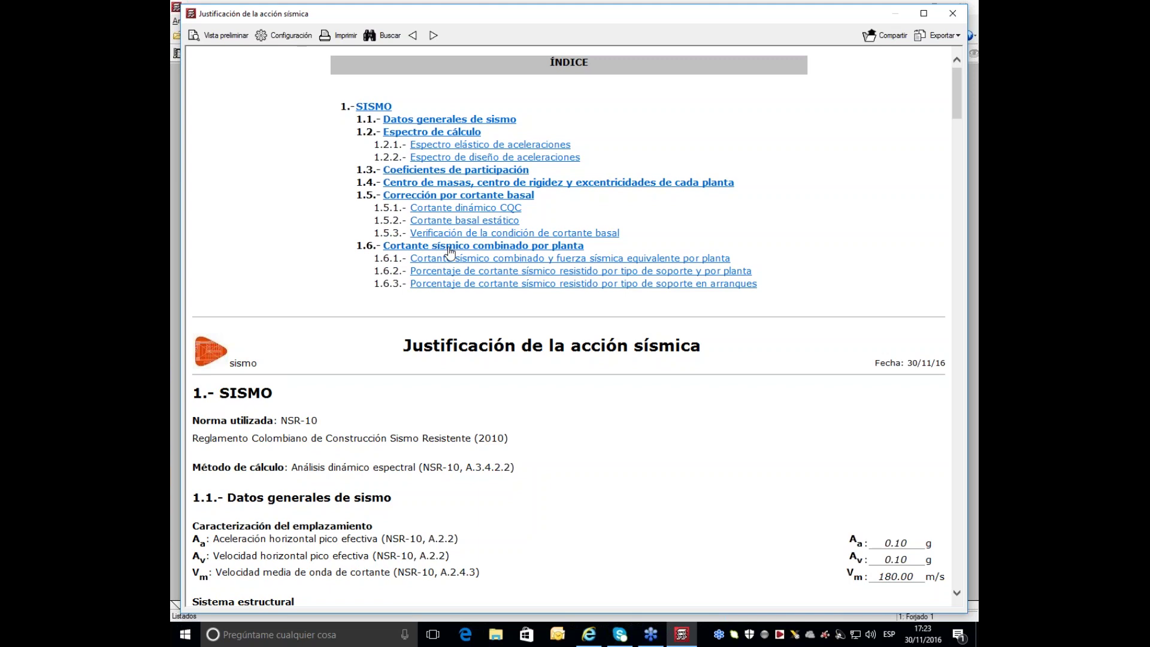
left_click(449, 247)
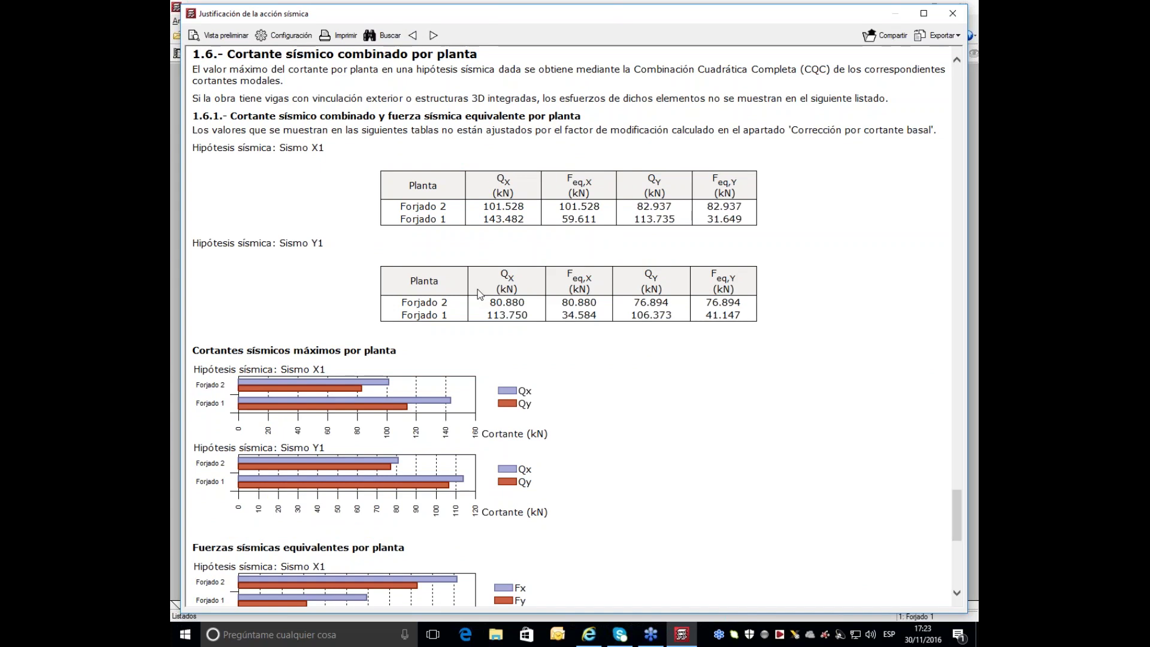
scroll(479, 279, "down", 5)
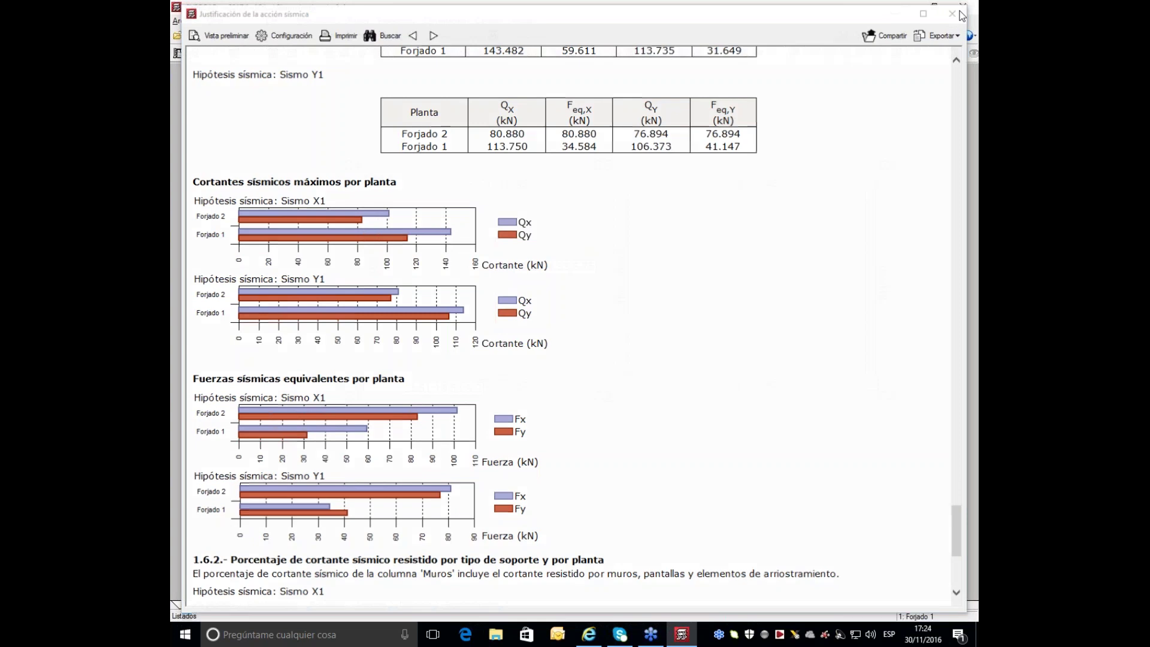
left_click(961, 13)
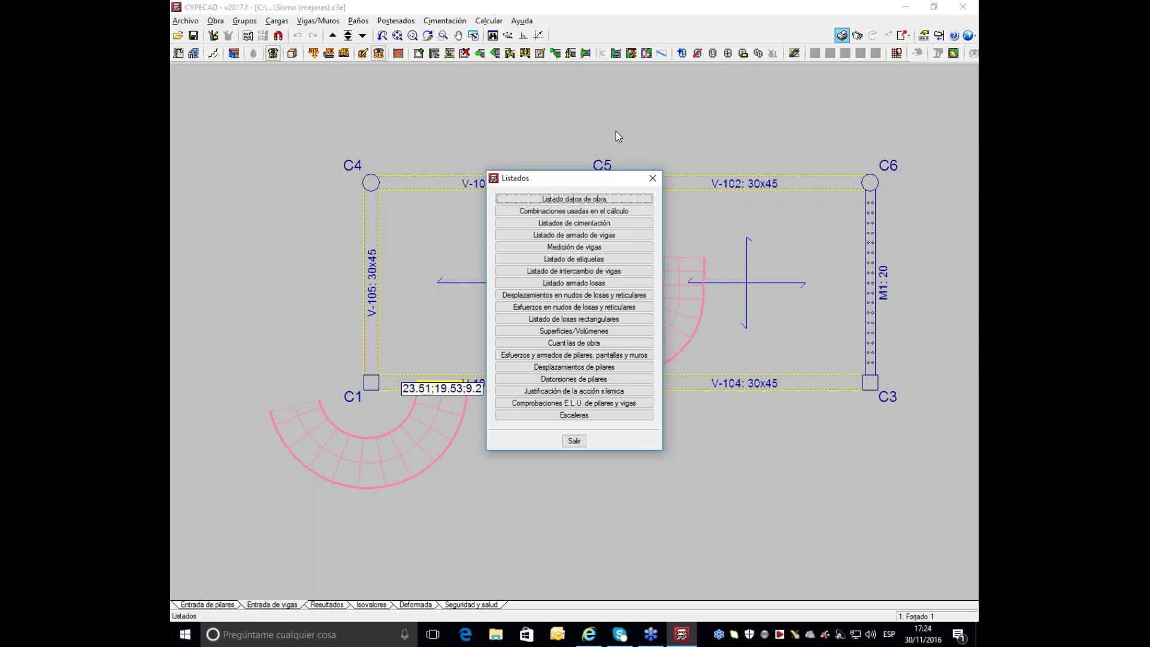
left_click(652, 178)
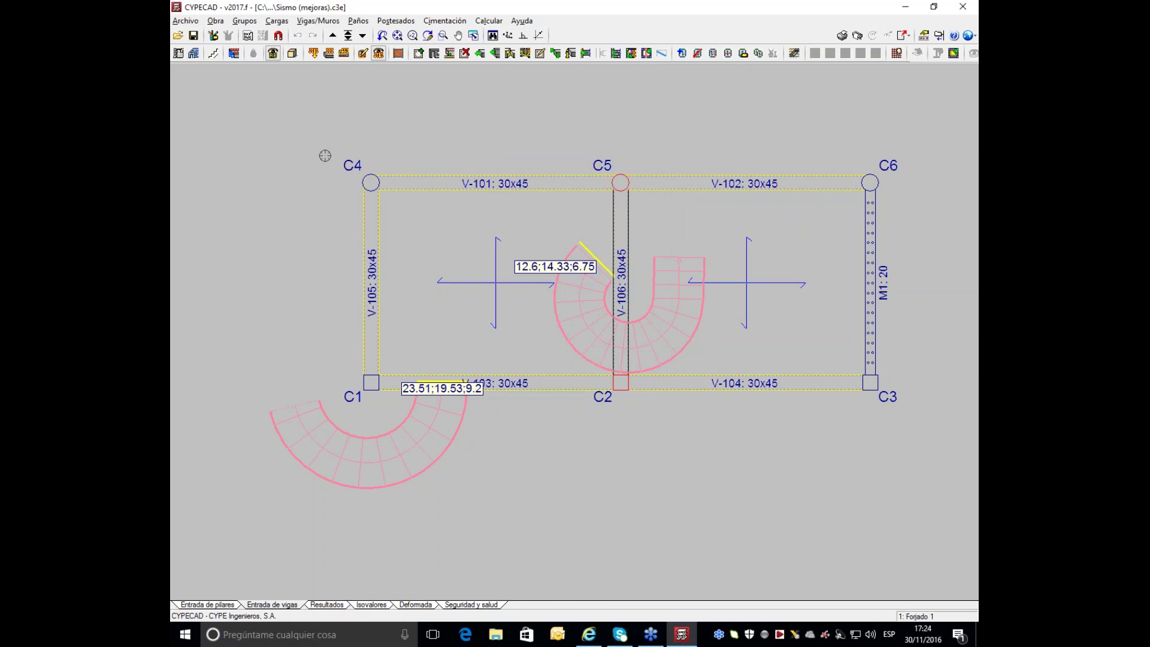
Step: Open the Pilares mixtos y tabla project and close its calculation error report
left_click(185, 21)
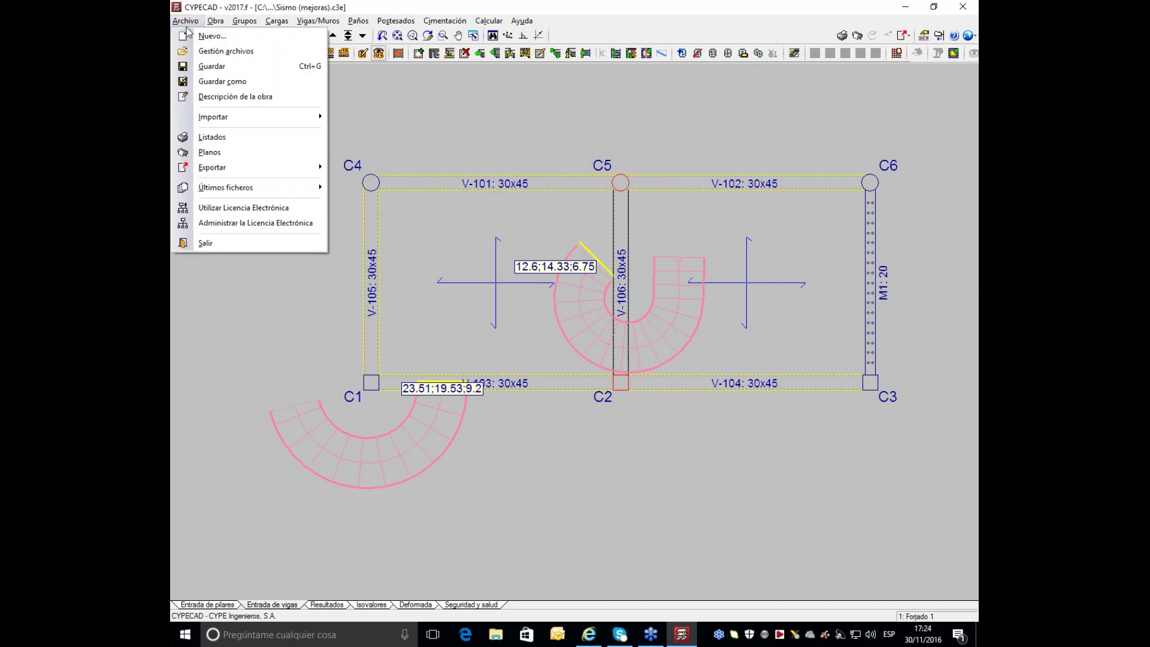
left_click(226, 51)
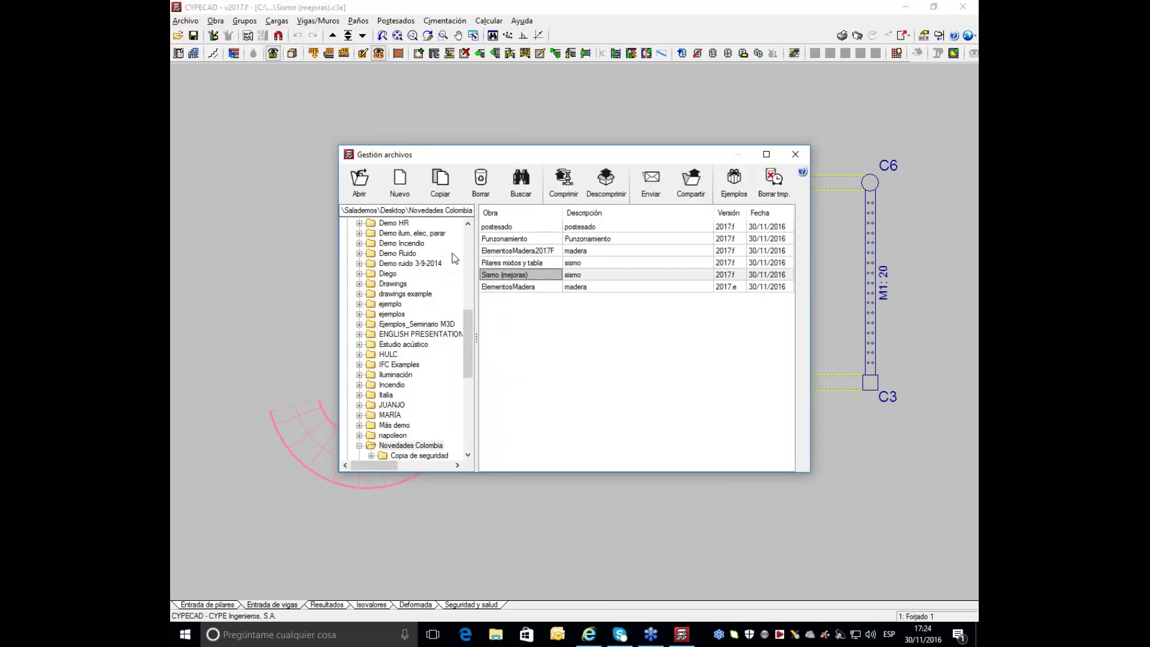
double_click(531, 271)
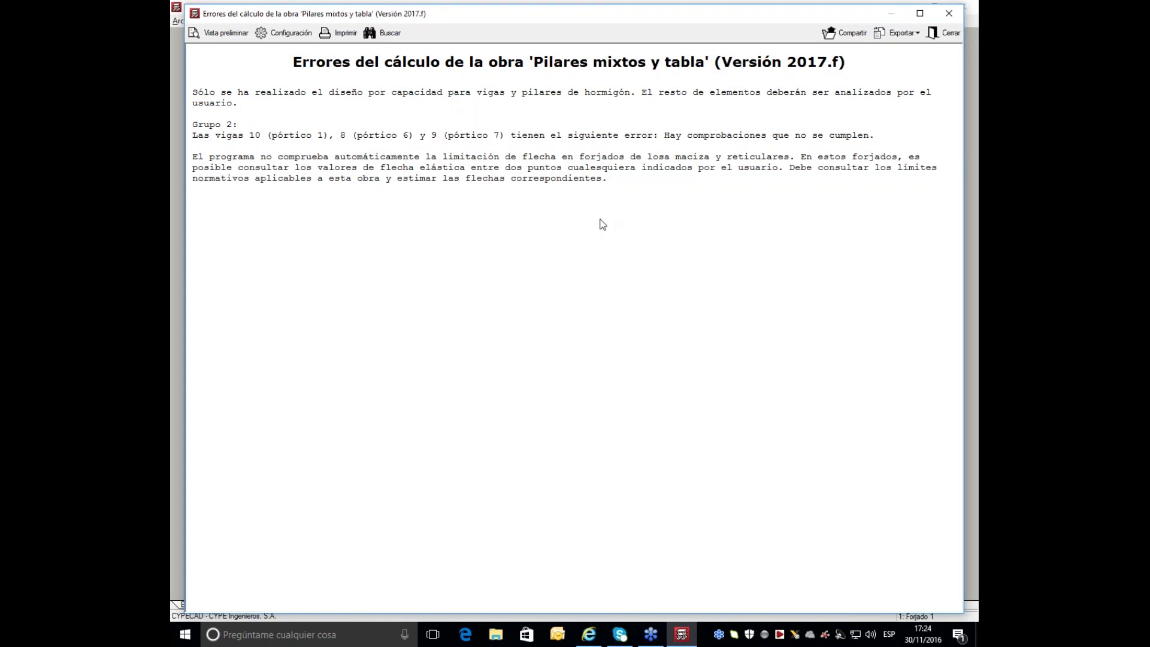
left_click(949, 13)
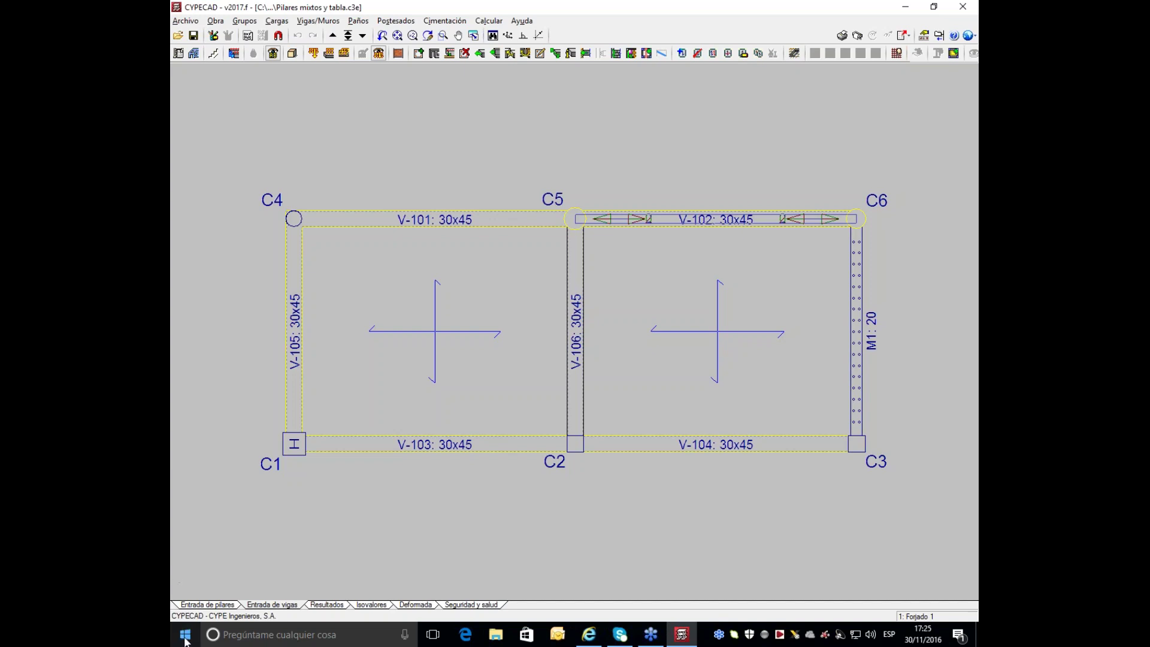
Step: Switch to column entry, open column C1 for editing, and close its properties unchanged
left_click(214, 606)
left_click(254, 21)
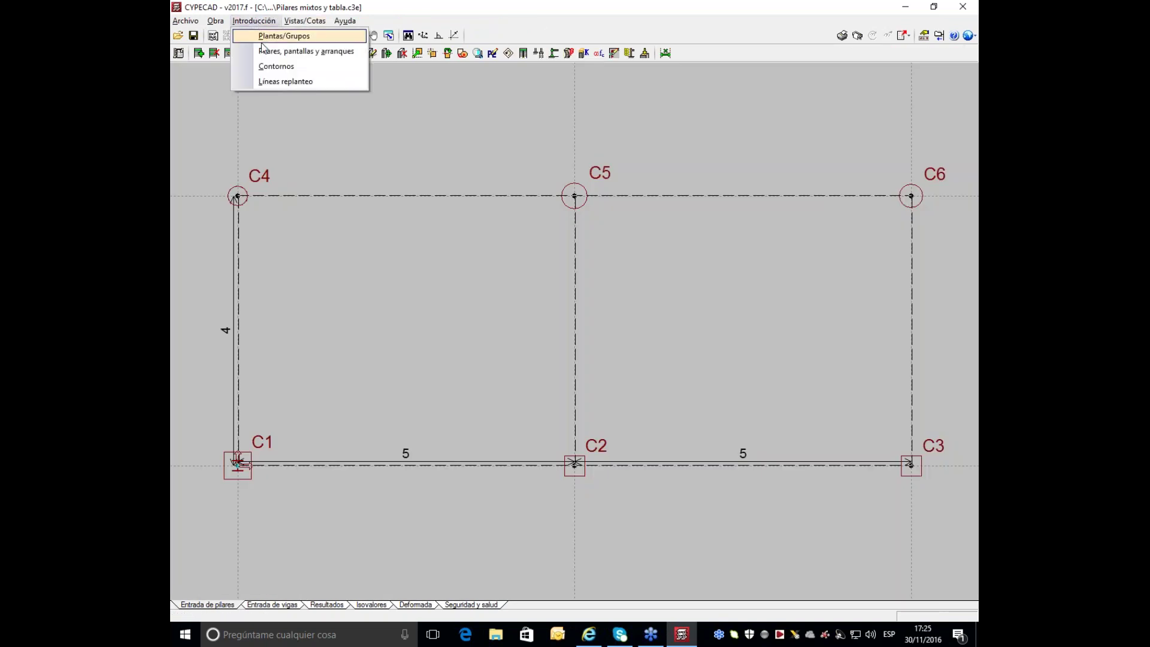
left_click(263, 52)
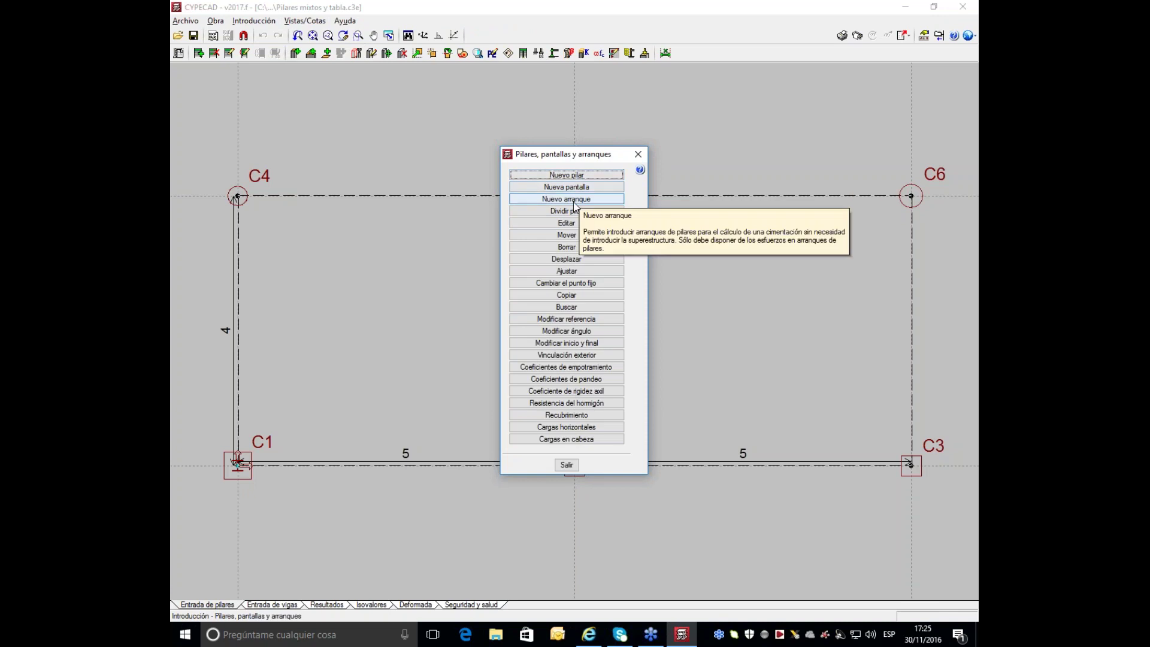
left_click(566, 223)
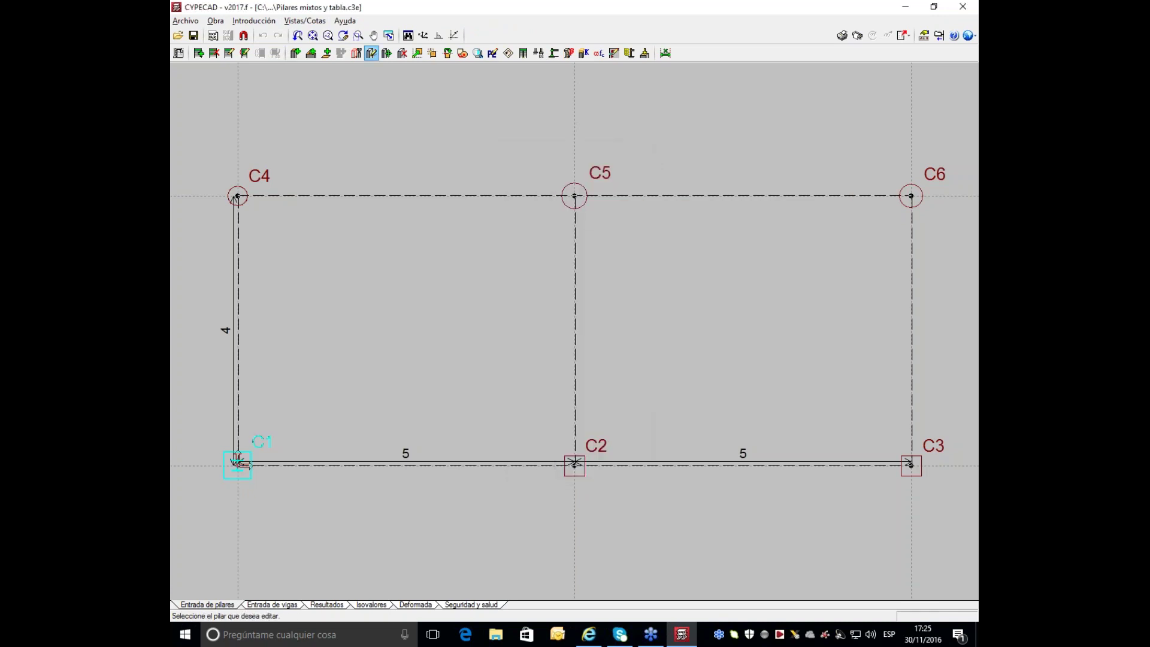
left_click(237, 463)
left_click_drag(628, 108, 686, 79)
left_click(808, 77)
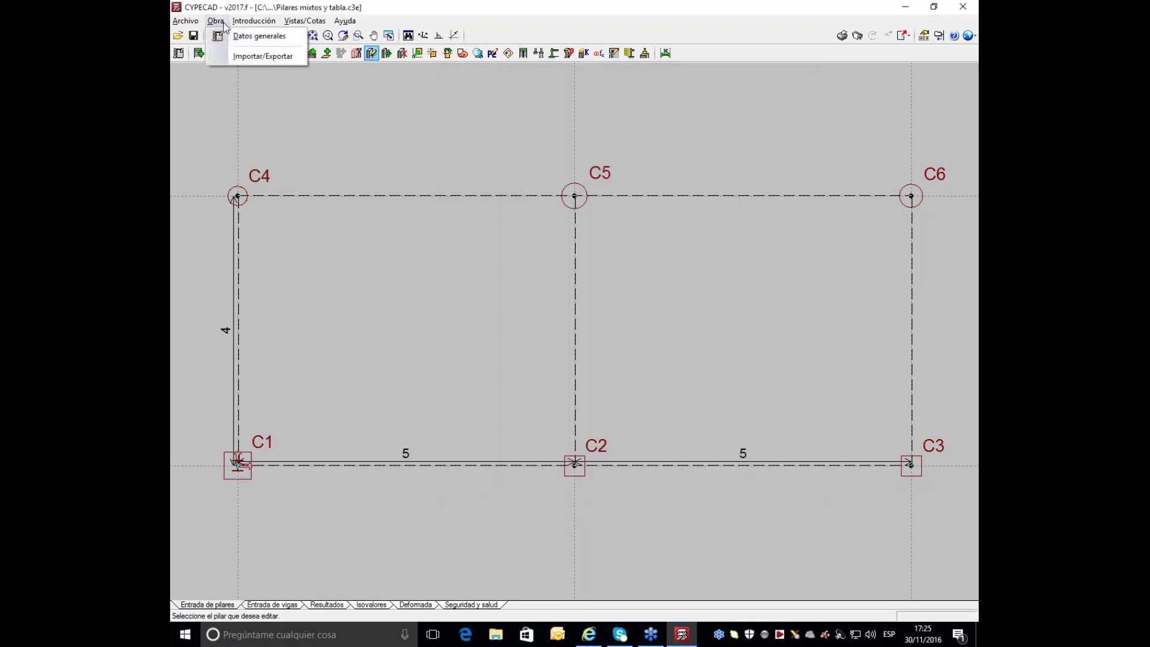
Step: View the general data of the Pilares mixtos y tabla project and close it unchanged
left_click(179, 53)
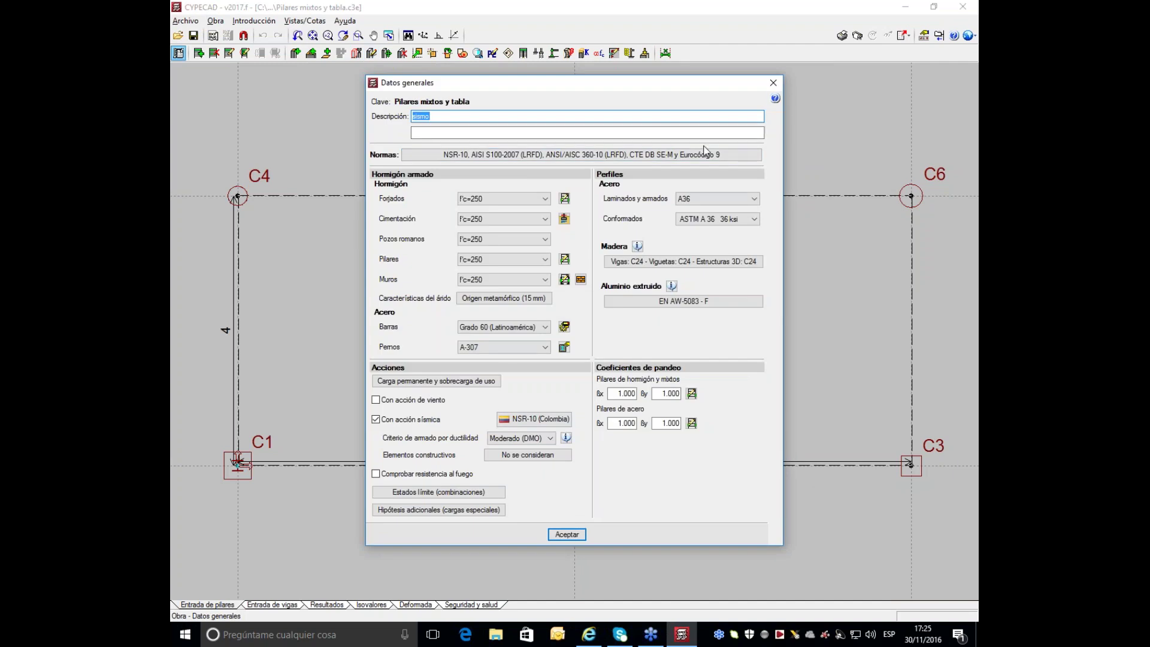
left_click(777, 87)
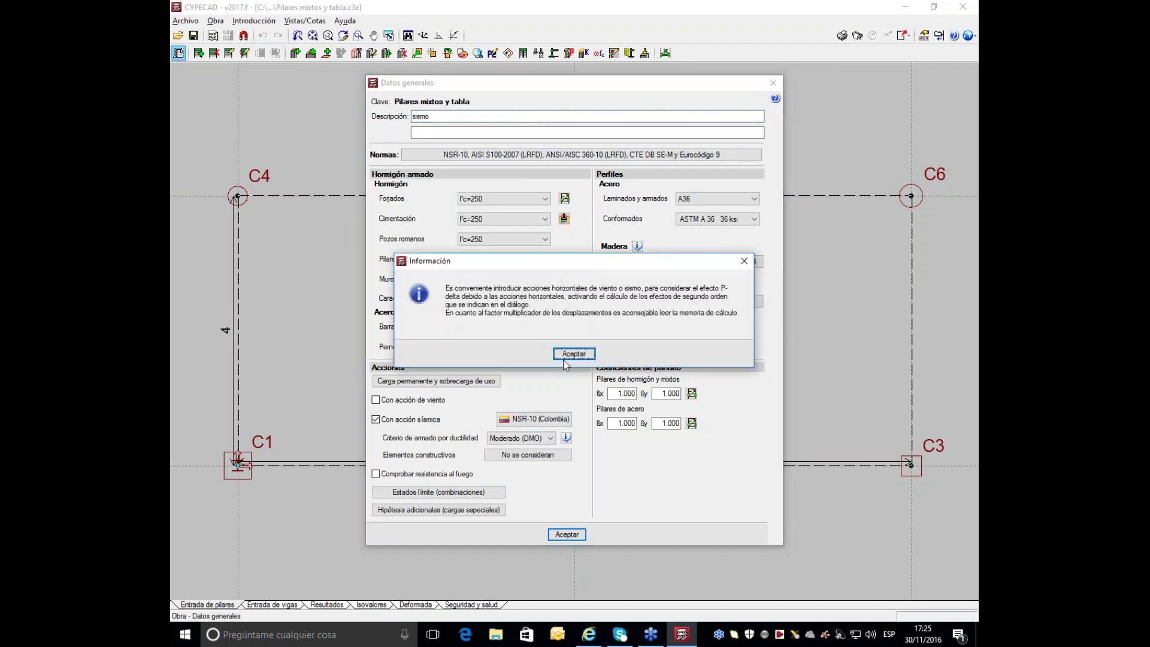
key("Return")
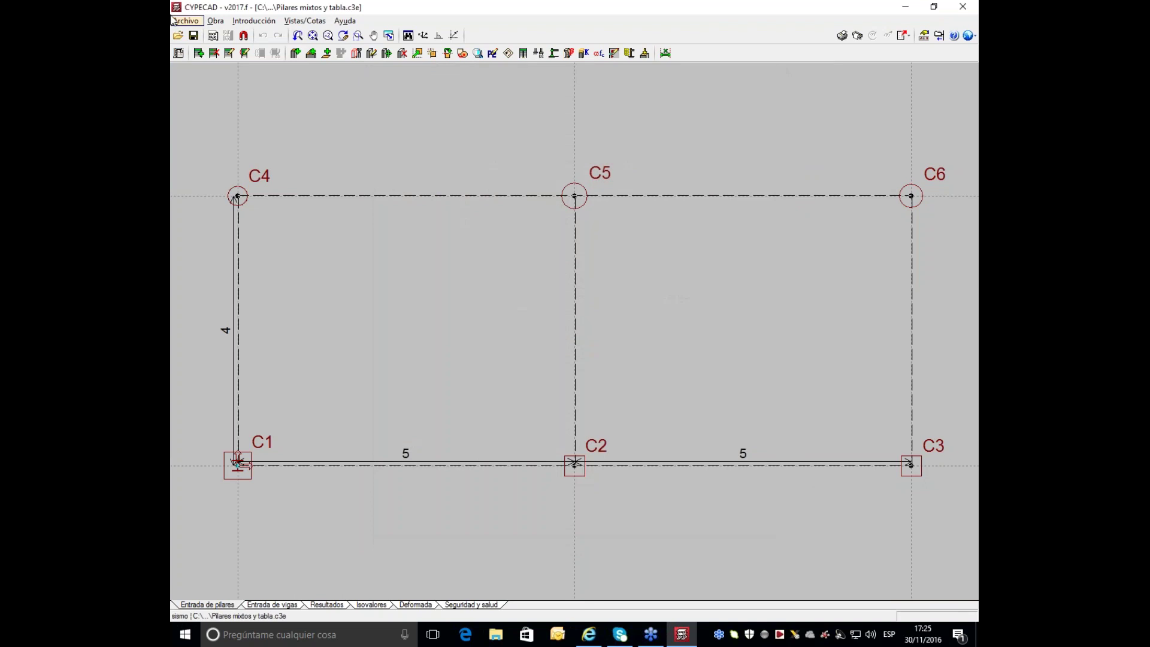
Step: Start a new column despite the loss of calculation results, view the composite section types for Forjado 2, and cancel the column
left_click(254, 20)
left_click(263, 52)
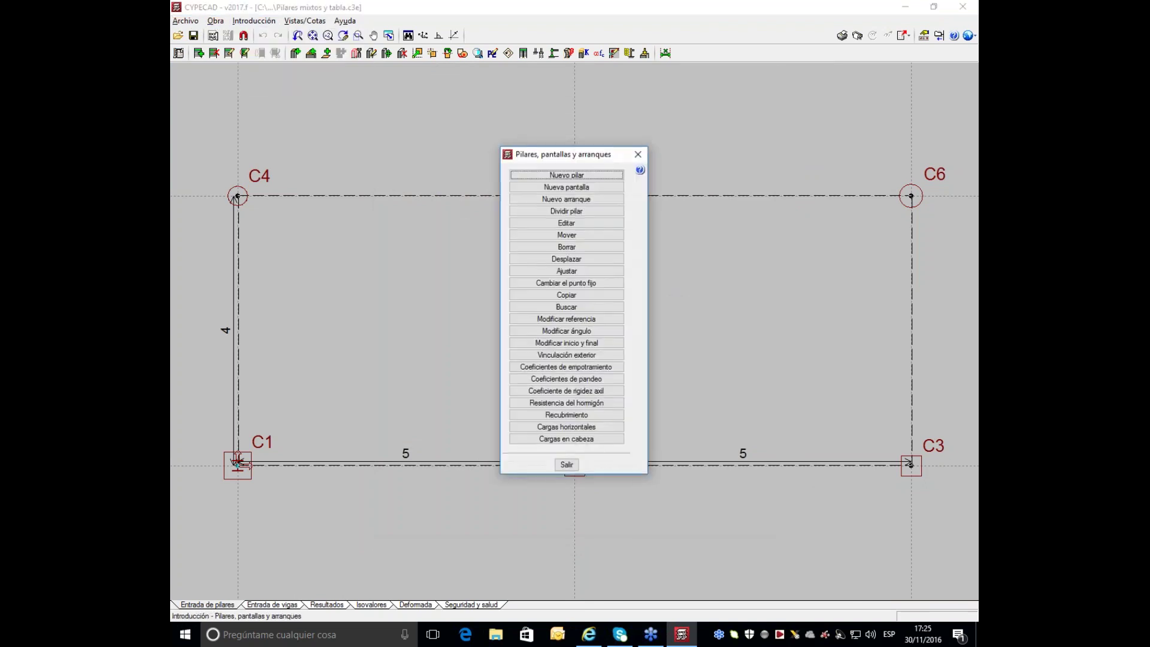
left_click(530, 176)
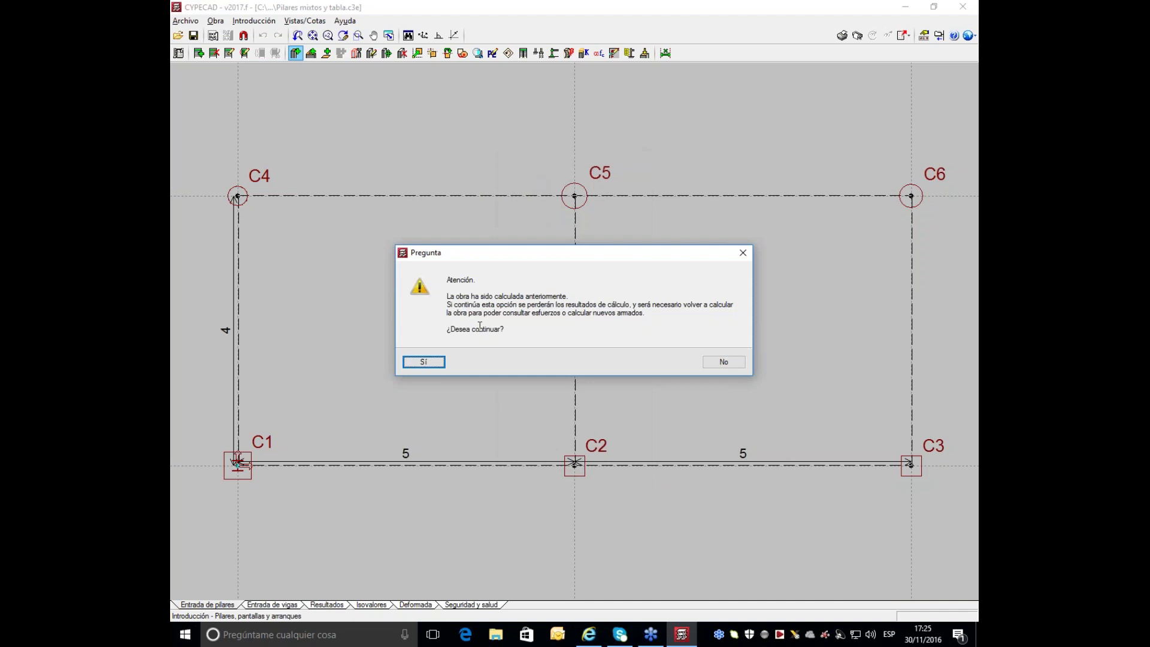
left_click(424, 362)
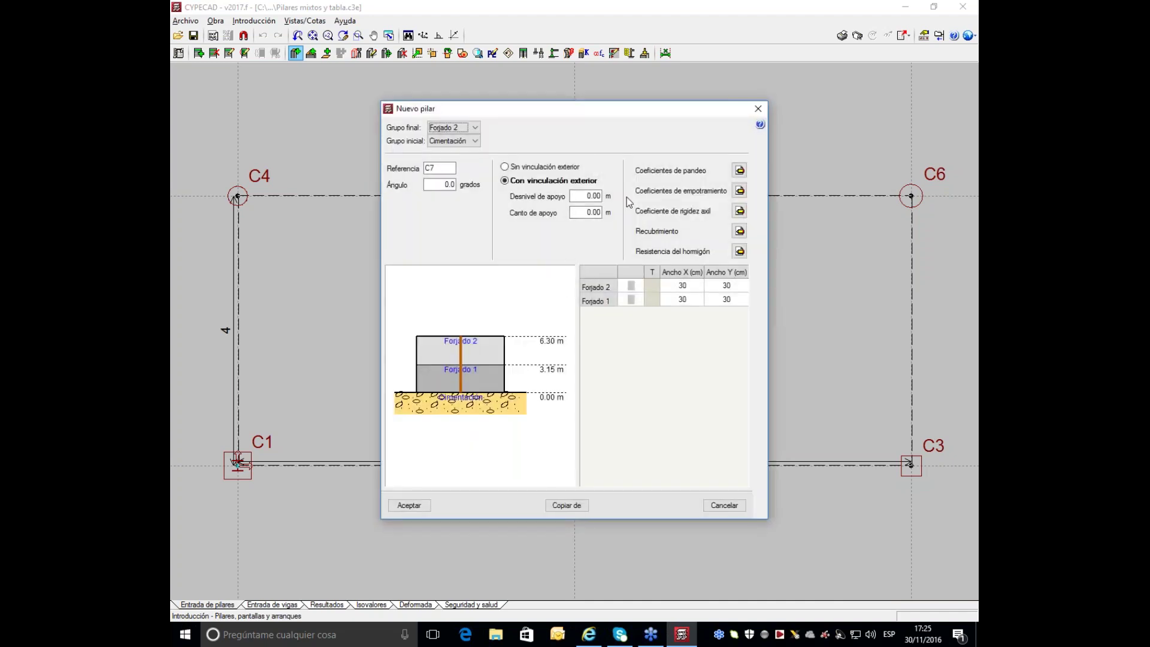
left_click(632, 287)
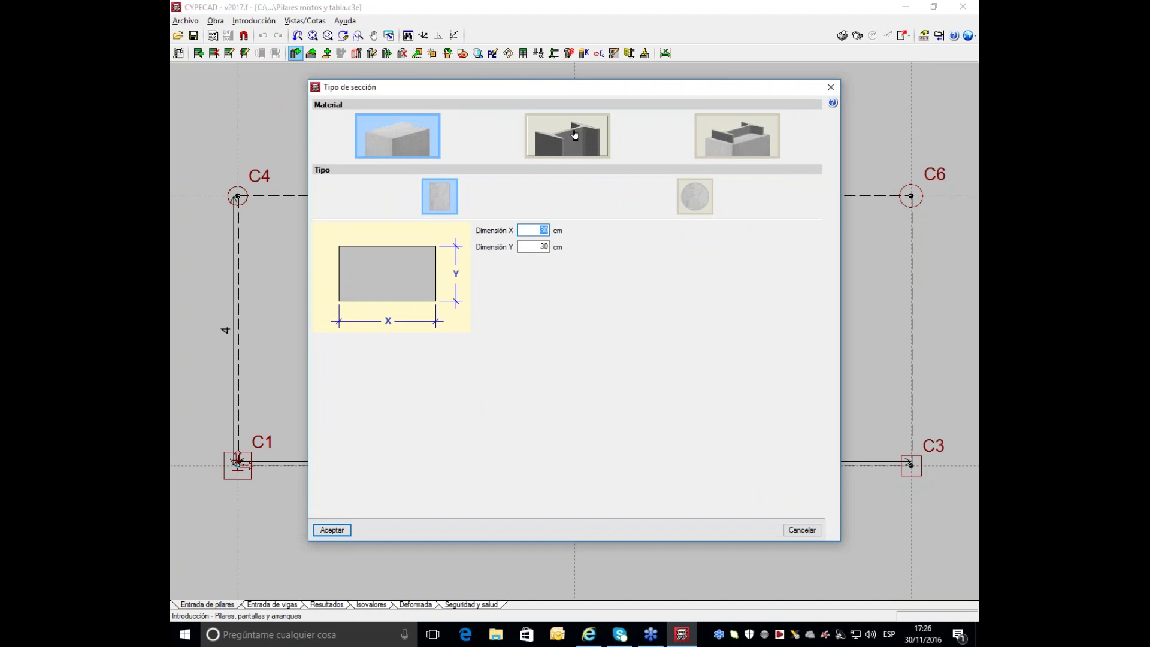
left_click(735, 133)
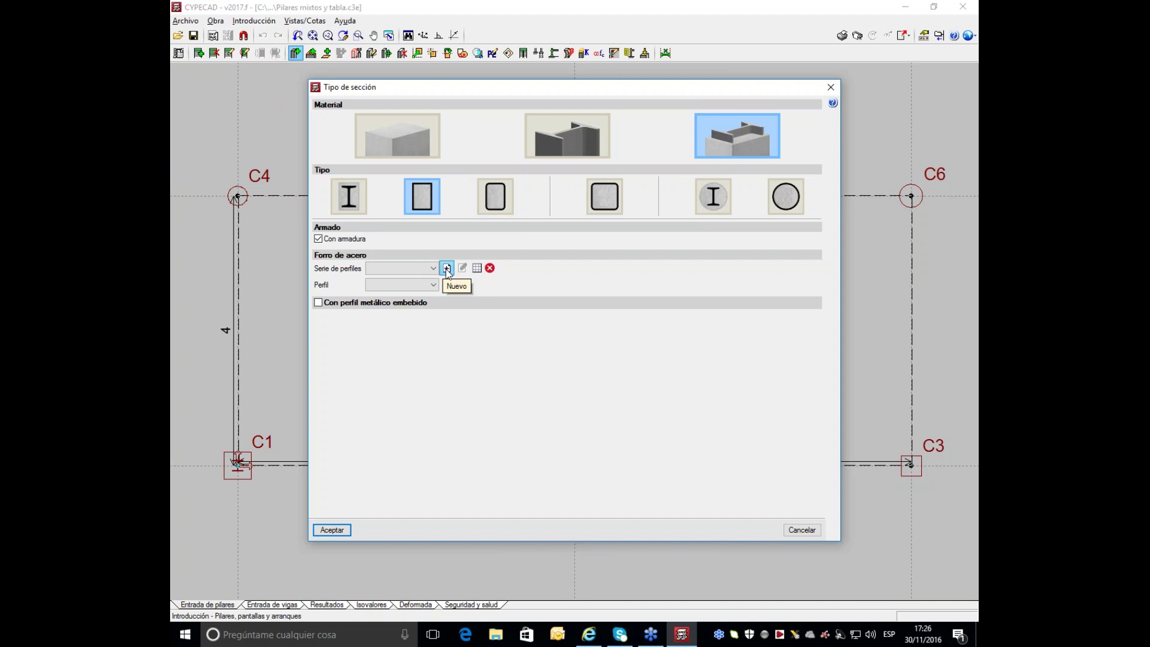
left_click(830, 88)
left_click(759, 104)
Step: Open column C1 for editing, view the Forjado 2 composite section's profile series and profile list, and close everything unchanged
left_click(566, 223)
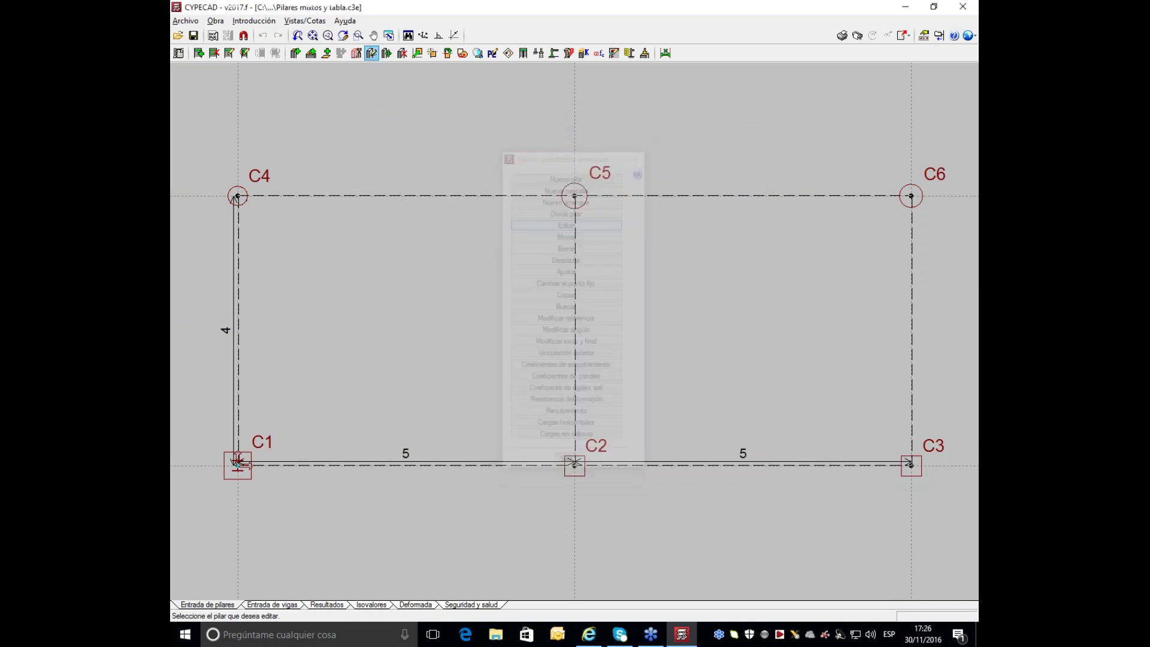
left_click(237, 464)
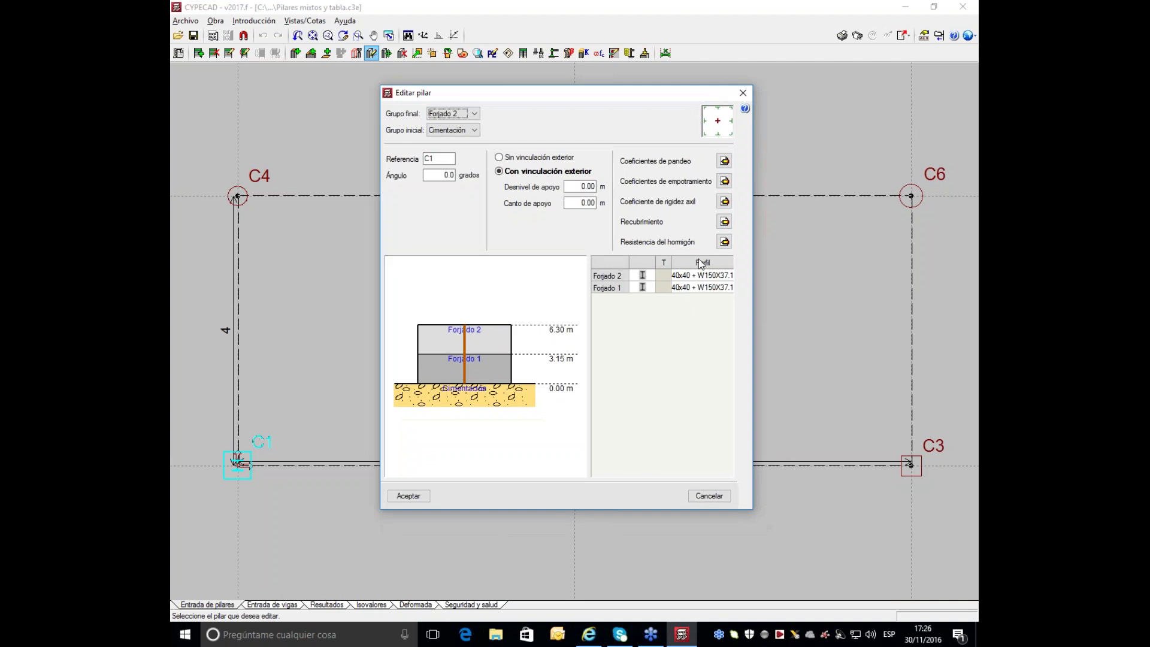
left_click(641, 275)
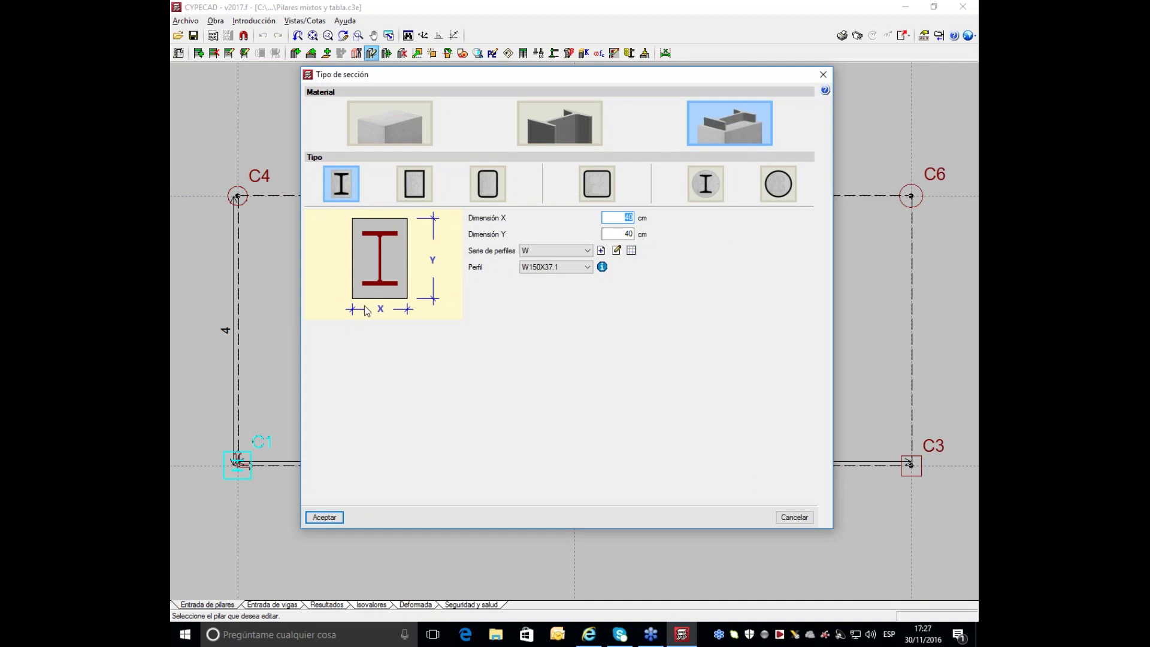
left_click(586, 251)
key("Escape")
left_click(560, 266)
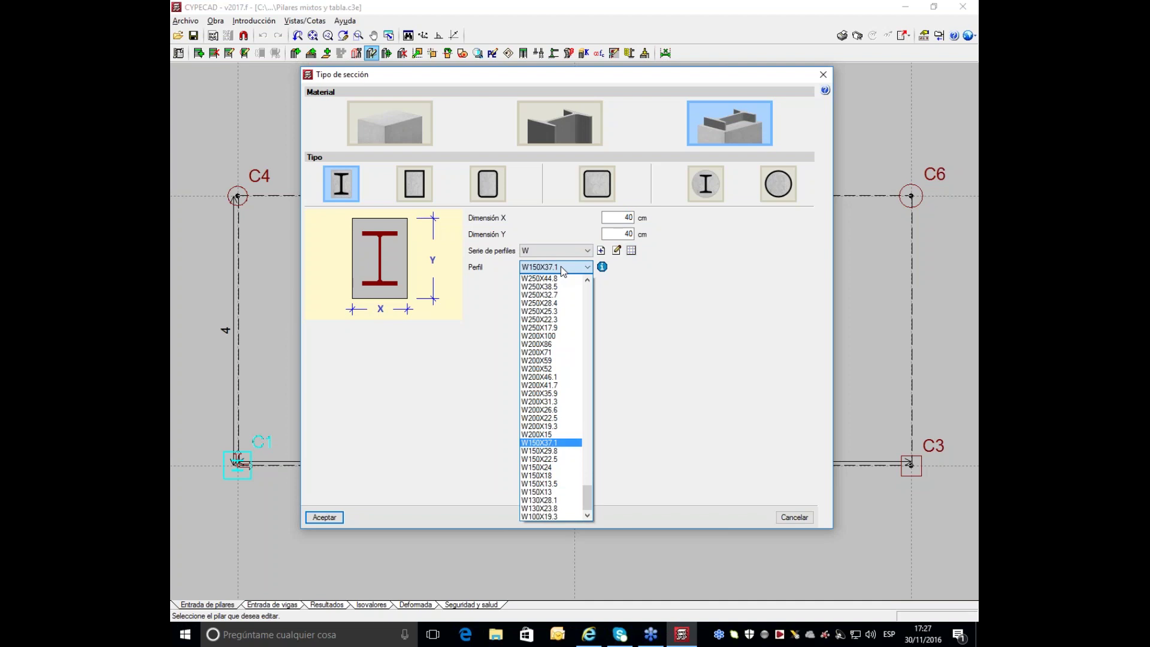
left_click(801, 518)
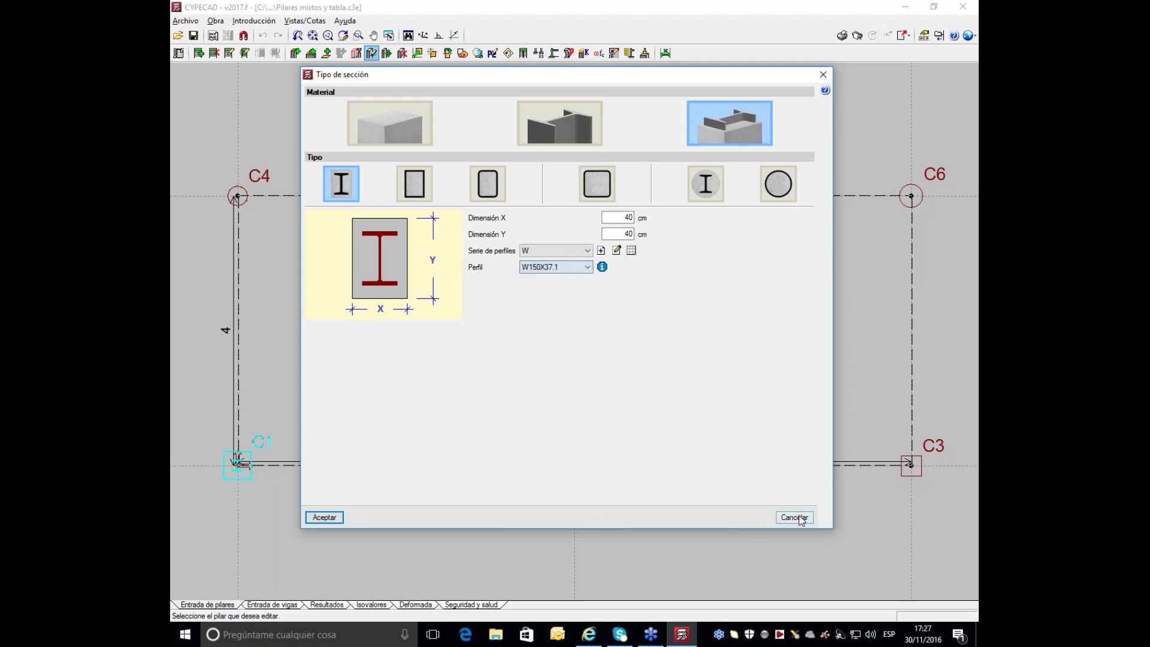
left_click(801, 519)
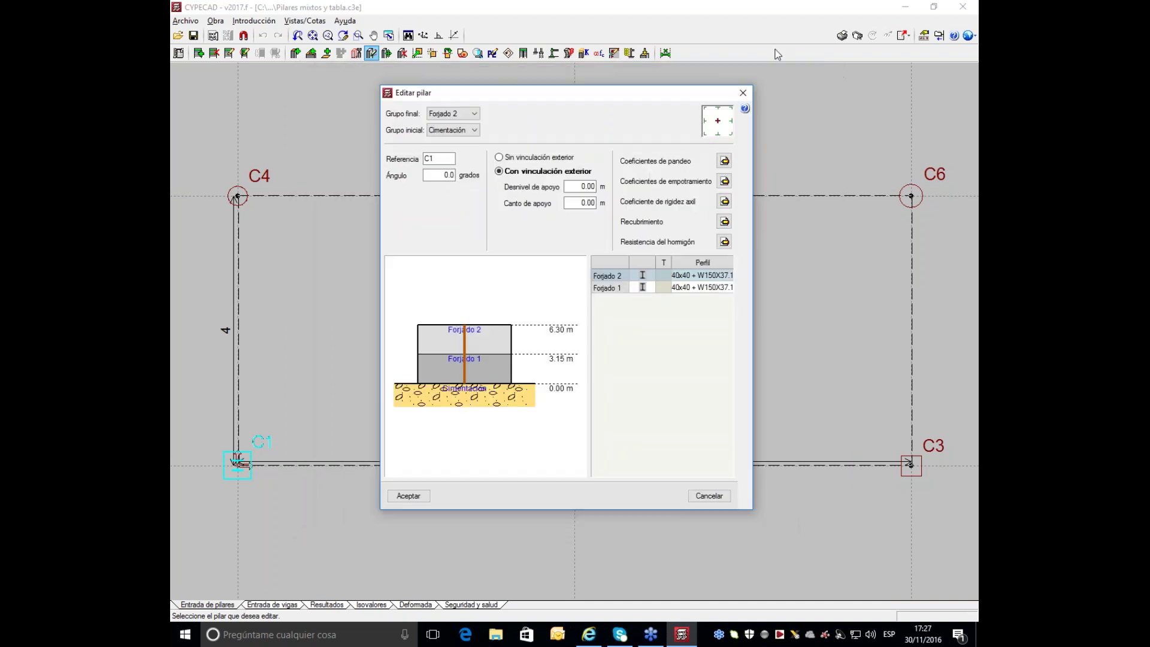
left_click(741, 94)
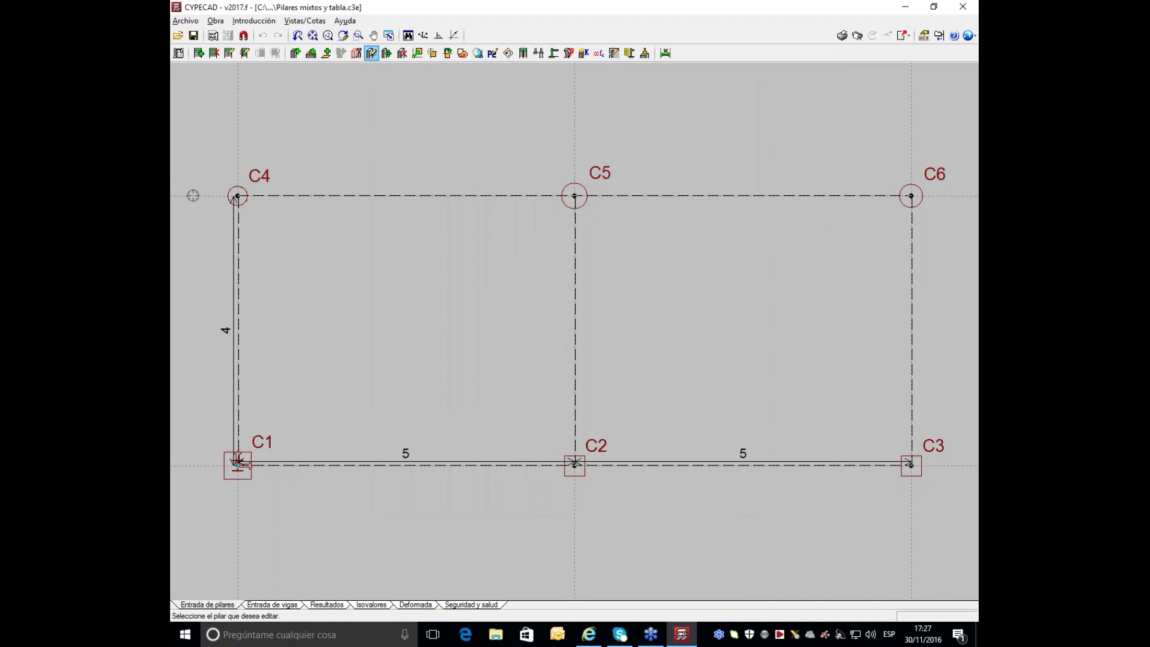
Step: Open column C4 for editing, view the section type of its Forjado 1 span, and close both dialogs unchanged
left_click(237, 195)
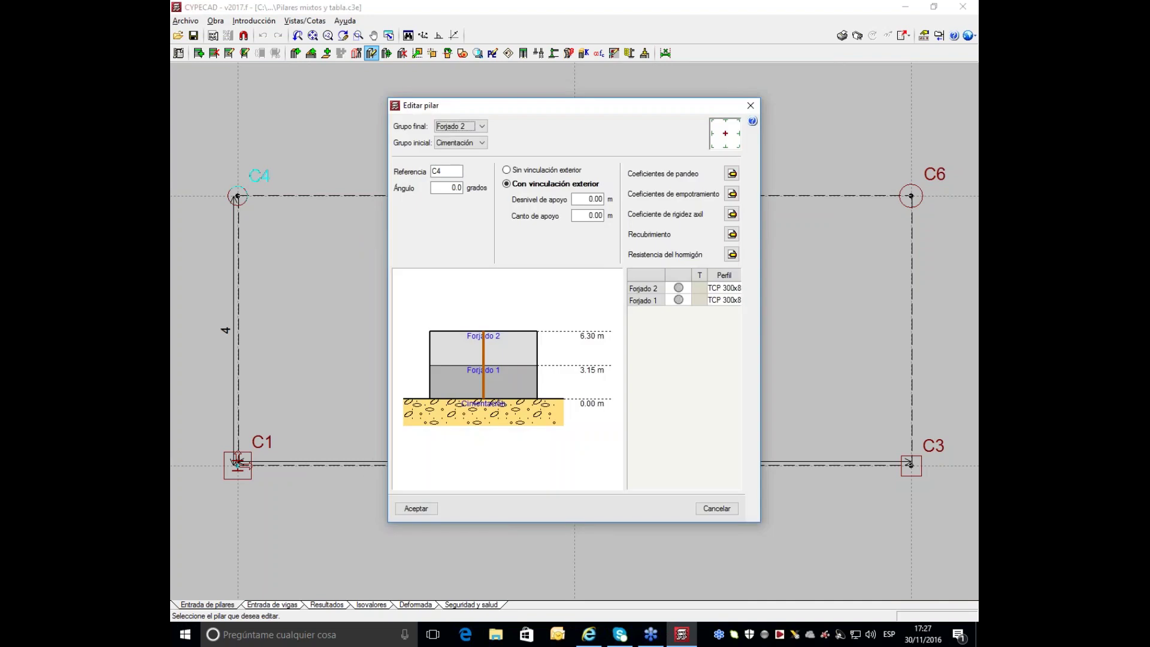
left_click(678, 301)
left_click(679, 299)
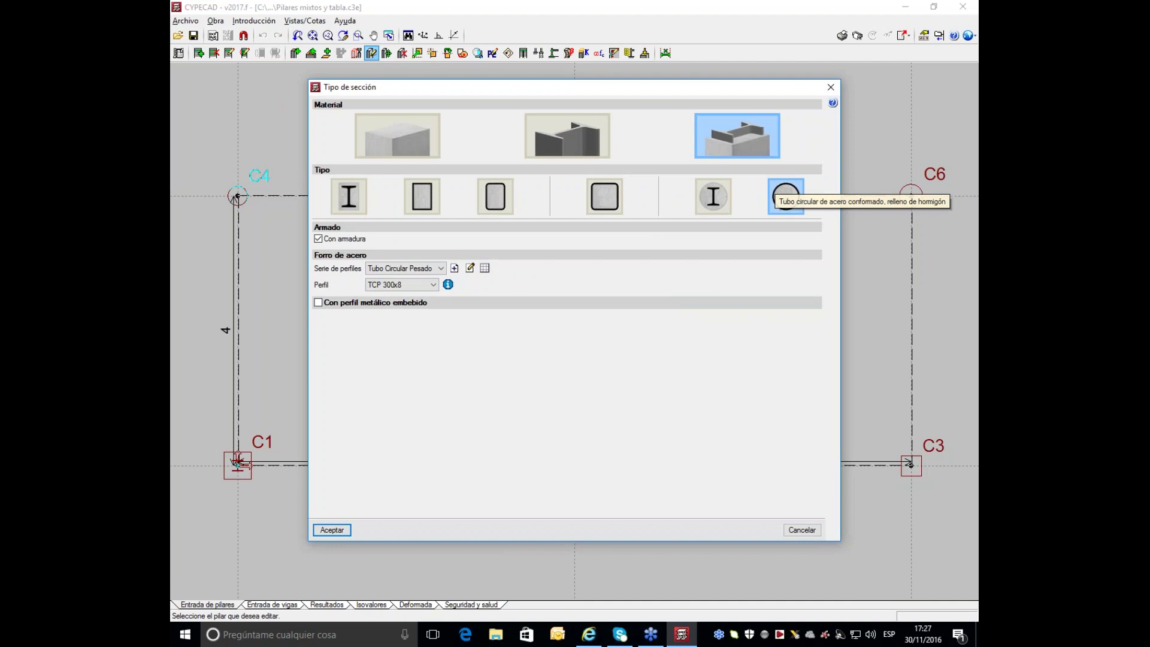
left_click(831, 89)
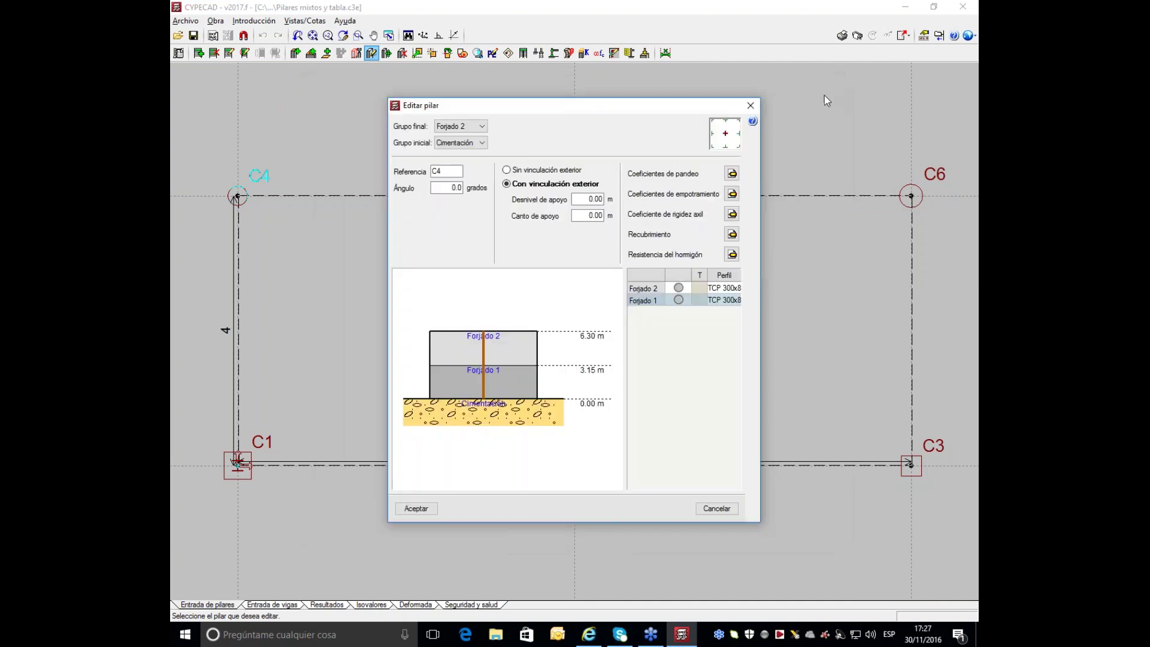
left_click(750, 105)
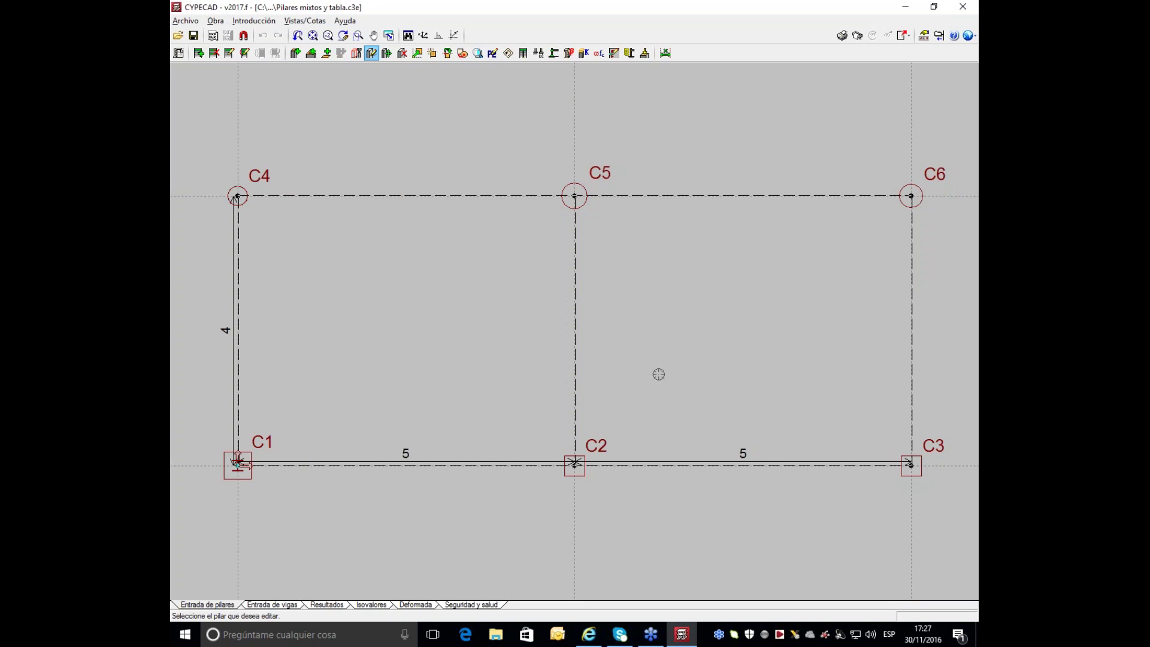
Step: Switch to beam entry, calculate the project including the foundation with the current sizing options, and close the error report
left_click(296, 602)
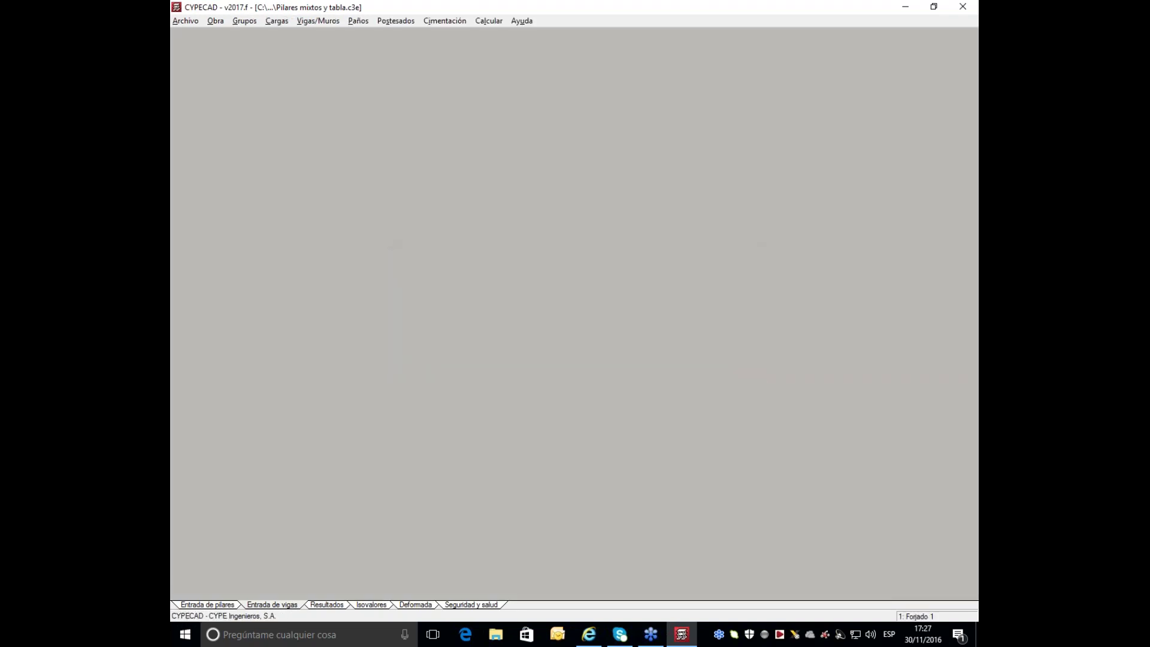
left_click(488, 21)
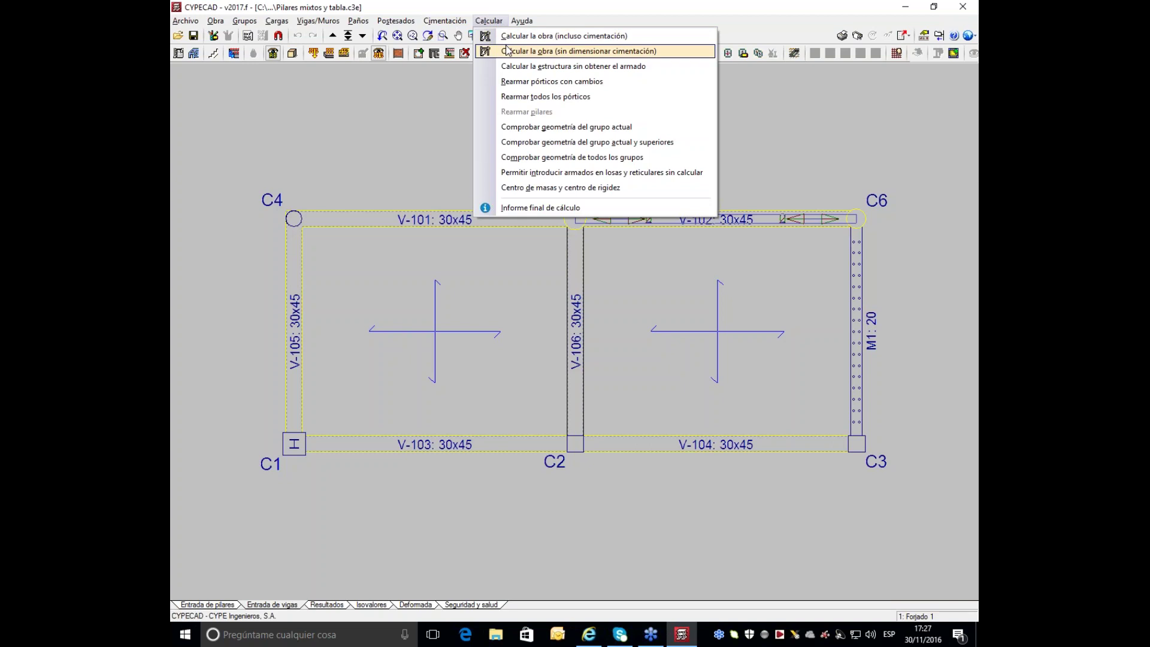
left_click(513, 37)
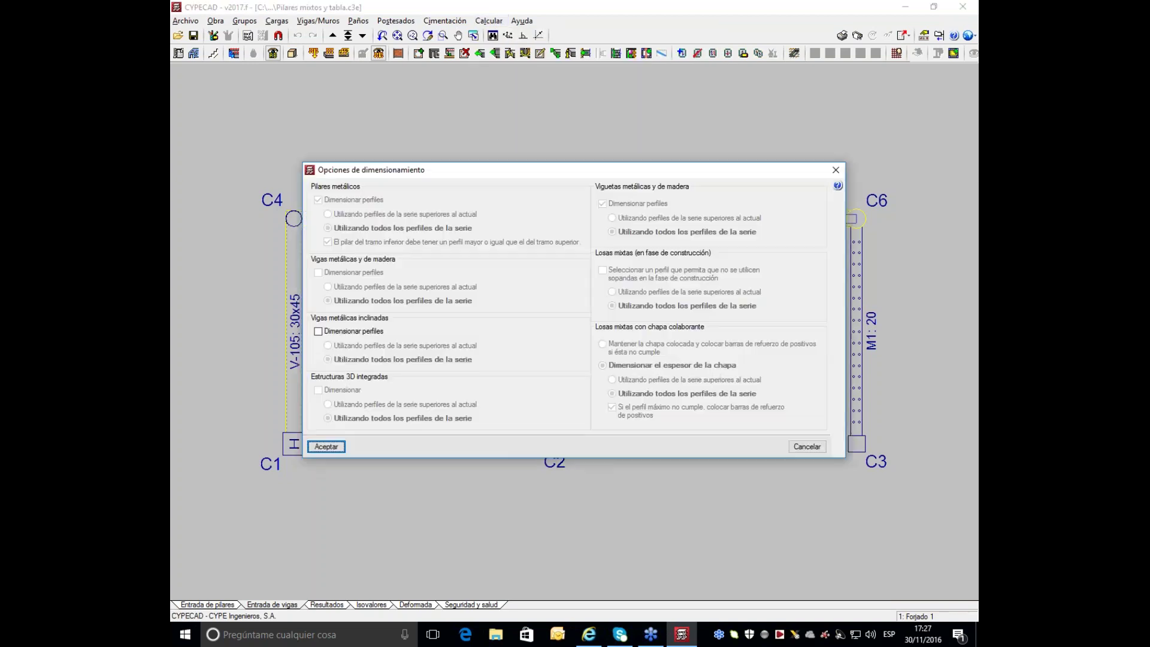
left_click(333, 448)
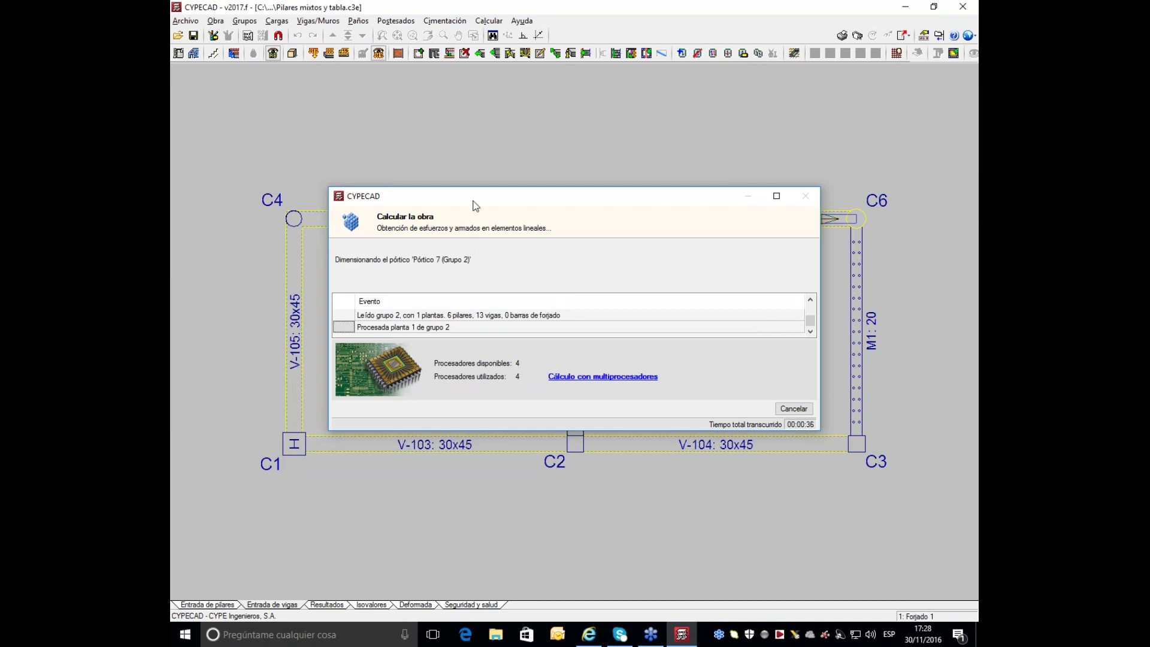
left_click_drag(476, 205, 488, 266)
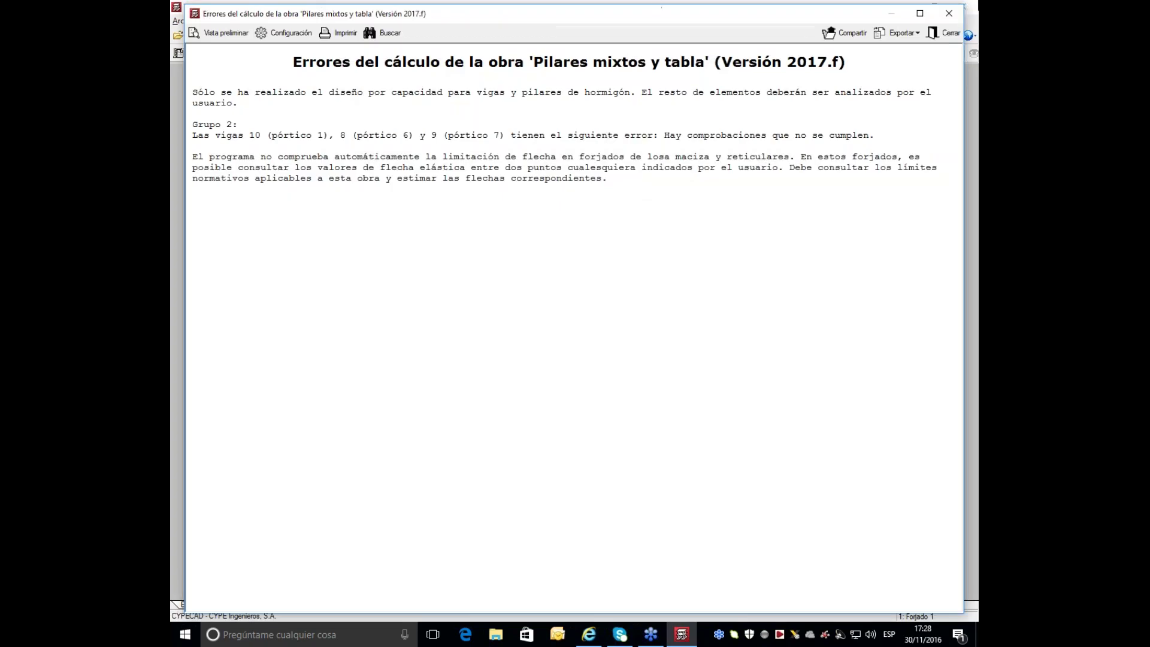
left_click(943, 16)
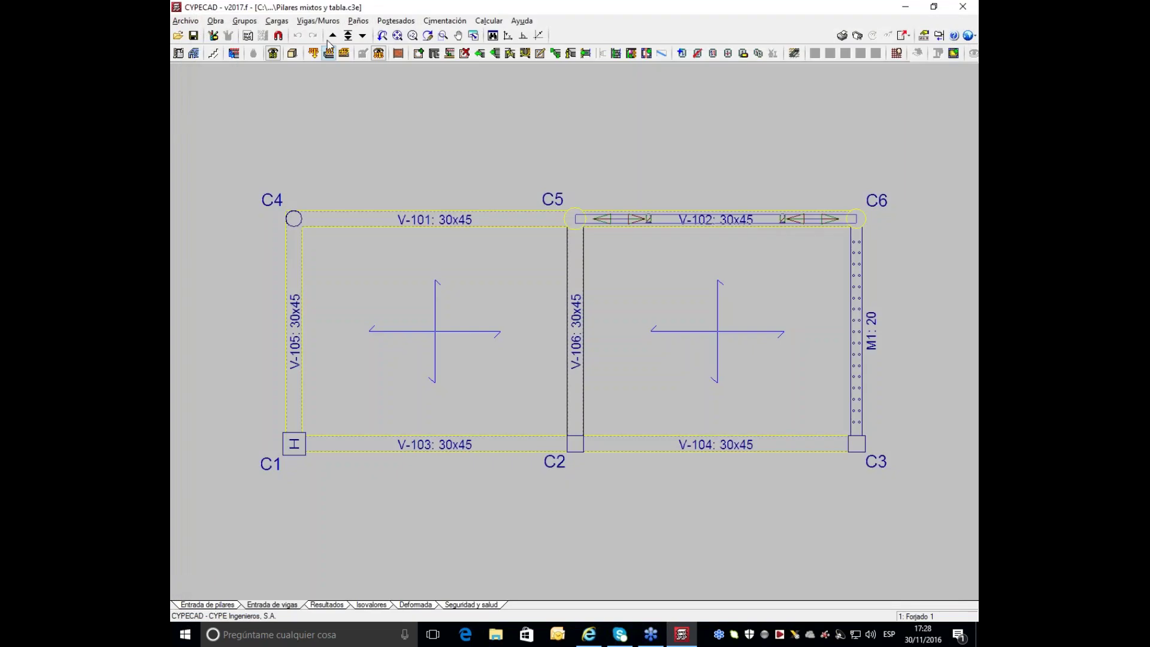
Step: Switch to the results and open column C1 in the column editor
left_click(321, 605)
left_click(372, 21)
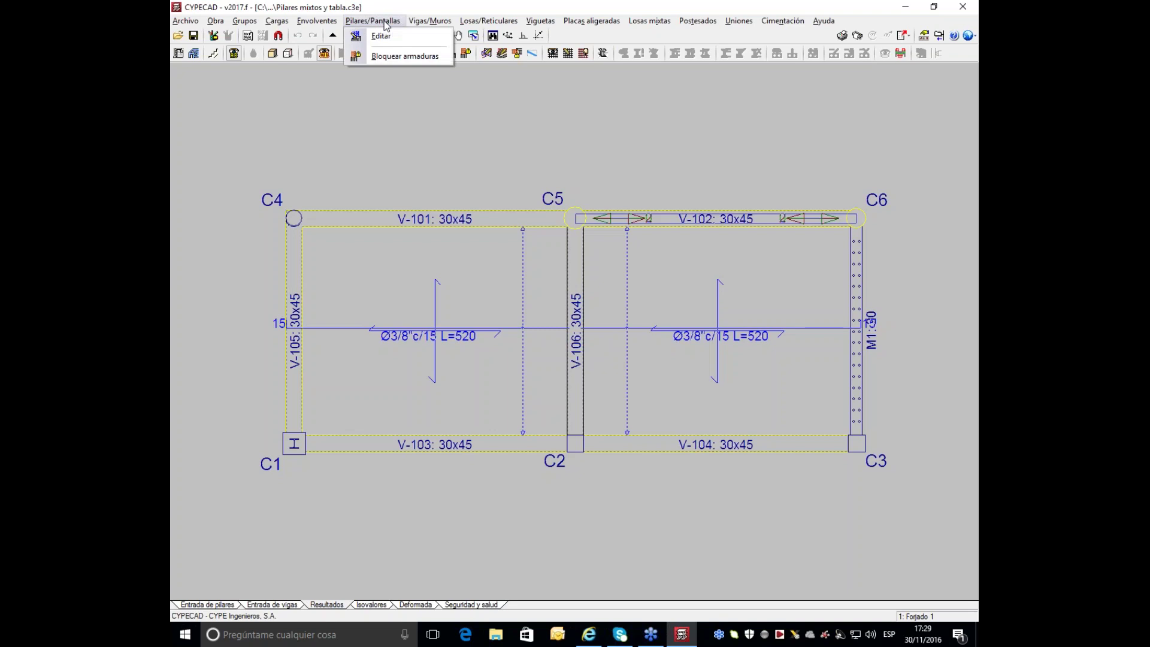
left_click(384, 37)
left_click(294, 443)
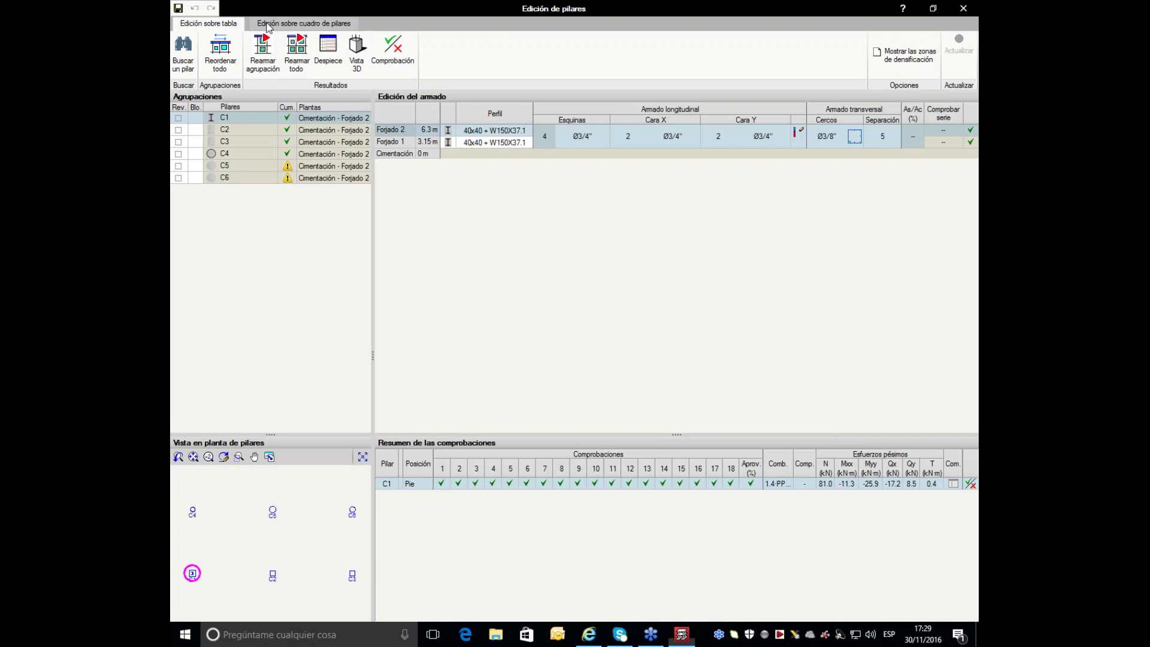
Step: Compare the table editing view with the column schedule view, ending on the table view
left_click(268, 25)
left_click(222, 25)
left_click(276, 27)
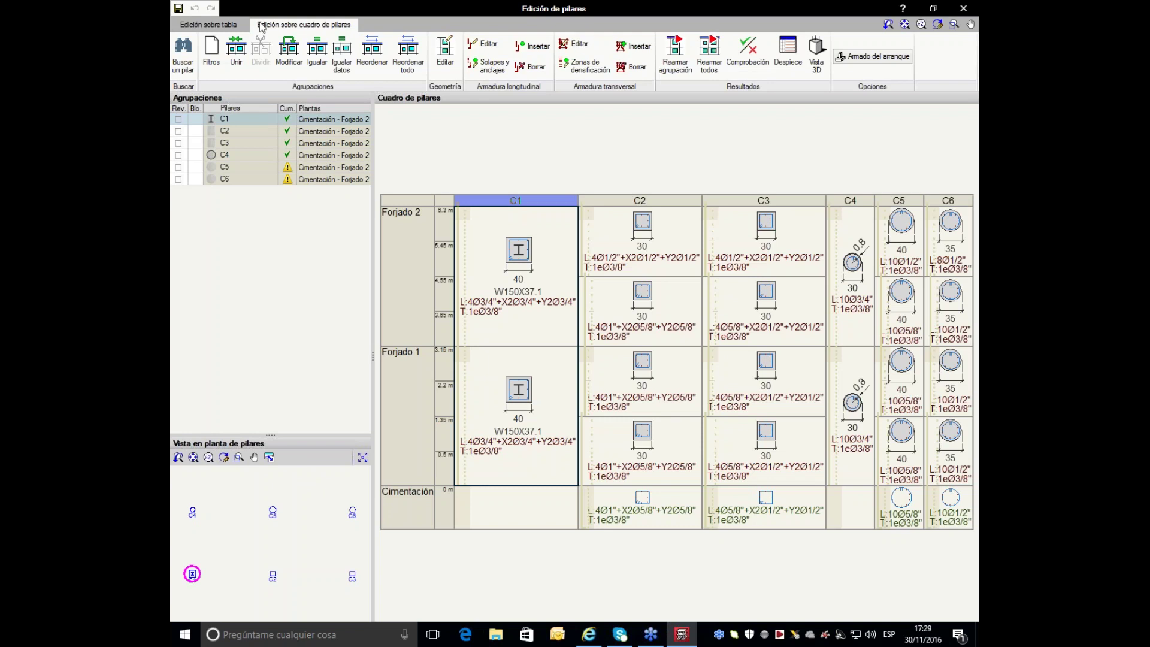
left_click(205, 25)
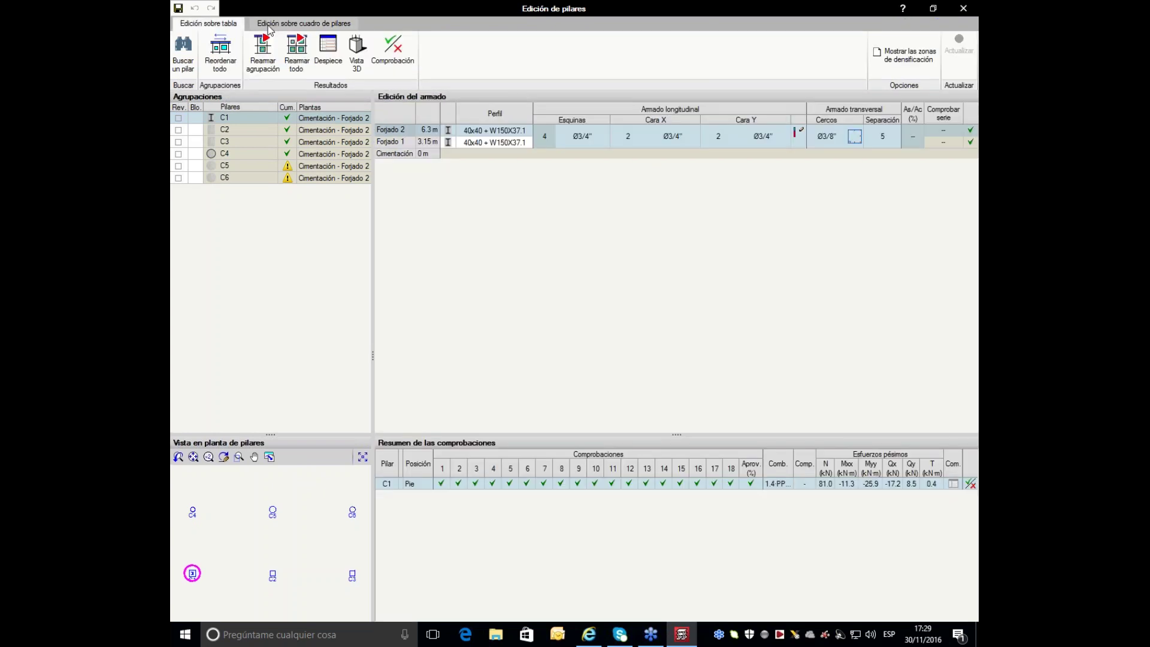
left_click(272, 27)
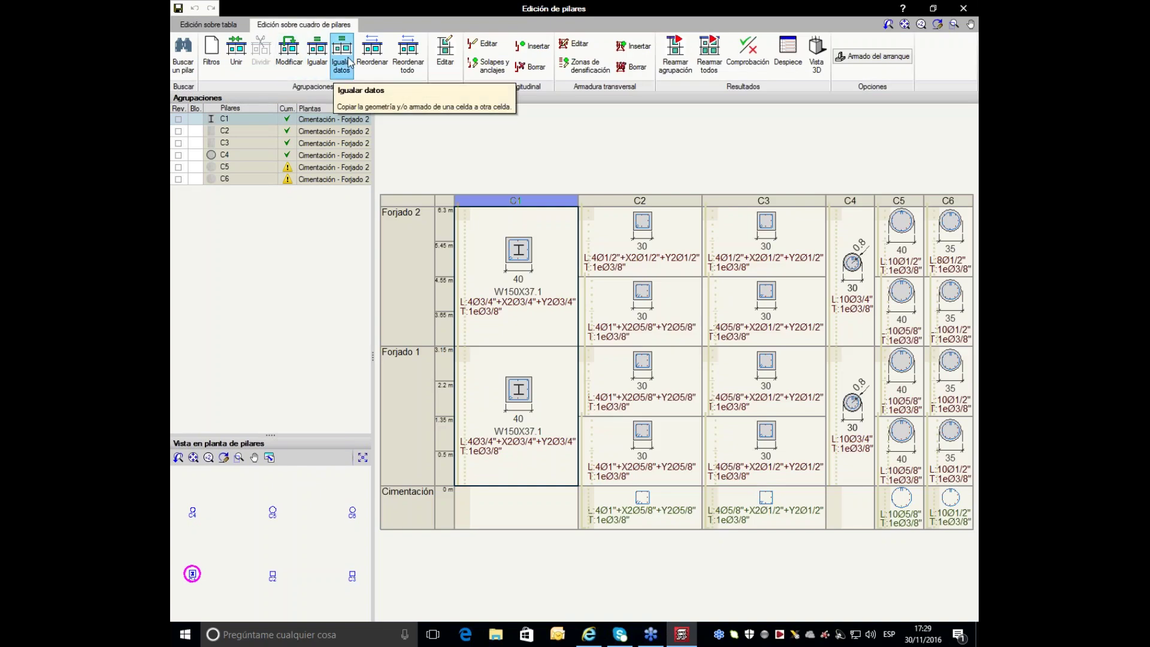
left_click(206, 23)
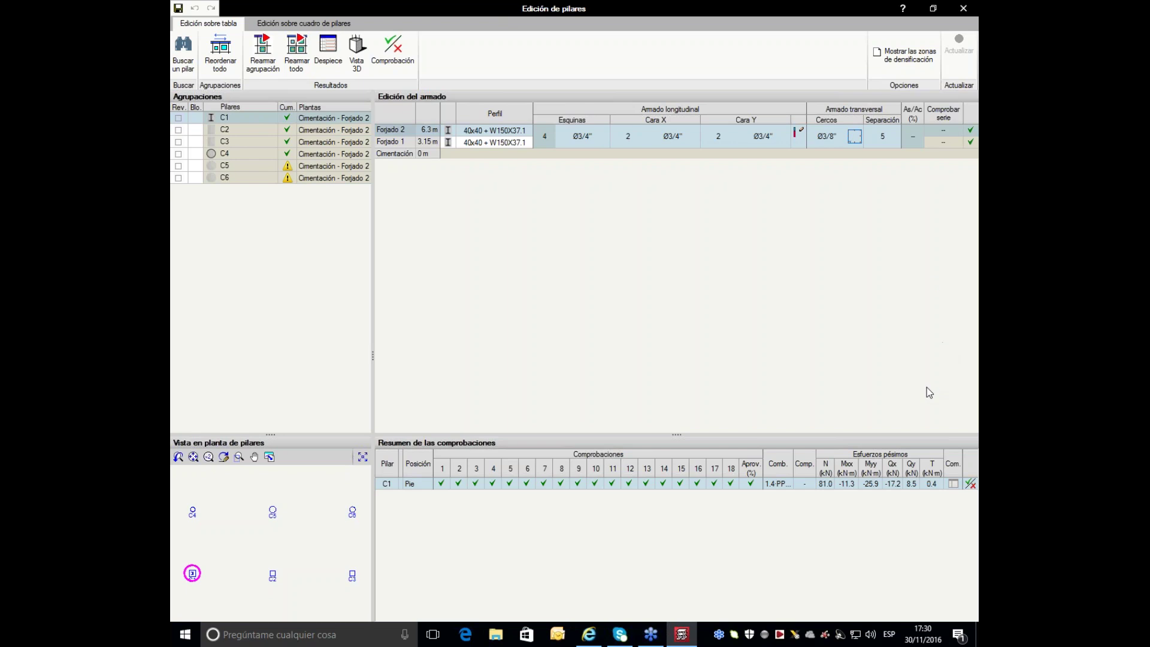
Step: Open the checks for column C1 and review its material, reinforcement limitation, bar spacing and stirrup checks
left_click(970, 485)
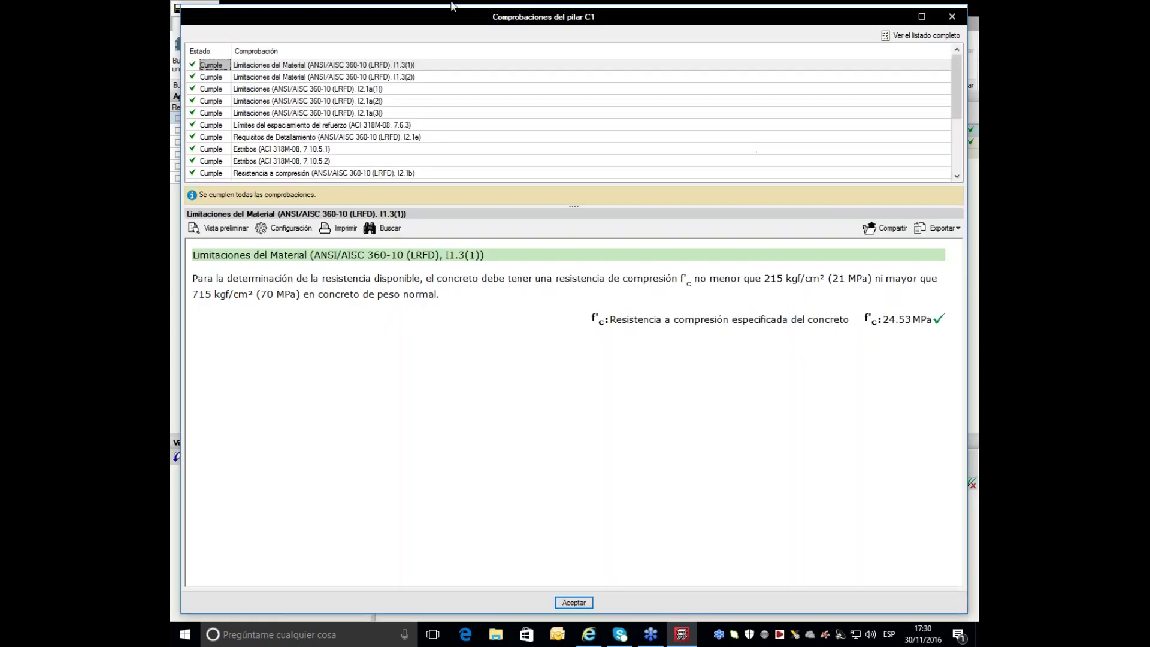
left_click(293, 78)
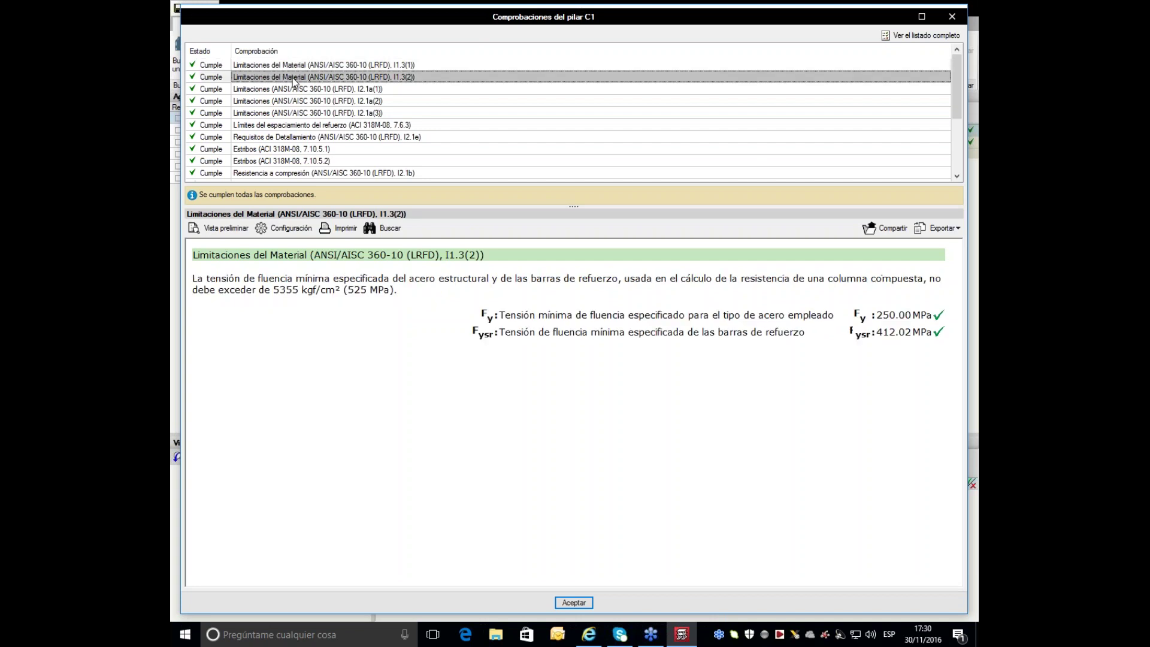
left_click(295, 102)
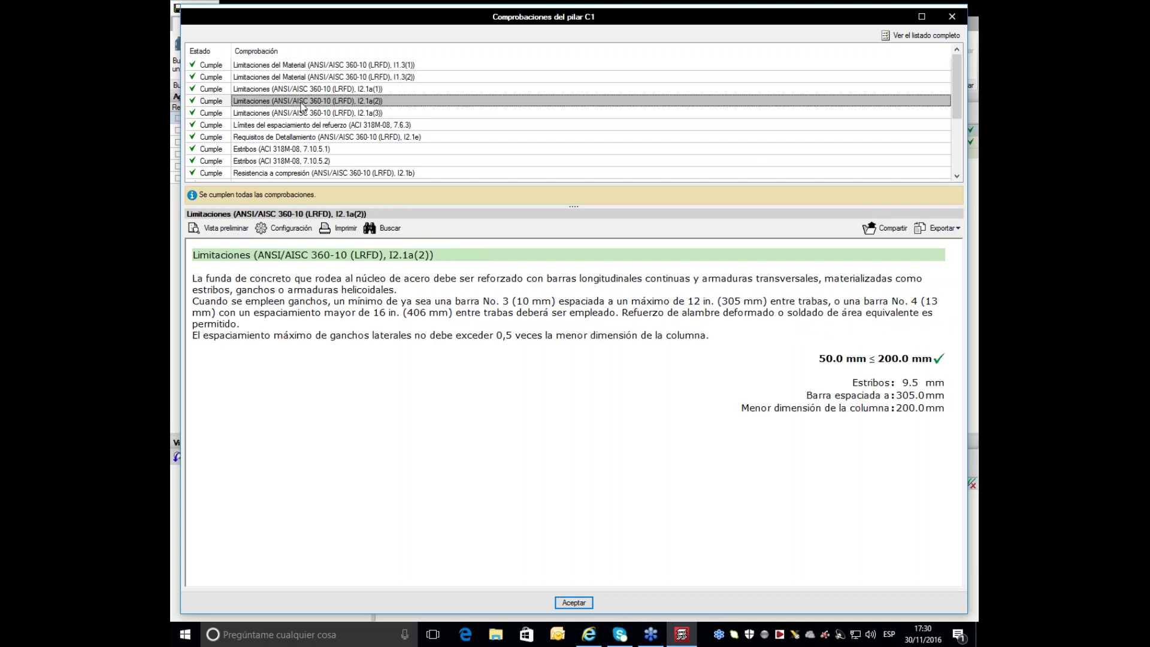
left_click(336, 126)
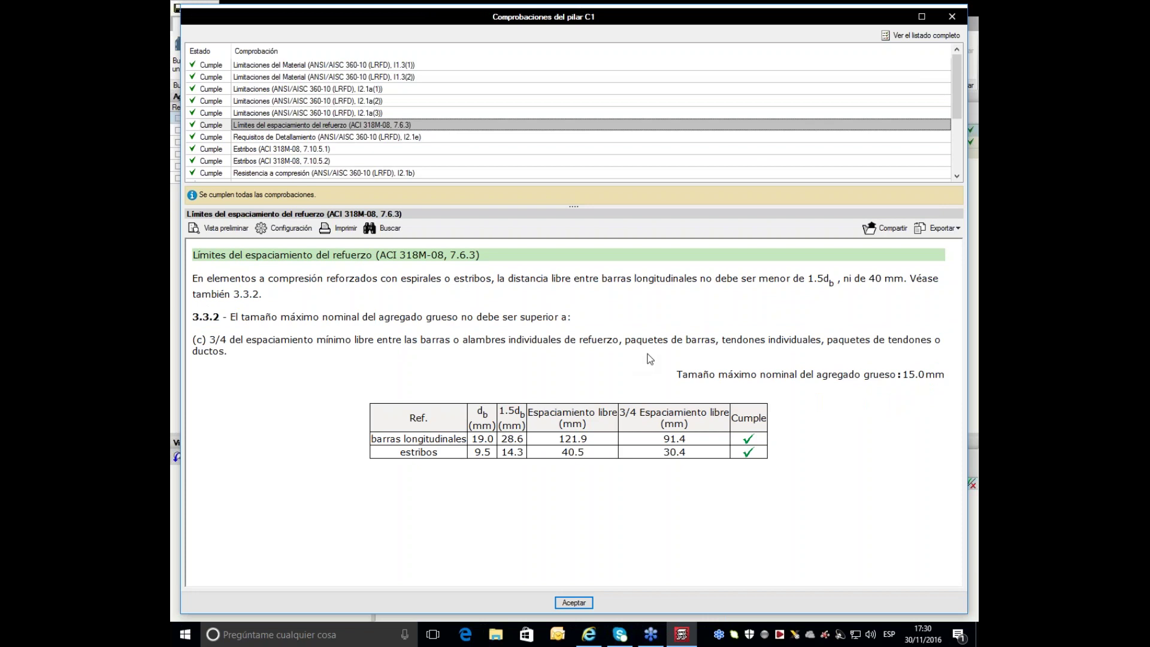
left_click(423, 149)
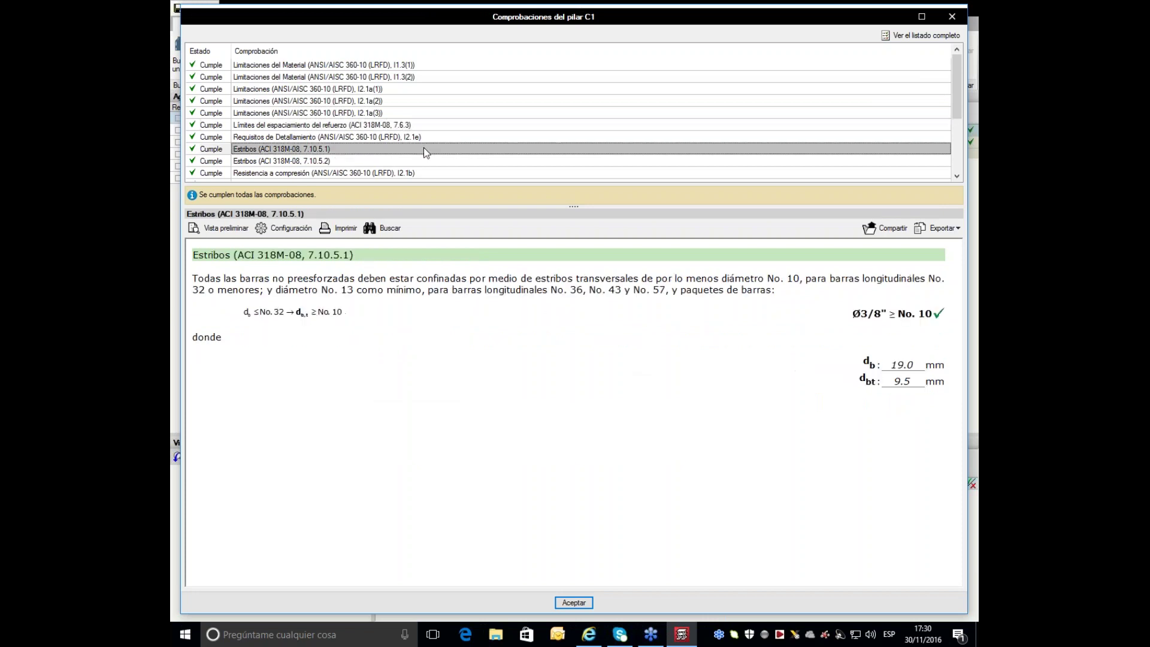
Step: Review column C1's tensile resistance check (I2.1c) and compressive resistance check (I2.1b)
scroll(421, 166, "down", 2)
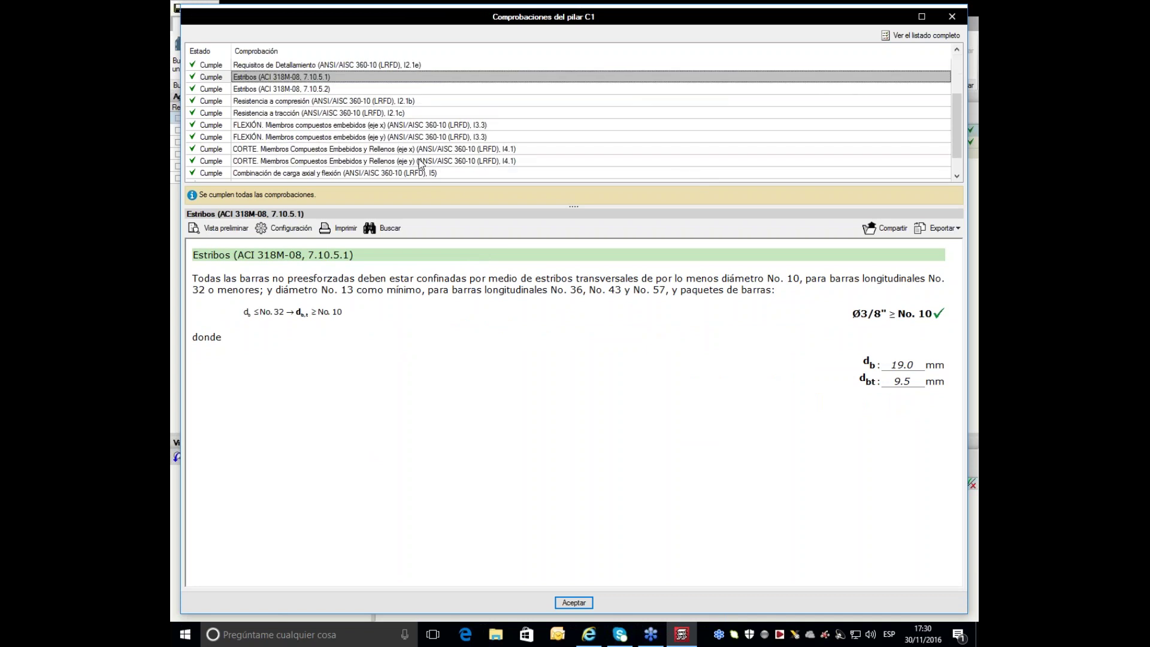
left_click(429, 124)
left_click(419, 113)
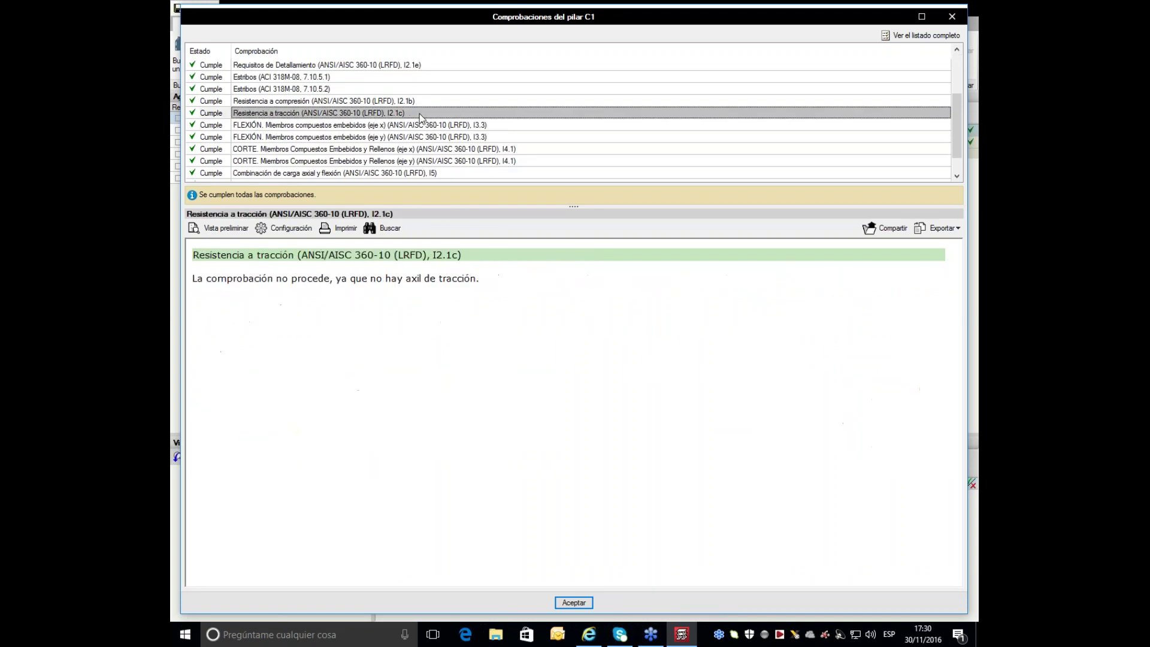
left_click(422, 100)
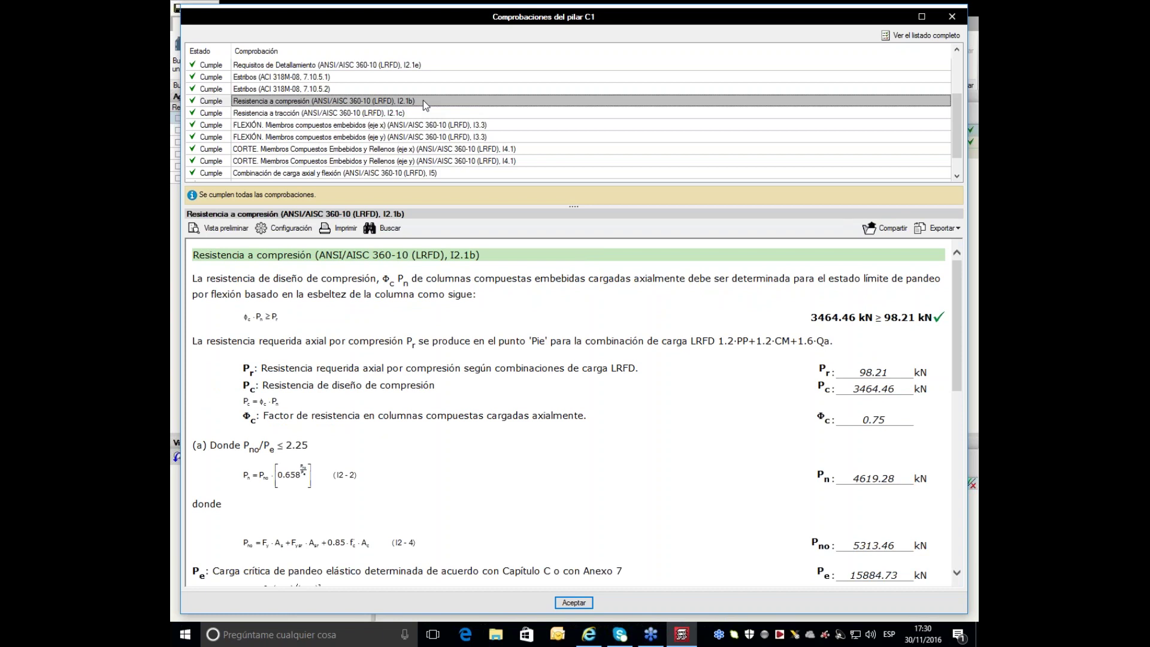
scroll(423, 100, "down", 1)
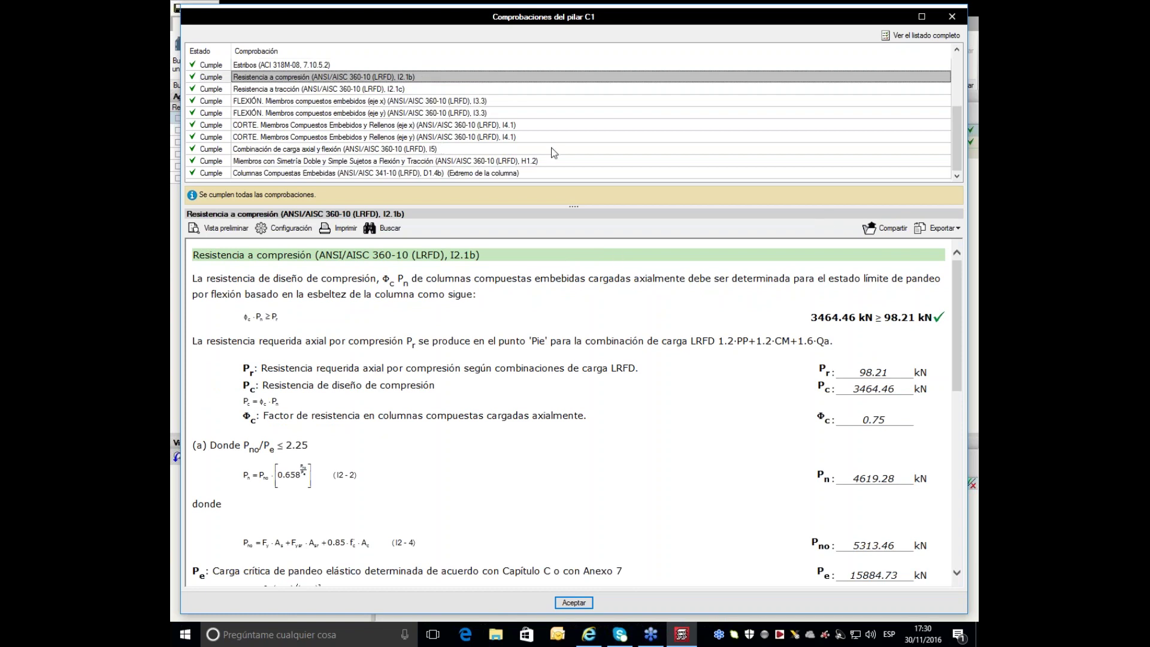
Step: Review column C1's steel core area limitation (I2.1a(1)) and open the complete check listing
scroll(552, 153, "up", 3)
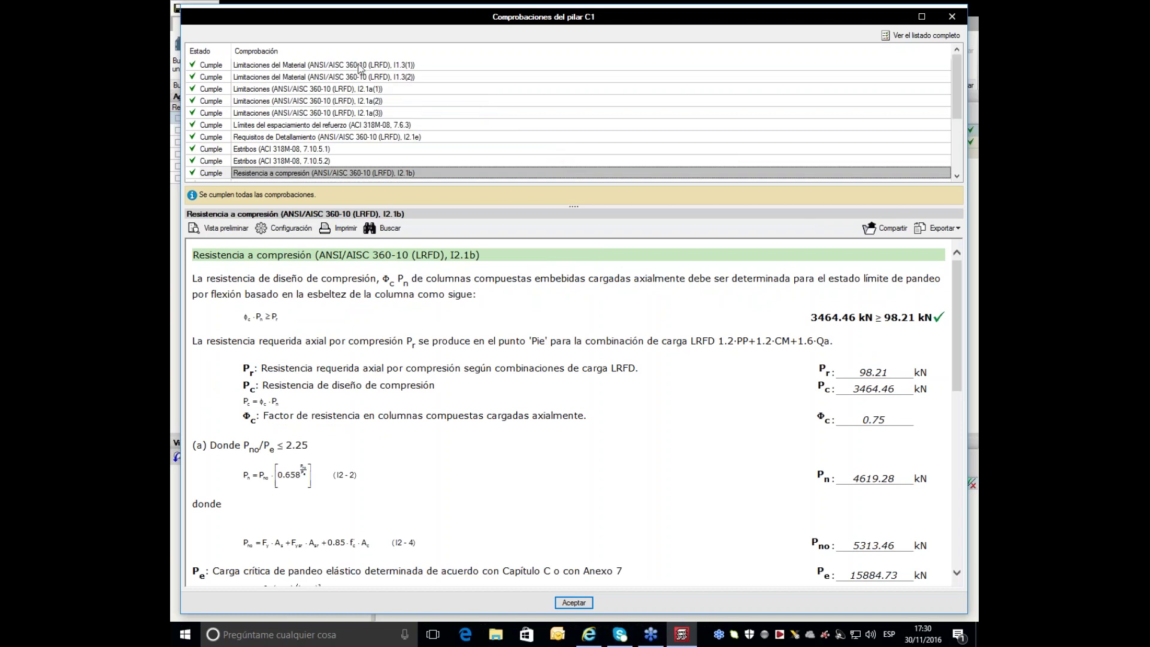
left_click(359, 65)
left_click(366, 90)
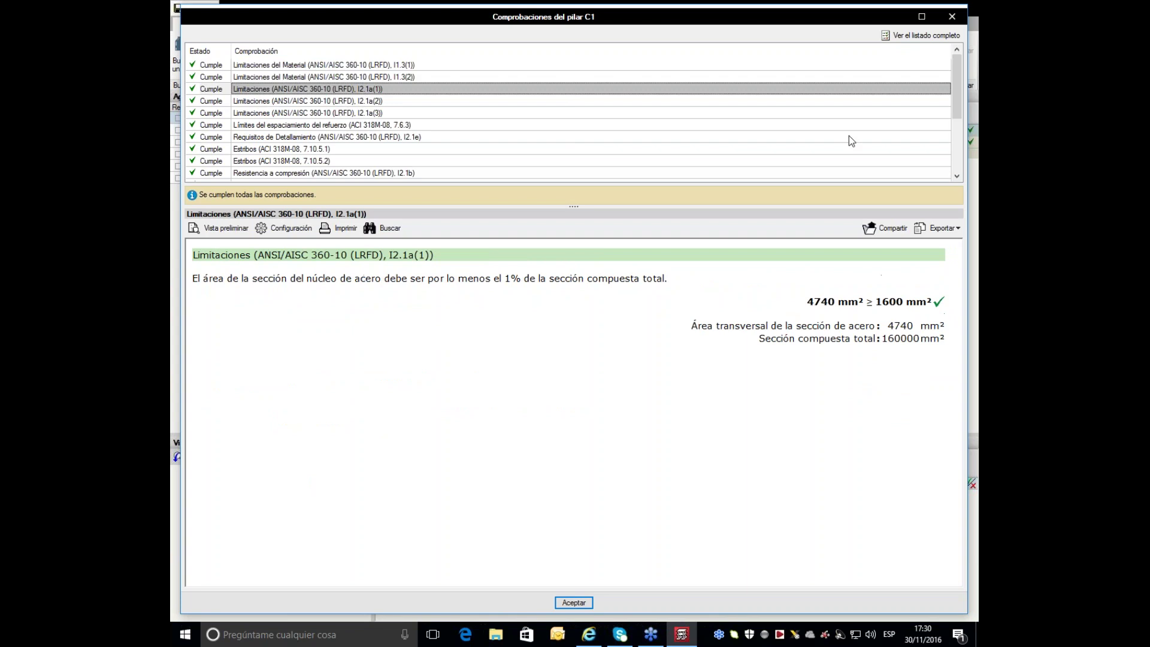
left_click(922, 36)
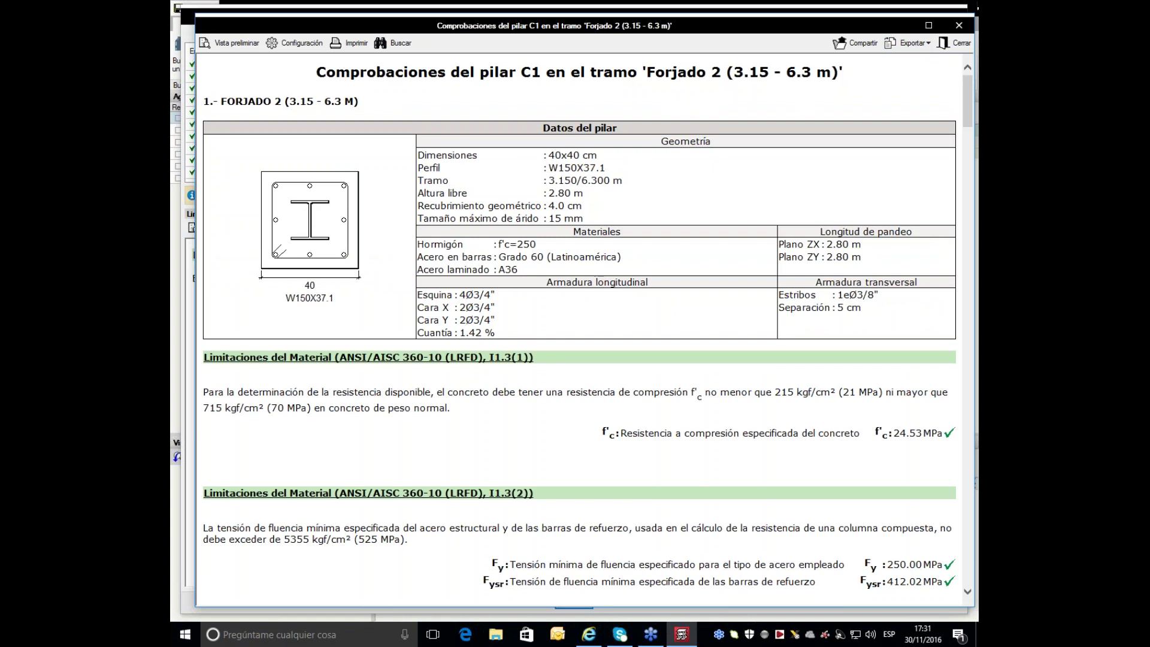
Step: Maximize column C1's check listing and review its material, reinforcement, spacing, stirrup and compressive resistance sections
left_click(928, 25)
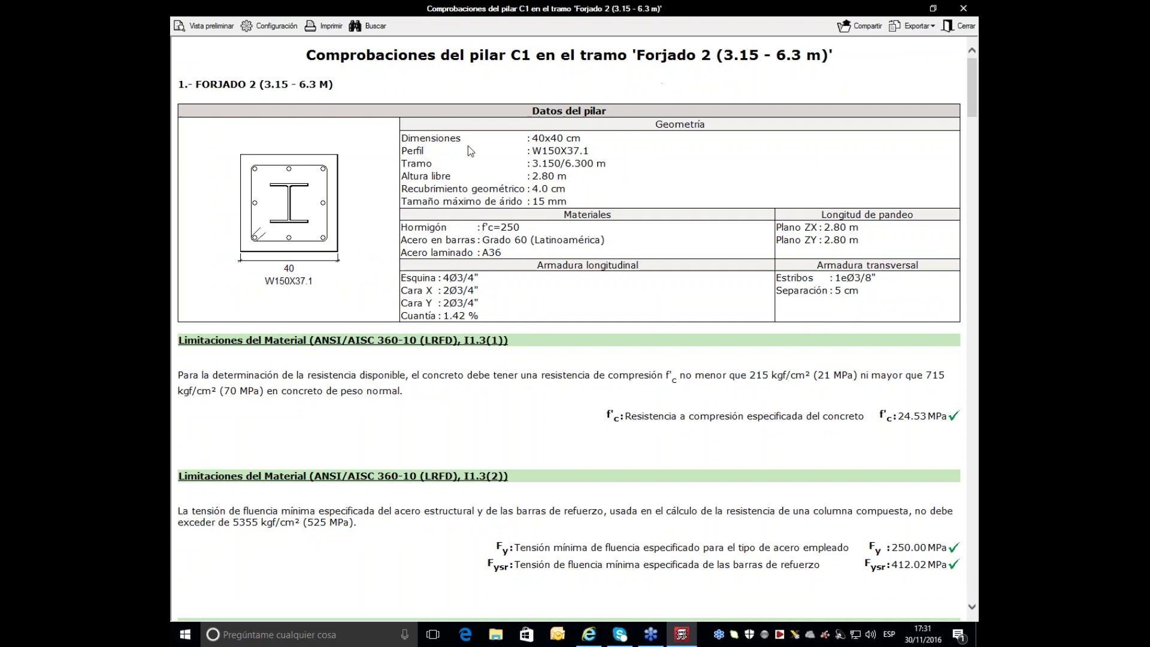
scroll(591, 244, "down", 10)
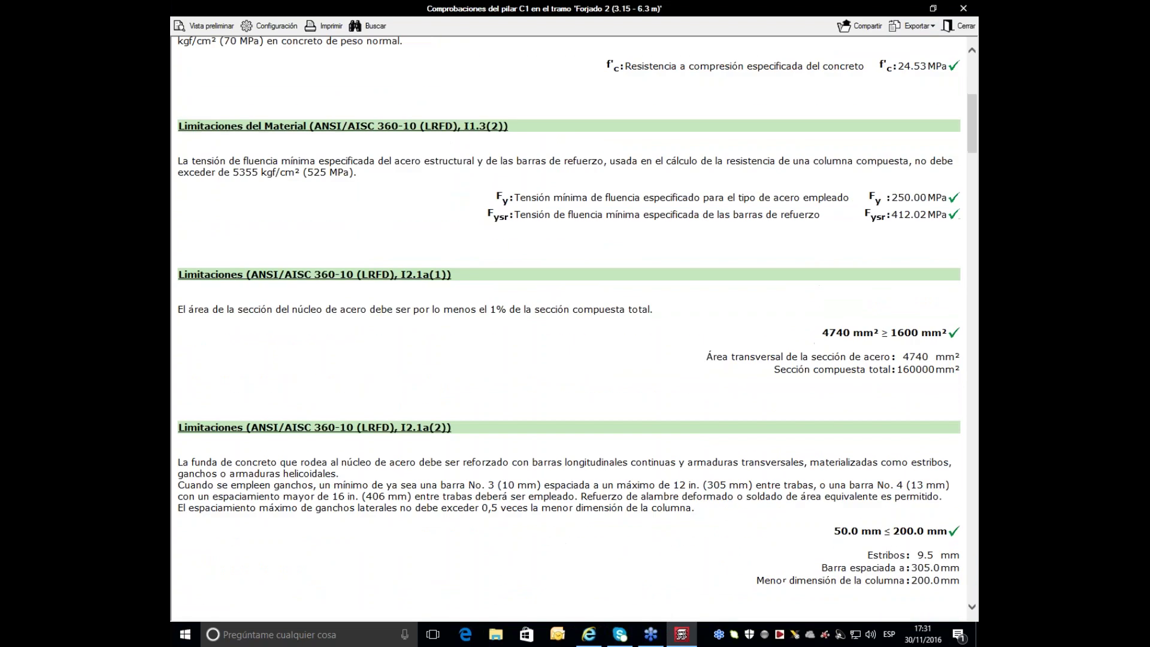
scroll(596, 246, "down", 5)
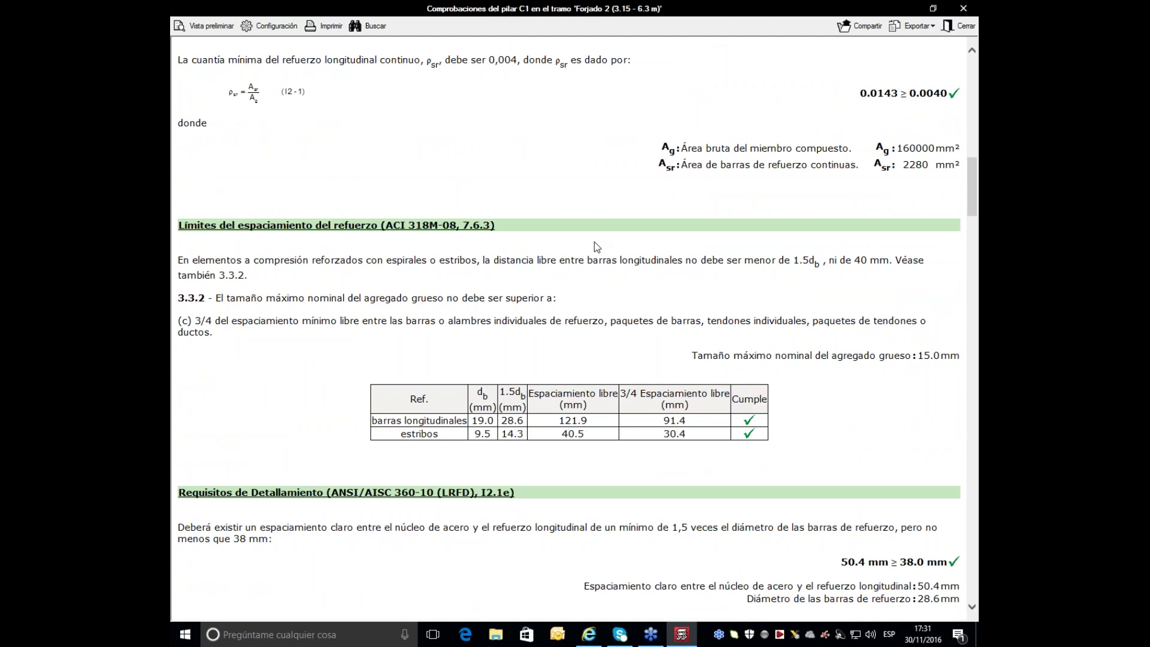
scroll(594, 242, "down", 7)
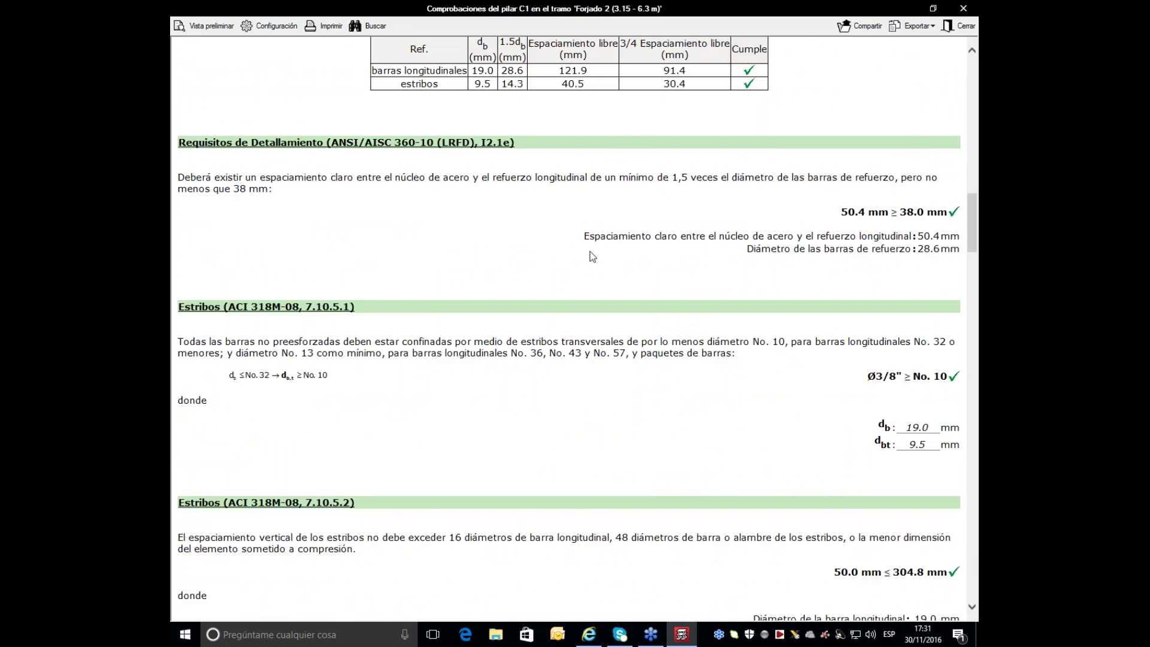
scroll(592, 256, "down", 8)
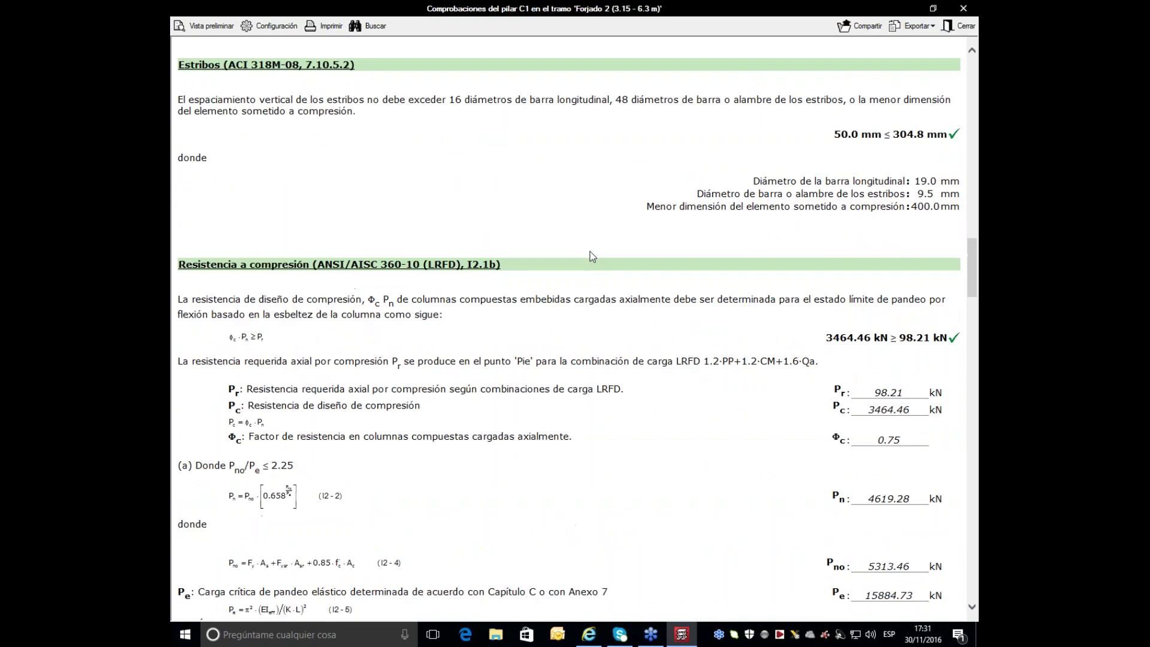
scroll(592, 256, "down", 18)
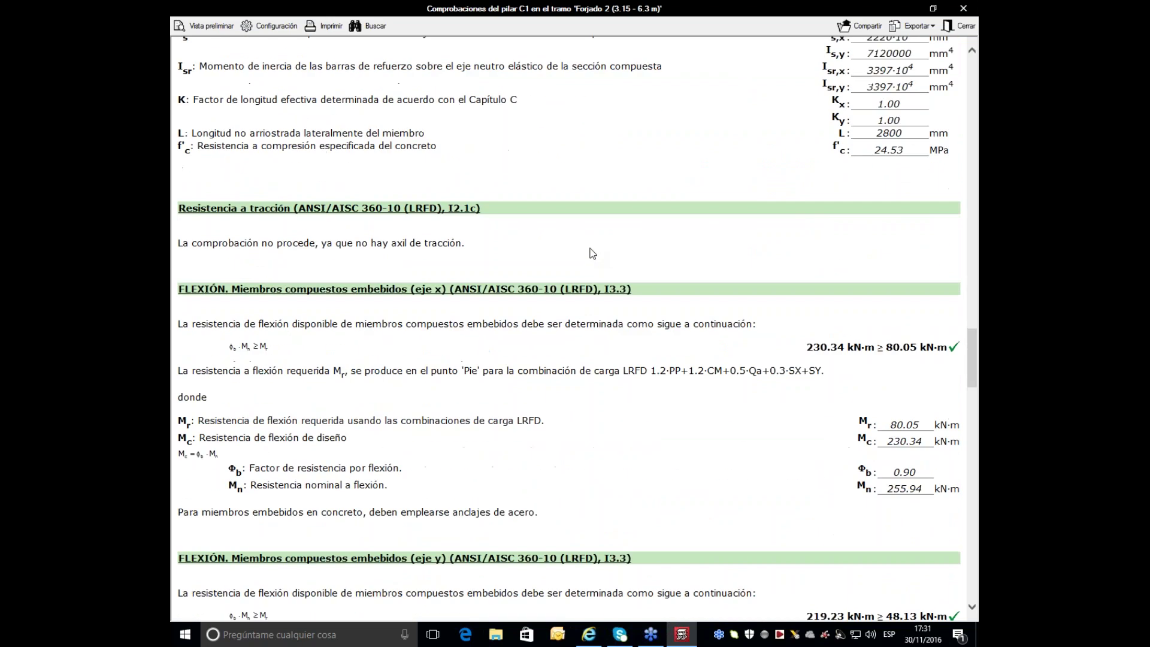
Step: Review column C1's flexure, shear and combined axial-flexure checks, and close the listing and the checks window
scroll(592, 253, "down", 11)
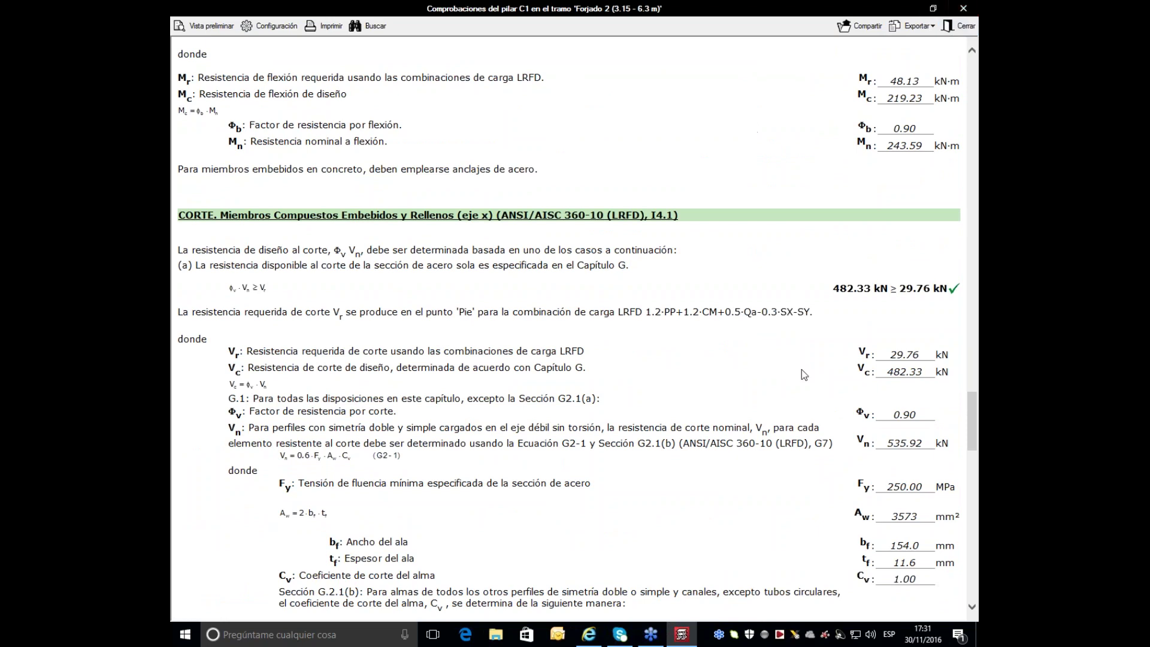
scroll(800, 368, "down", 10)
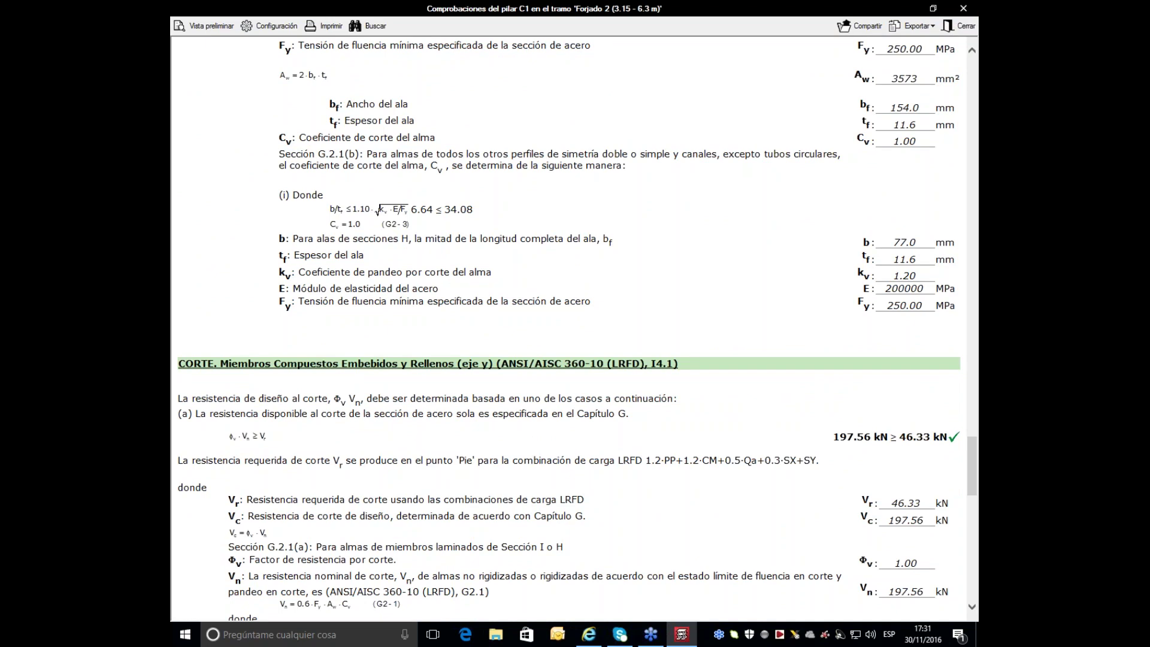
scroll(800, 383, "down", 8)
scroll(756, 421, "down", 8)
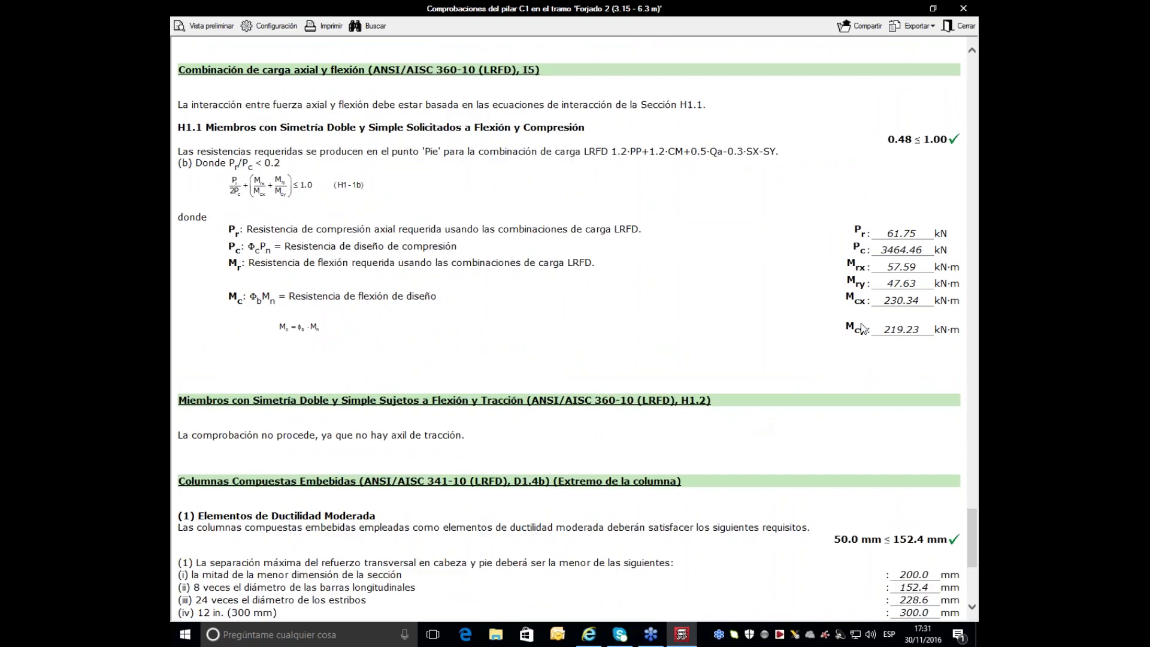
left_click(965, 9)
left_click(952, 16)
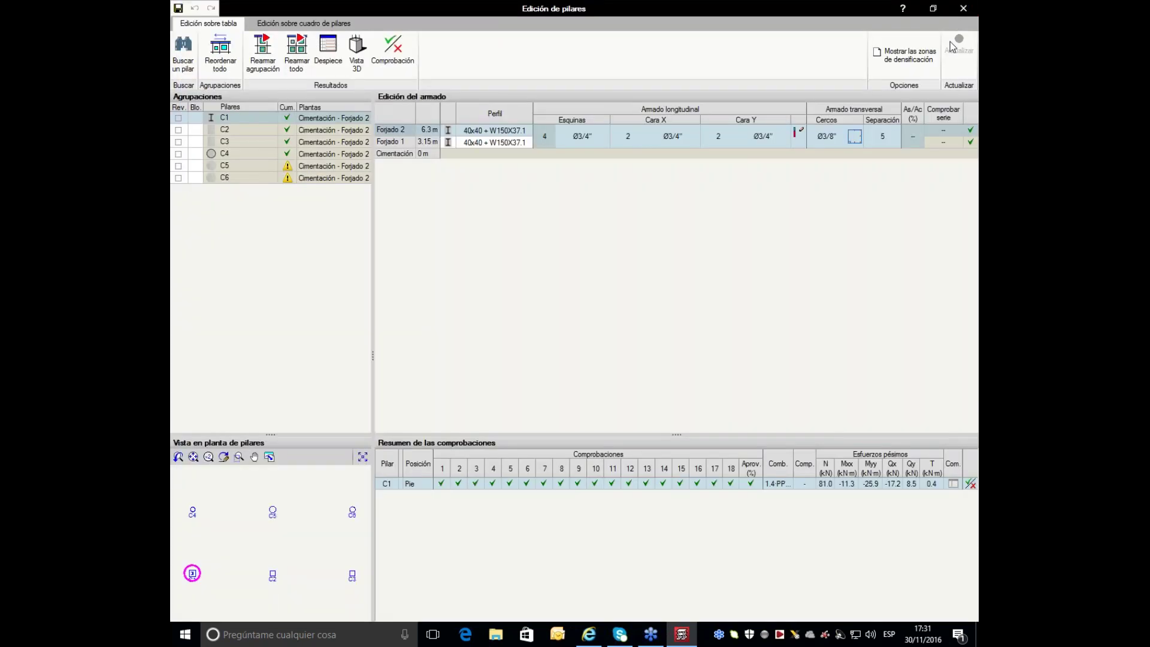
Step: Inspect the section type, dimension and profile settings of column C1 at Forjado 1, and display column C2's reinforcement table
left_click(451, 144)
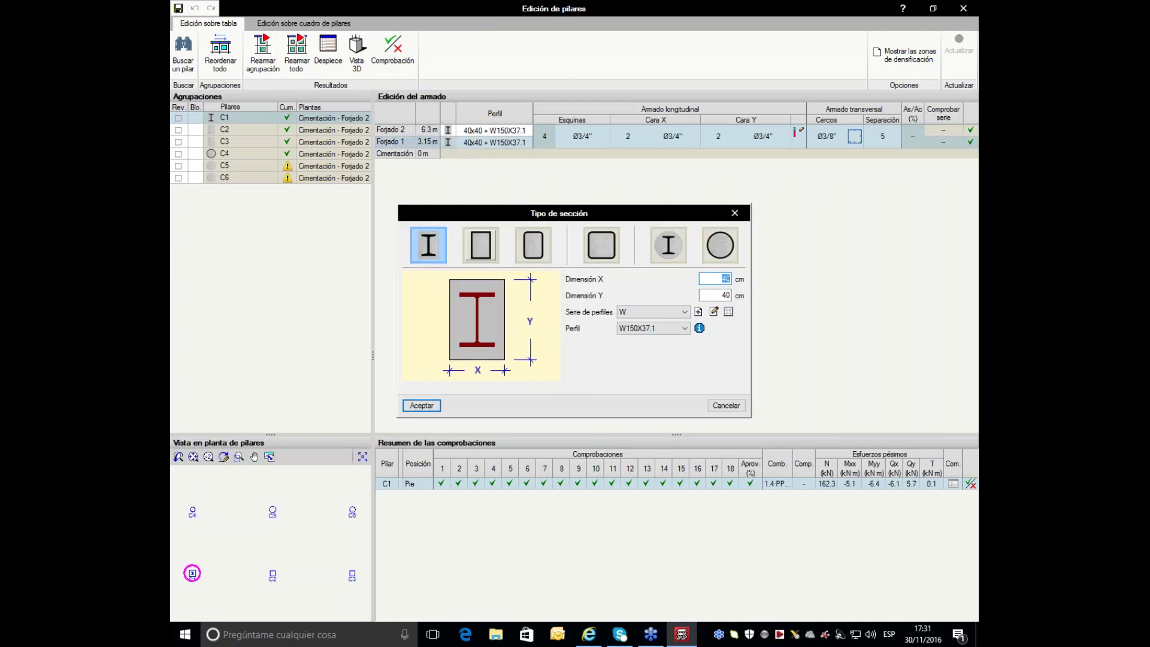
left_click(735, 213)
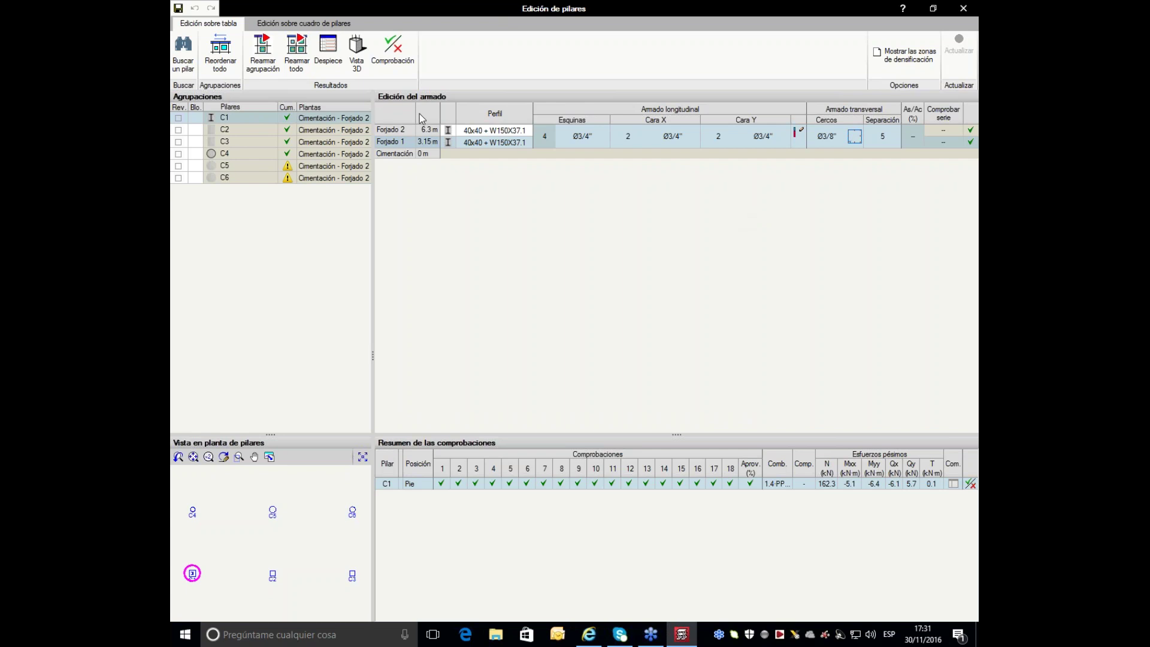
left_click(483, 144)
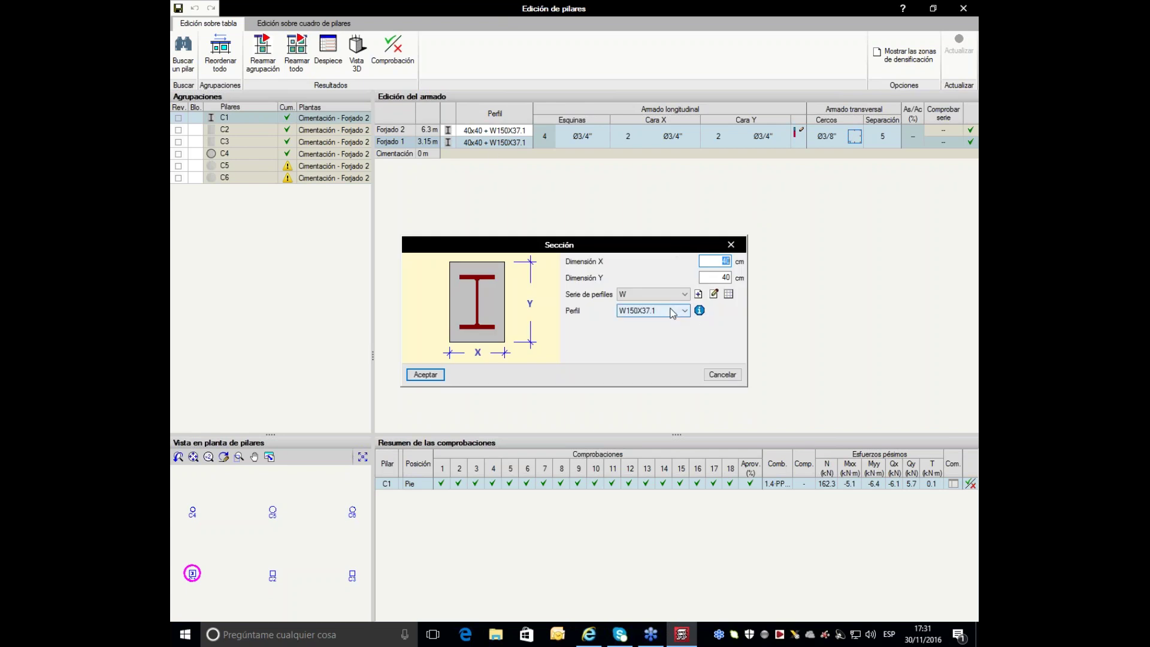
left_click(730, 245)
left_click(589, 143)
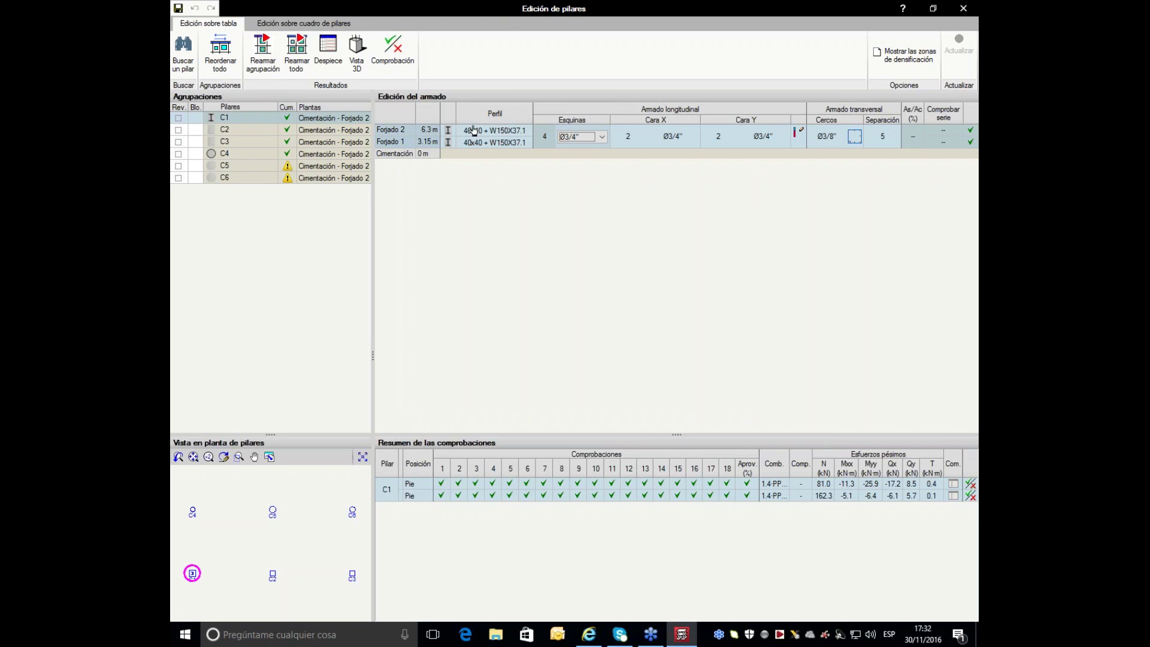
left_click(227, 132)
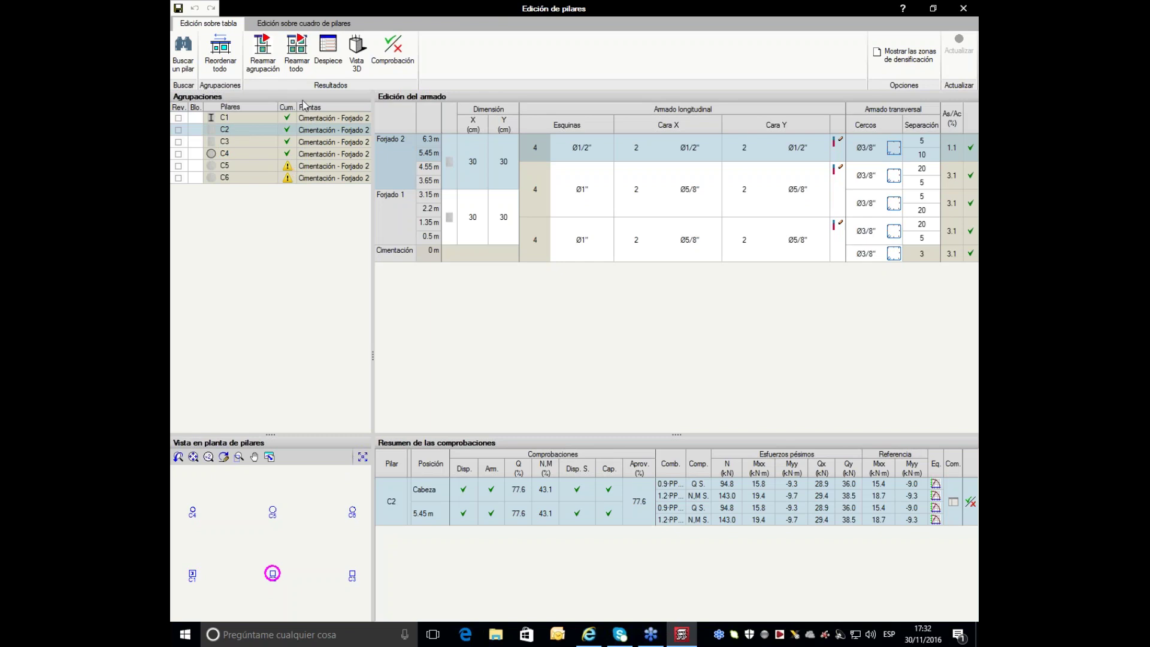
Step: Switch to the column schedule view and examine the full-screen reinforcement detailing drawing of column C1
left_click(293, 24)
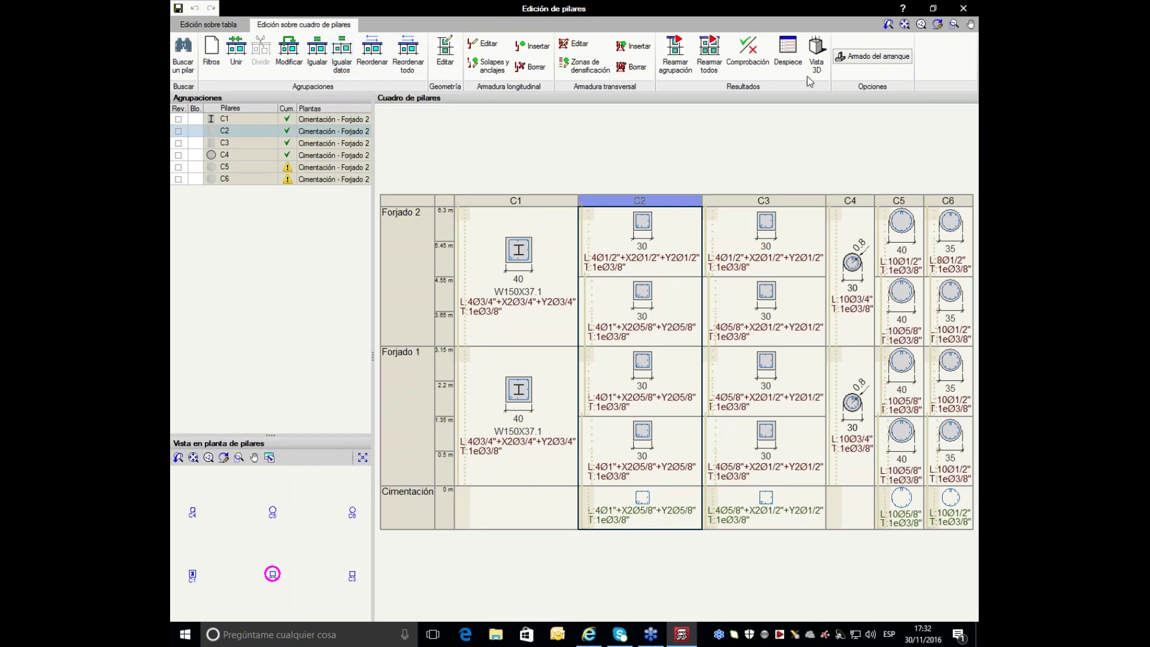
left_click(790, 60)
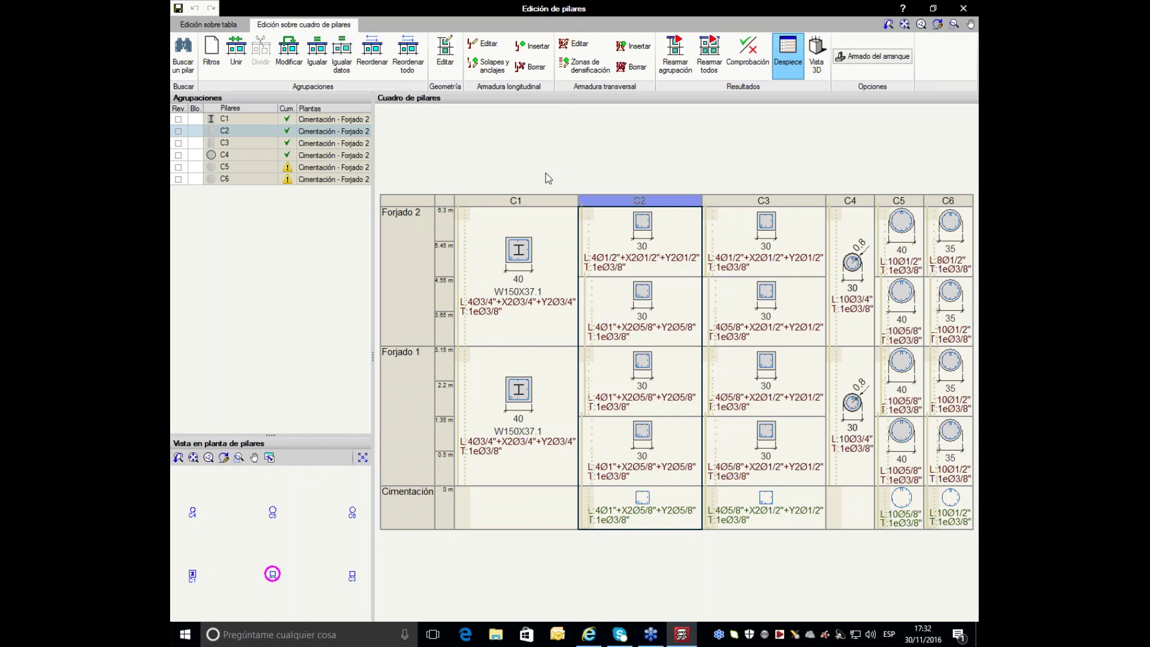
left_click(527, 258)
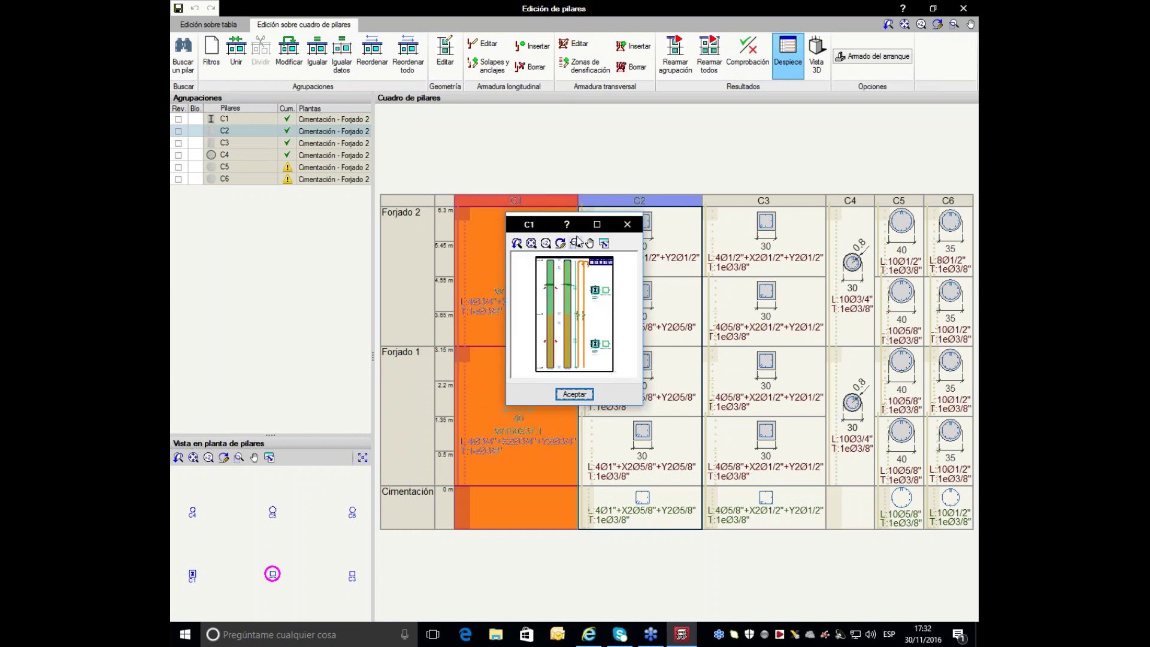
left_click(597, 224)
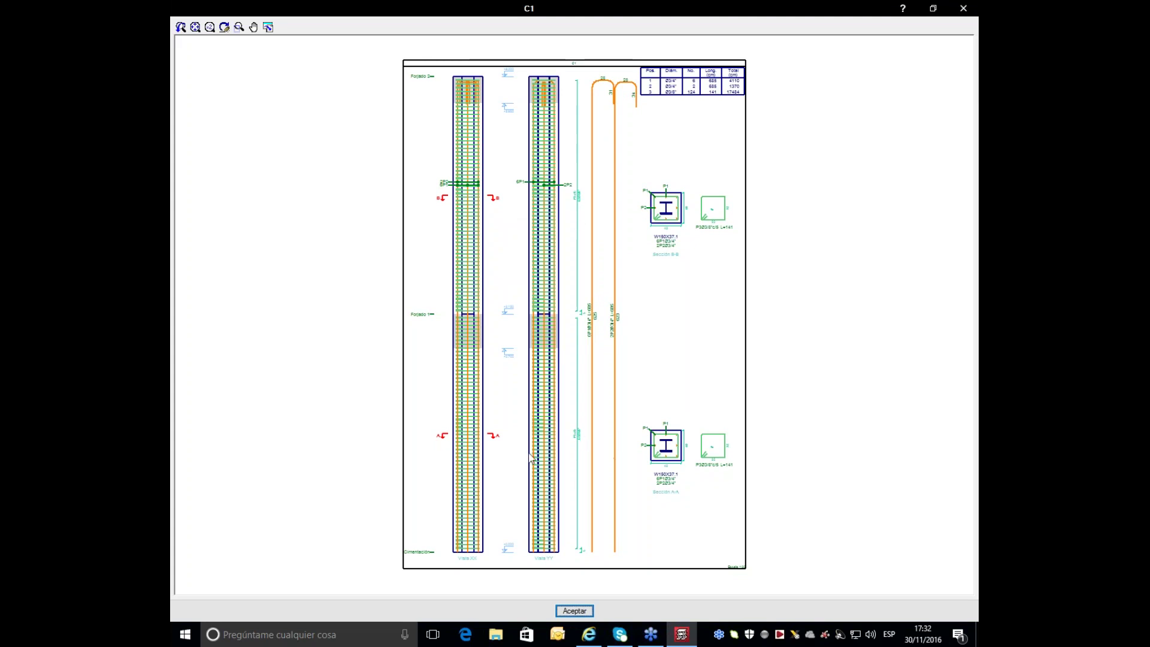
left_click(963, 9)
Step: Open the reinforcement detailing drawing of column C2, examine its bars and sections, and close it
left_click(584, 360)
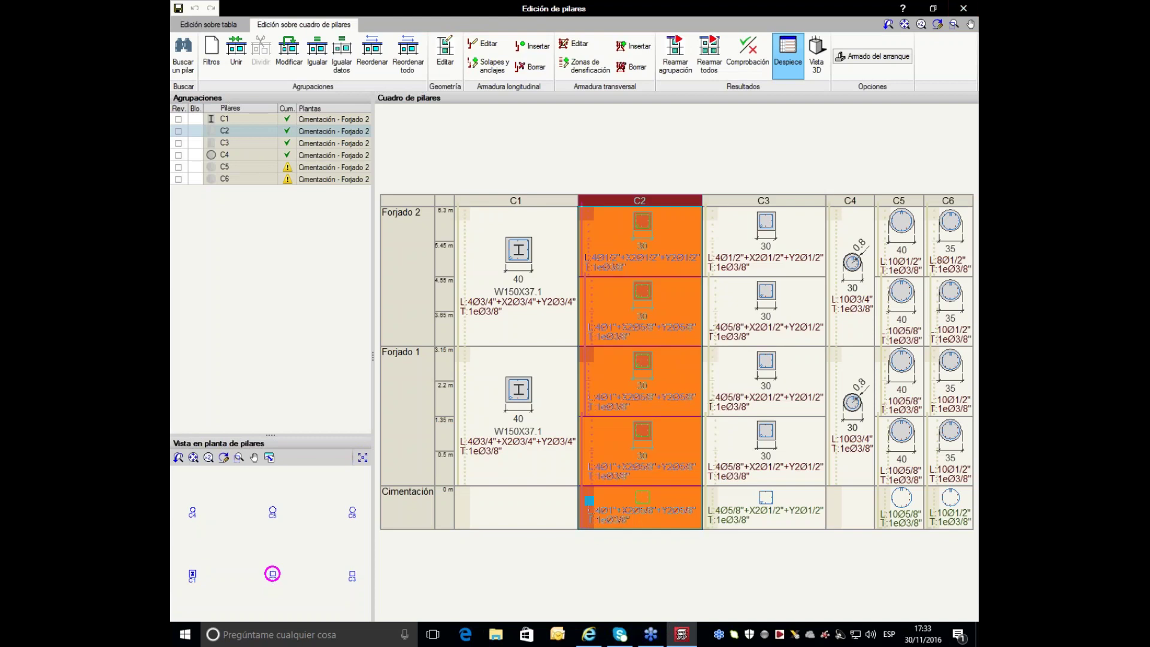
double_click(615, 292)
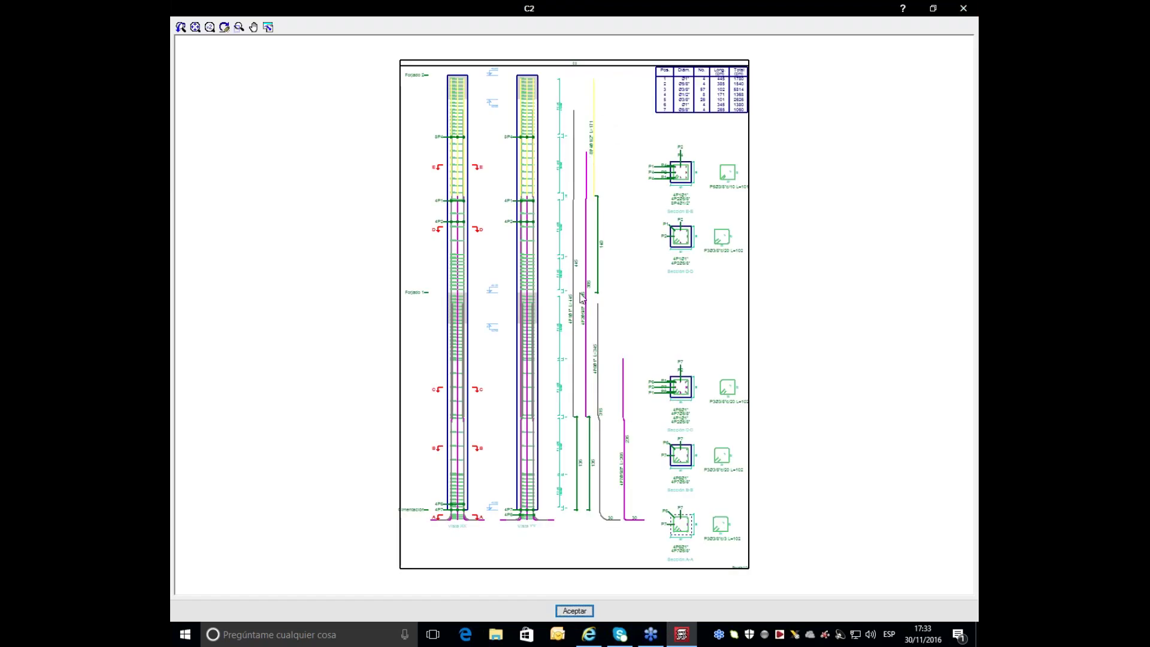
scroll(541, 196, "up", 2)
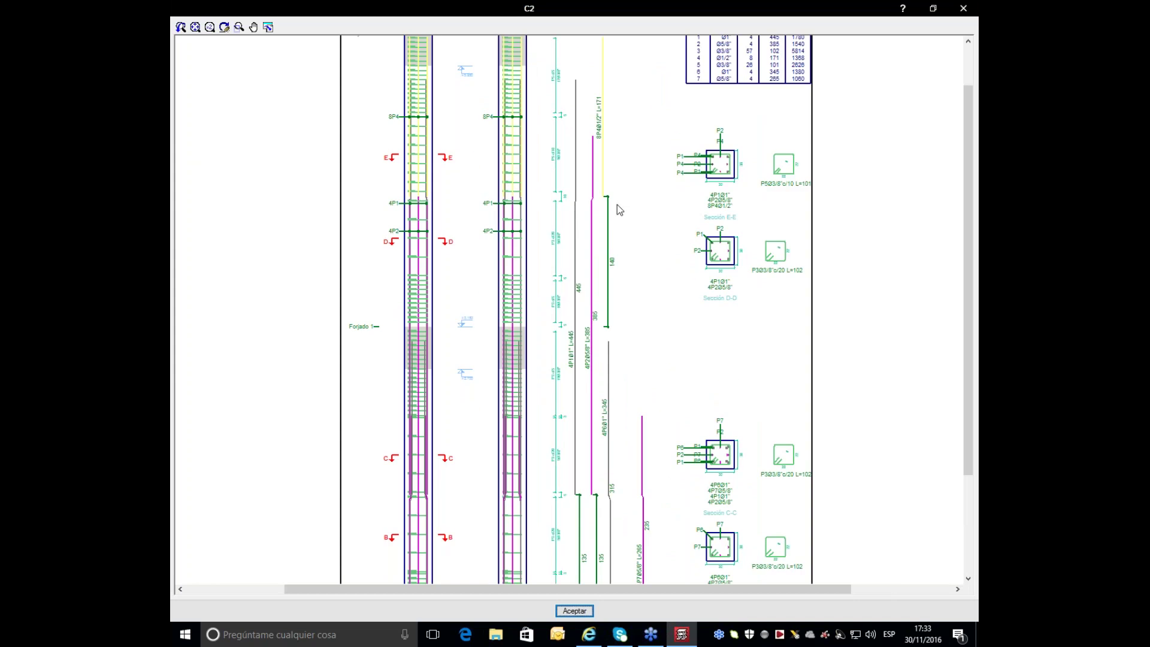
scroll(617, 203, "down", 2)
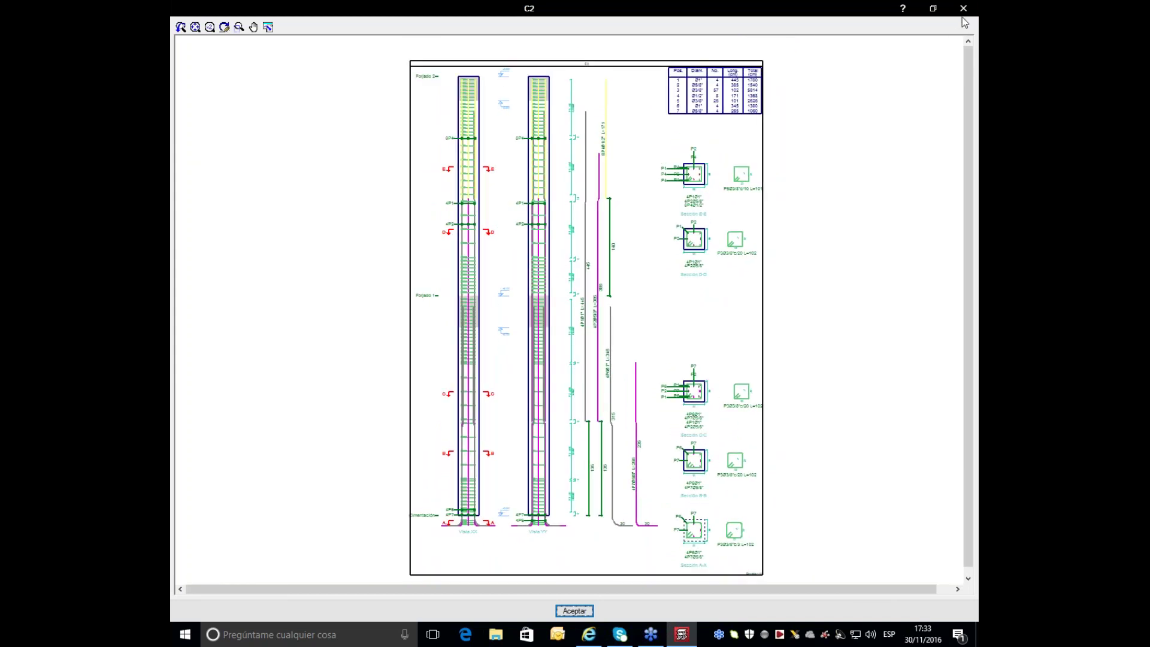
left_click(963, 8)
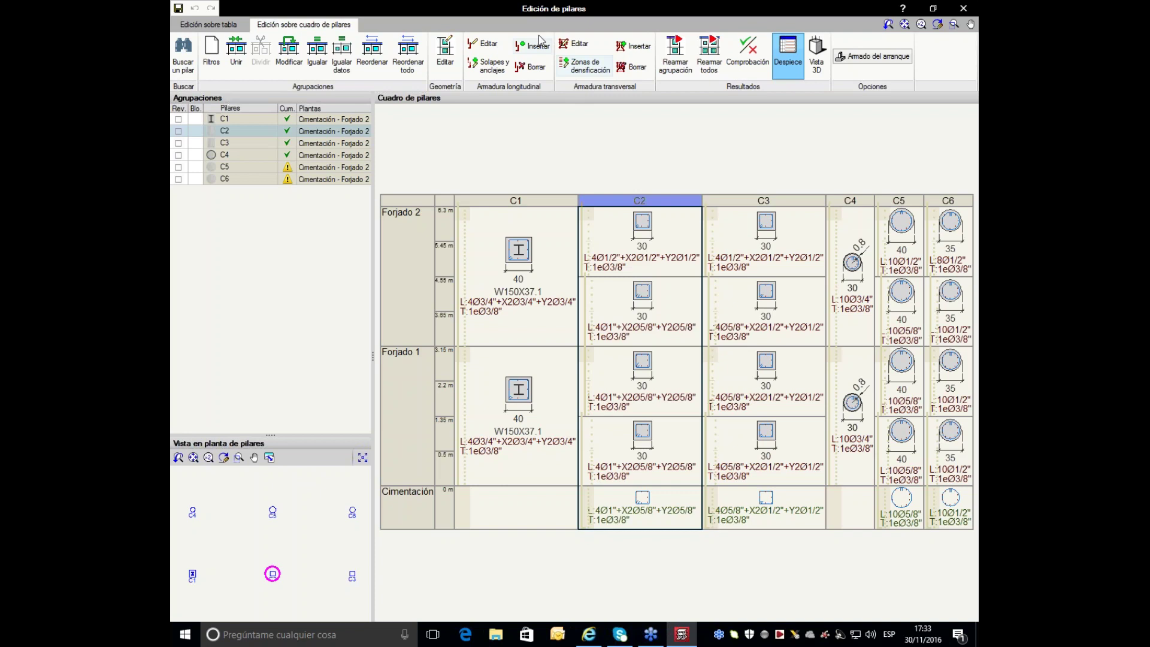
Step: Start the splices and anchorages command for longitudinal reinforcement and examine where it applies on columns C1 and C2
left_click(495, 70)
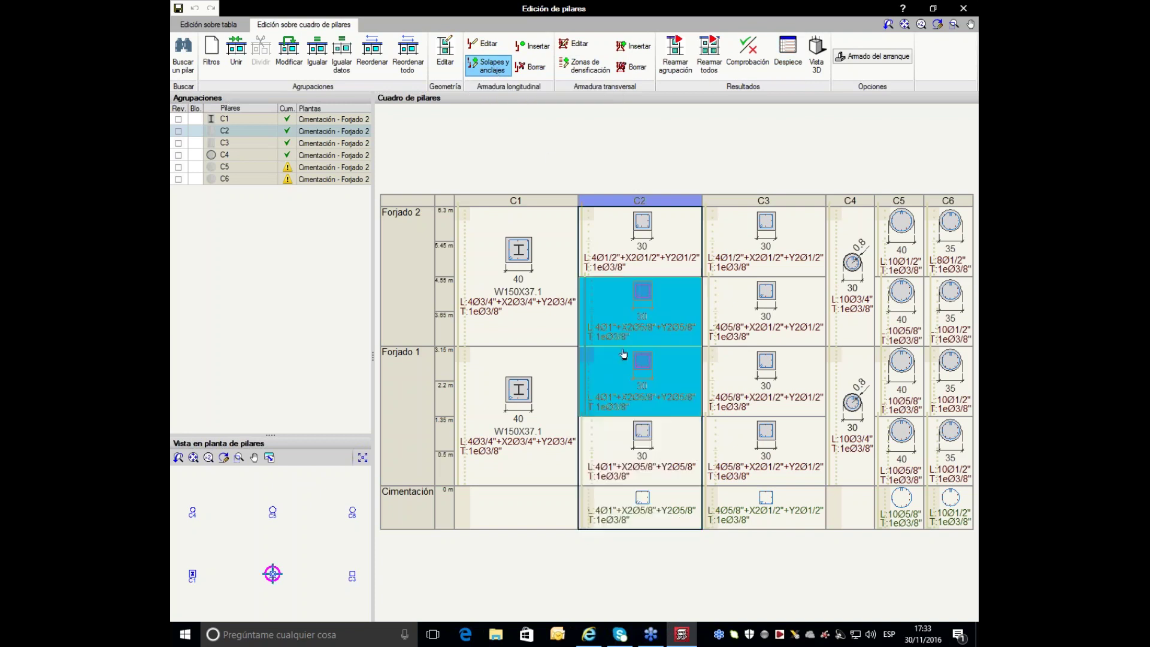
scroll(597, 486, "up", 2)
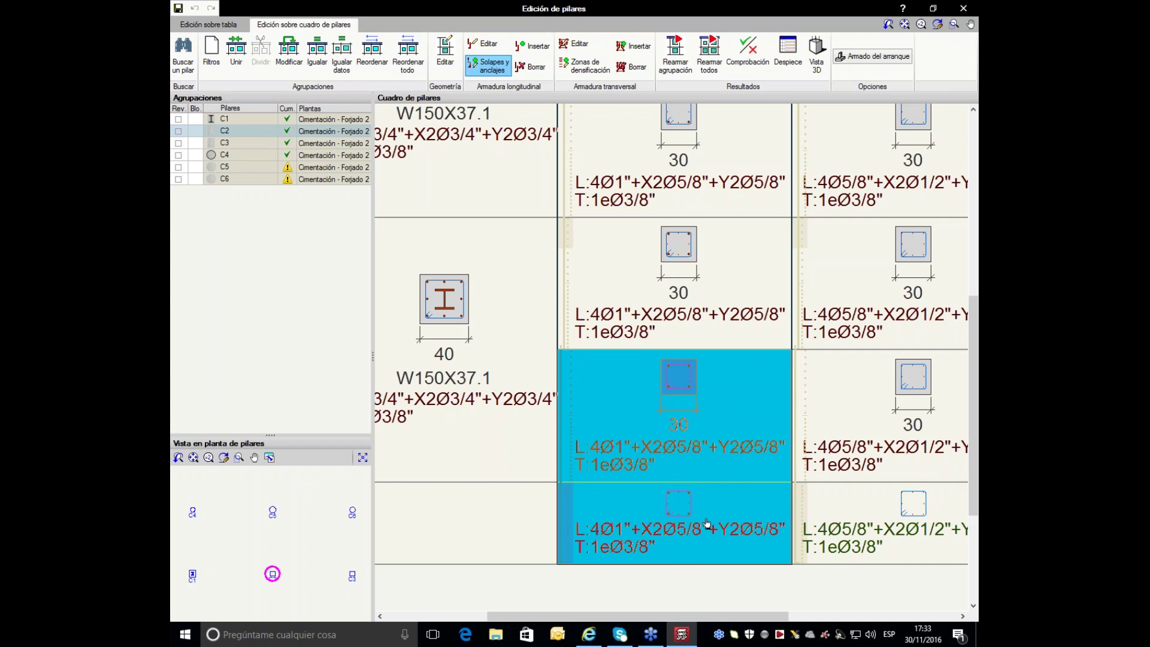
left_click(192, 573)
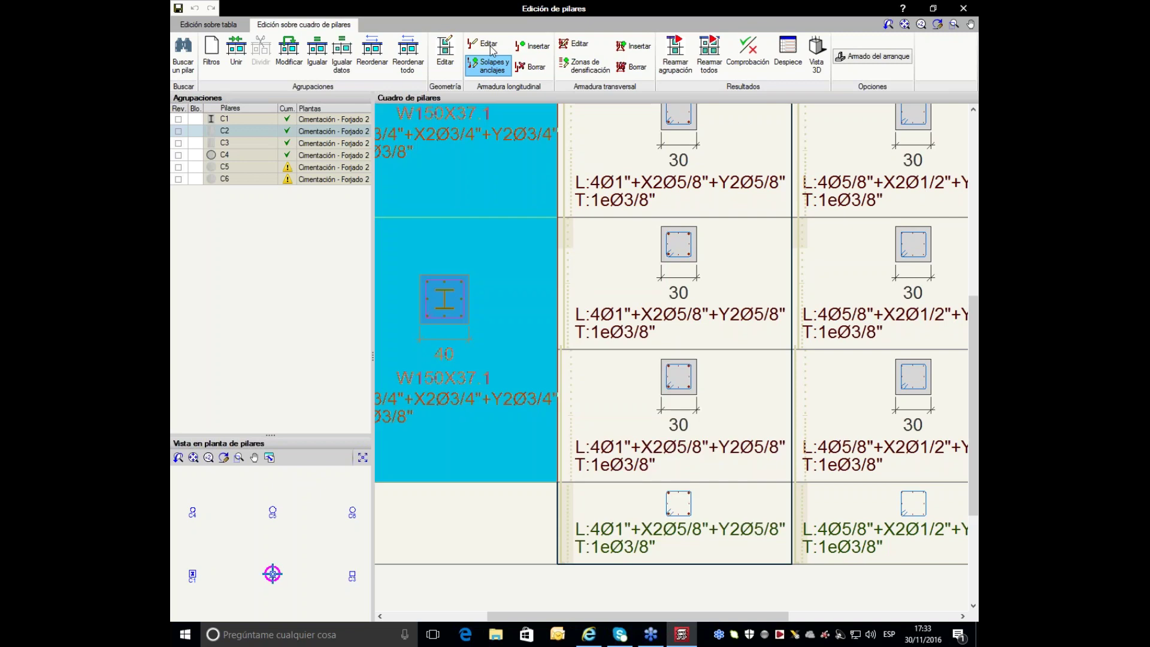
left_click(486, 62)
left_click(523, 67)
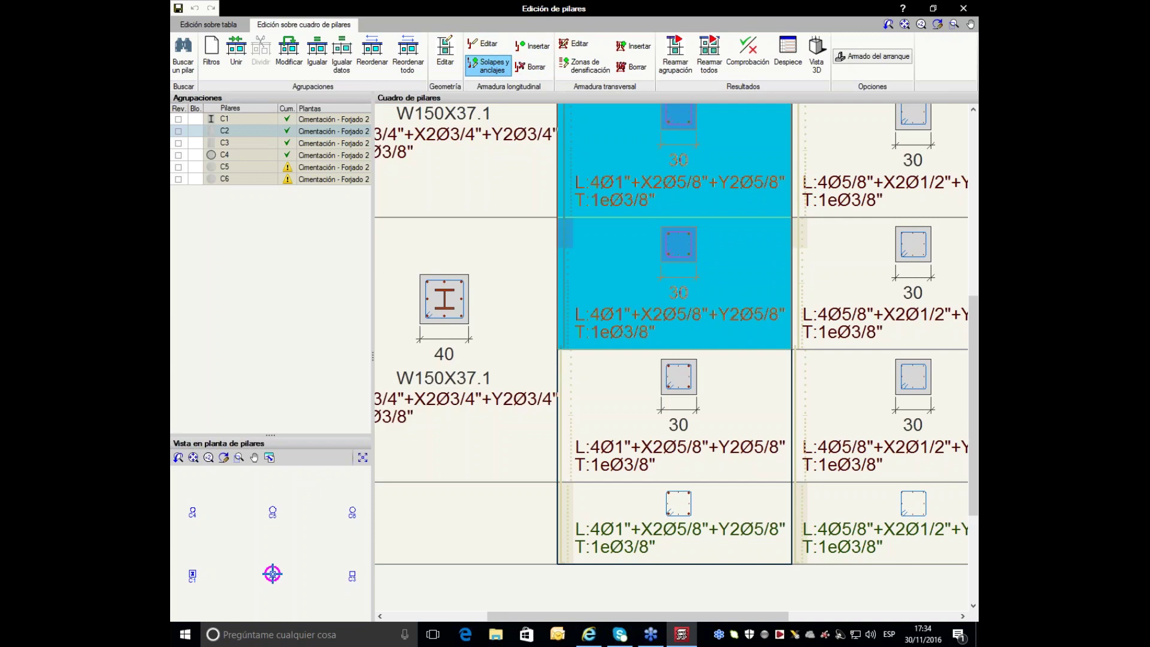
Step: Reopen column C2's detailing drawing to examine its bar splices and base anchorage, and close it
left_click(789, 60)
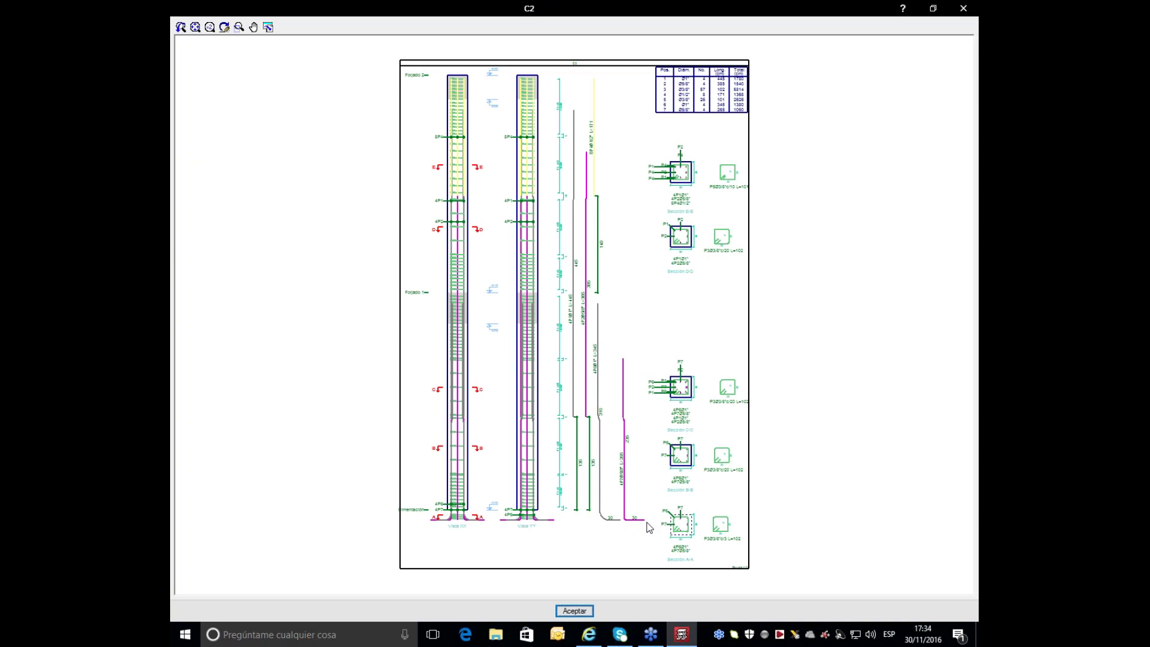
scroll(623, 371, "up", 1)
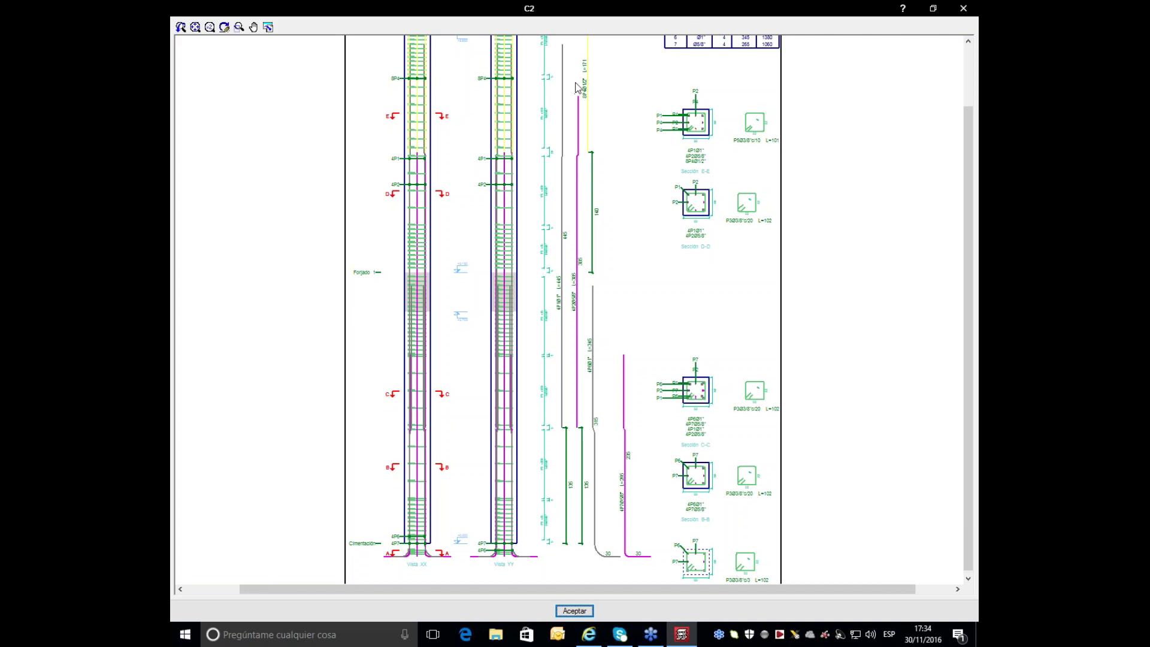
scroll(584, 334, "down", 2)
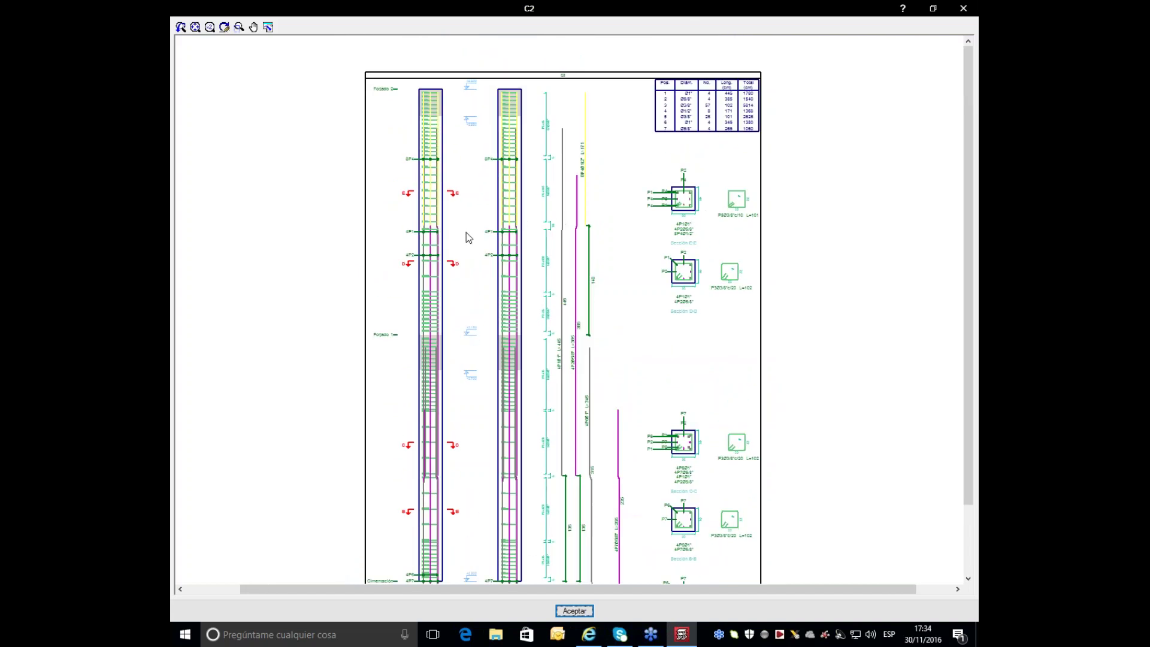
mouse_move(740, 409)
middle_mouse_down()
mouse_move(721, 354)
mouse_move(731, 348)
middle_mouse_up()
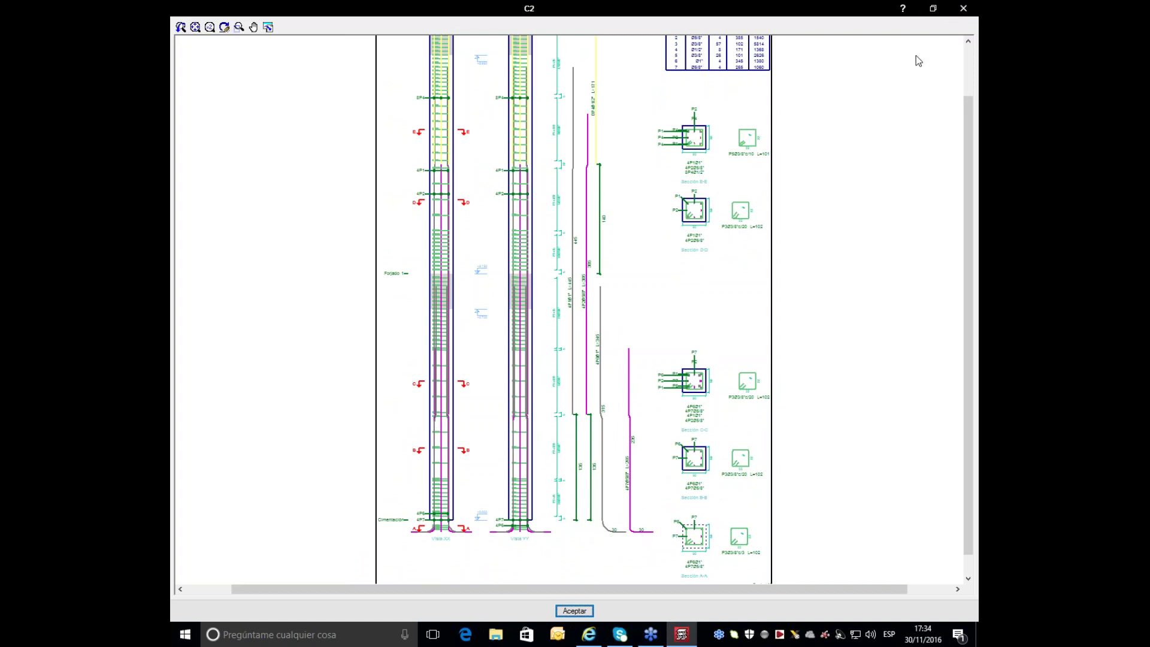
left_click(961, 8)
Step: Apply the longitudinal reinforcement delete command to a window around the lower Forjado 1 and foundation cells of column C2
left_click(529, 266)
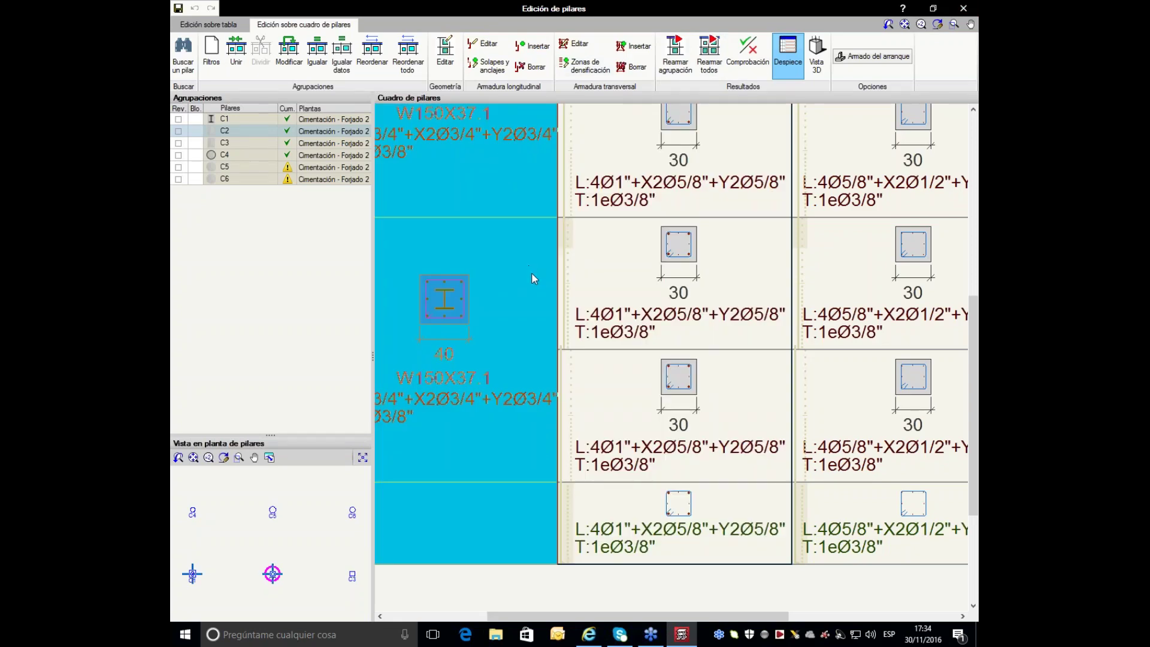
left_click(526, 67)
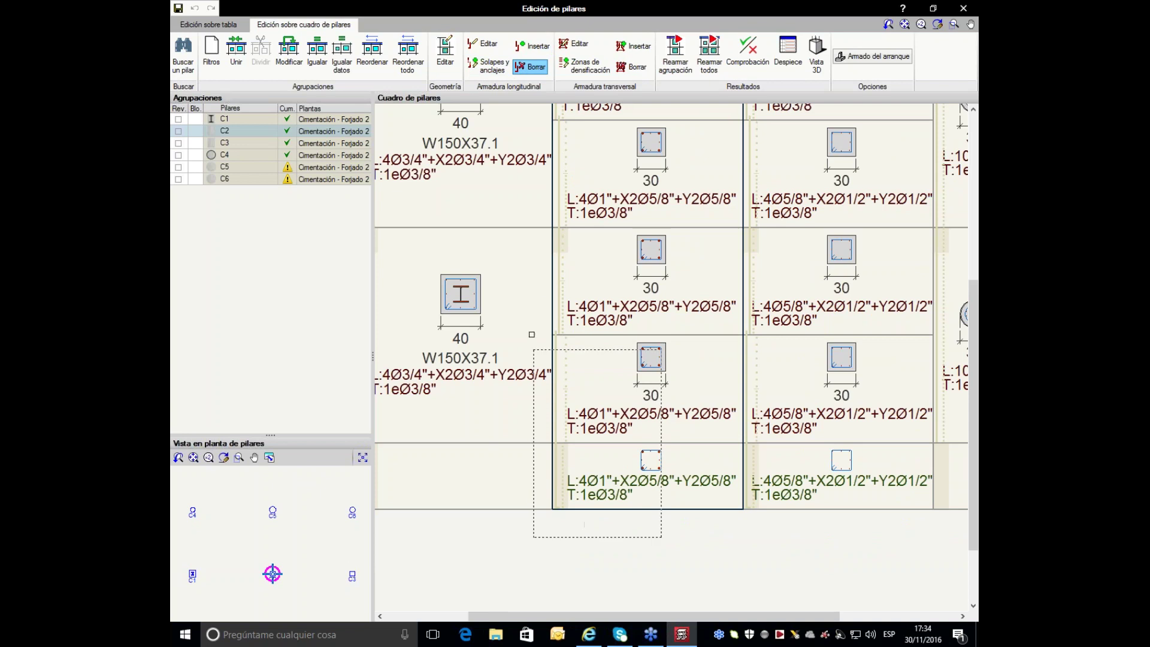
left_click(559, 299)
left_click(661, 537)
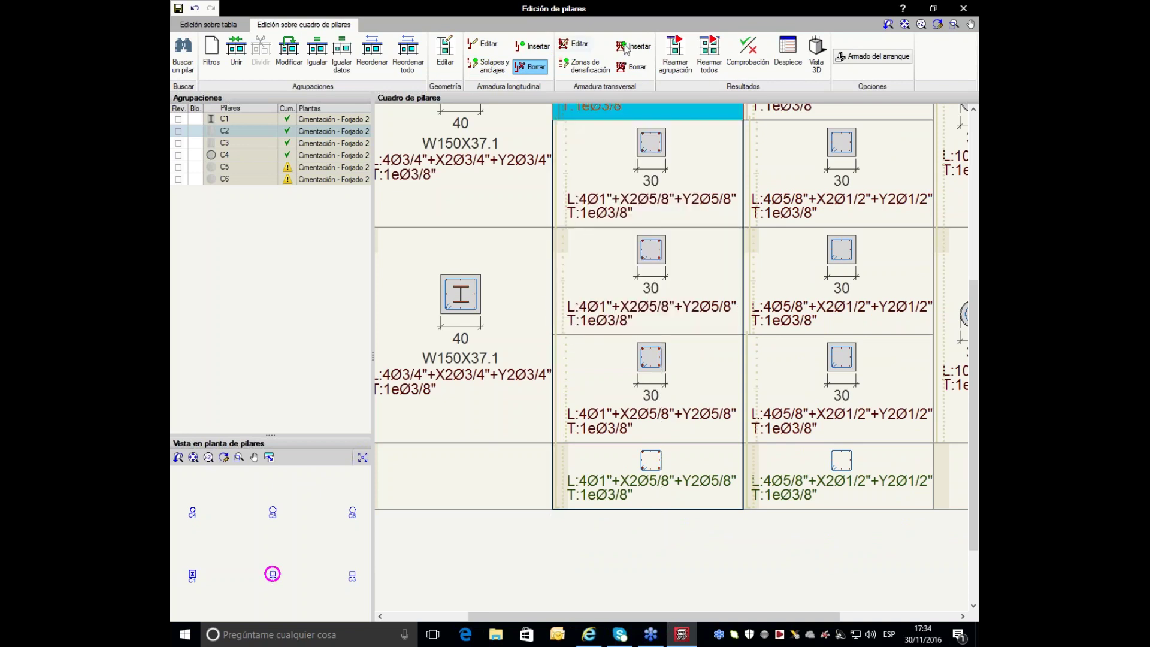
Step: Display column C2's detailing drawing to examine its longitudinal bars with the lower splice deleted, and close it
left_click(632, 66)
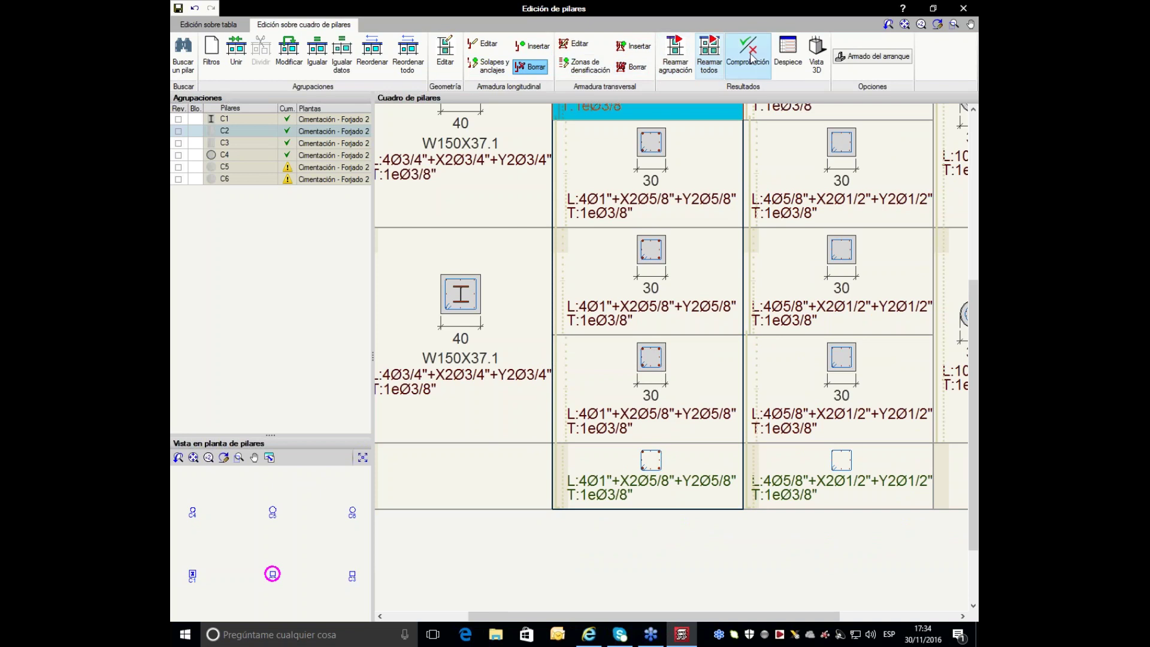
left_click(787, 55)
left_click(661, 244)
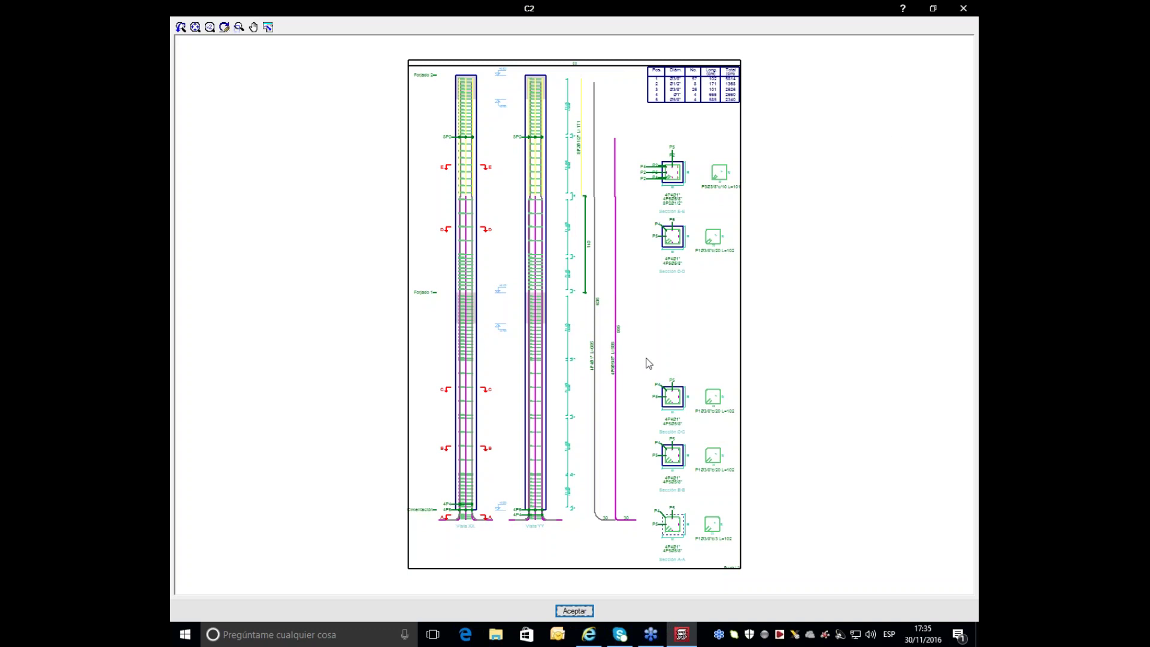
left_click(963, 9)
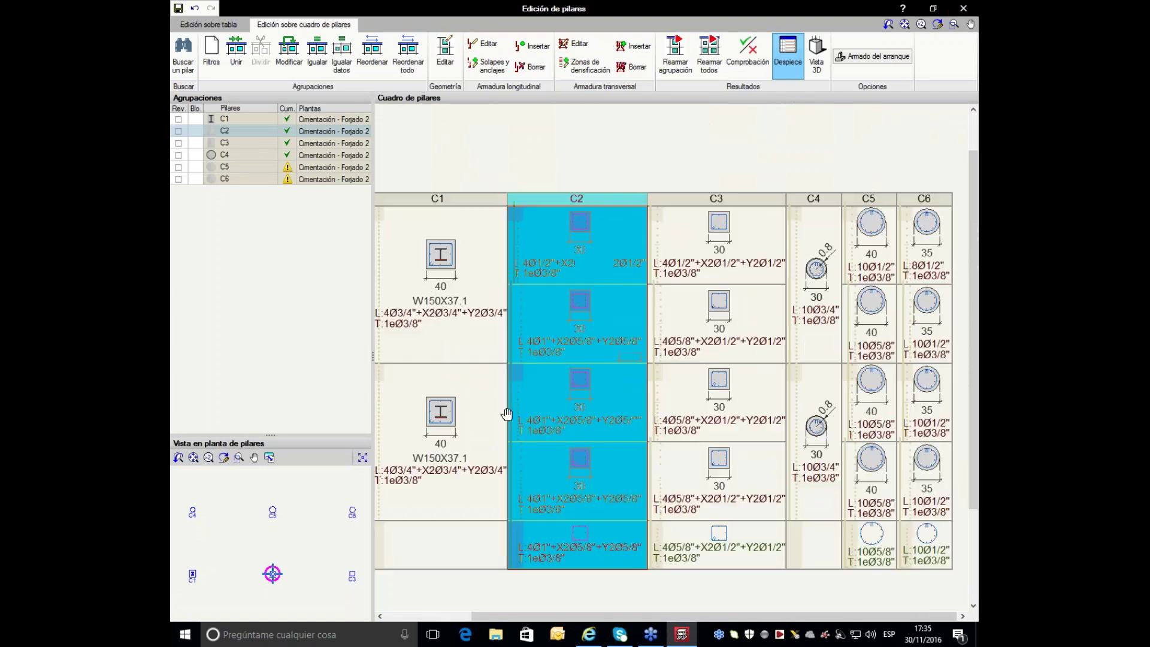
Step: Open the splices and anchorages of column C2's lower longitudinal bars and move the dialog clear of the column
left_click(494, 67)
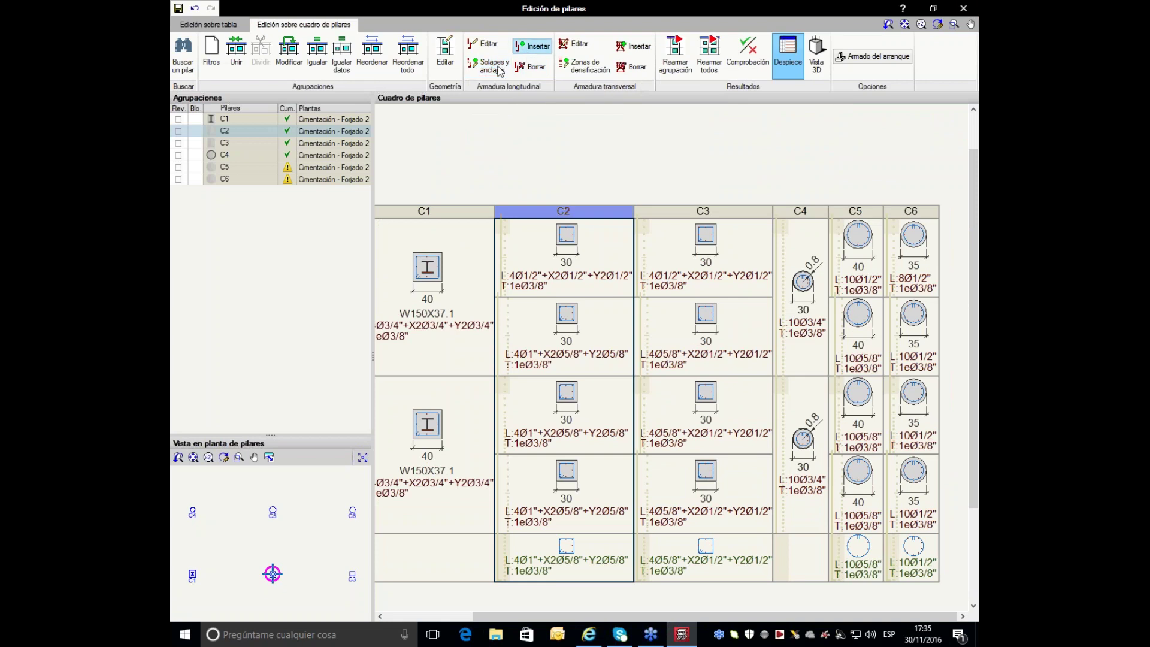
left_click(482, 44)
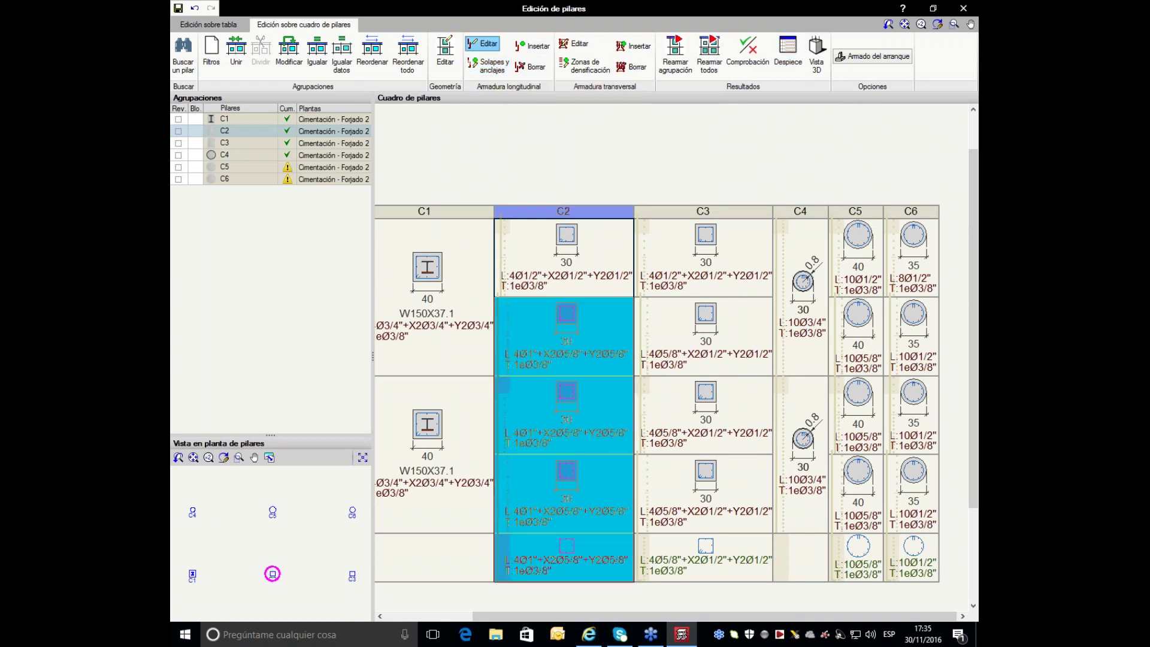
left_click(563, 341)
left_click(624, 272)
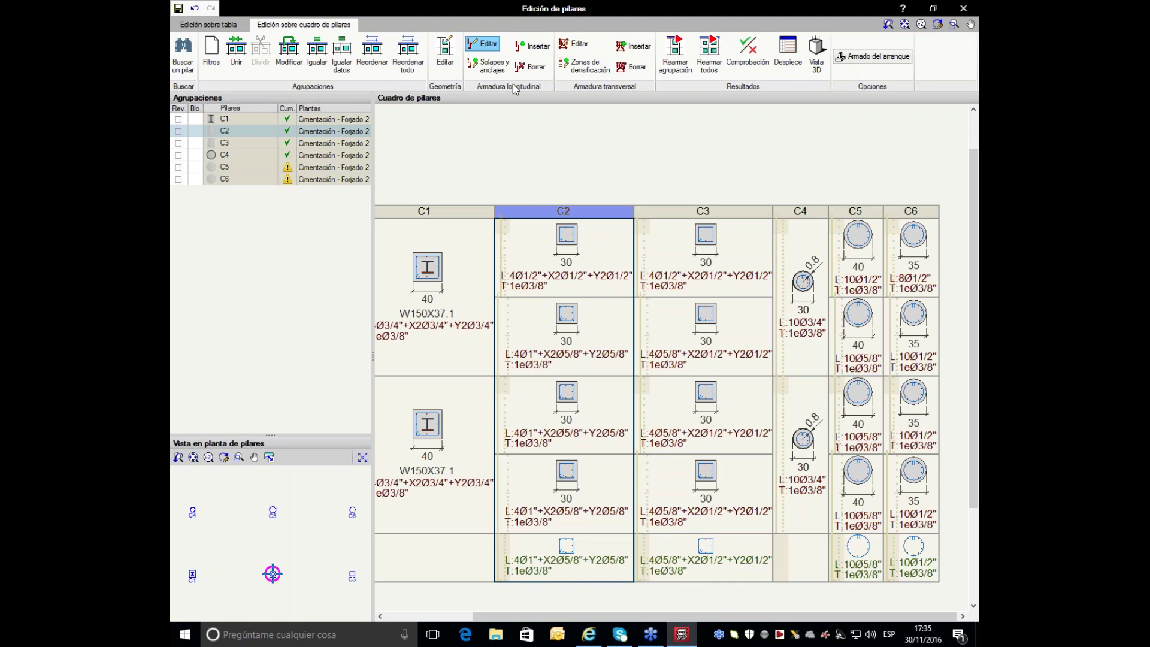
left_click(488, 66)
left_click(516, 433)
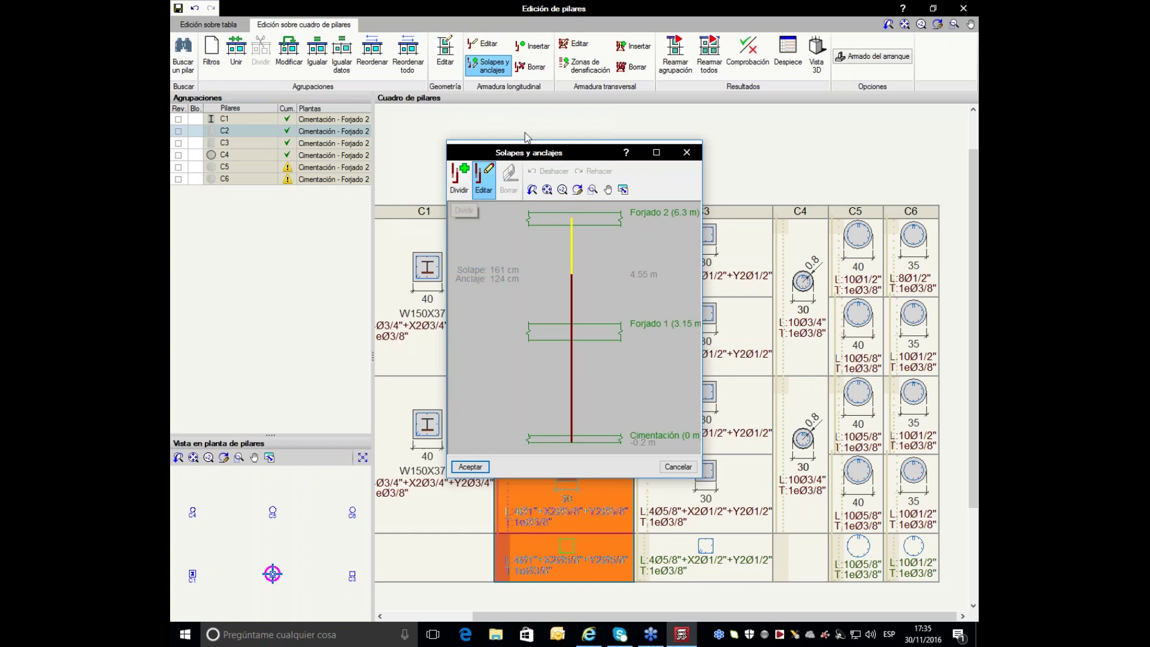
left_click_drag(560, 153, 760, 151)
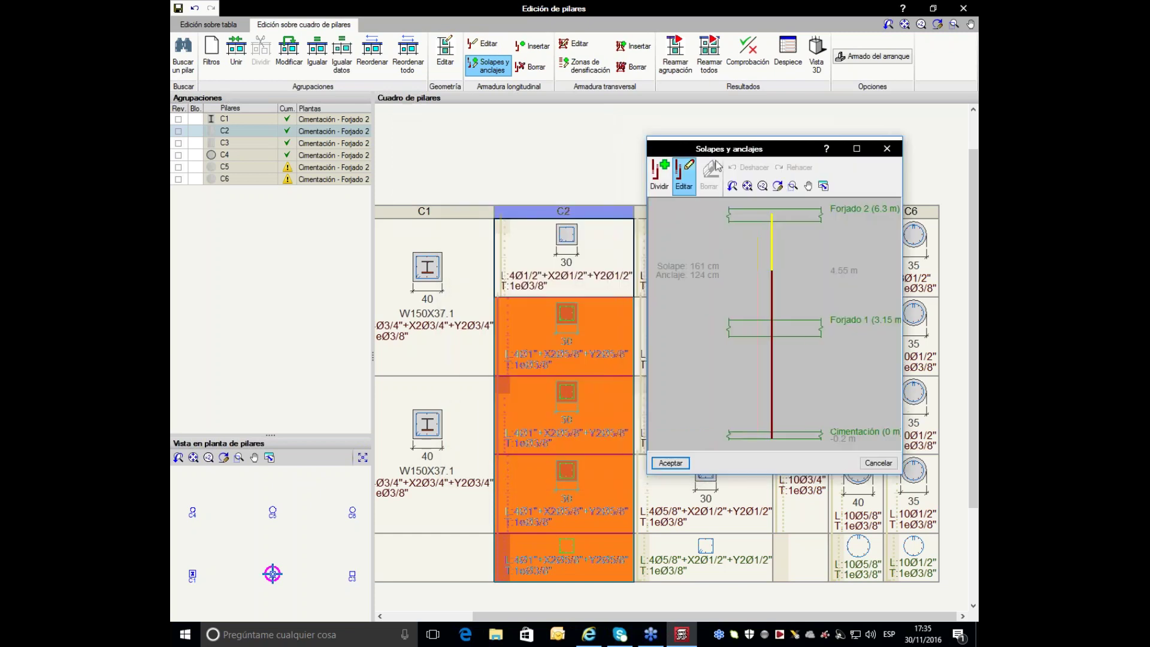
Step: Apply a splice to C2's bars above Forjado 1: 50% (caras opuestas), offset 150 cm from the lower face of the upper floor
left_click(660, 177)
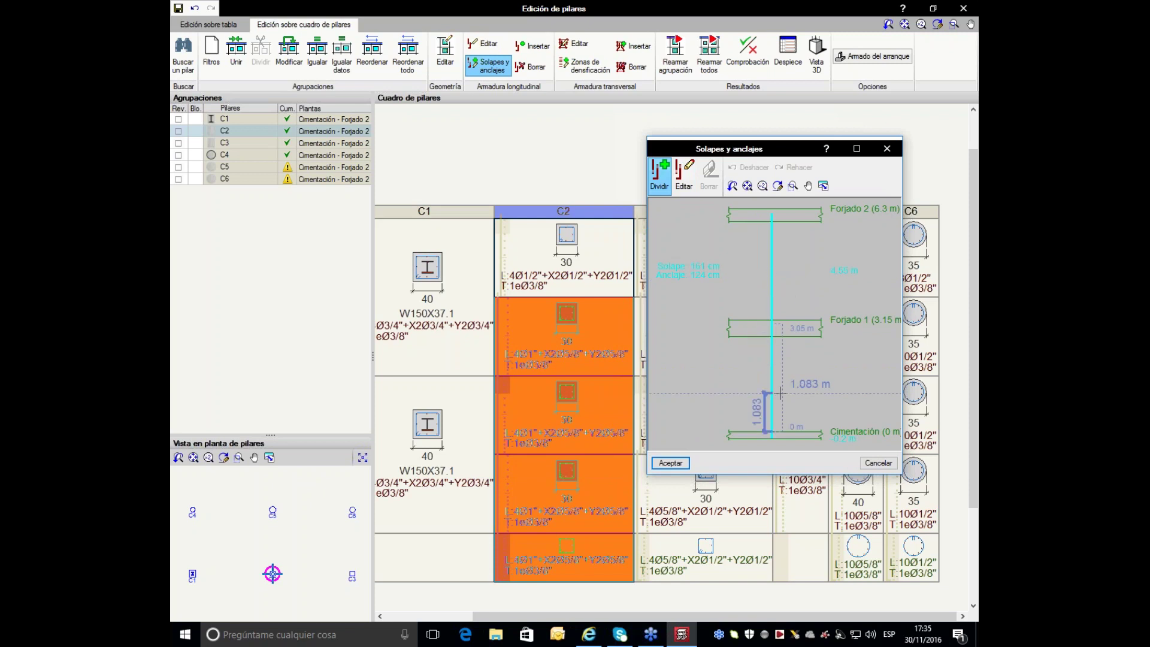
left_click(770, 271)
double_click(688, 270)
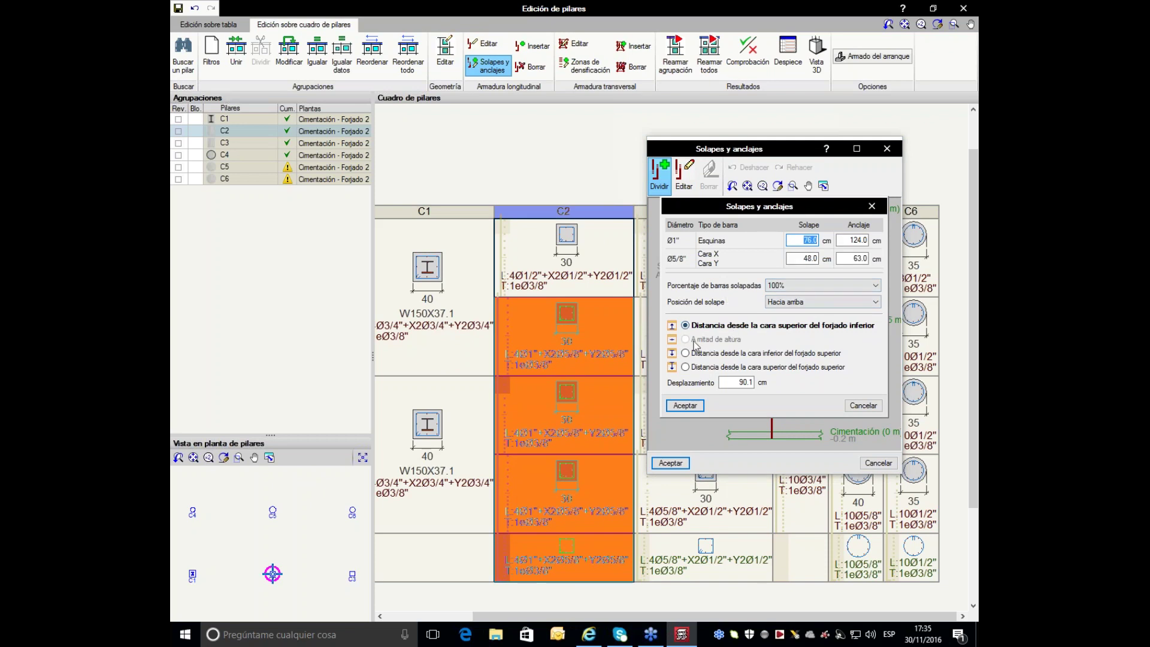
left_click(777, 287)
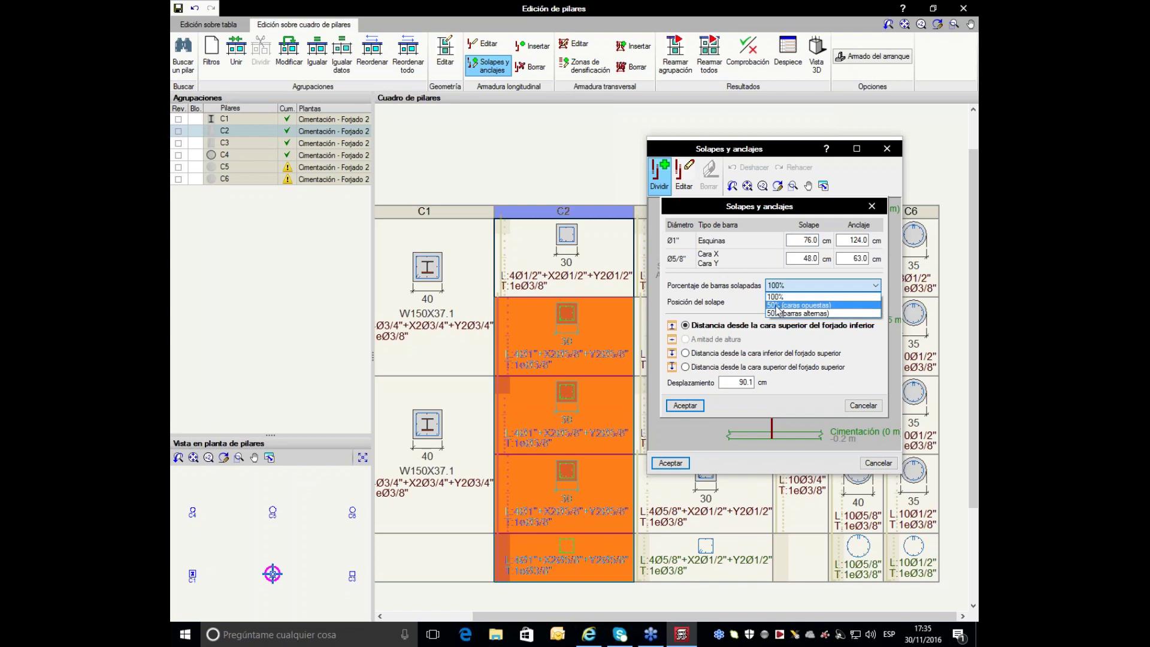
left_click(777, 306)
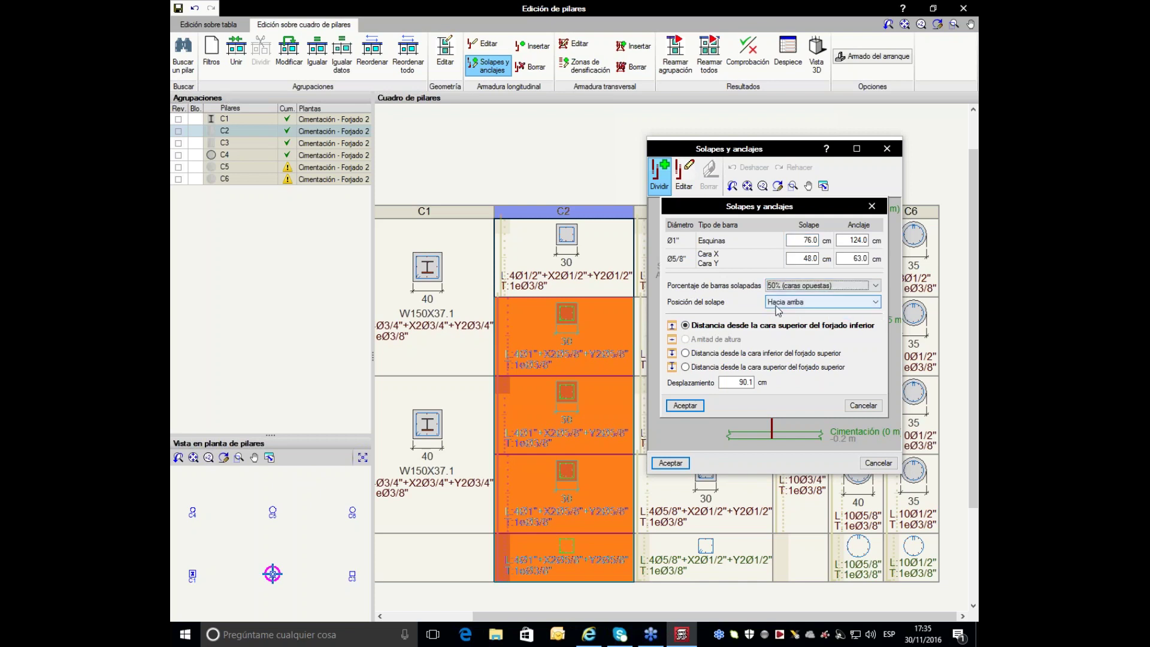
left_click(685, 353)
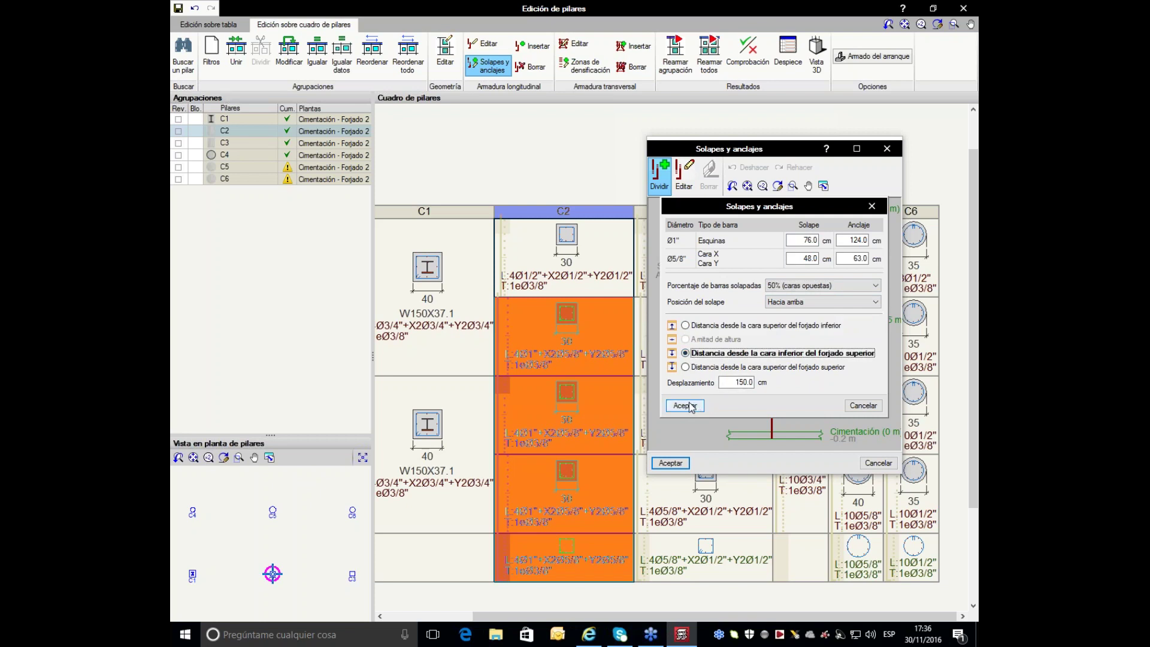
left_click(684, 406)
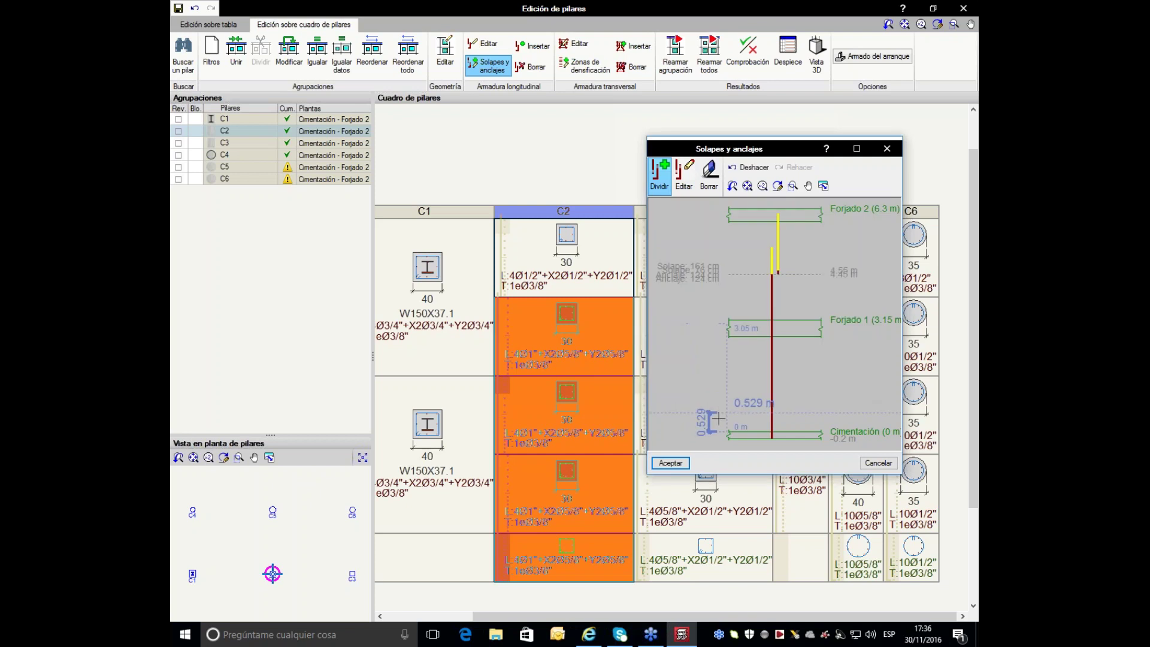
left_click(670, 463)
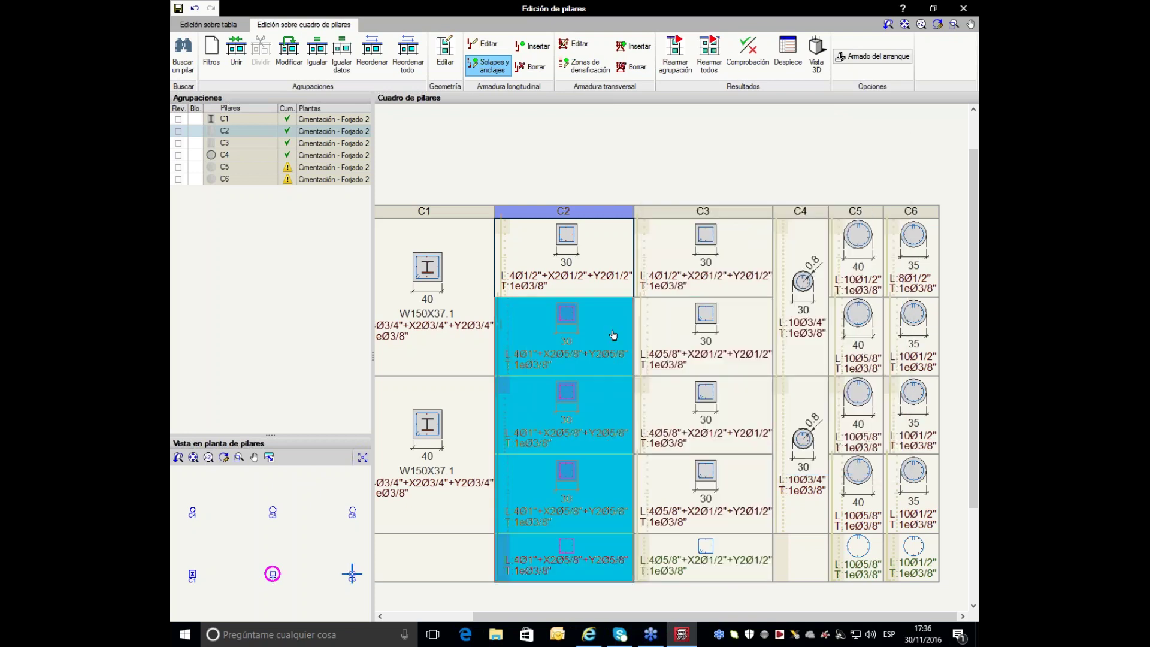
Step: View the detailing drawings of columns C3 and C2, examine the staggered splices on C2, and close them
left_click(787, 56)
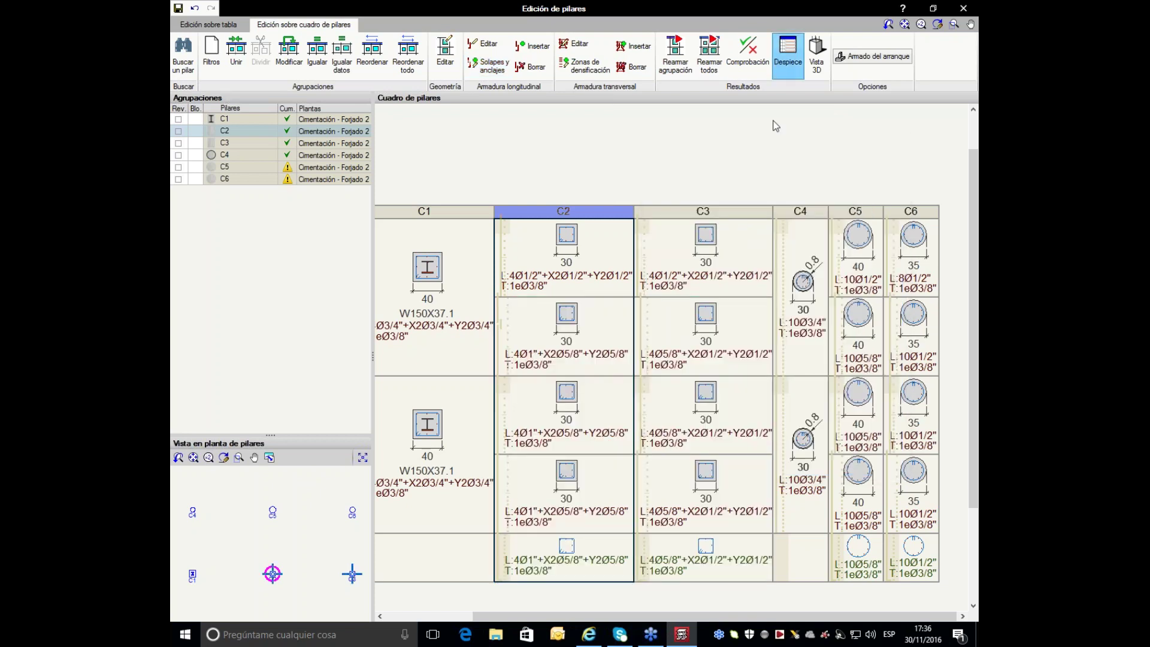
left_click(703, 252)
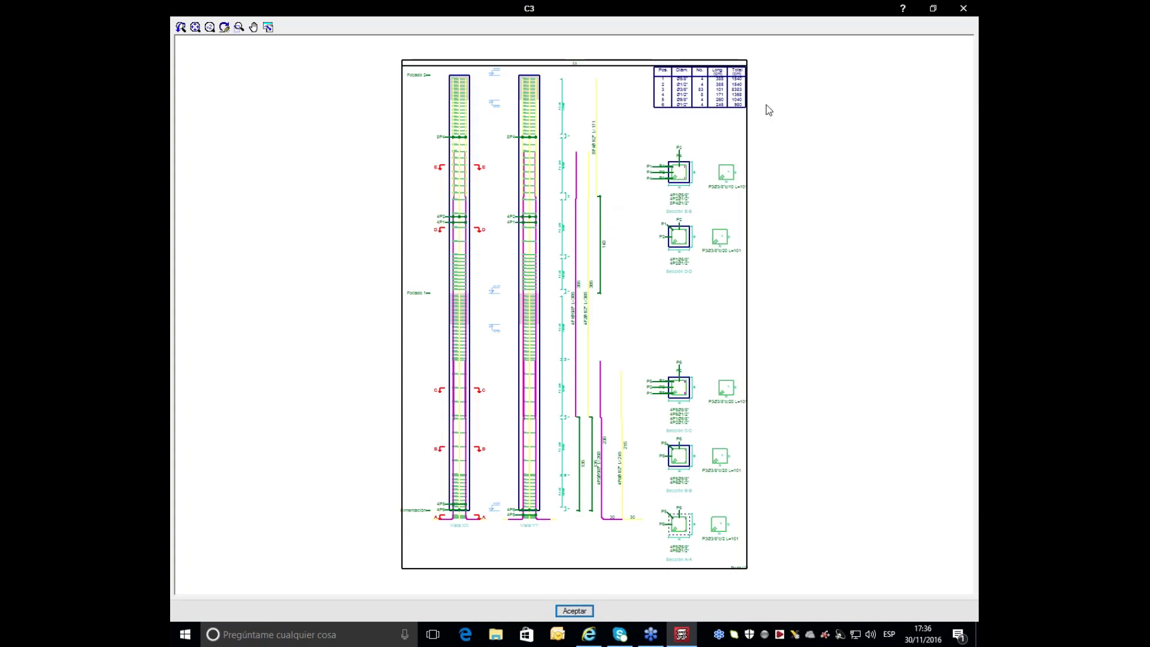
left_click(962, 8)
left_click(602, 262)
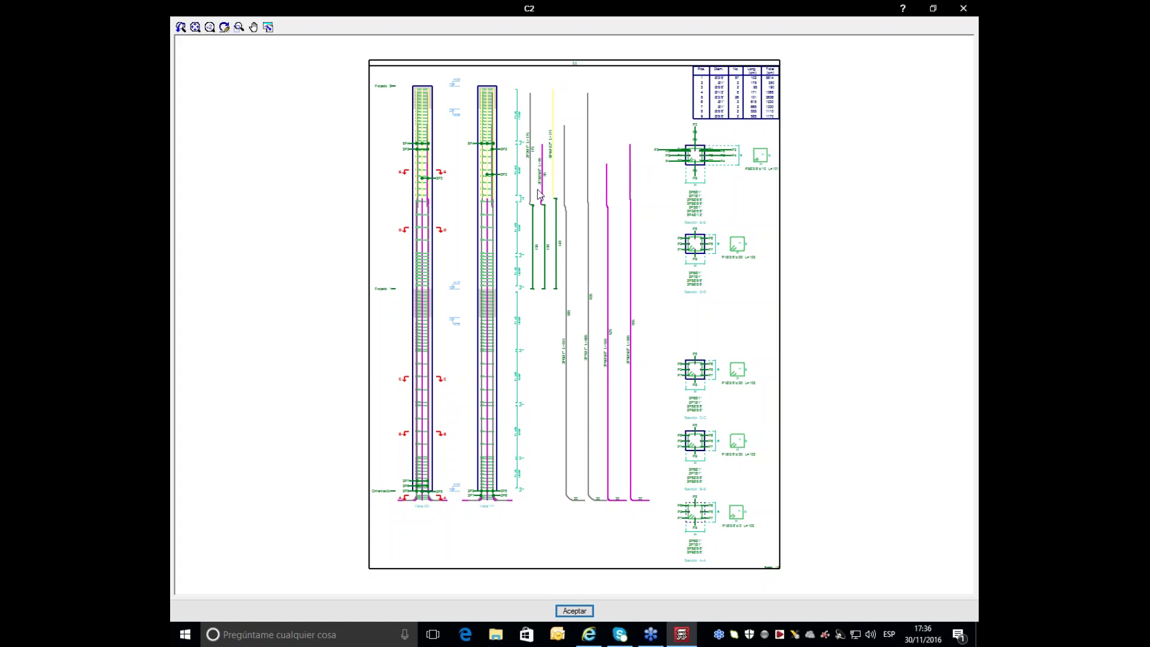
left_click(969, 6)
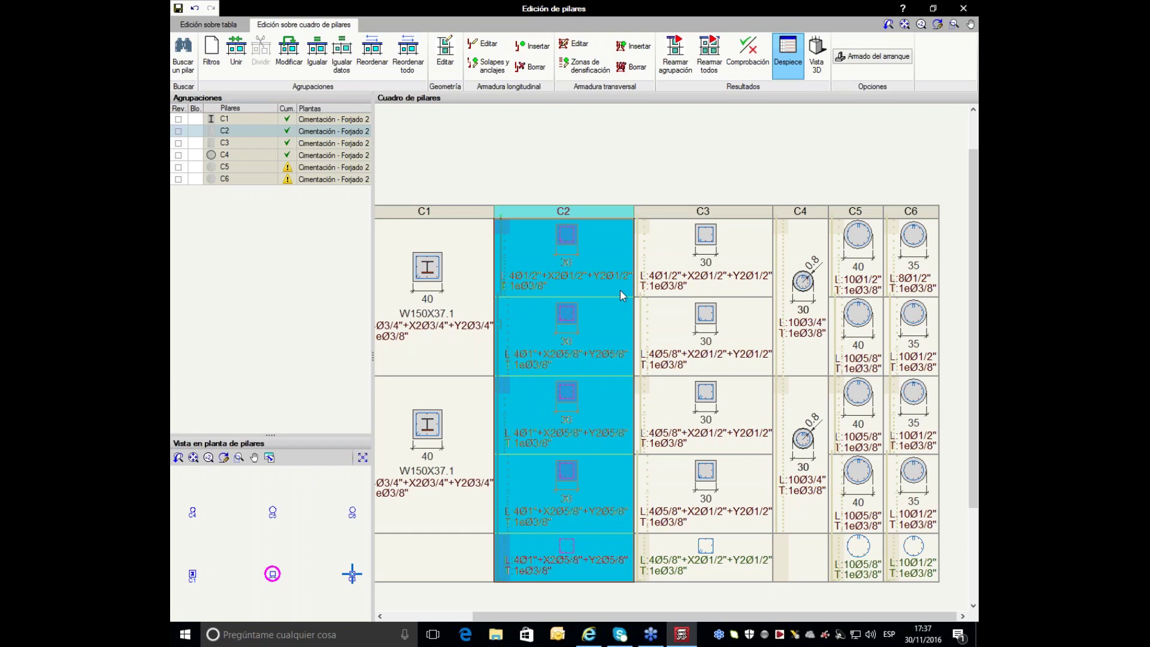
left_click(910, 359)
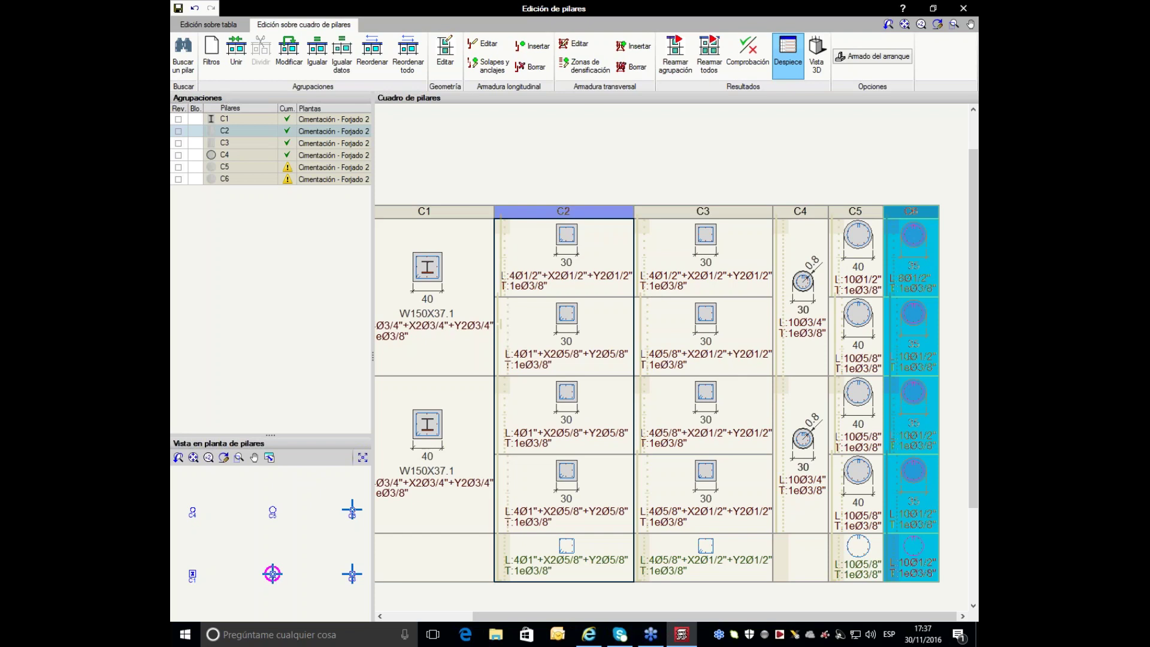
Step: Leave the column editor and open the NSR-10 (Colombia) seismic action settings from the project's general data
left_click(963, 9)
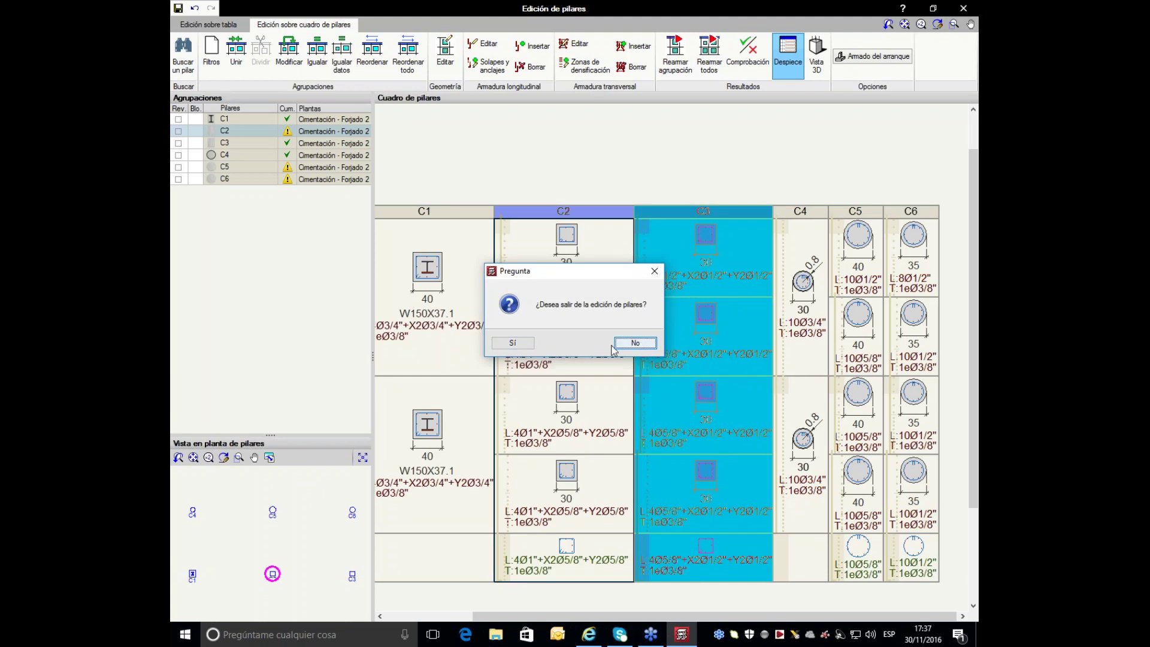
left_click(512, 341)
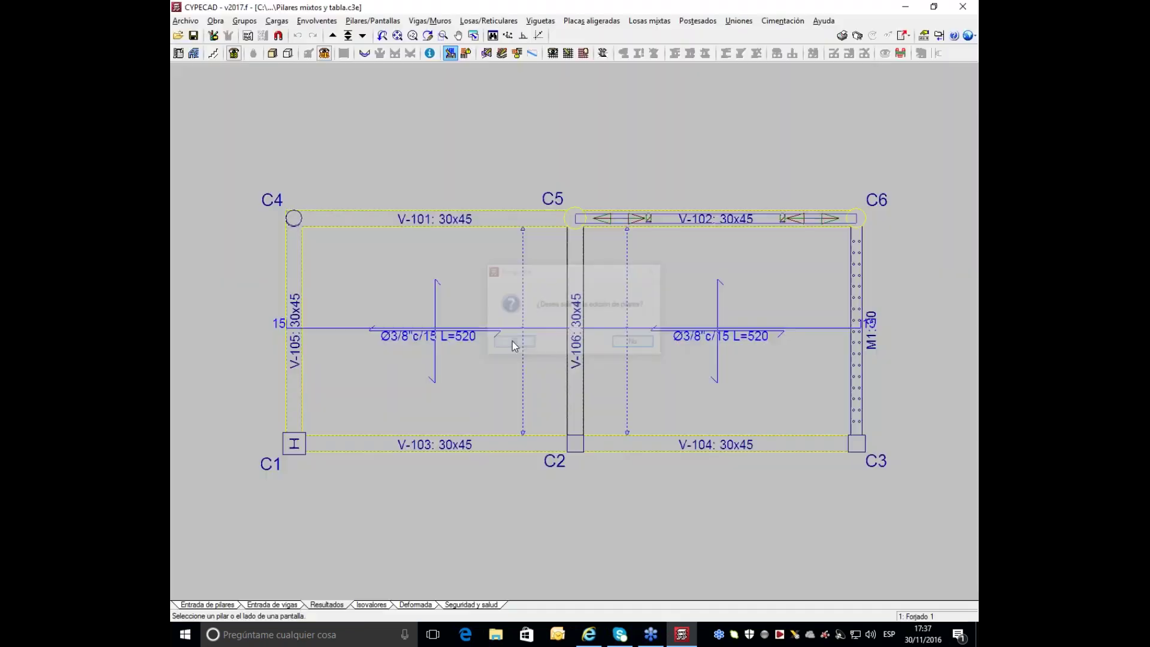
left_click(216, 21)
left_click(227, 35)
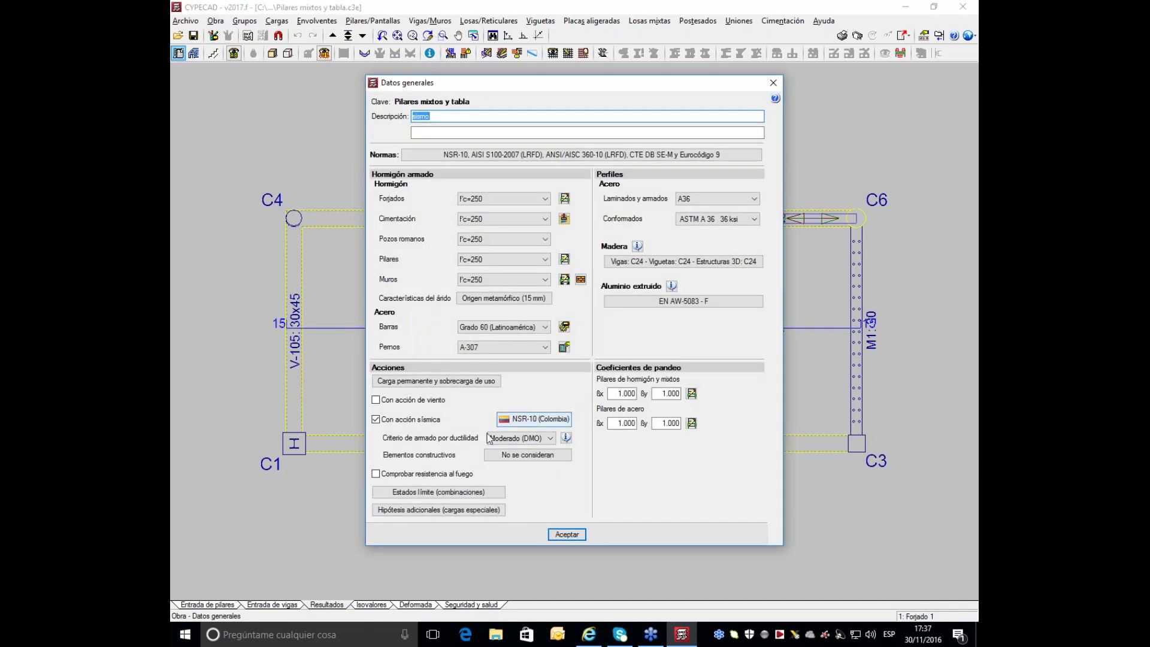
left_click(523, 422)
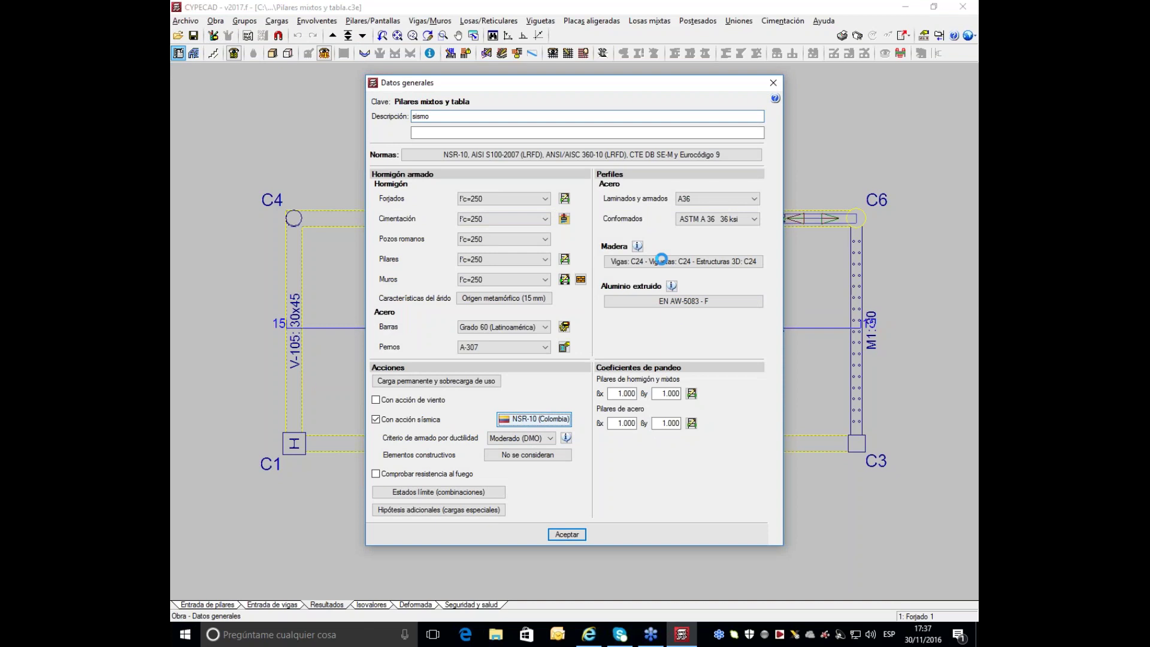
Step: Examine the base shear verification options, including Especificar el porcentaje de cortante basal estático, and close the settings without saving
scroll(526, 467, "down", 3)
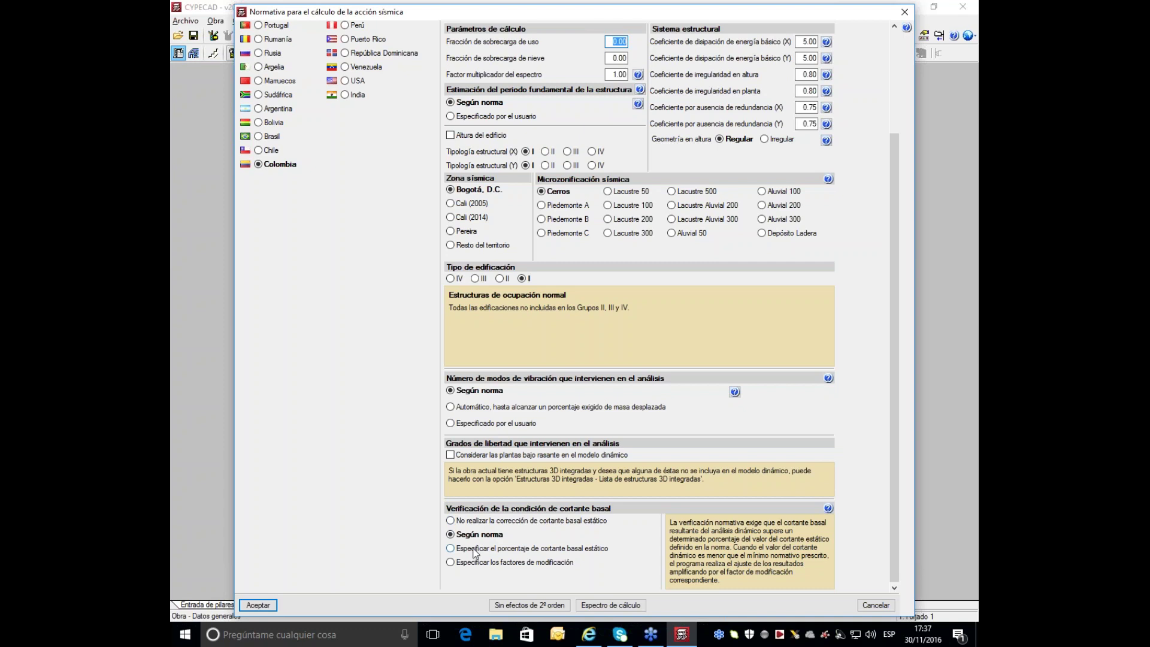
left_click(490, 552)
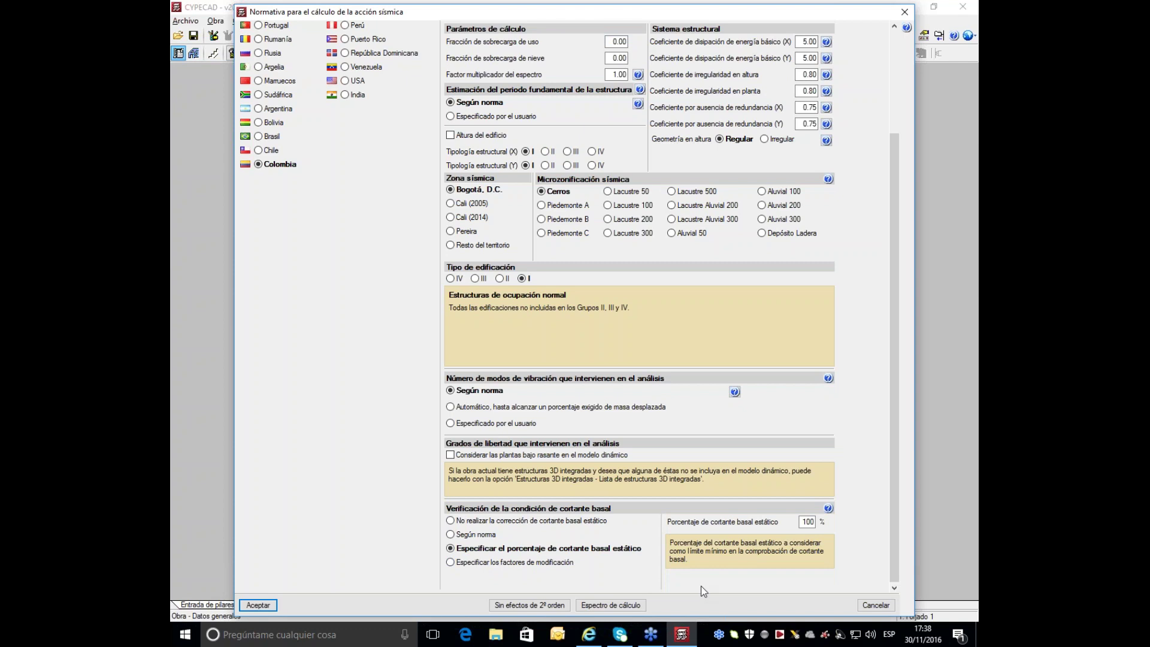
left_click(879, 604)
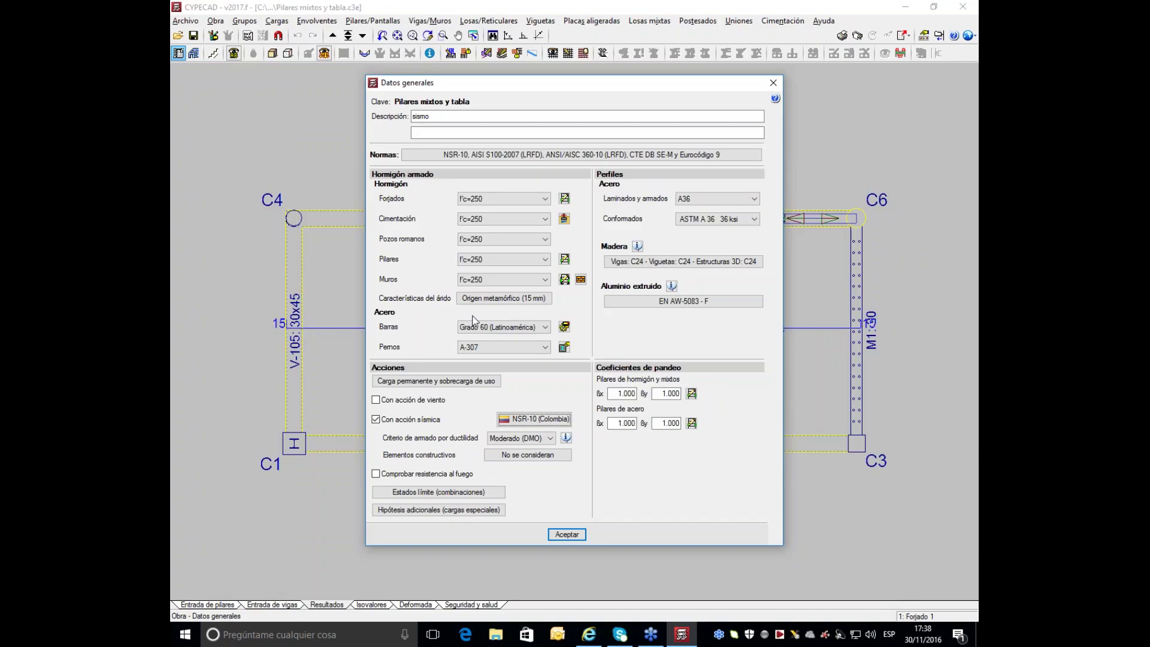
left_click(767, 85)
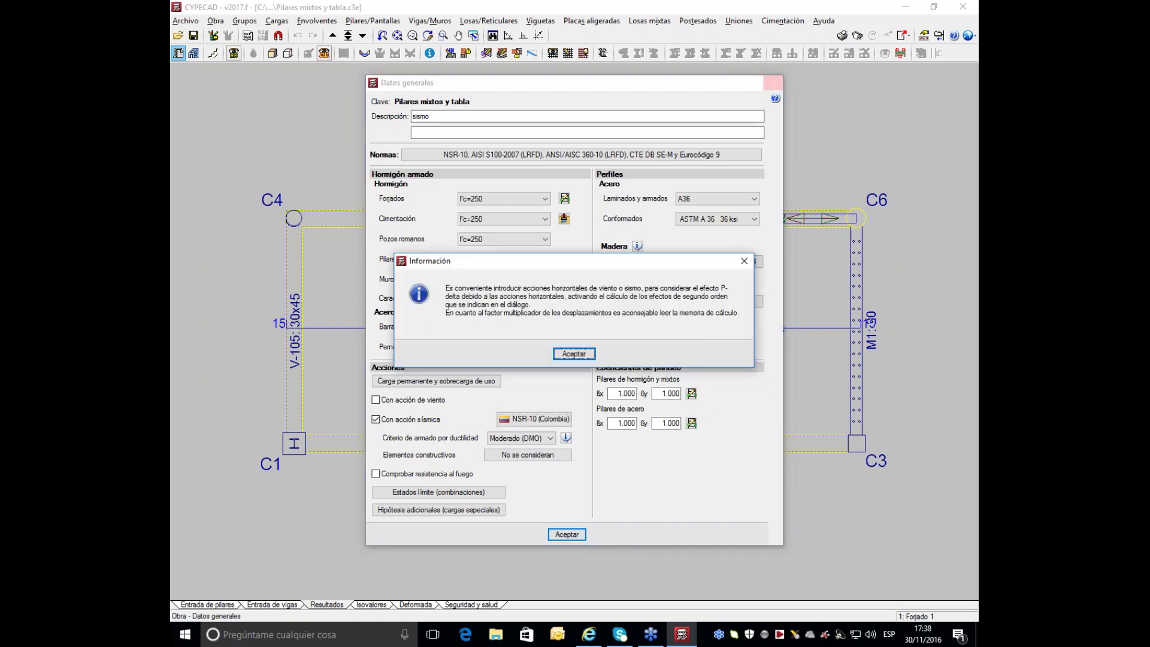
left_click(573, 354)
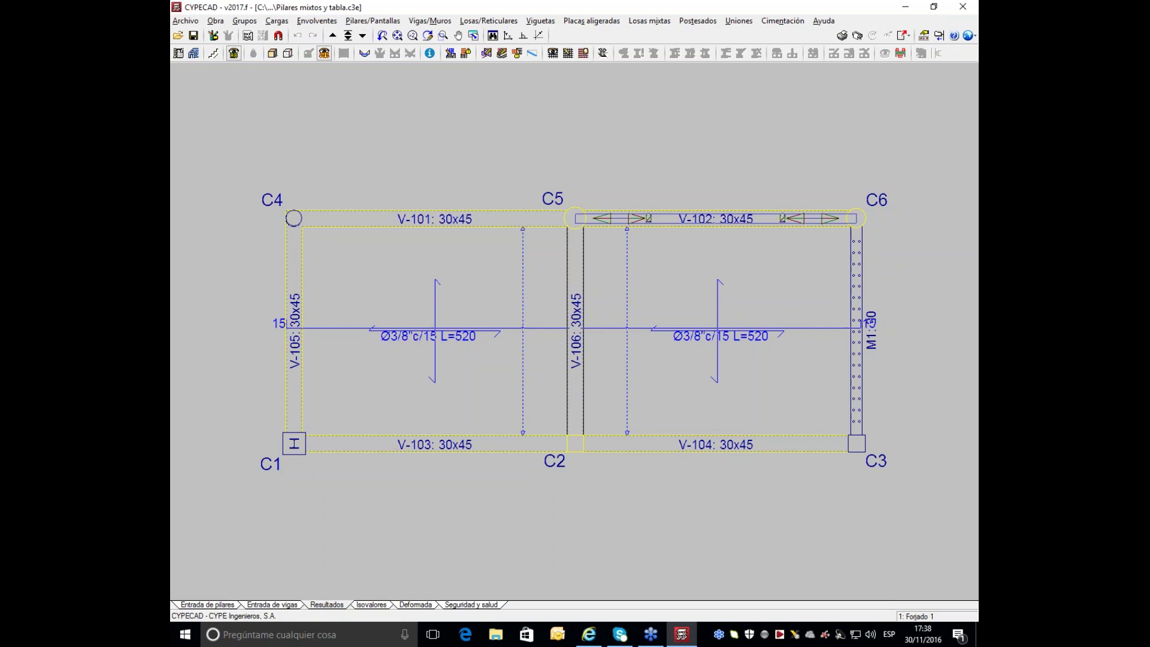
Step: Switch to beam input, open the data for adding V-shaped bracing among the inclined beams, examine its options, and close it
left_click(260, 605)
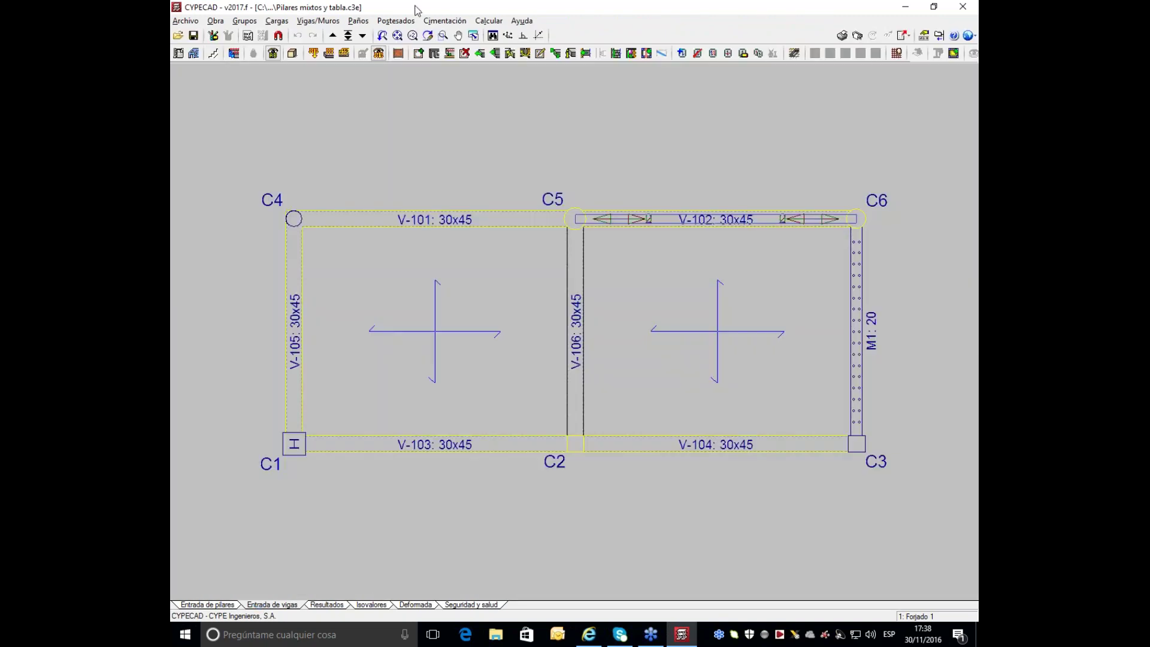
left_click(318, 20)
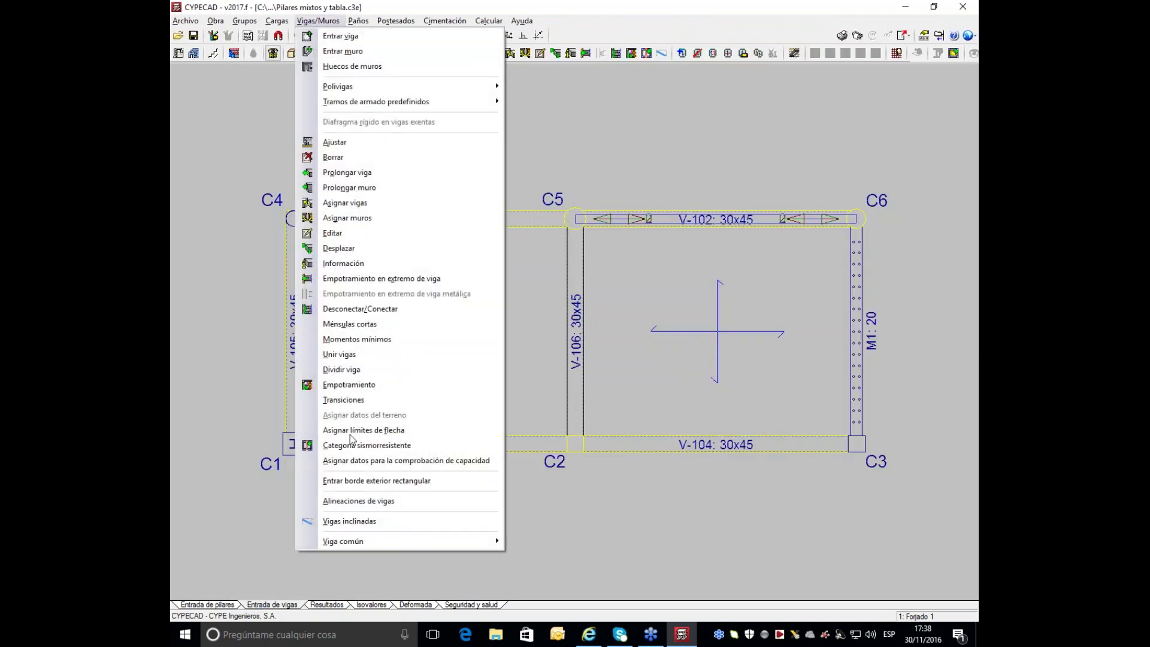
left_click(346, 523)
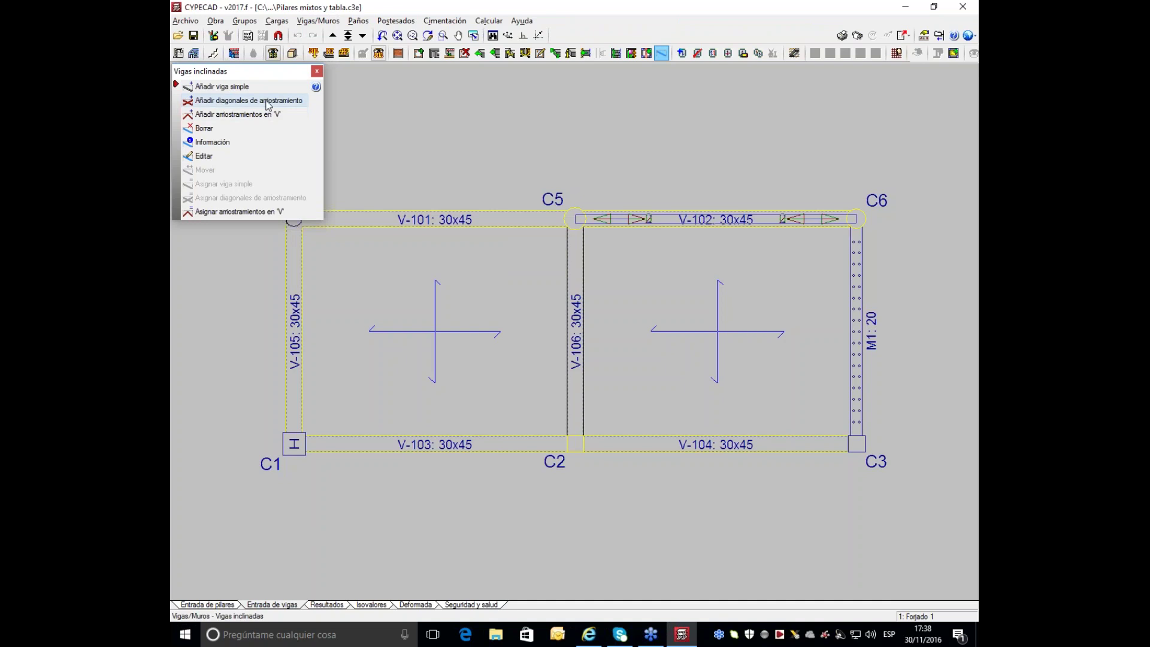
left_click(223, 114)
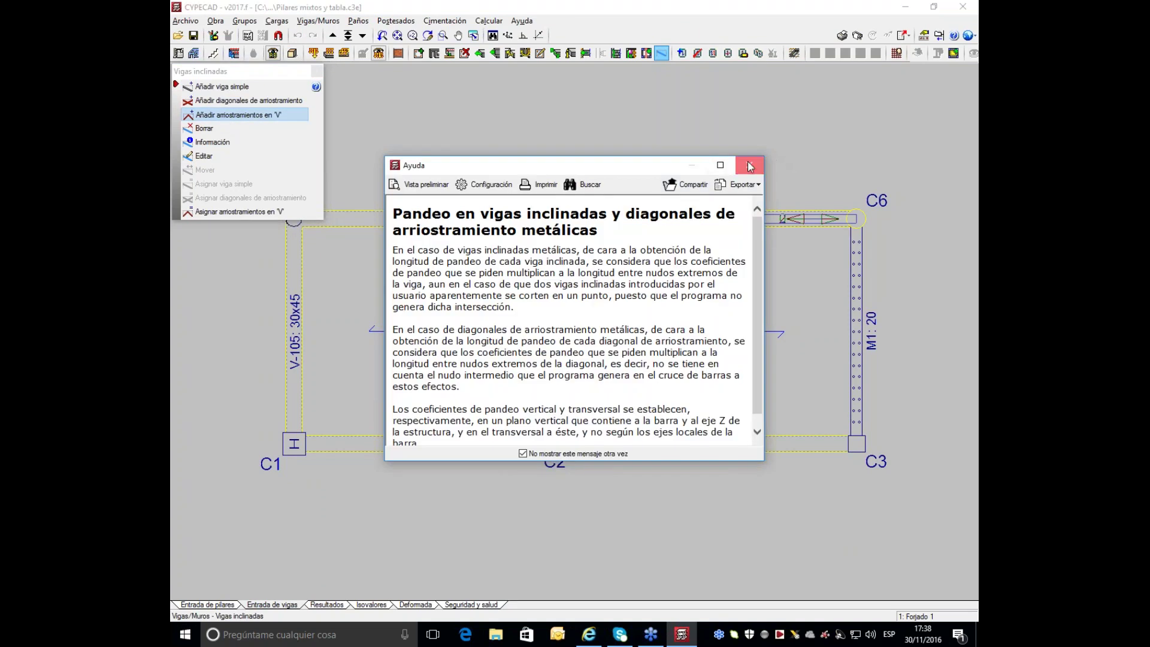
left_click(750, 165)
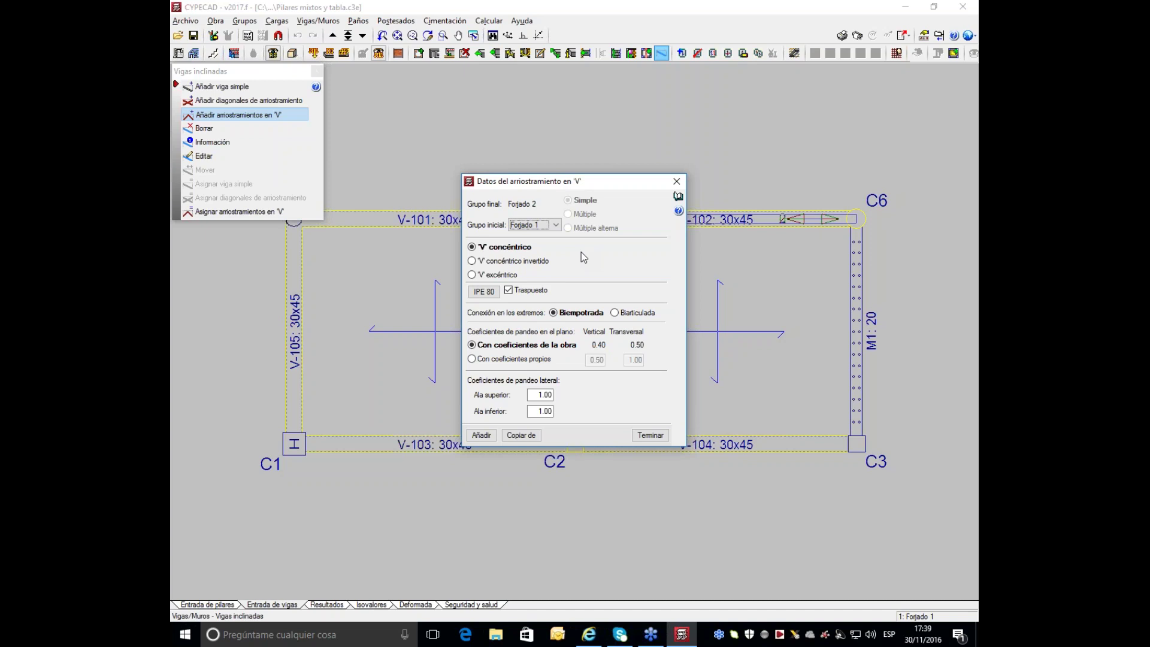
left_click(676, 181)
Step: Open the building's 3D model, examine the V-shaped bracing between the columns on both storeys, and close it
left_click(292, 53)
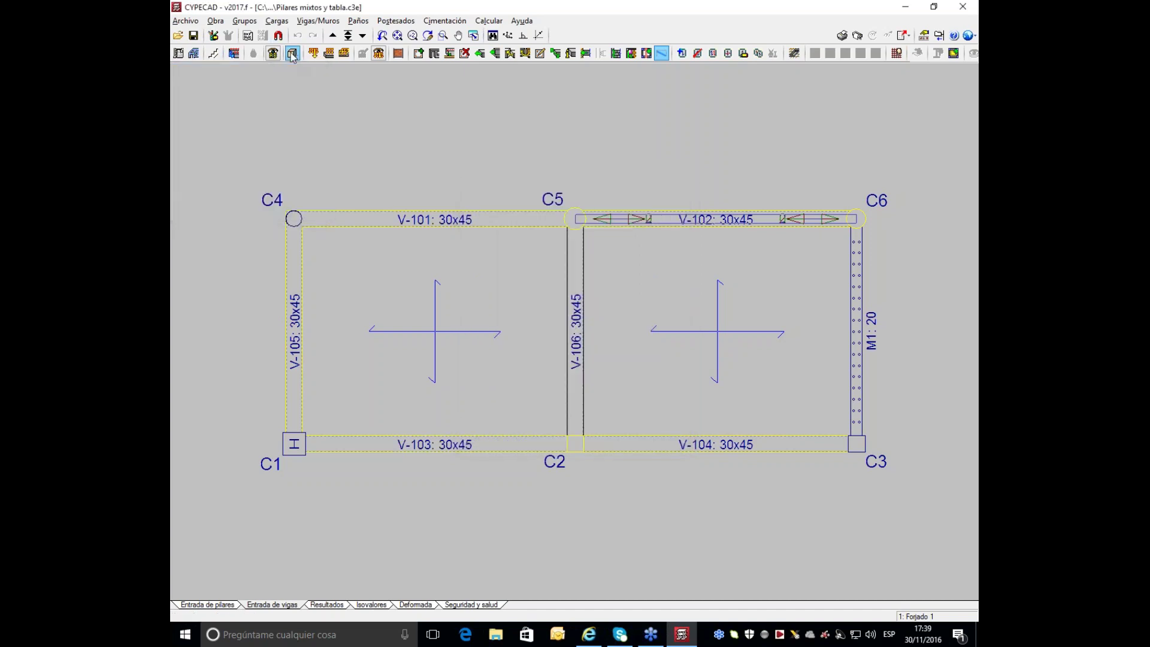
left_click_drag(677, 37, 869, 37)
left_click_drag(913, 67, 922, 68)
scroll(488, 297, "up", 5)
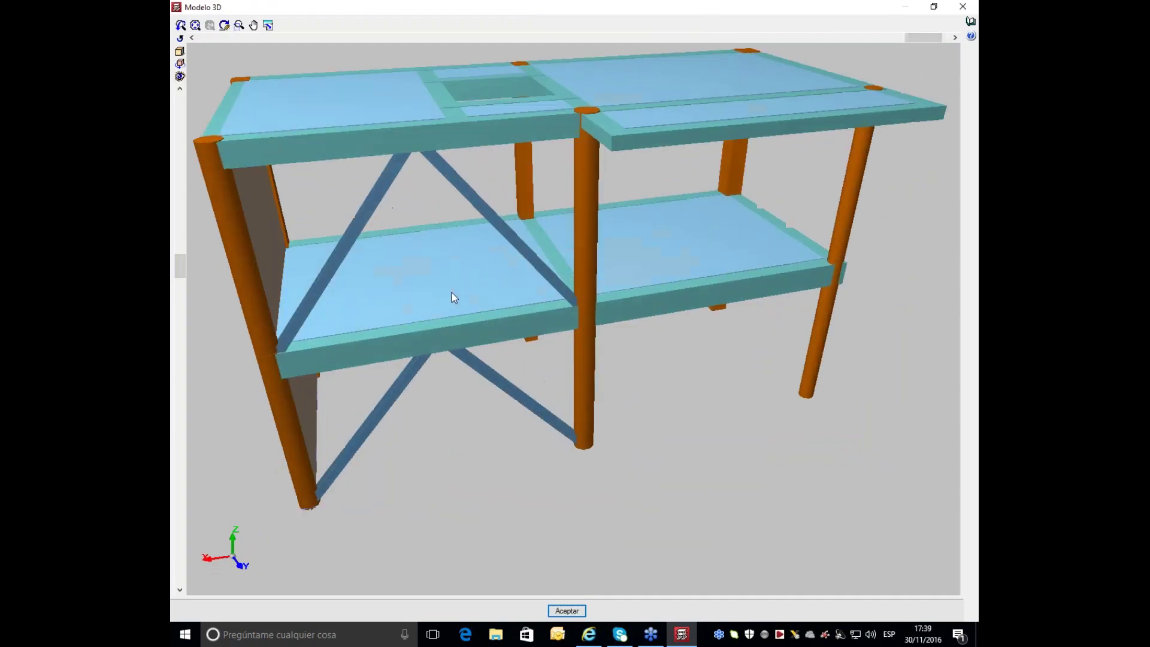
left_click_drag(180, 267, 181, 372)
scroll(292, 350, "up", 5)
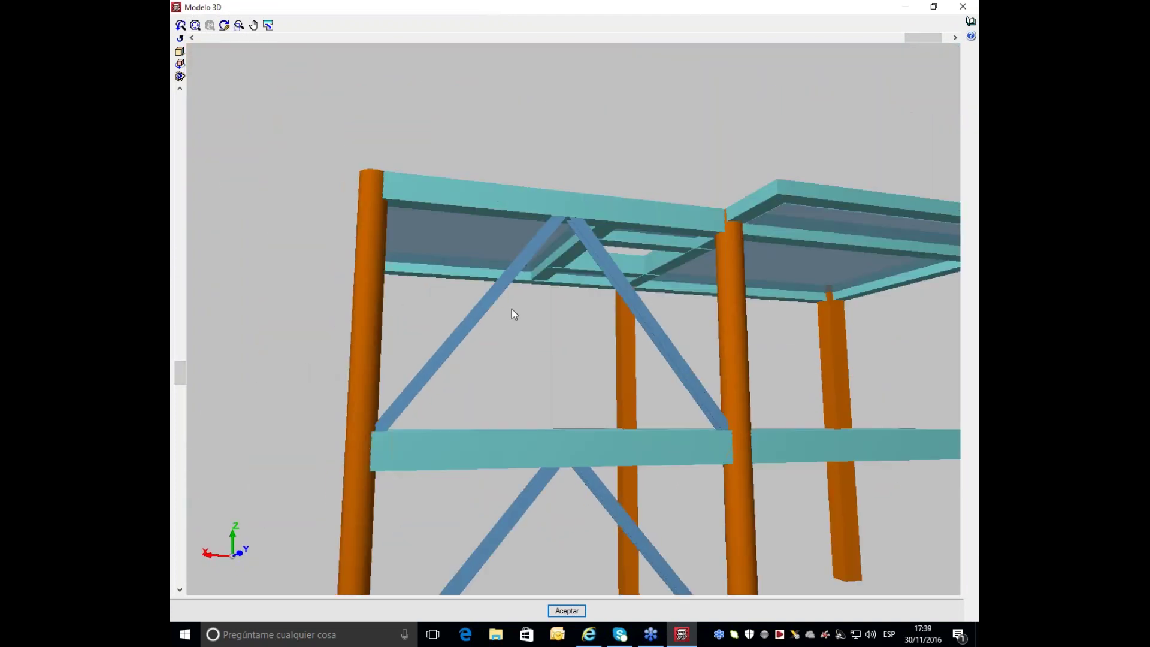
middle_click_drag(552, 293, 589, 141)
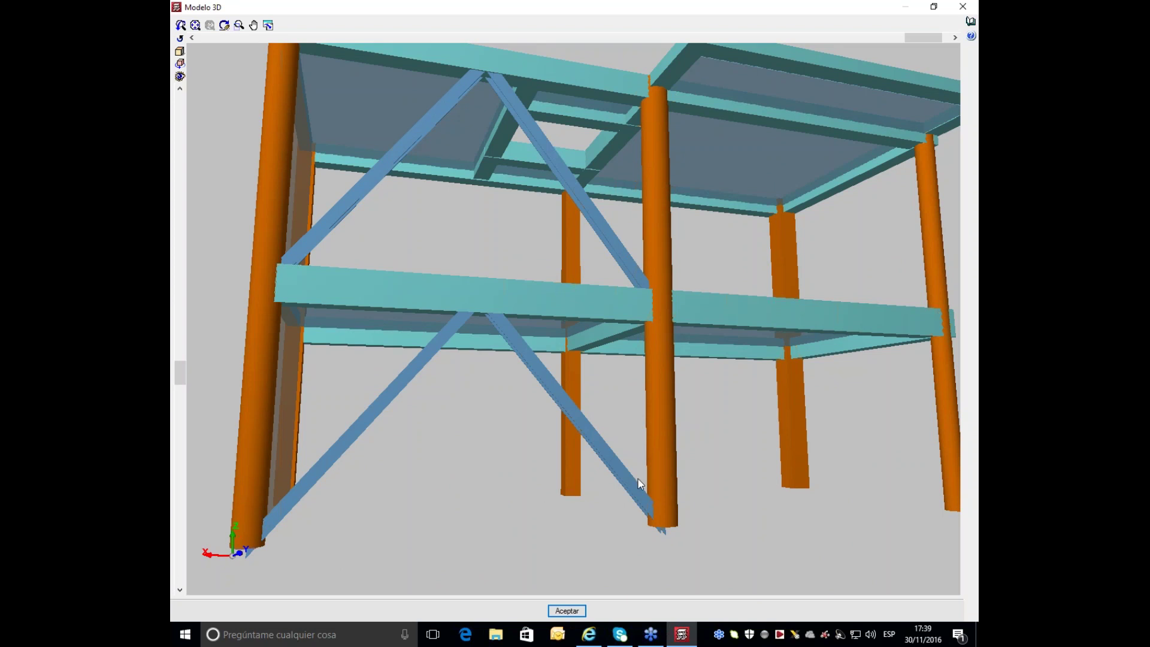
left_click(962, 7)
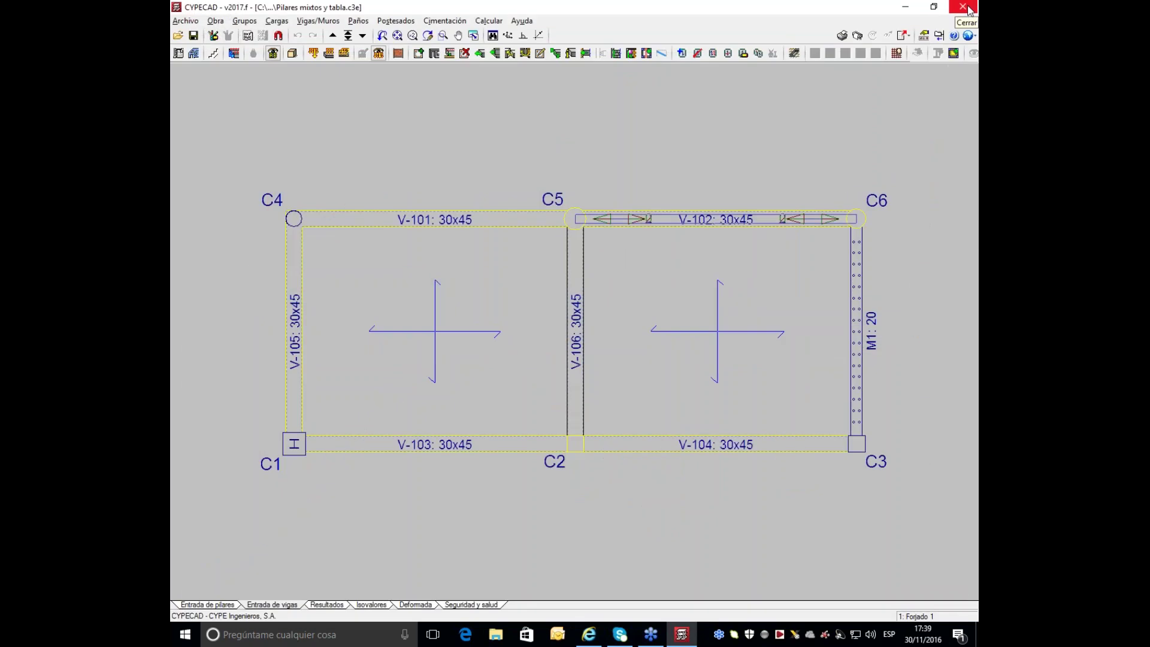
Step: Open the ElementosMadera project saved in version 2017.e, keeping a backup copy, and close its calculation error report
left_click(195, 23)
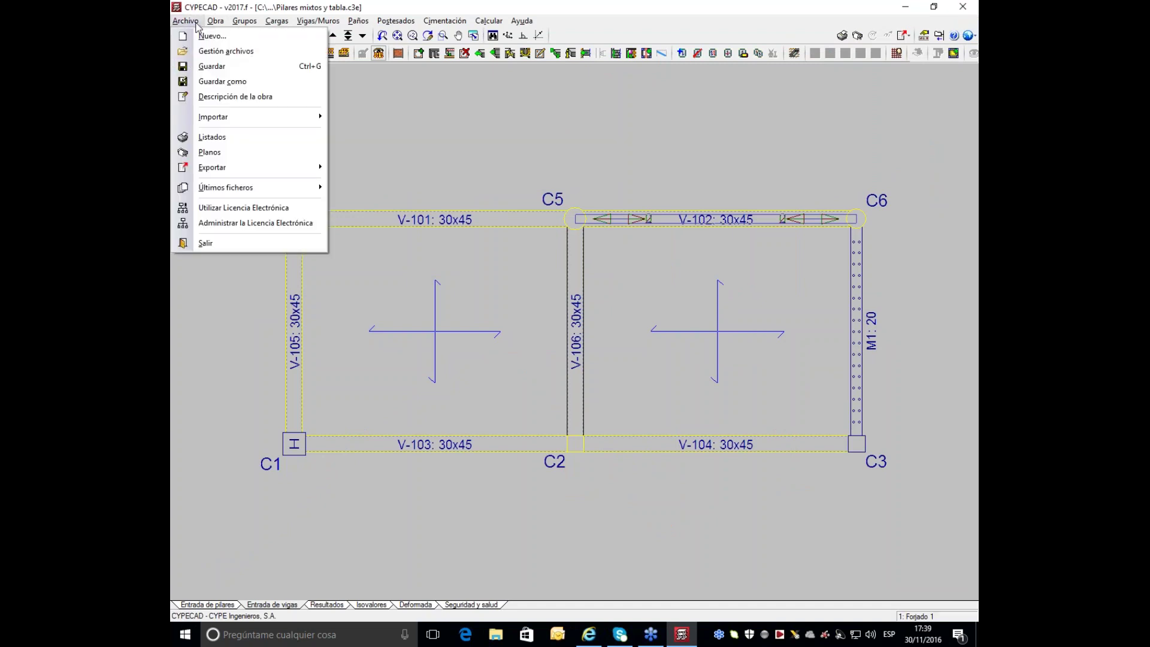
left_click(195, 53)
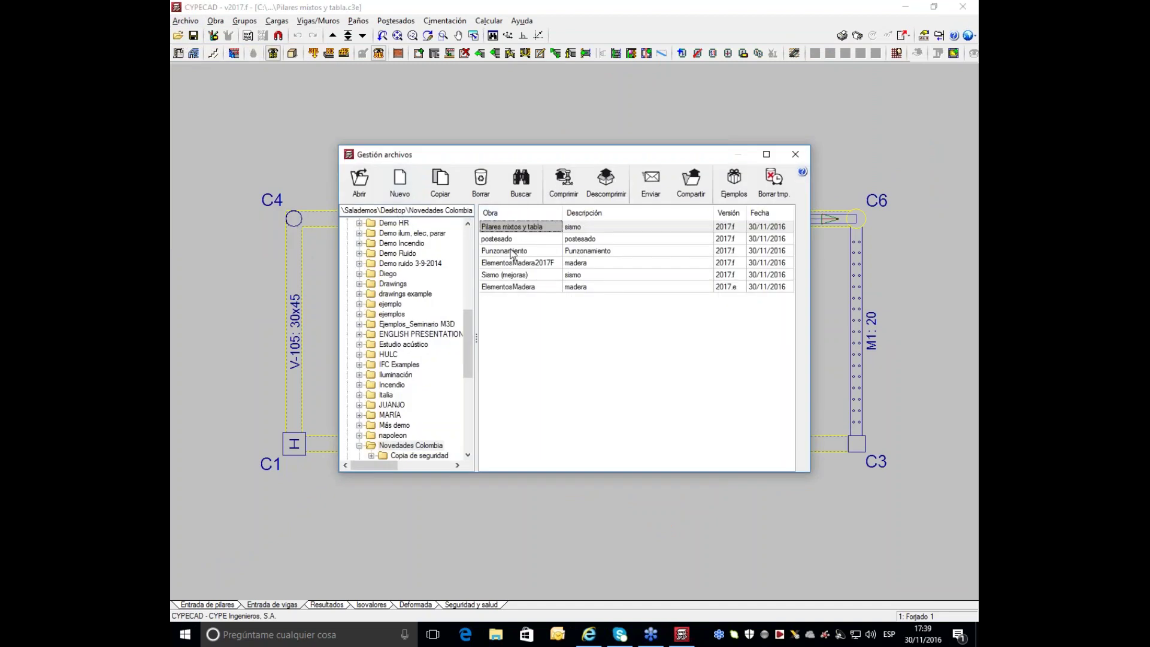
left_click(509, 289)
double_click(509, 288)
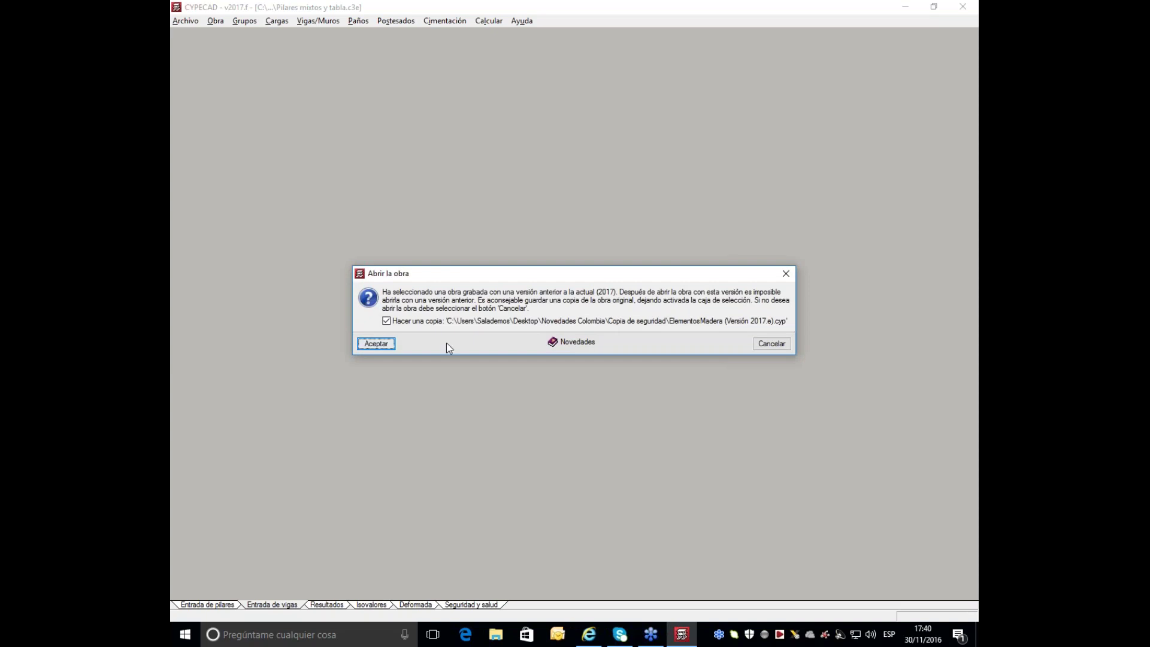
left_click(392, 342)
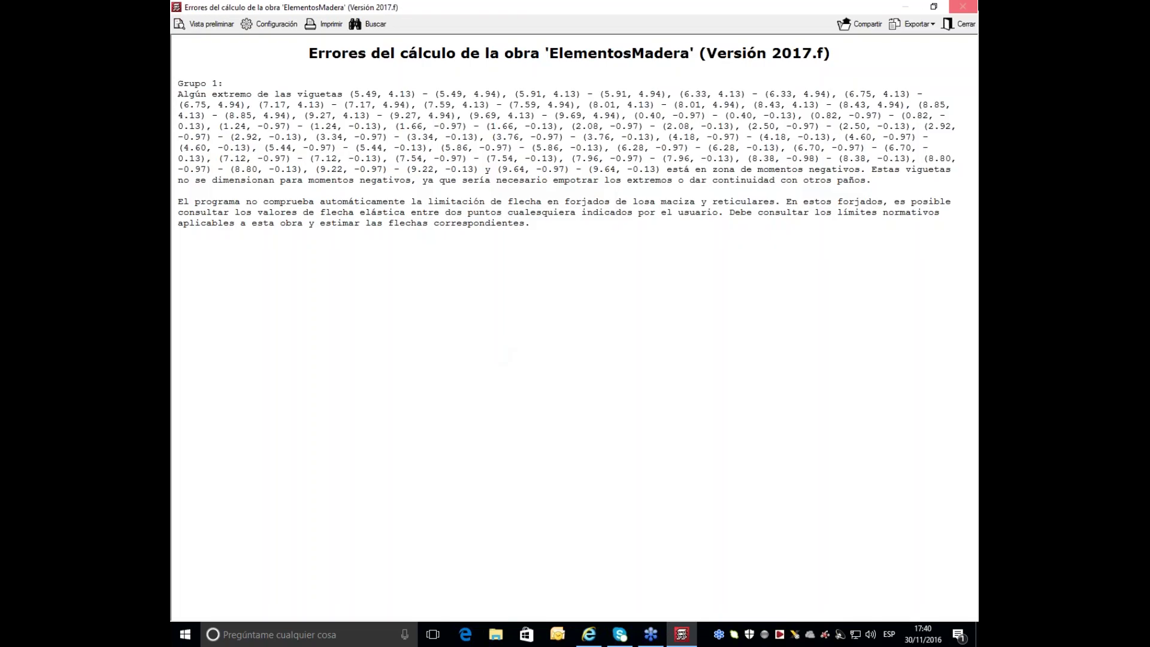
left_click(962, 6)
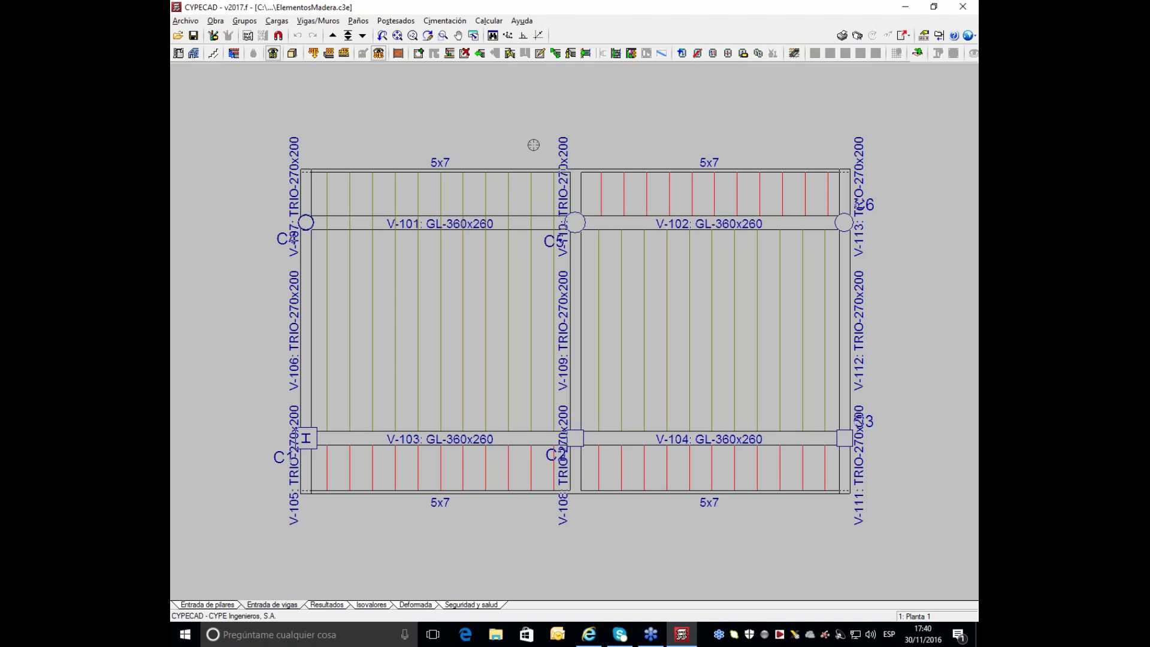
Step: In the project's general data, set the timber code to ANSI/AWC NDS-2015 (ASD) and accept losing the calculated results
left_click(216, 21)
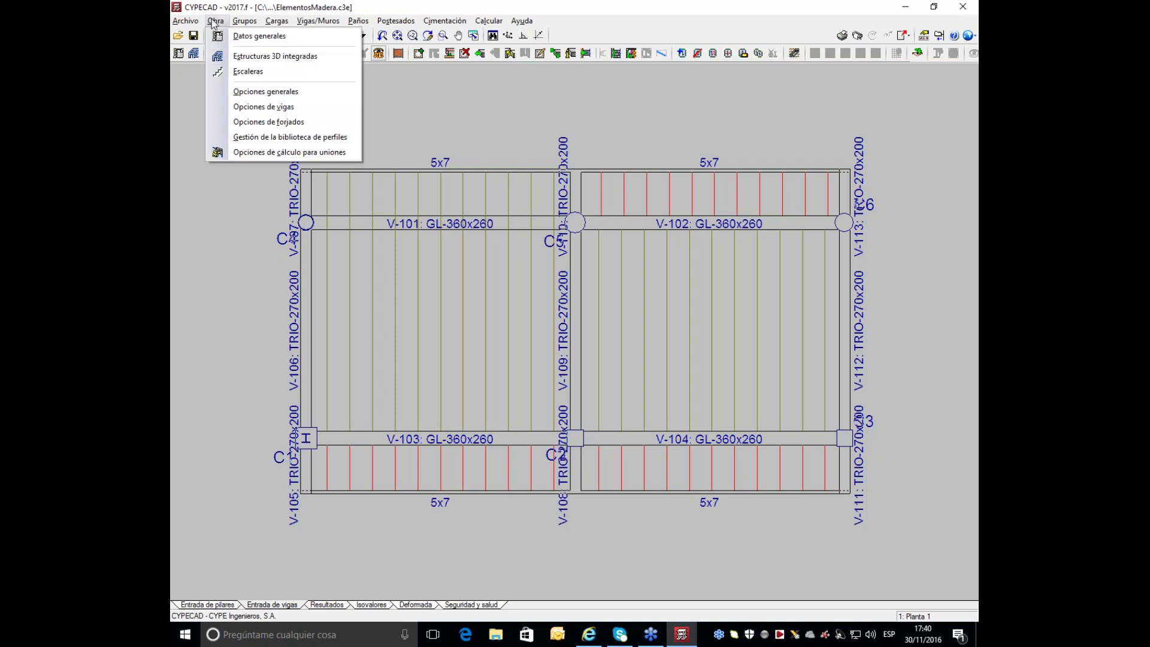
left_click(259, 36)
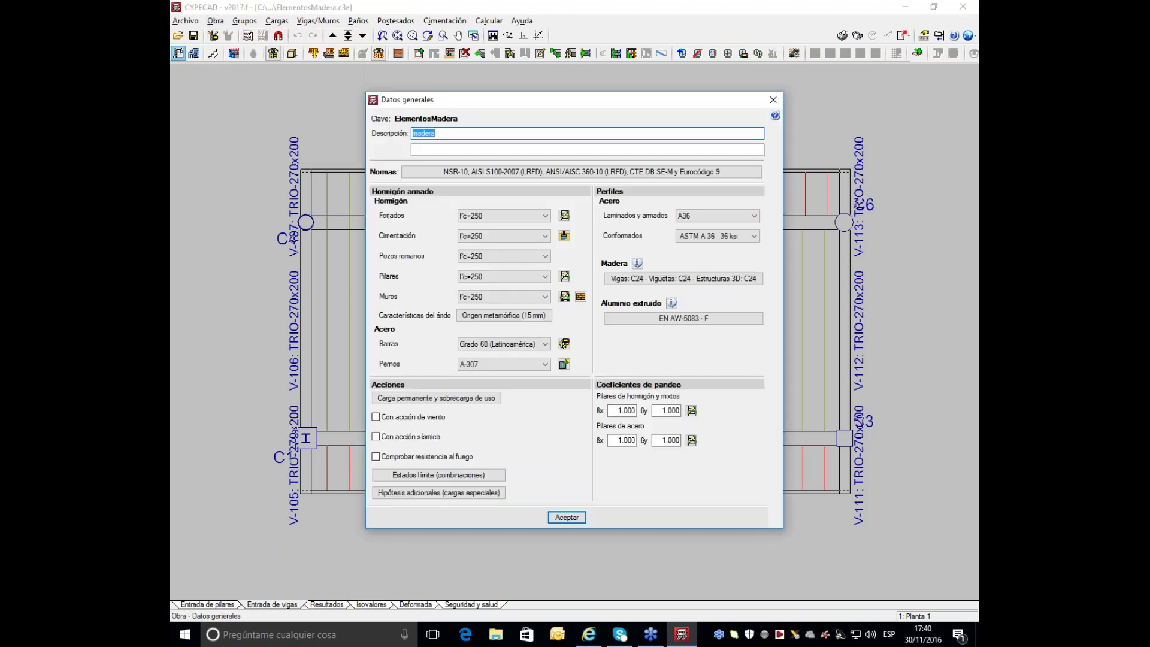
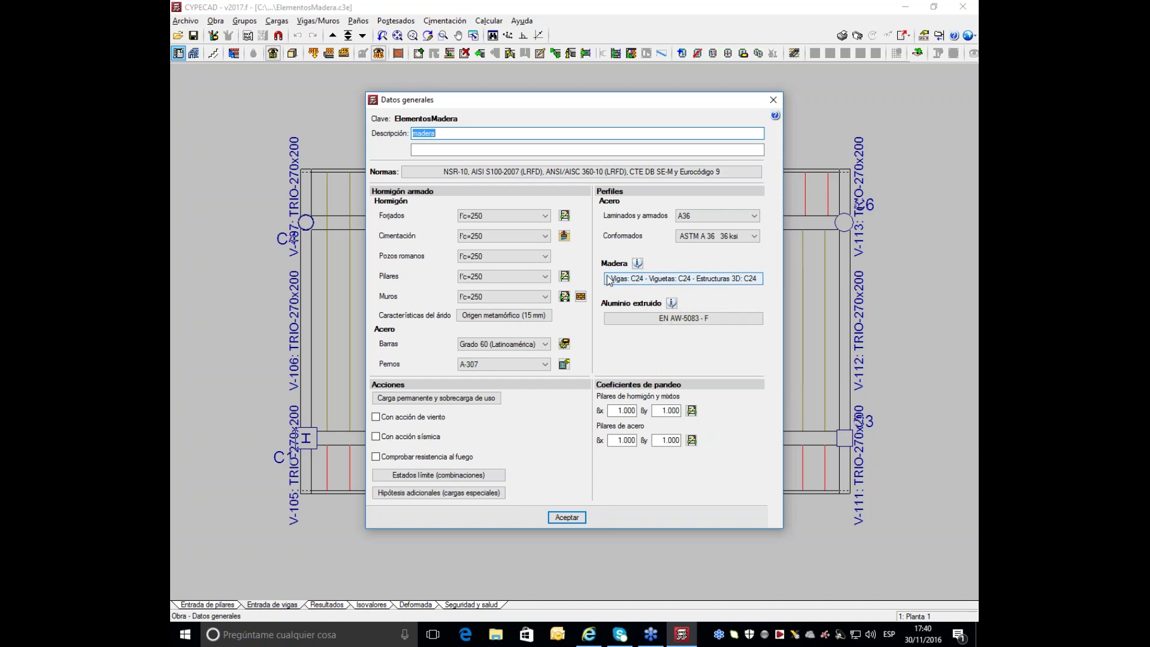
mouse_move(609, 280)
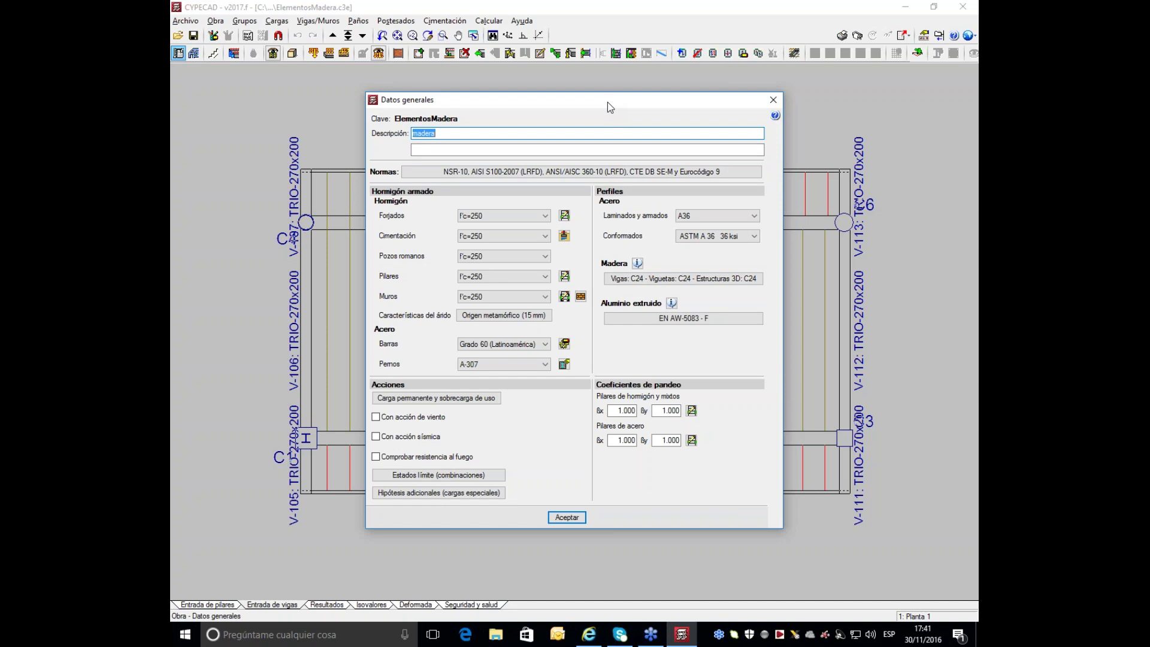
left_click_drag(607, 102, 698, 141)
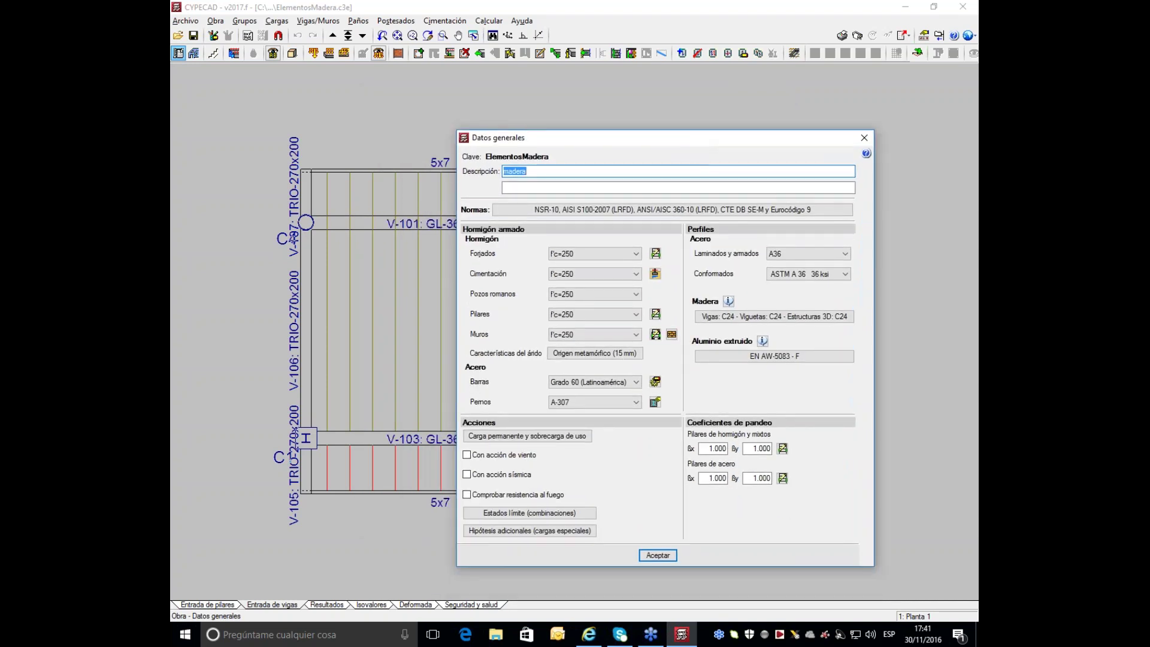
left_click(651, 213)
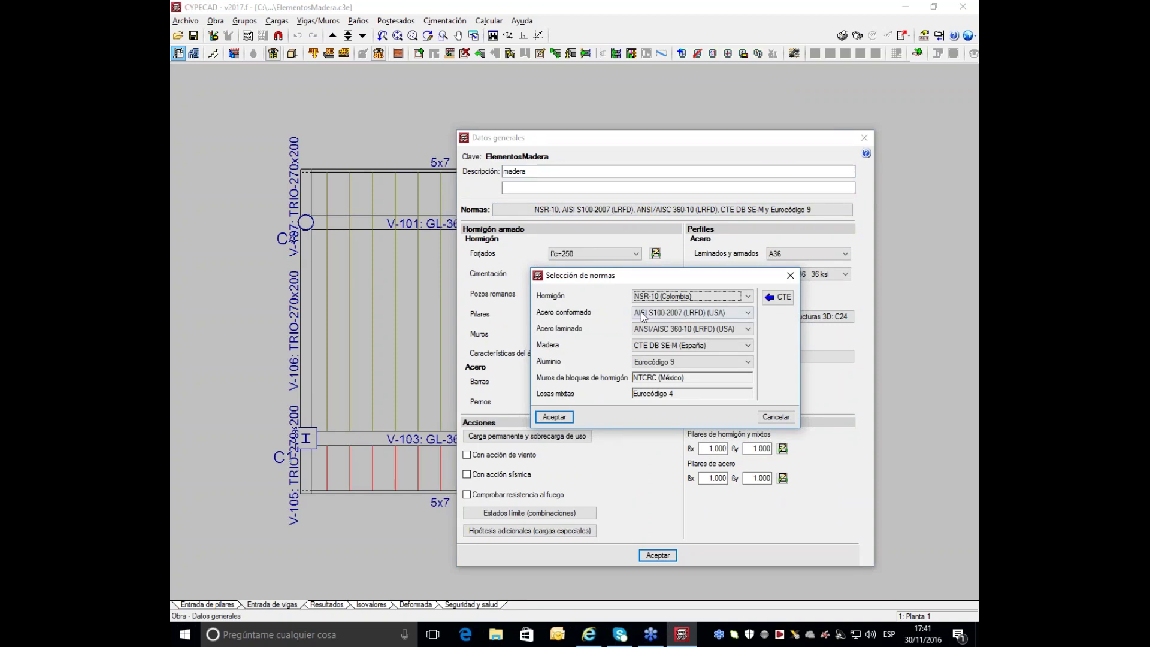
left_click(680, 346)
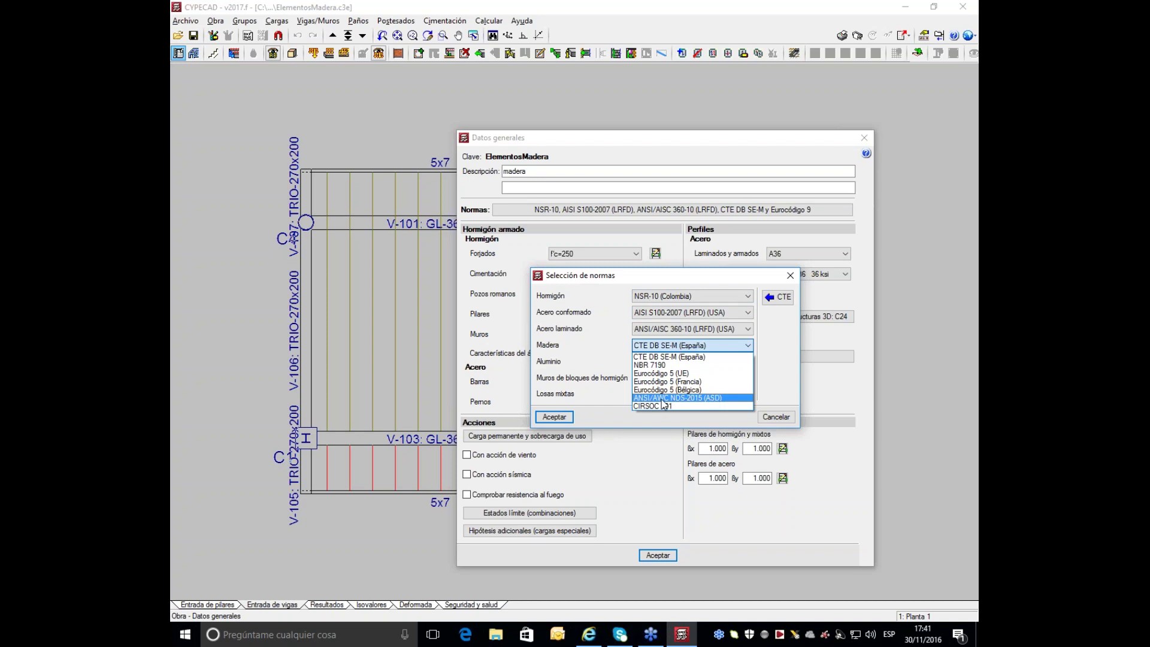
left_click(696, 398)
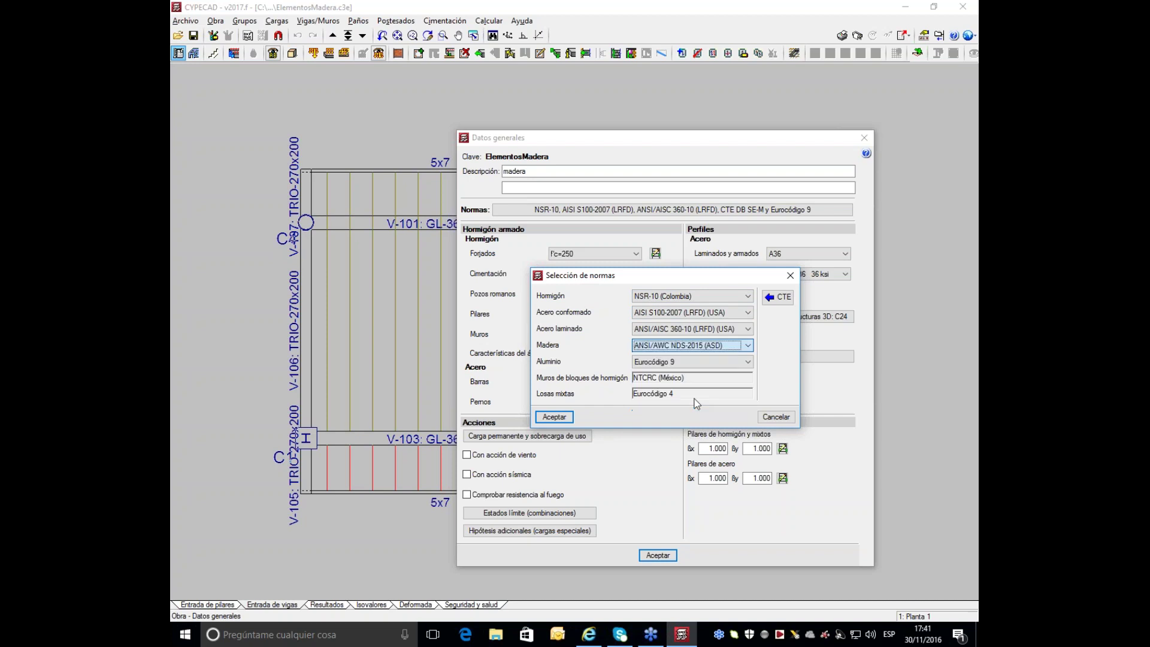
left_click(554, 418)
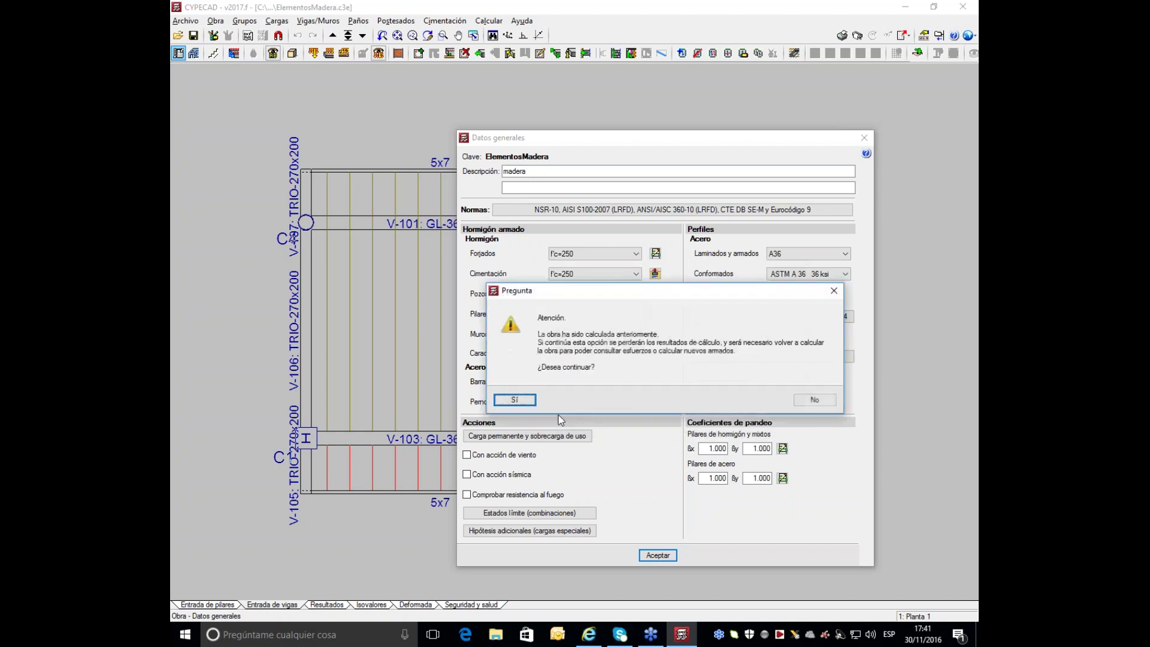
left_click(523, 404)
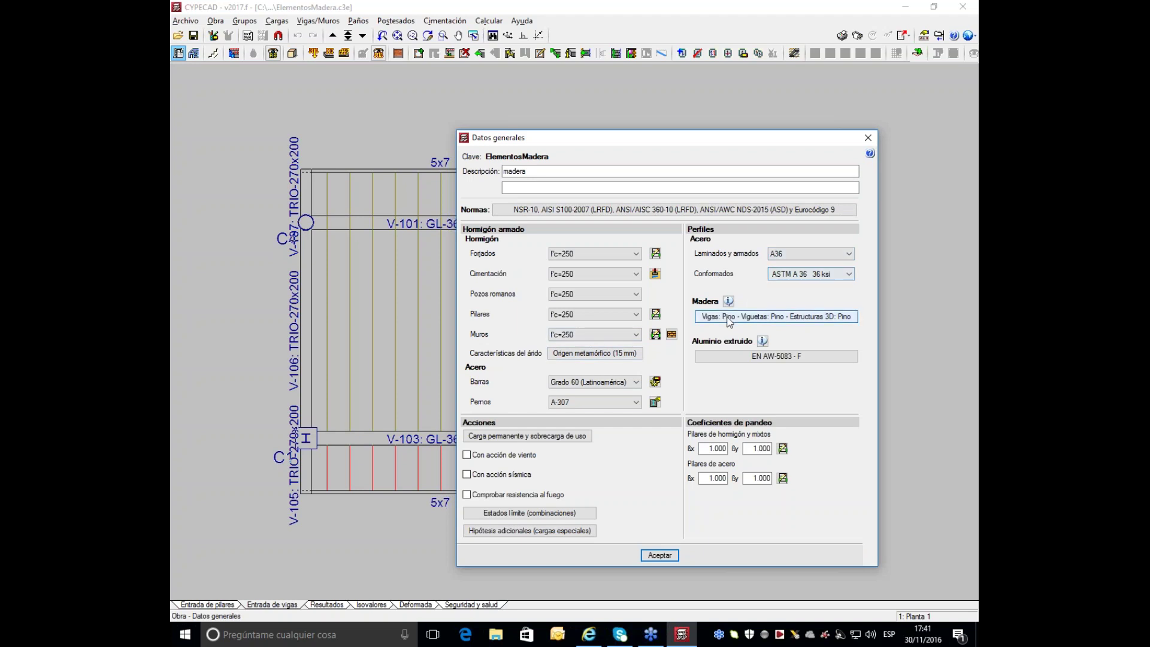
Step: Create a sawn timber type named OlmoBola in the wood library with the default properties and assign it to the beams
left_click(746, 319)
left_click_drag(686, 131, 526, 103)
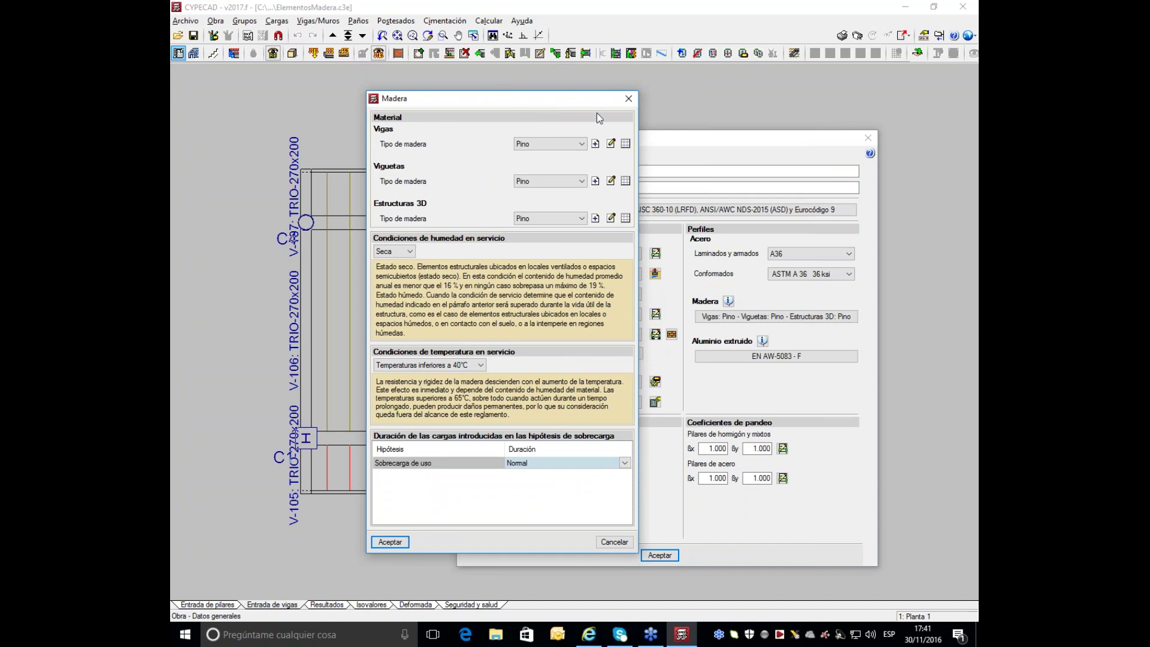
left_click(625, 144)
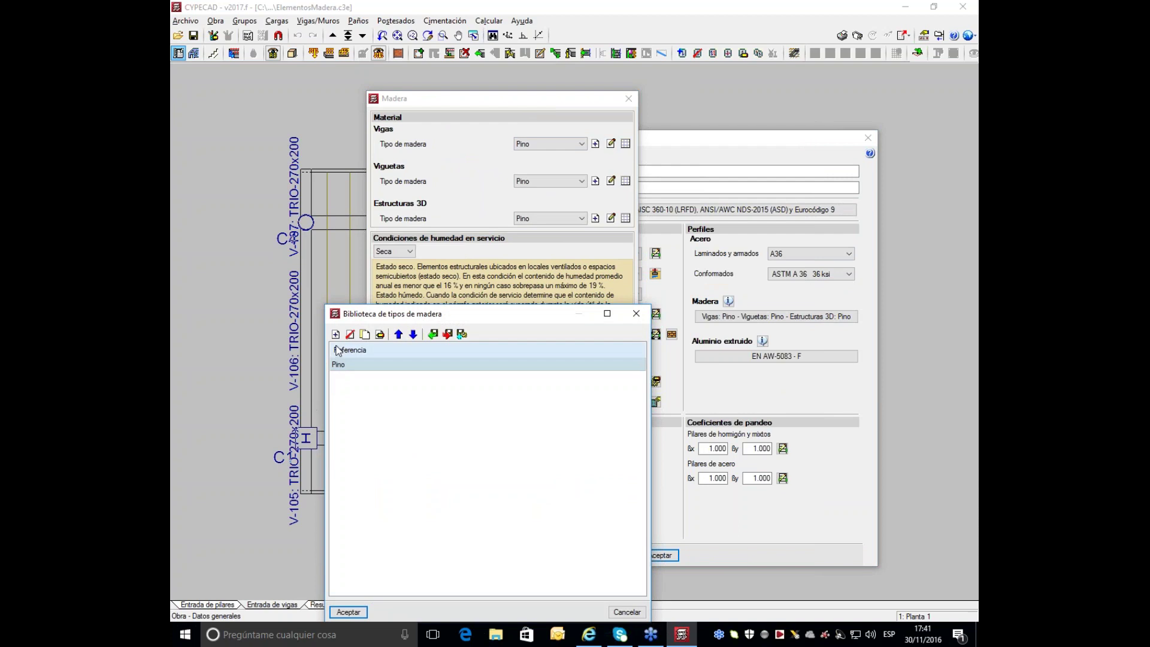
left_click(336, 333)
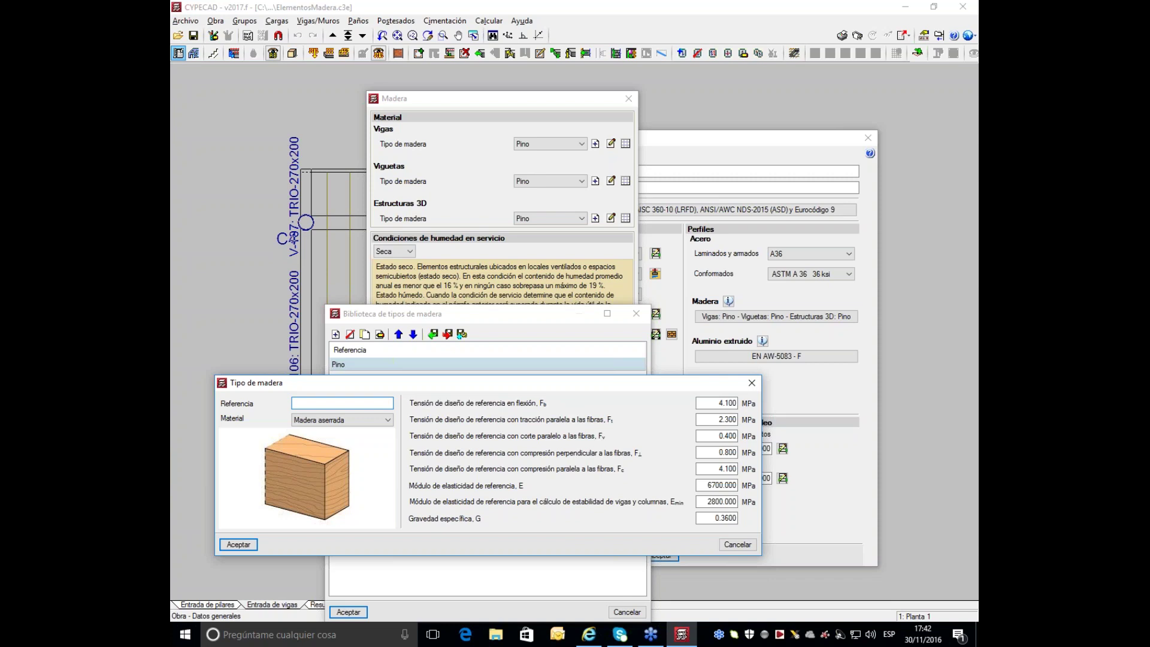
left_click_drag(334, 383, 380, 413)
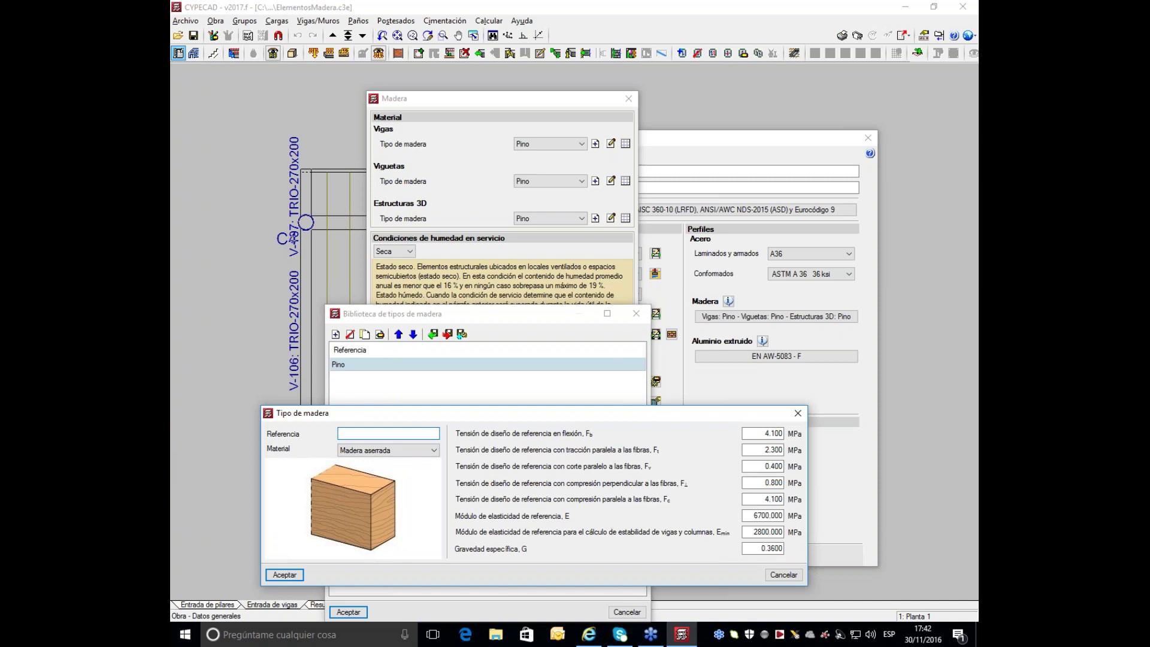
type("O")
key("BackSpace")
key("BackSpace")
type("Olm")
key("BackSpace")
type("oBola")
left_click(284, 575)
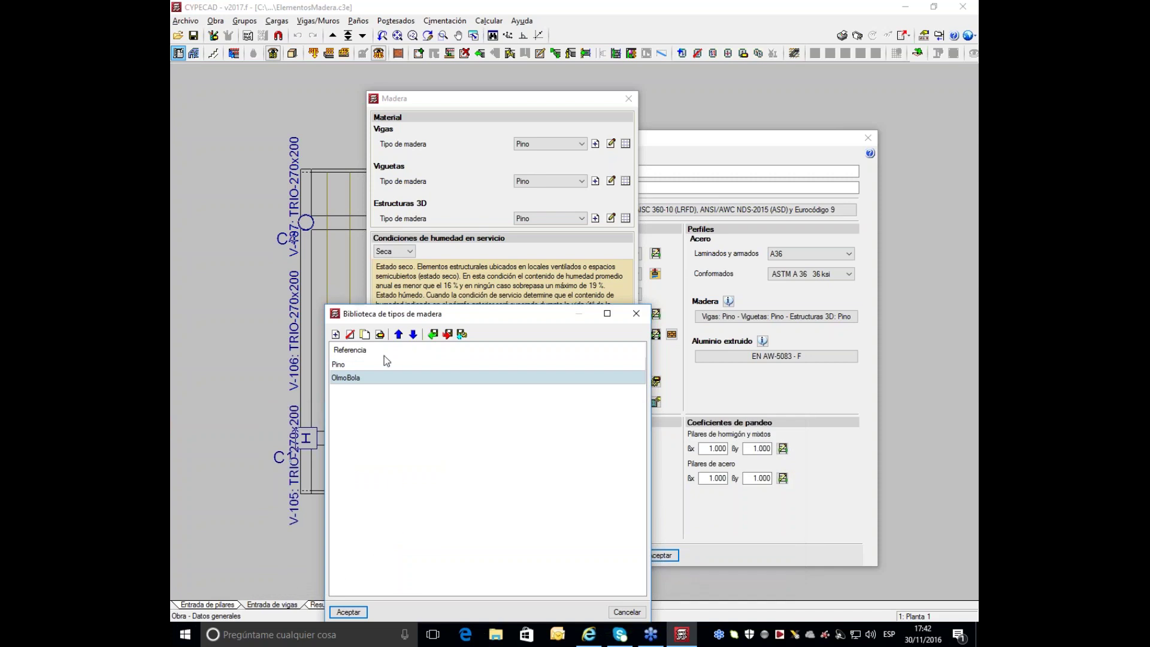
left_click(348, 611)
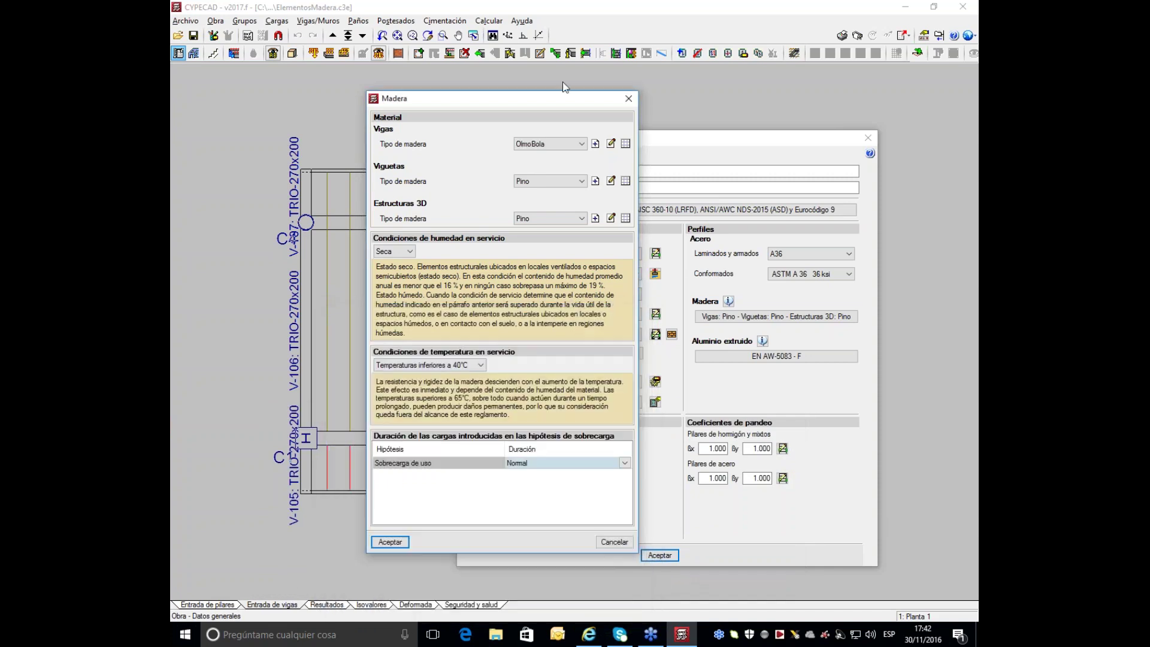
Step: Assign OlmoBola wood to the joists and 3D structures, and accept the timber settings and the general data
left_click(579, 182)
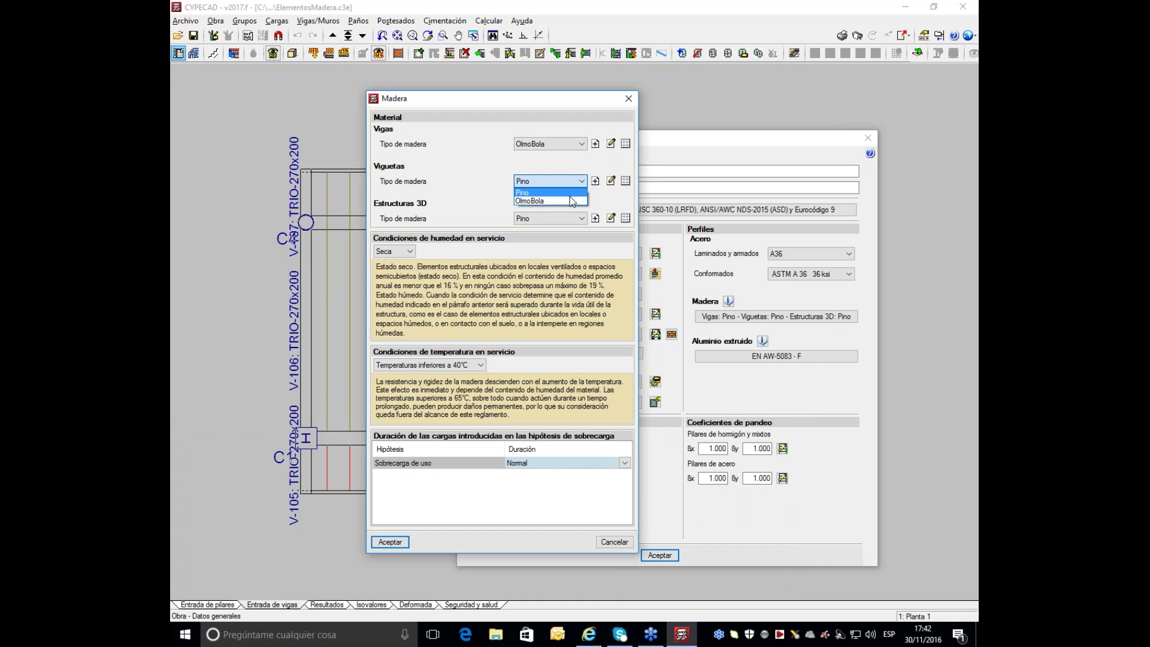
left_click(570, 200)
left_click(572, 218)
left_click(572, 238)
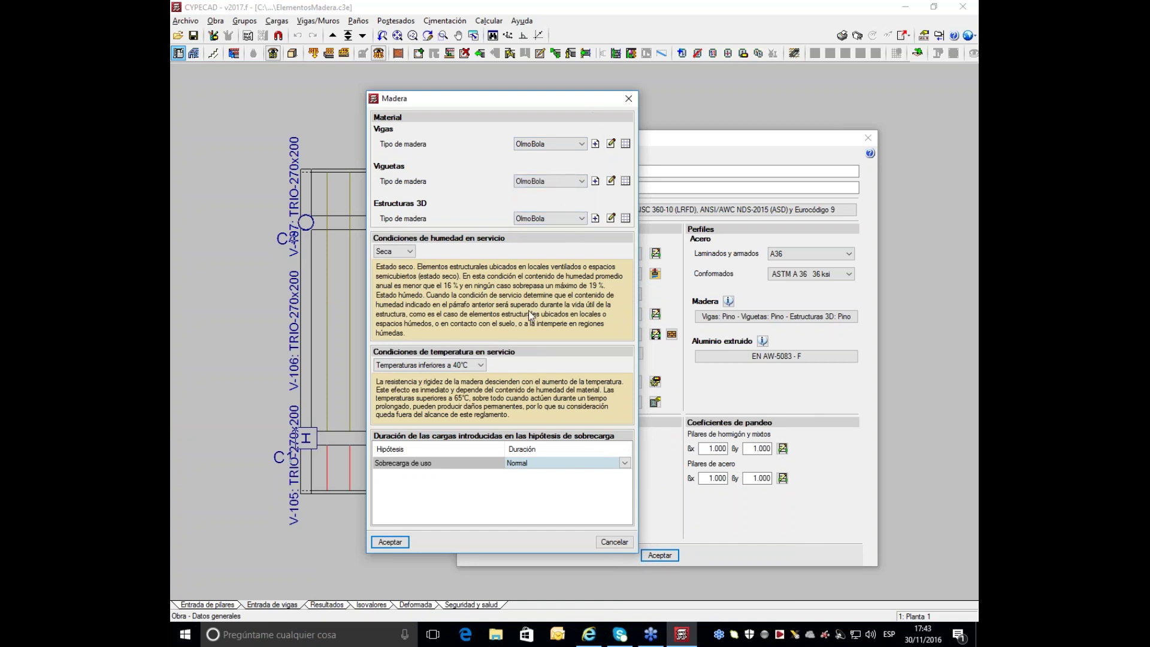
left_click(390, 542)
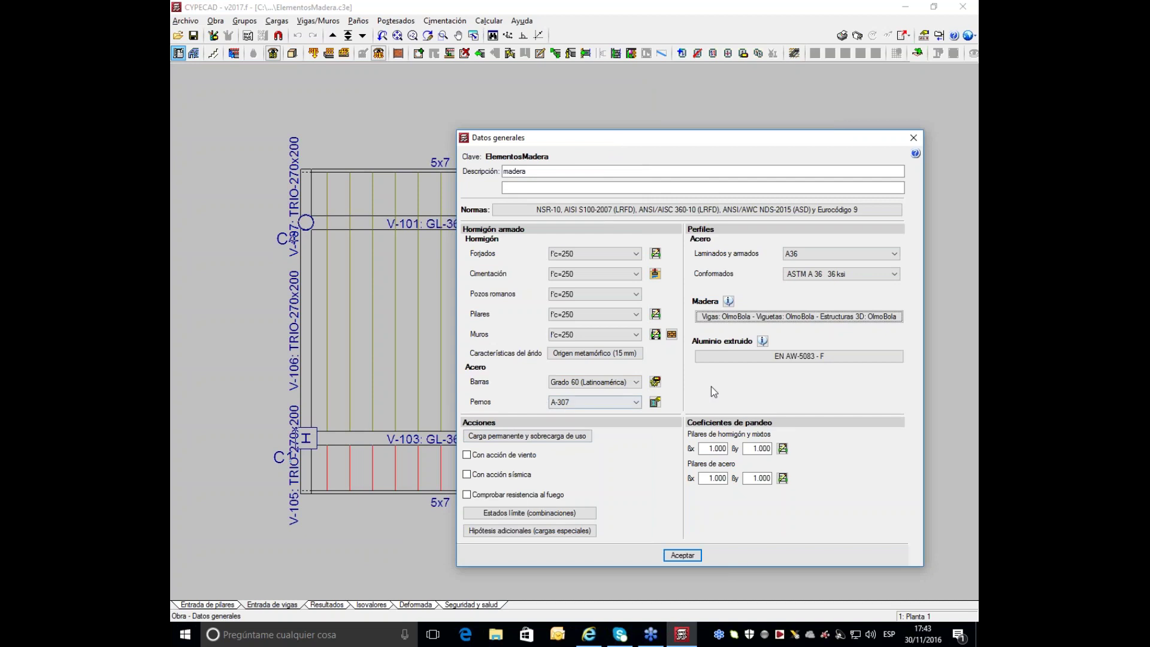
left_click(687, 554)
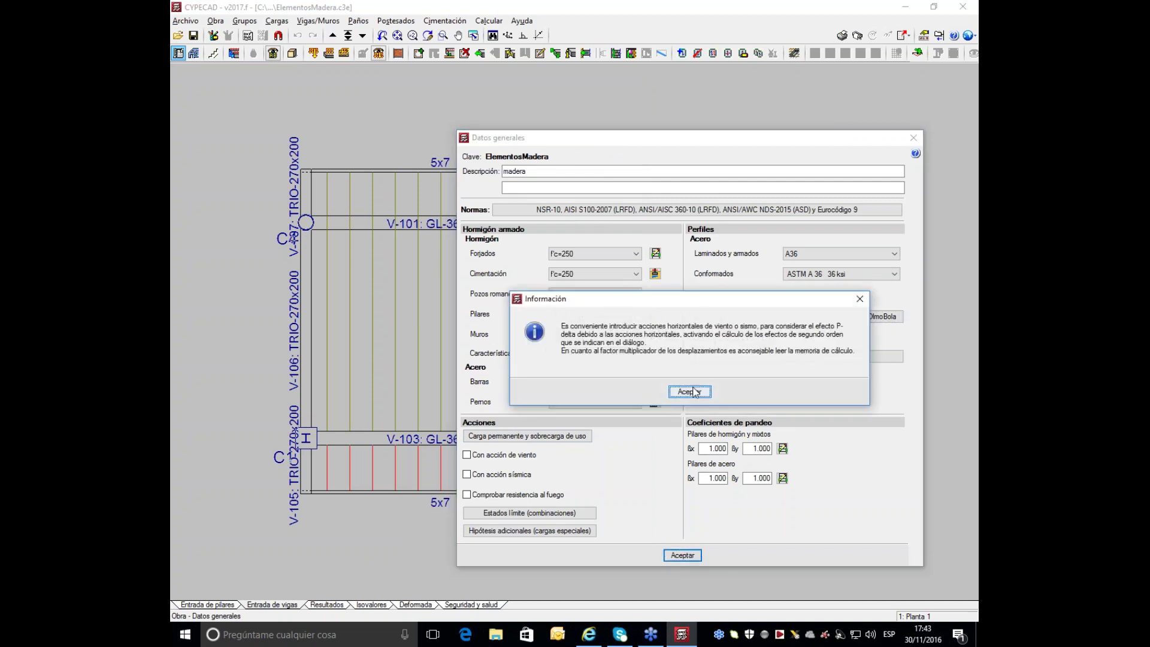
left_click(688, 392)
left_click(557, 448)
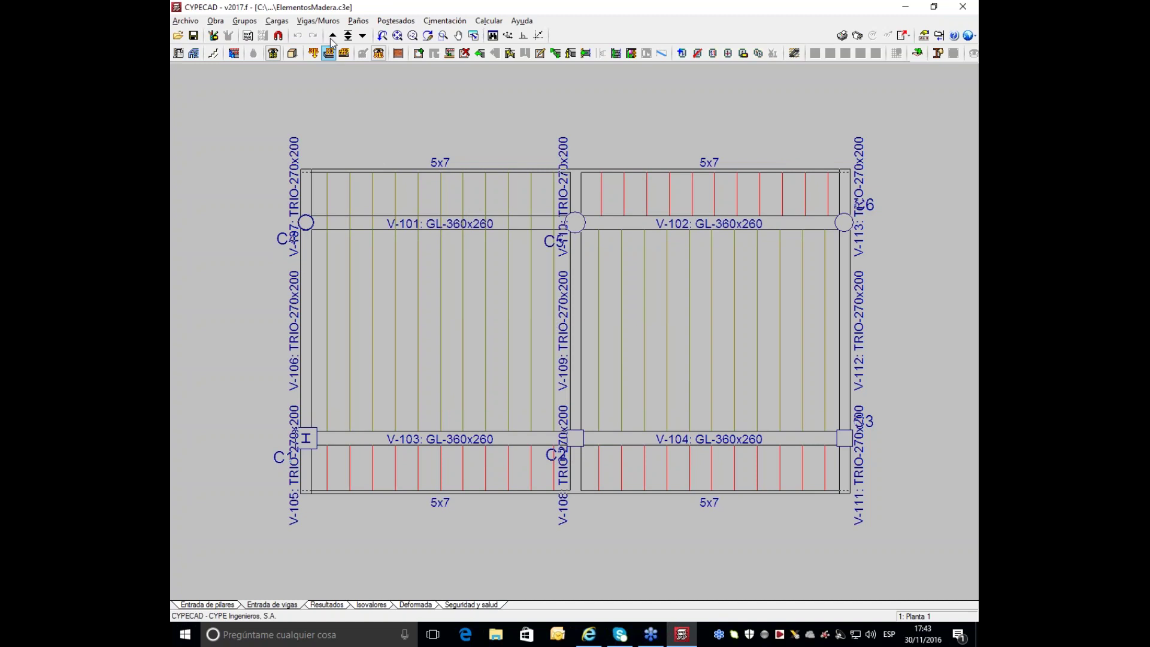
Step: Start entering a new beam, choose the timber family and open its profile selection
left_click(340, 21)
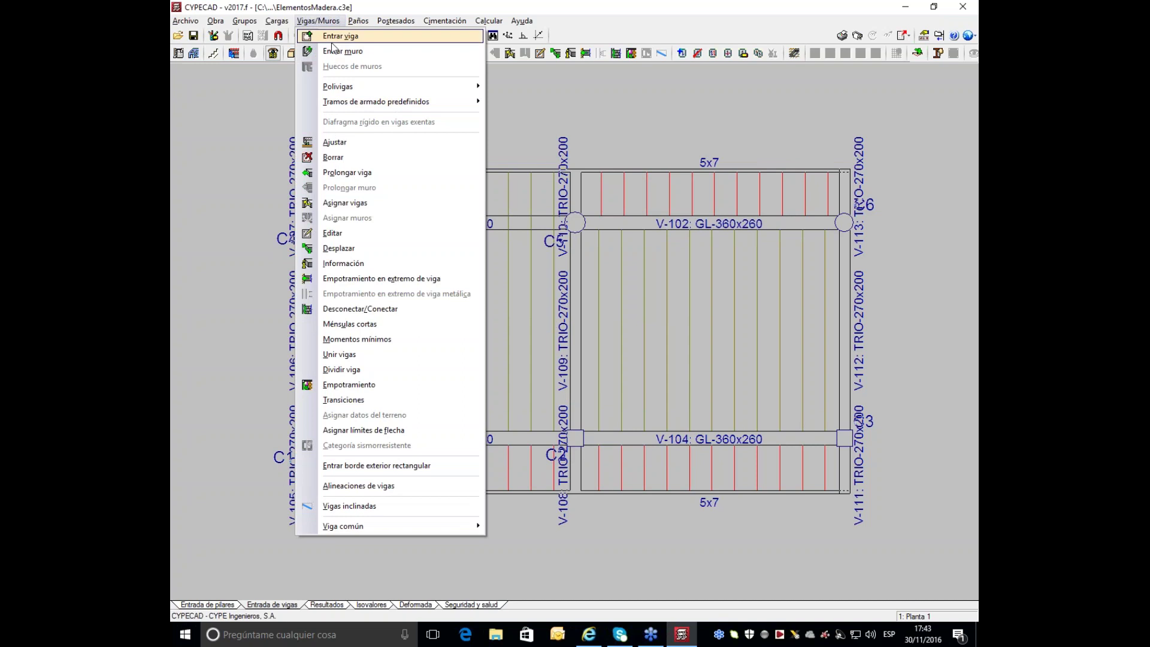
left_click(333, 37)
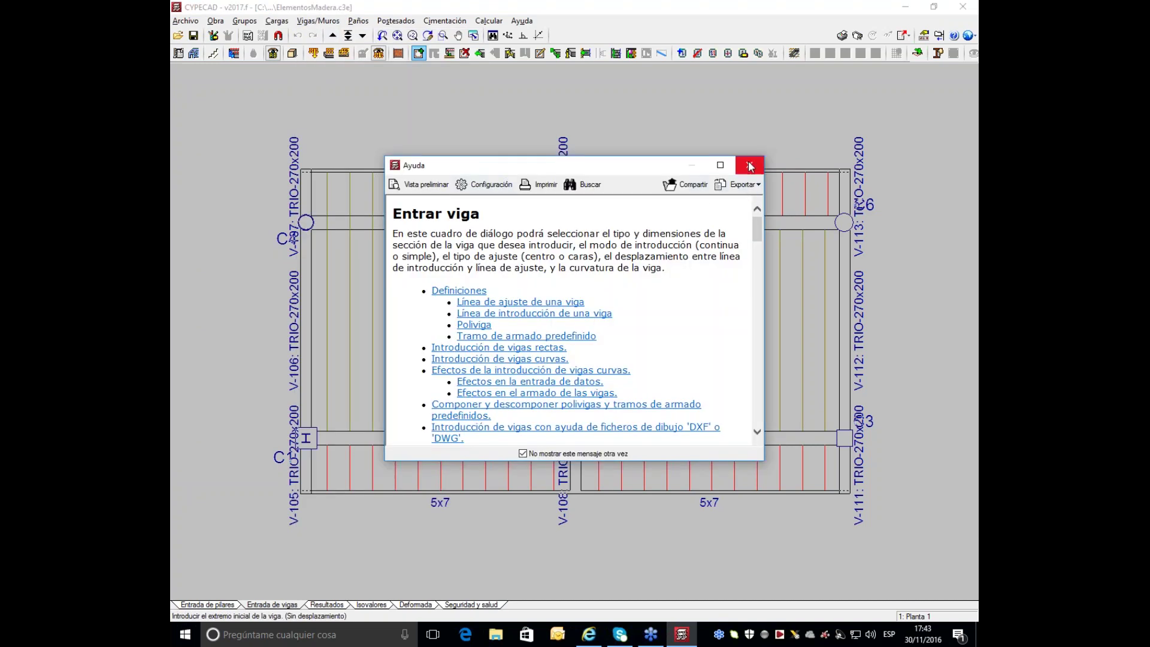
left_click(749, 160)
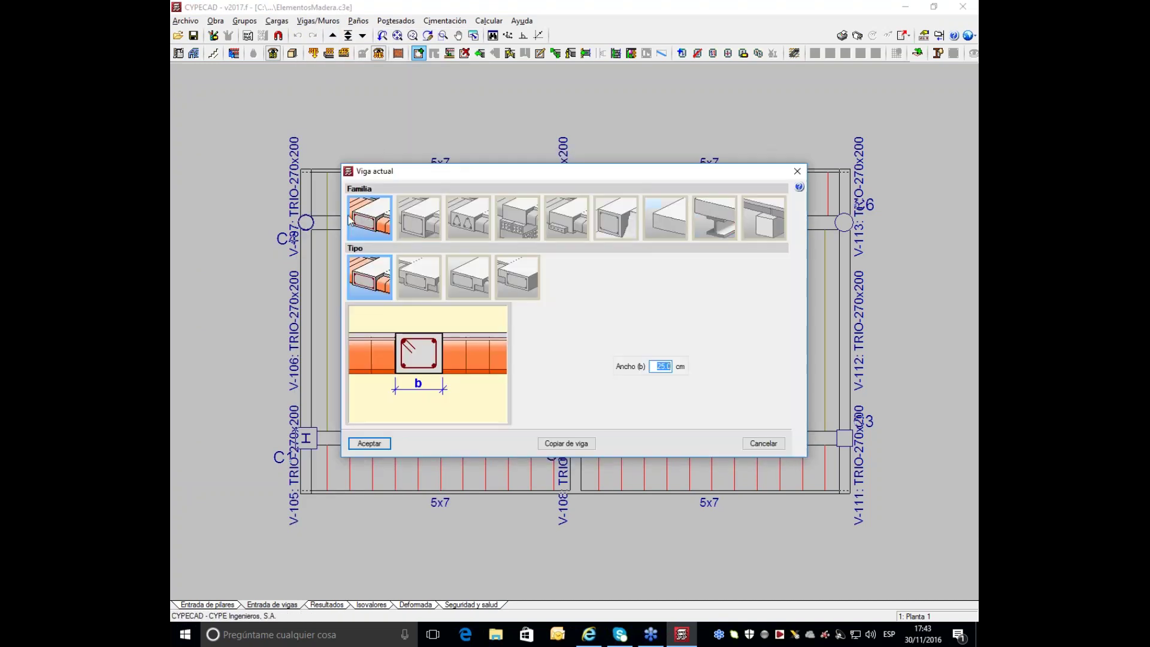
left_click(764, 219)
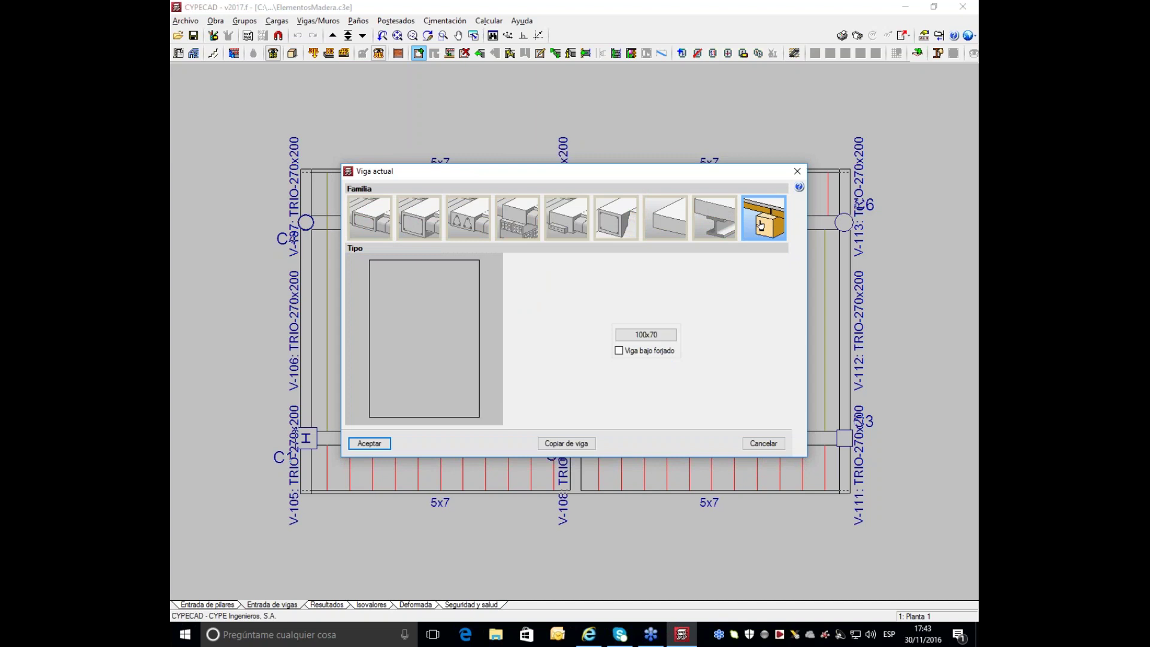
left_click(649, 333)
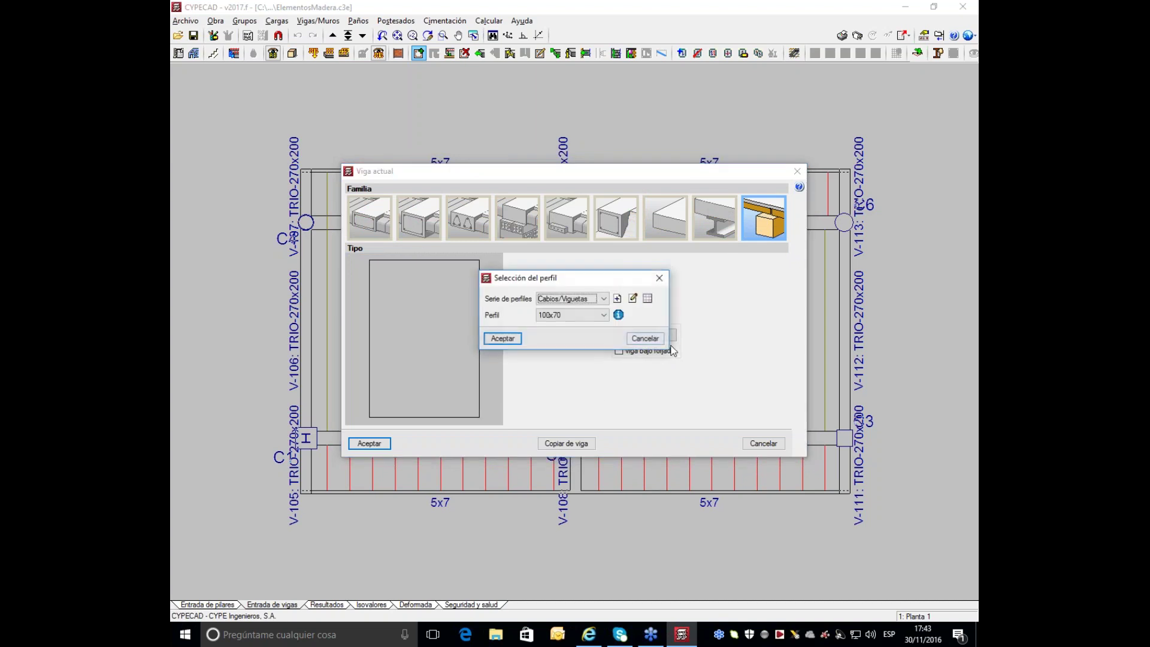
left_click_drag(579, 277, 640, 261)
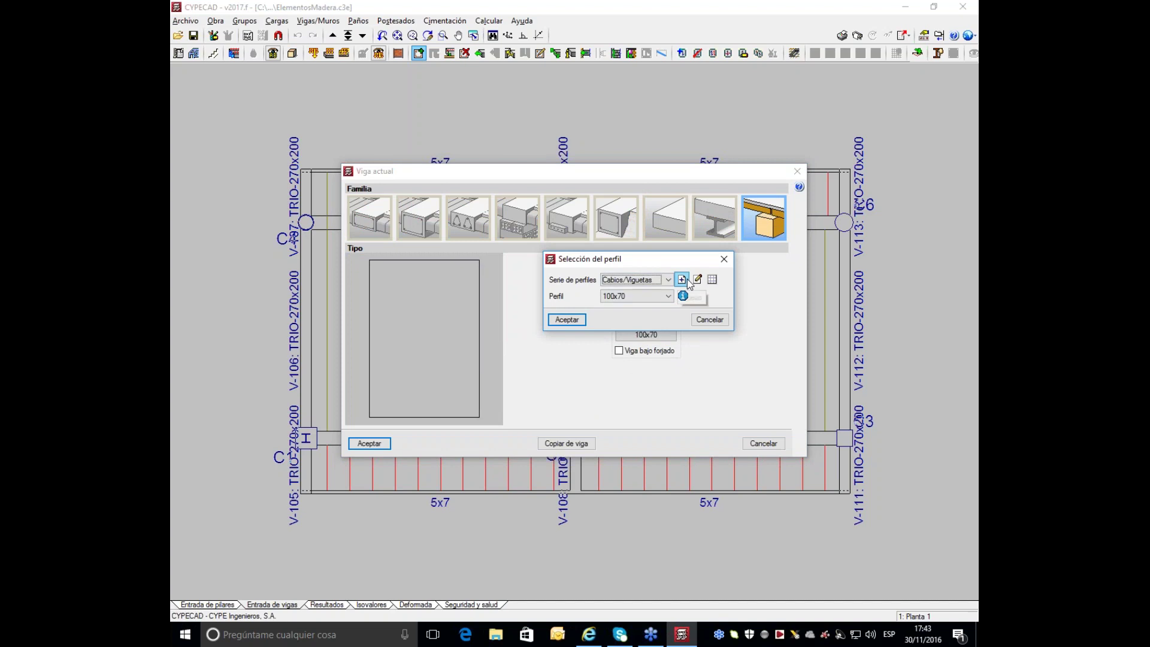
Step: Examine the list of available timber profile series through the laminated ones, and leave the beam definition without changes
left_click(712, 279)
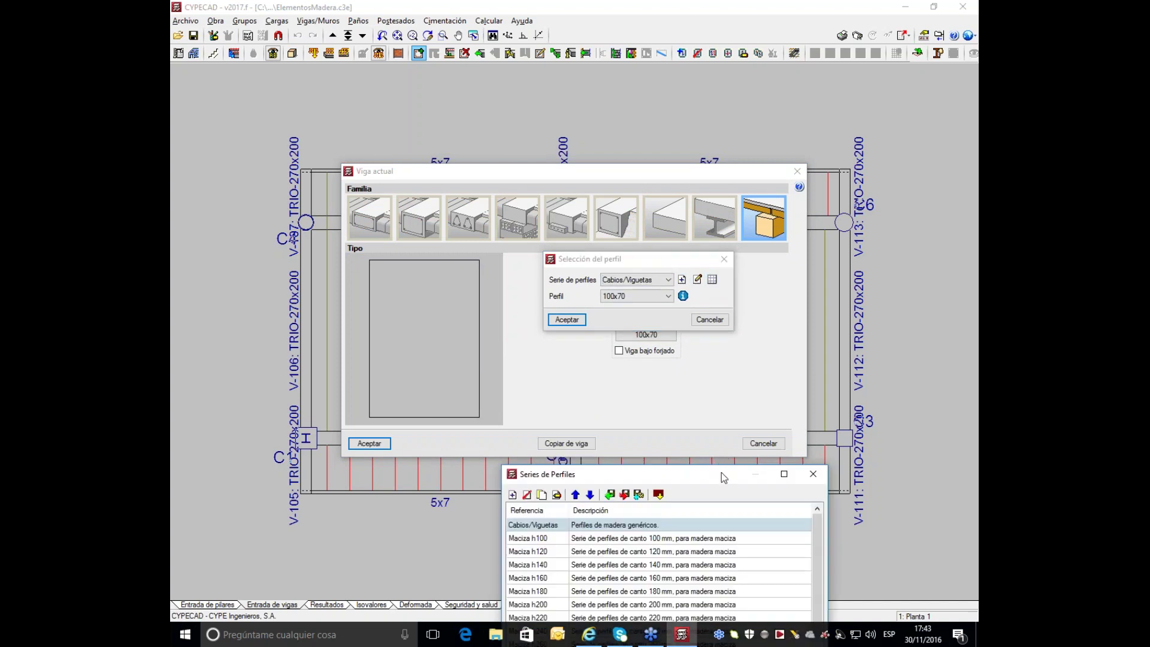
left_click_drag(720, 472, 718, 164)
left_click_drag(813, 217, 813, 367)
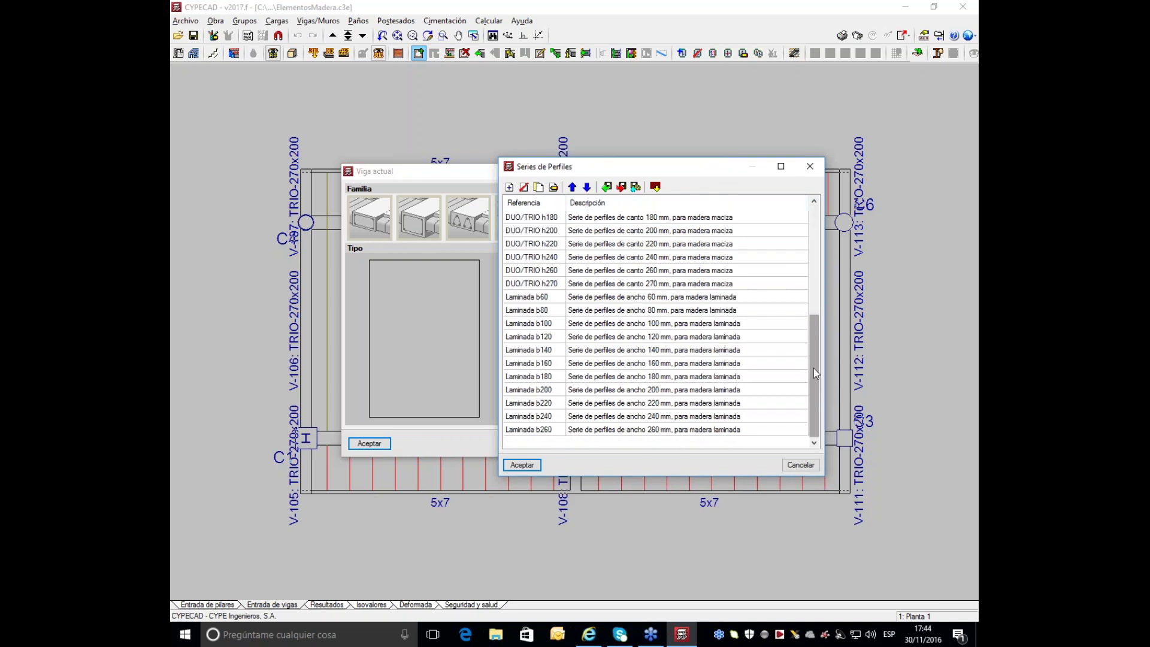
left_click(803, 173)
left_click(725, 260)
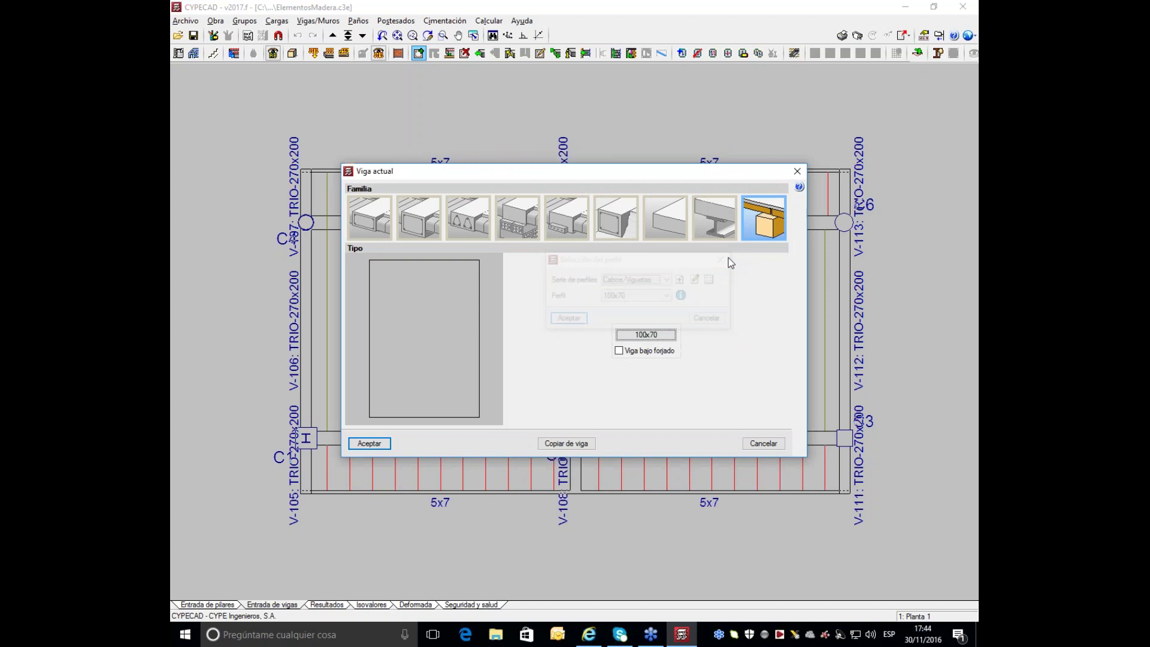
left_click(797, 171)
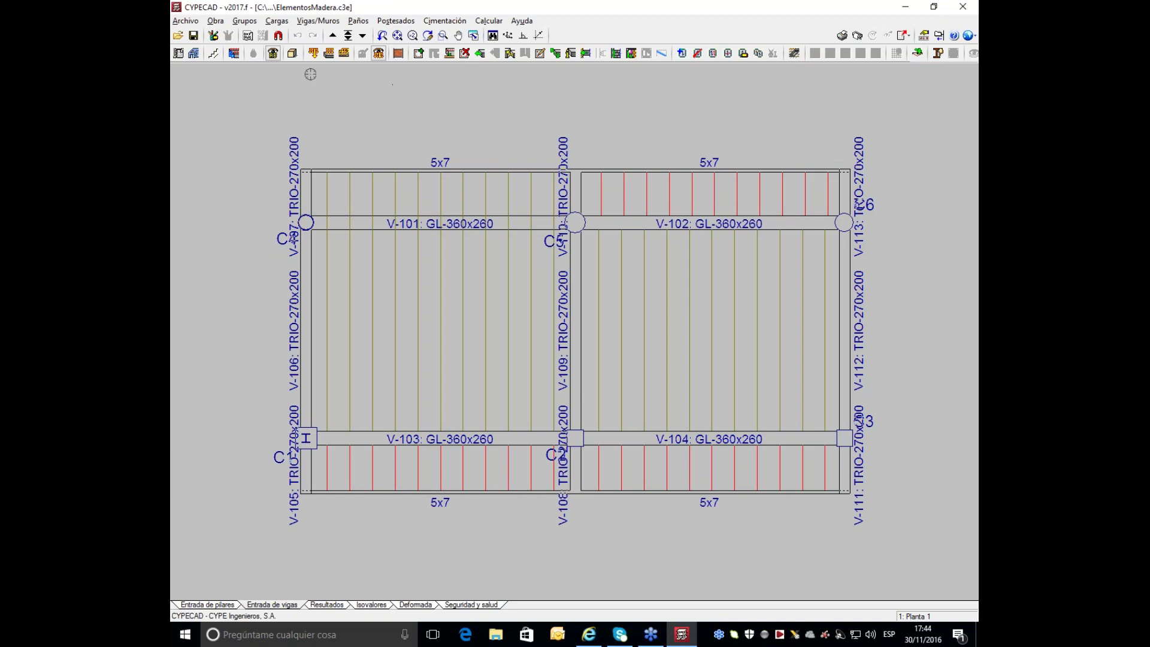
Step: Start entering a floor panel, choose joist floor slabs and examine the joist types through to the timber joist slab
left_click(358, 21)
left_click(398, 36)
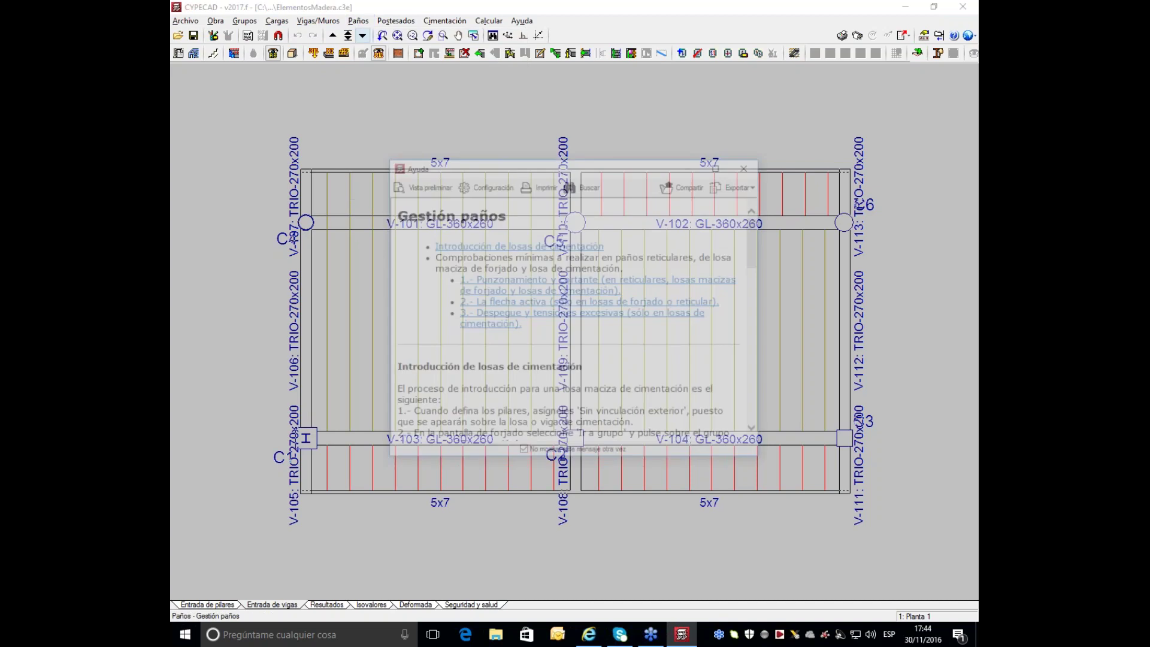
left_click(748, 165)
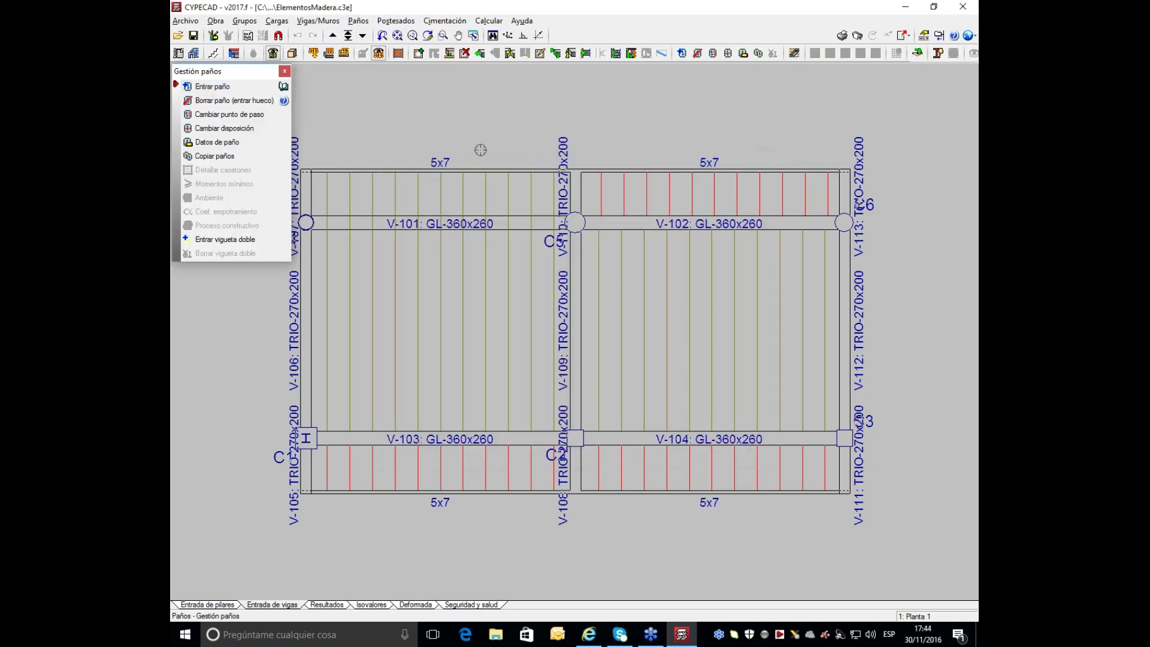
left_click(214, 90)
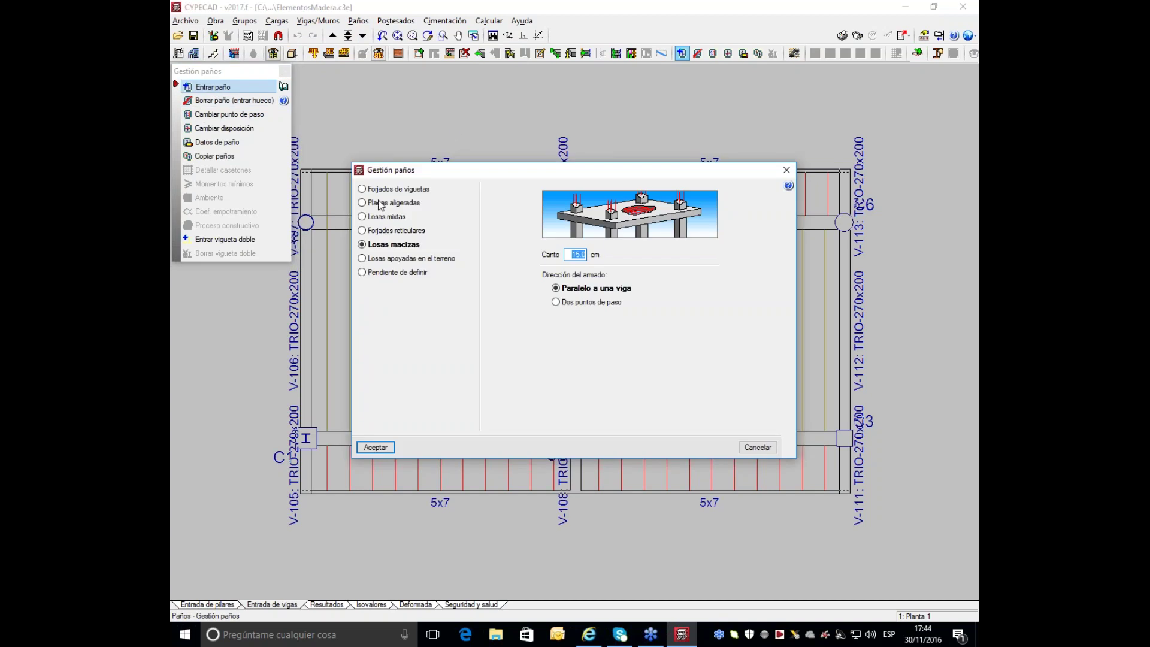
left_click(380, 191)
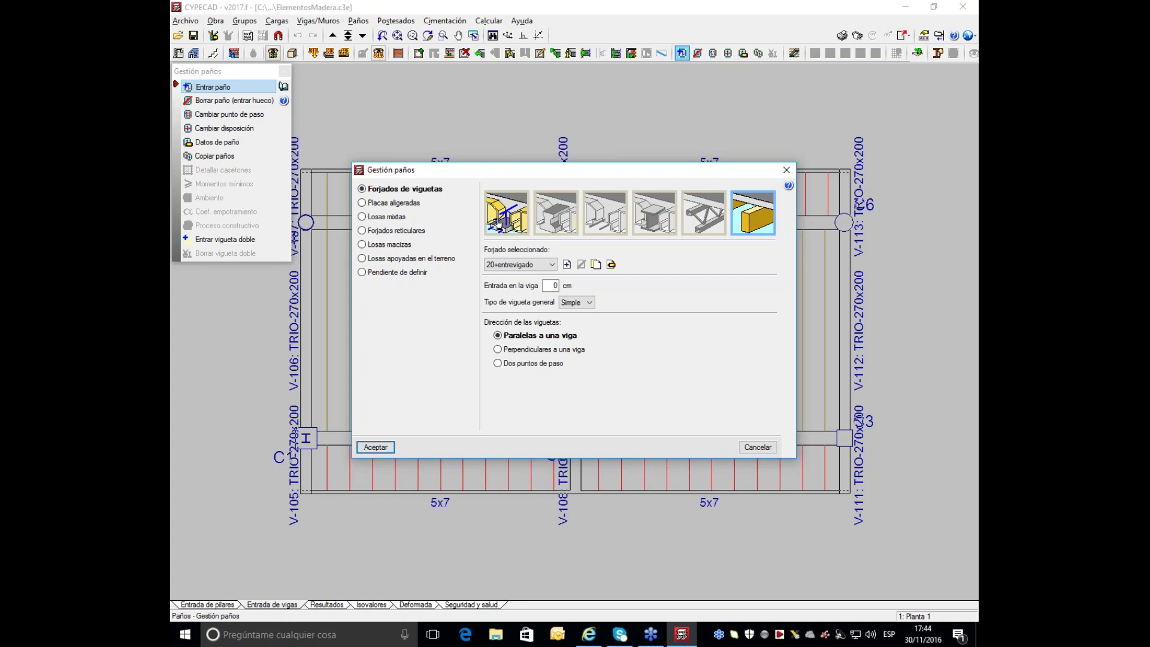
mouse_move(497, 223)
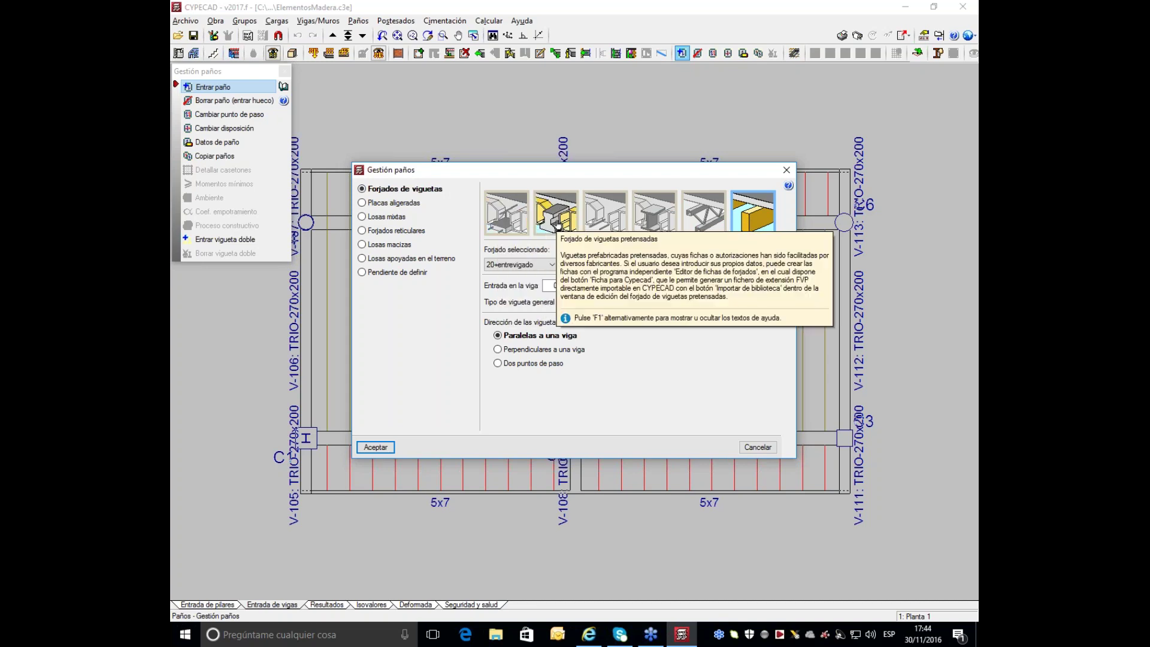
mouse_move(606, 220)
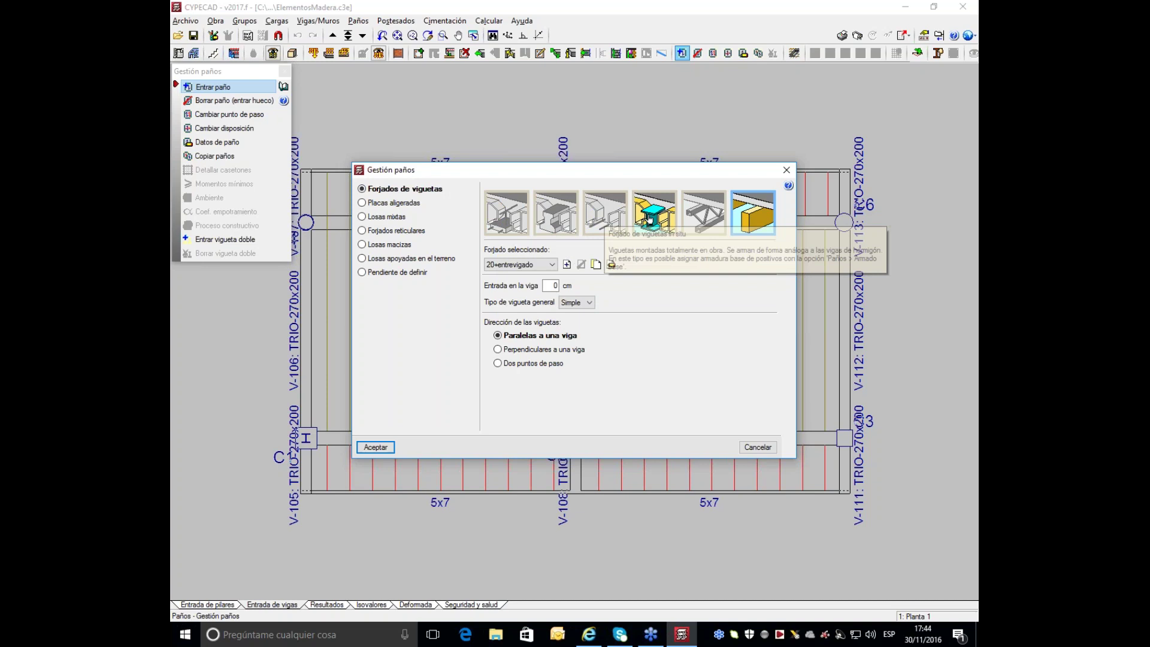
mouse_move(699, 215)
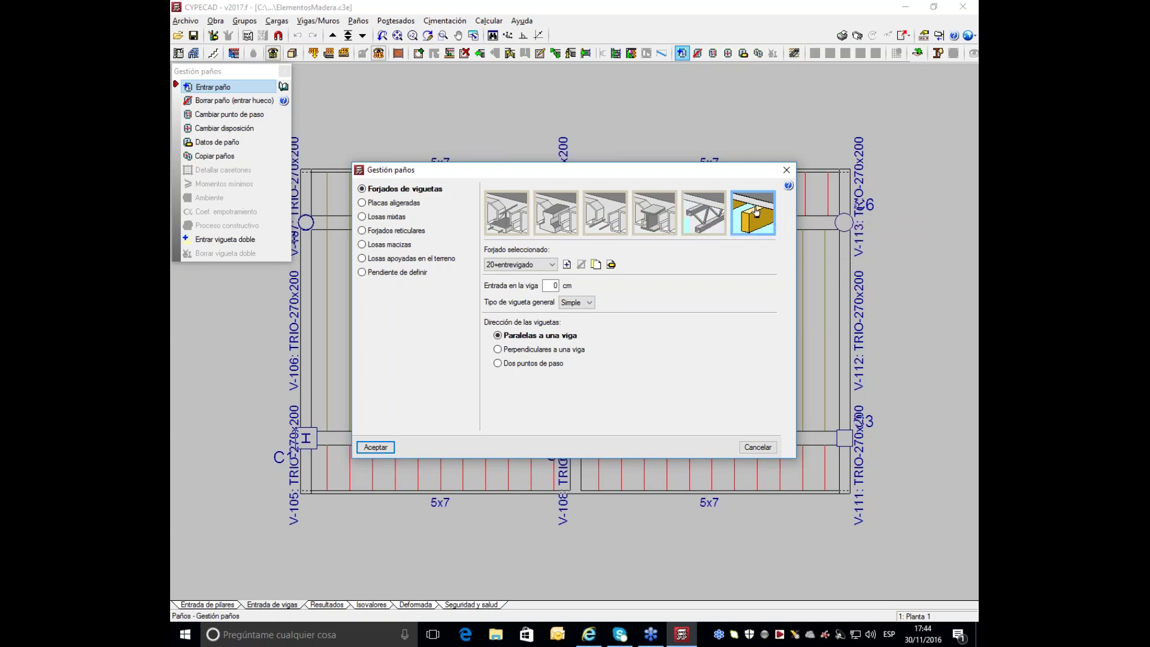
mouse_move(753, 235)
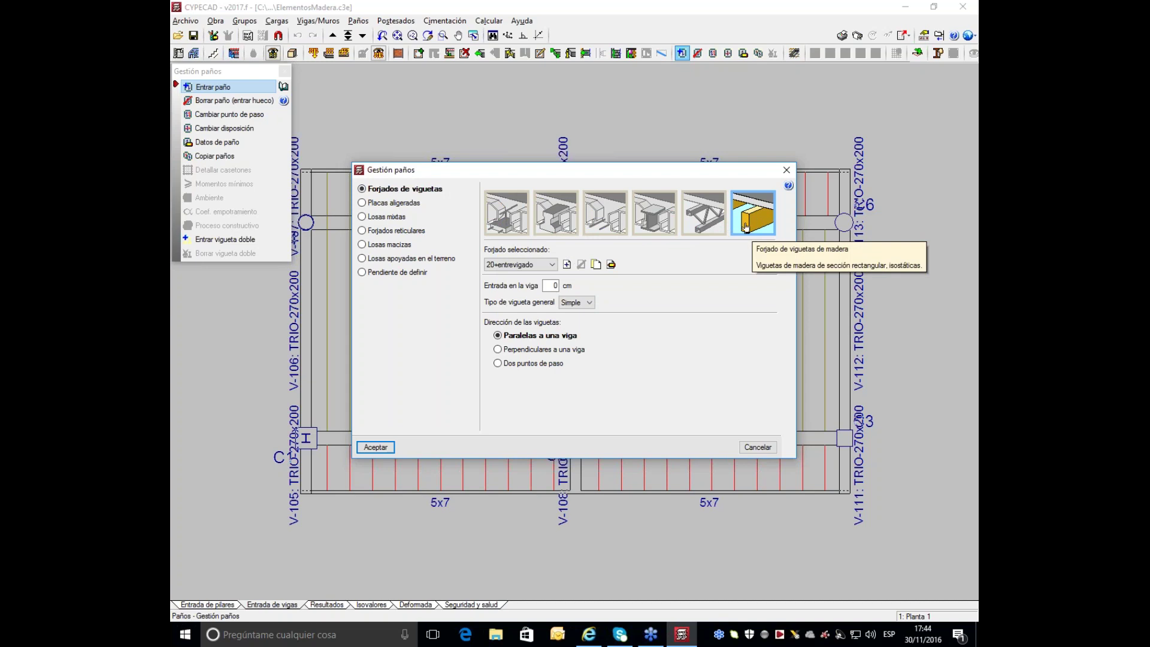
Step: Examine the definition of the 20+entrevigado timber joist slab, and close it and the panel data without changes
left_click(610, 264)
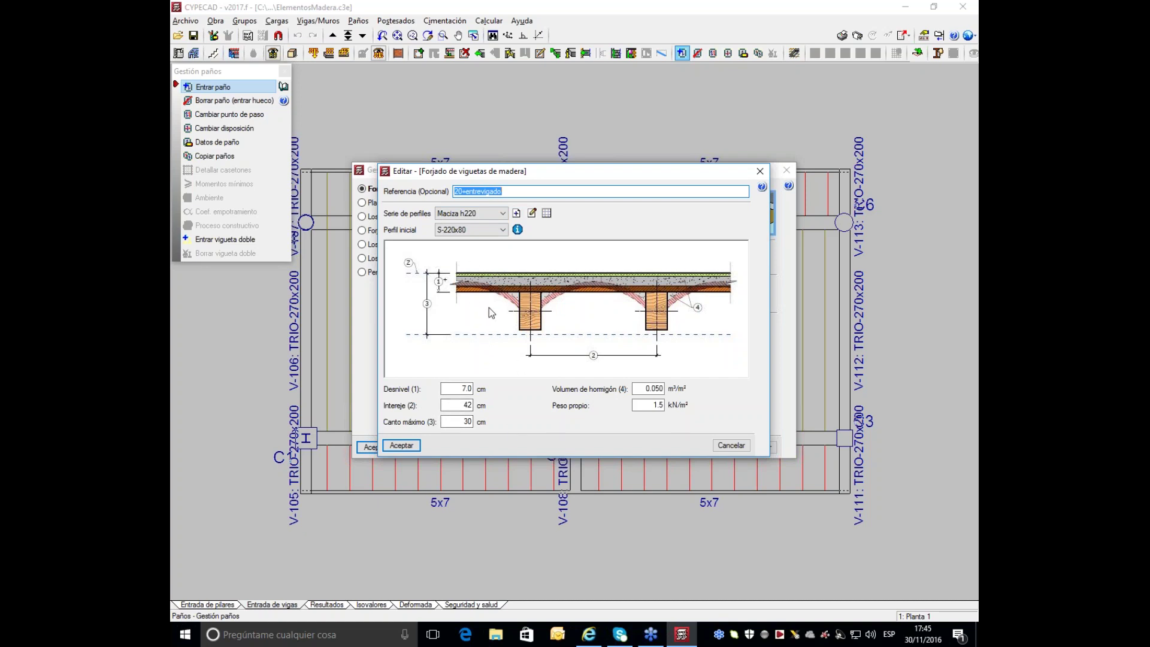
left_click(755, 173)
left_click(786, 170)
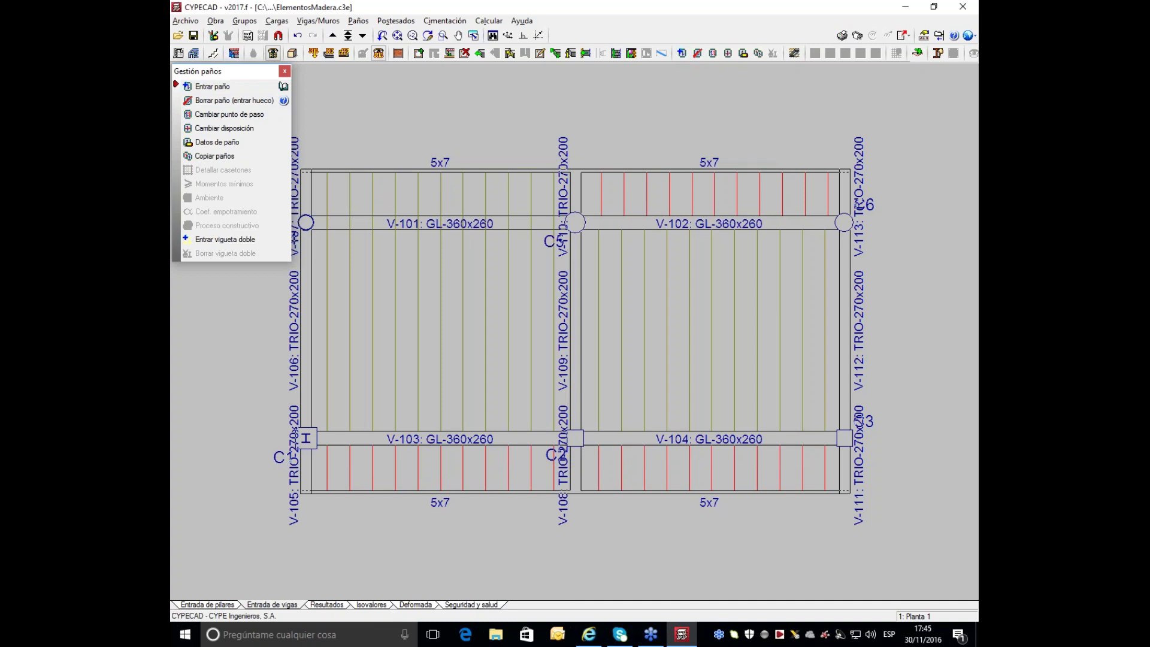
left_click(498, 23)
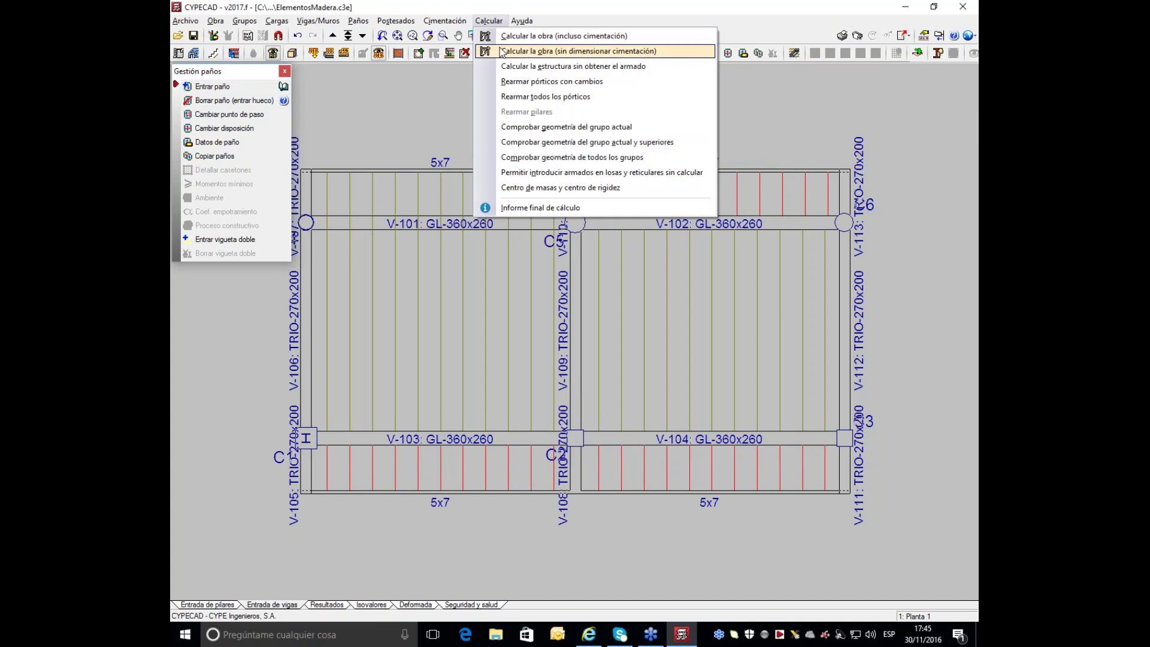
left_click(389, 8)
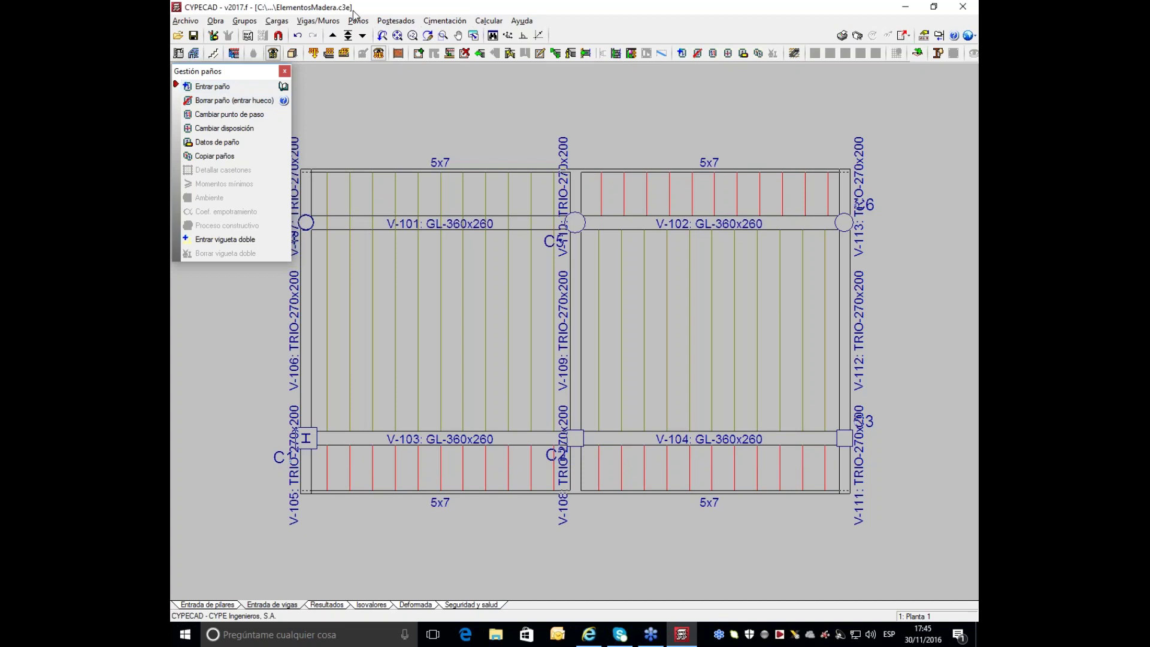
Step: Switch to the project results and check beam V-101 for errors
left_click(327, 604)
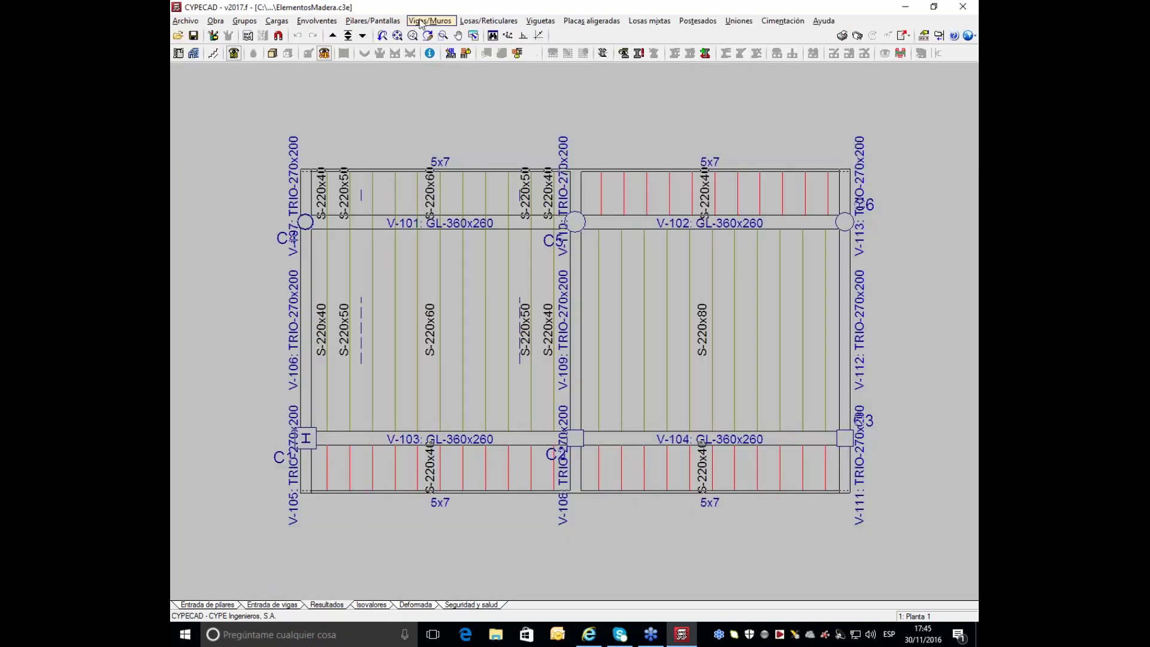
left_click(426, 21)
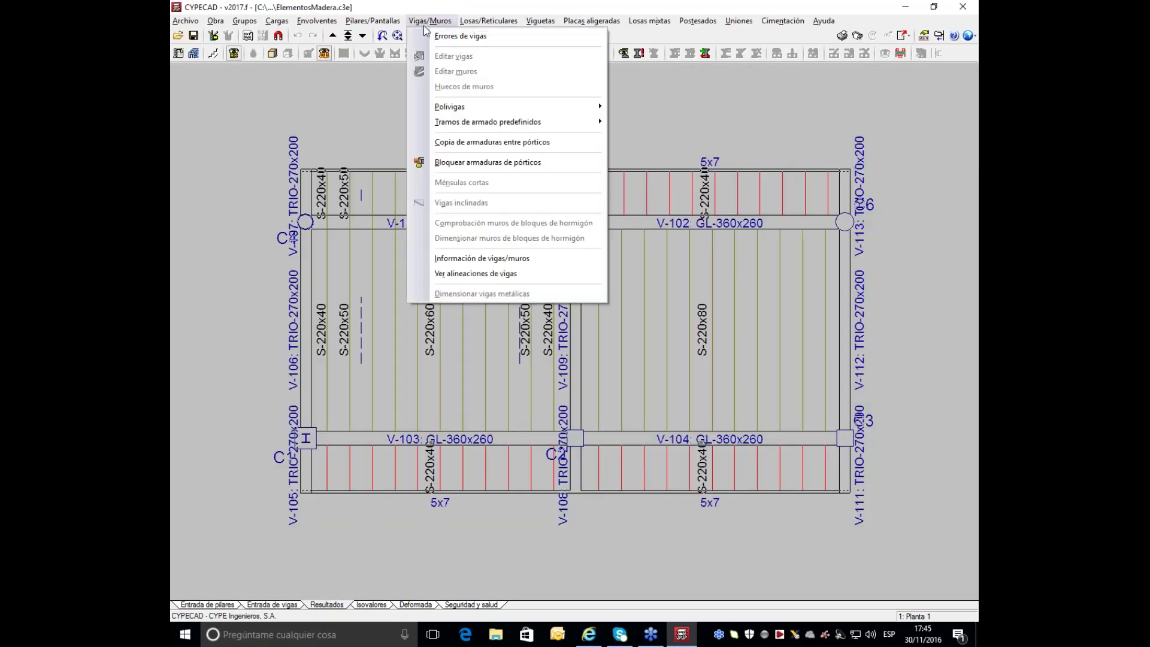
left_click(428, 36)
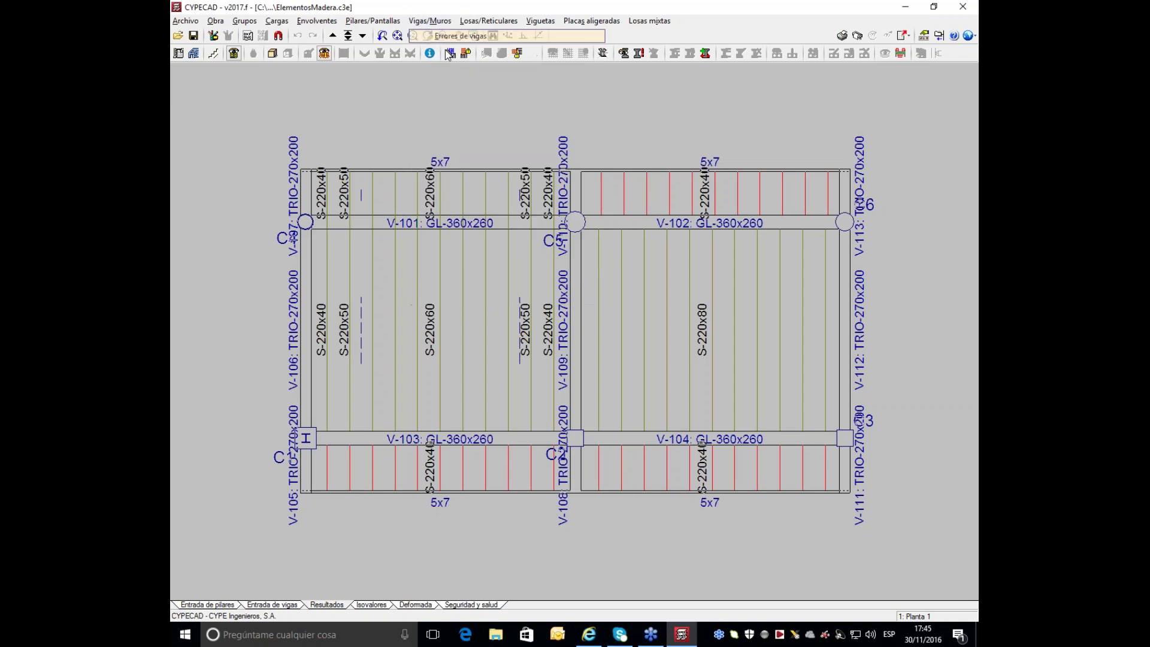
left_click(510, 226)
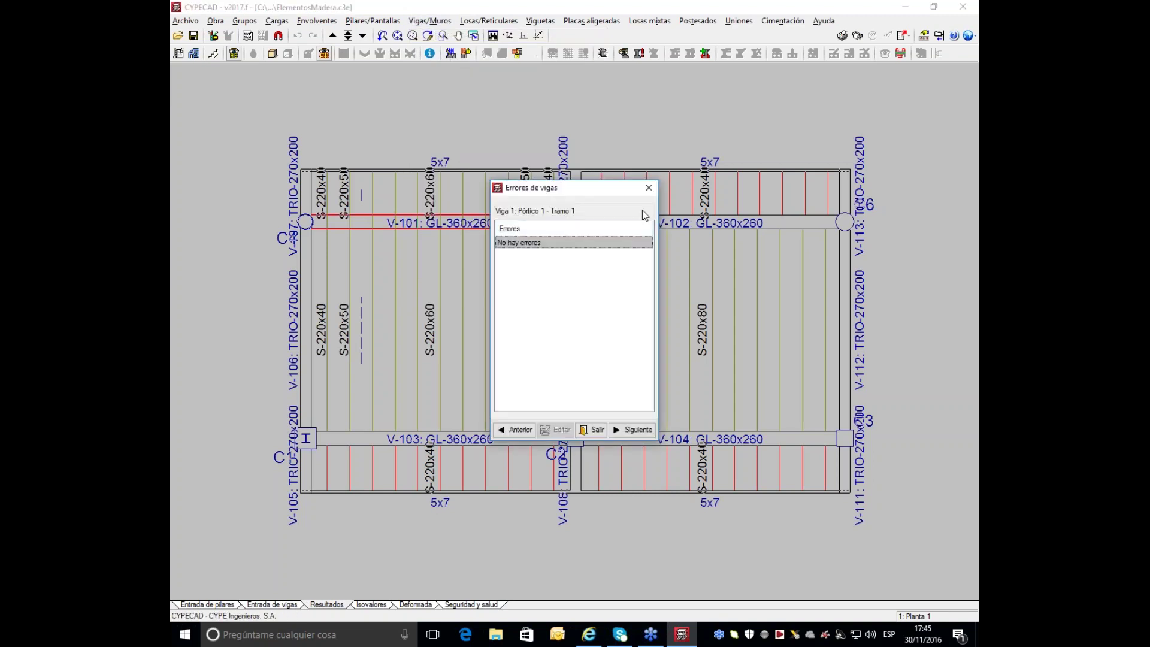
left_click(649, 188)
Step: Calculate the project without dimensioning the foundations, accepting the current dimensioning options, and close the calculation error report
left_click(267, 605)
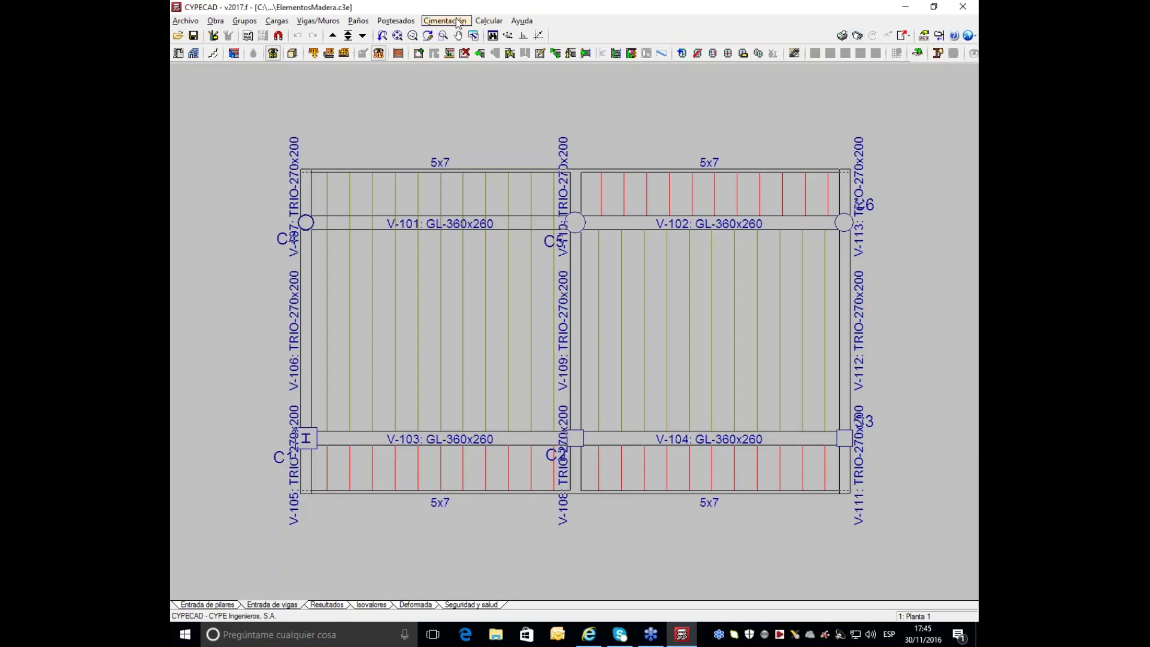
left_click(489, 21)
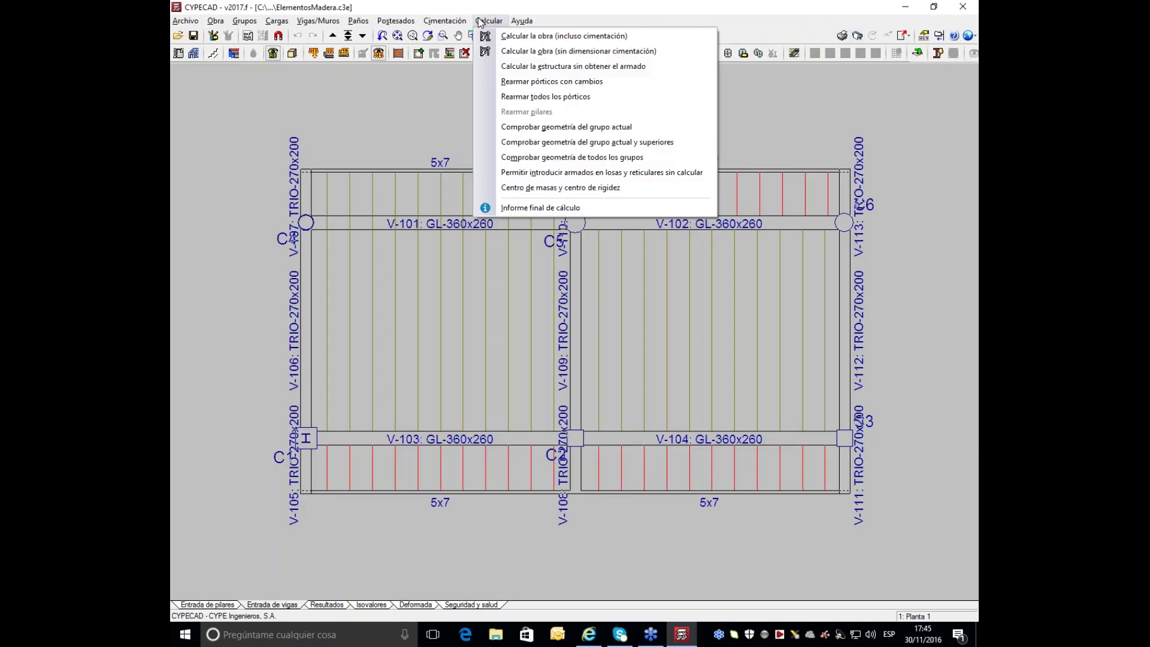
left_click(501, 51)
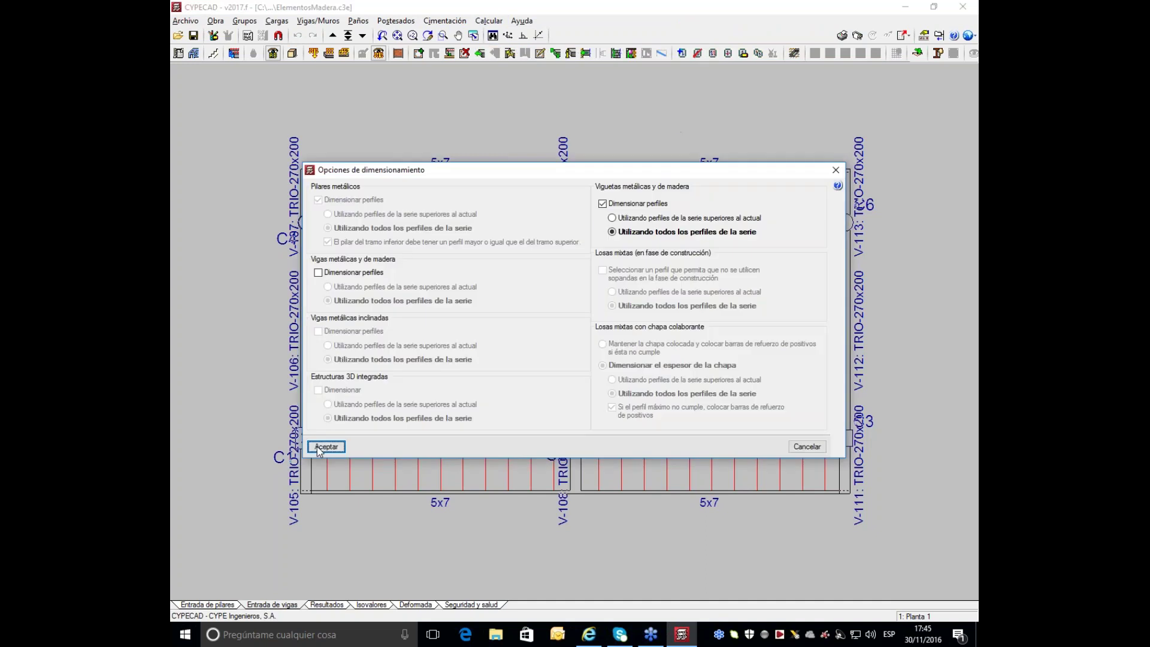
left_click(319, 449)
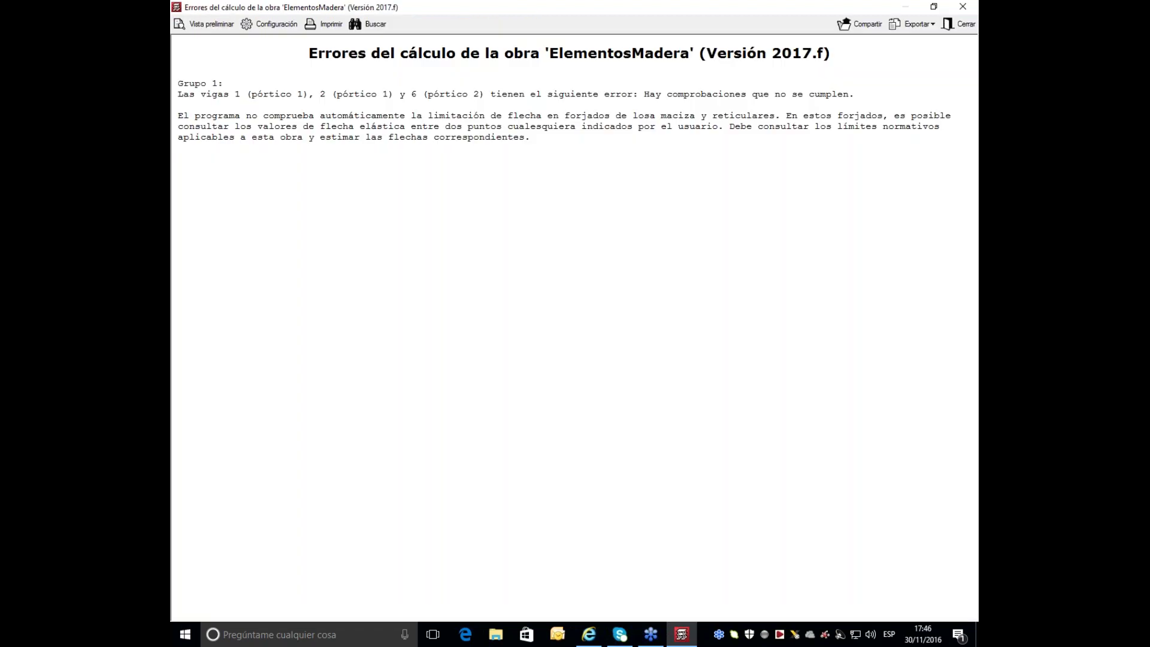
left_click(962, 6)
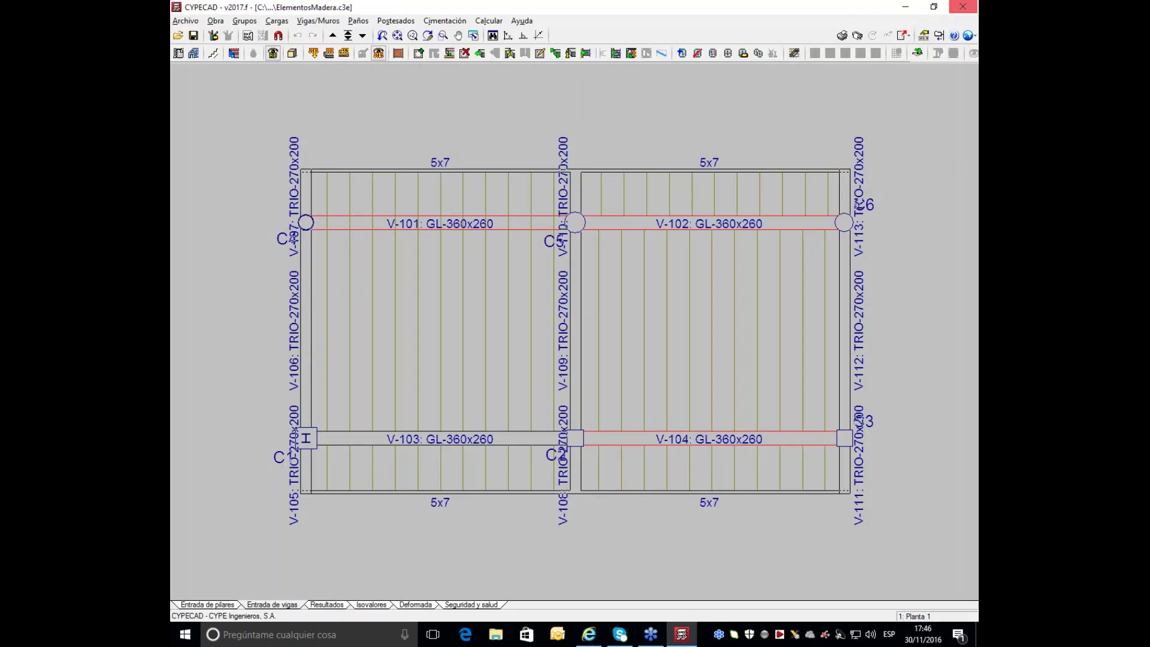
Step: Return to the results and open the frame containing beams V-103 and V-104 in the beam editor
left_click(329, 605)
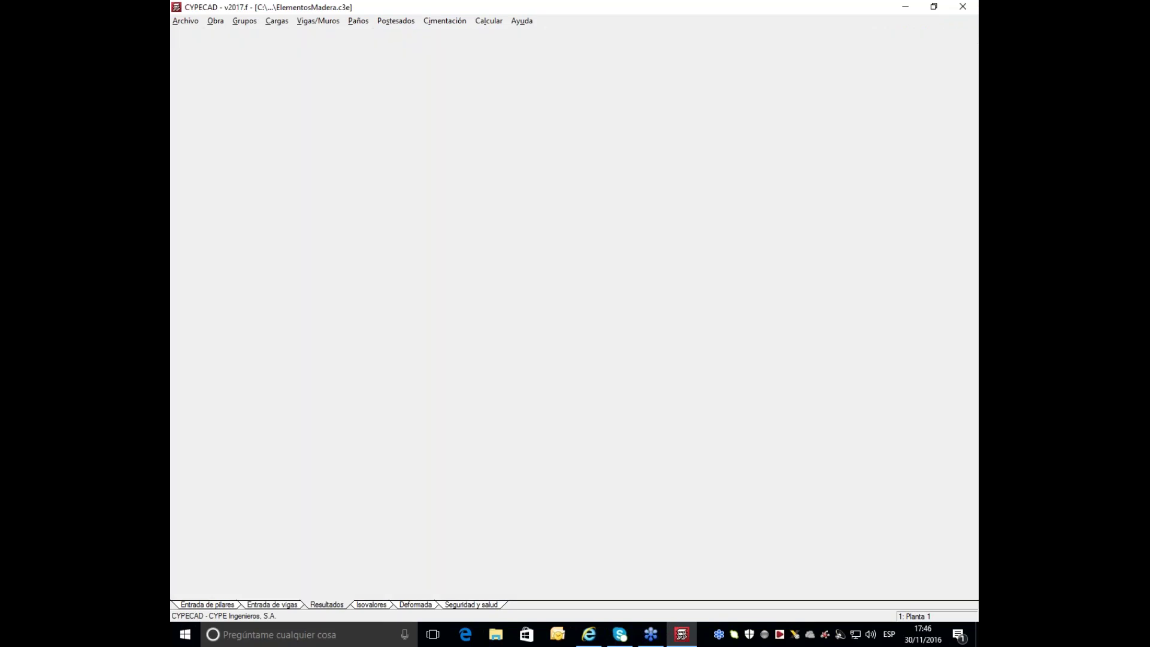
left_click(419, 22)
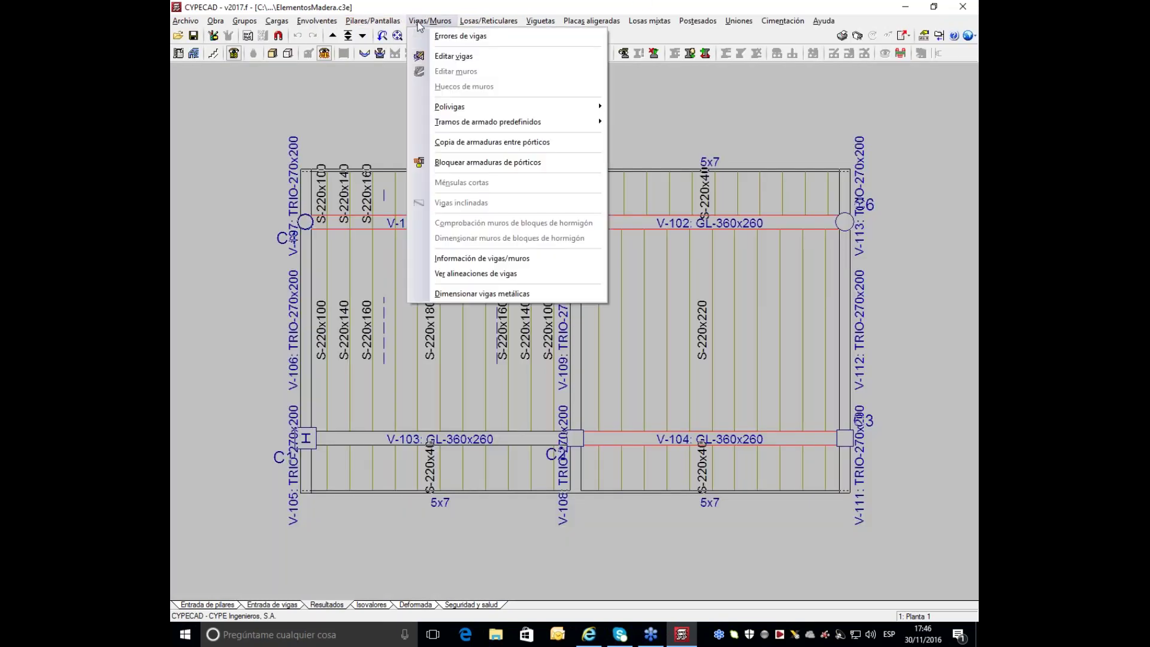
left_click(446, 36)
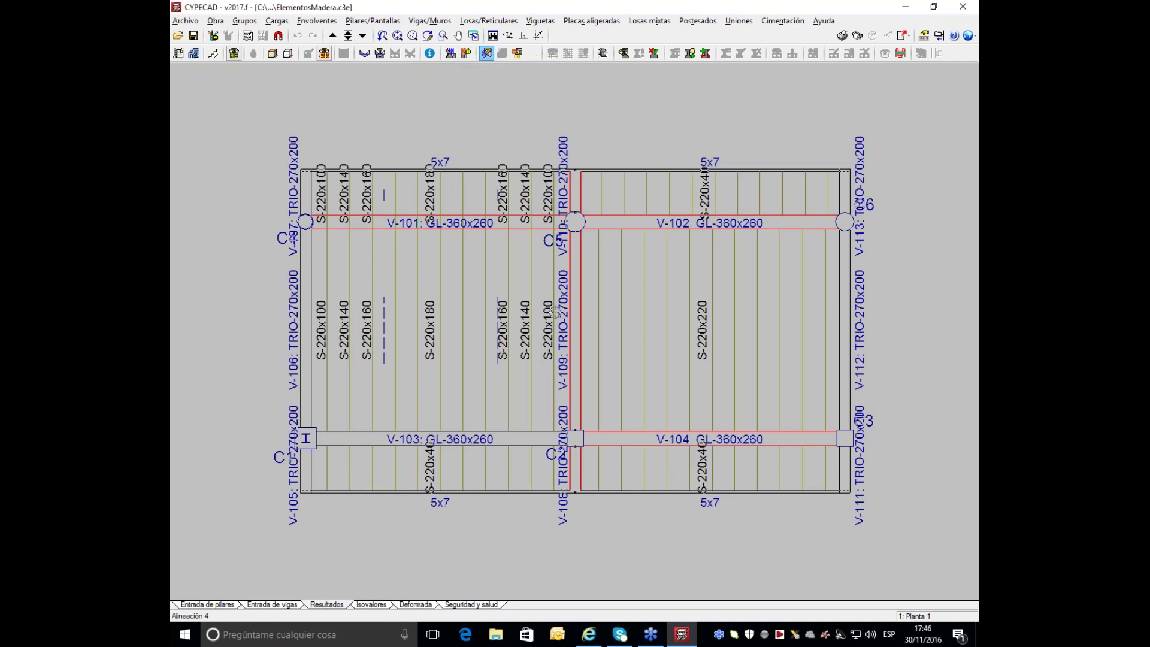
left_click(584, 437)
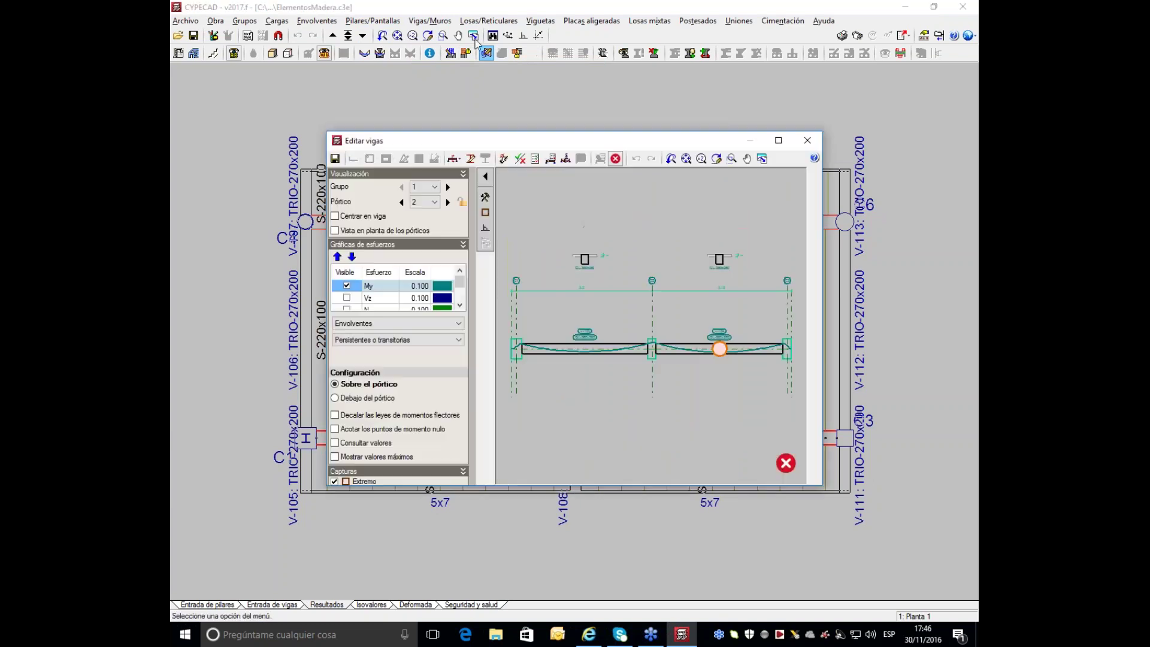
Step: Open the ULS and SLS checks of beam V-103 and review its compression, shear, bending and combined axial checks
left_click(778, 140)
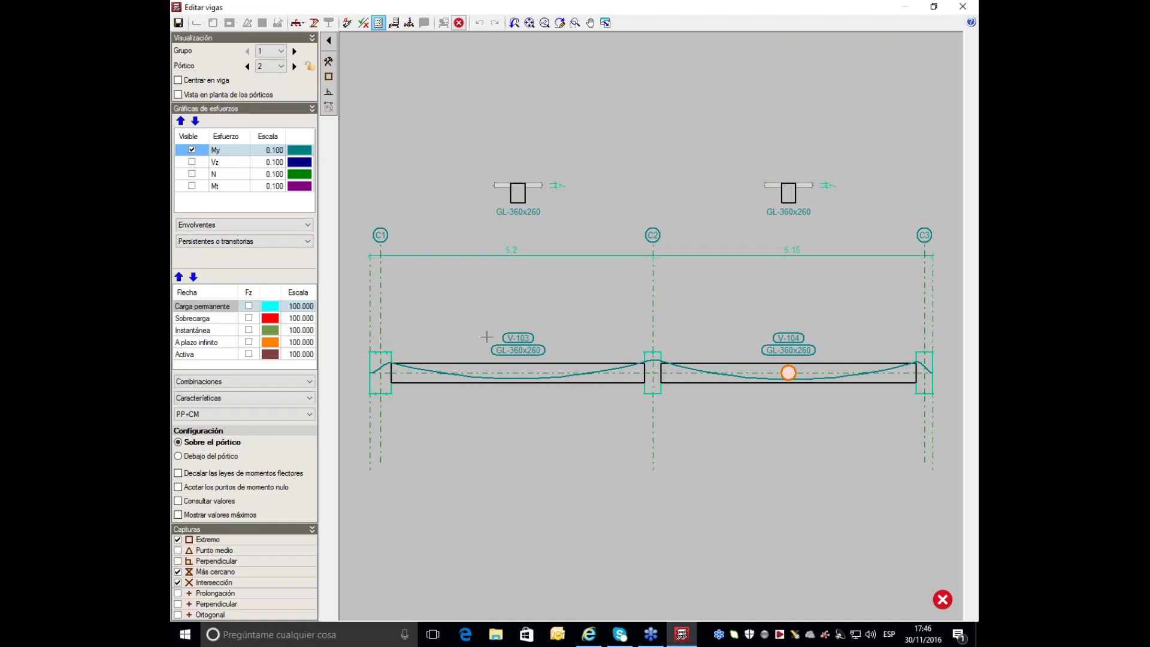
left_click(489, 373)
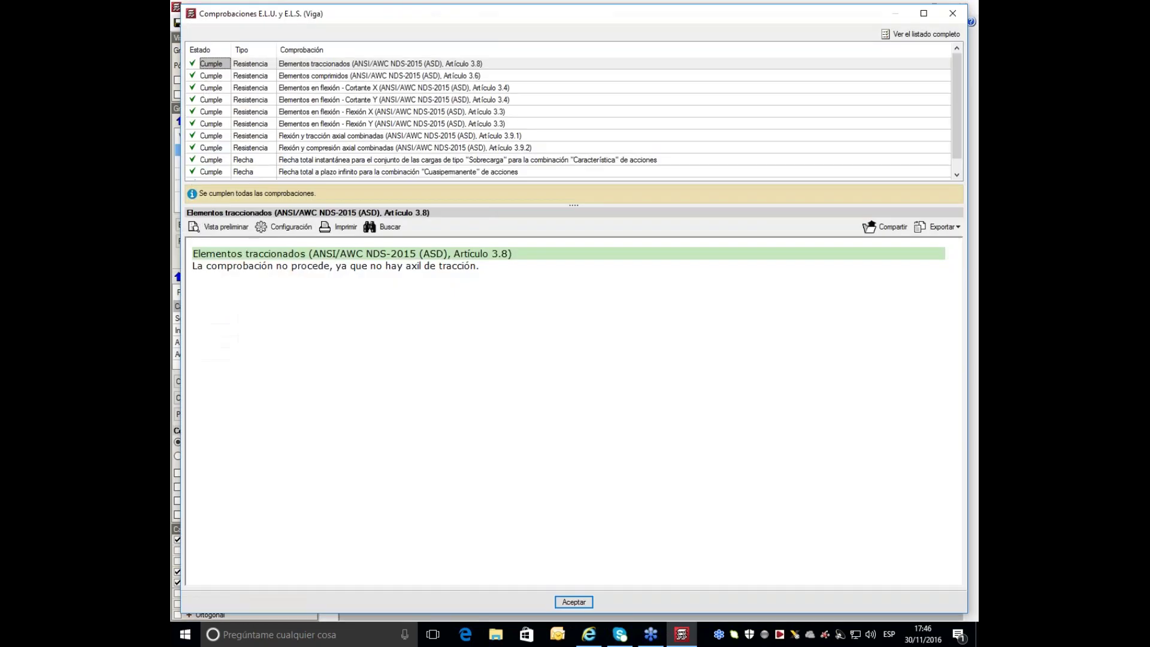
left_click(371, 79)
left_click(494, 100)
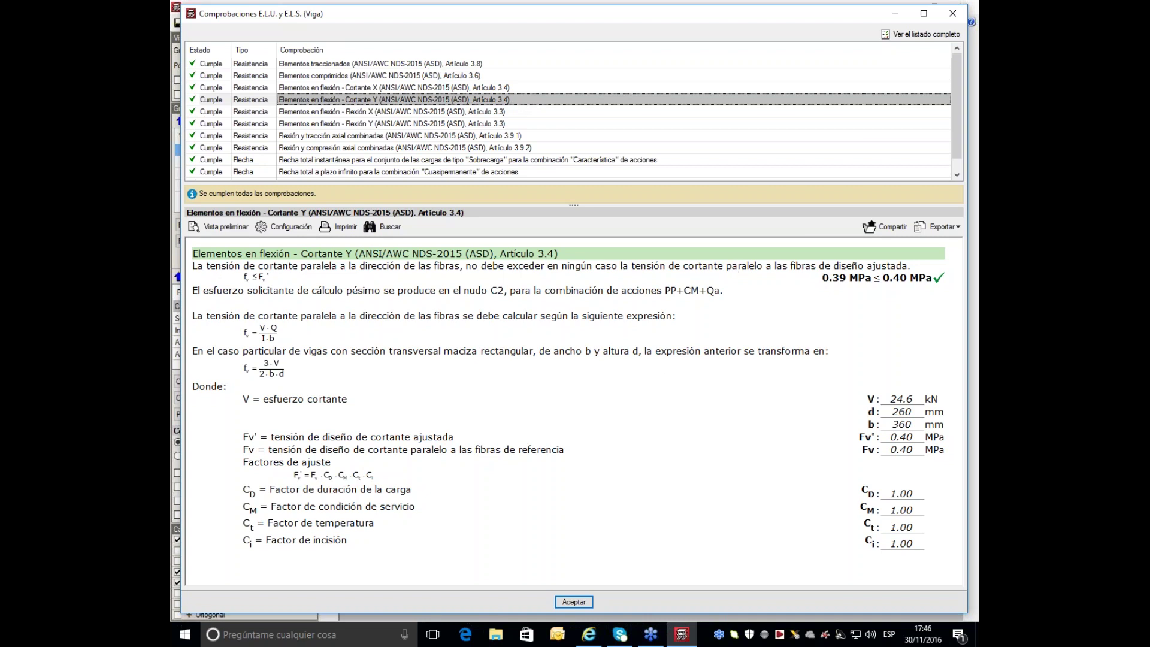
left_click(347, 114)
left_click(334, 149)
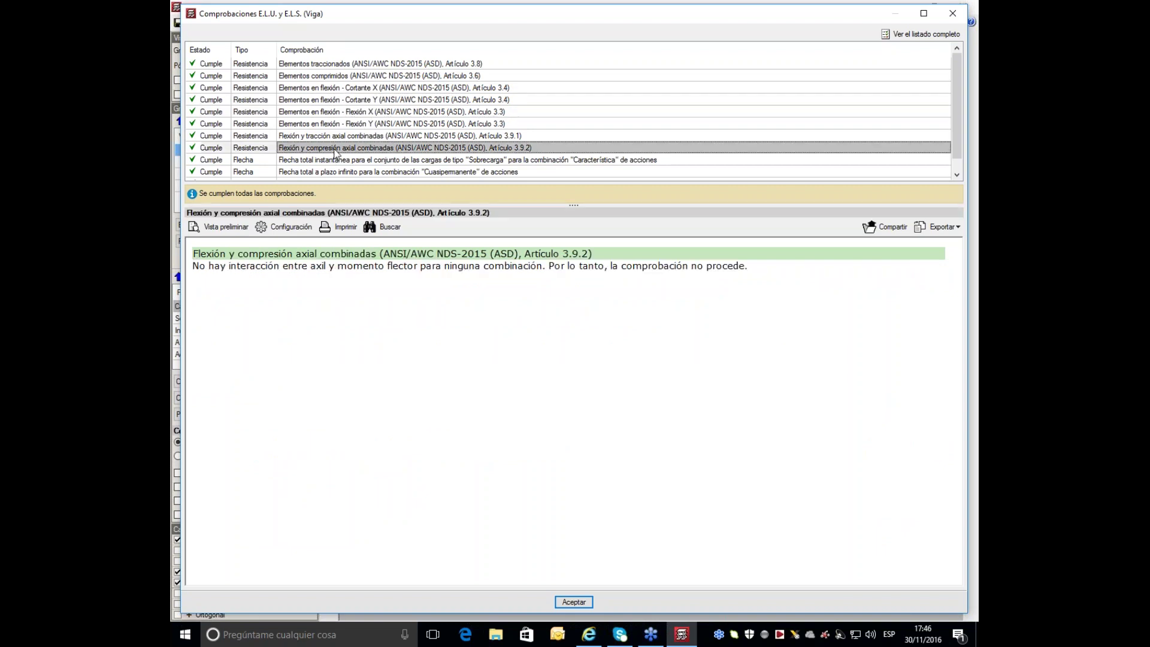
Step: Review beam V-103's instantaneous and long-term deflection checks, and close the check report and the beam editor
left_click(331, 159)
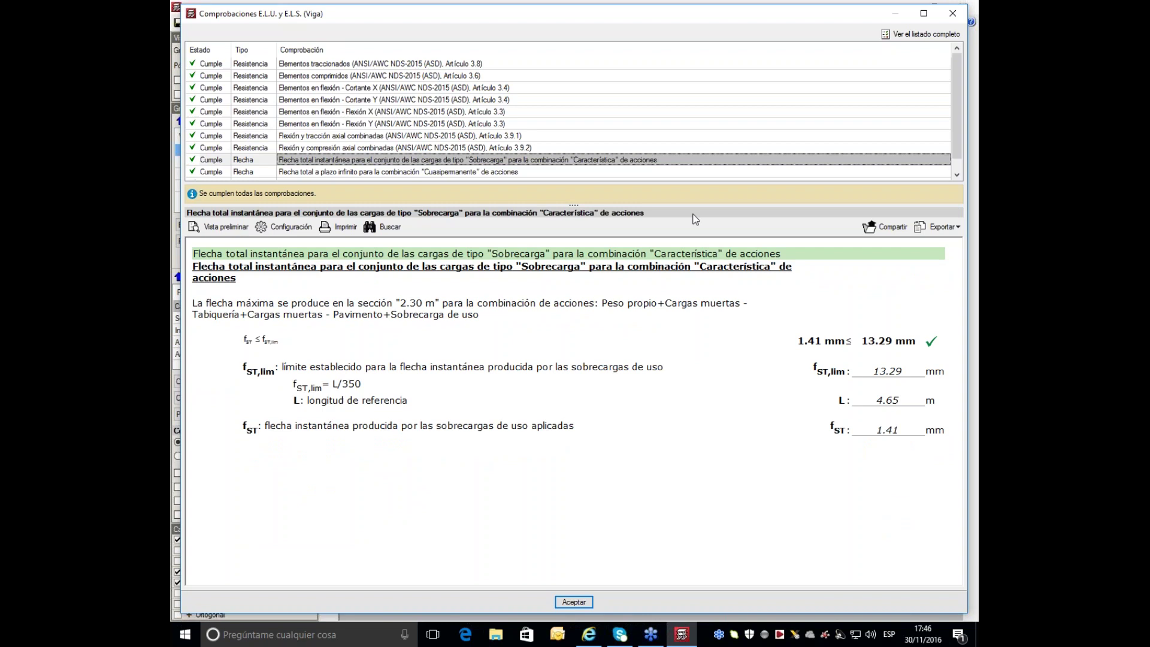
left_click(568, 171)
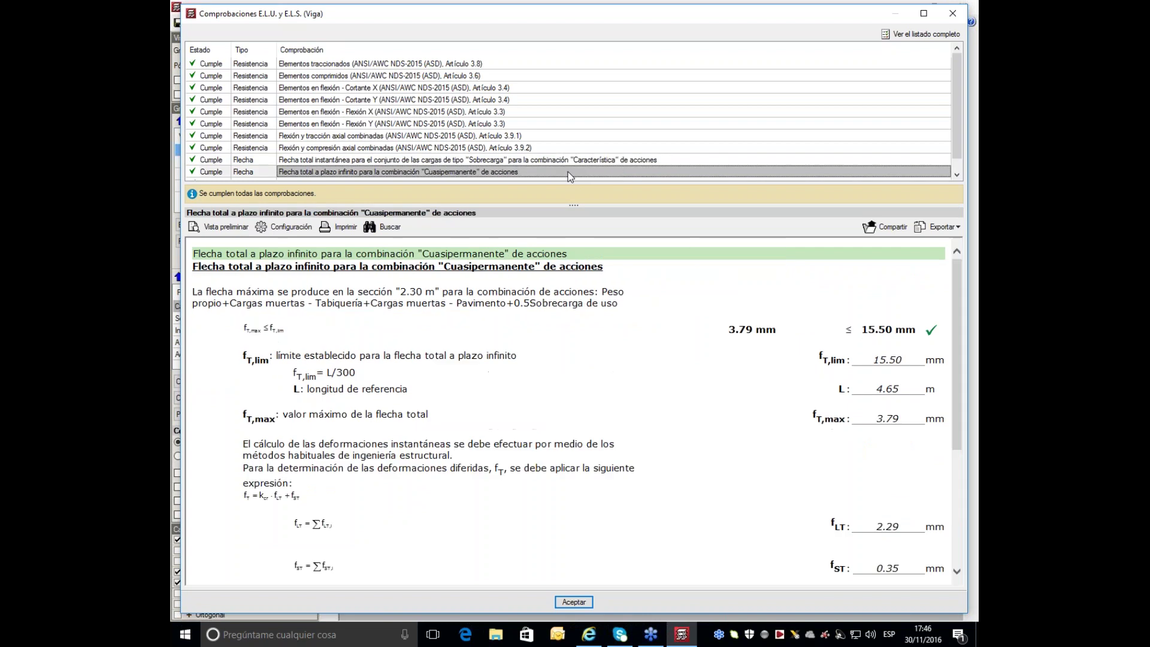
scroll(671, 421, "down", 3)
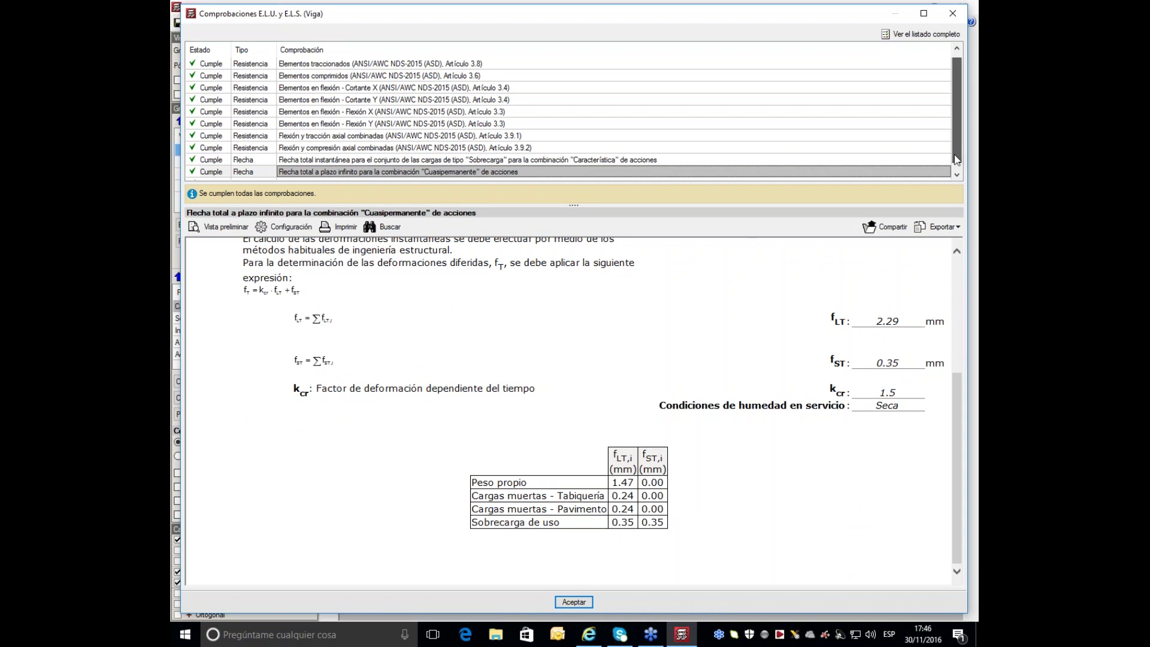
left_click_drag(954, 155, 954, 160)
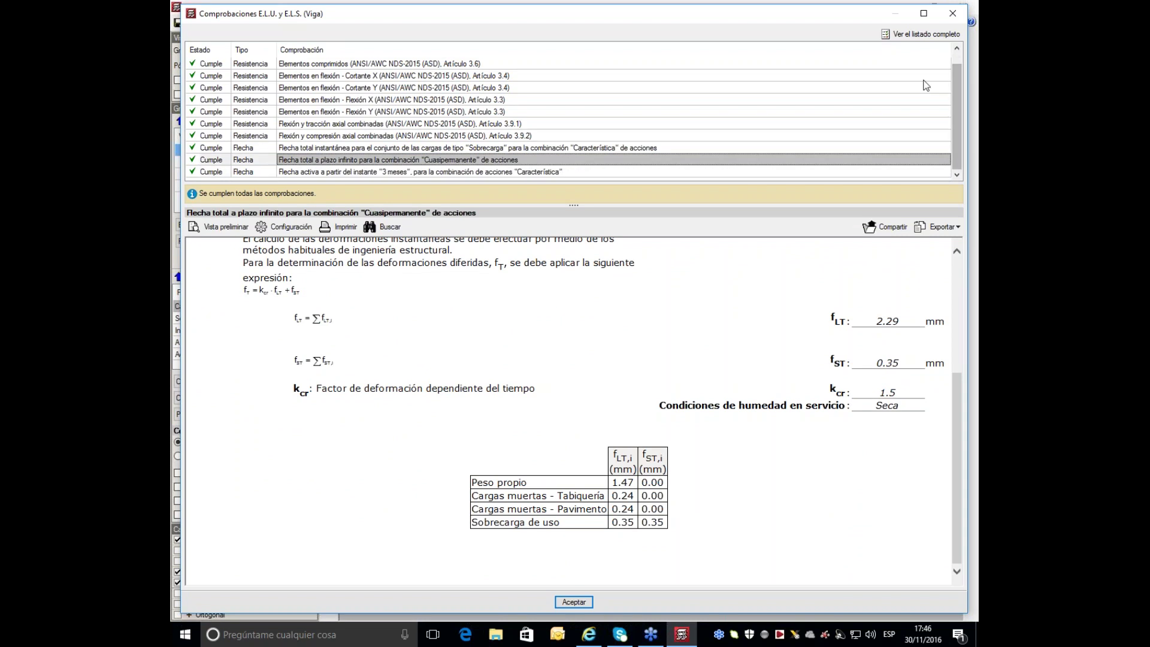
left_click(952, 13)
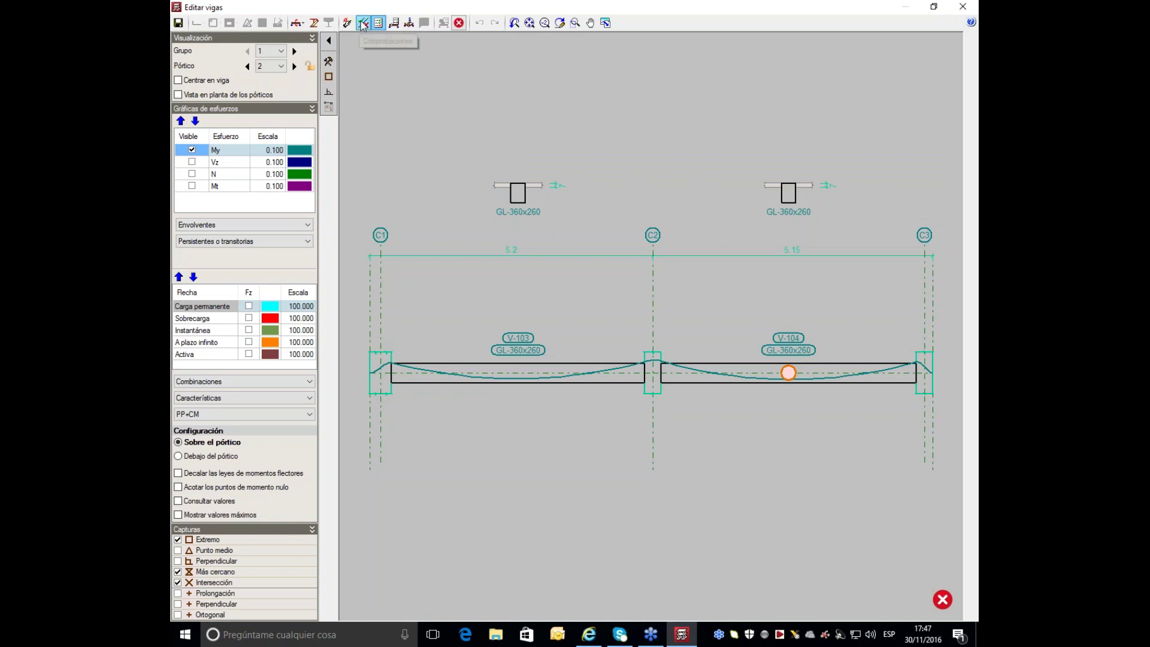
left_click(377, 24)
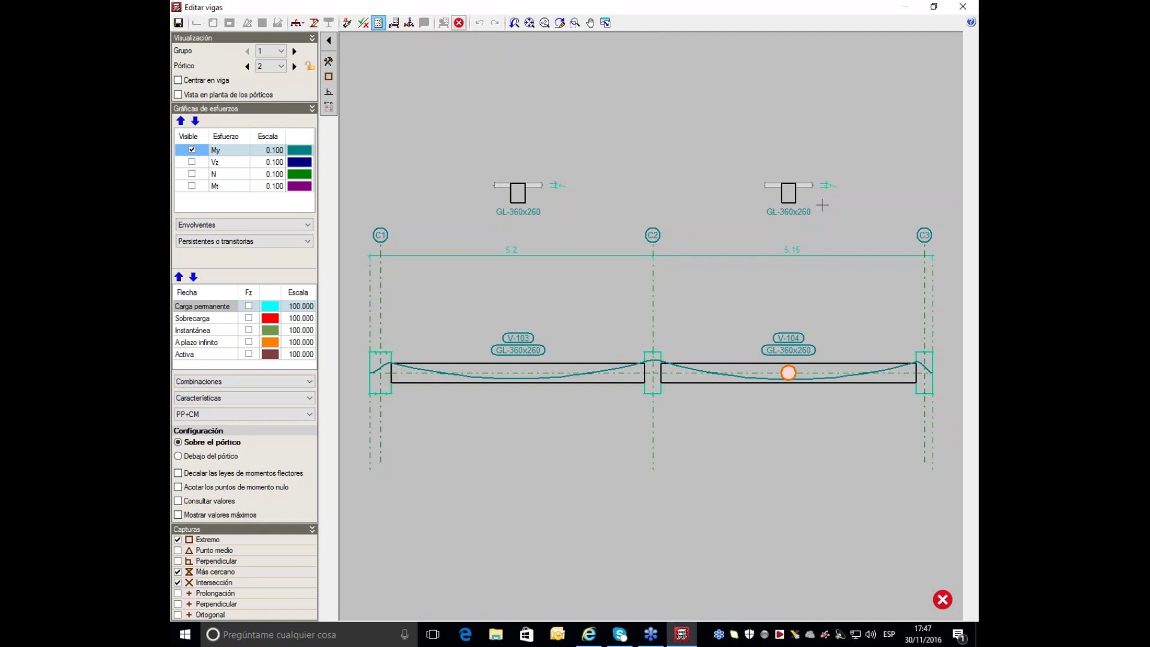
left_click(966, 9)
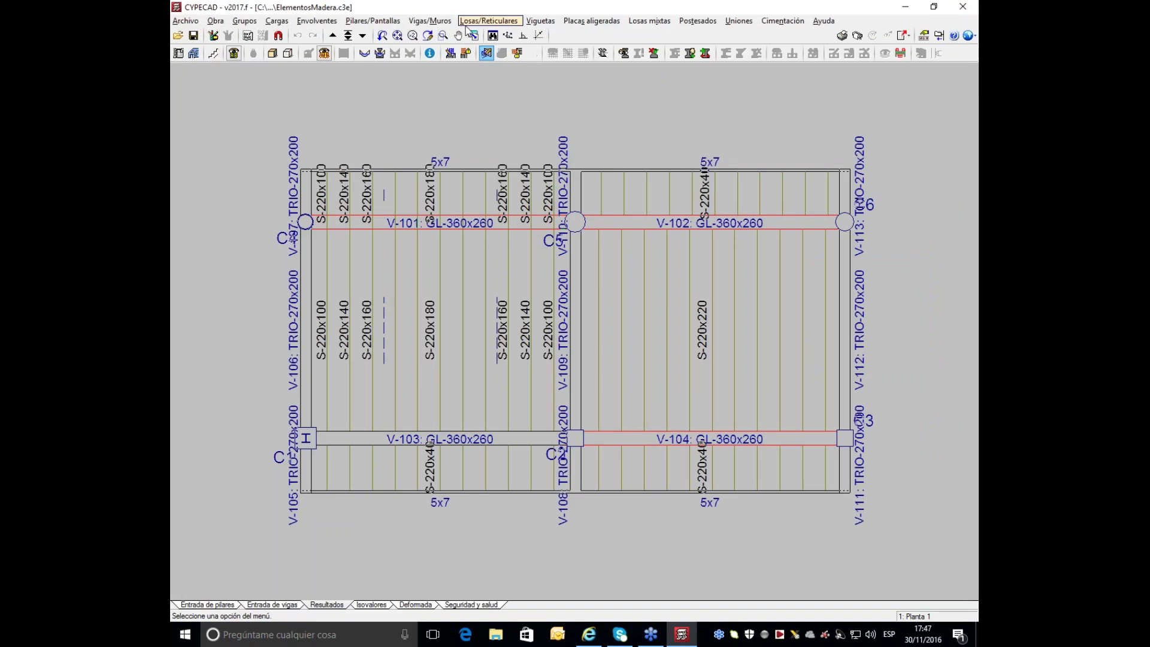
Step: Run the steel and timber joist check on an S-220x180 joist between V-101 and V-103, review its report and close it
left_click(450, 21)
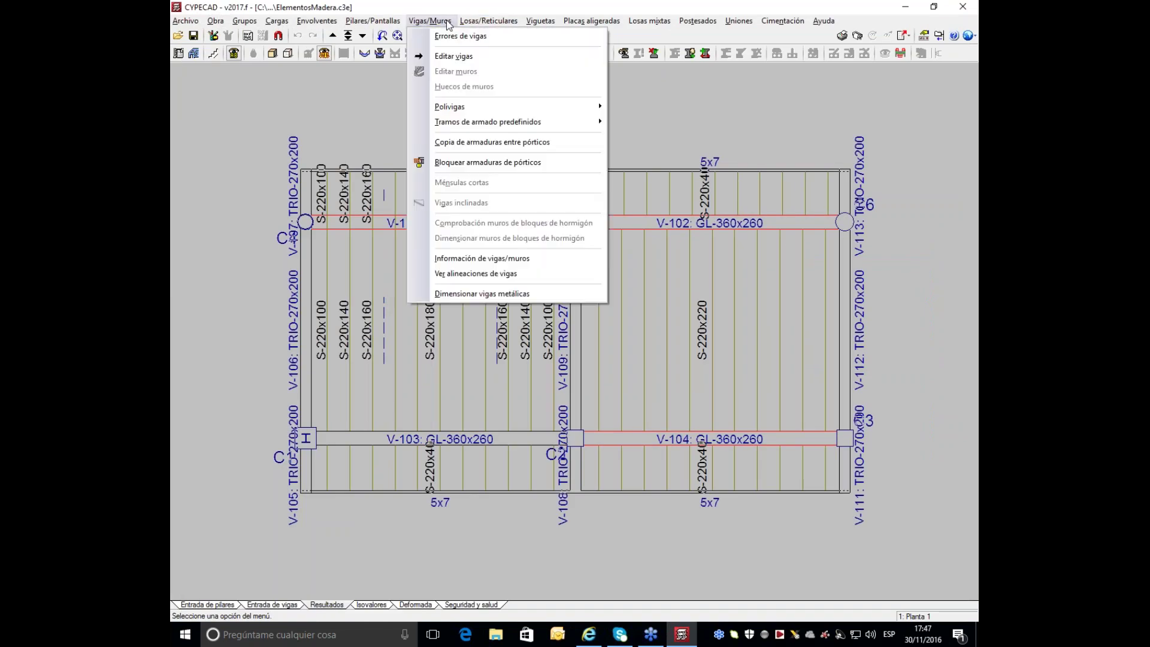
mouse_move(542, 24)
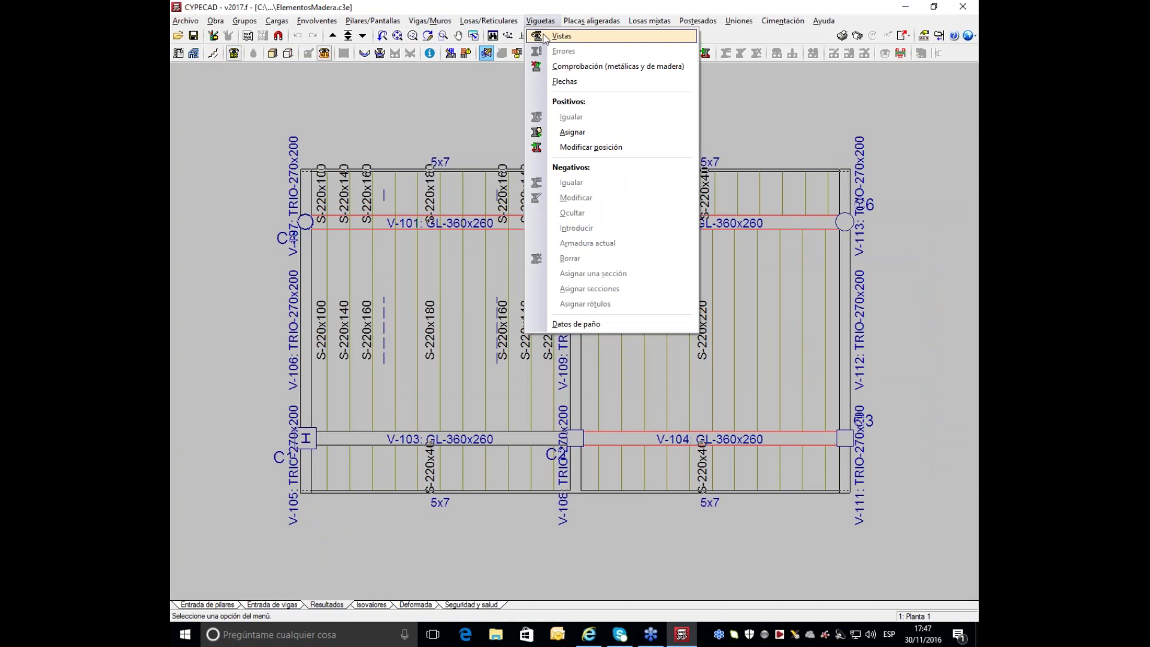
left_click(548, 67)
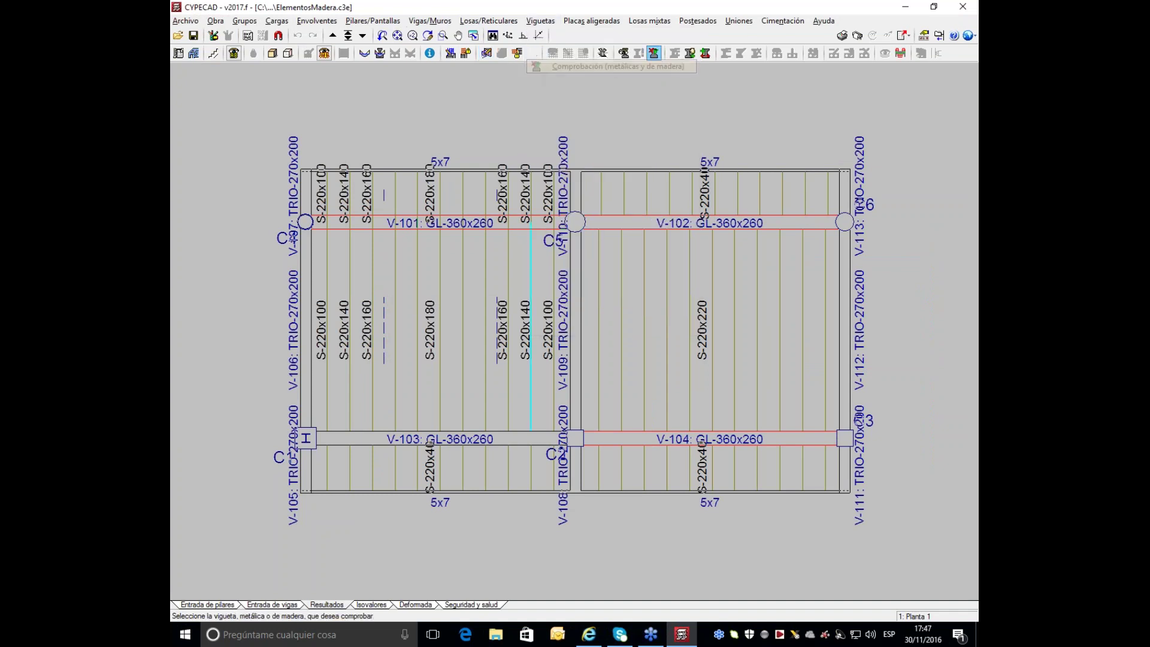
left_click(491, 330)
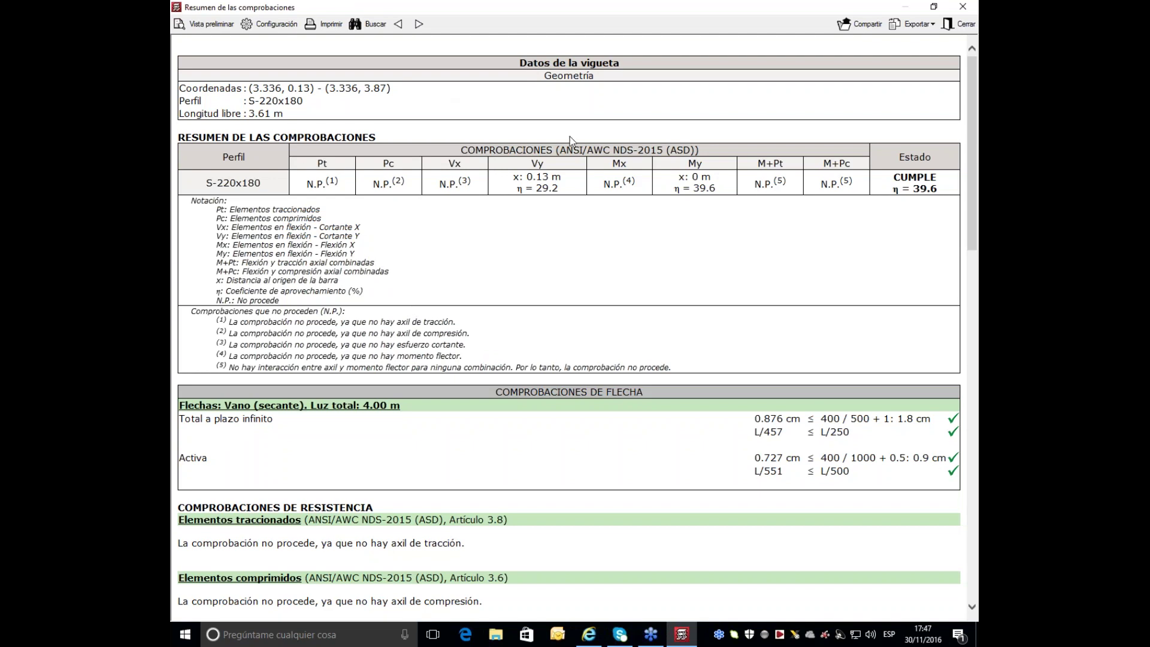
scroll(445, 240, "down", 4)
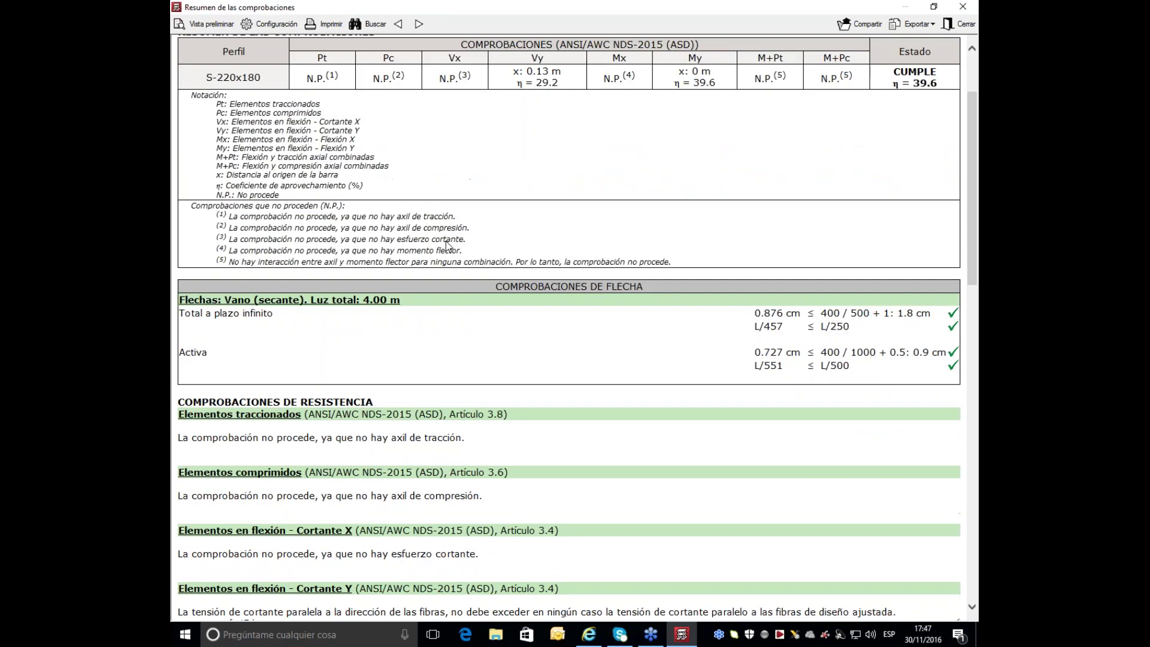
scroll(445, 241, "down", 12)
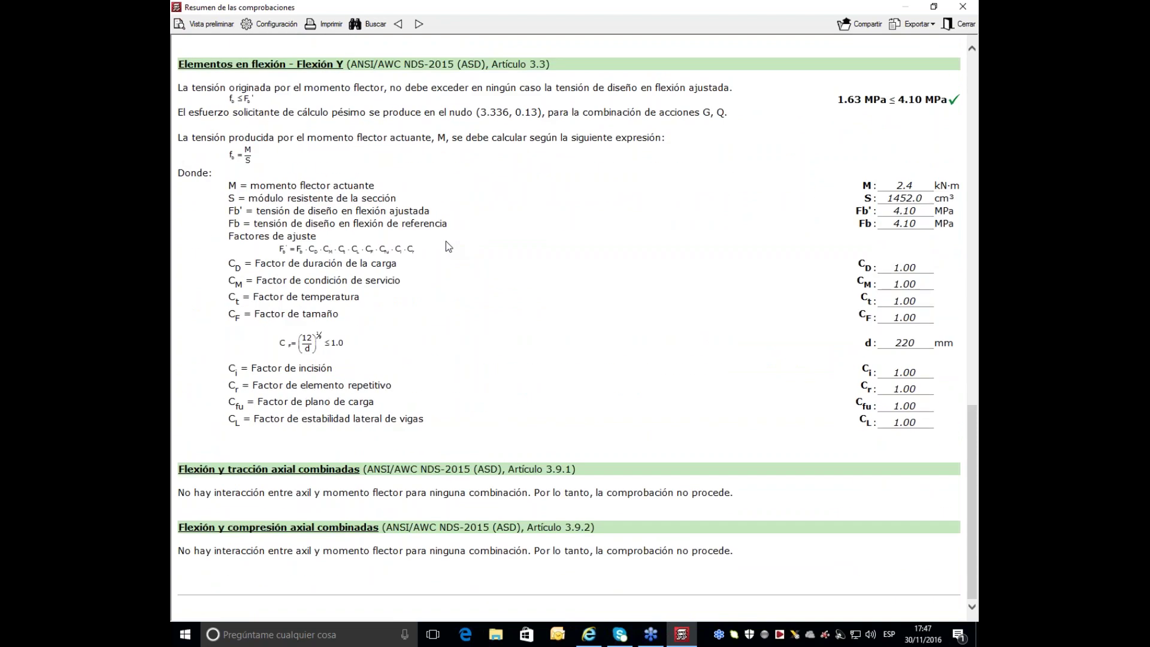
scroll(446, 241, "up", 4)
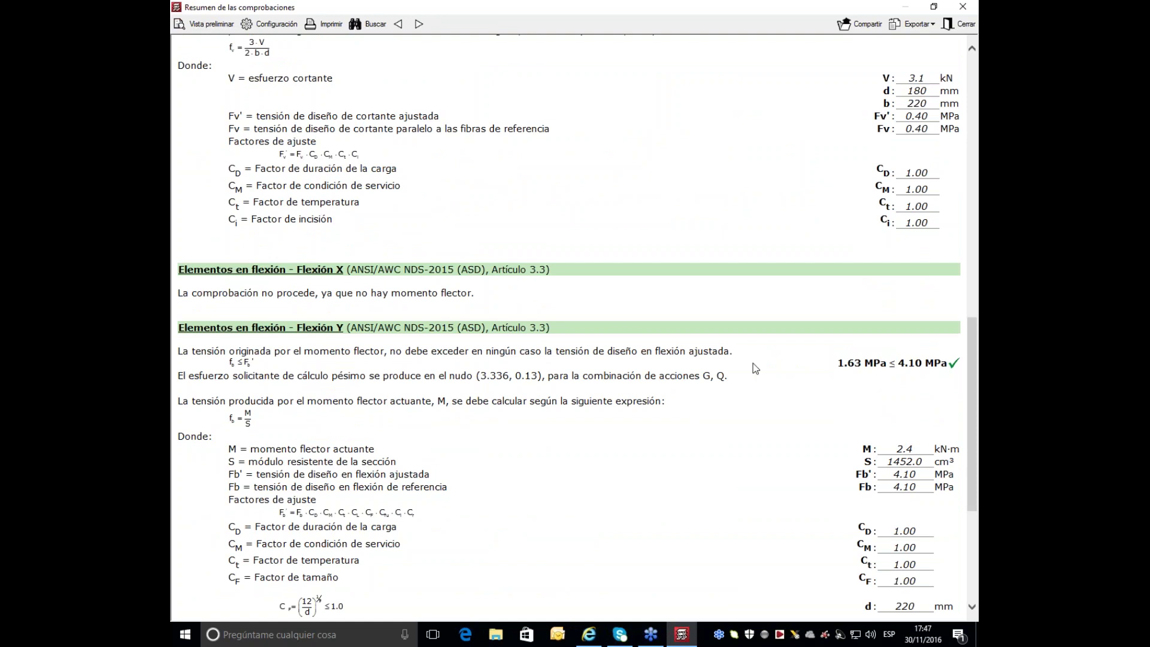
left_click(962, 7)
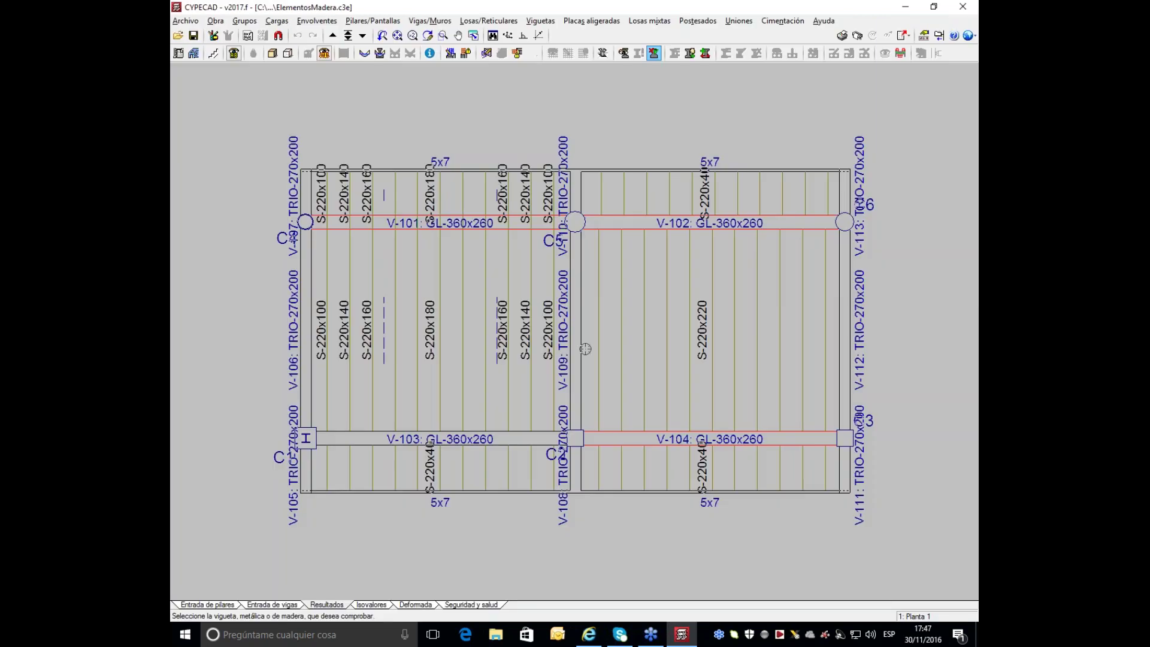
Step: Examine the drawing types and the Planos de planta options for a new drawing, and close the drawing selection without adding one
left_click(857, 36)
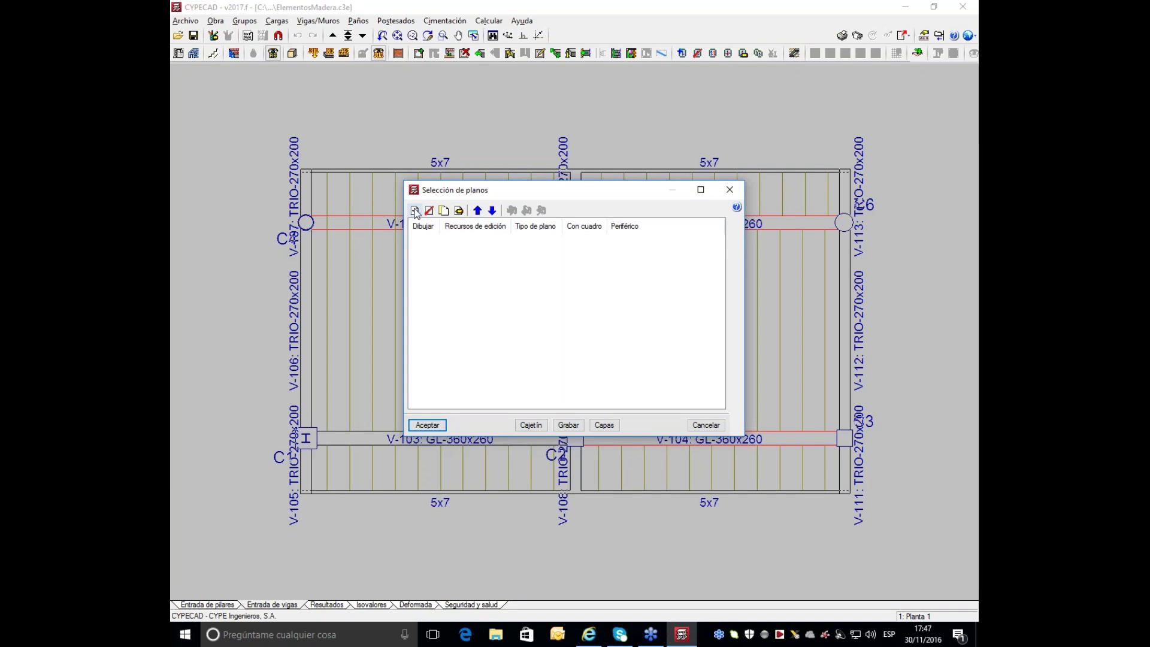
left_click(415, 210)
left_click(443, 147)
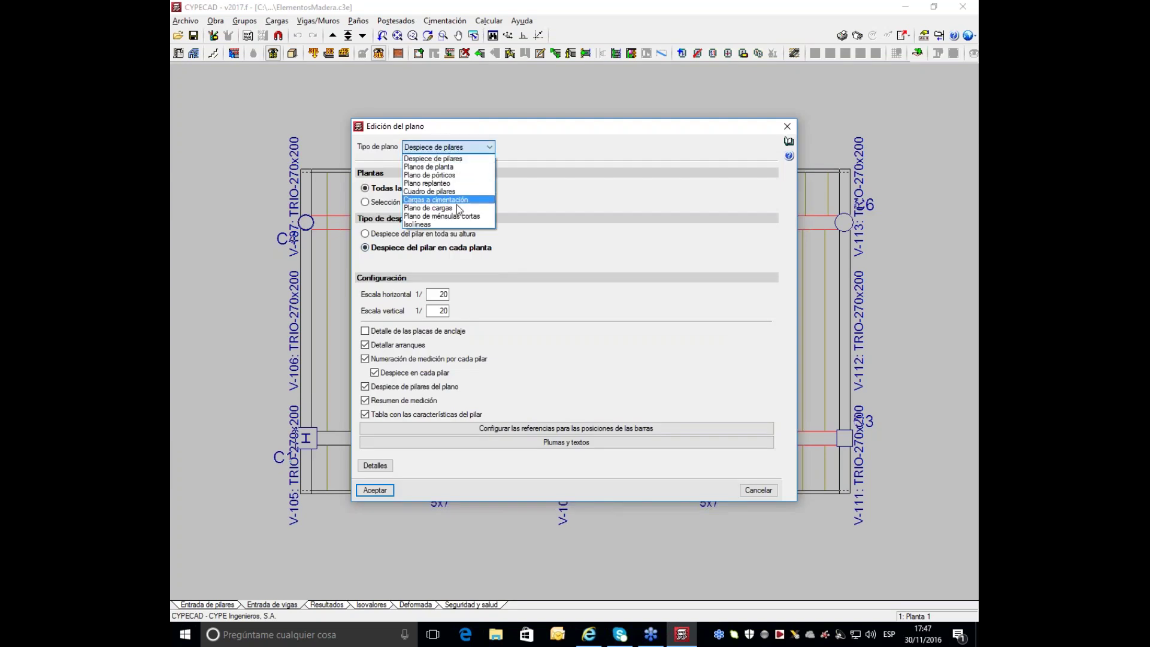
left_click(461, 167)
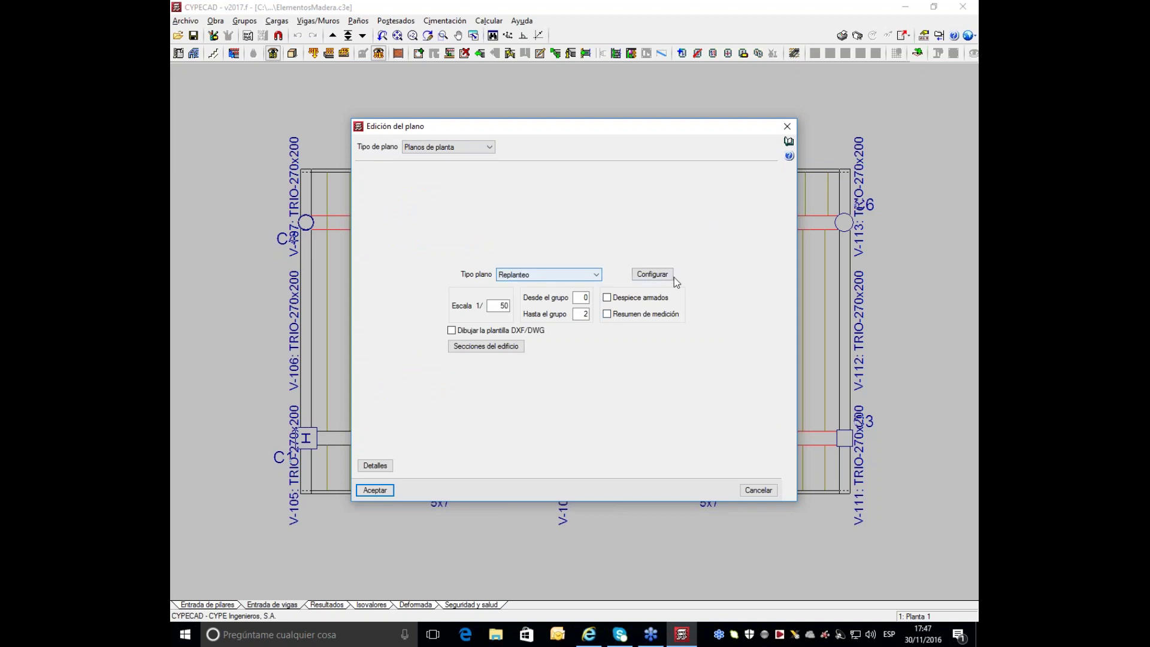
left_click(786, 127)
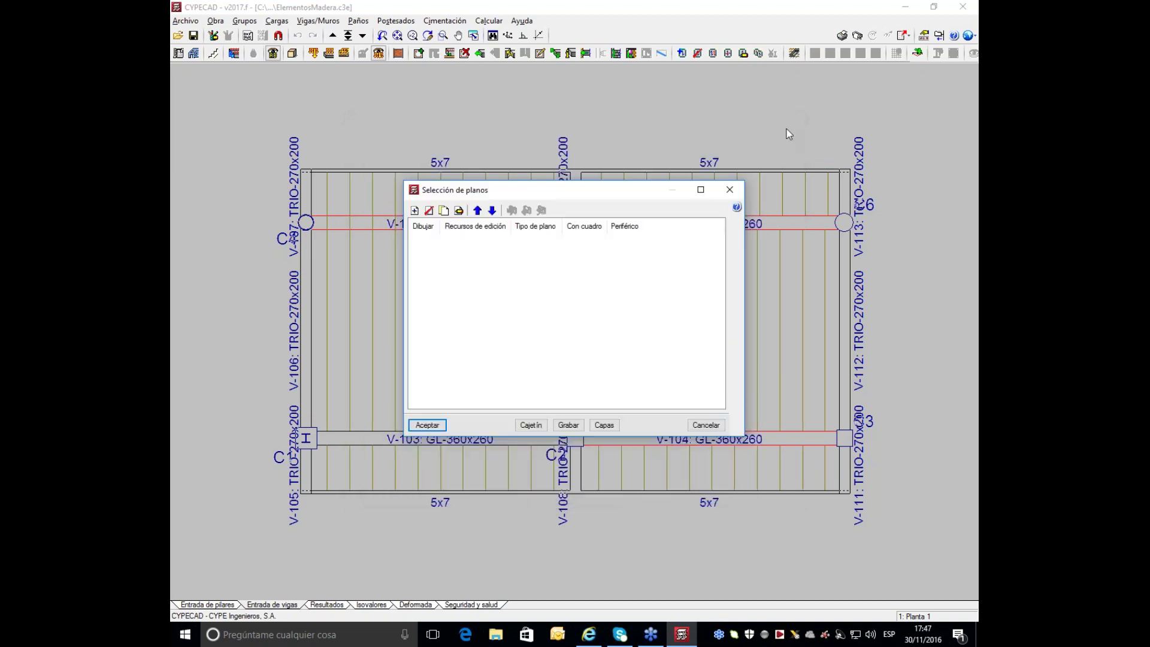
left_click(730, 189)
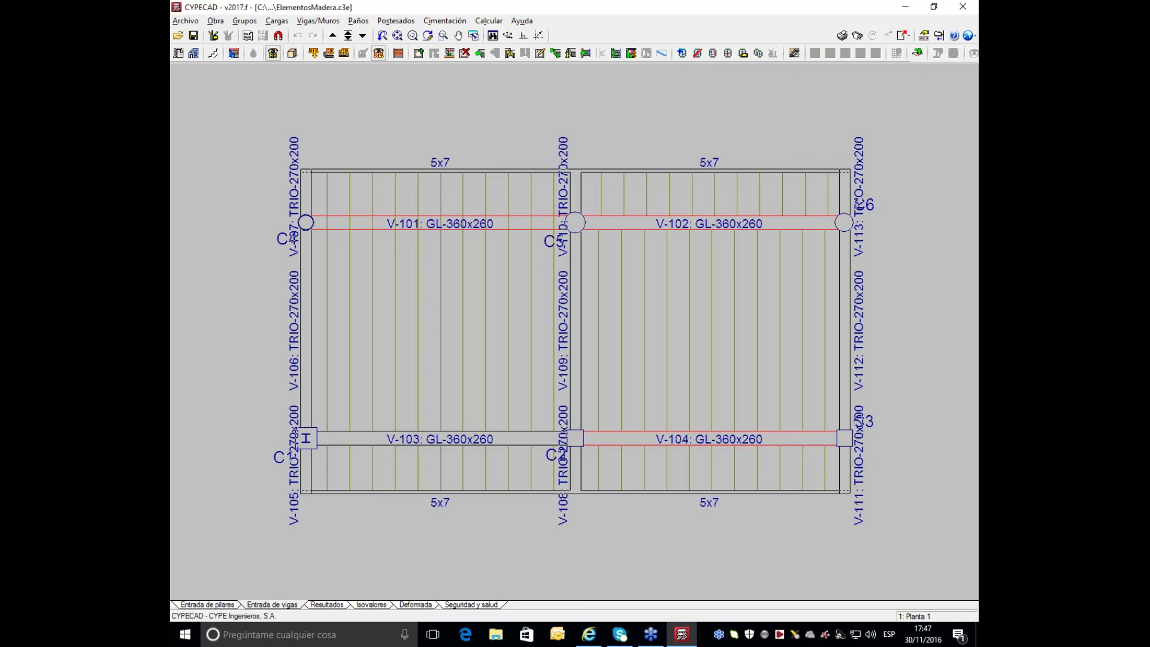
Step: Generate the Cuantías de obra report, review the timber quantities per floor, and close the report and the report list
left_click(842, 36)
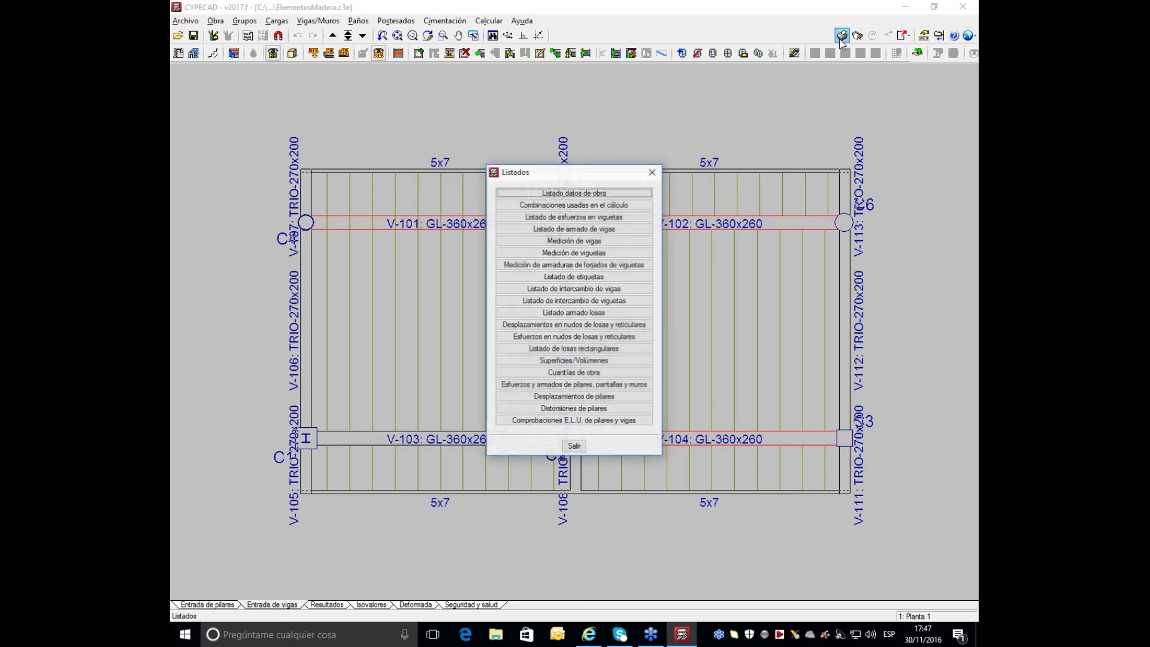
left_click(535, 371)
left_click(516, 371)
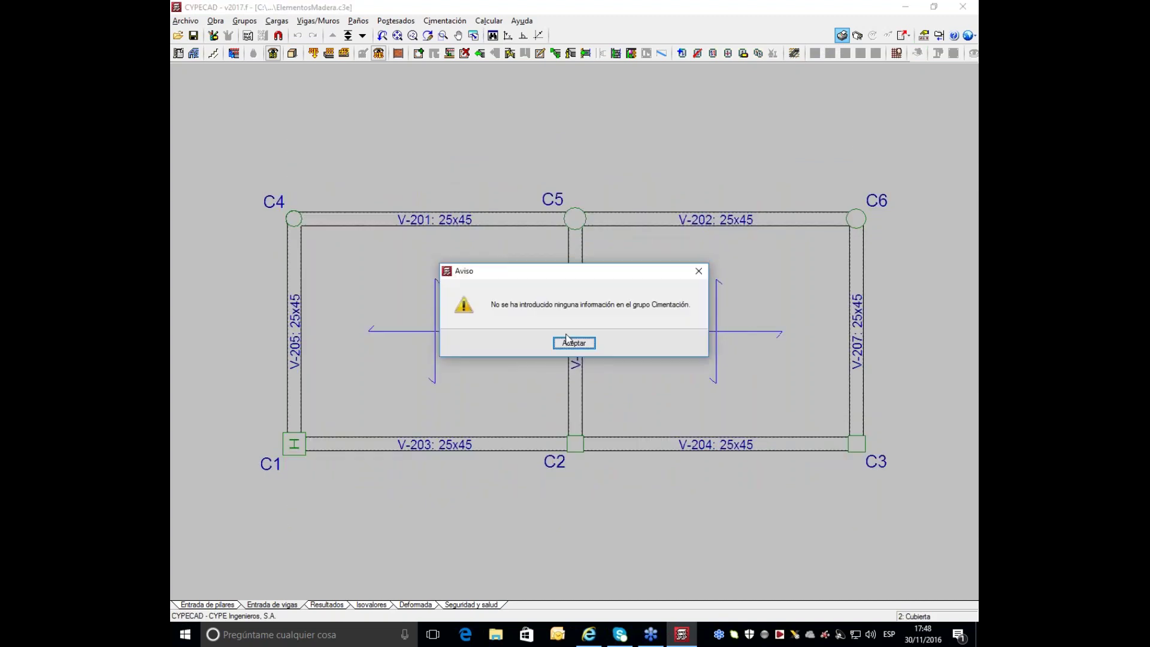
left_click(570, 341)
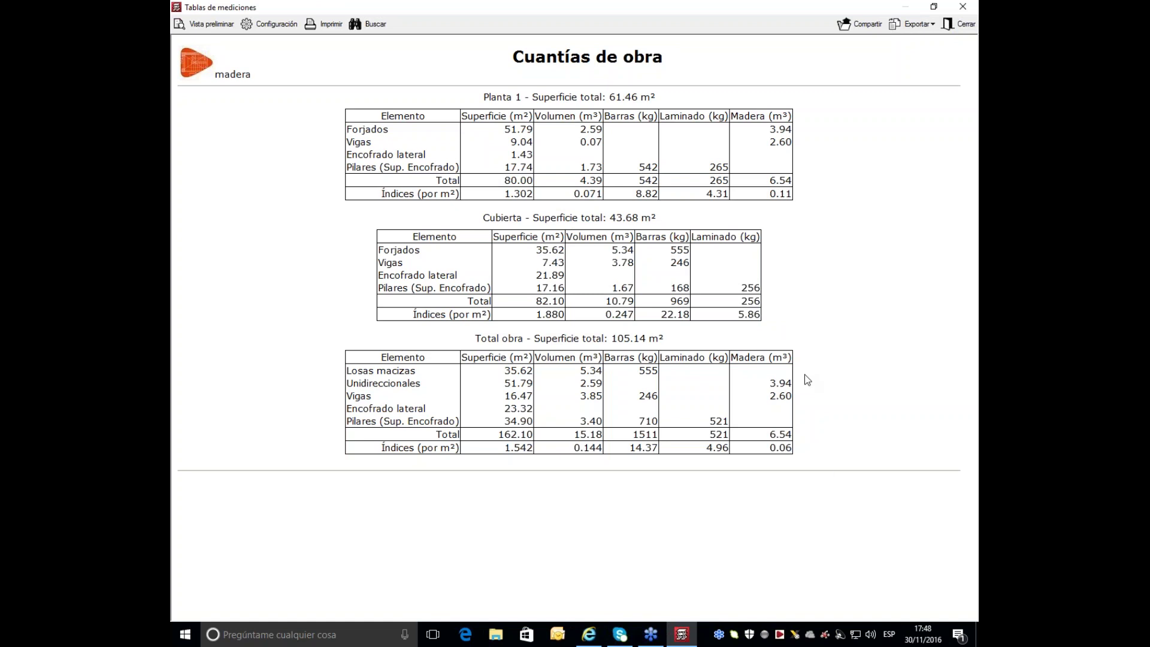
left_click(963, 6)
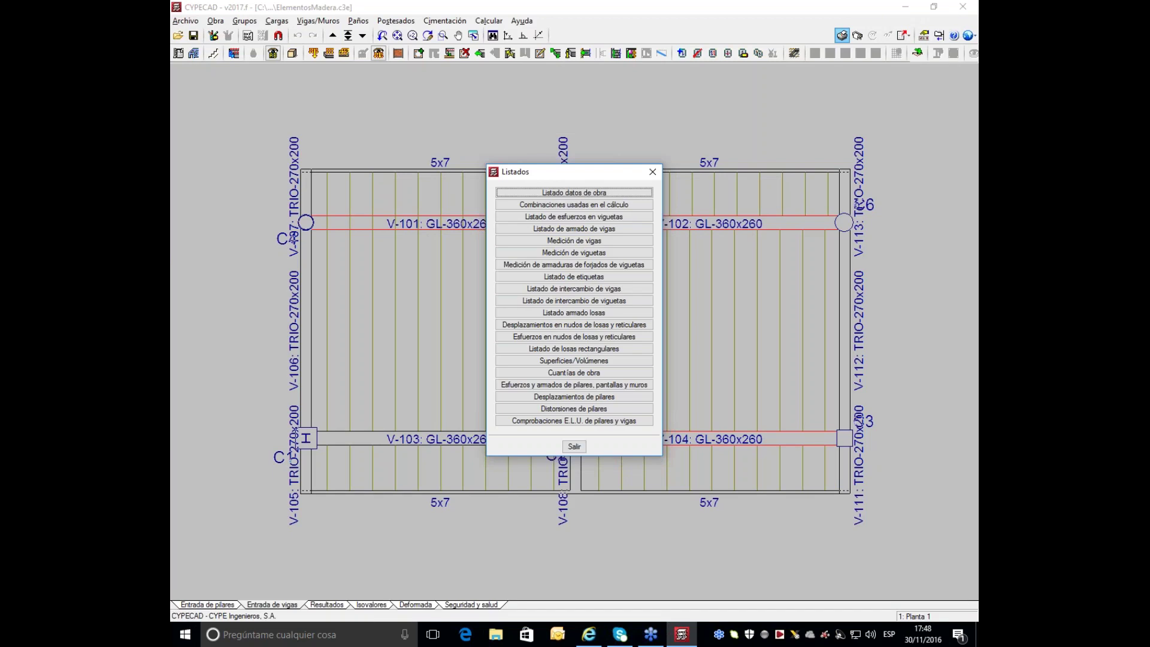
left_click(653, 172)
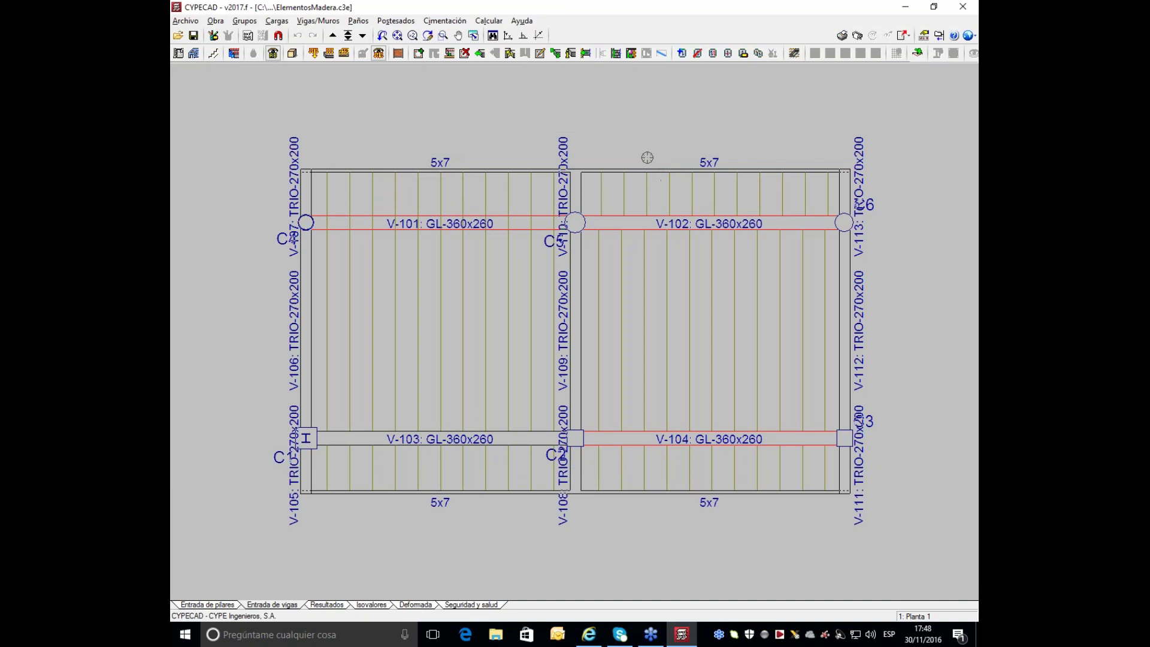
Step: Open the Sismo (mejoras) project from the Novedades Colombia folder and close its calculation error report
left_click(183, 24)
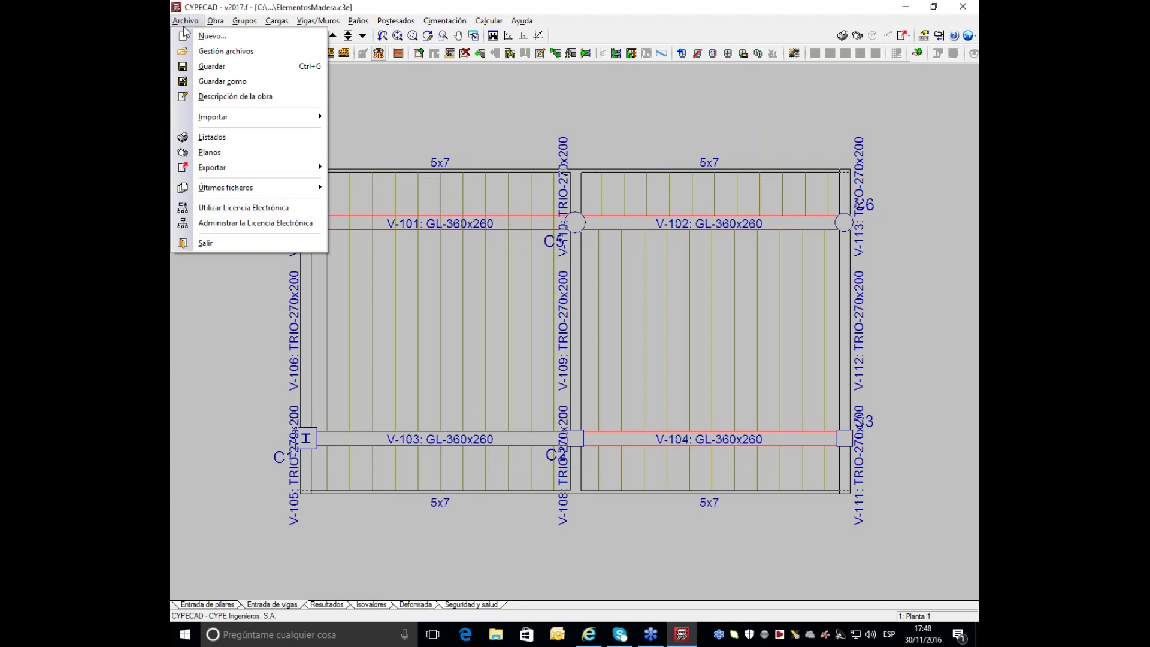
left_click(204, 51)
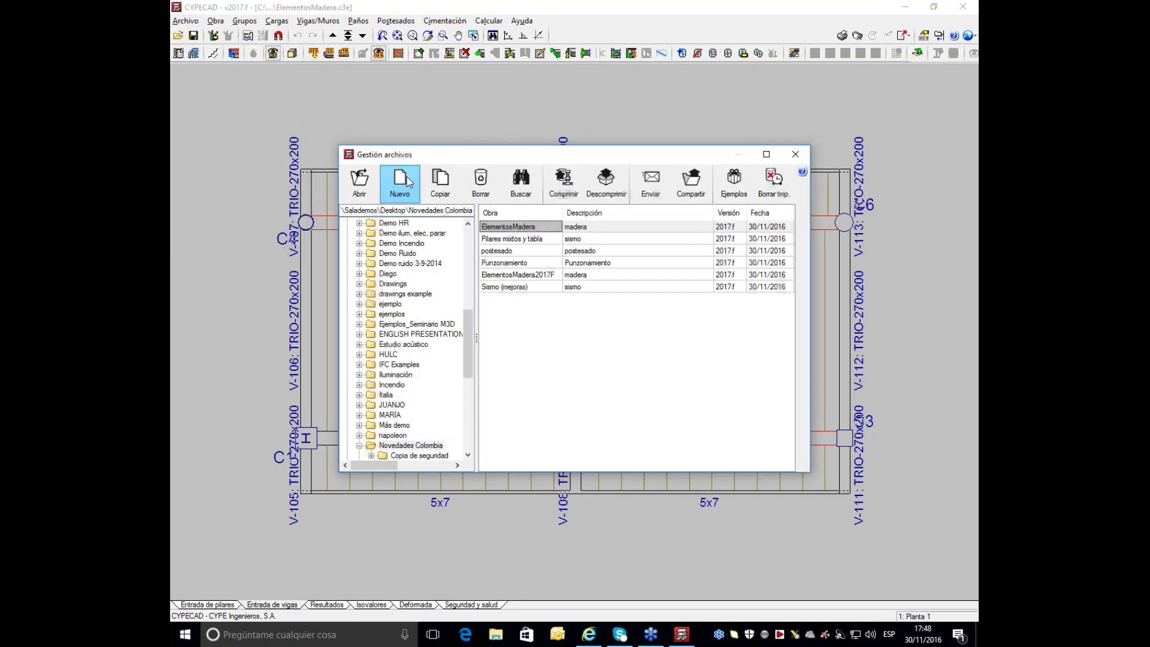
left_click(503, 287)
double_click(503, 288)
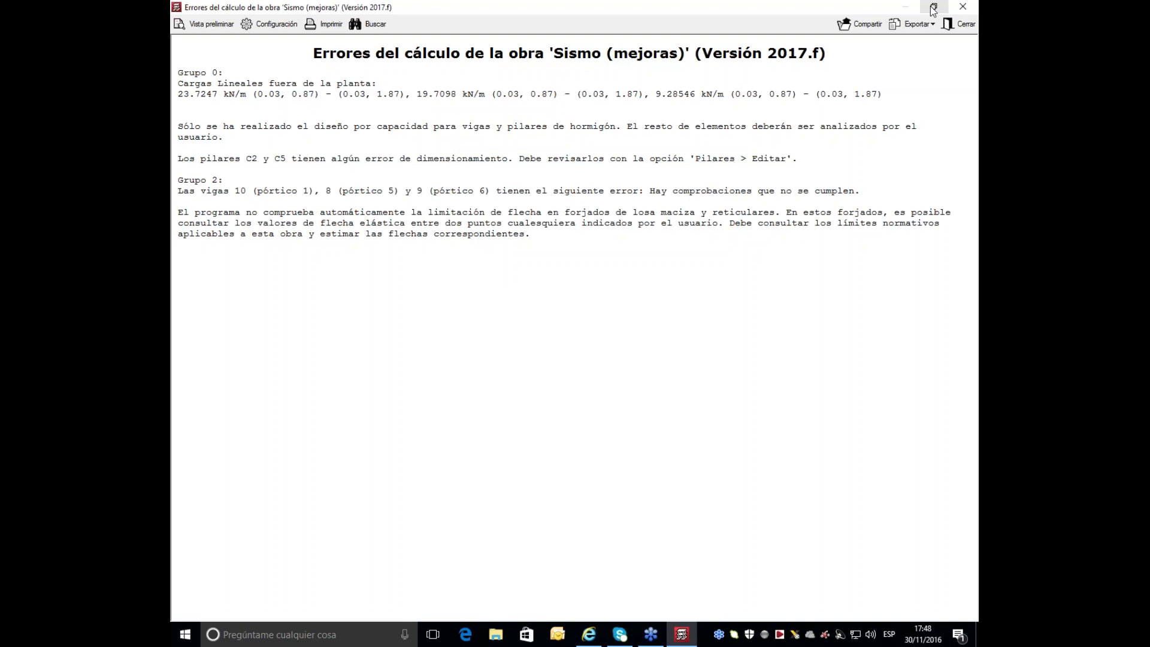
left_click(962, 7)
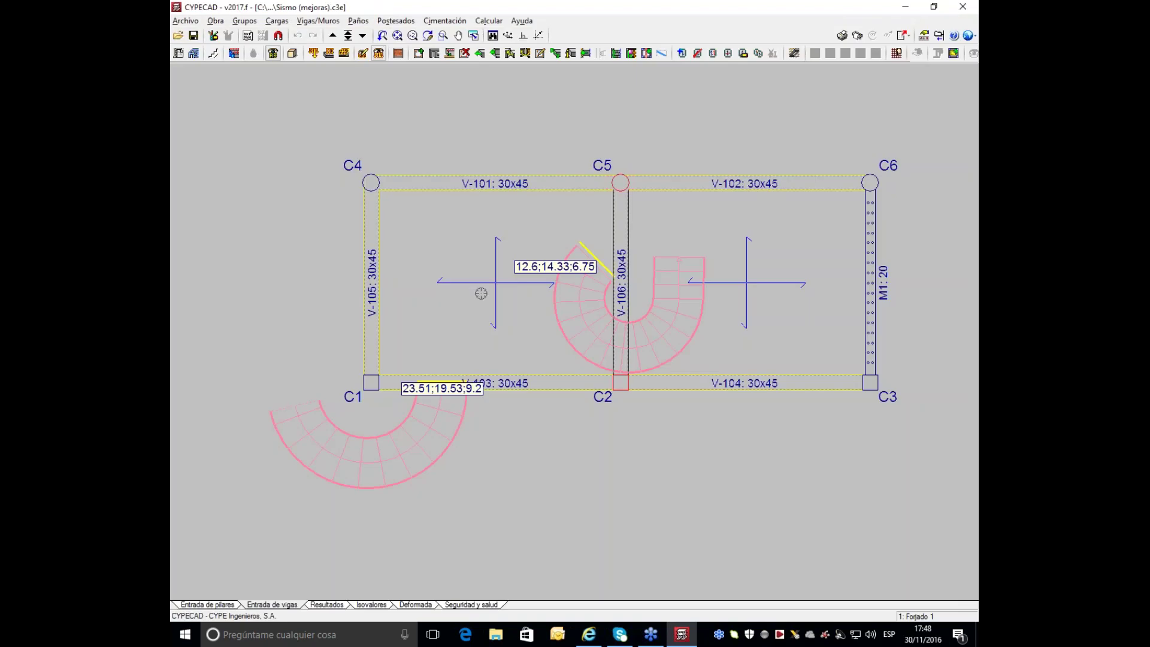
Step: Move the floor plan view up to the Forjado 2 group
scroll(482, 293, "up", 1)
middle_click_drag(633, 321, 550, 314)
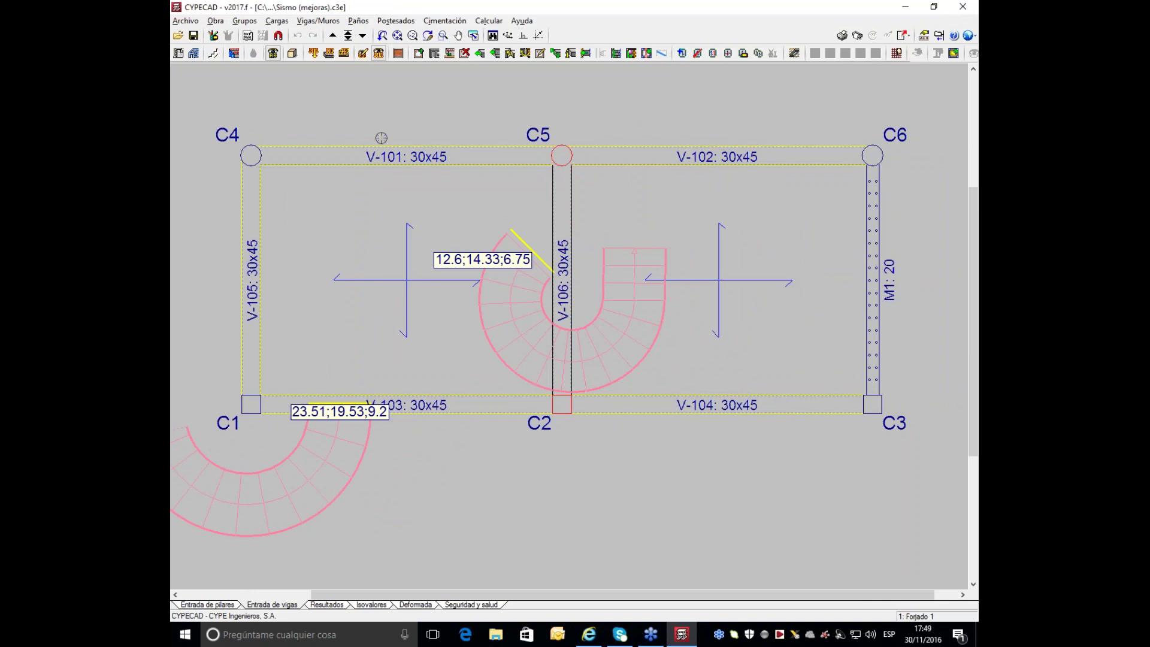
left_click(318, 20)
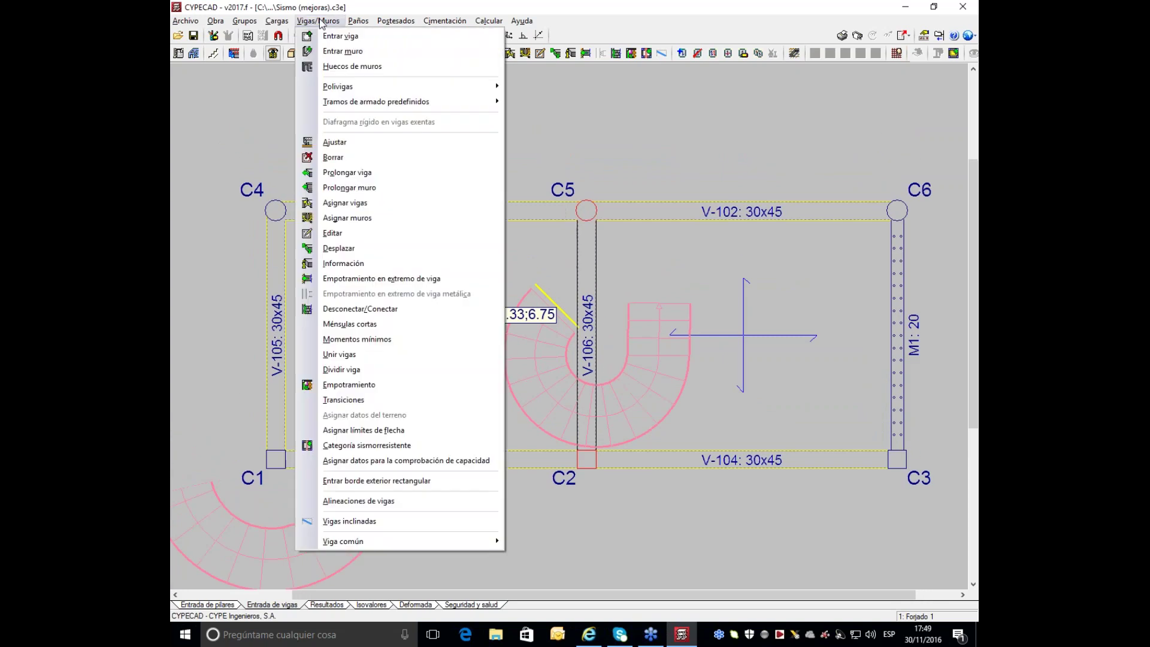
left_click(388, 6)
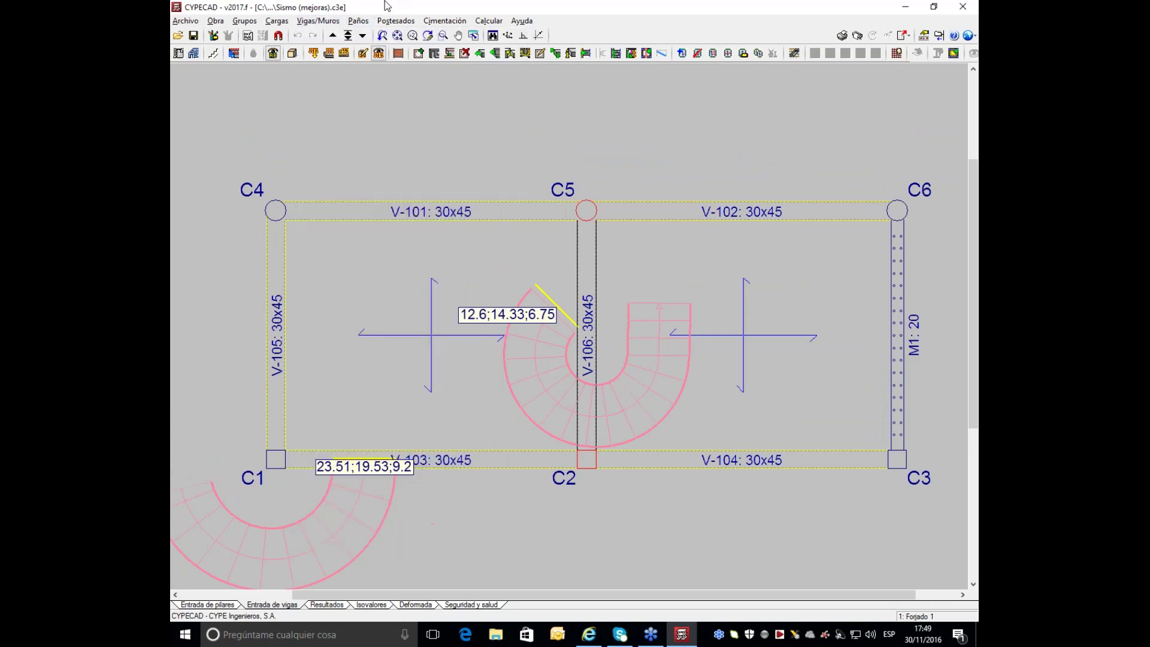
left_click(363, 38)
left_click(332, 35)
left_click(332, 35)
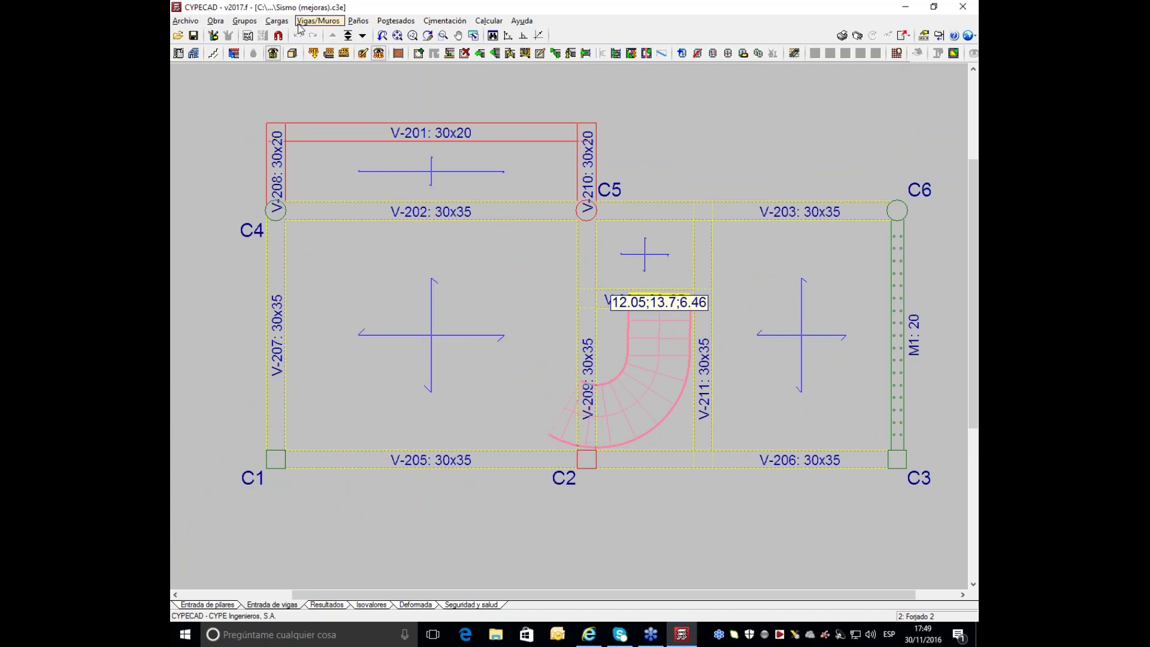
Step: Assign the category of secondary beams against seismic action to V-201, V-208 and V-210, accepting the loss of the calculation results
left_click(316, 21)
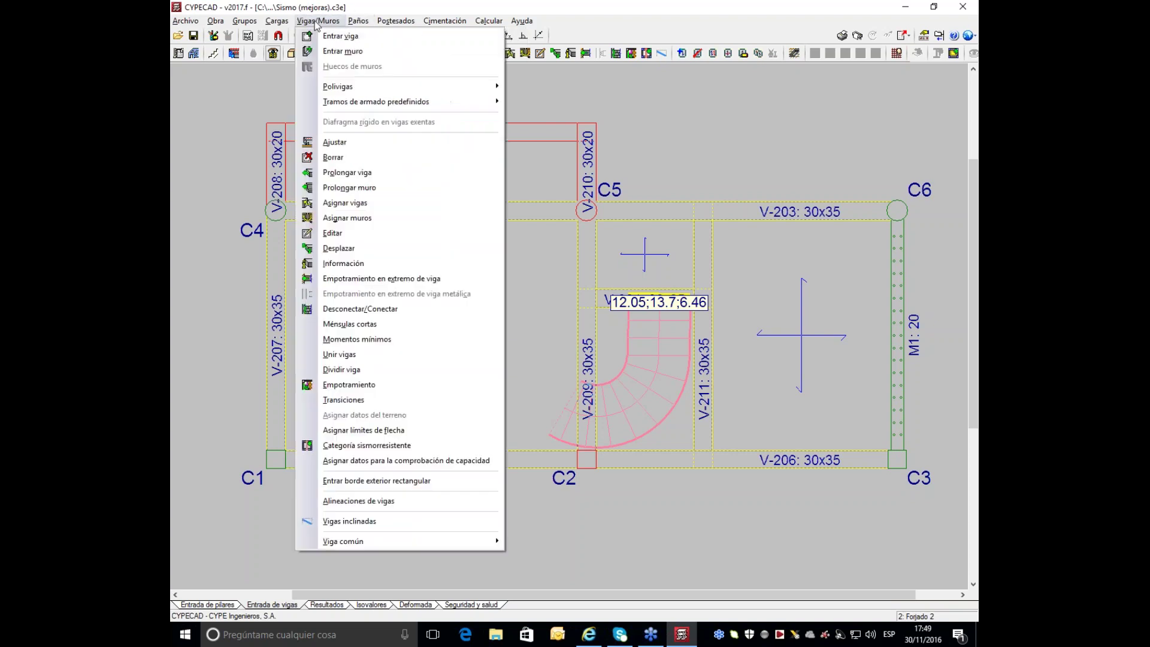
left_click(340, 446)
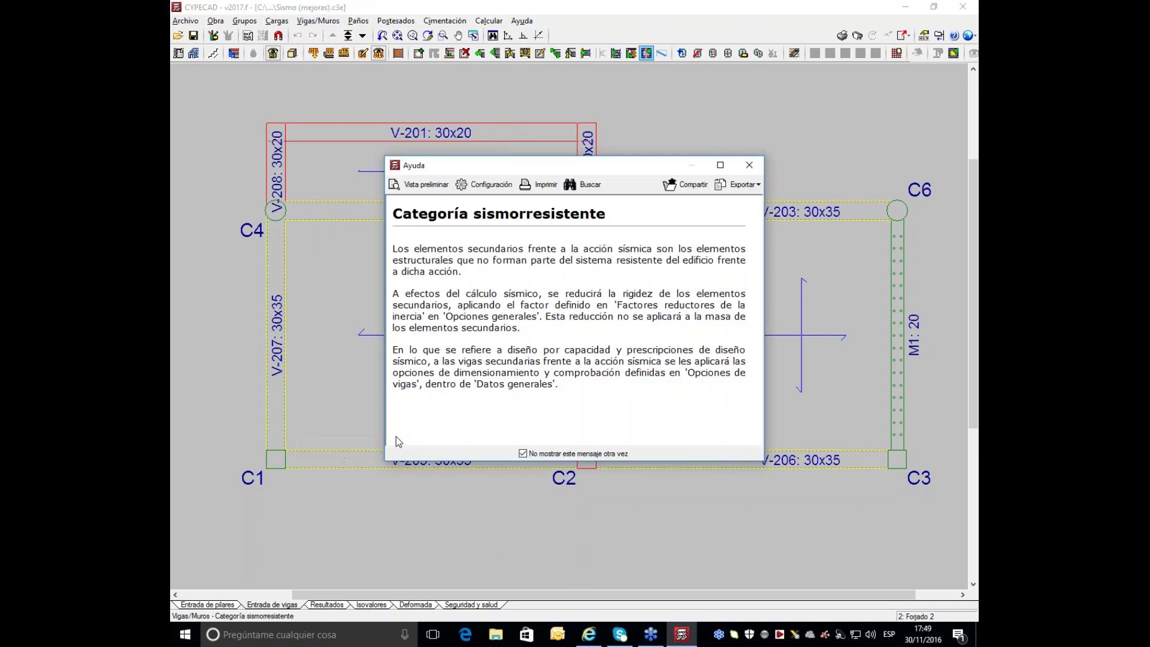
left_click(749, 166)
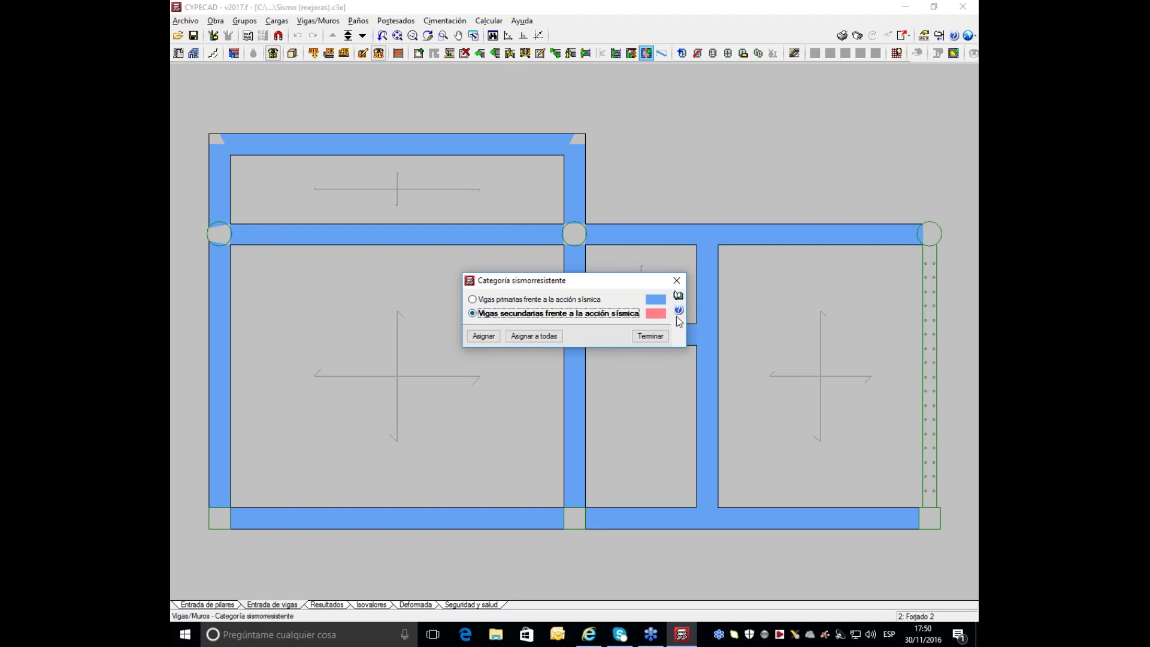
left_click(483, 336)
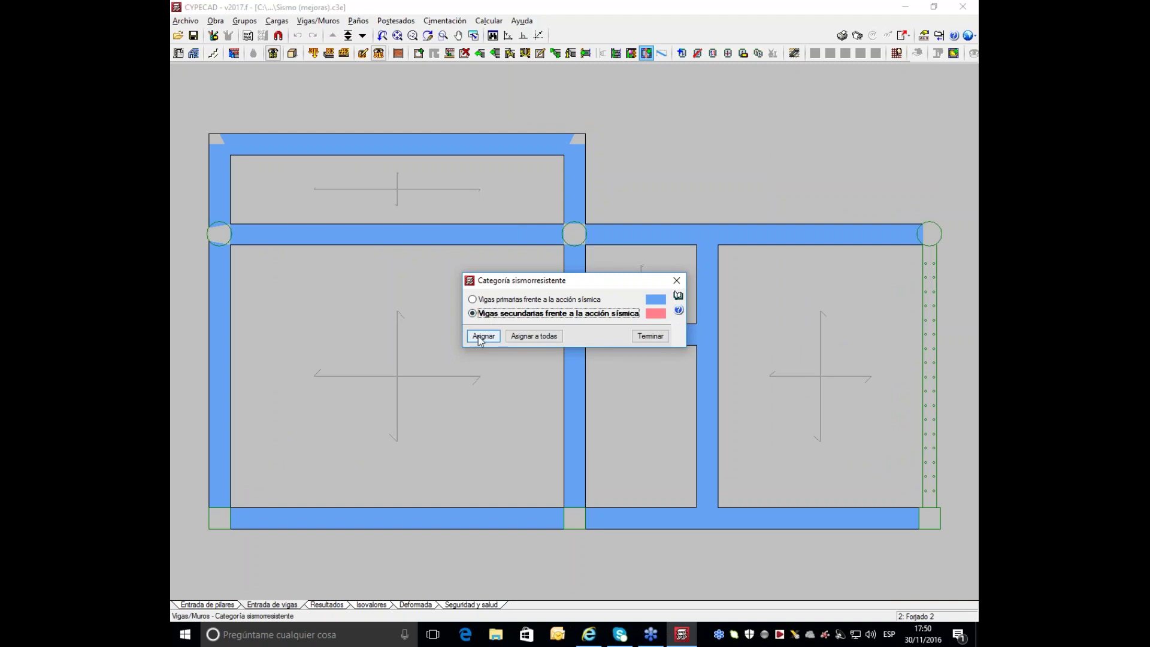
left_click(603, 108)
left_click(192, 183)
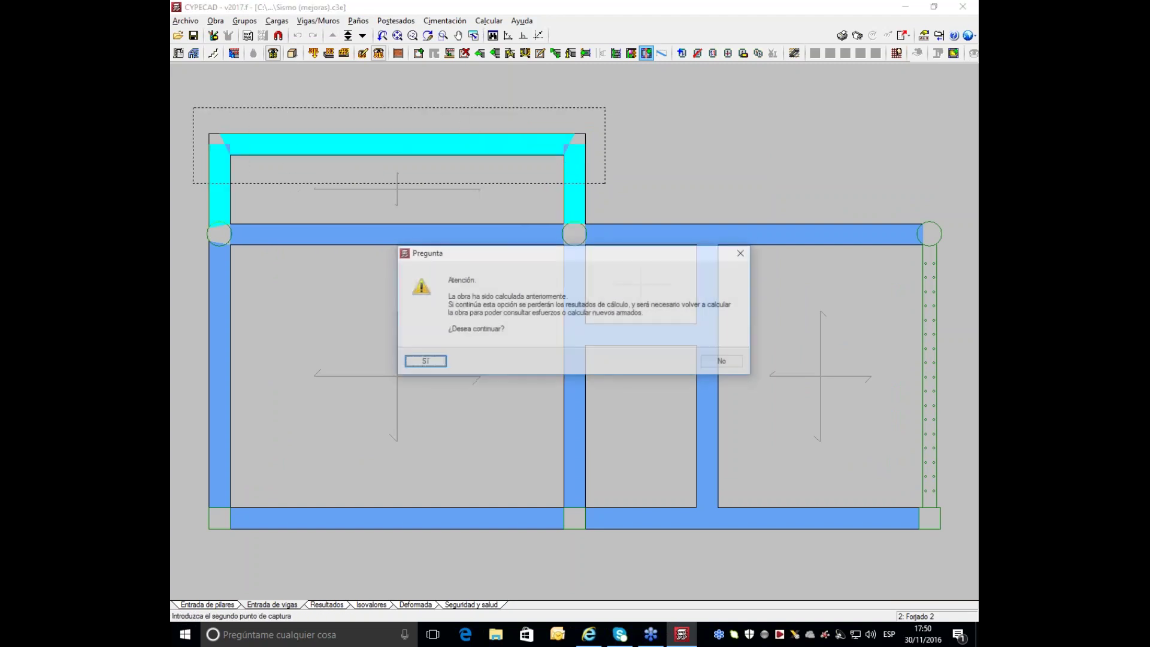
left_click(424, 361)
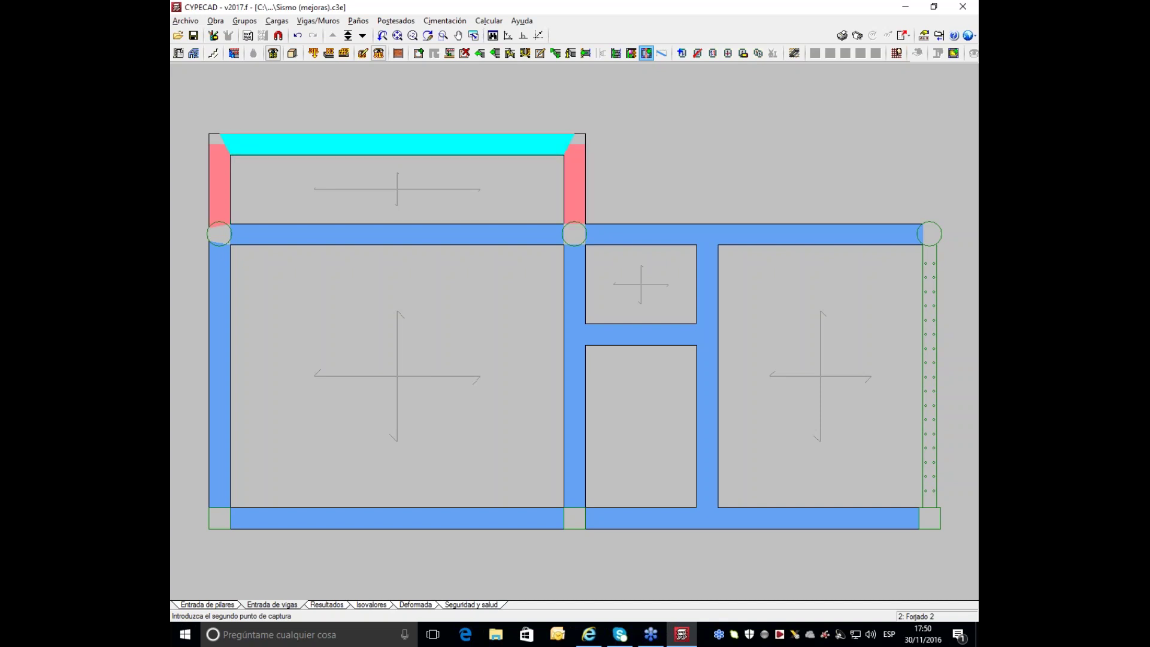
Step: Assign the secondary seismic category to V-211 and the short beam between V-209 and V-211, and finish the category assignment
left_click_drag(776, 306, 672, 378)
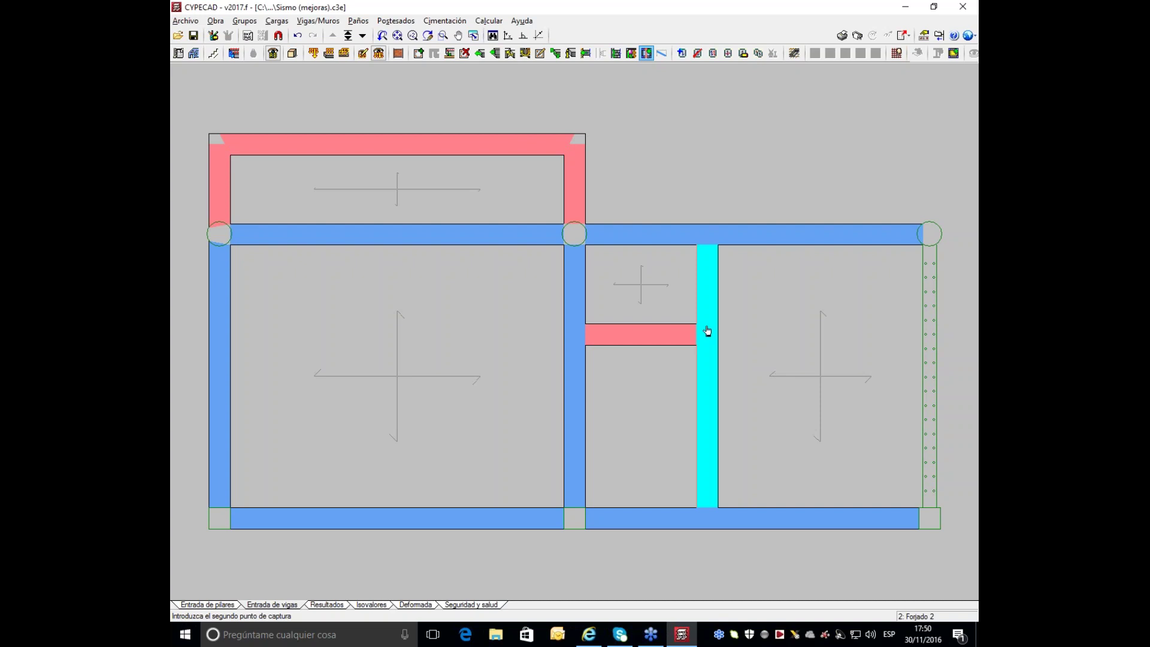
left_click(654, 344)
right_click(514, 376)
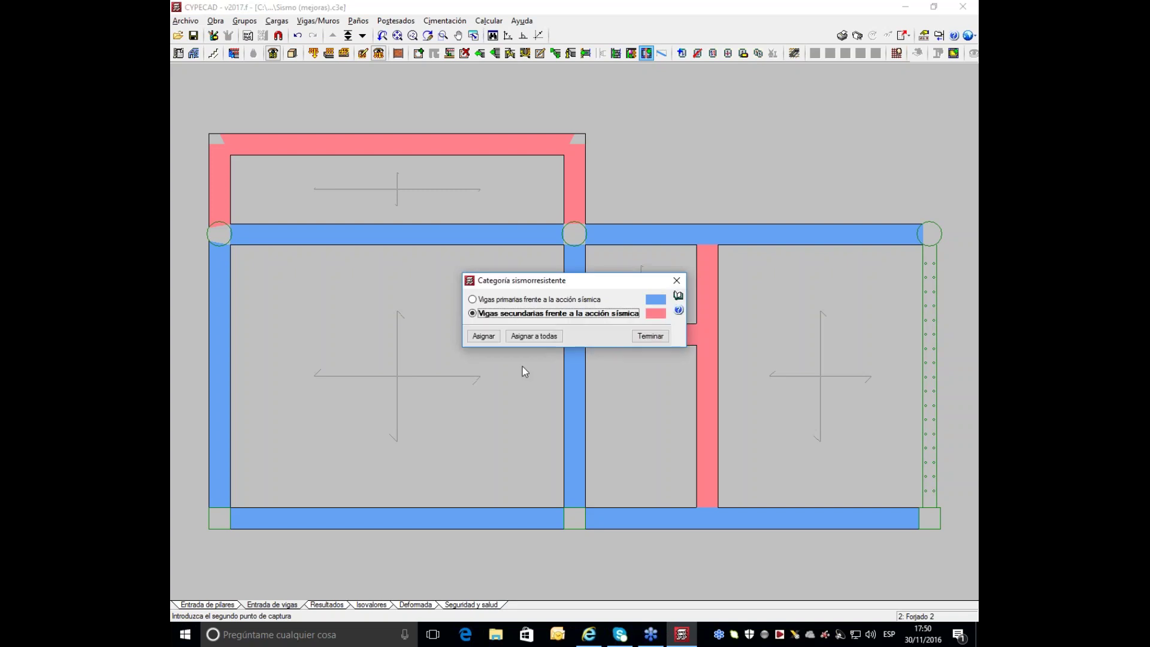
left_click(650, 336)
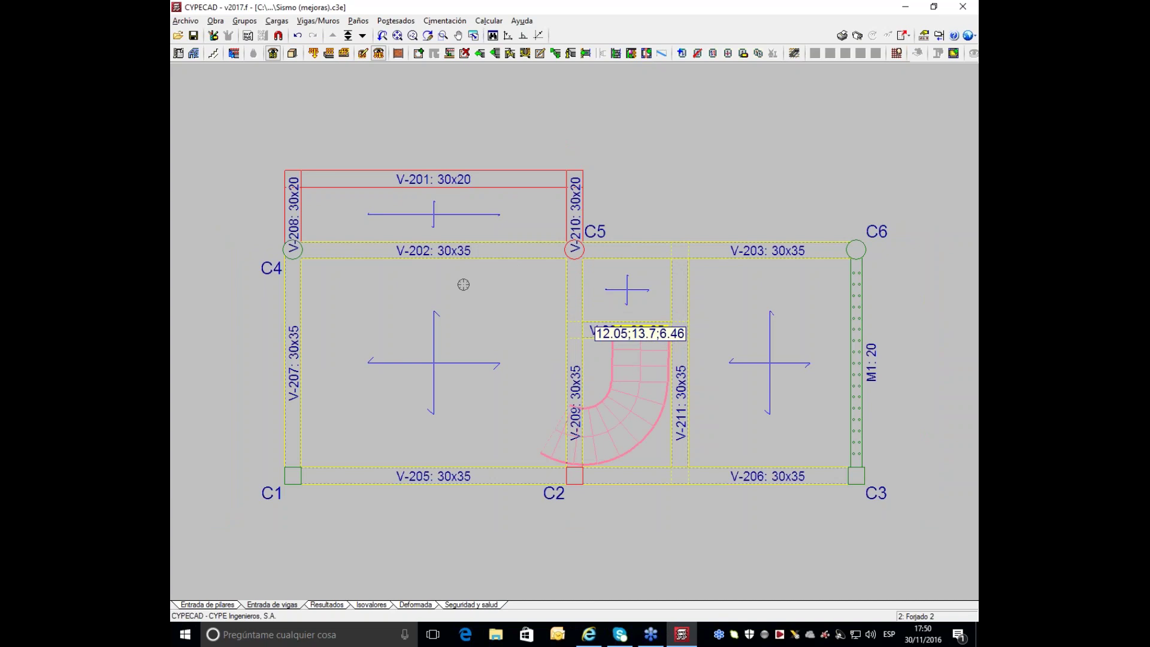
Step: Assign a partial fixity (Empotramiento parcial) of 0.50 to both ends of beam V-207, between C4 and C1
left_click(326, 23)
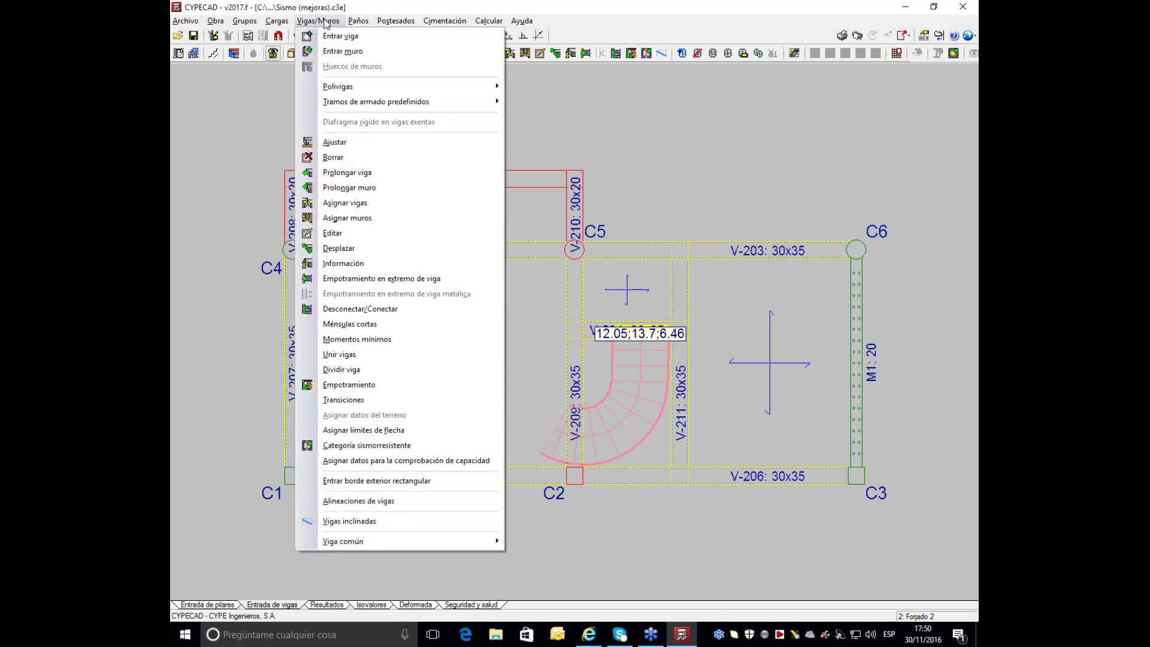
left_click(337, 280)
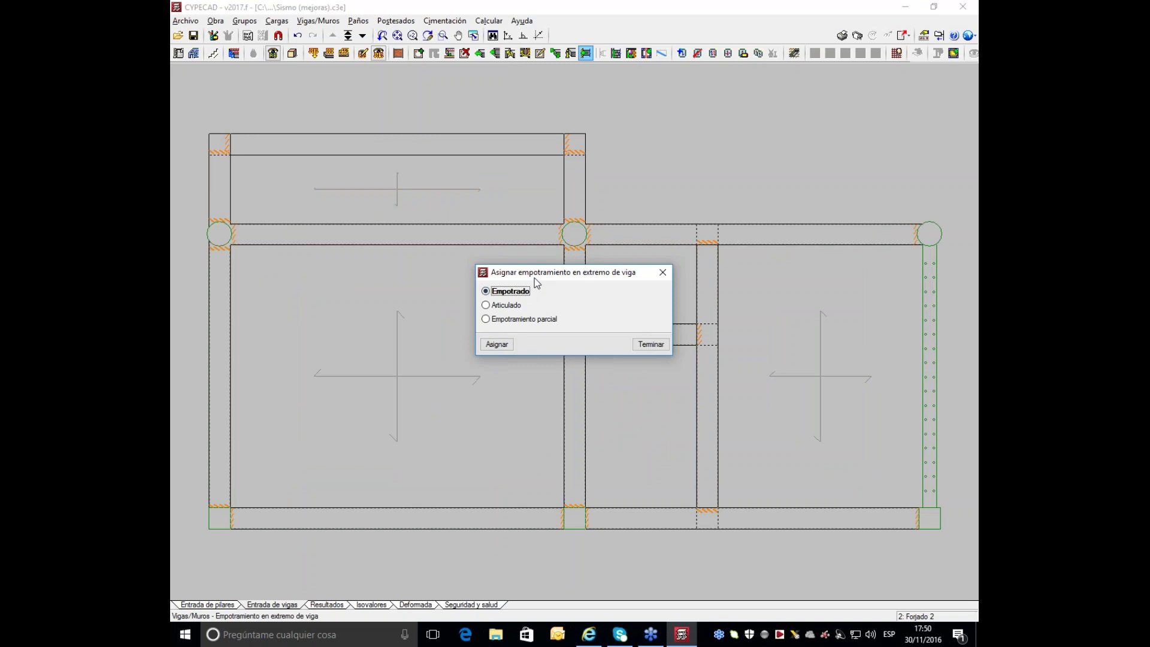
left_click_drag(543, 275, 754, 276)
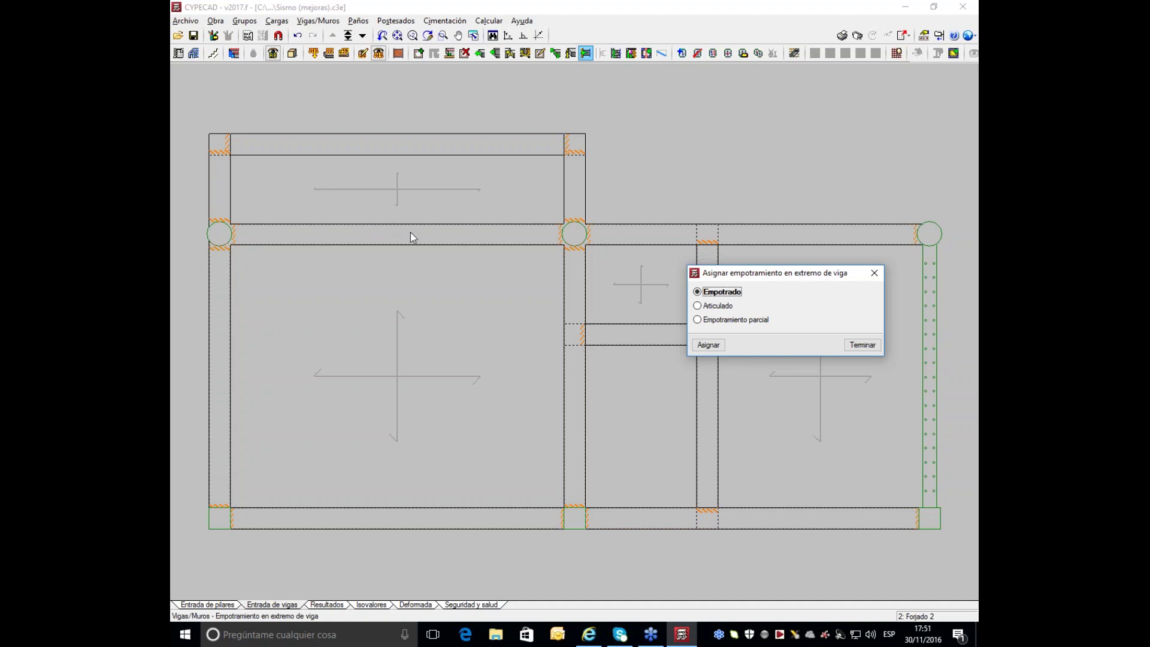
left_click(698, 320)
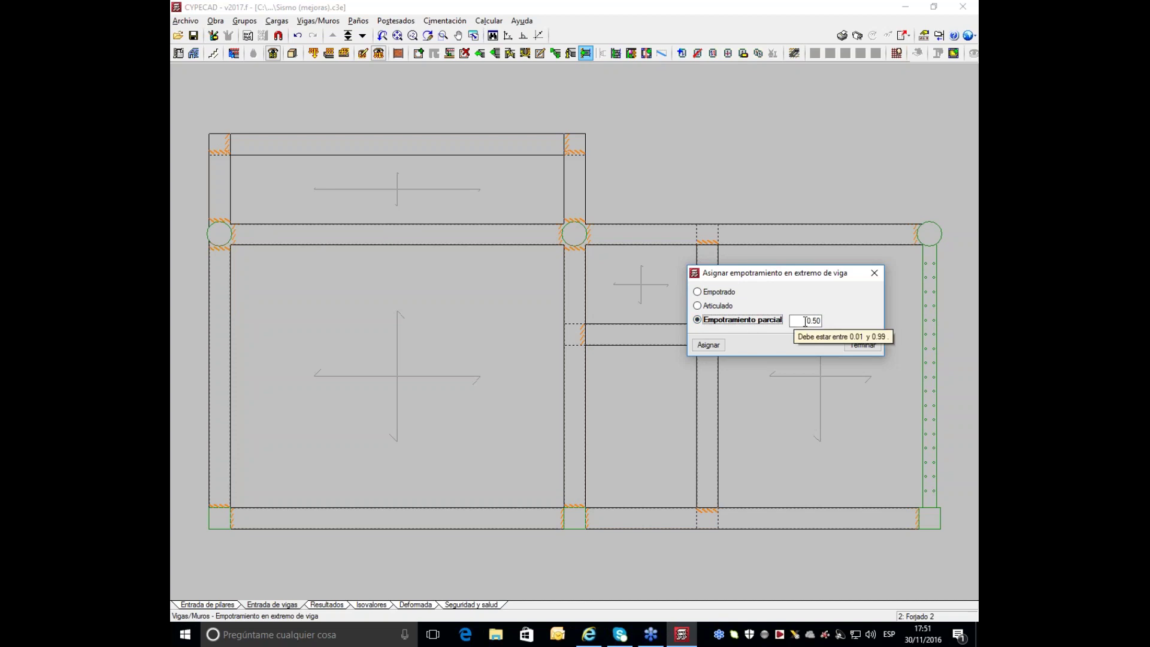
double_click(805, 322)
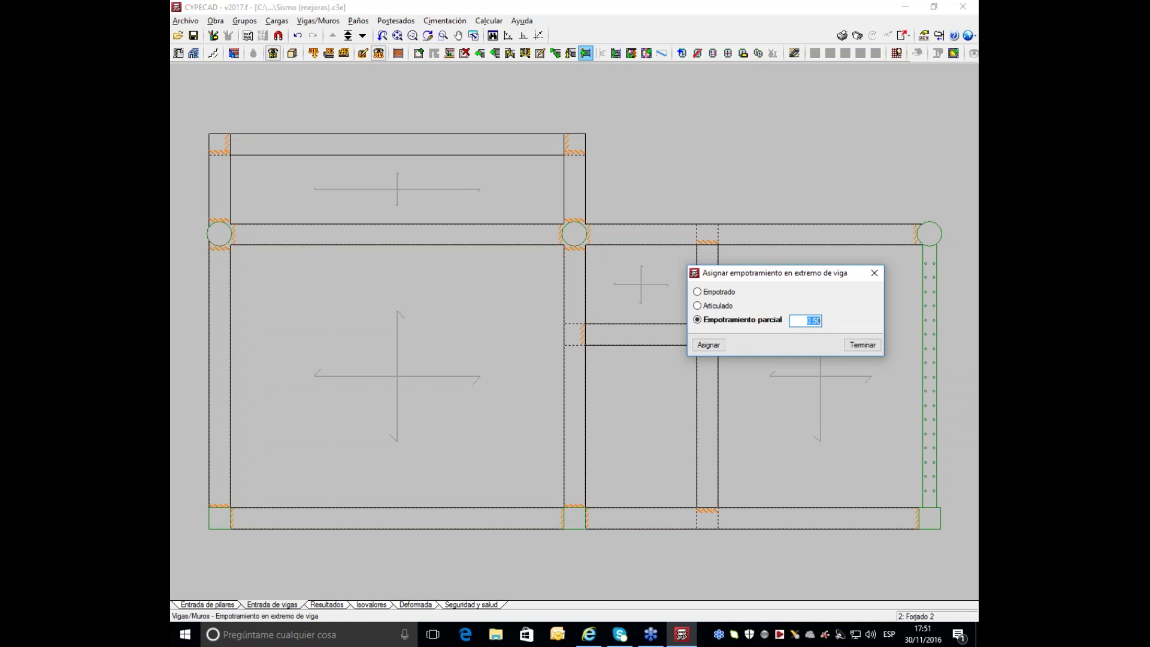
left_click(708, 345)
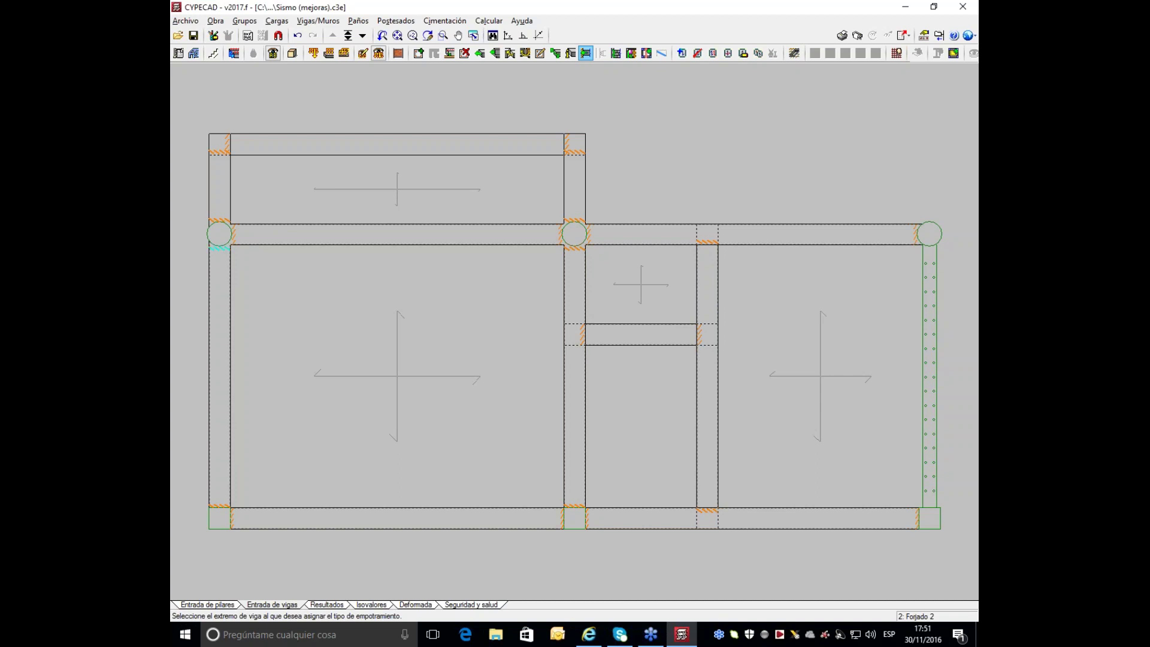
left_click(219, 255)
left_click(219, 505)
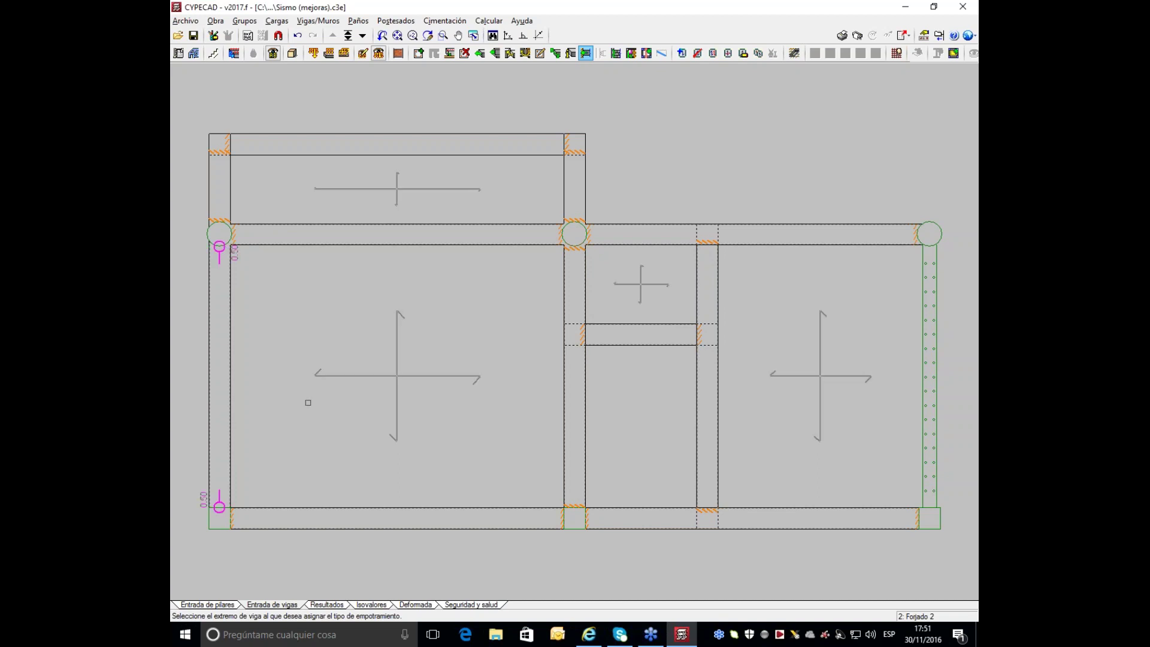
Step: Assign full fixity (Empotrado) to the C4 end of beam V-207
left_click(219, 259)
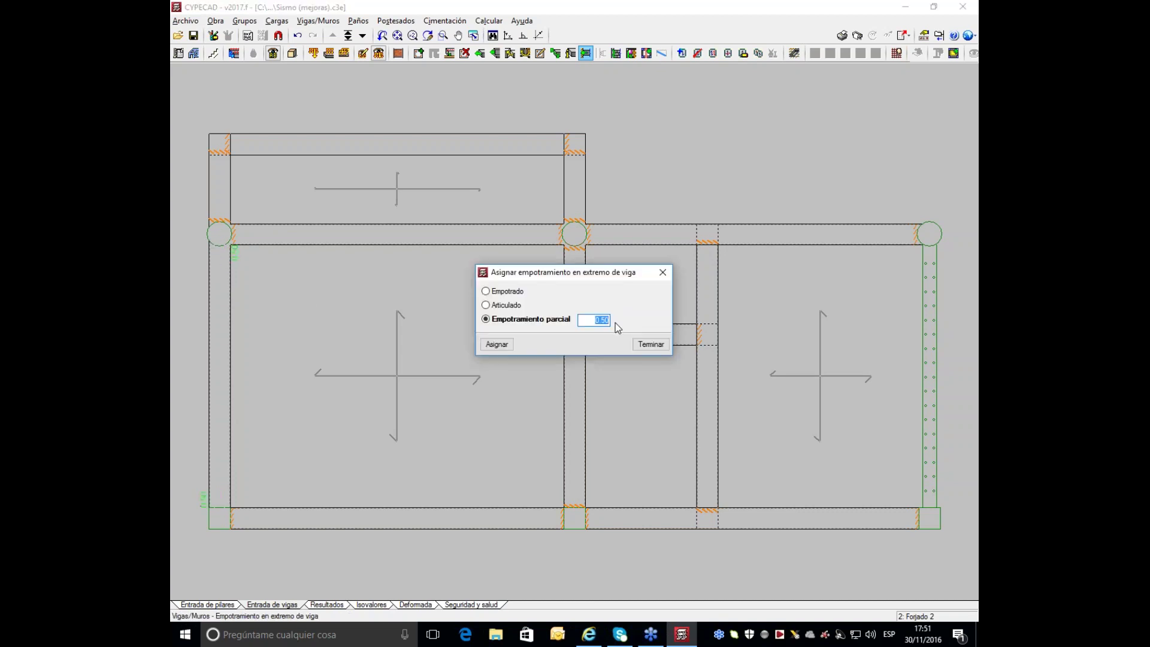
left_click(486, 291)
left_click(496, 344)
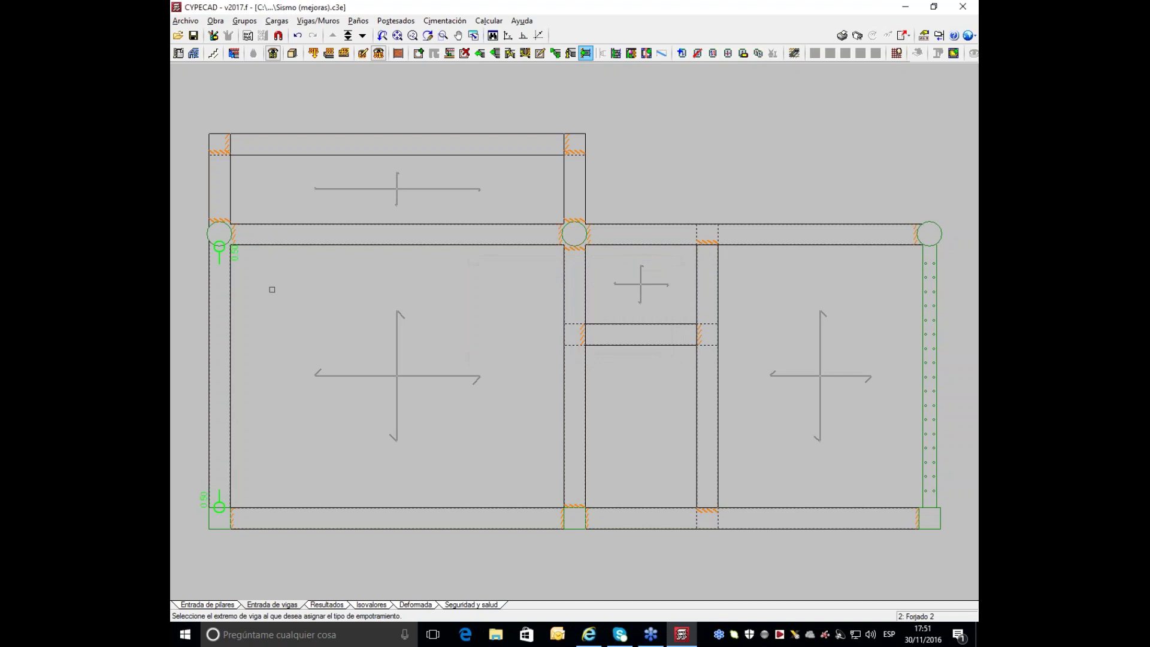
scroll(435, 304, "down", 1)
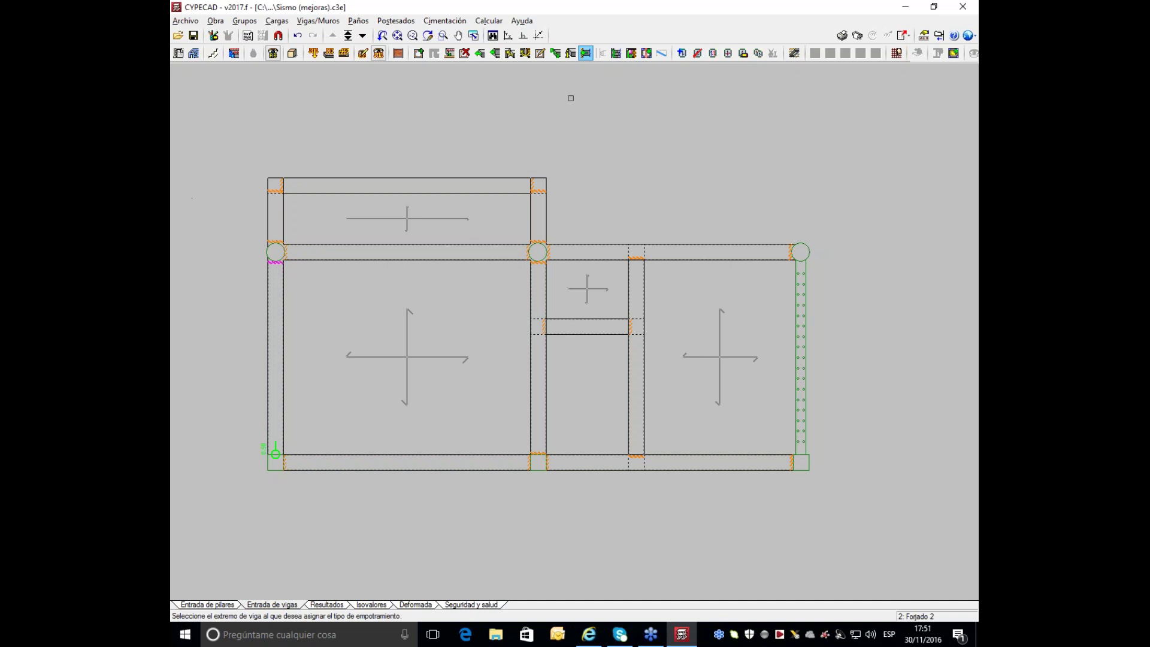
Step: Calculate the whole project including the foundation, acknowledge the foundation sizing warning and close the calculation error report
left_click(488, 20)
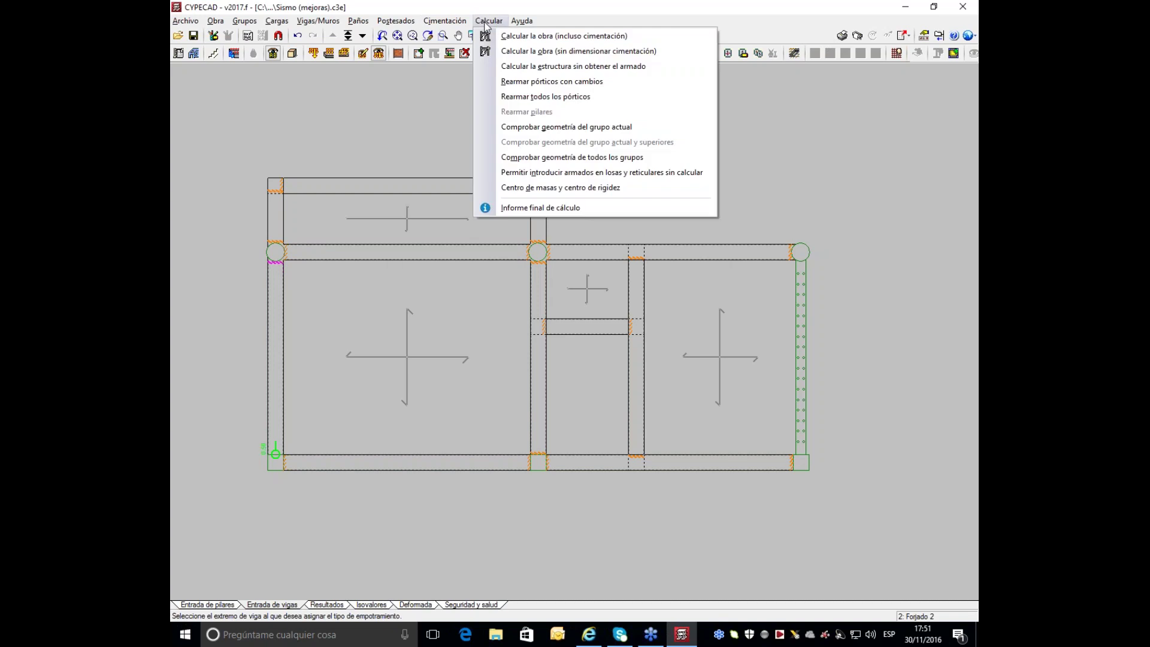
left_click(509, 41)
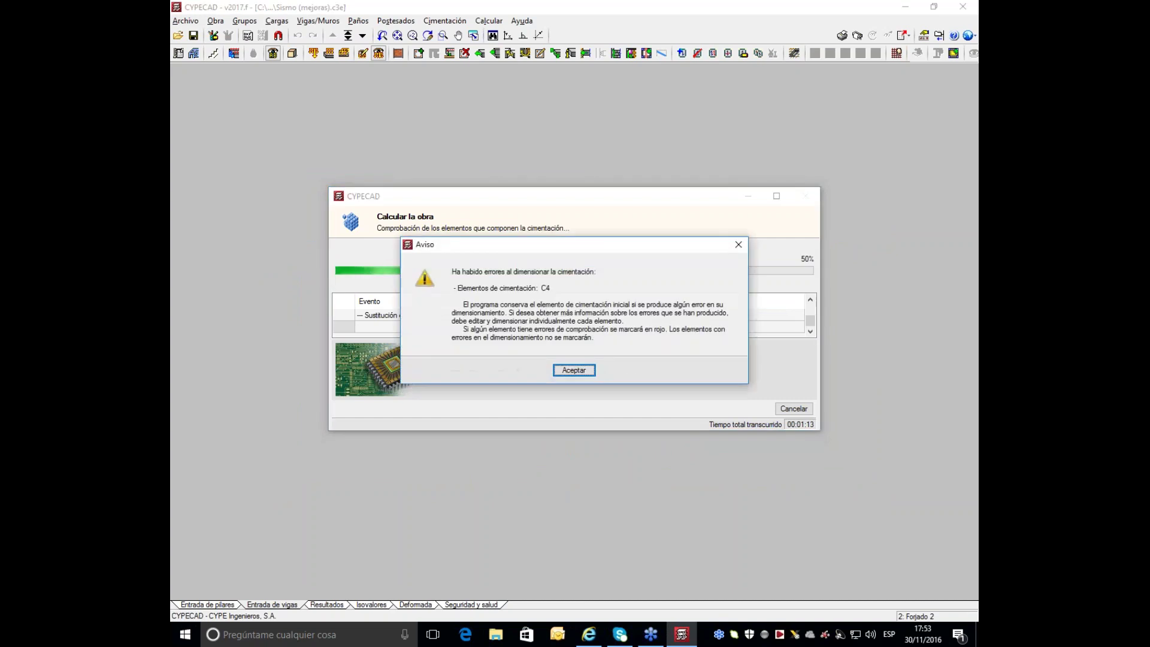
left_click(574, 370)
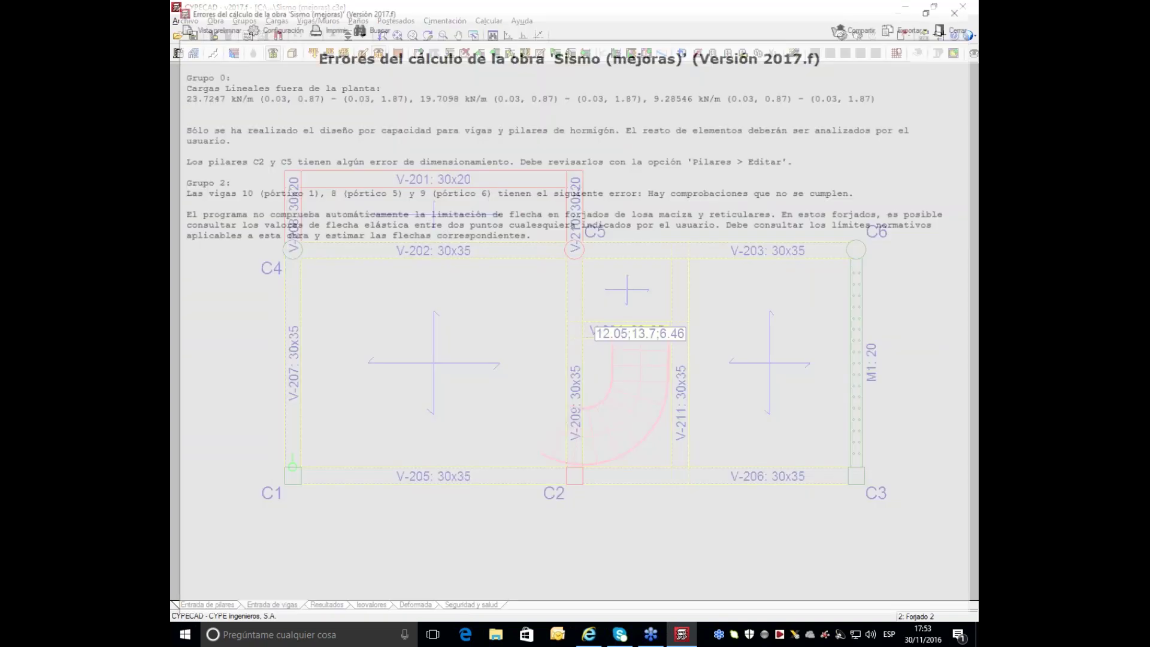
left_click(965, 8)
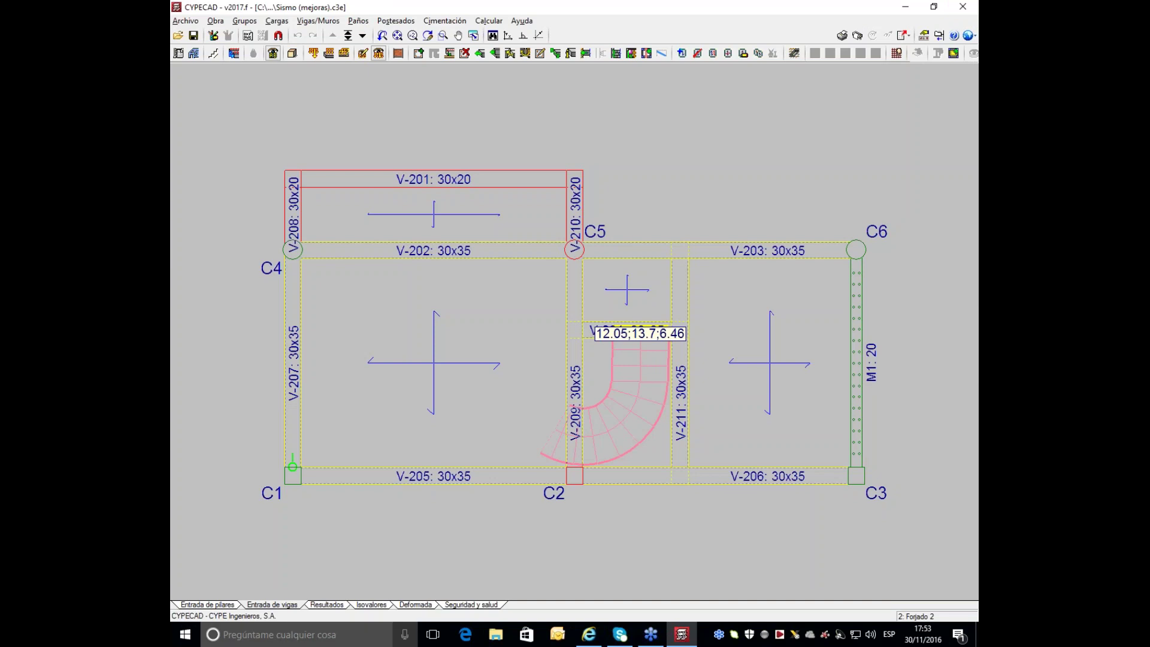
Step: Display the beam force envelopes in the results with only positive and negative moments and only seismic situations, without shear
left_click(311, 605)
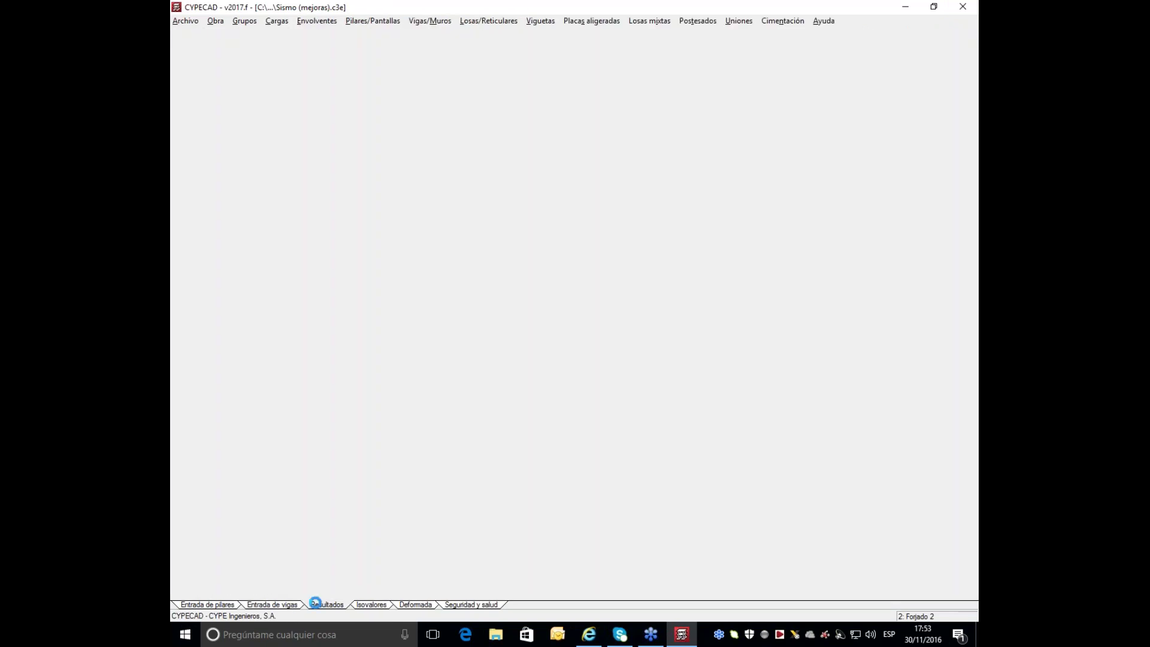
left_click(327, 22)
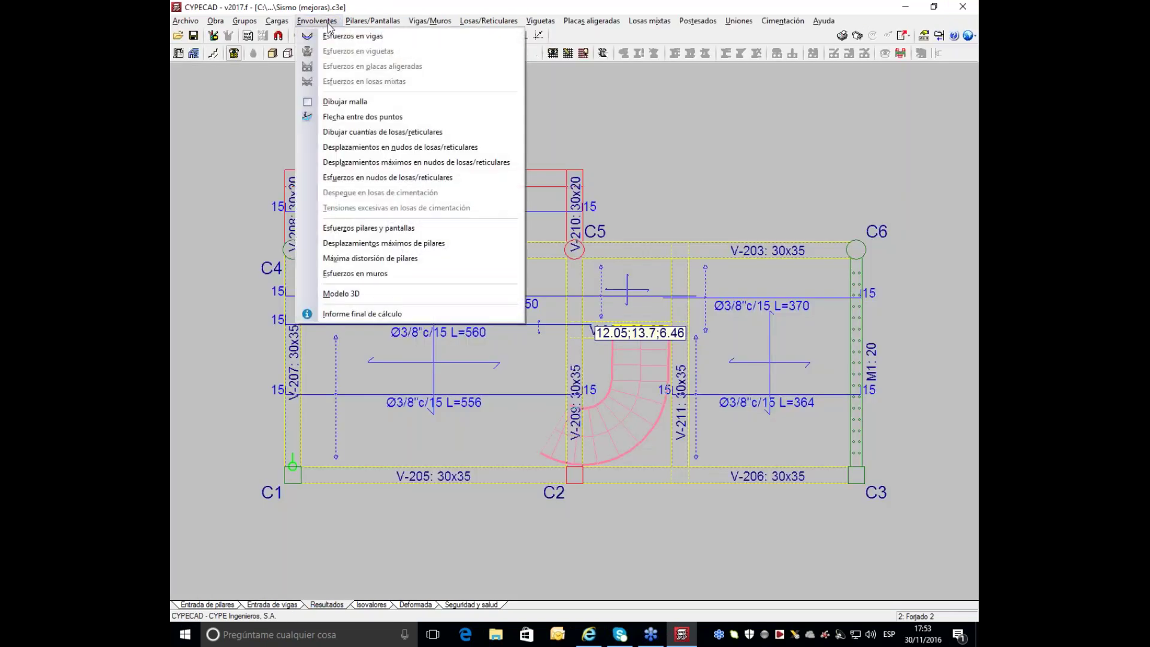
left_click(336, 37)
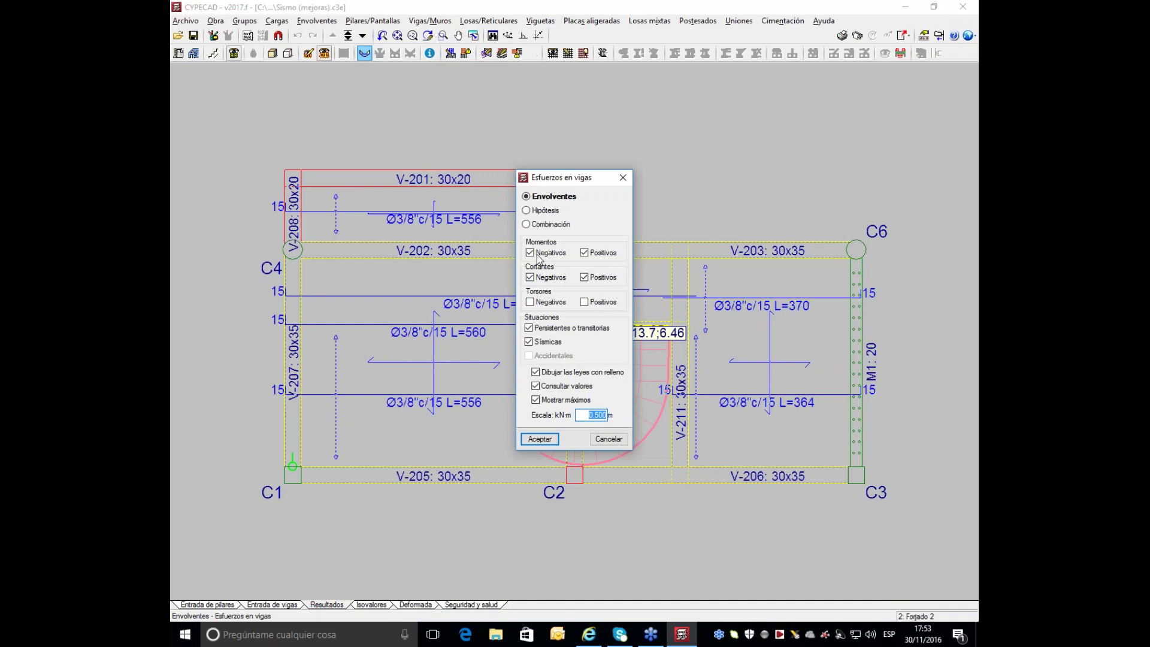
left_click(529, 277)
left_click(584, 277)
left_click(529, 329)
left_click(538, 440)
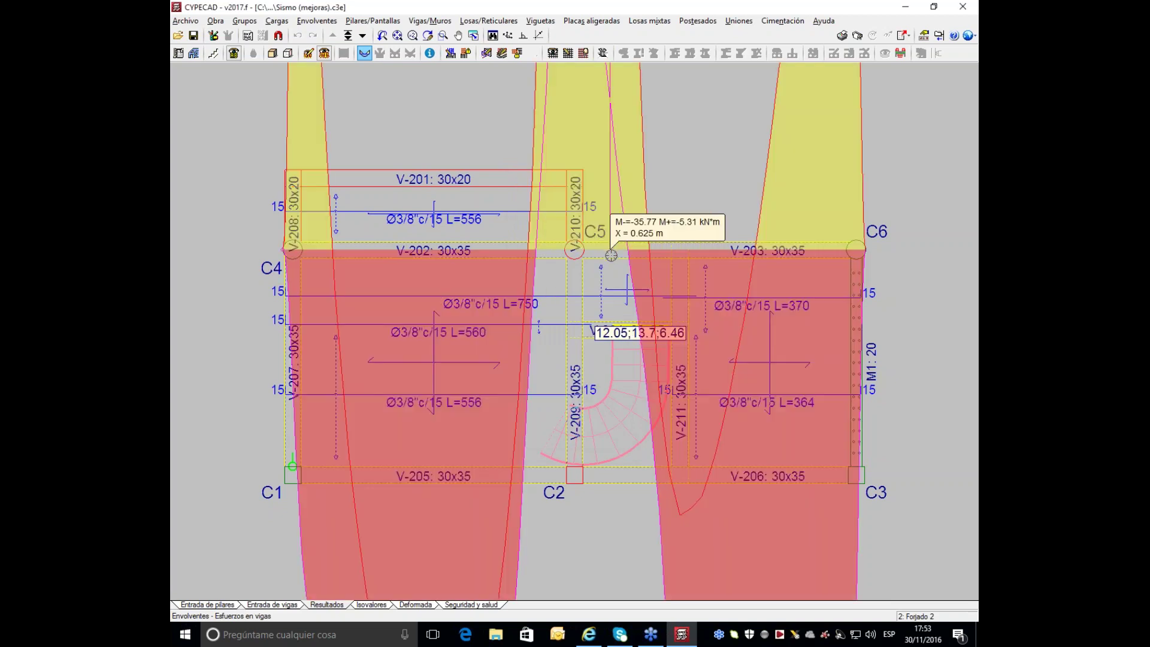
Step: Reduce the moment diagram scale and display the seismic moment envelope along beams V-205 and V-206
scroll(602, 255, "down", 2)
right_click(593, 304)
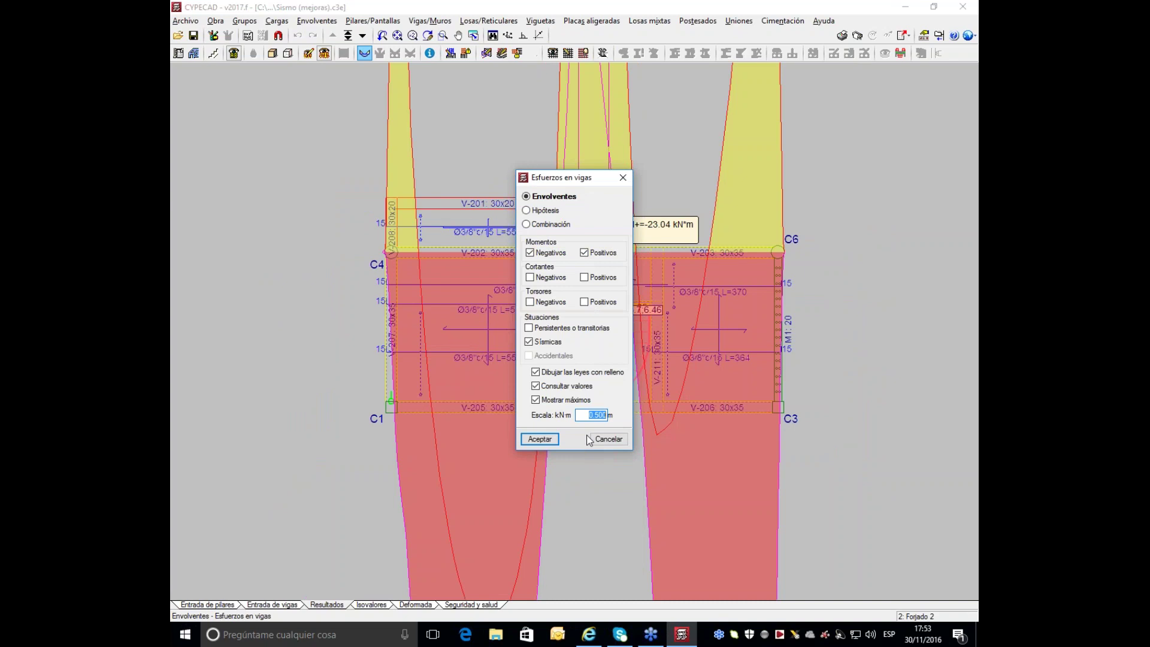
key("BackSpace")
key("Tab")
key("Return")
scroll(568, 321, "up", 2)
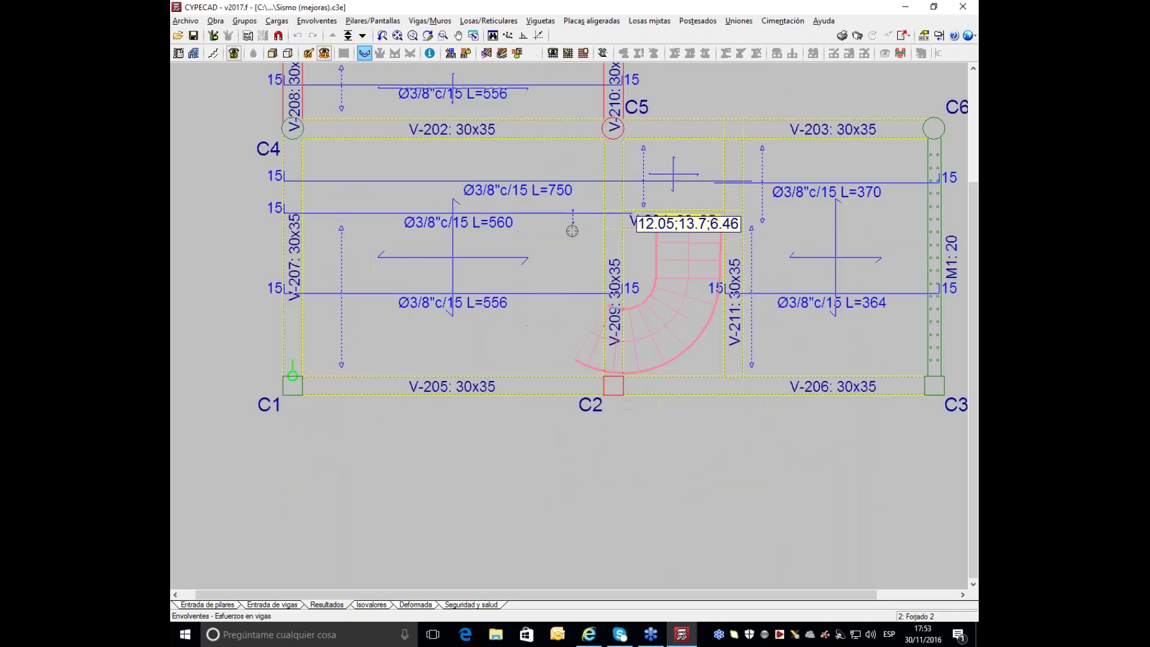
middle_click_drag(569, 240, 579, 301)
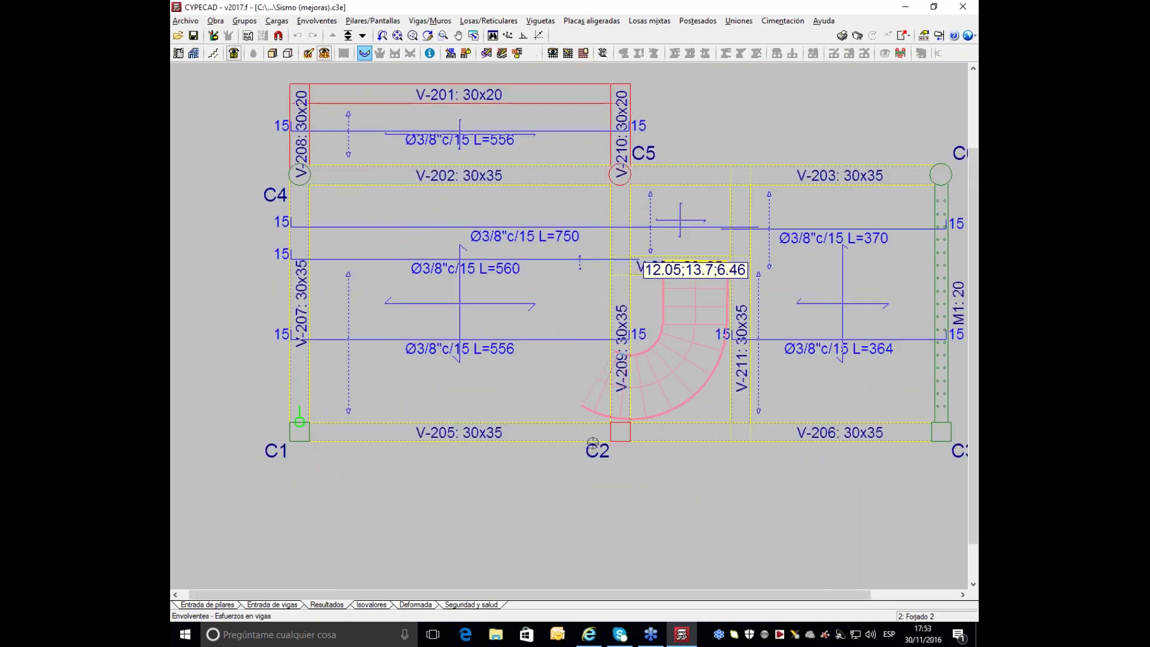
left_click(599, 428)
scroll(599, 427, "down", 2)
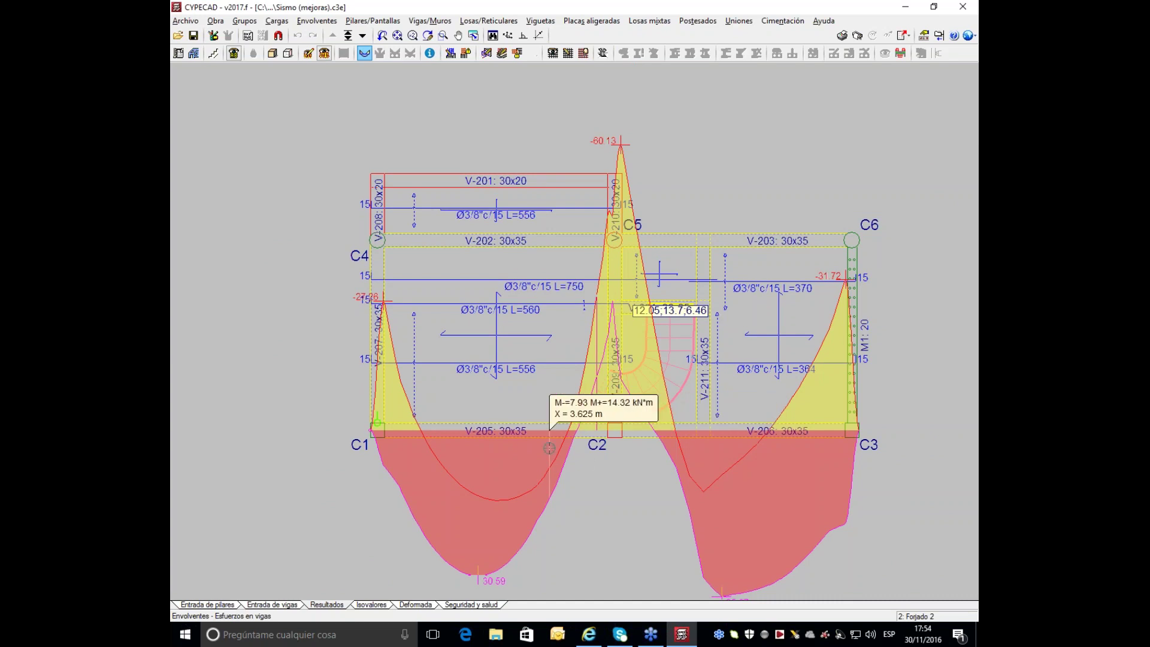
Step: Open the project's general data (Datos generales)
left_click(214, 21)
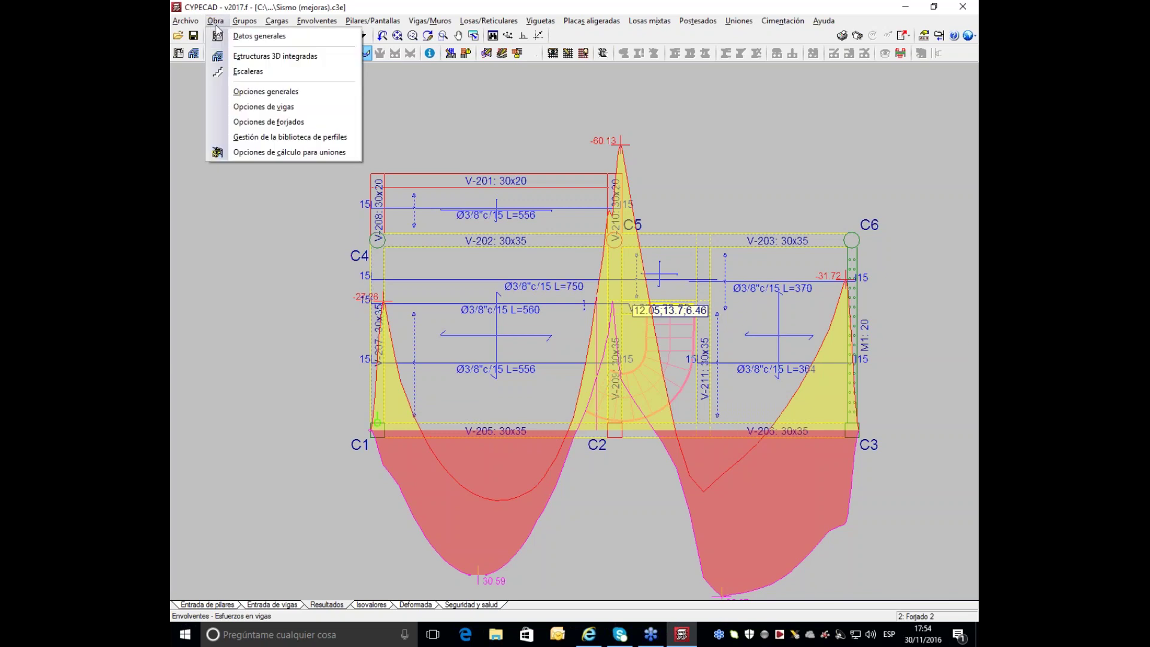
left_click(220, 37)
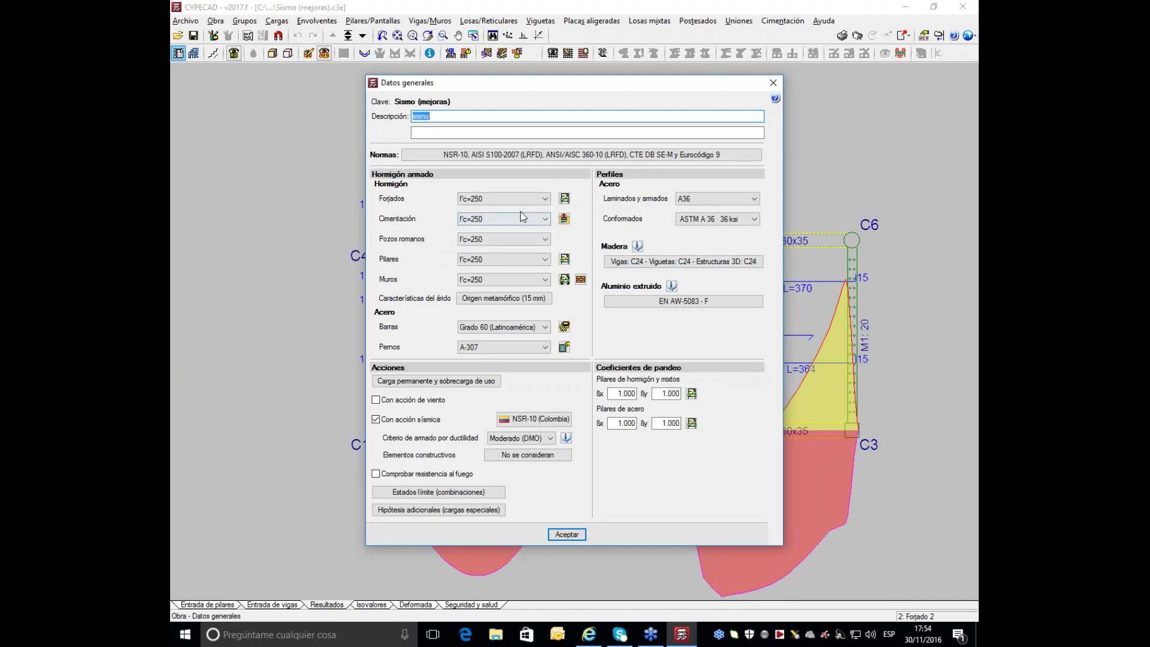
Step: Check the options for assigning Forjados concrete by element type in the general data, and leave without changes
left_click(562, 199)
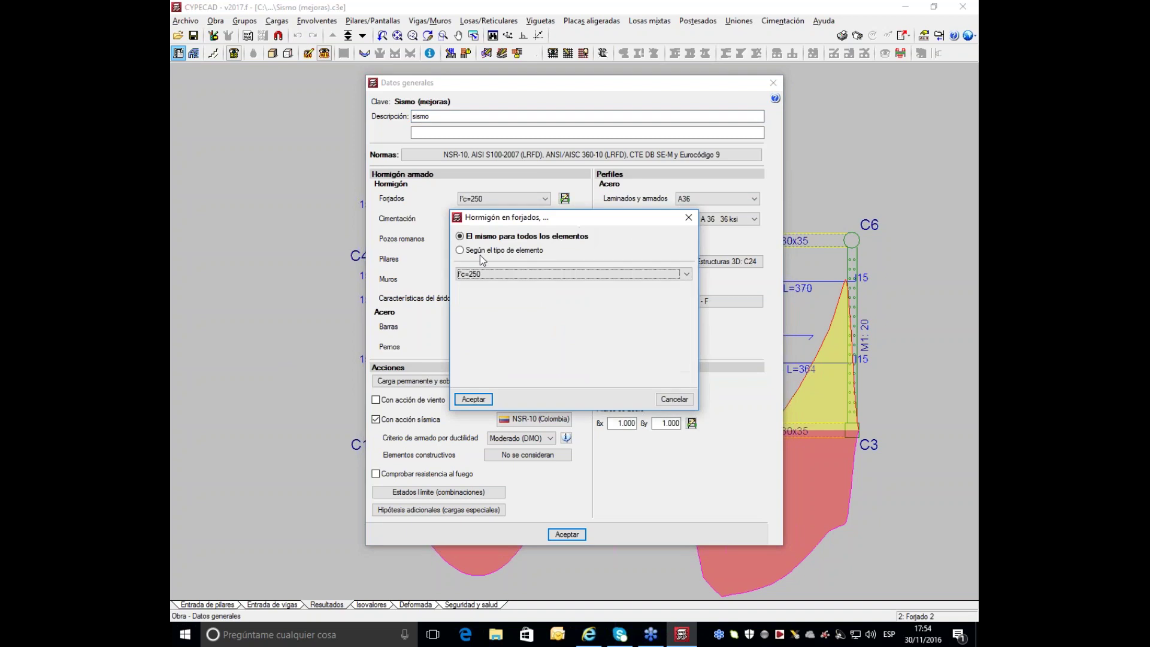
left_click_drag(525, 217, 748, 227)
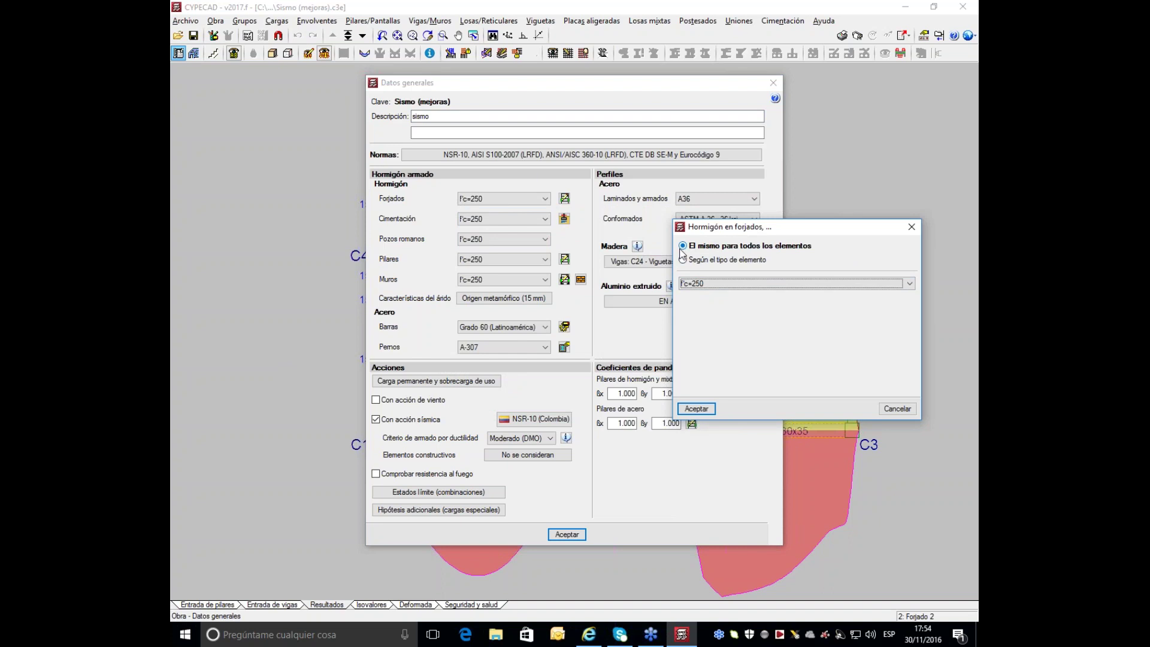
left_click(911, 229)
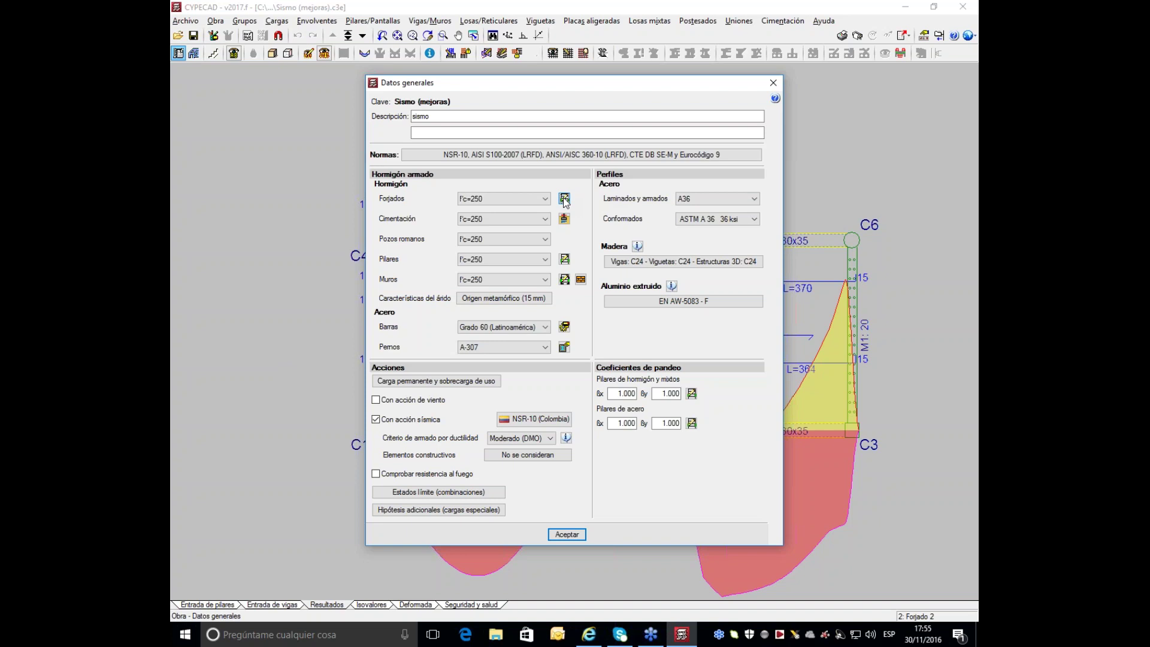
left_click(772, 83)
left_click(574, 352)
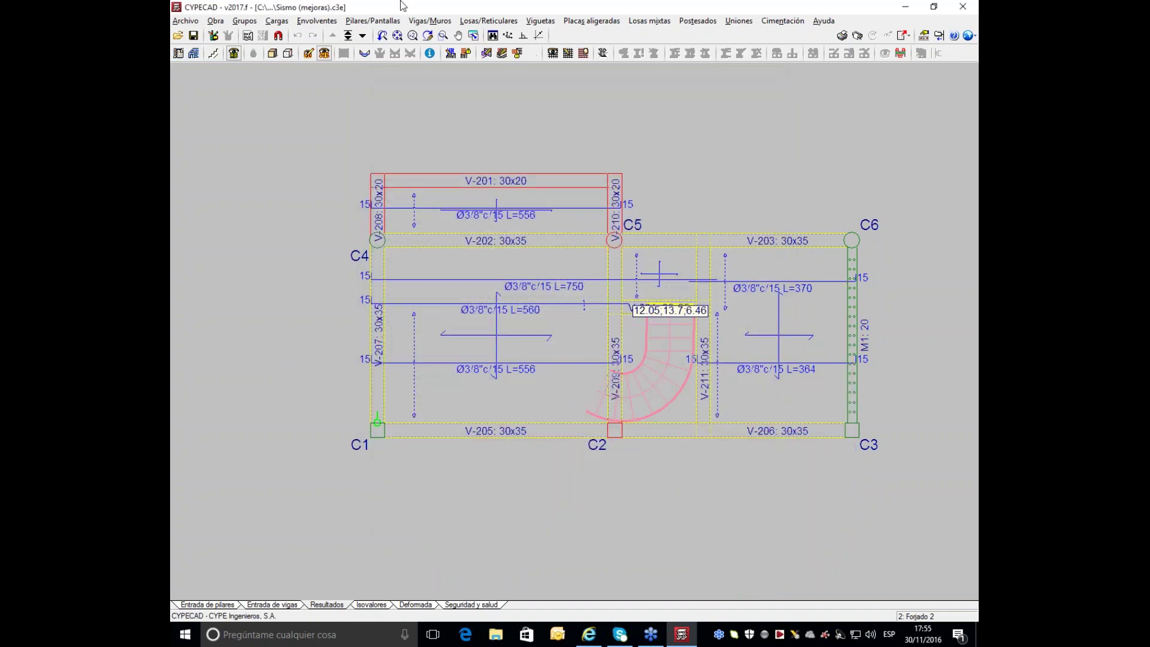
Step: Go to the Cimentación floor group and examine the caisson foundations up close in the 3D model
left_click(347, 35)
double_click(584, 392)
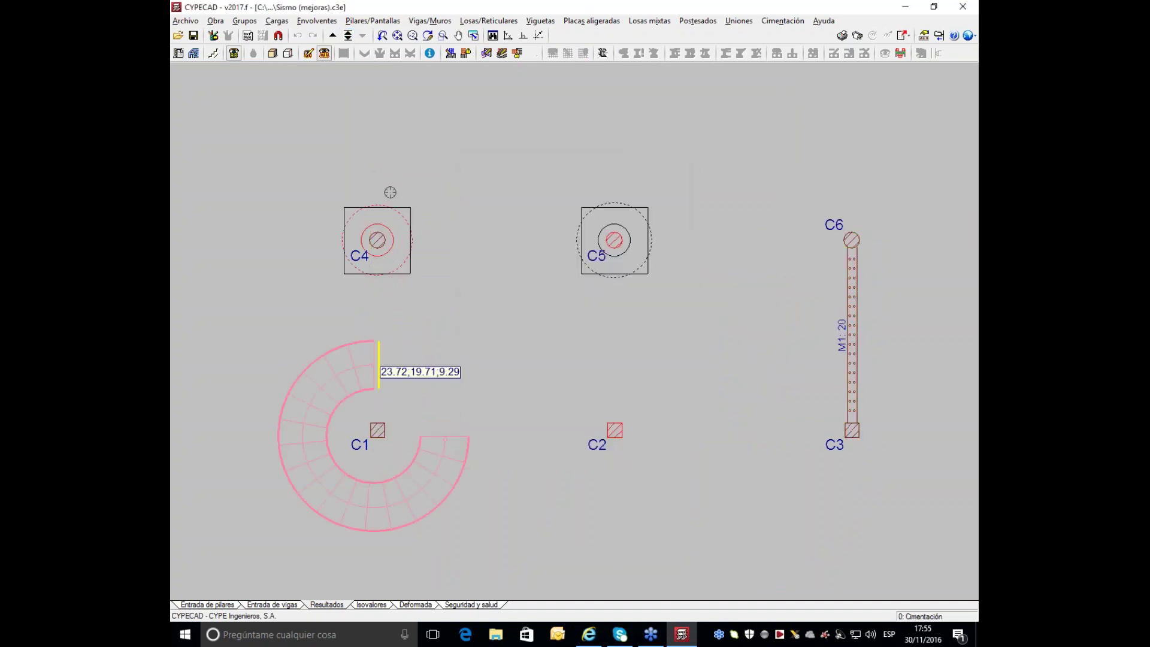
left_click(273, 54)
left_click_drag(677, 37, 281, 37)
scroll(616, 359, "up", 5)
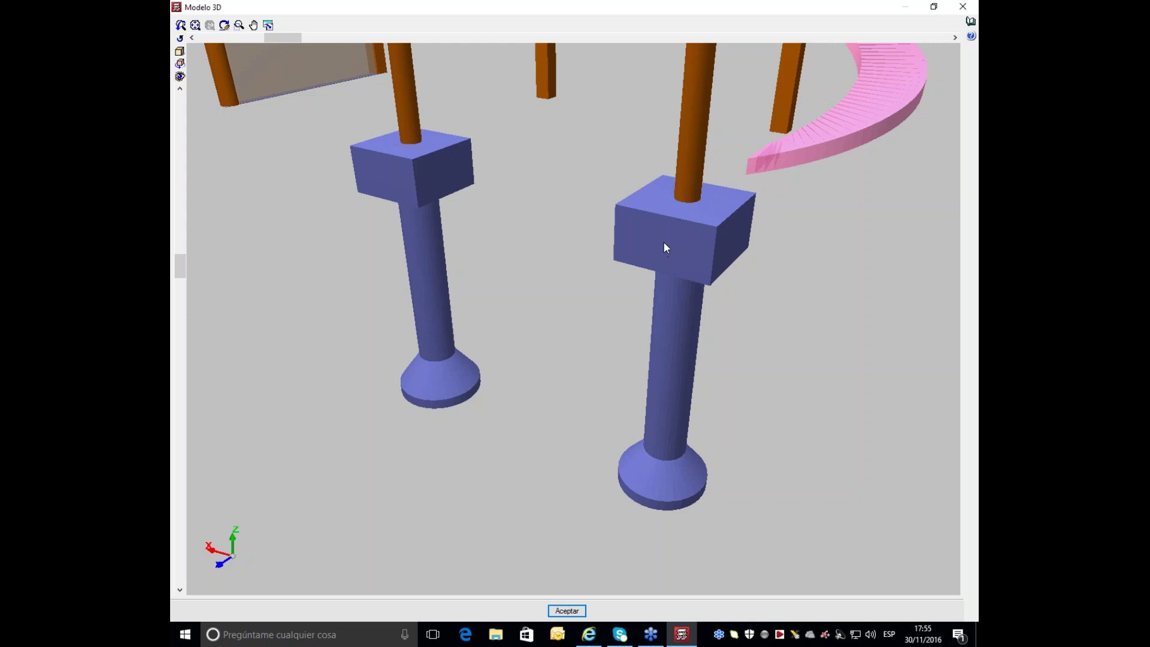
left_click(960, 6)
Step: Start defining a new single-column Encepado foundation element and show the Pozo romano parameters in its pile selection
scroll(395, 299, "up", 2)
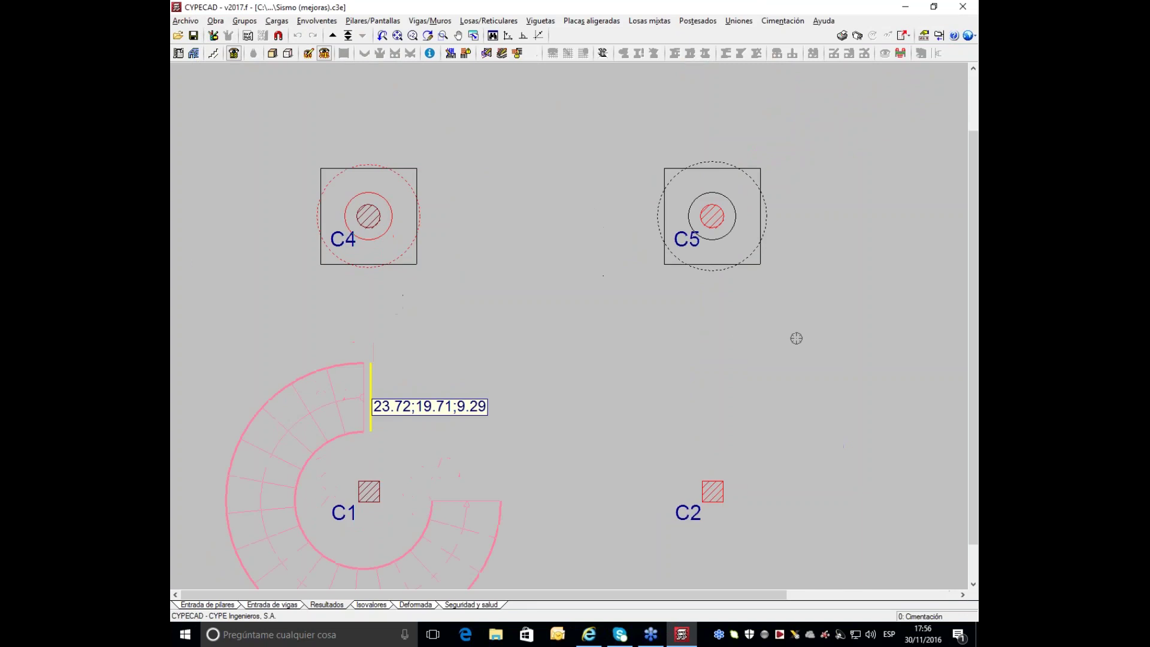
left_click(781, 21)
left_click(793, 51)
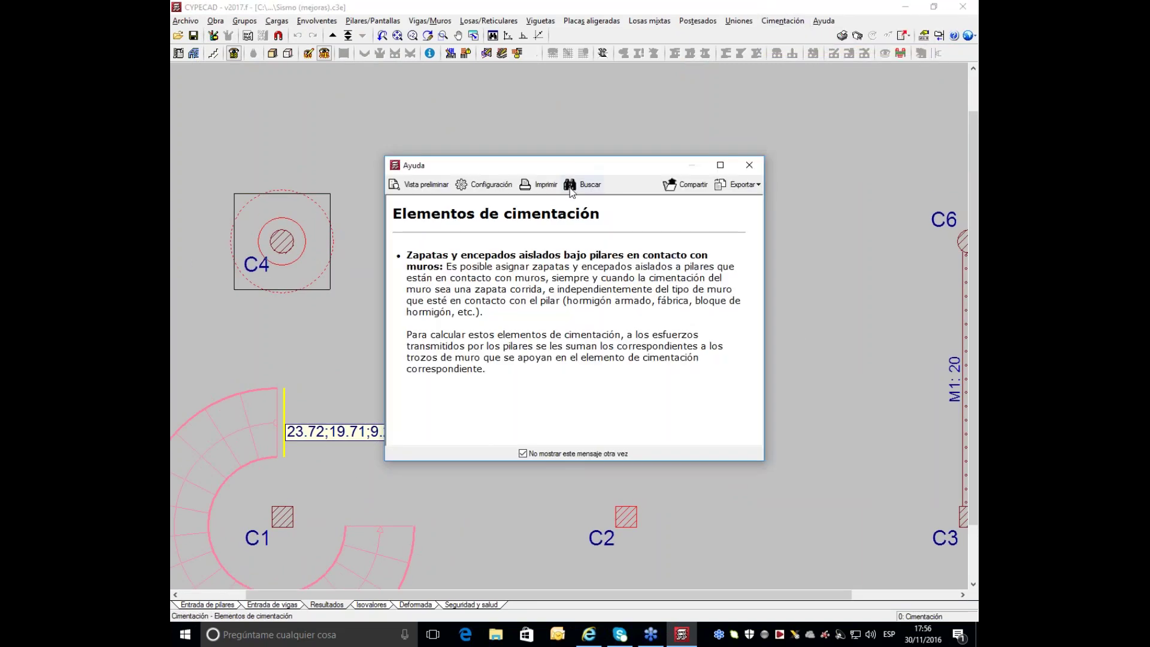
left_click(749, 164)
left_click(205, 85)
left_click_drag(605, 252, 453, 129)
left_click(413, 208)
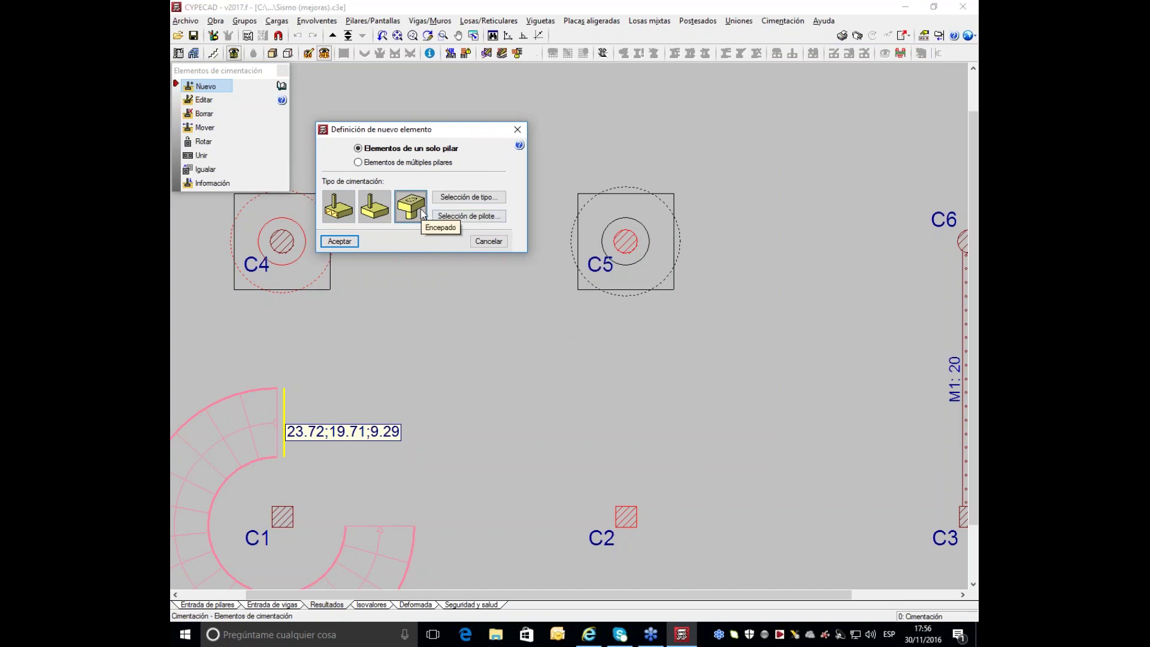
left_click(470, 216)
left_click_drag(423, 78, 669, 102)
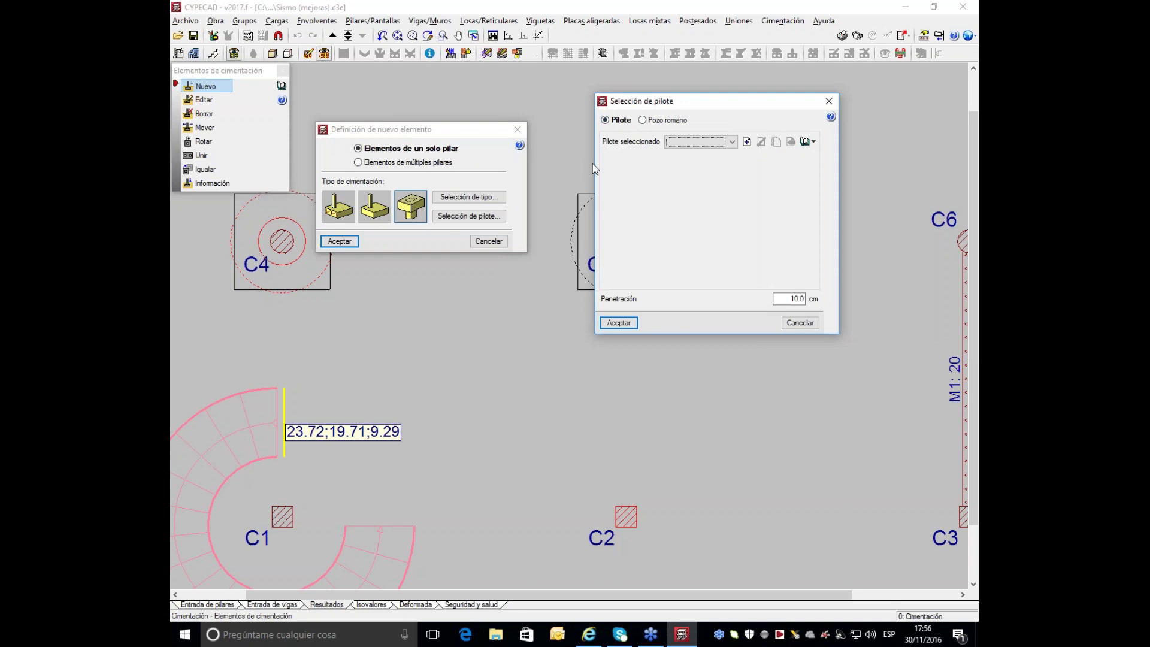
left_click(642, 121)
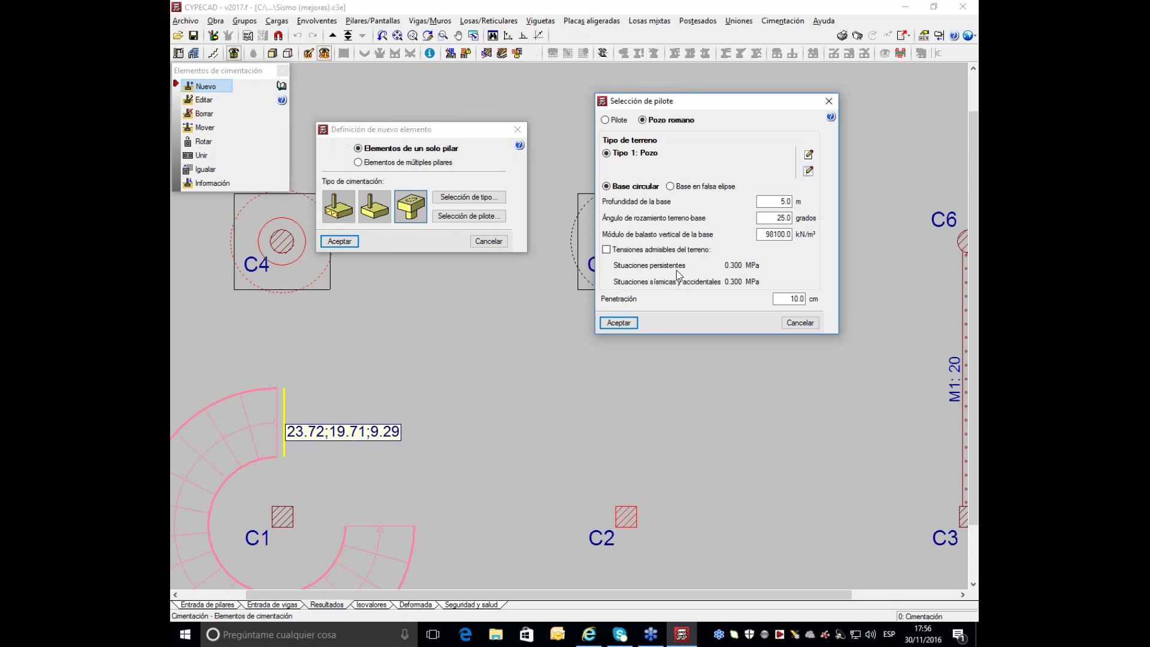
Step: Review the soil properties of the Pozo terrain type, then cancel the new foundation element
left_click(808, 173)
left_click_drag(716, 79, 734, 299)
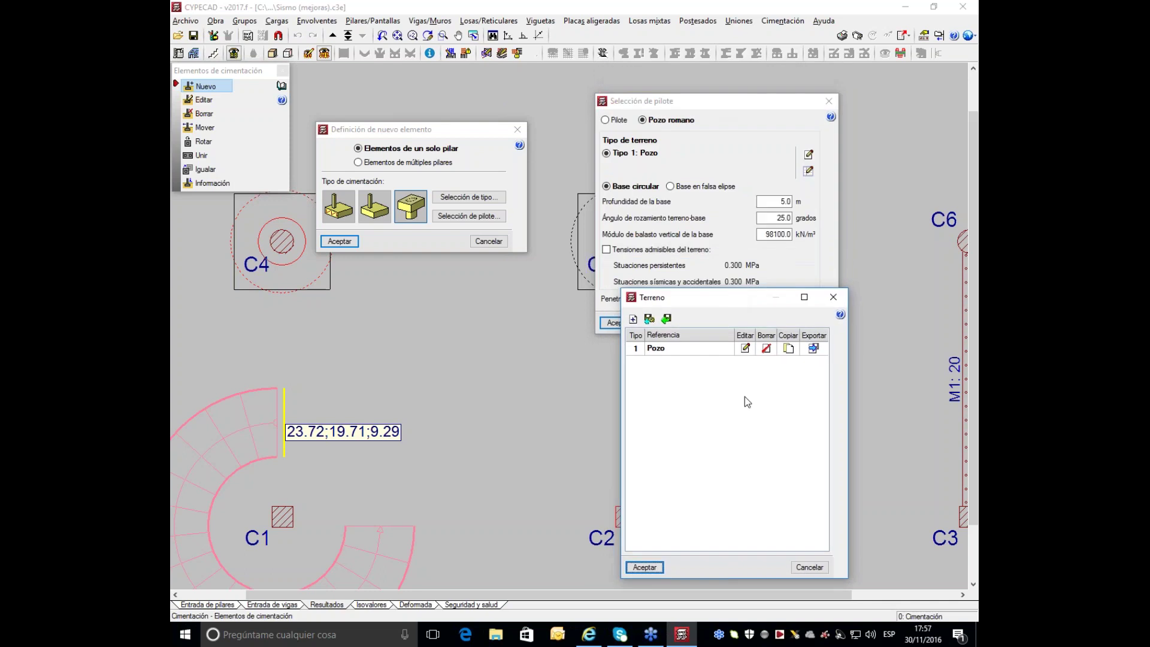
left_click(744, 348)
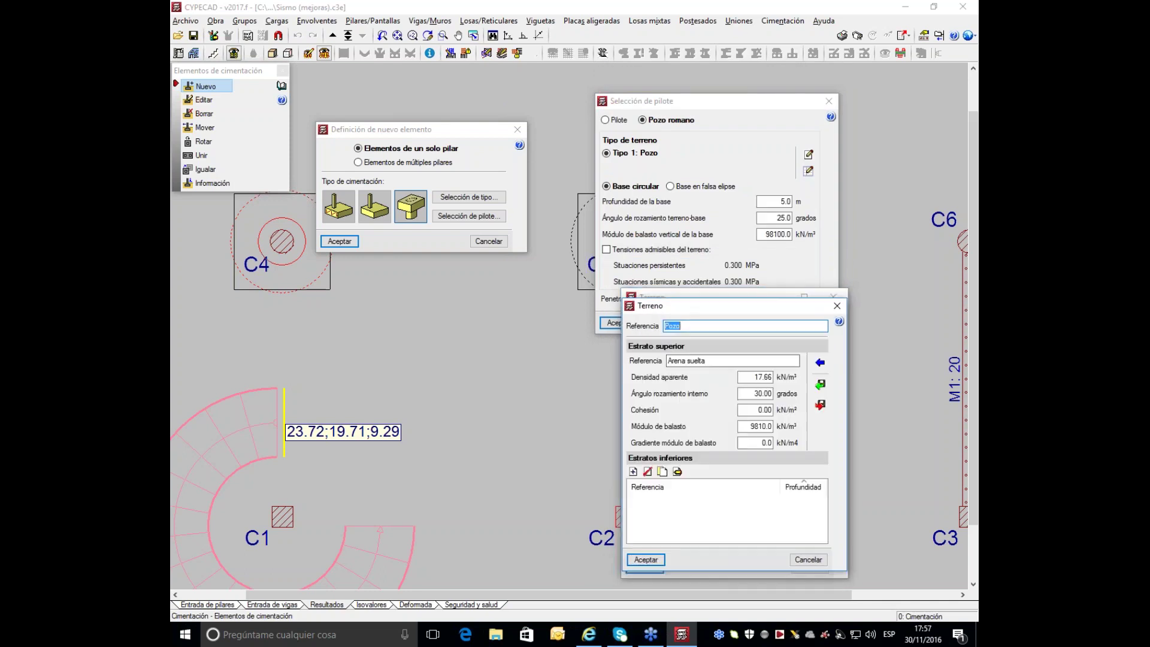
left_click_drag(736, 306, 357, 288)
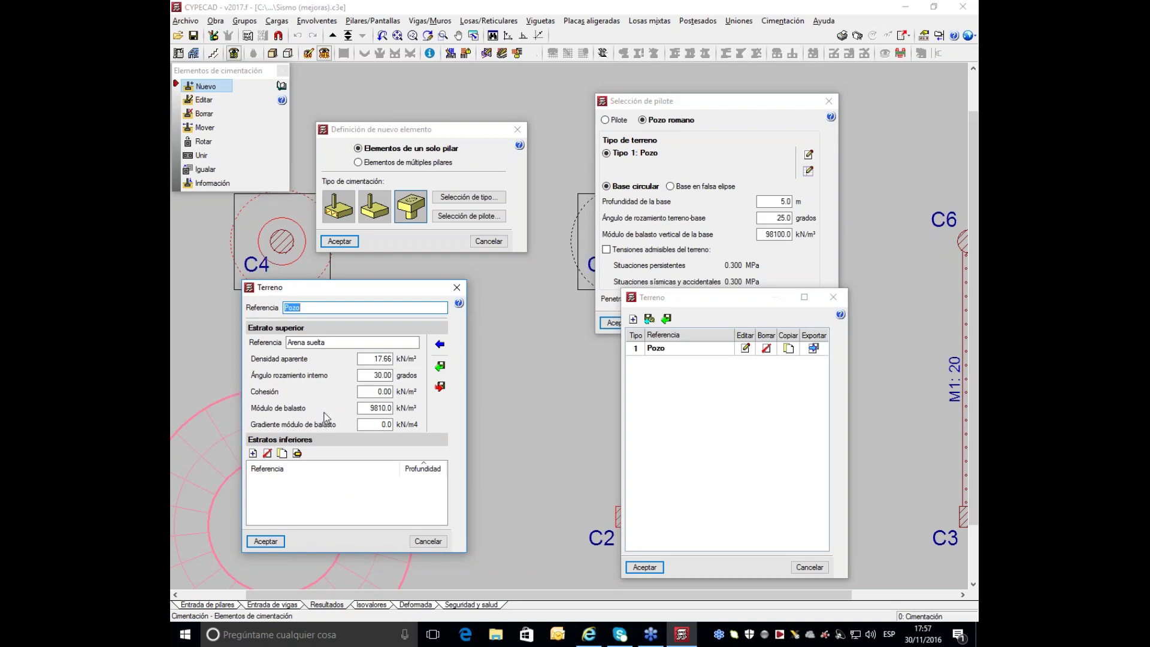
left_click(456, 287)
left_click(838, 298)
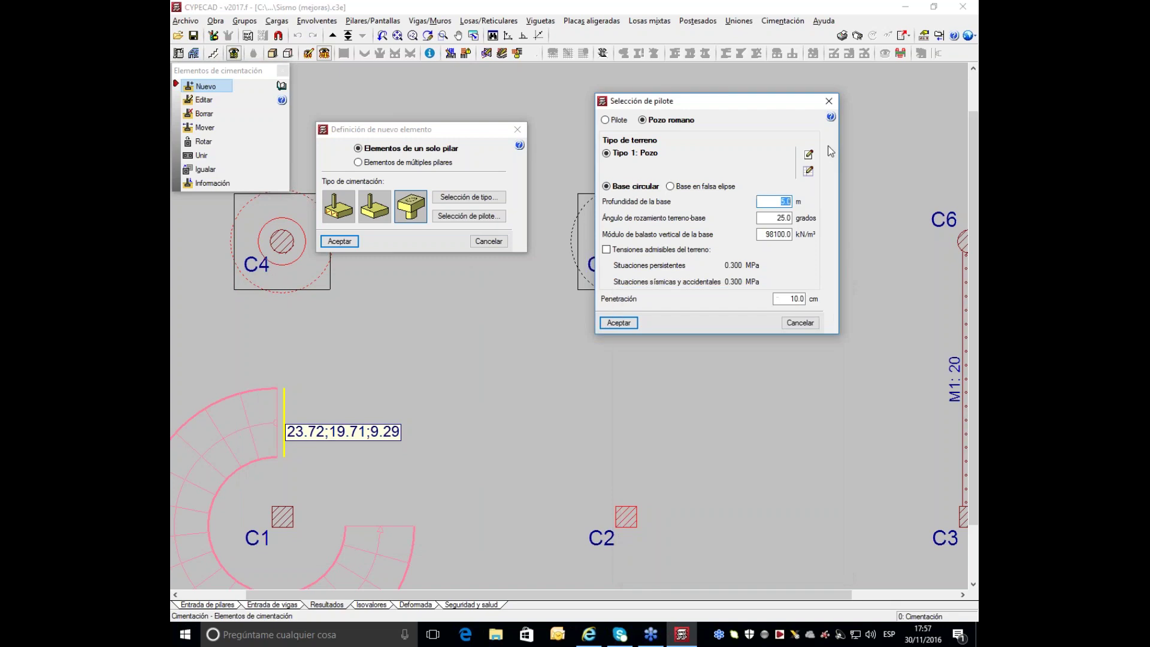
left_click(832, 102)
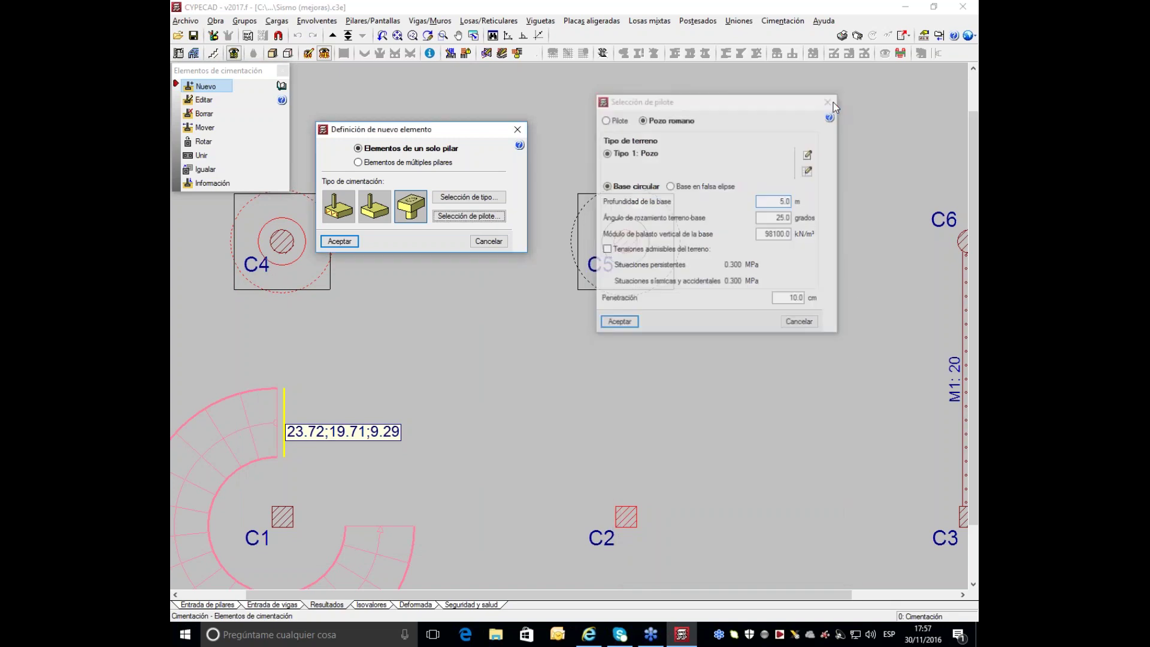
left_click(518, 131)
Step: Open the pile cap of column C5 for editing and examine its enlarged reinforcement drawing without changing it
scroll(505, 302, "down", 1)
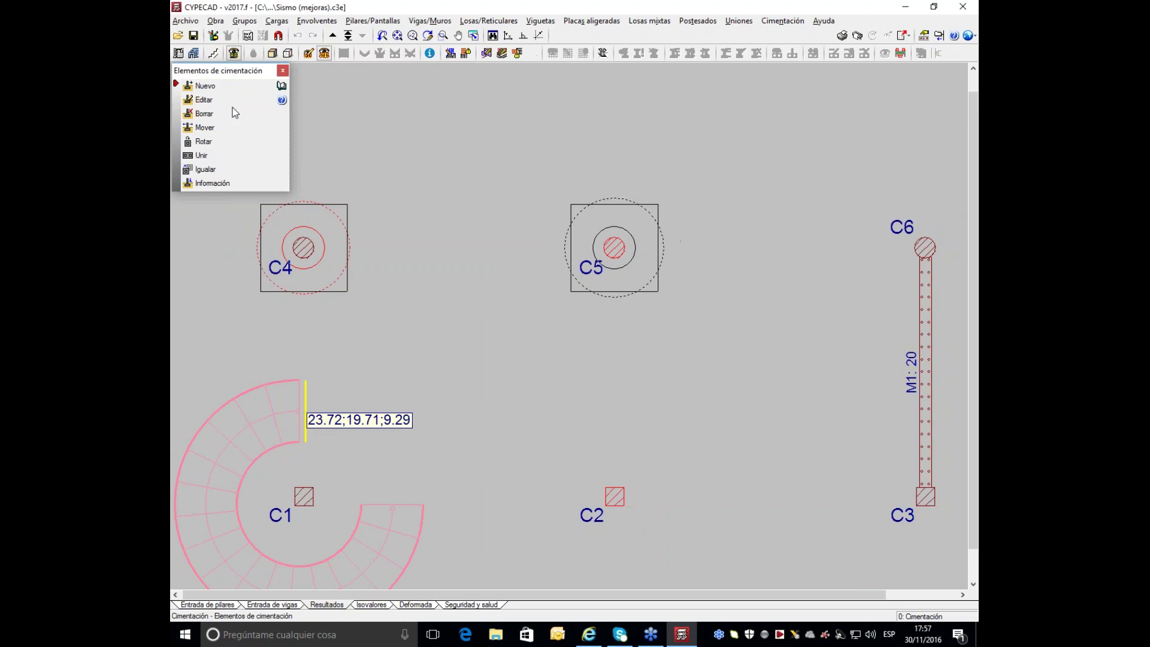
left_click(203, 99)
left_click(621, 222)
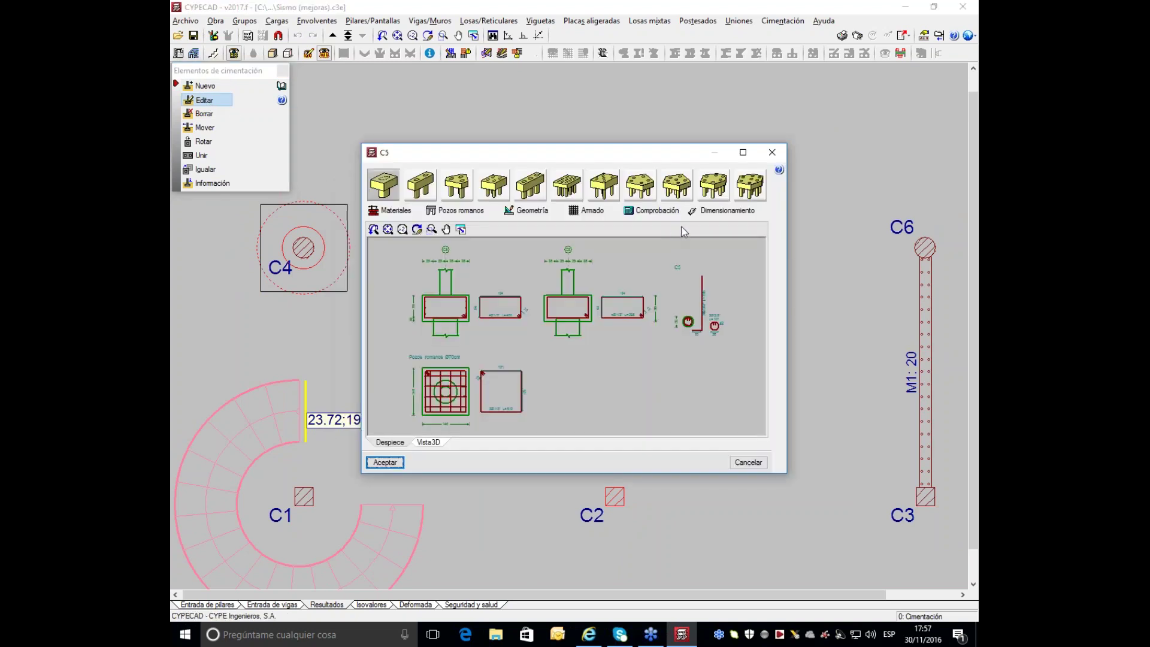
left_click(743, 153)
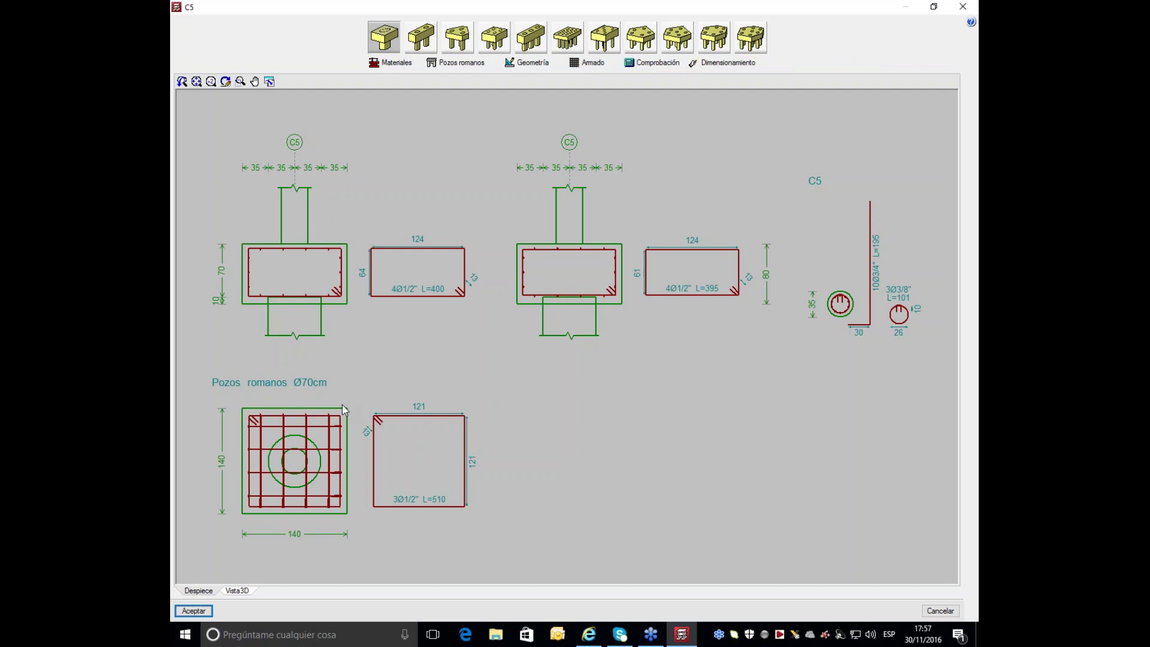
left_click(962, 7)
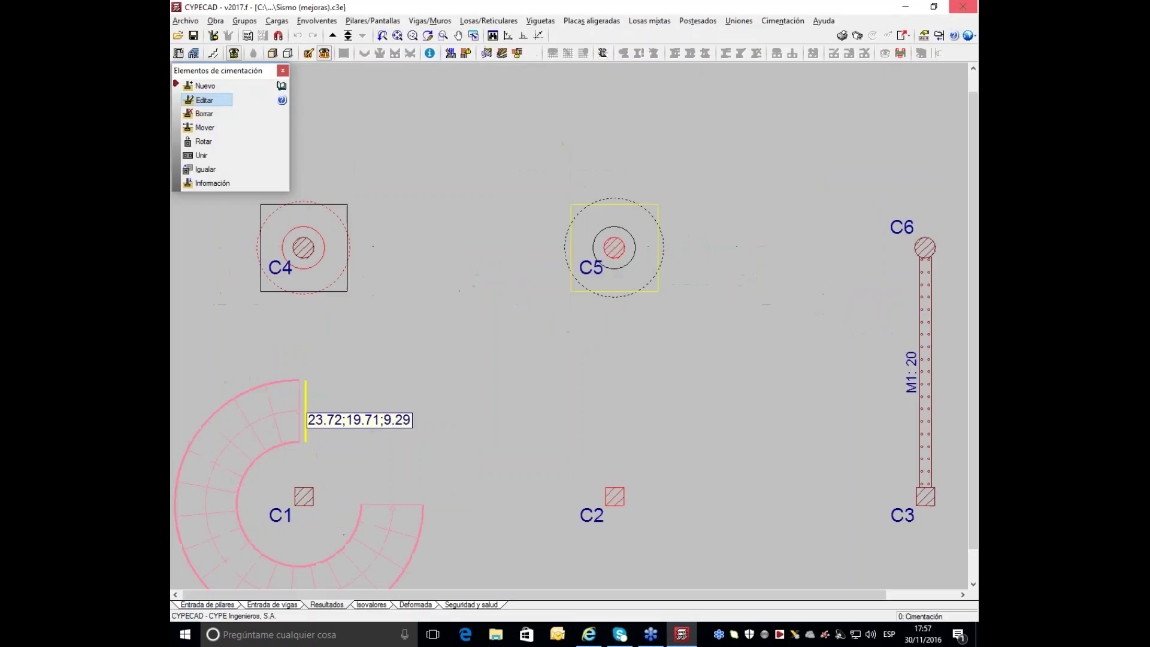
Step: Open the caisson under column C5 for editing, run its design checks and display the detailed check report
left_click(608, 256)
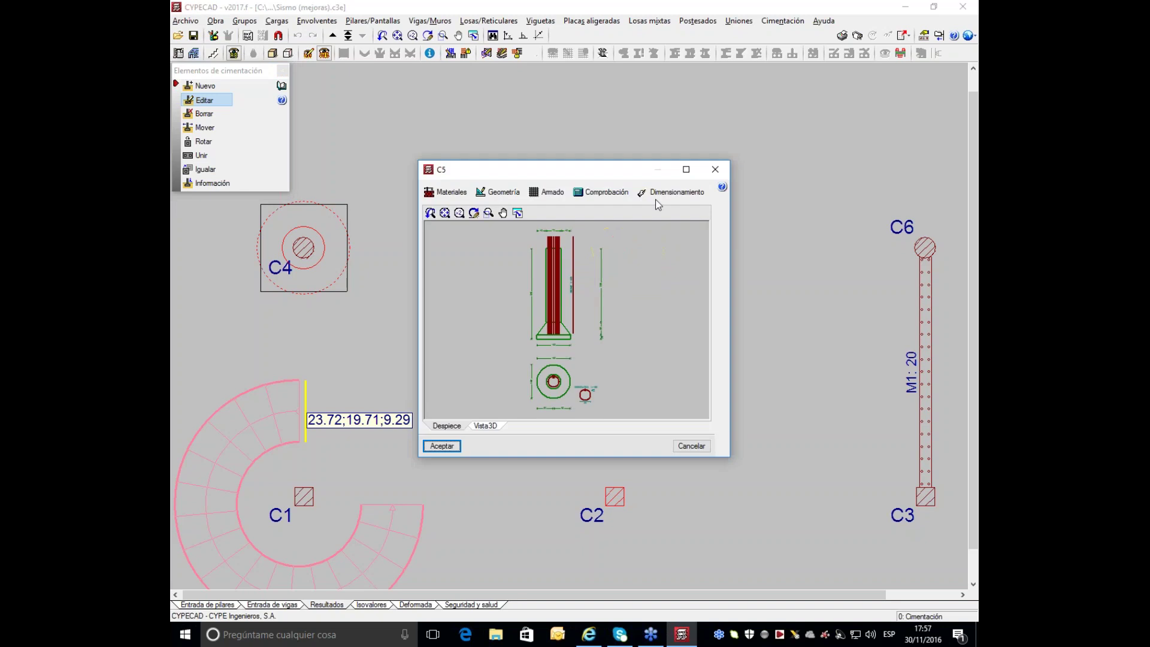
left_click(685, 170)
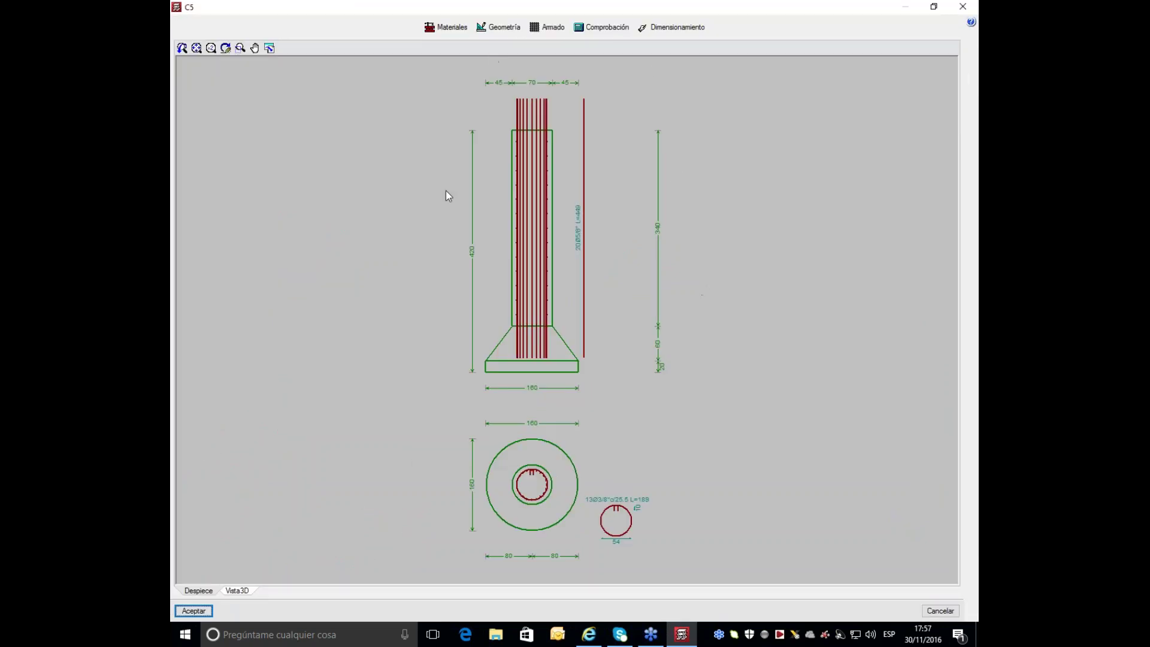
left_click(616, 29)
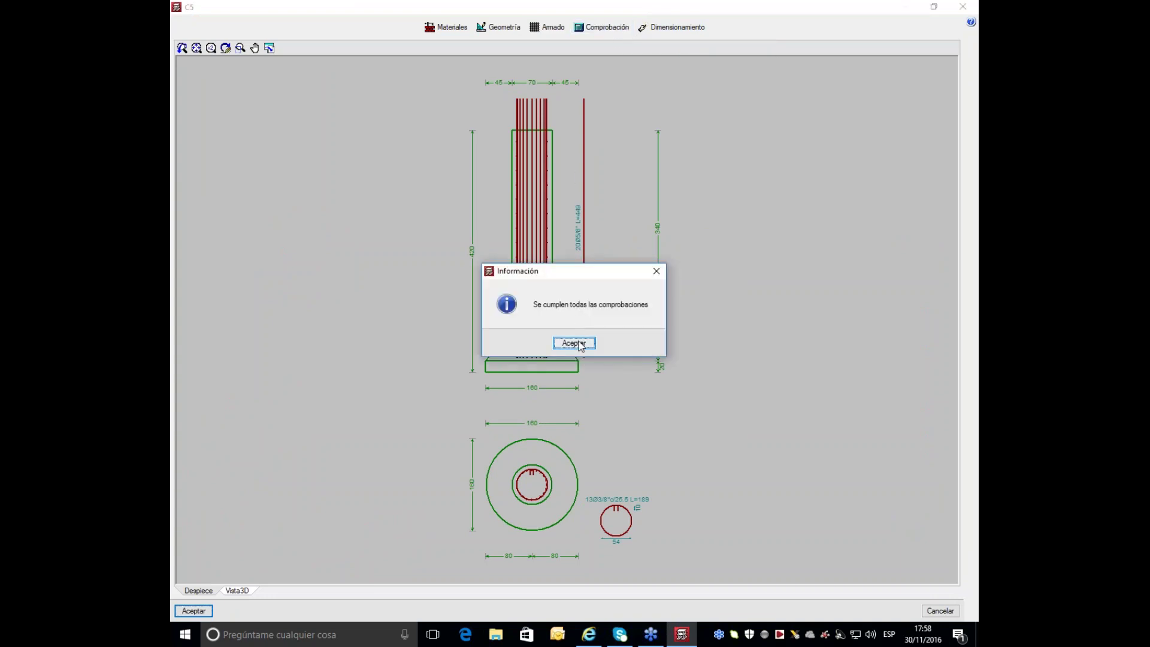
left_click(572, 341)
left_click(467, 342)
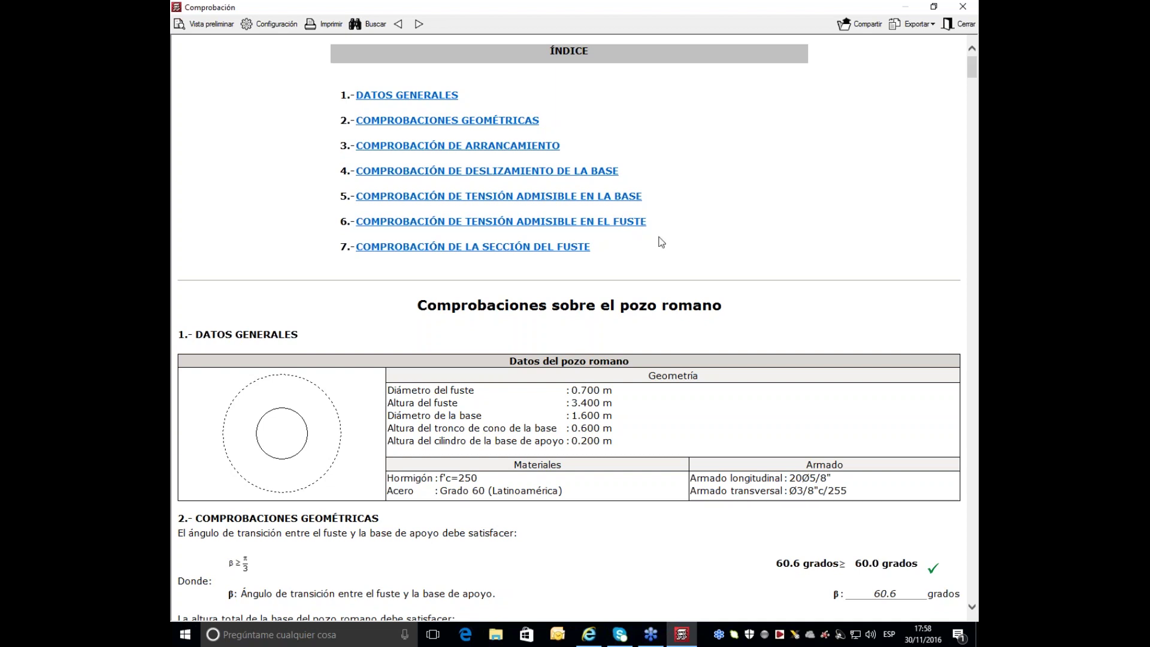
Step: Read the caisson check report from the geometric checks to the seismic shear check, then close the report and the C5 editor
scroll(674, 238, "down", 4)
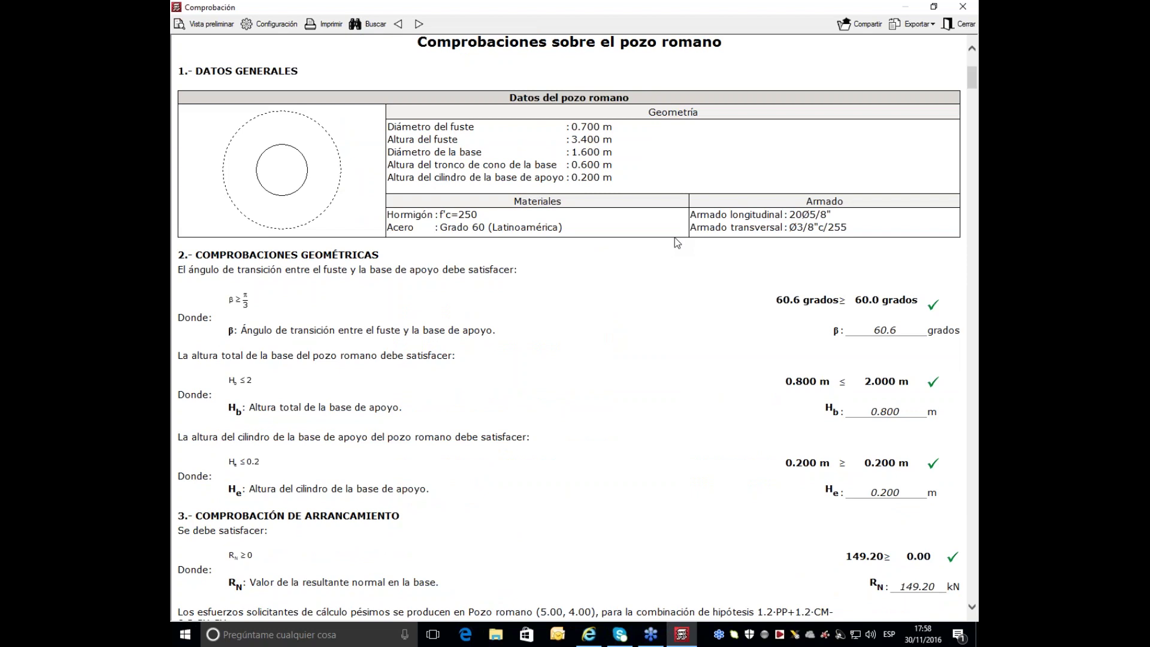
scroll(675, 238, "down", 5)
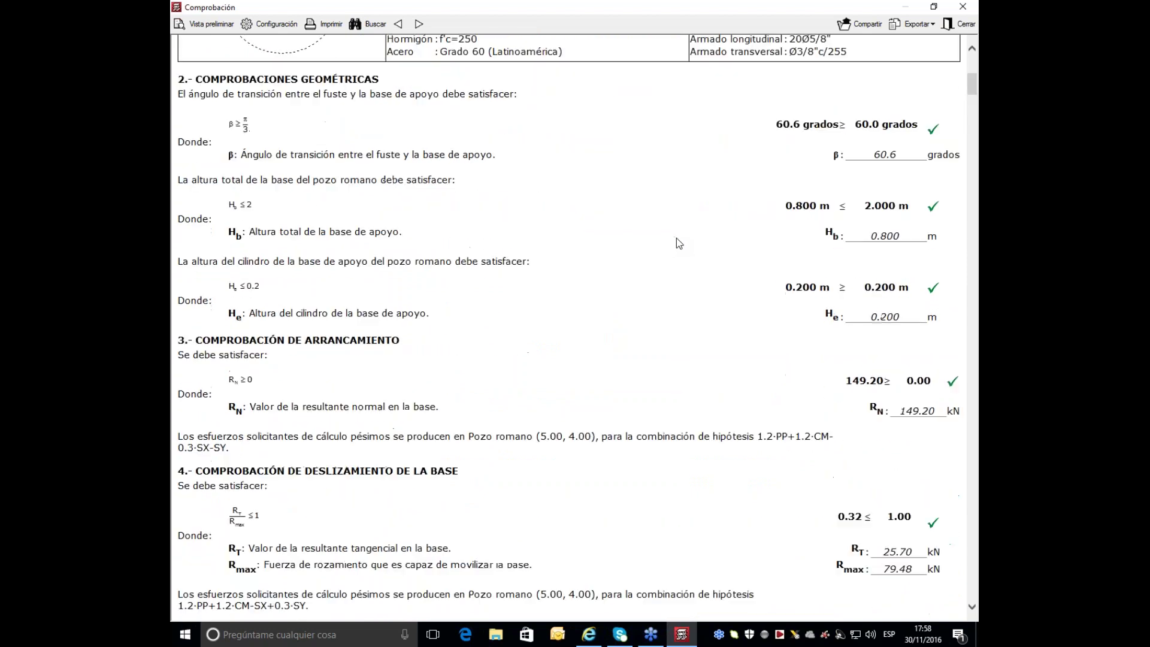
scroll(678, 242, "down", 1)
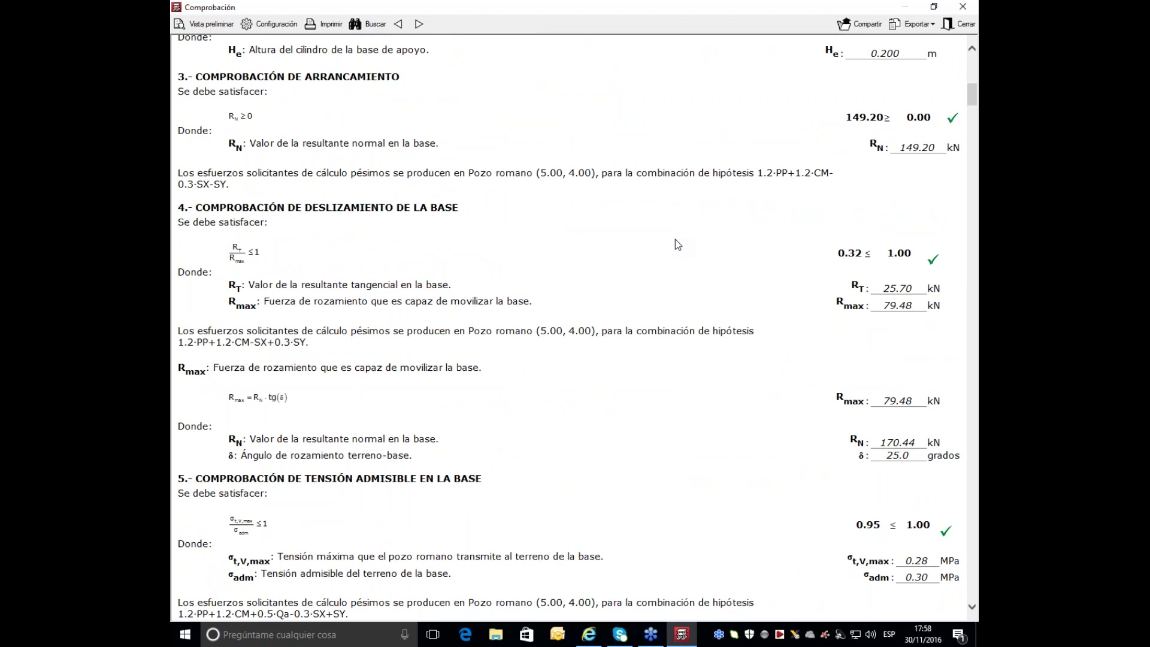
scroll(674, 239, "down", 6)
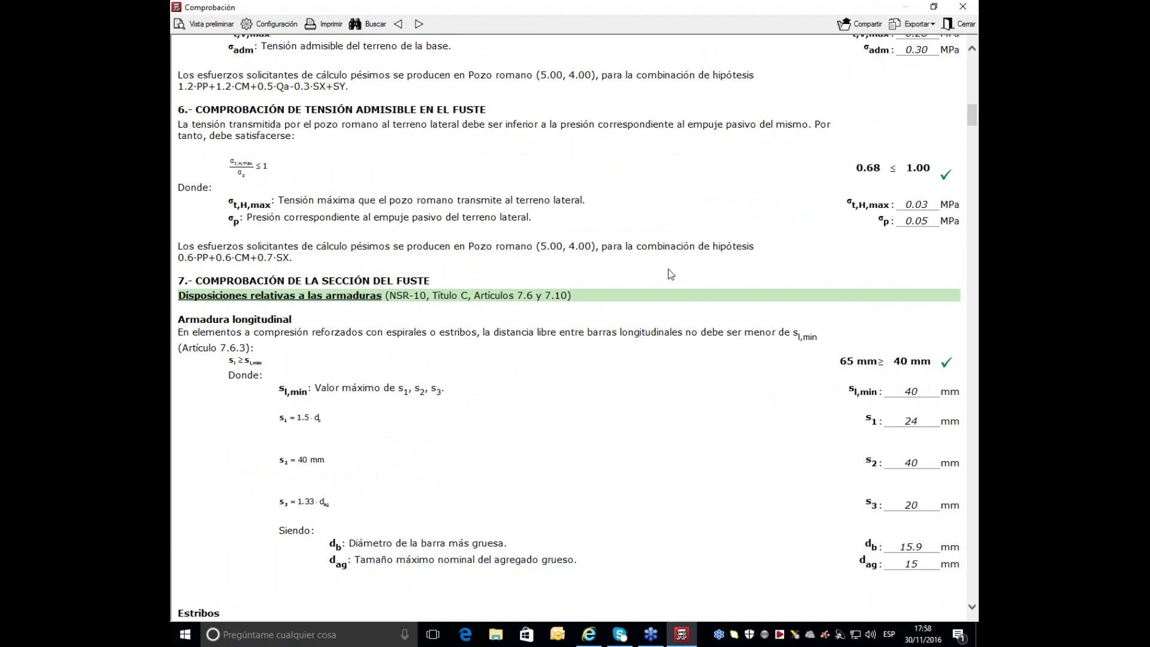
scroll(670, 273, "down", 10)
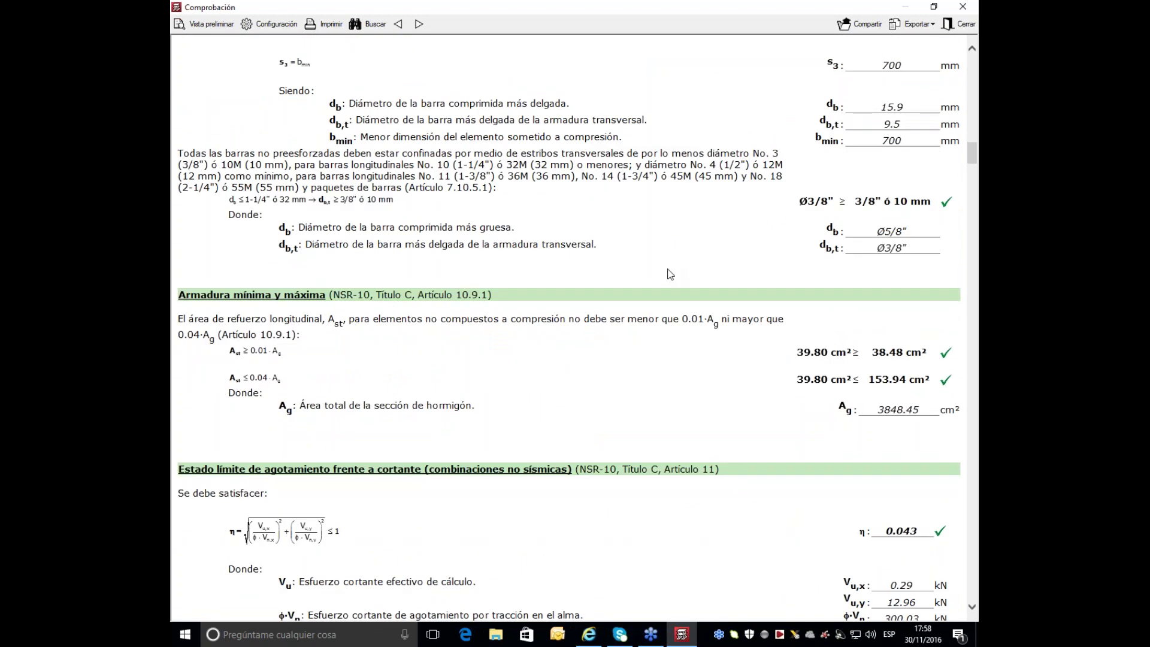
scroll(670, 273, "down", 3)
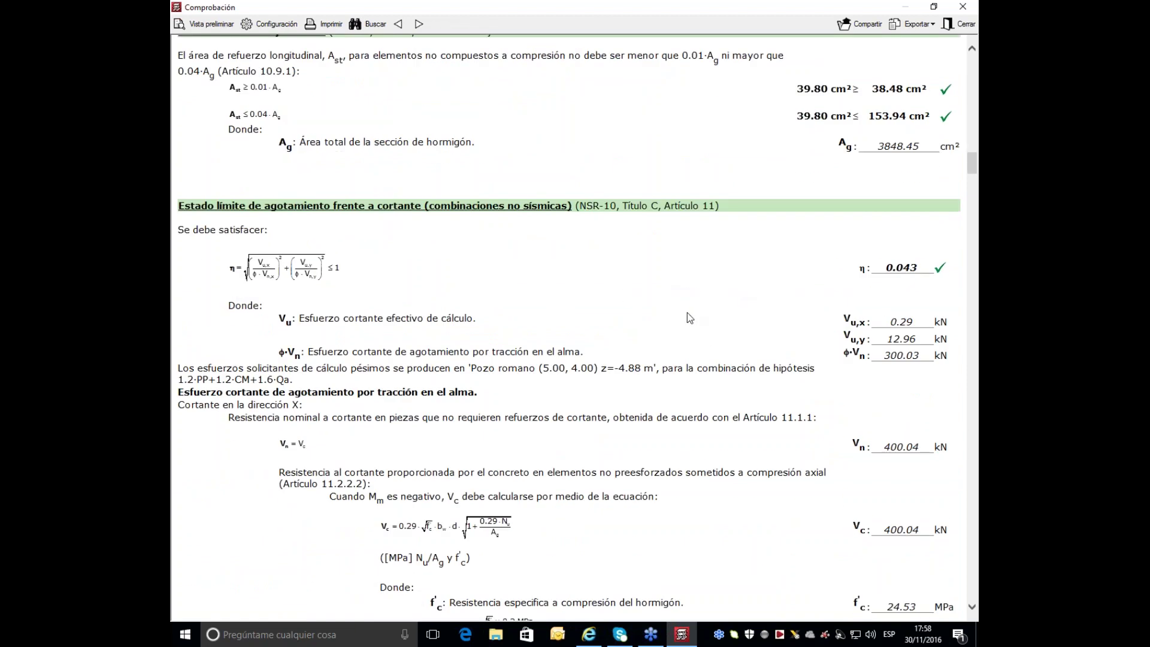
scroll(687, 312, "down", 7)
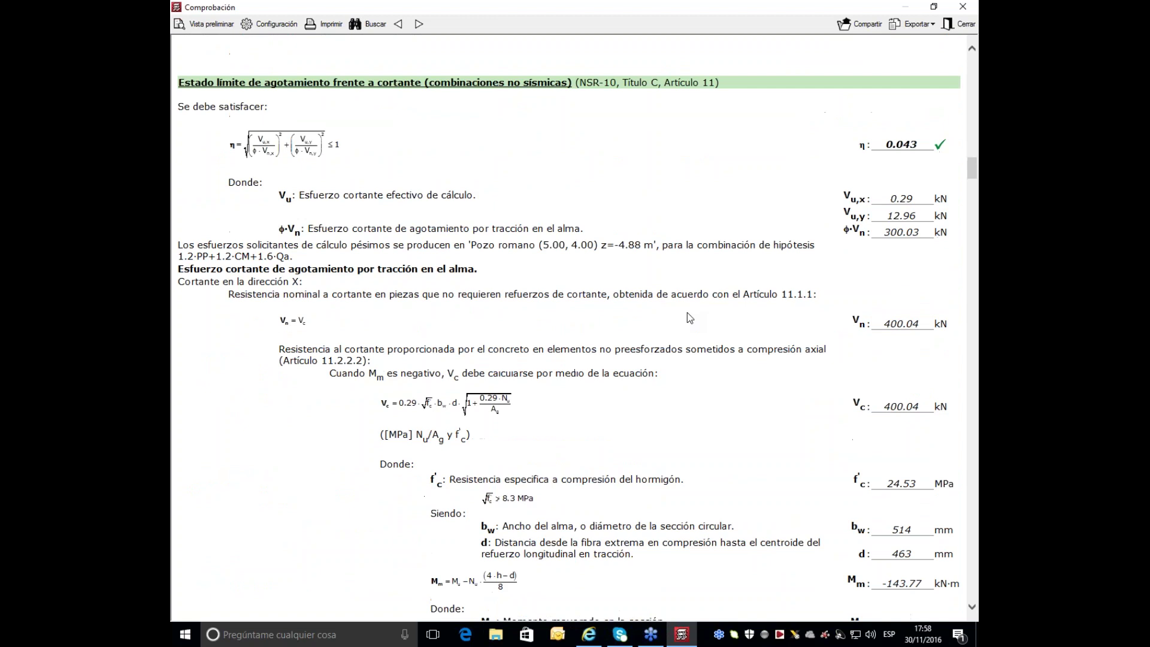
scroll(688, 316, "down", 5)
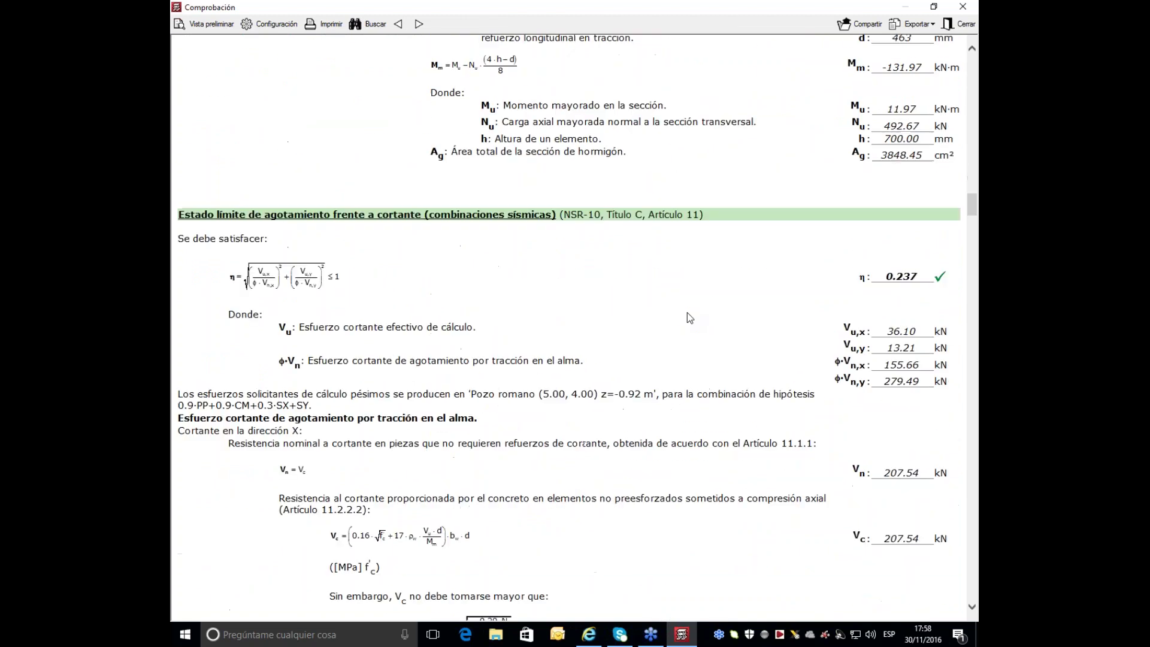
scroll(690, 318, "down", 3)
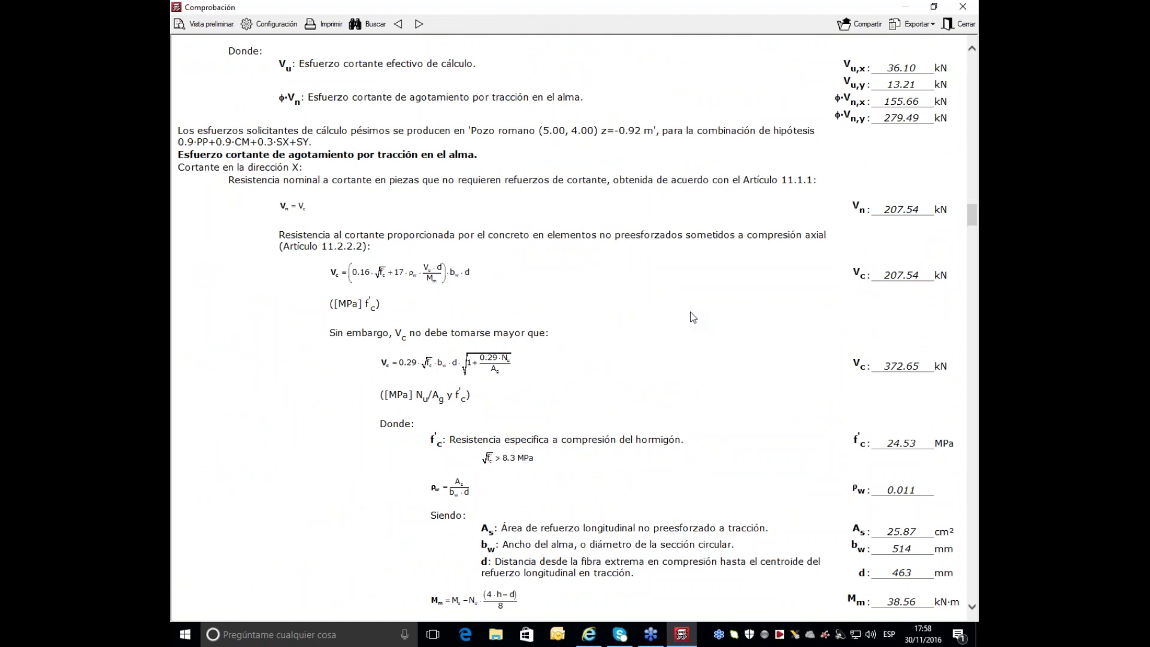
left_click(962, 6)
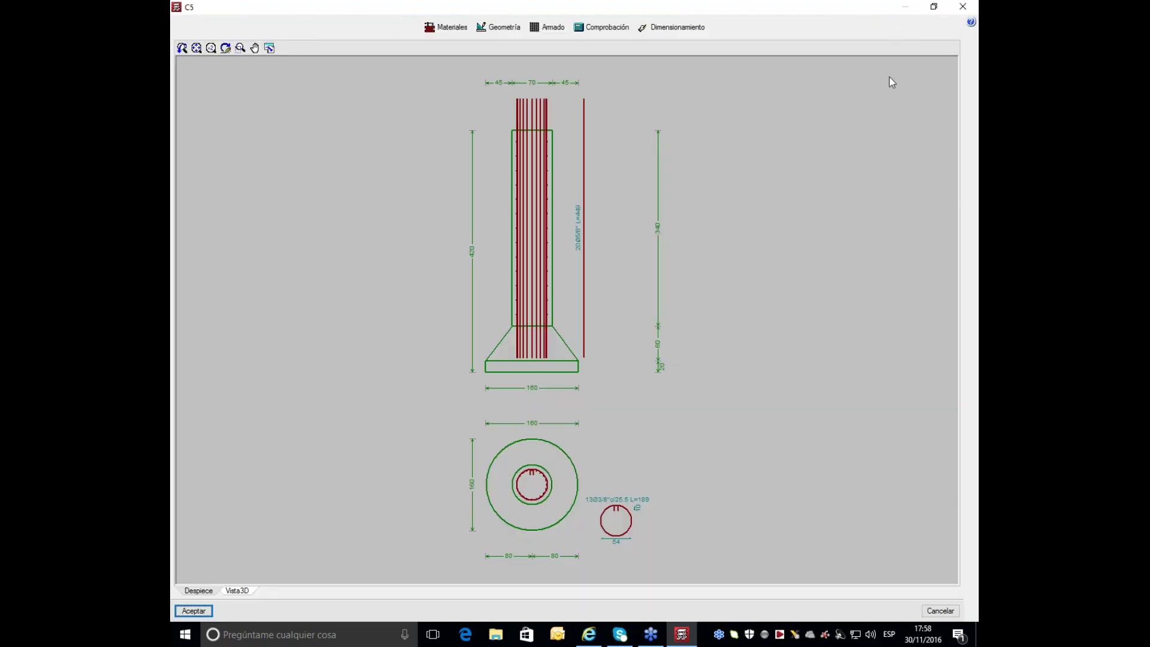
left_click(962, 6)
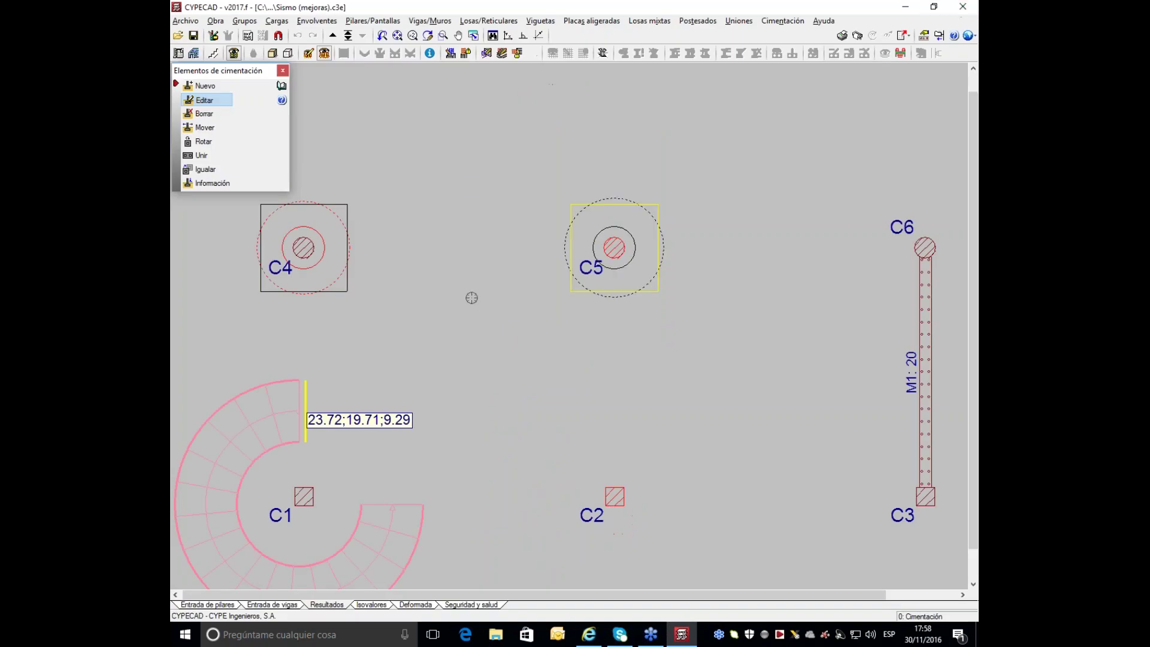
Step: Go up to floor Forjado 1 in beam entry and review the slab panels' seismic-resistance category options, leaving without assigning any
scroll(547, 322, "down", 1)
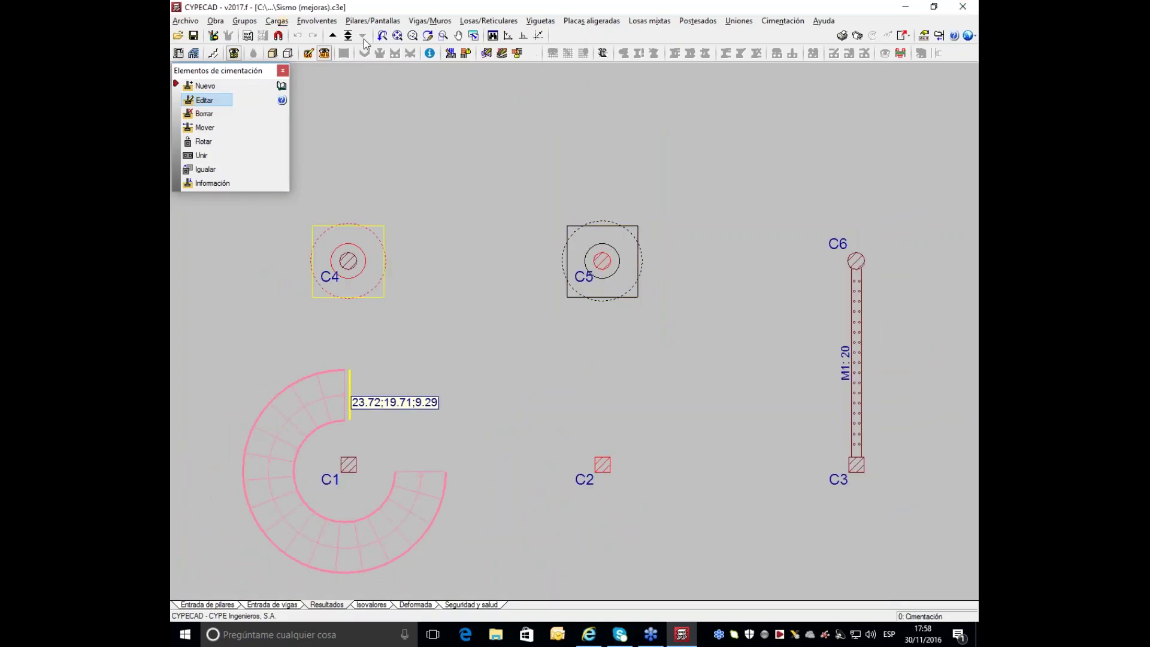
left_click(333, 37)
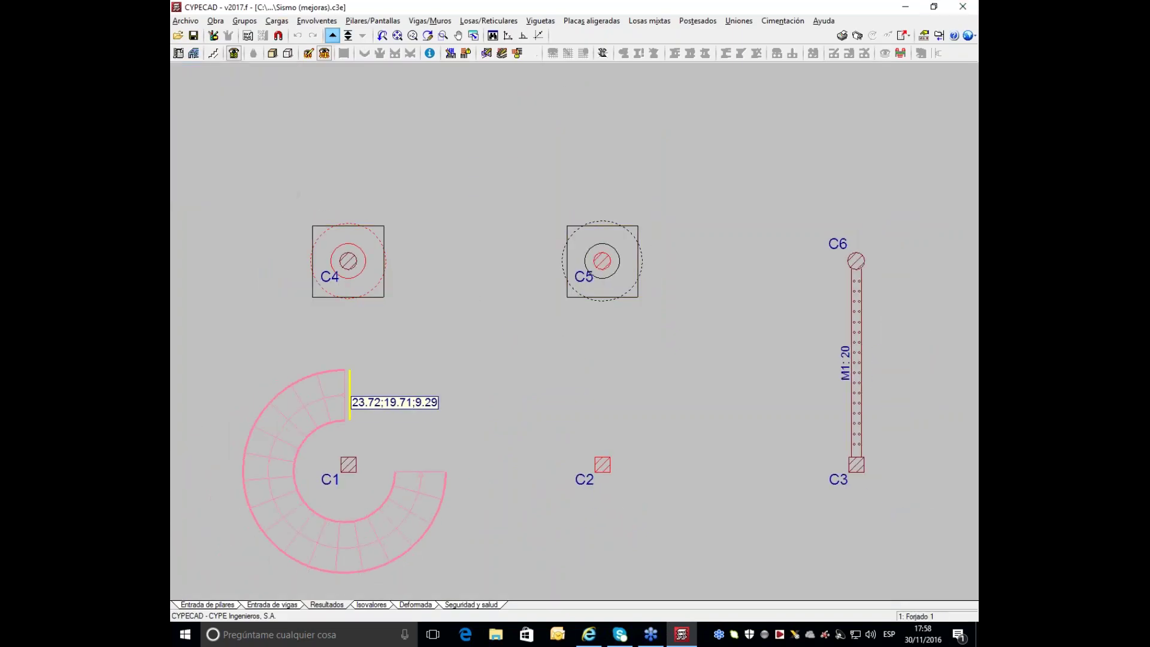
left_click(429, 21)
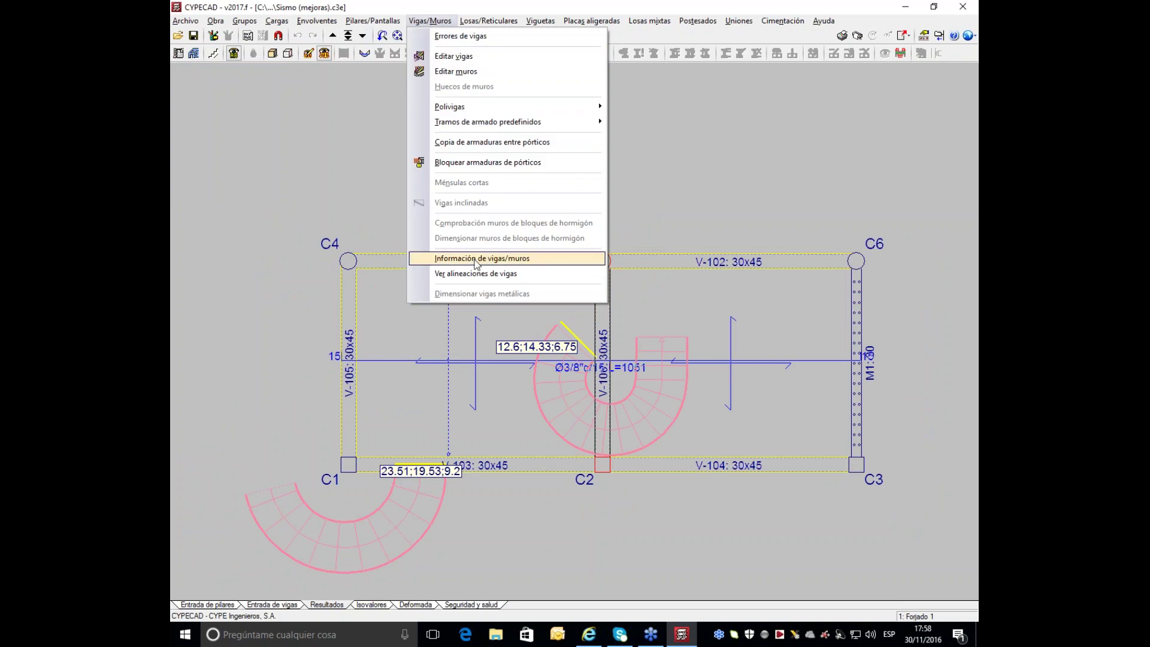
left_click(283, 605)
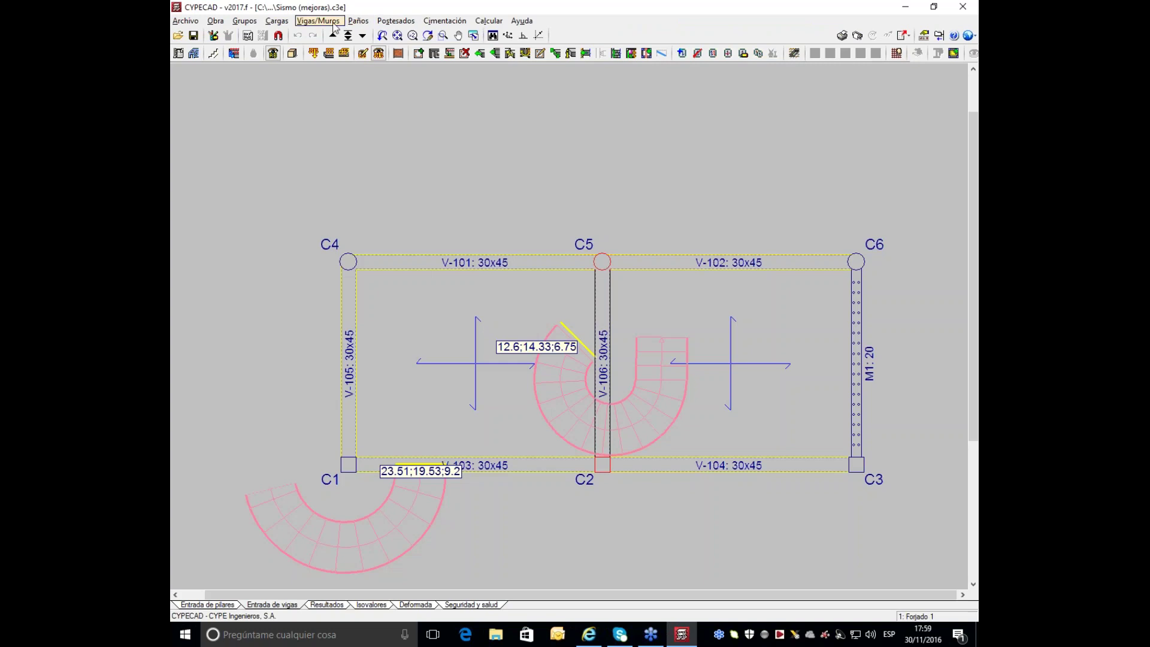
left_click(317, 21)
mouse_move(358, 22)
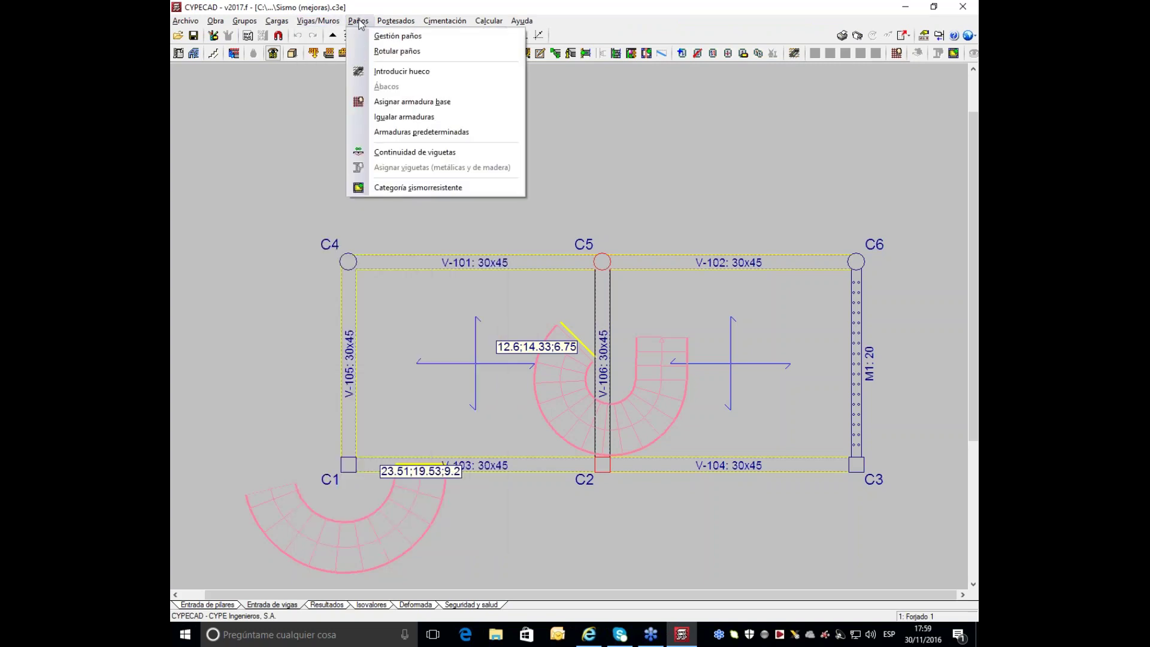
left_click(405, 188)
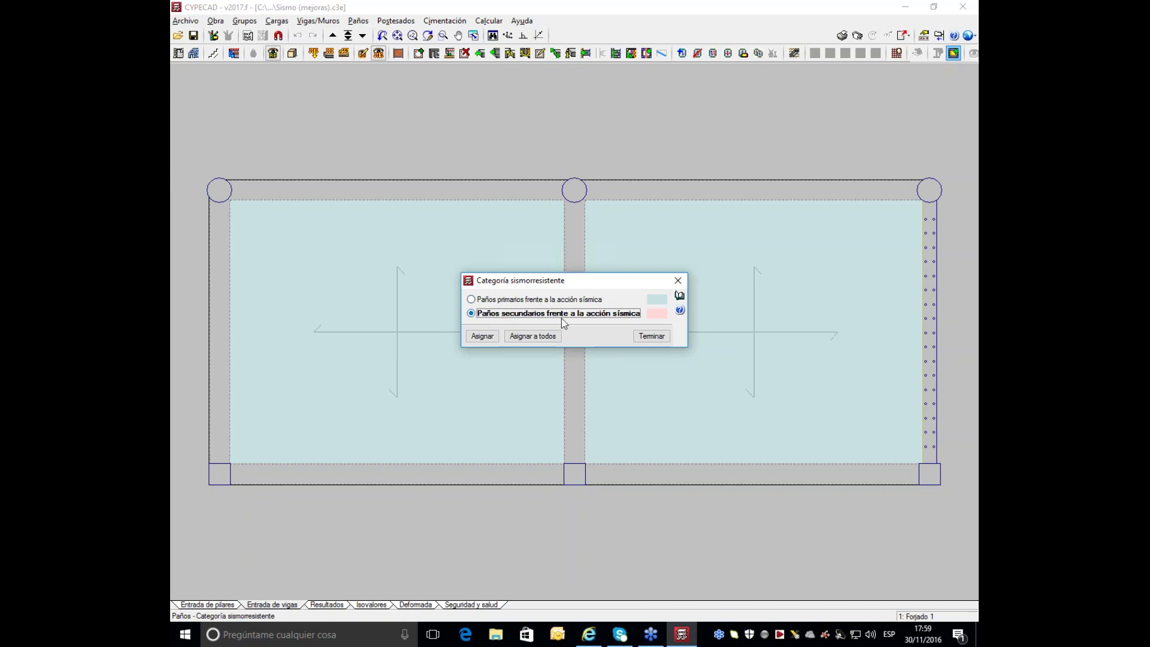
left_click(677, 281)
Step: Review the inertia reduction factors for NSR-10 (Colombia) in the general project options, then close the options
left_click(237, 22)
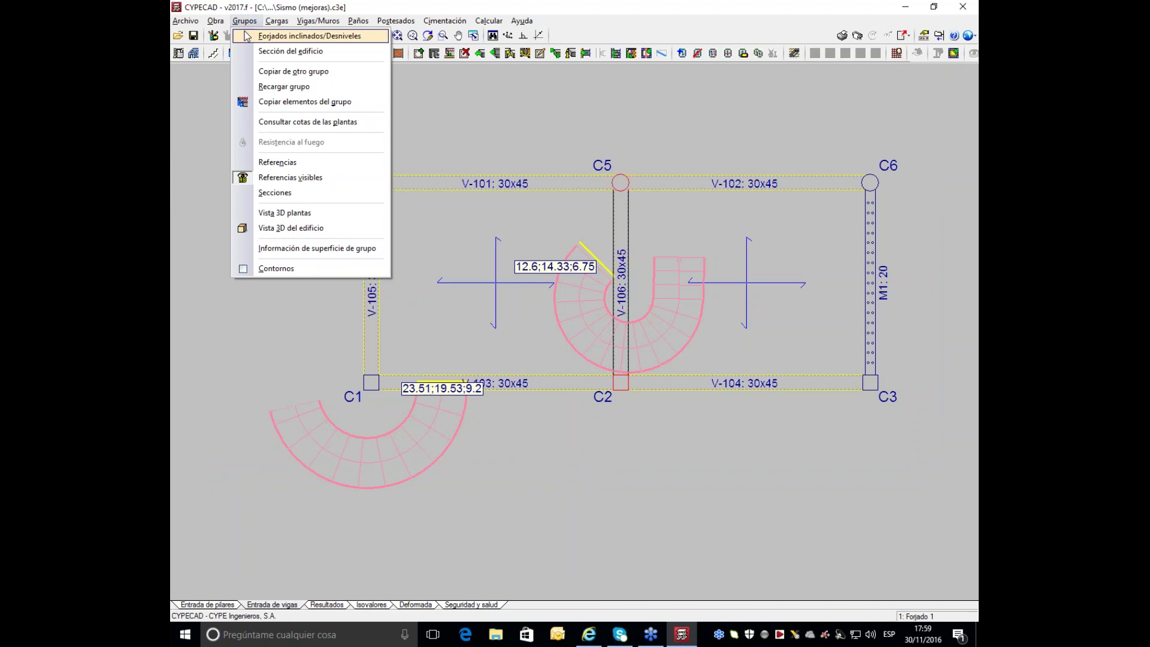
mouse_move(227, 23)
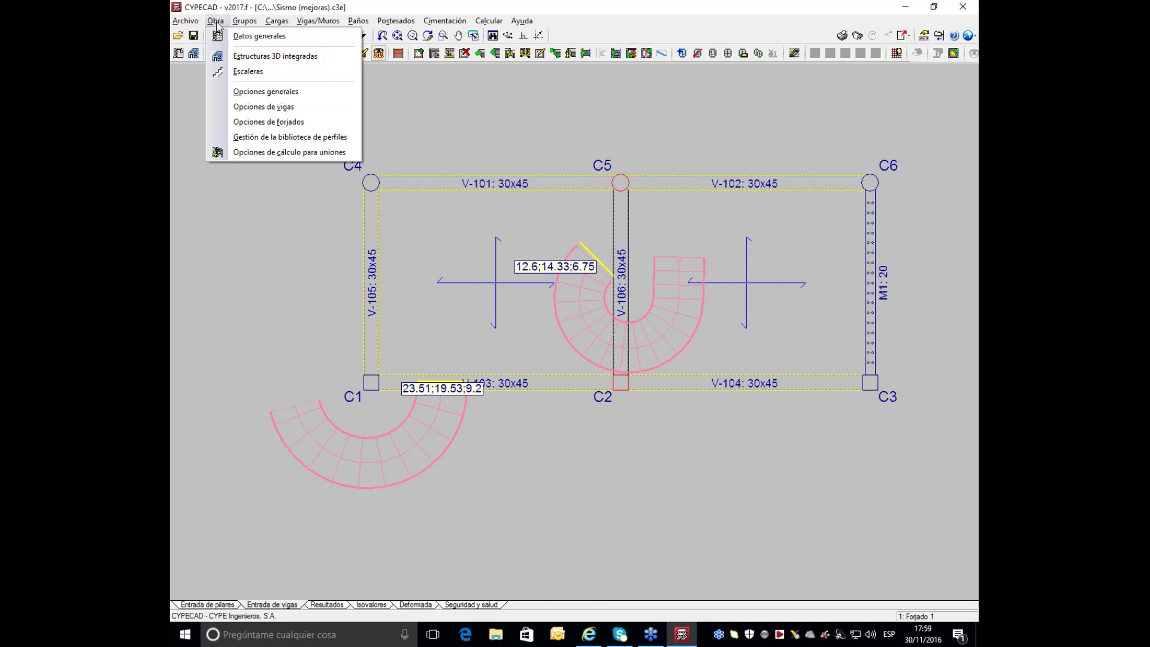
left_click(243, 91)
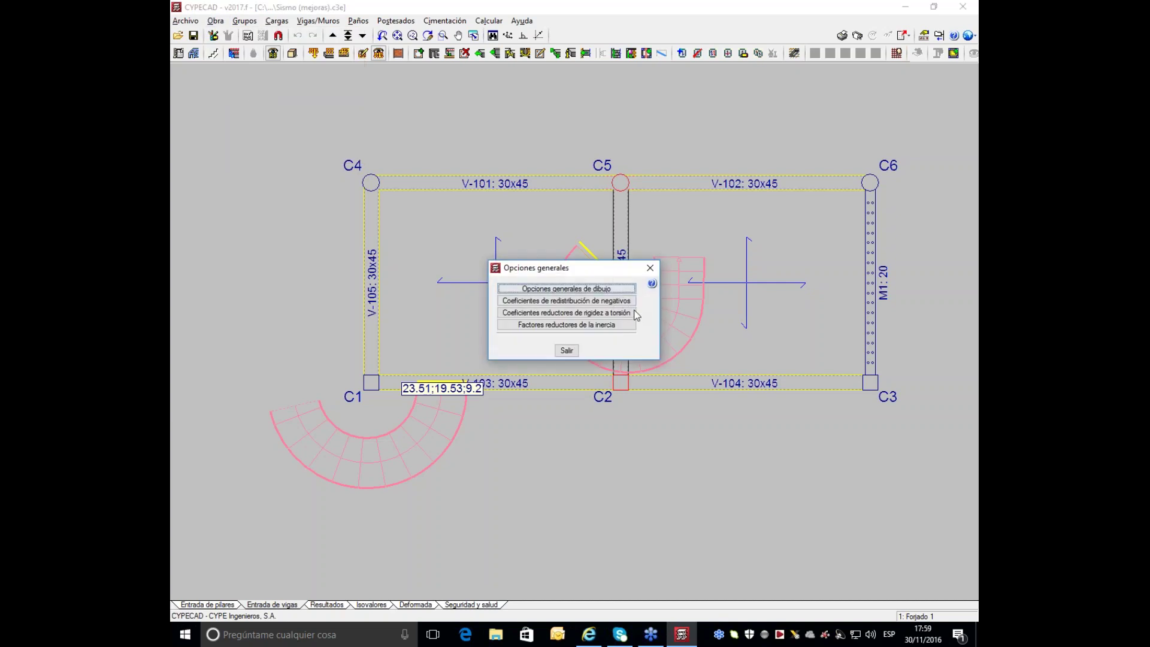
left_click(566, 326)
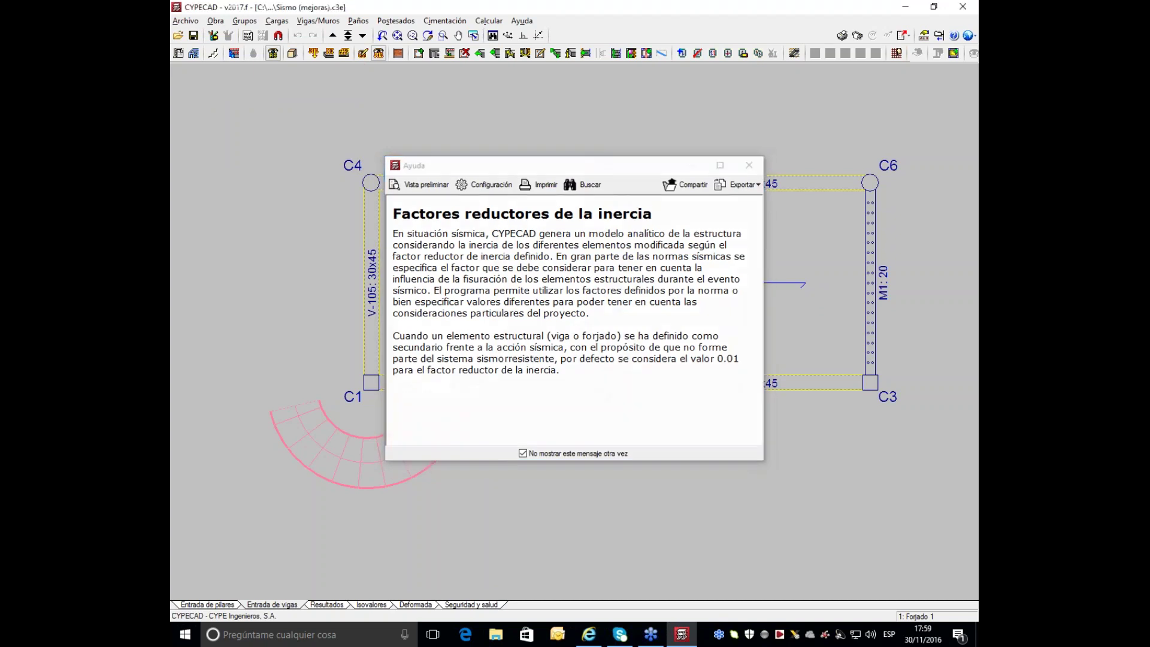
left_click(749, 165)
left_click_drag(619, 191, 504, 114)
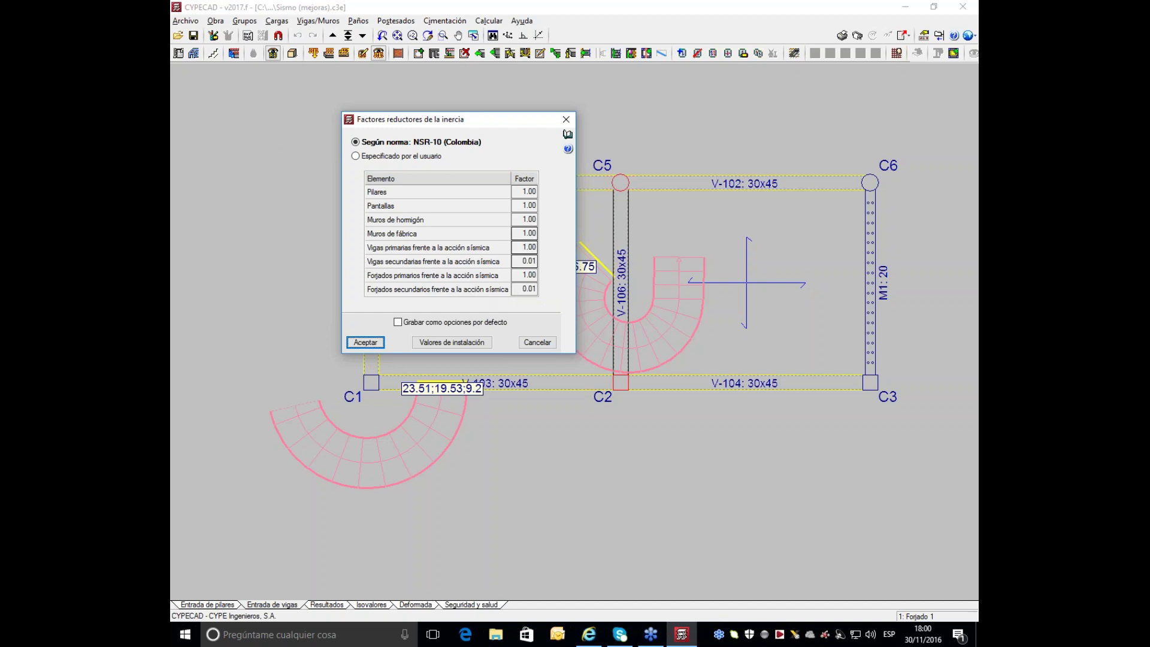
key("Return")
key("Escape")
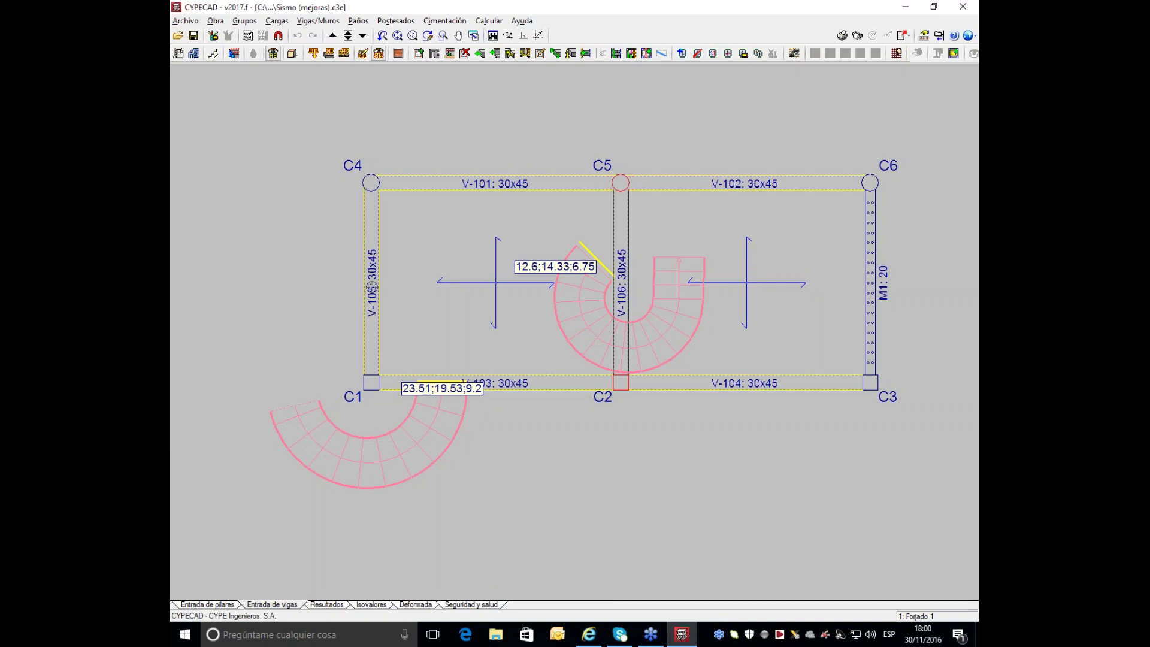
Step: Show the staircase tools, then inspect both curved staircases in the building's 3D model from different angles and close the view
left_click(213, 54)
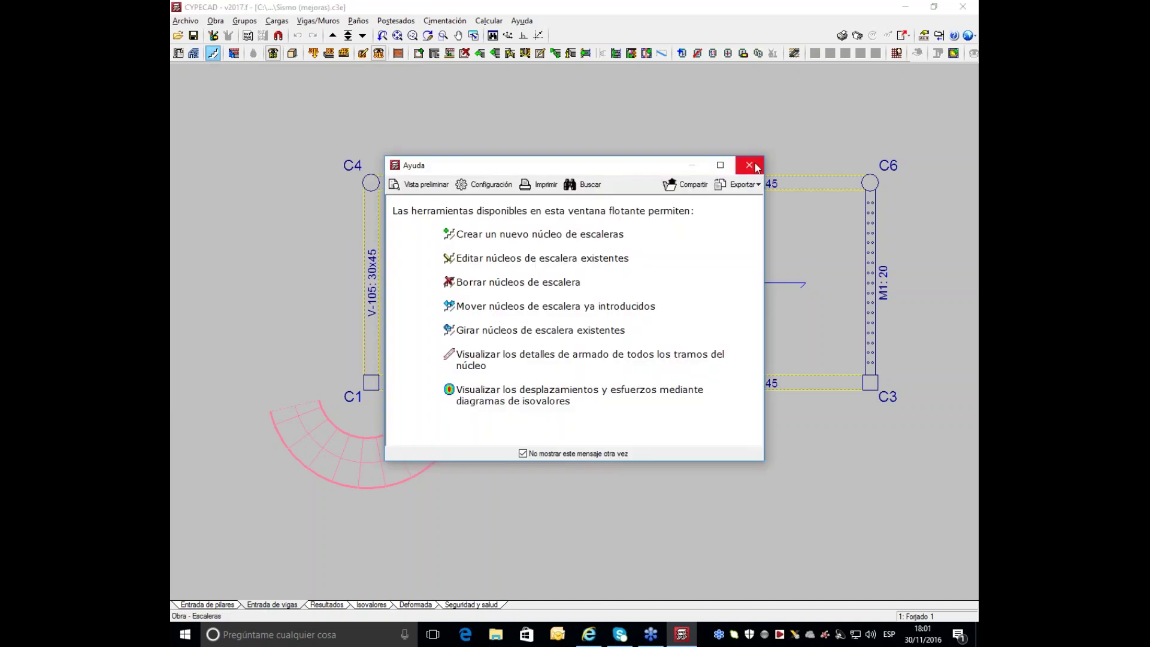
left_click(749, 166)
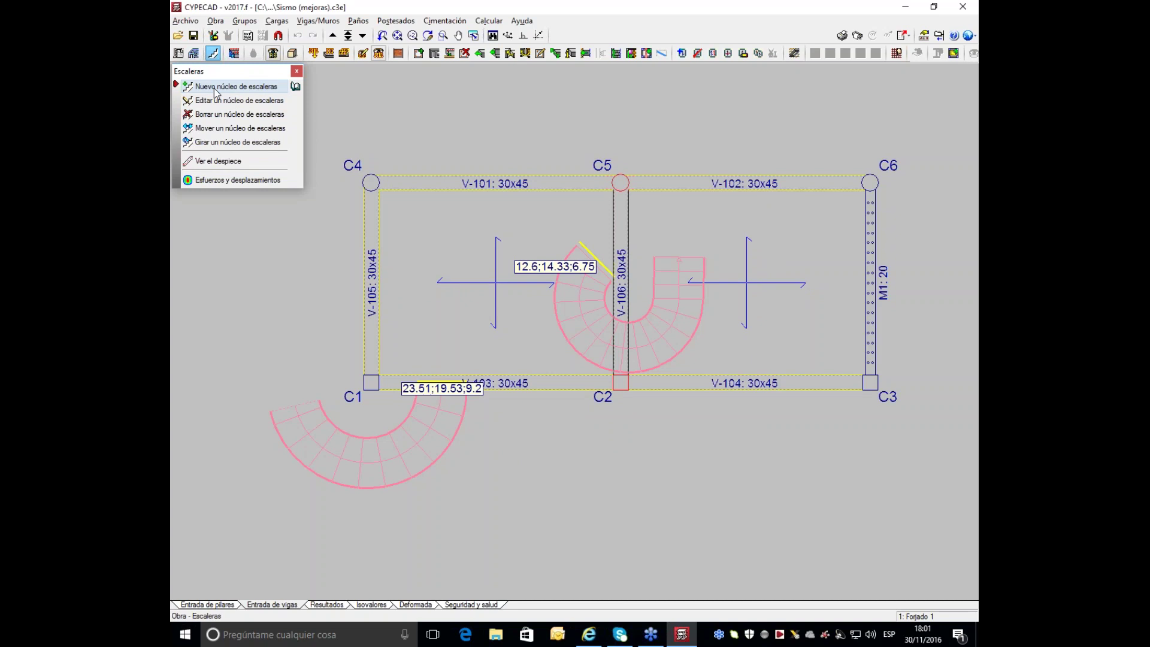
left_click(292, 54)
left_click_drag(683, 38, 419, 45)
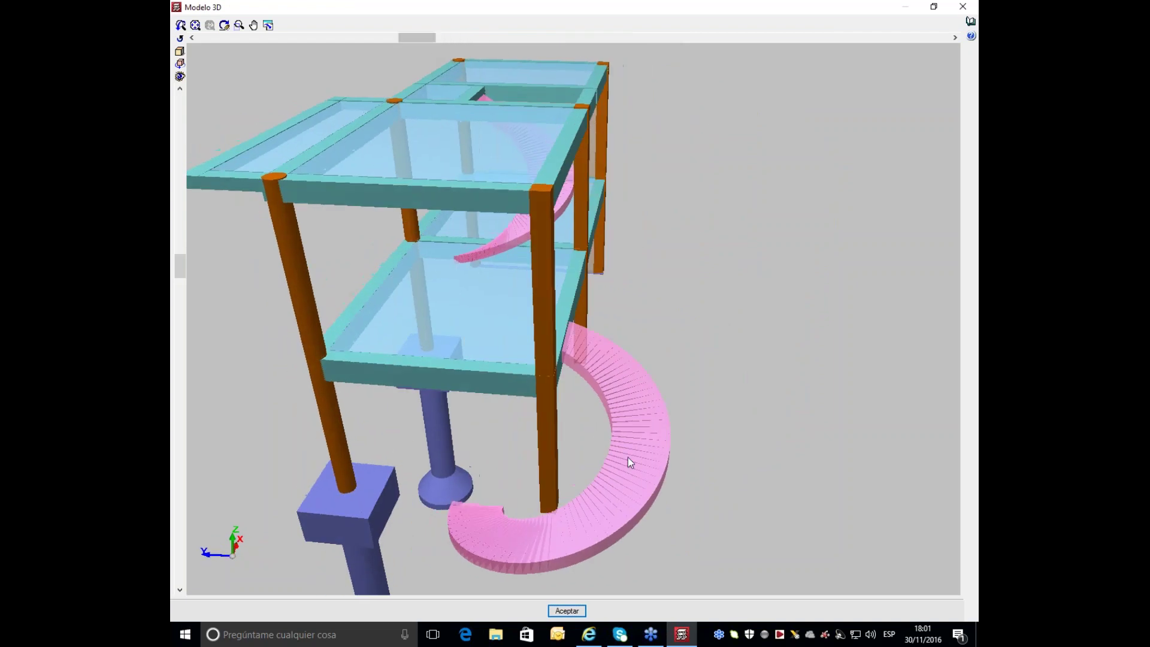
scroll(628, 457, "up", 5)
middle_click_drag(520, 312, 538, 287)
scroll(542, 251, "down", 5)
left_click_drag(430, 38, 573, 45)
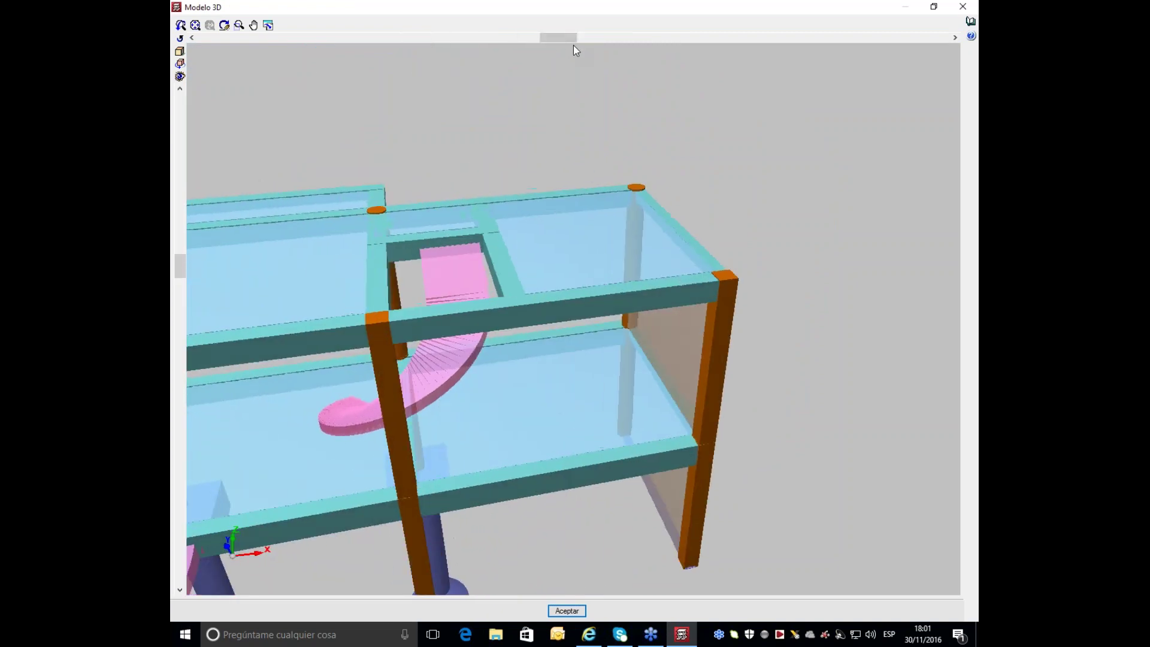
left_click(962, 7)
Step: Open Escalera 1 for editing, review its flight and the geometry options of the caracol typology, then close without changes
left_click(213, 53)
left_click(239, 100)
left_click(444, 443)
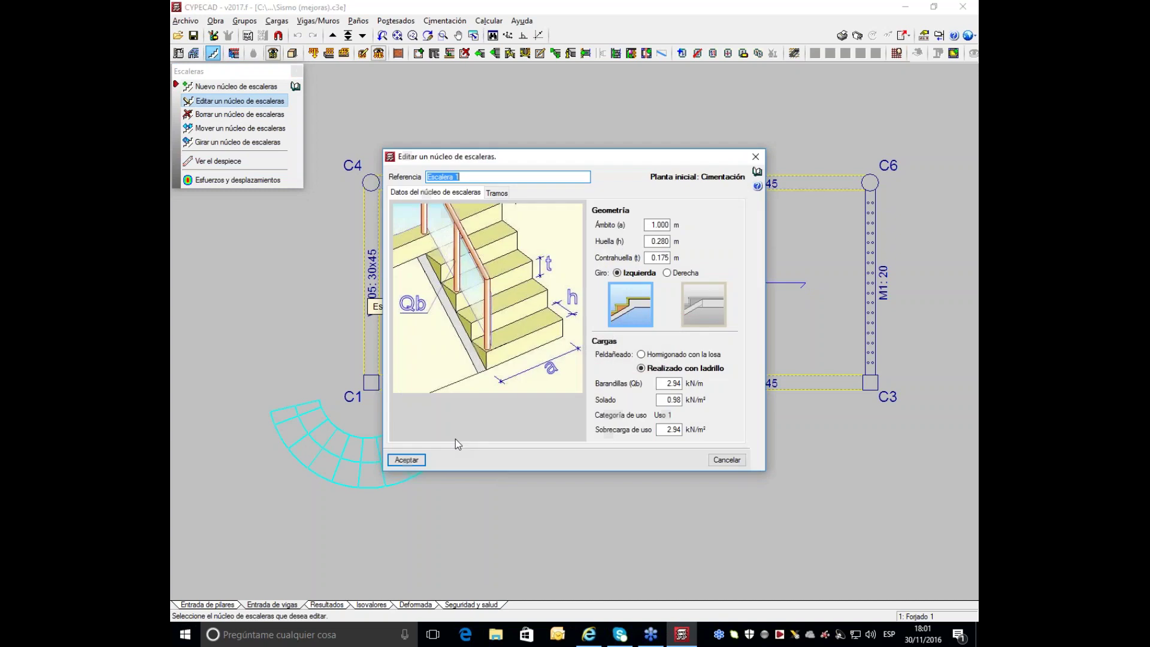
left_click_drag(514, 145, 637, 114)
left_click(624, 165)
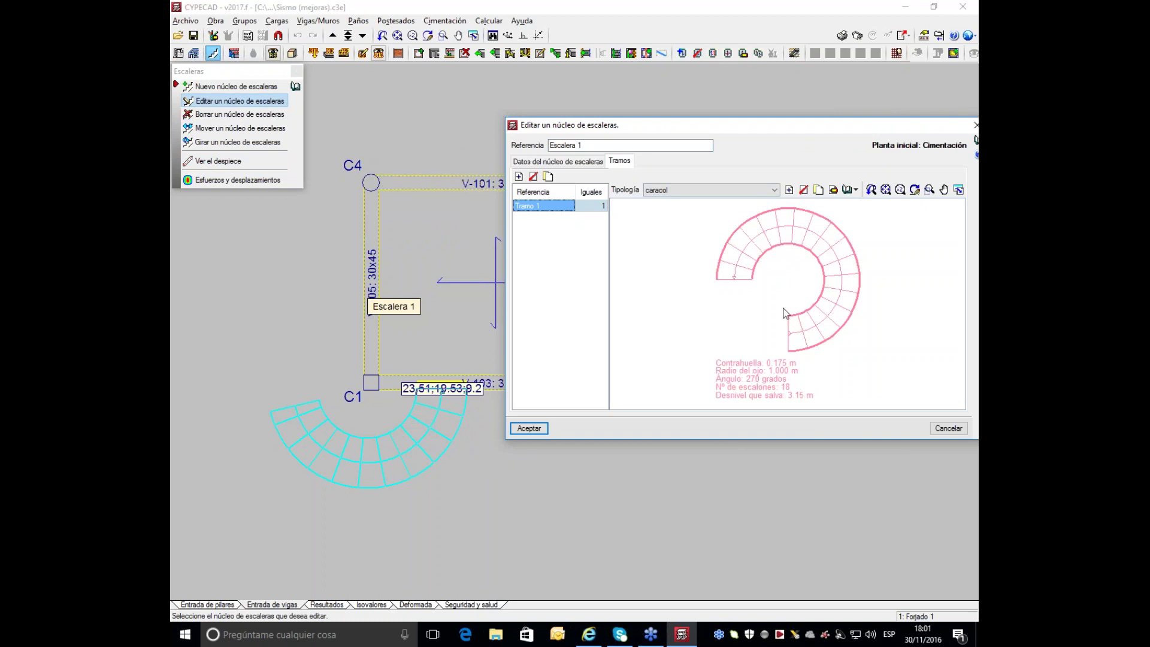
left_click(831, 191)
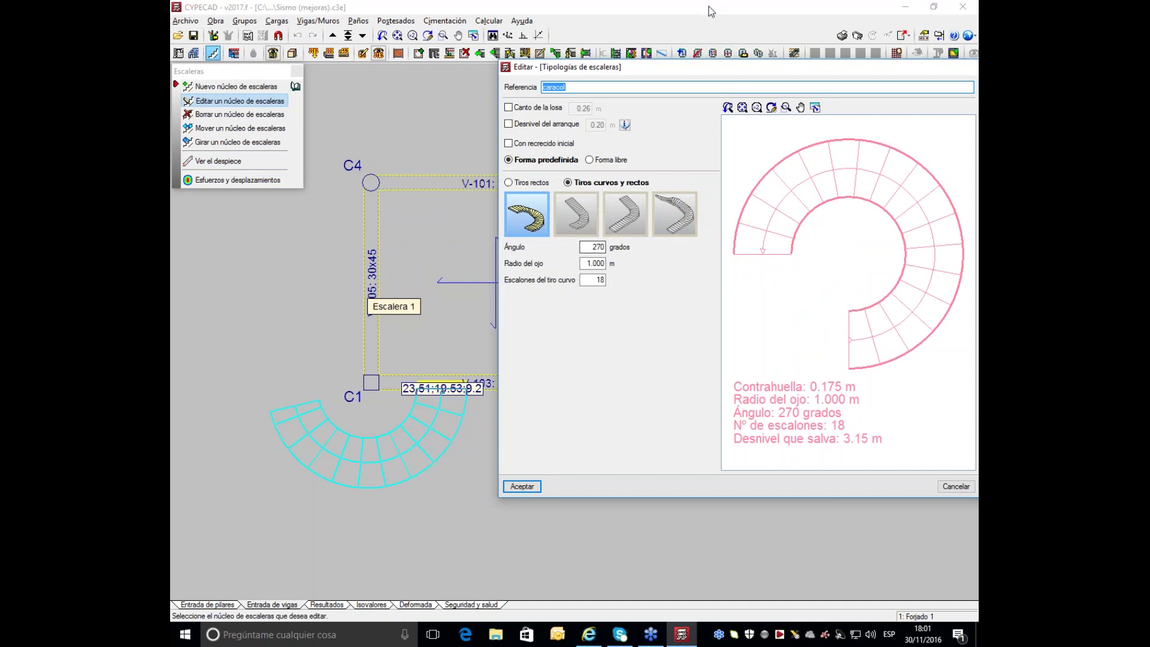
left_click_drag(729, 69, 495, 112)
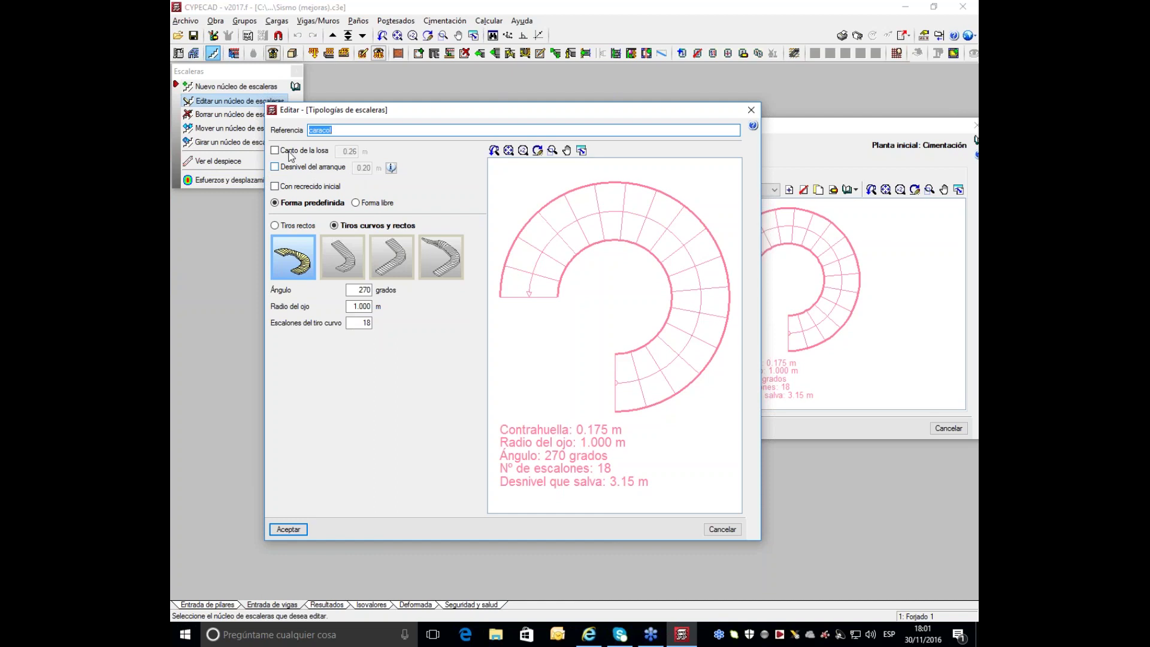
mouse_move(378, 159)
left_click(750, 111)
left_click_drag(793, 127, 487, 137)
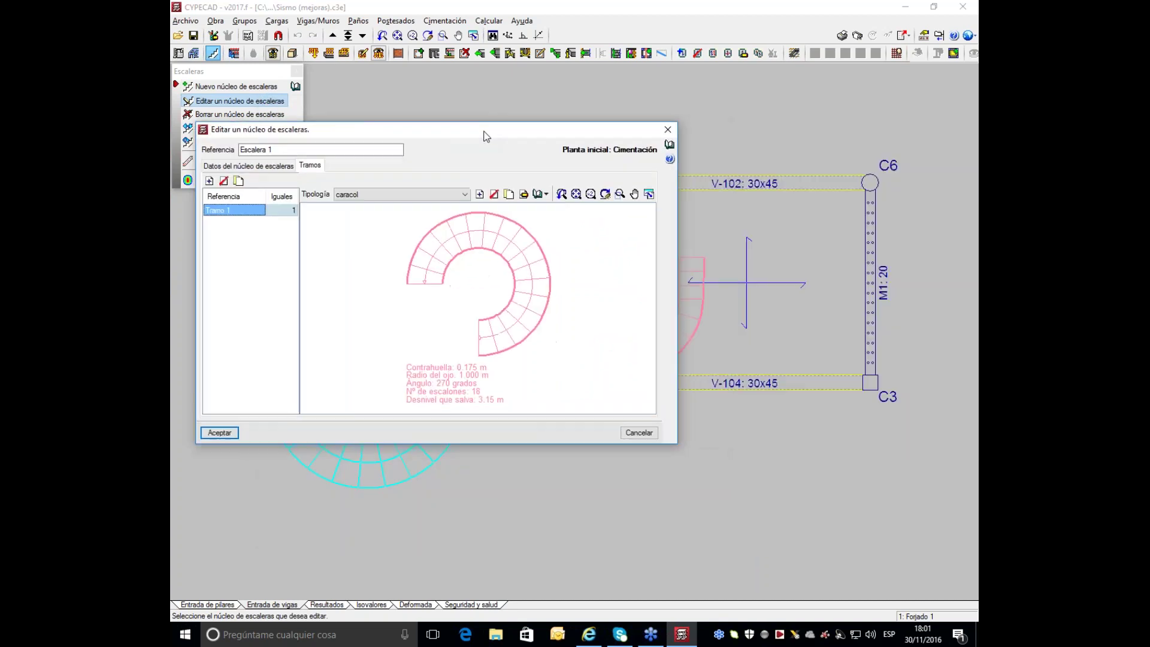
left_click(668, 130)
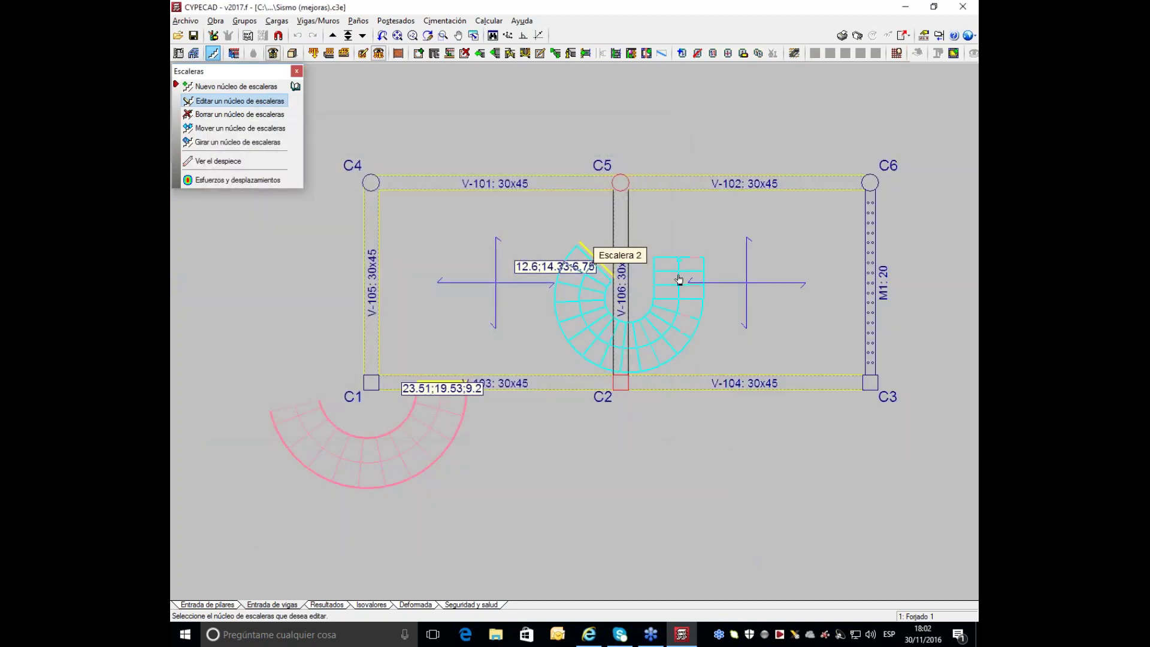
Step: Open Escalera 2 for editing, review its flight and the curvo recto typology settings, then close without changes
left_click(678, 280)
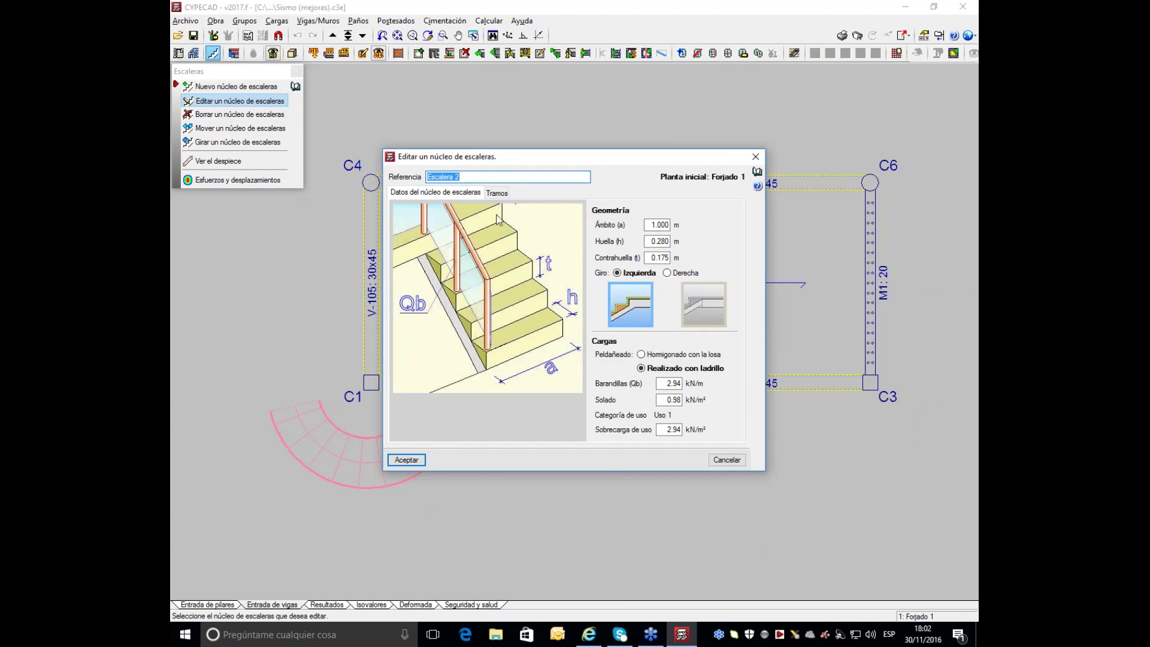
left_click(497, 192)
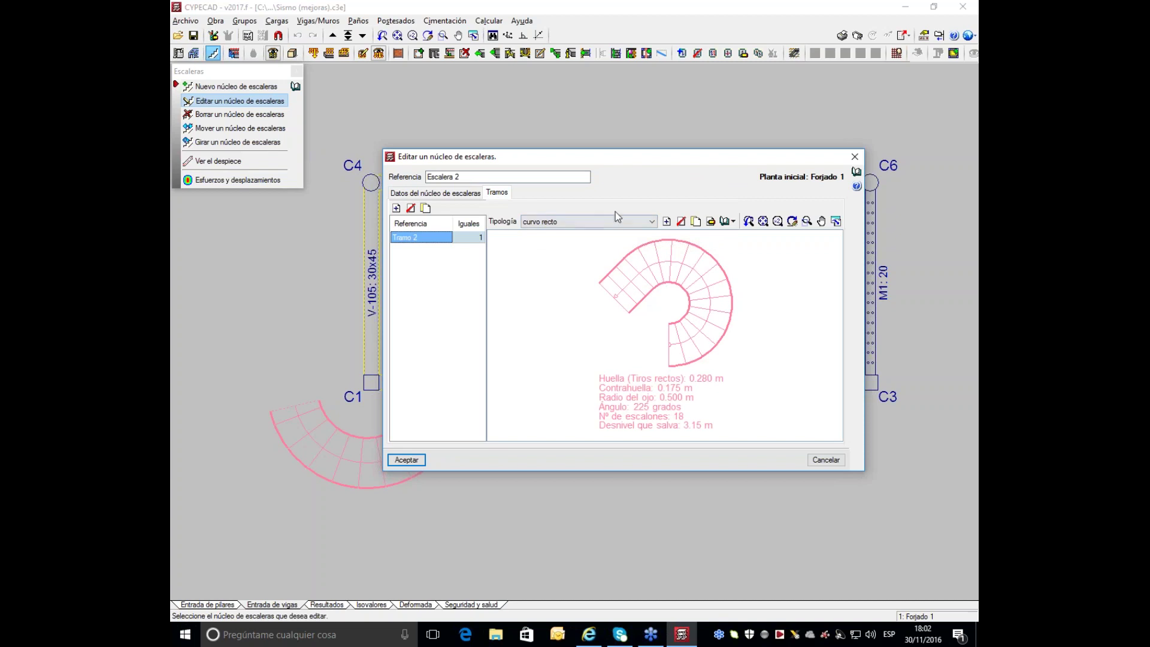
left_click(711, 221)
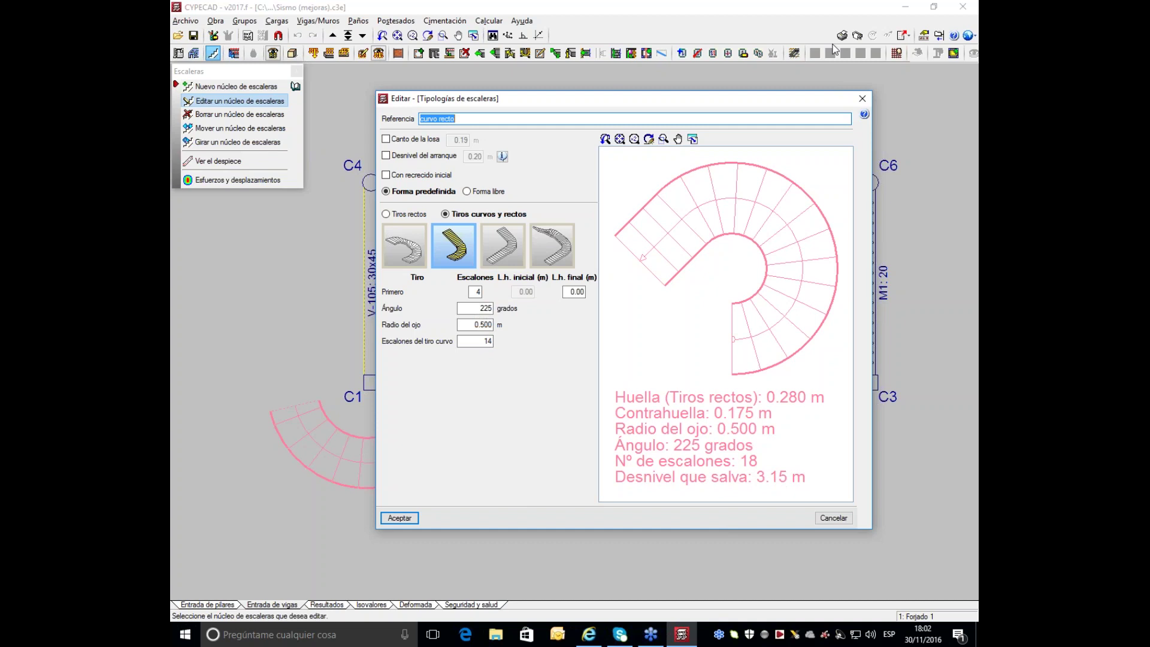
left_click(862, 98)
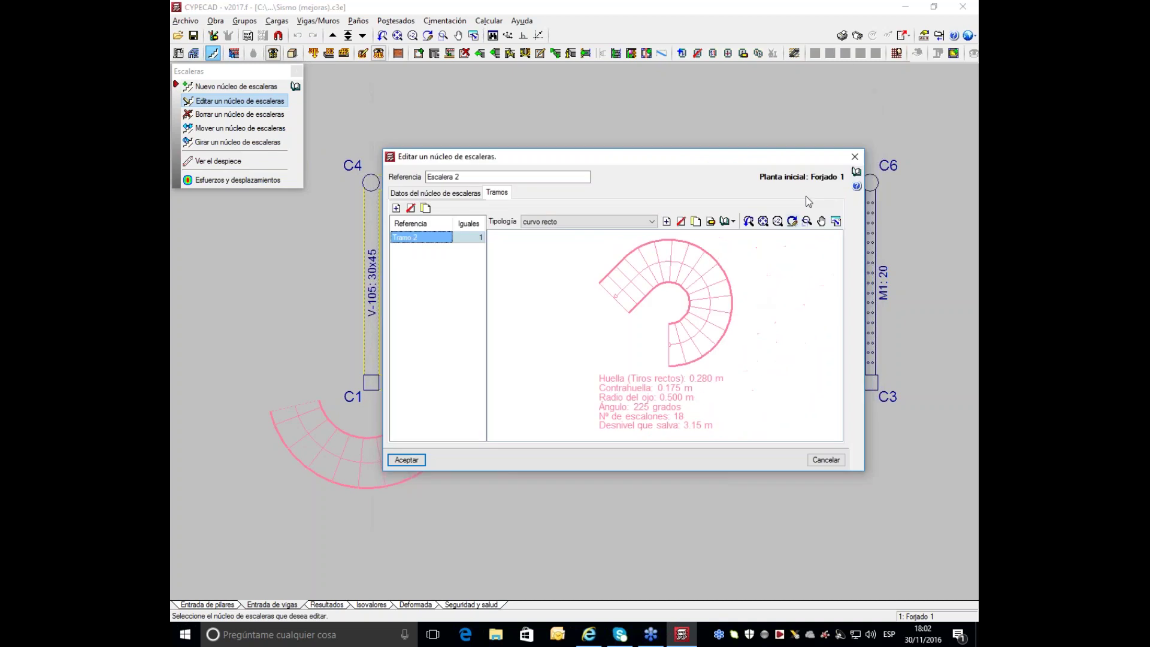
left_click(855, 156)
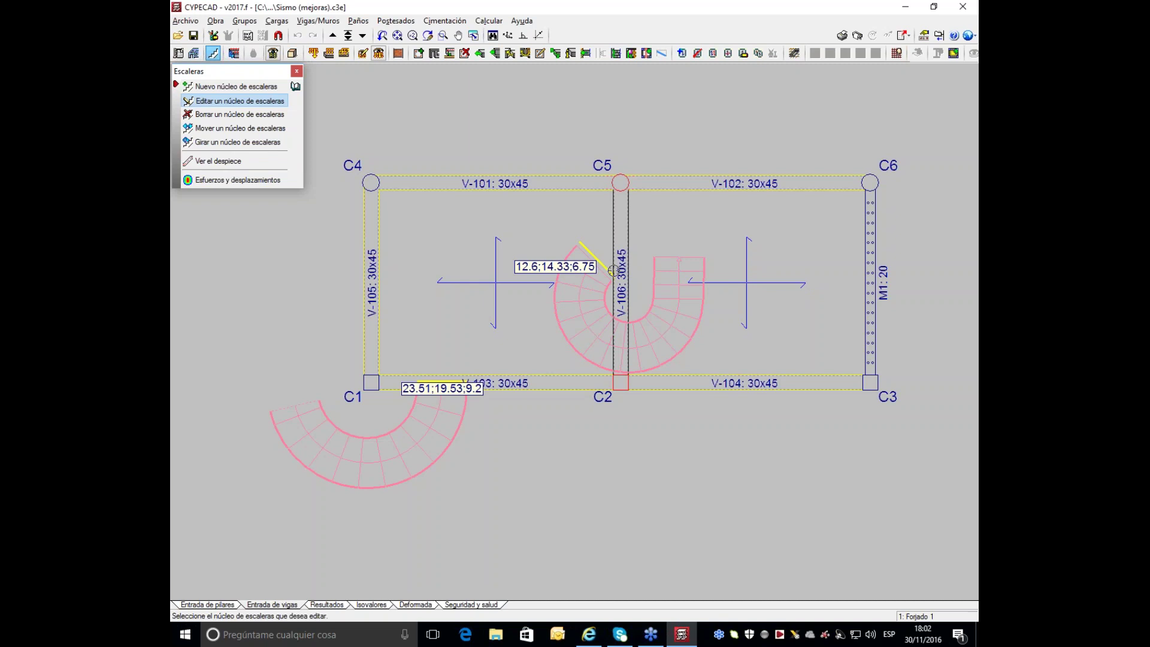
Step: Display the reinforcement detailing of Escalera 2 and examine the Tramo 2 plan and its longitudinal bar drawings
scroll(617, 257, "up", 1)
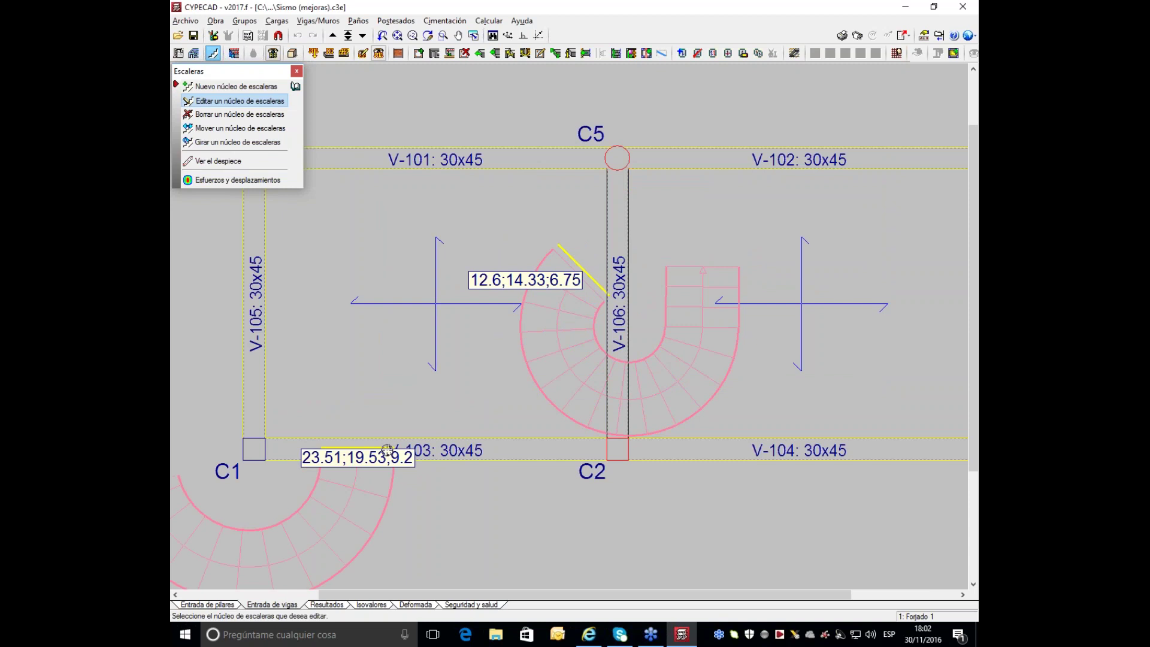
middle_click_drag(426, 379, 523, 342)
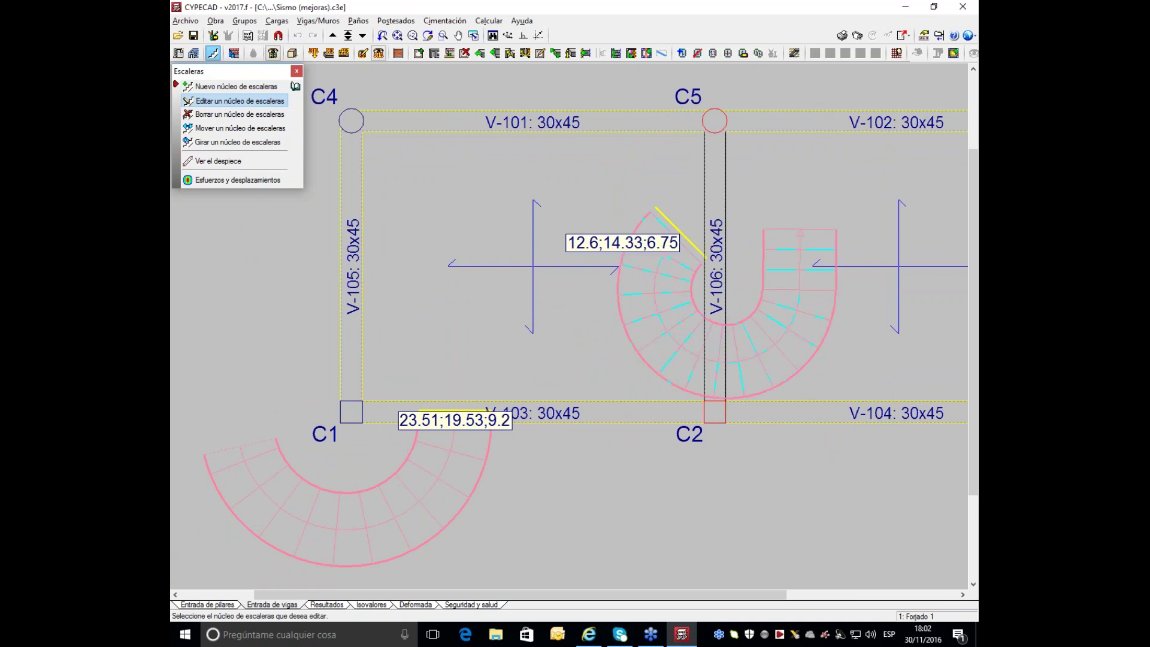
left_click(239, 162)
left_click(665, 338)
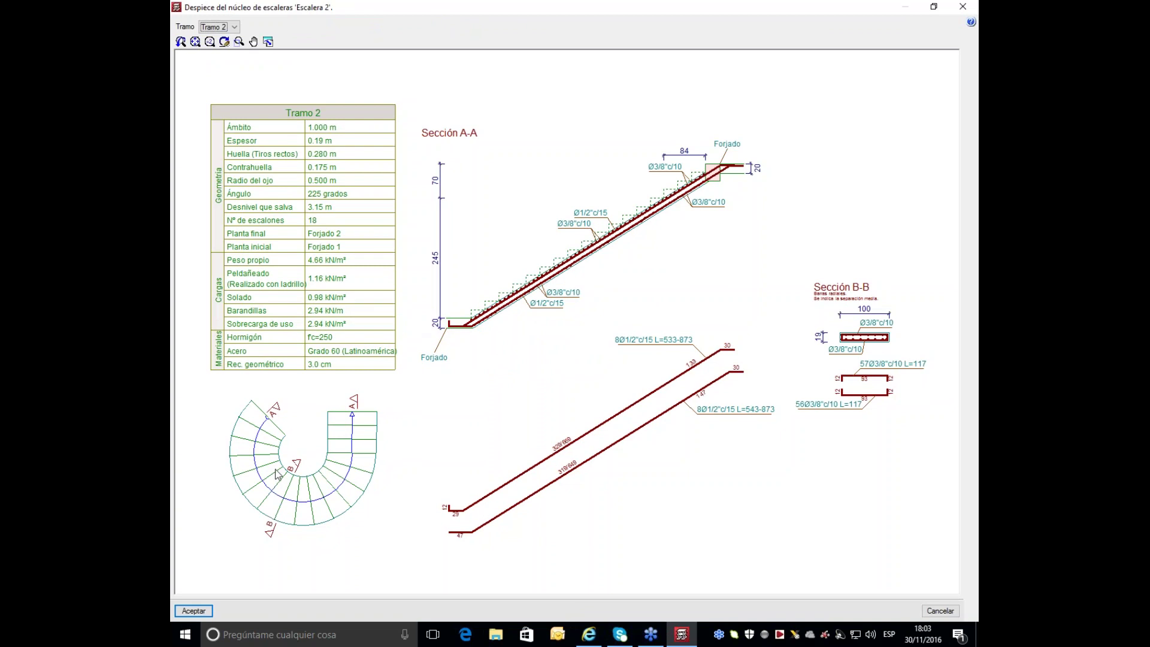
scroll(599, 473, "up", 4)
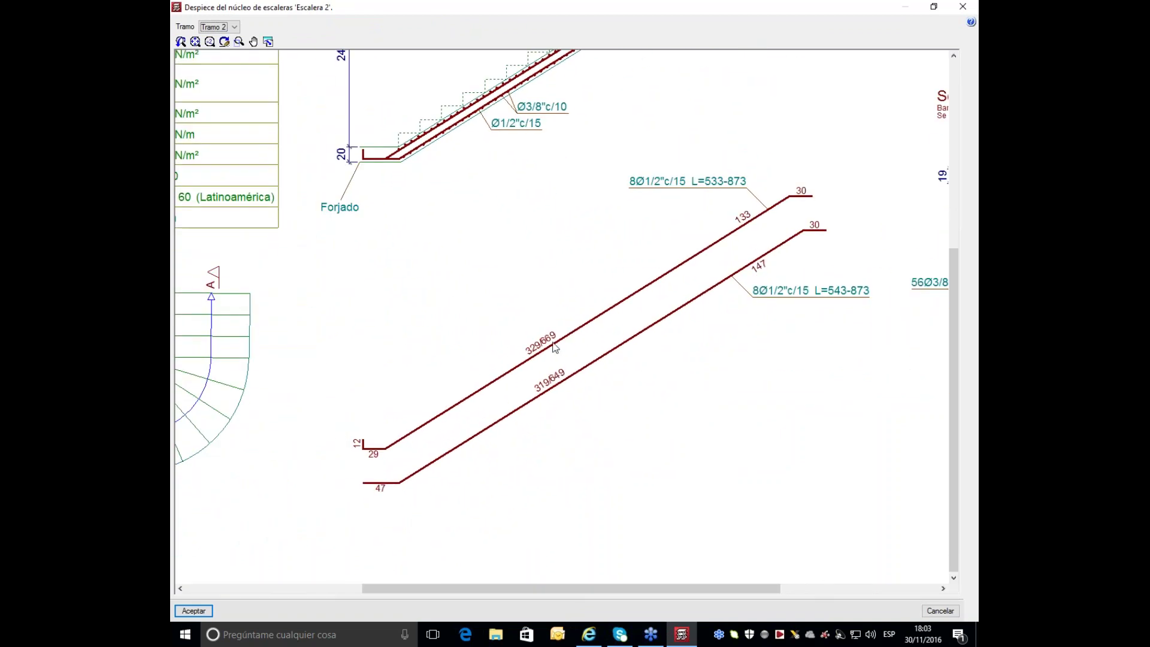
scroll(553, 348, "up", 1)
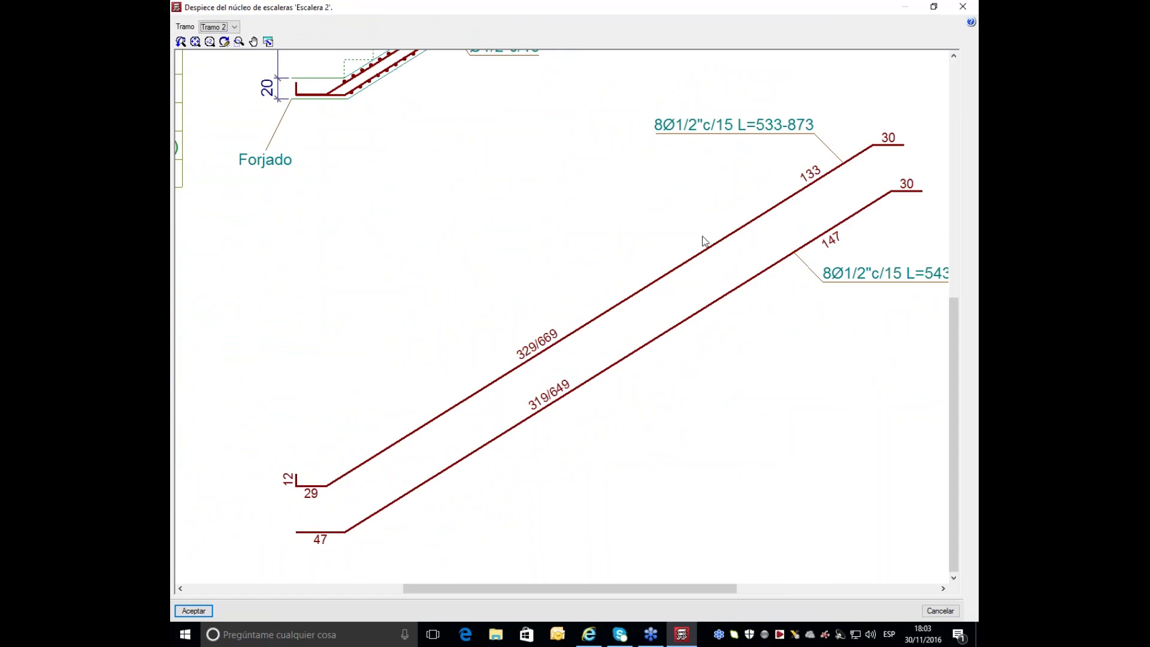
scroll(598, 335, "down", 2)
scroll(353, 378, "down", 3)
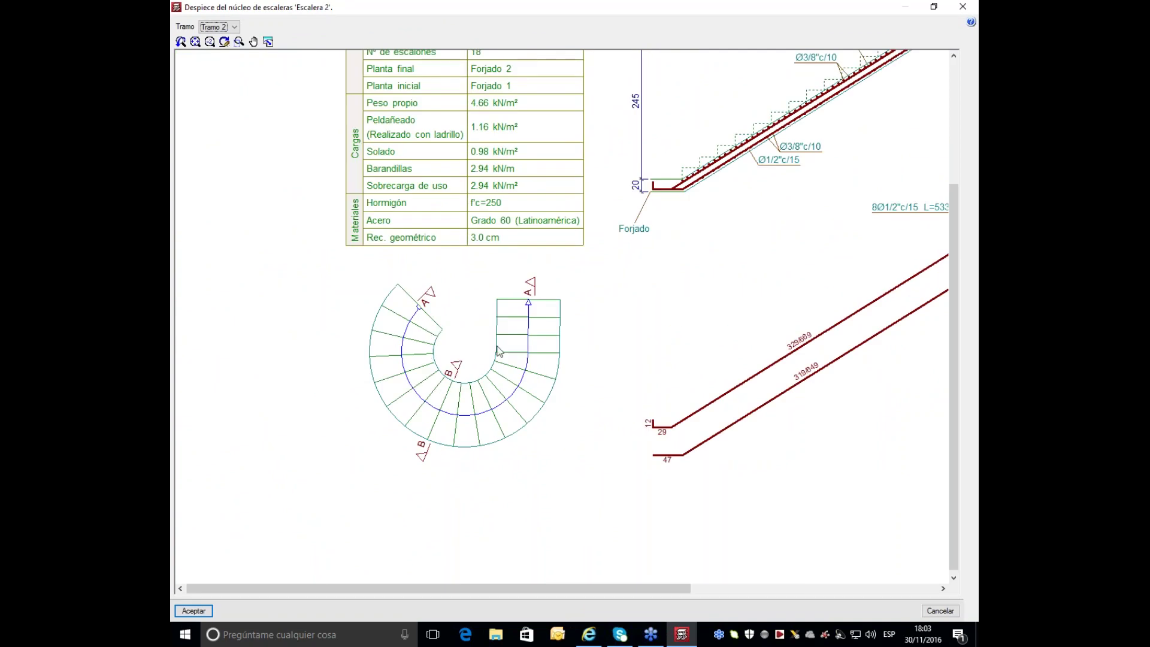
scroll(754, 398, "right", 3)
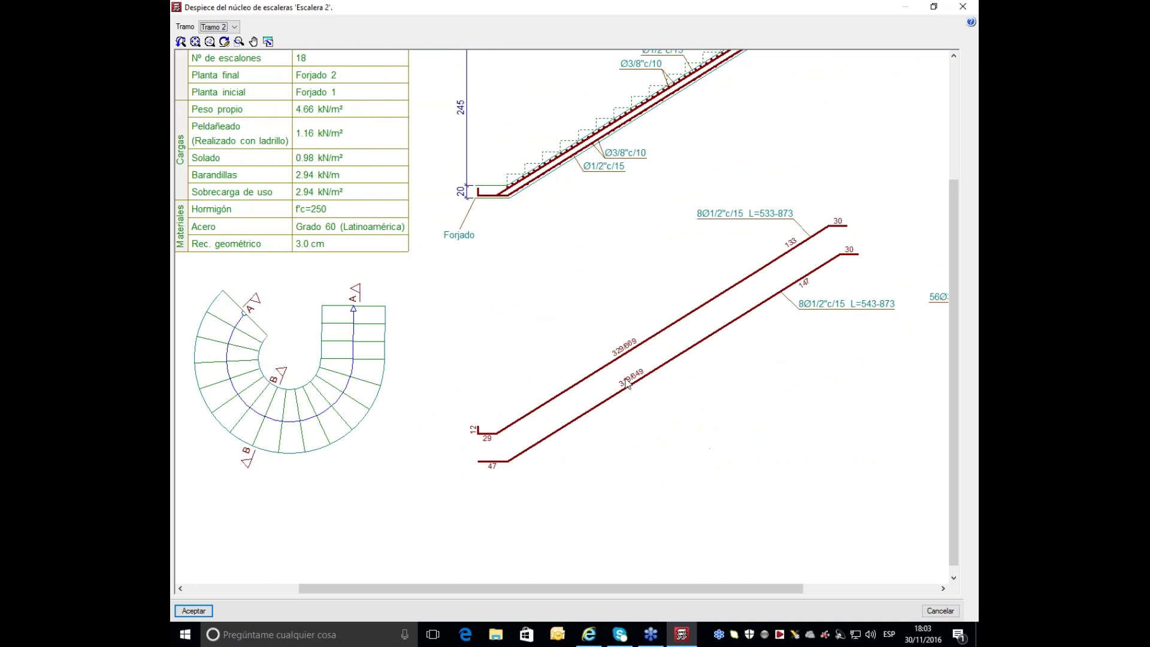
scroll(622, 383, "up", 2)
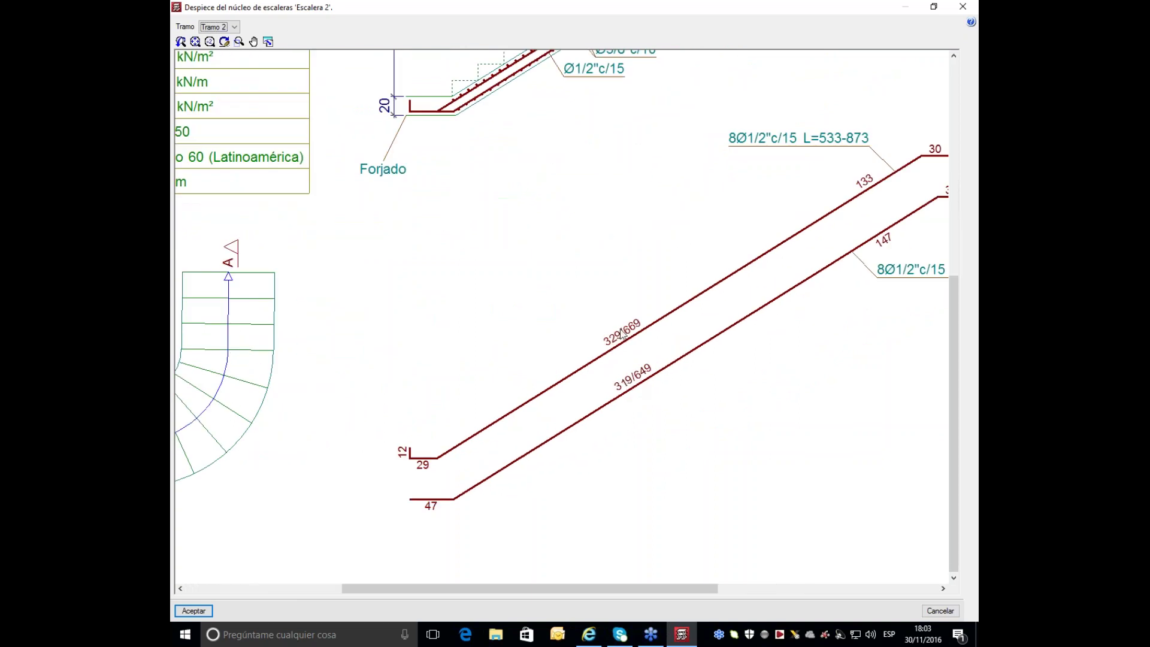
Step: Examine the Tramo 2 curved plan, data table, sections A-A and B-B and bar drawings of Escalera 2, and close the detailing
scroll(574, 446, "down", 2)
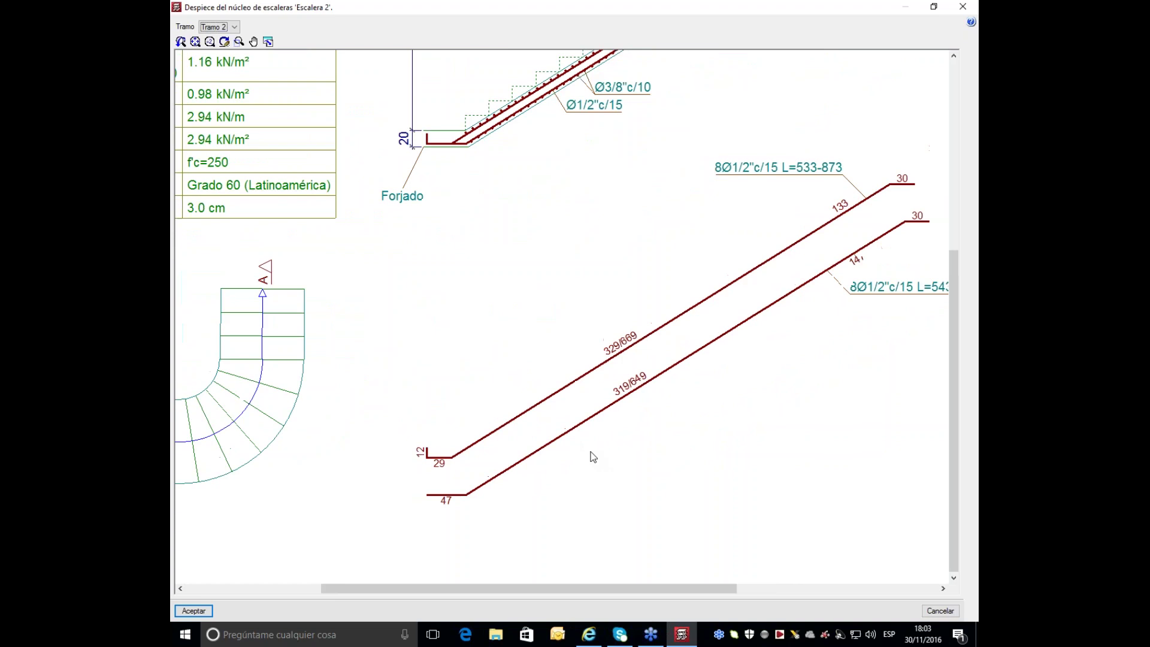
middle_click_drag(203, 332, 461, 348)
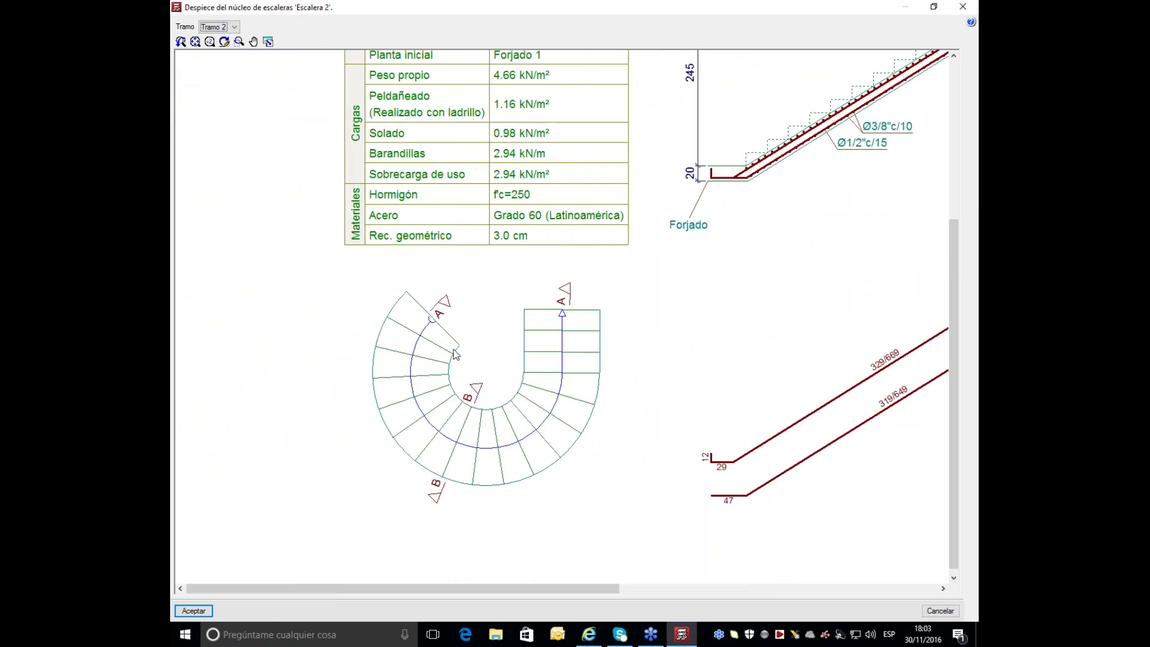
scroll(647, 418, "down", 4)
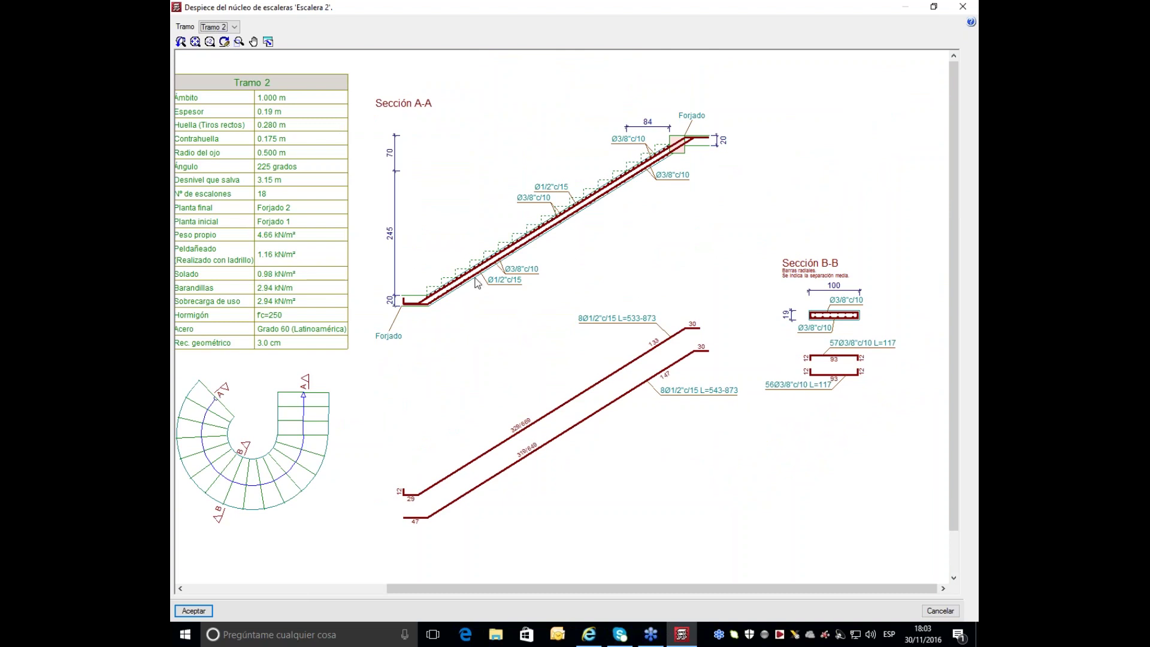
scroll(577, 256, "down", 1)
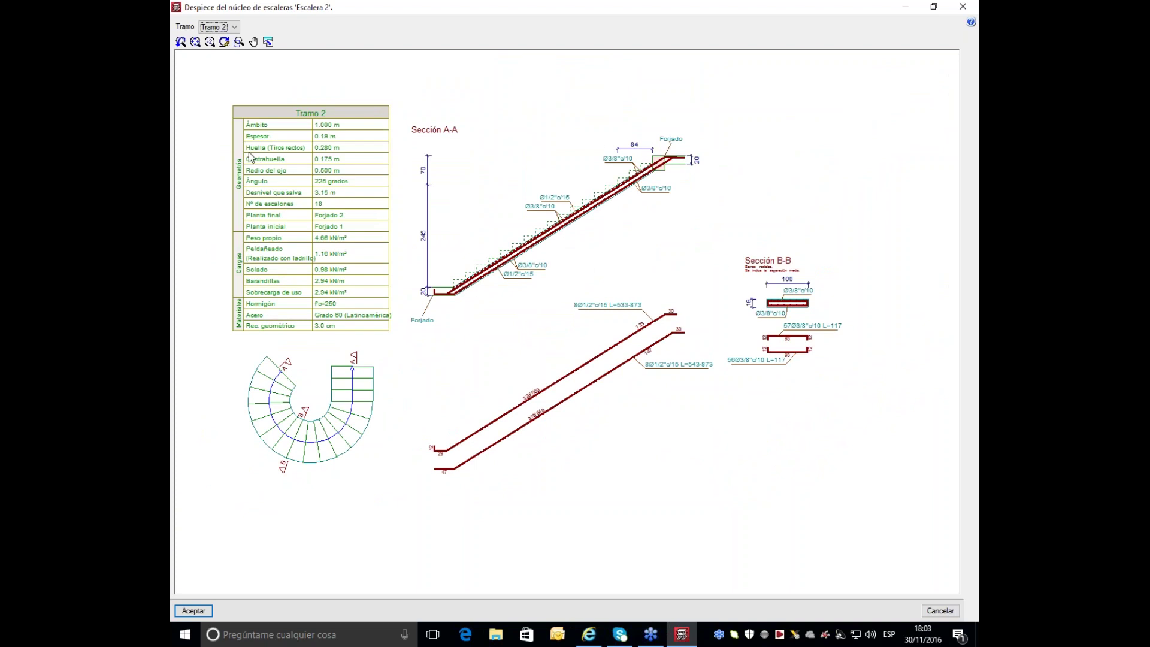
scroll(251, 156, "up", 2)
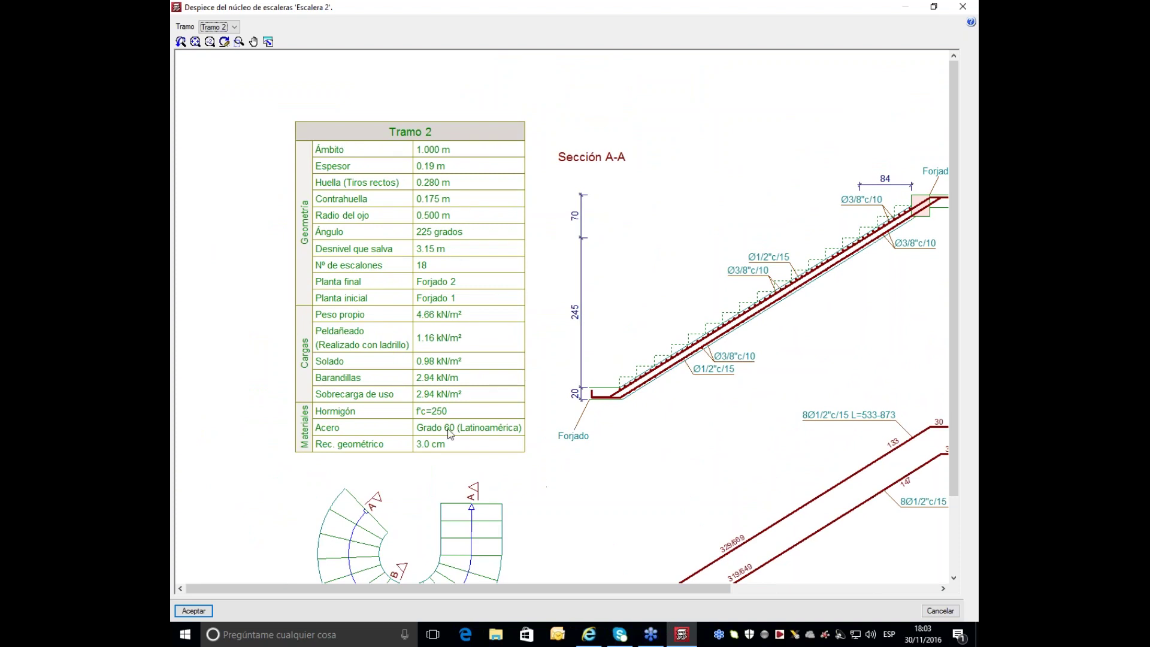
mouse_move(513, 448)
middle_mouse_down()
mouse_move(436, 294)
mouse_move(372, 243)
mouse_move(499, 319)
mouse_move(350, 371)
middle_mouse_up()
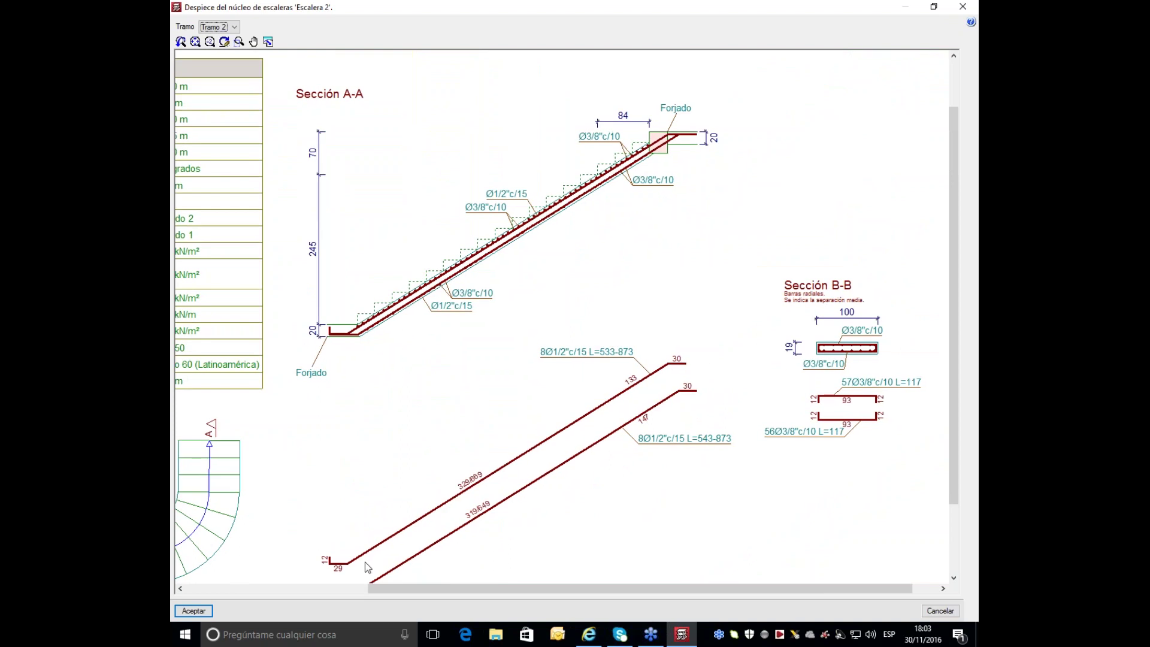
scroll(490, 408, "down", 2)
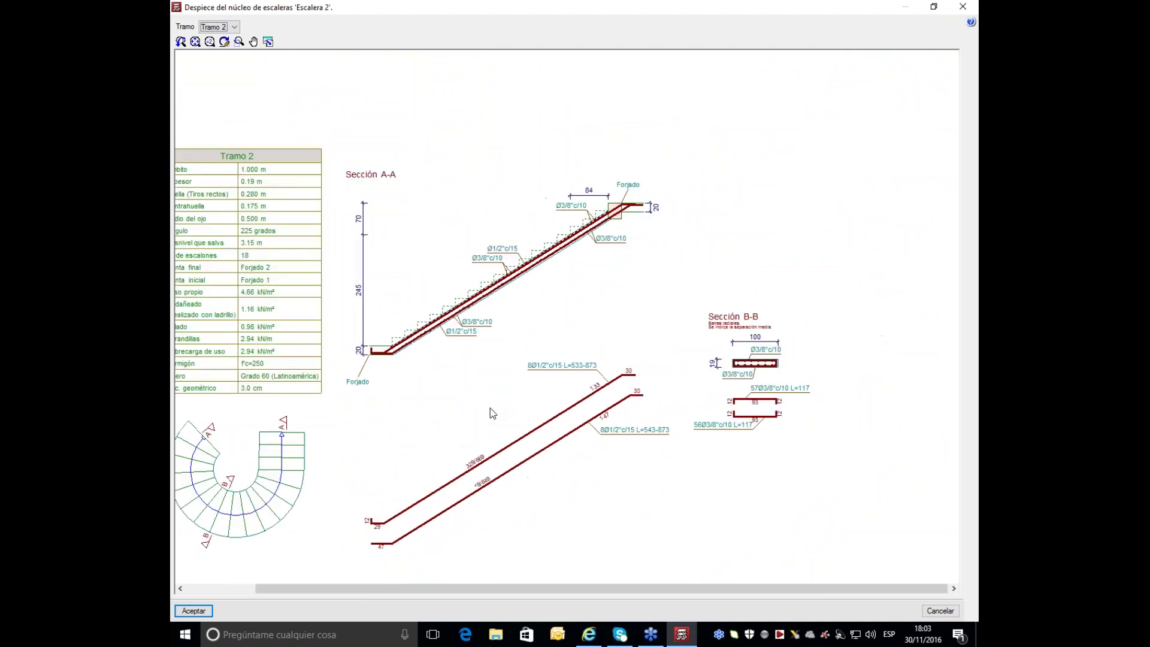
scroll(698, 297, "down", 2)
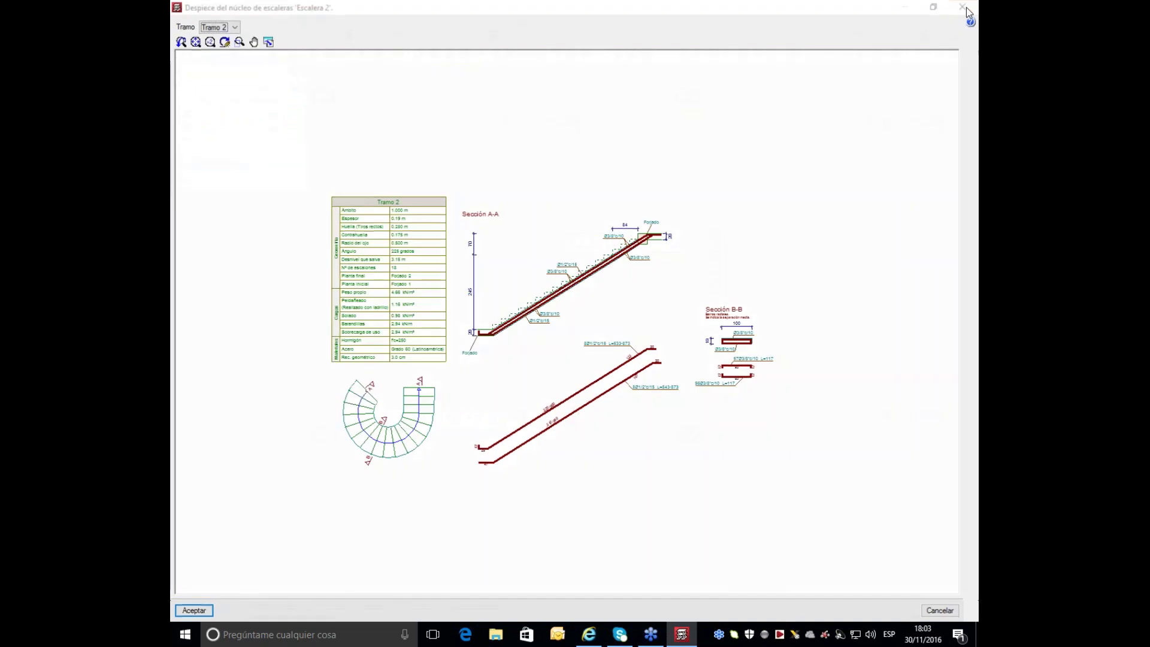
left_click(965, 8)
middle_click_drag(892, 383, 772, 380)
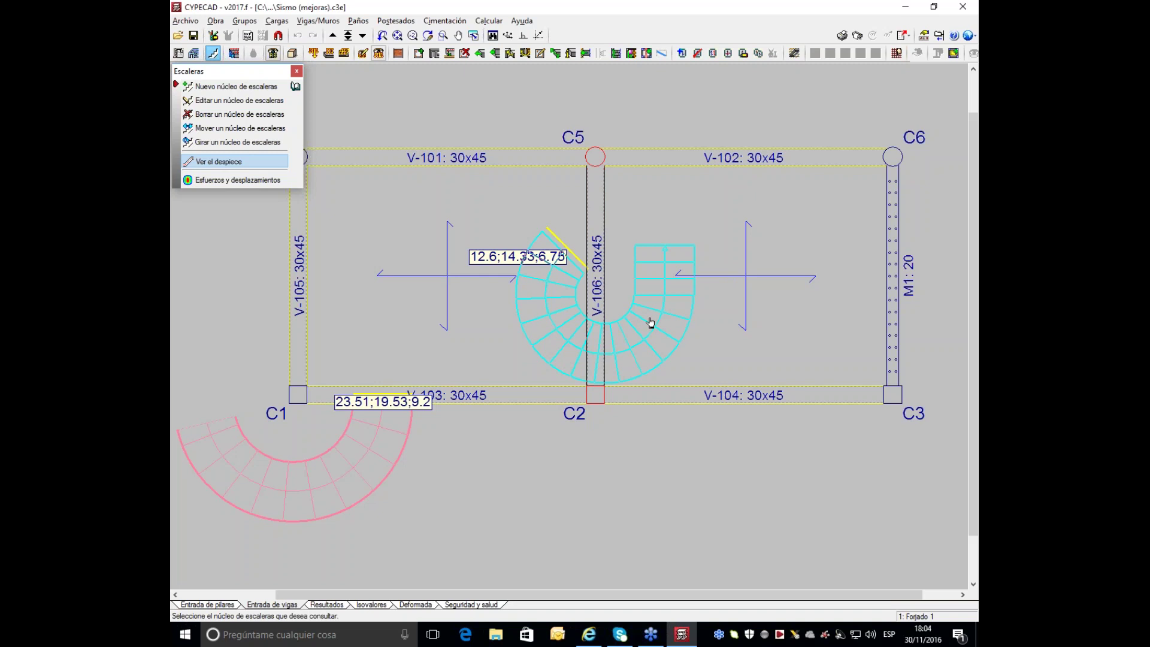
left_click(651, 323)
left_click(185, 21)
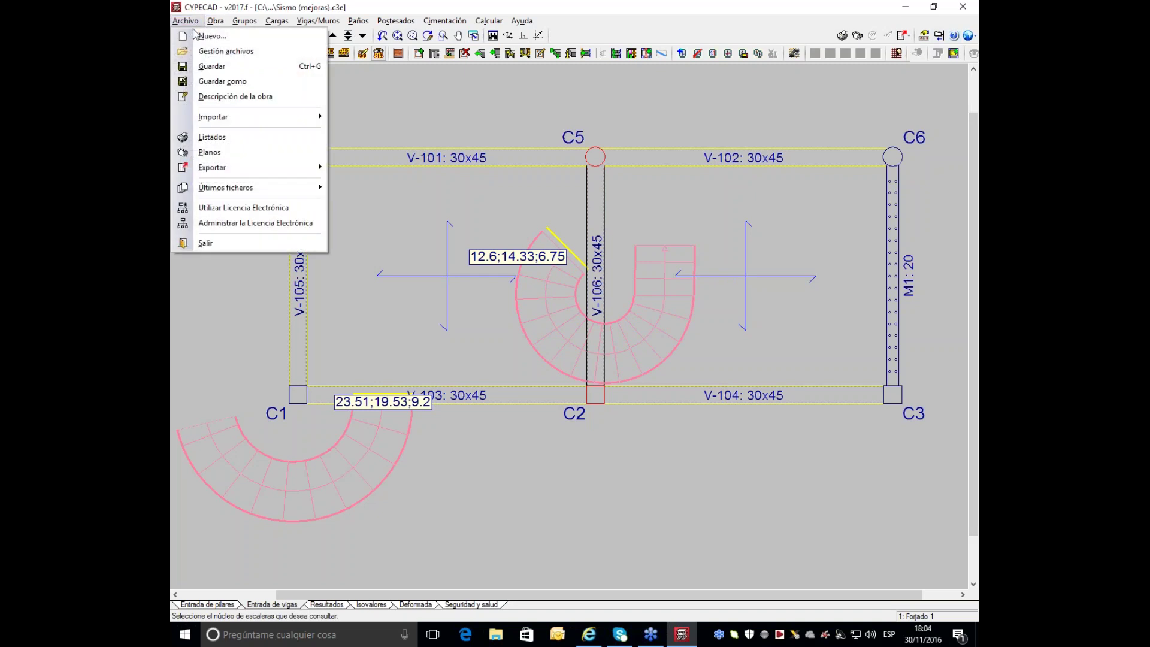
left_click(216, 52)
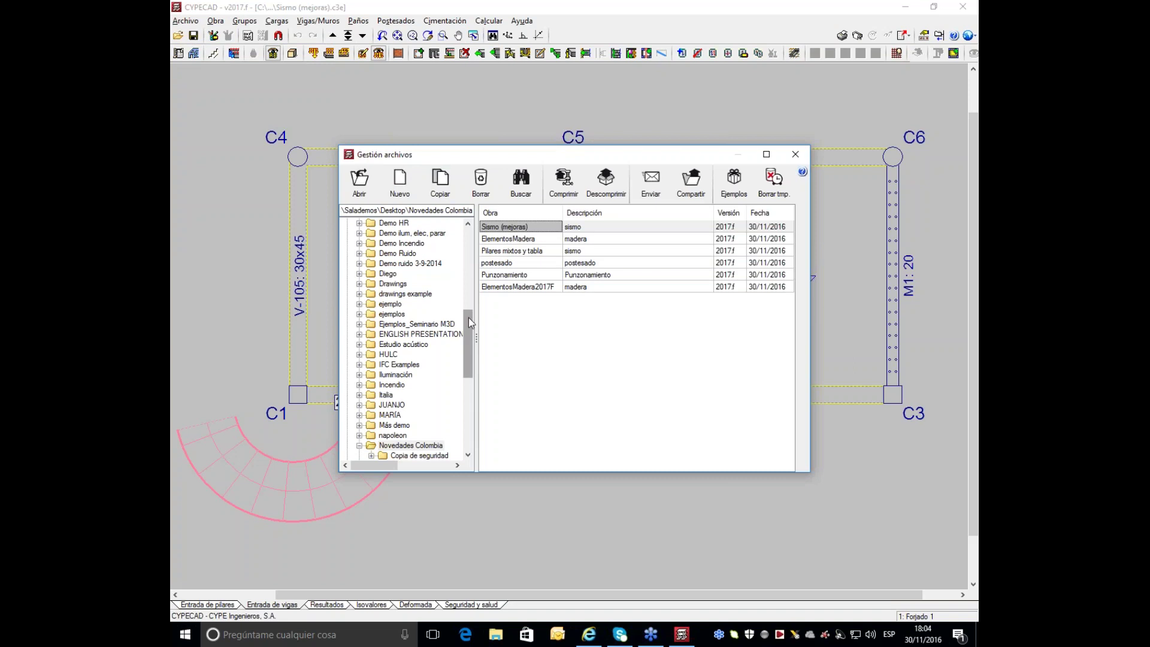
left_click_drag(471, 342, 476, 258)
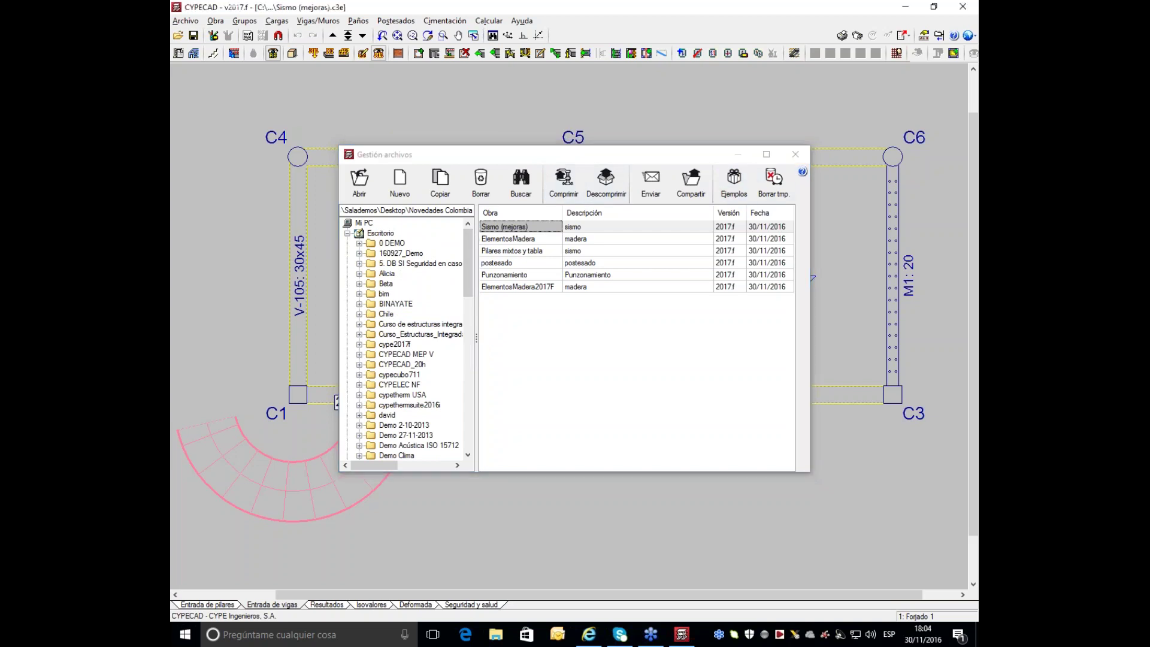
Step: Open the recent file mod estructural.c3e from the bim folder, keeping a backup copy of the original, and dismiss its calculation error report
left_click(185, 20)
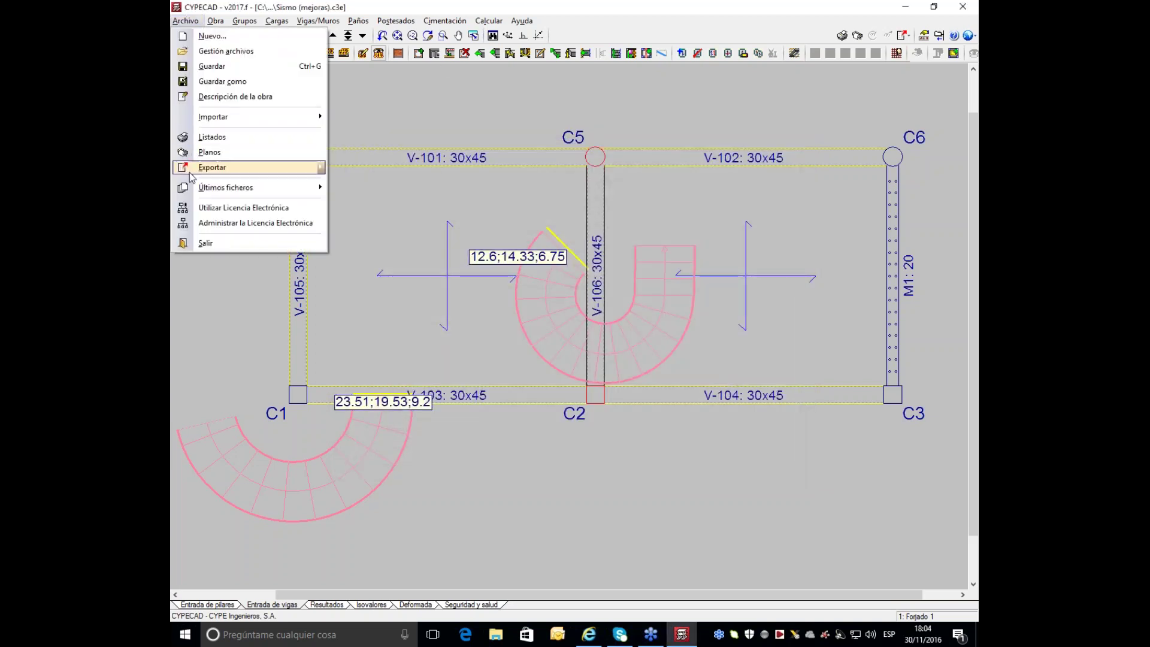
mouse_move(227, 189)
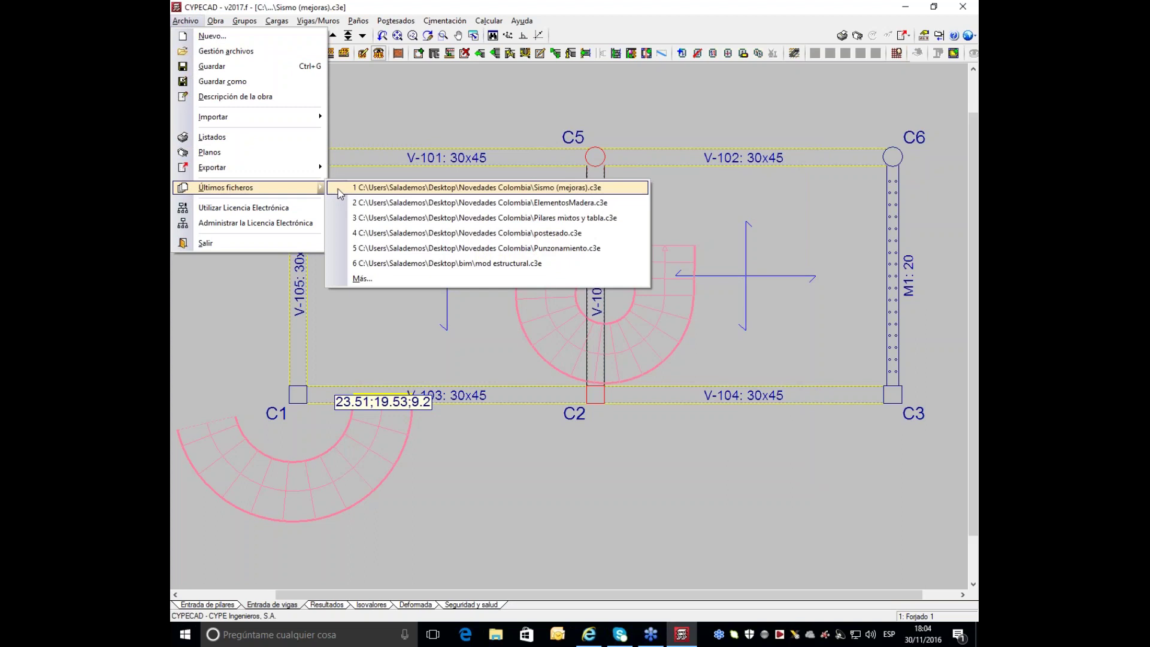
left_click(373, 262)
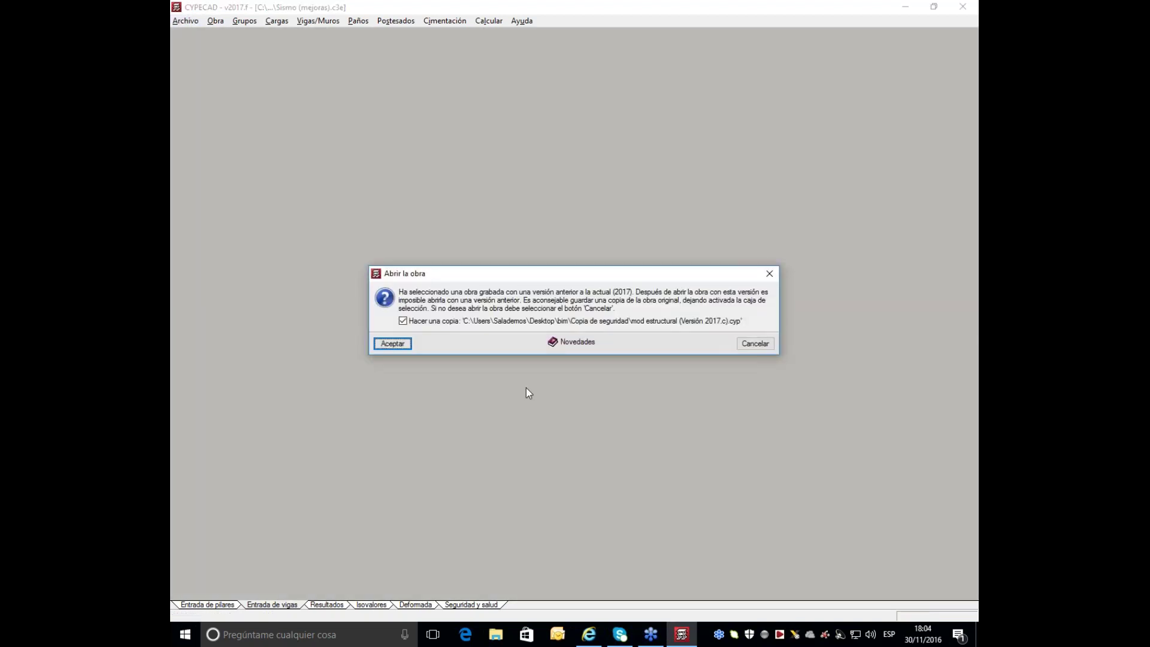
left_click(393, 344)
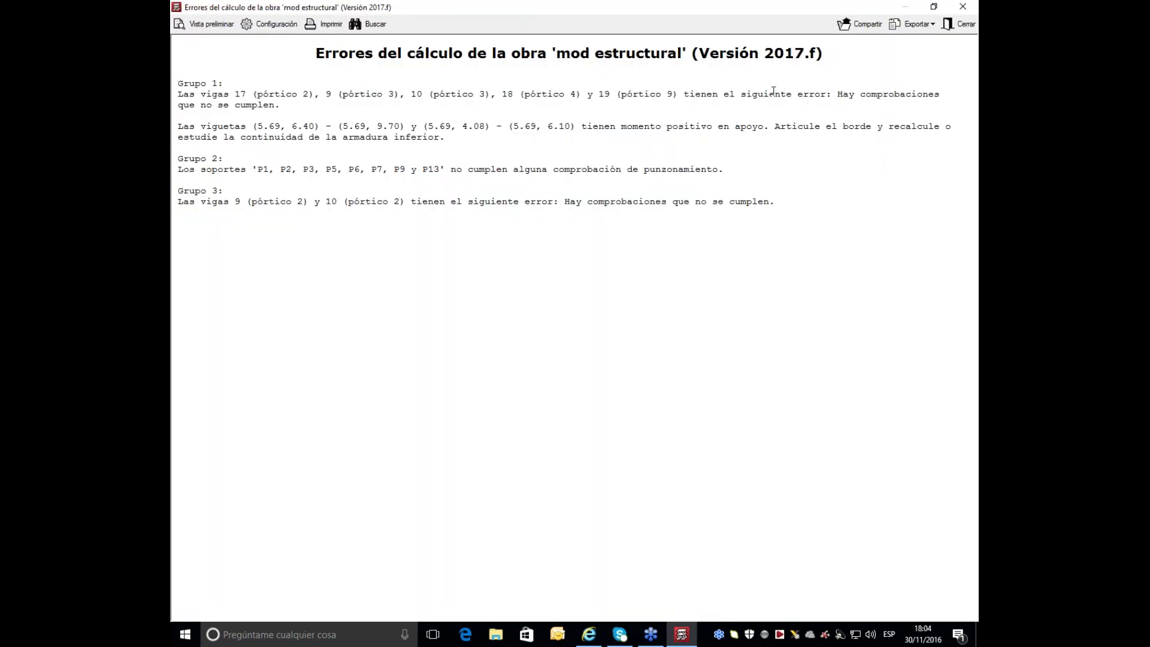
left_click(962, 7)
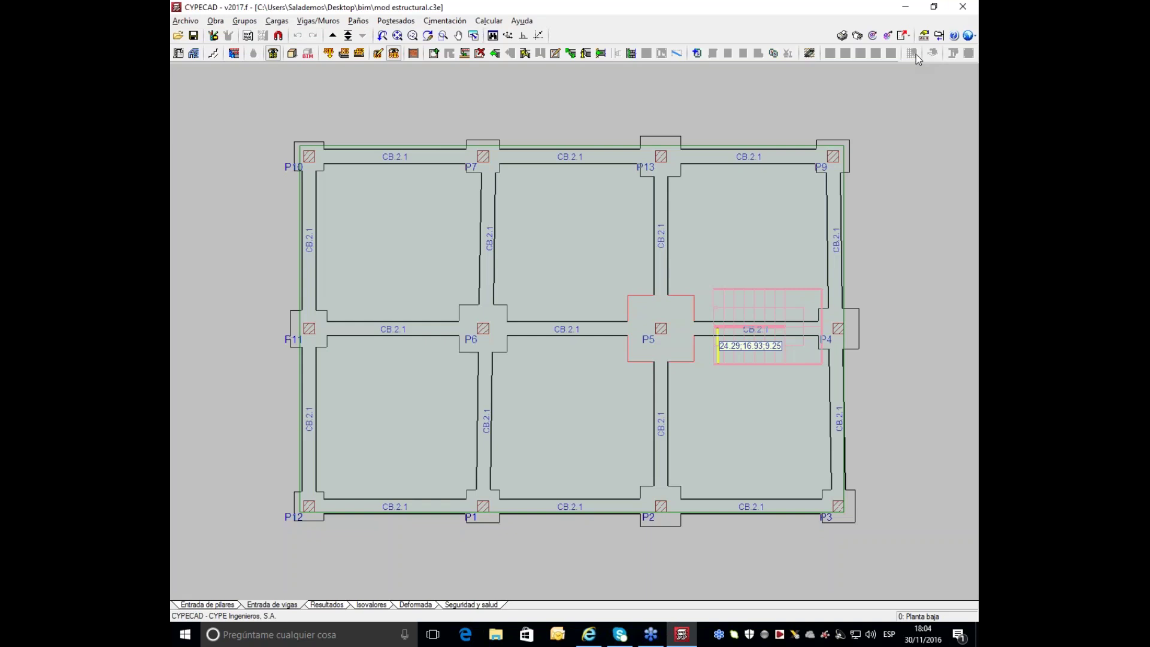
left_click(872, 36)
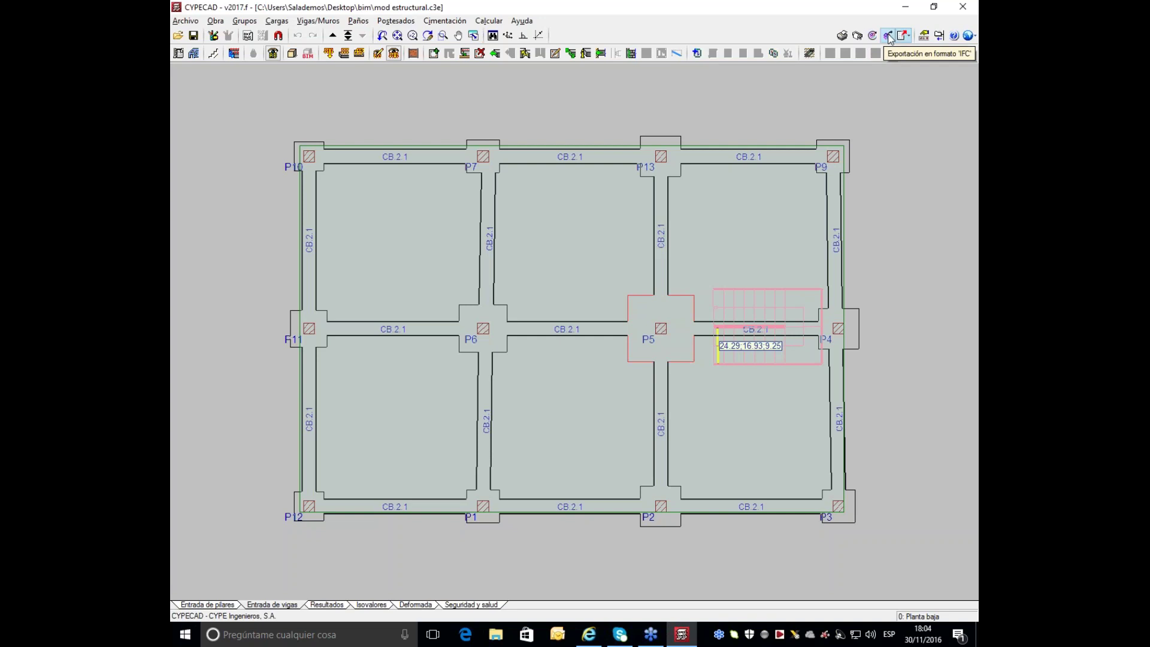
left_click(888, 36)
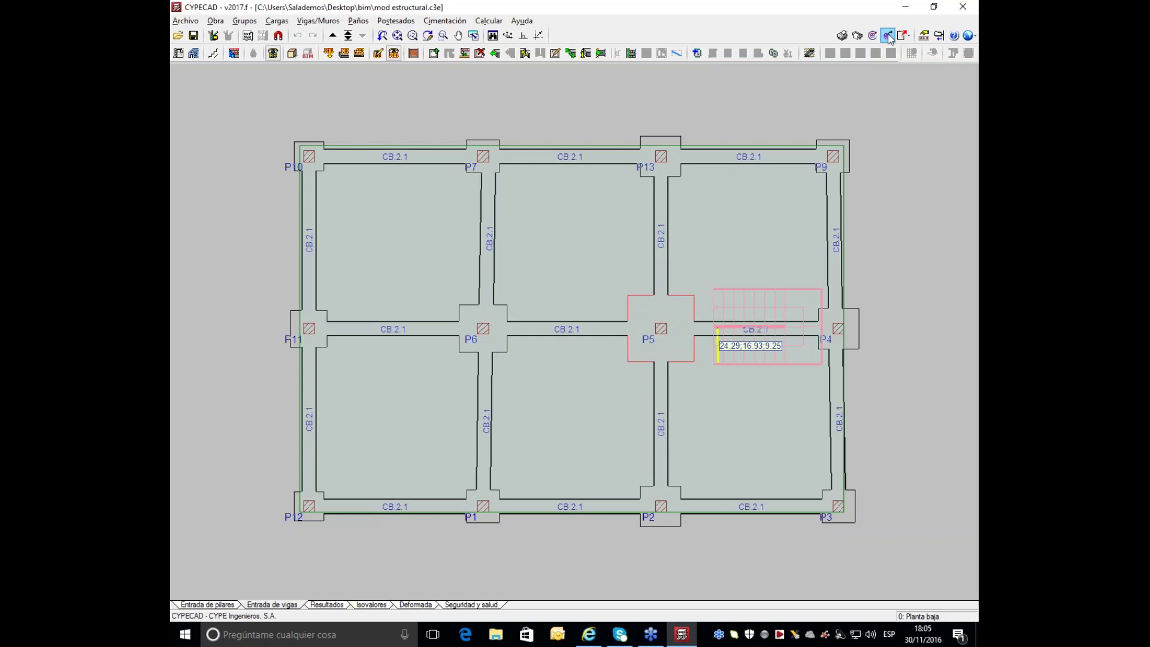
Step: Display the building's 3D model with its BIM elements and inspect the air ducts, door frames, windows and underfloor heating circuits
left_click(307, 53)
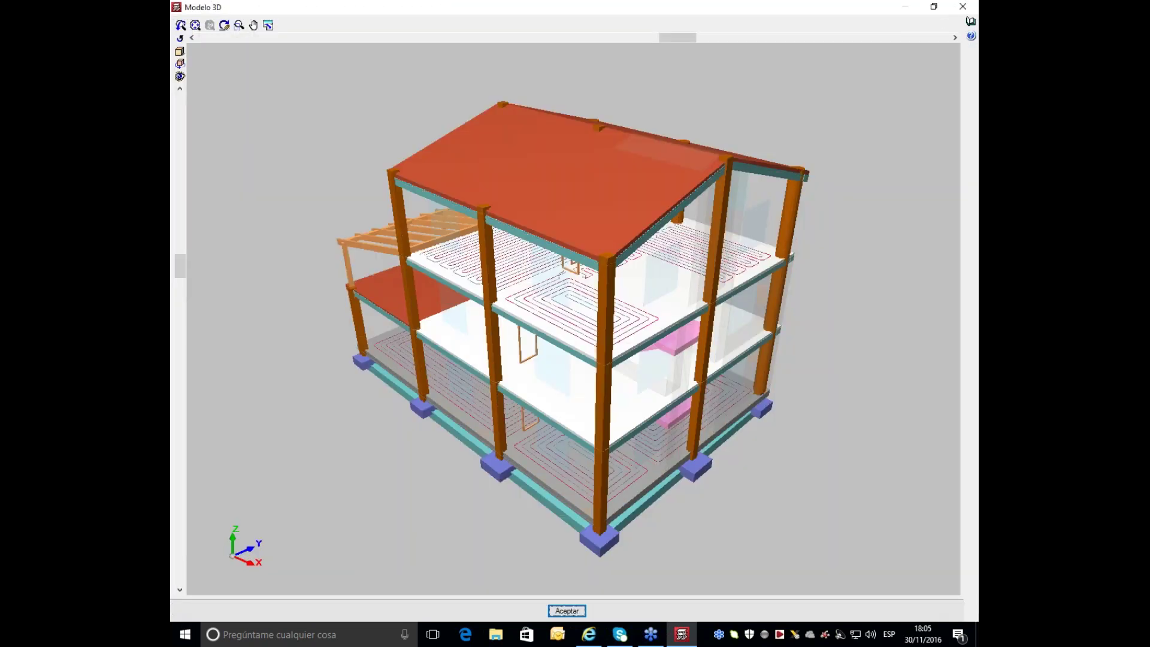
left_click_drag(181, 267, 188, 347)
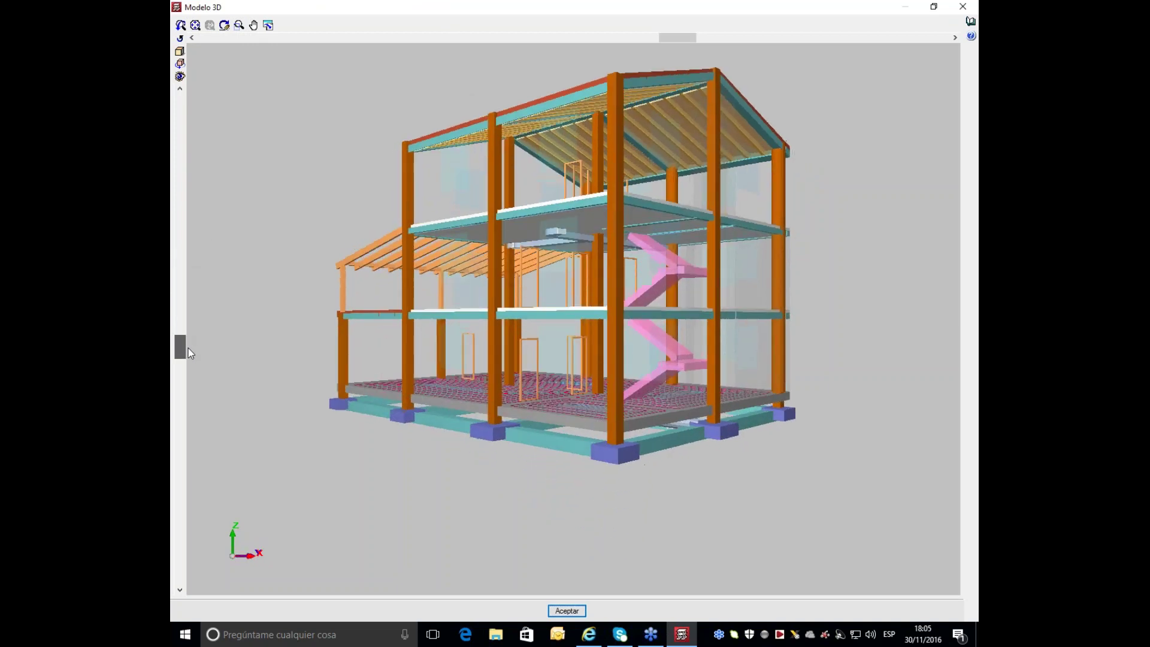
scroll(591, 210, "up", 5)
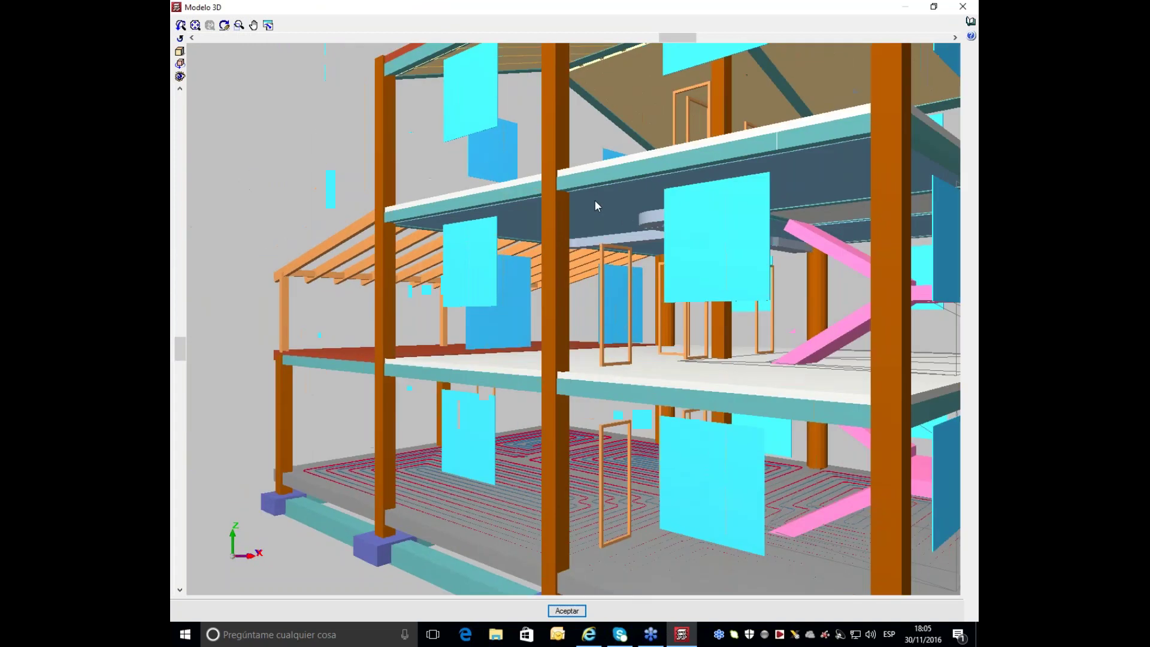
scroll(594, 200, "up", 8)
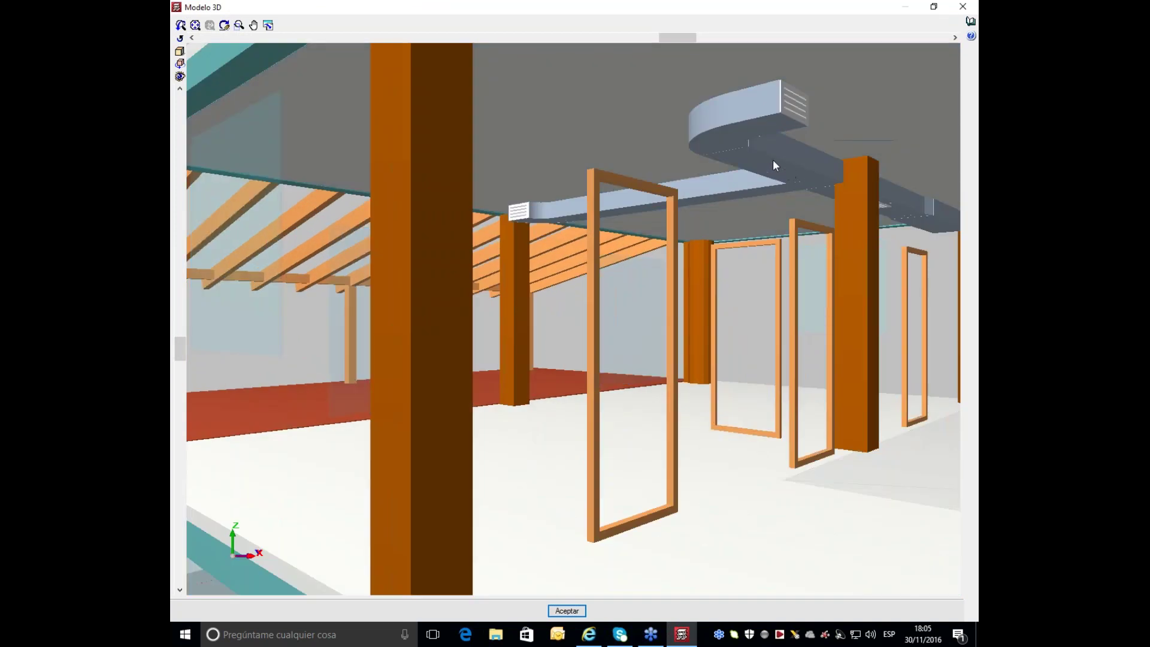
scroll(731, 228, "down", 6)
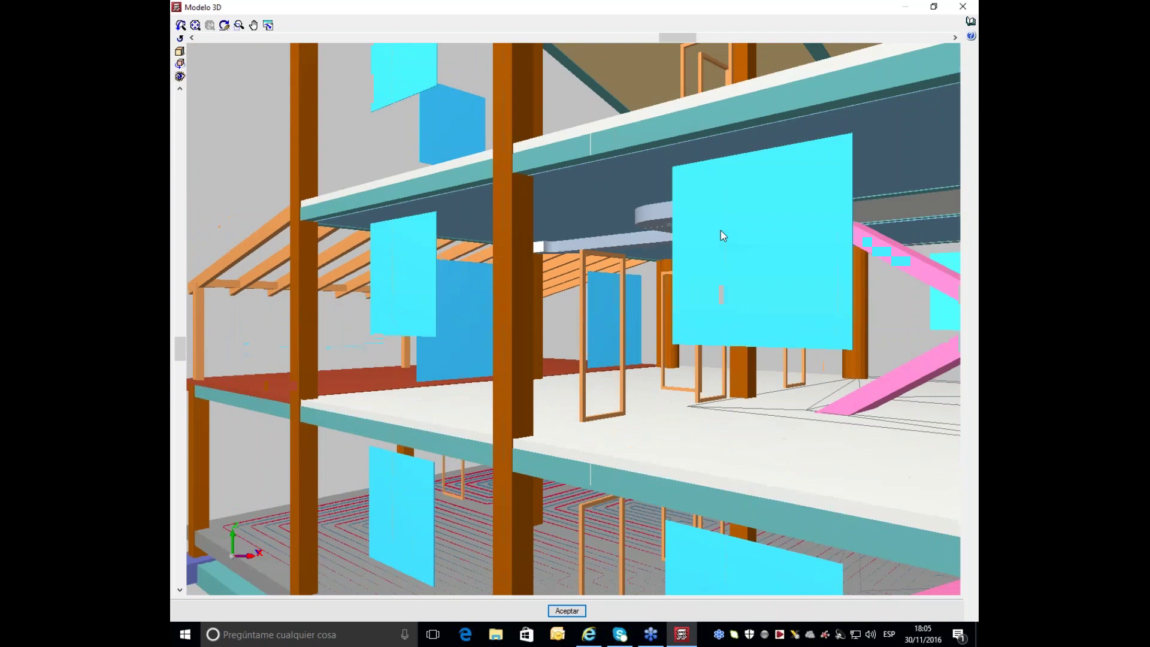
scroll(657, 253, "up", 8)
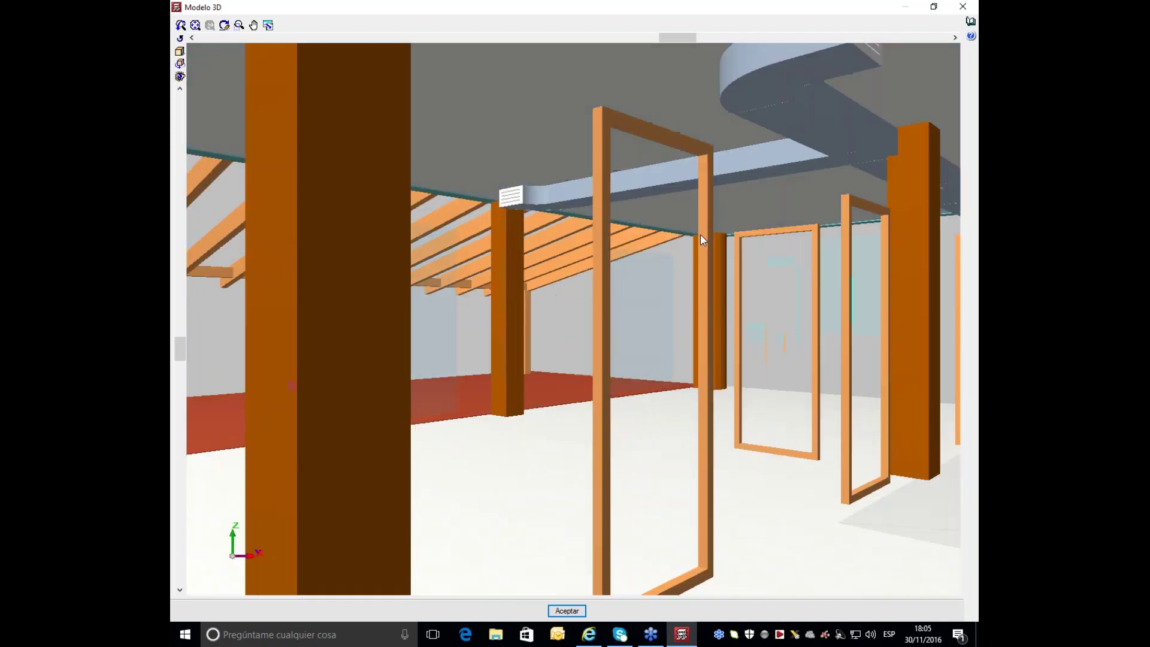
scroll(695, 238, "down", 8)
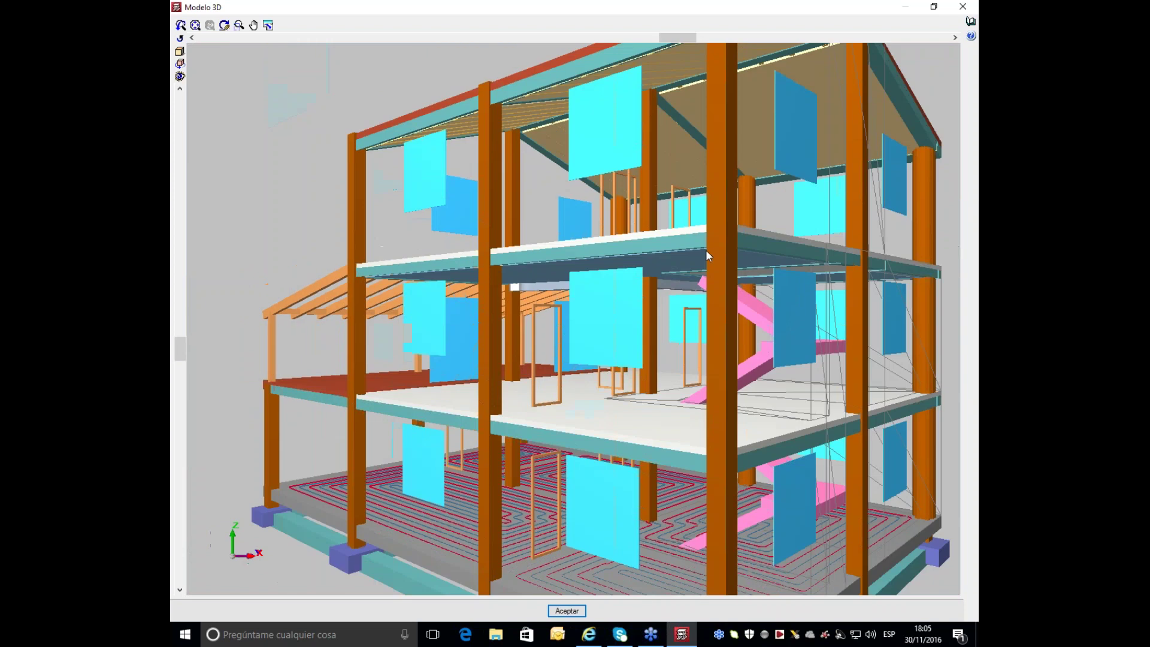
middle_click_drag(513, 483, 463, 372)
left_click_drag(178, 351, 189, 302)
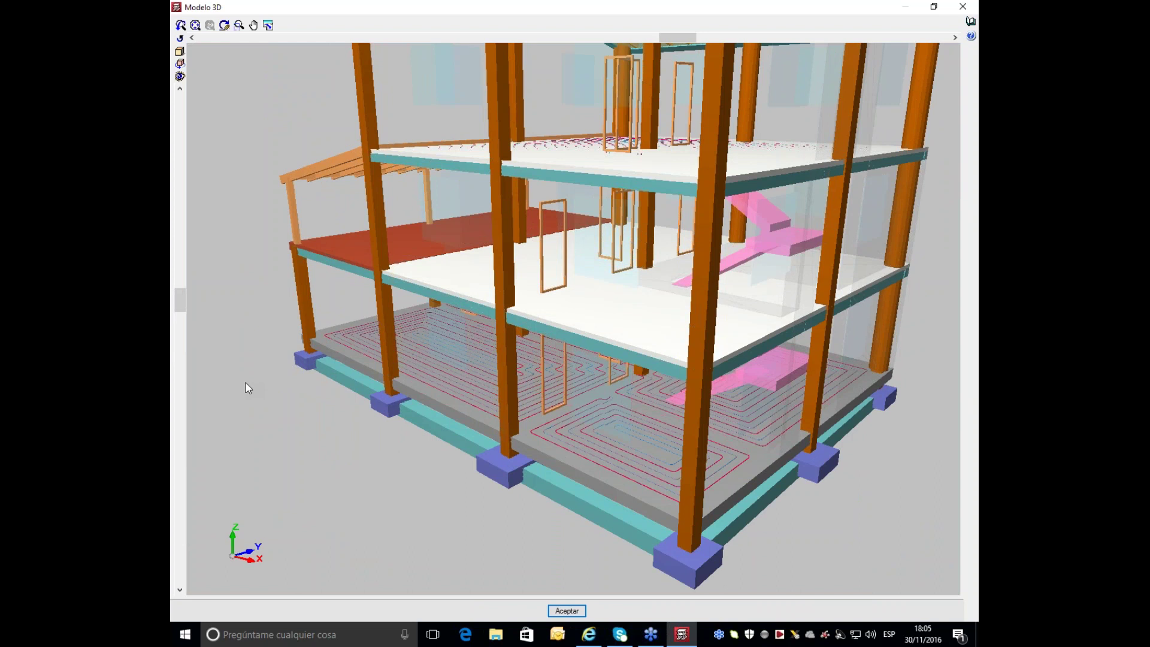
Step: Examine the air ducts beneath the upper slab, the staircase opening and the roof joists from below, then close the 3D model
scroll(591, 424, "up", 2)
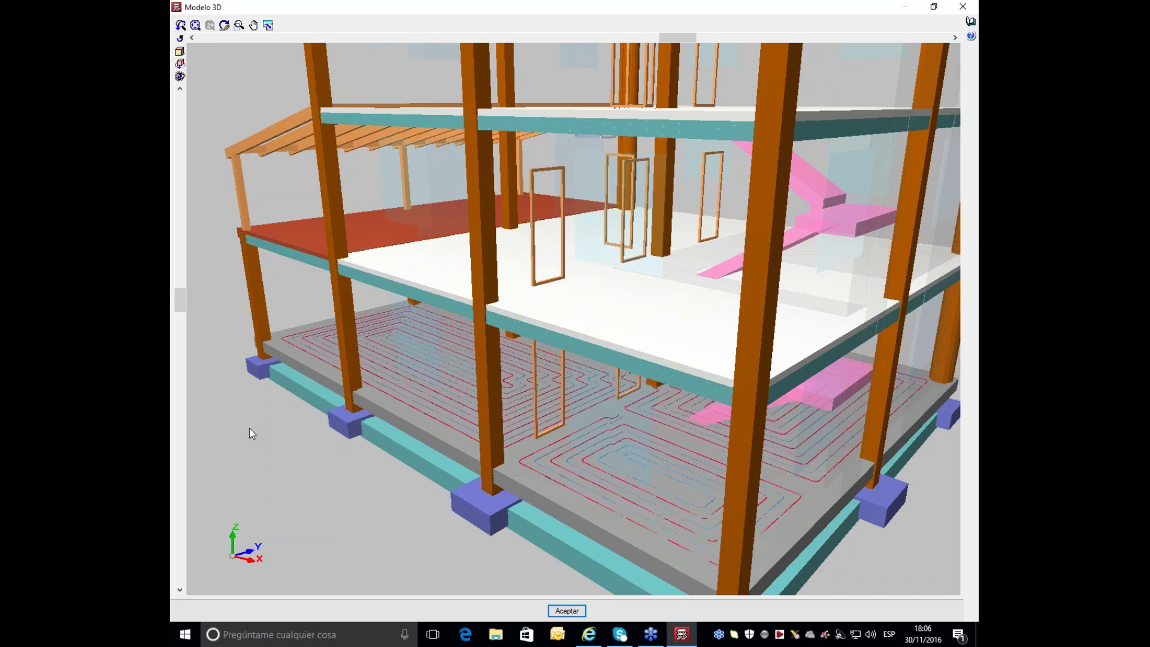
left_click_drag(182, 300, 182, 319)
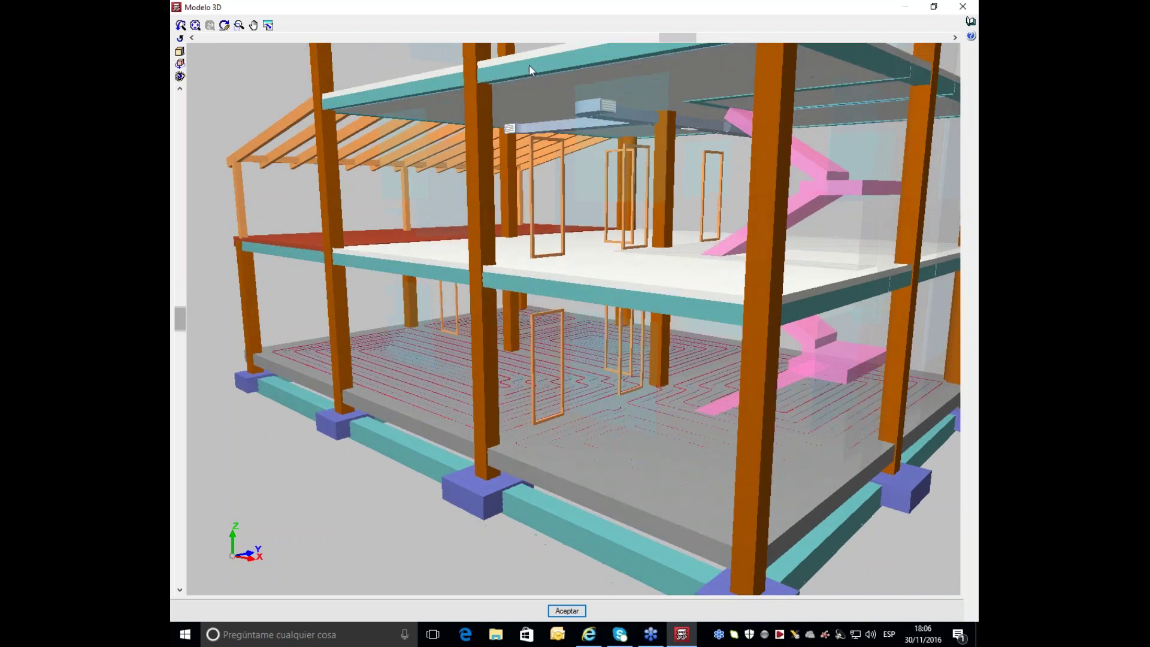
scroll(619, 155, "up", 6)
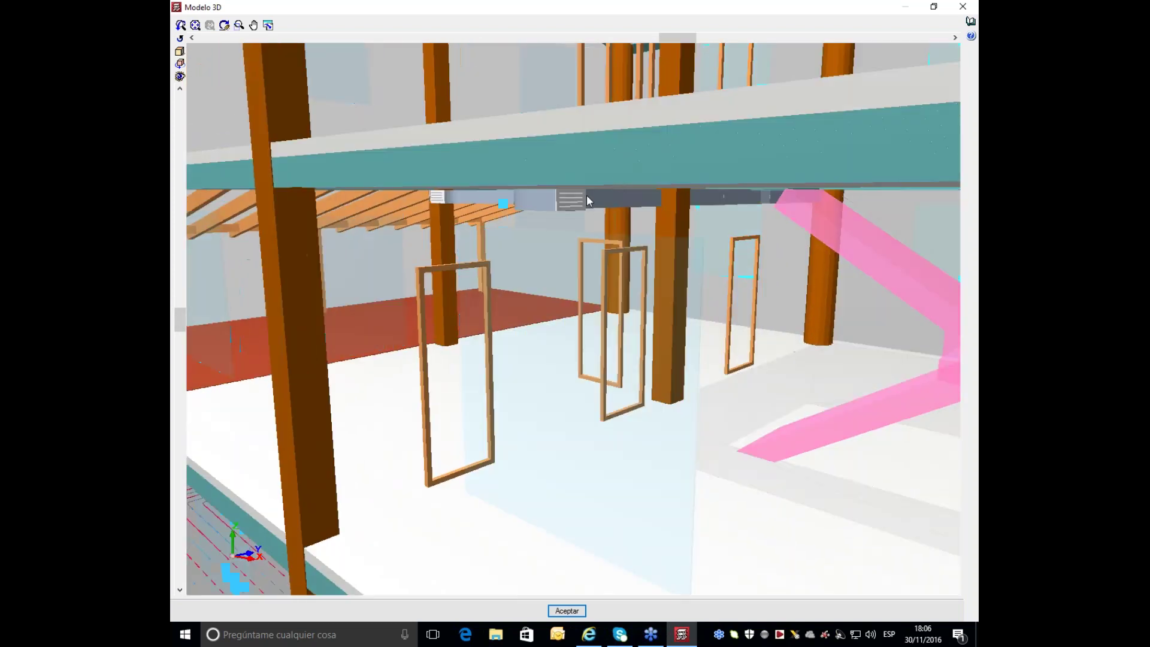
scroll(587, 200, "up", 3)
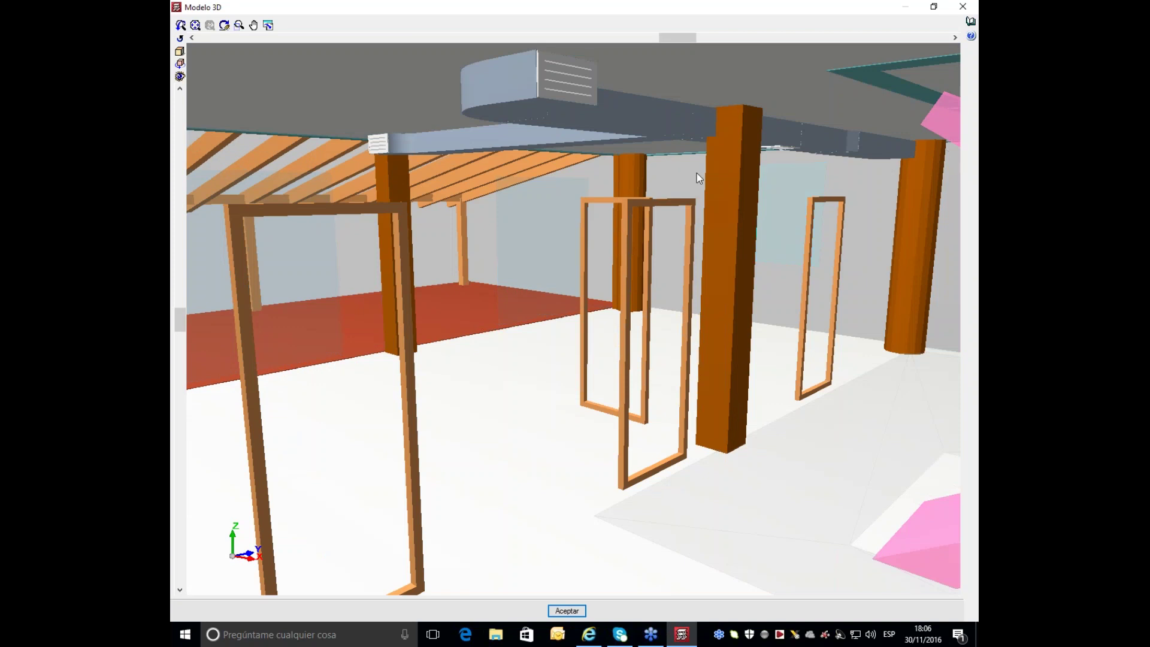
scroll(692, 175, "up", 5)
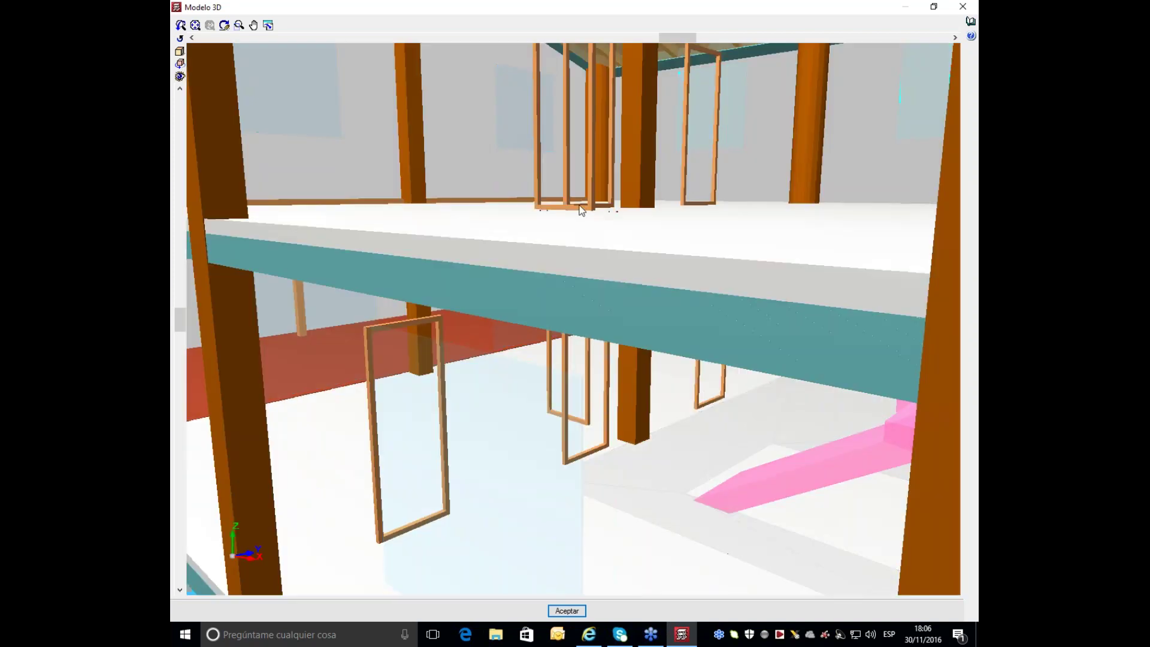
left_click_drag(179, 319, 181, 373)
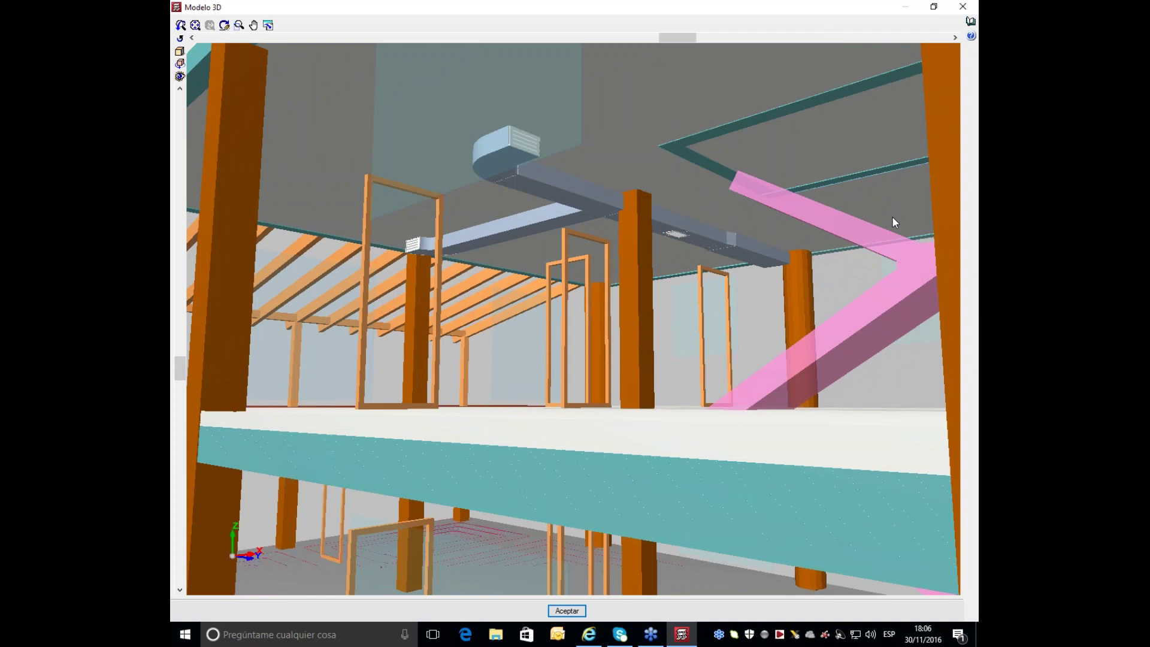
scroll(892, 217, "down", 6)
scroll(725, 237, "down", 4)
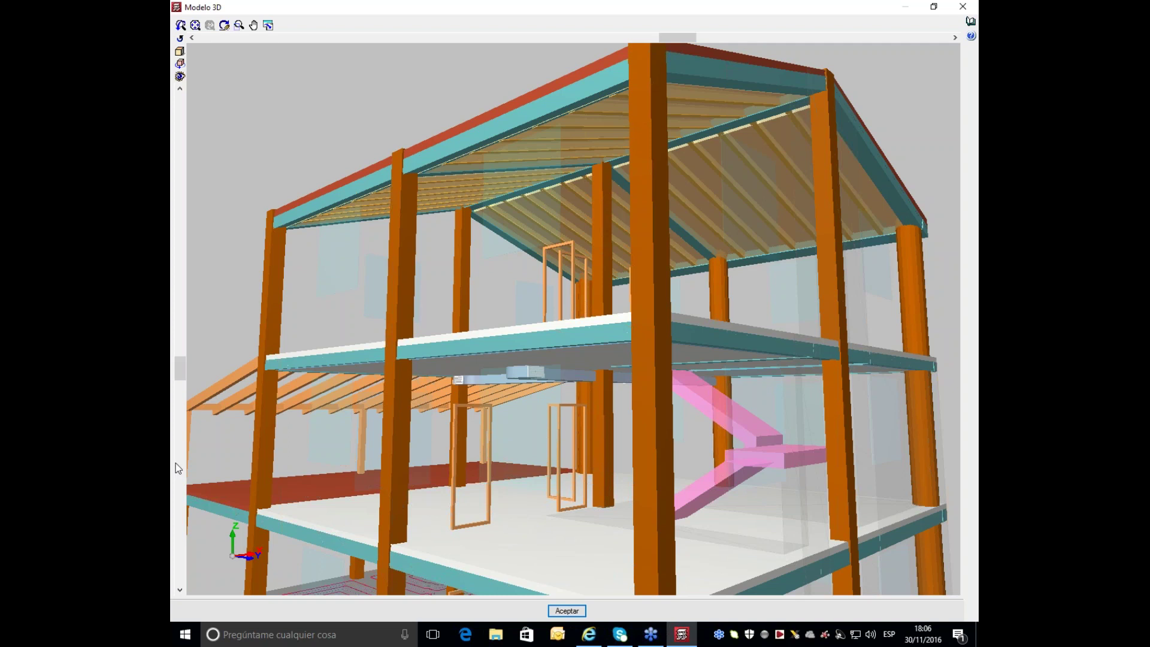
left_click(963, 6)
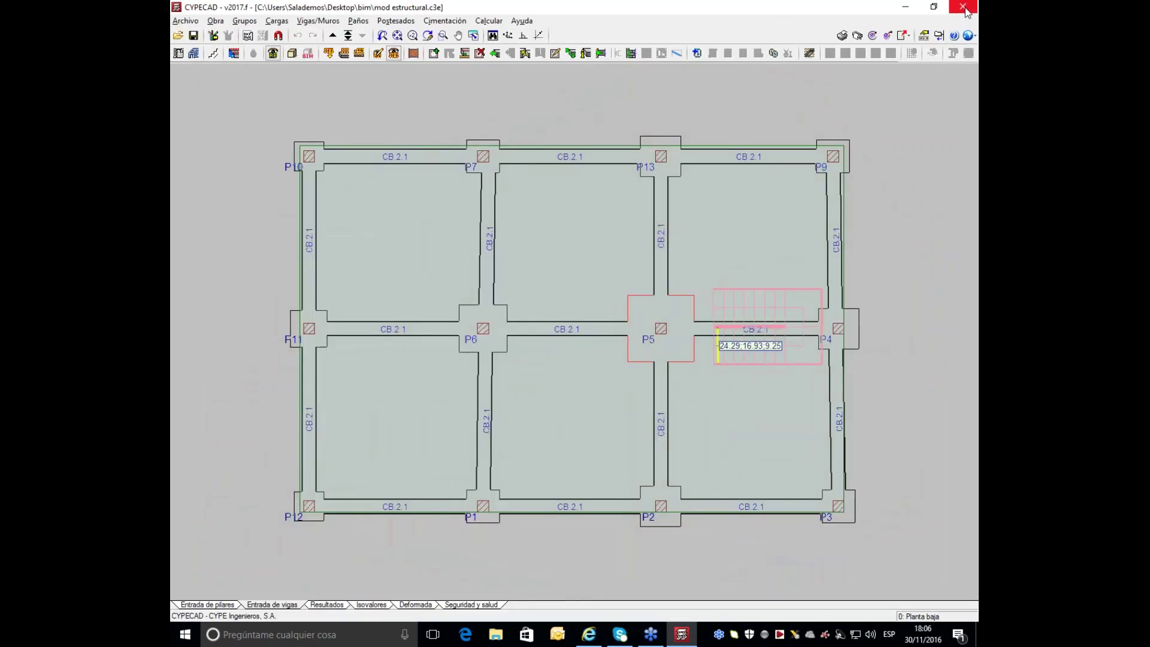
Step: Exit CYPECAD and start CYPE 3D from the CYPE 2017 structures programs
scroll(482, 363, "down", 1)
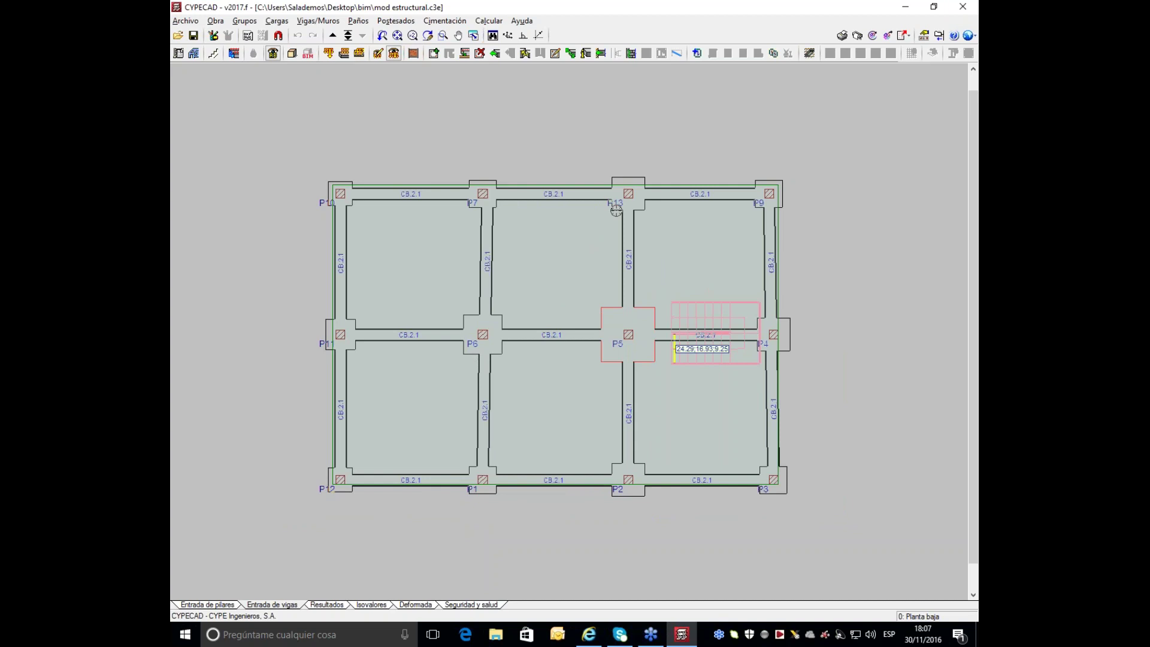
left_click(962, 6)
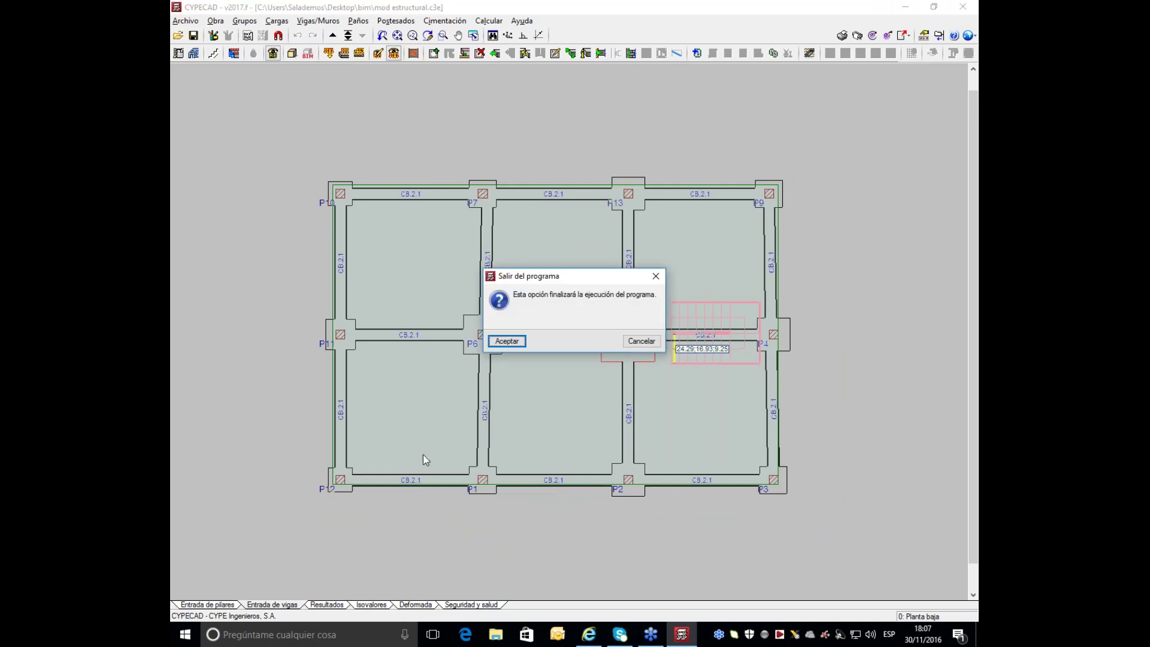
left_click(506, 341)
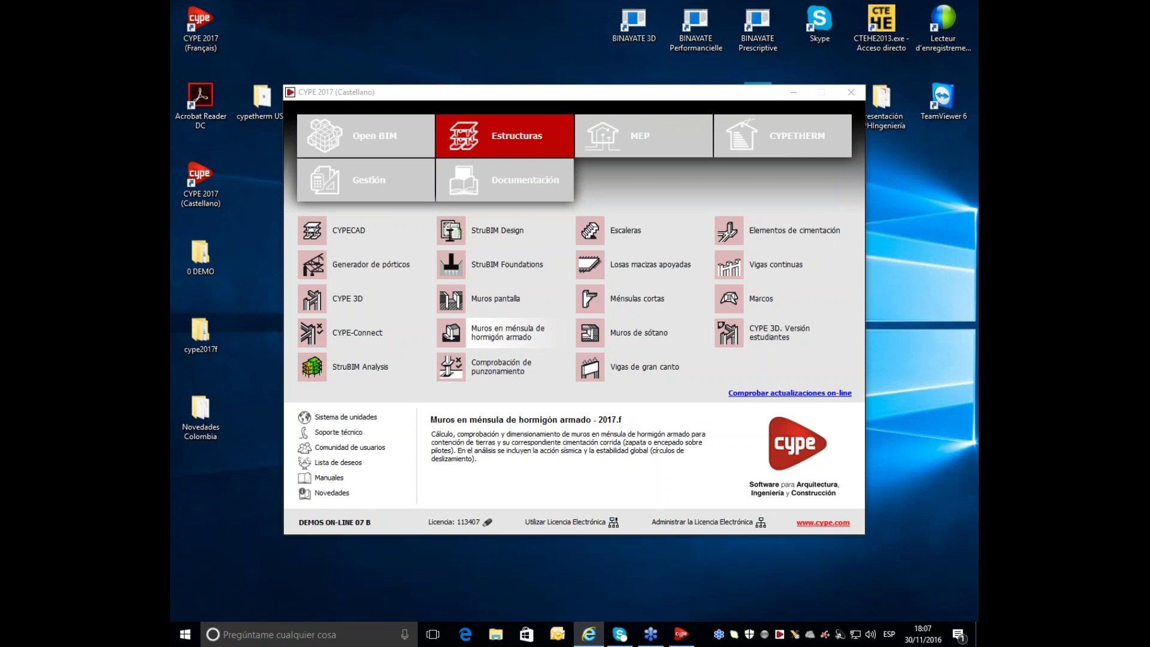
left_click(342, 306)
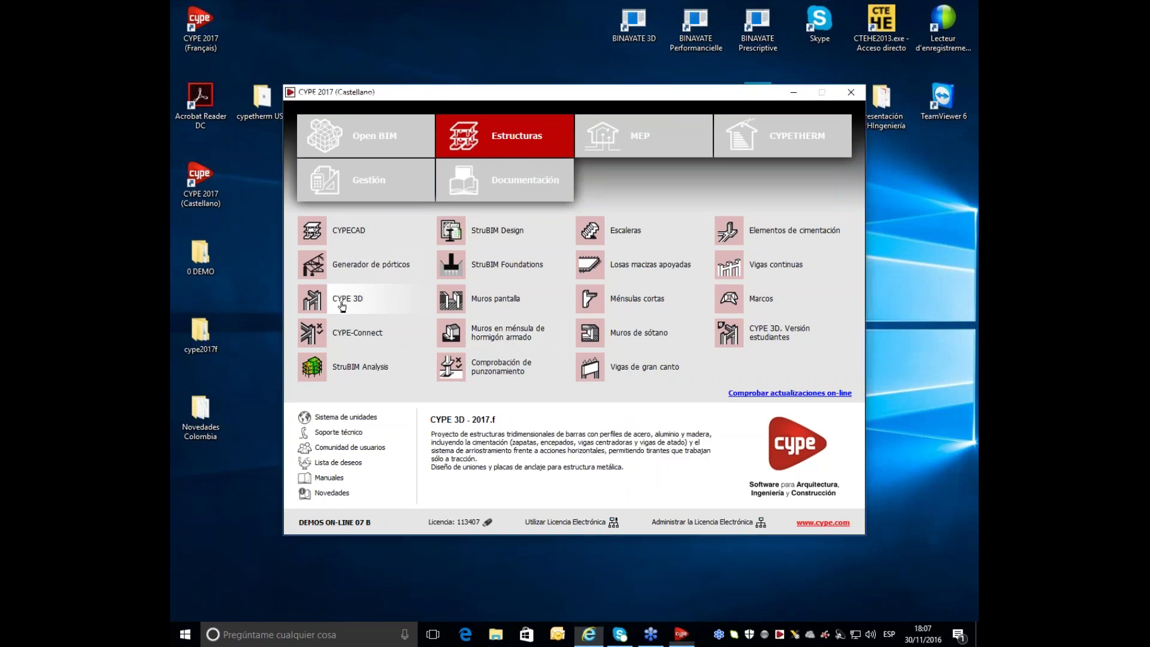
left_click(342, 306)
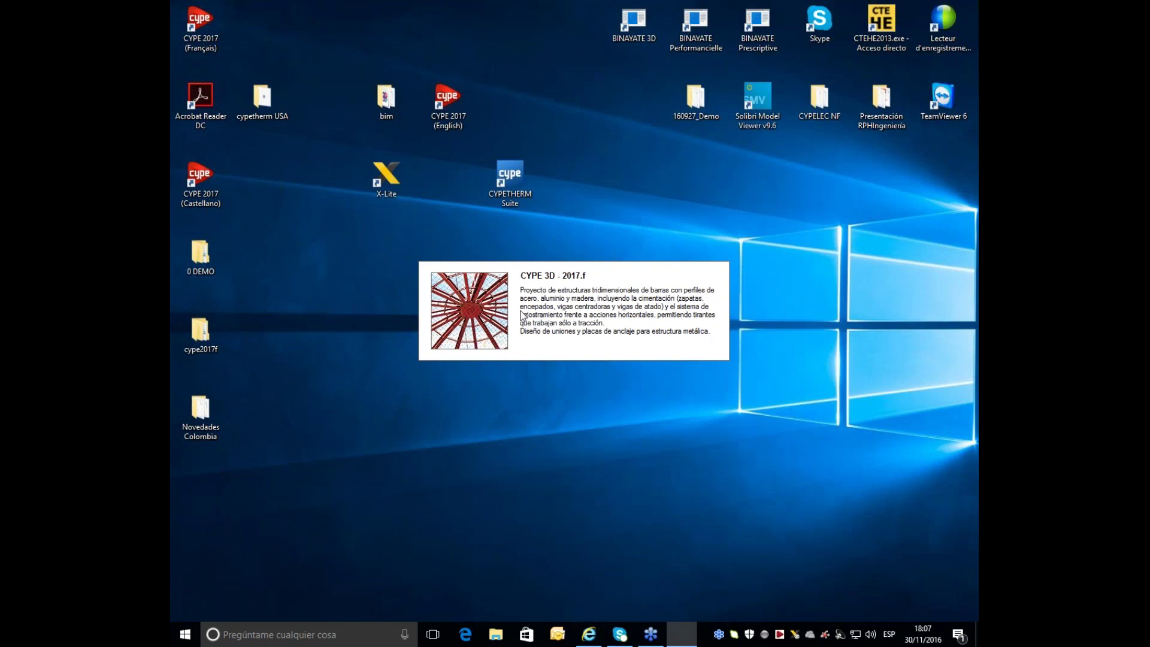
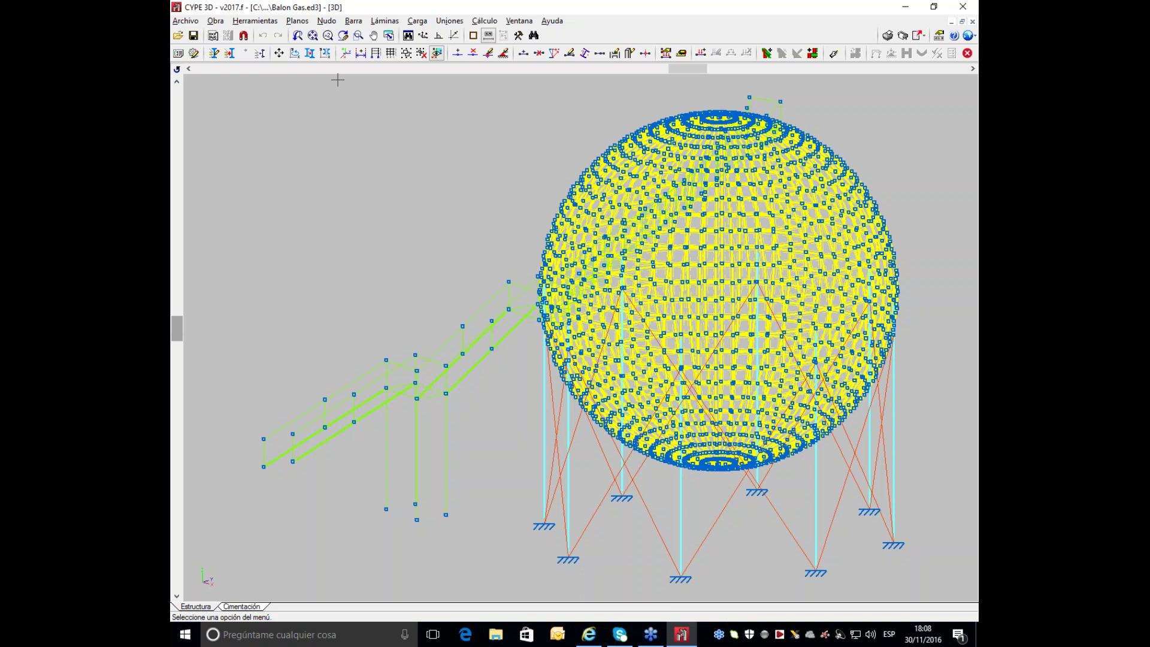
left_click(384, 21)
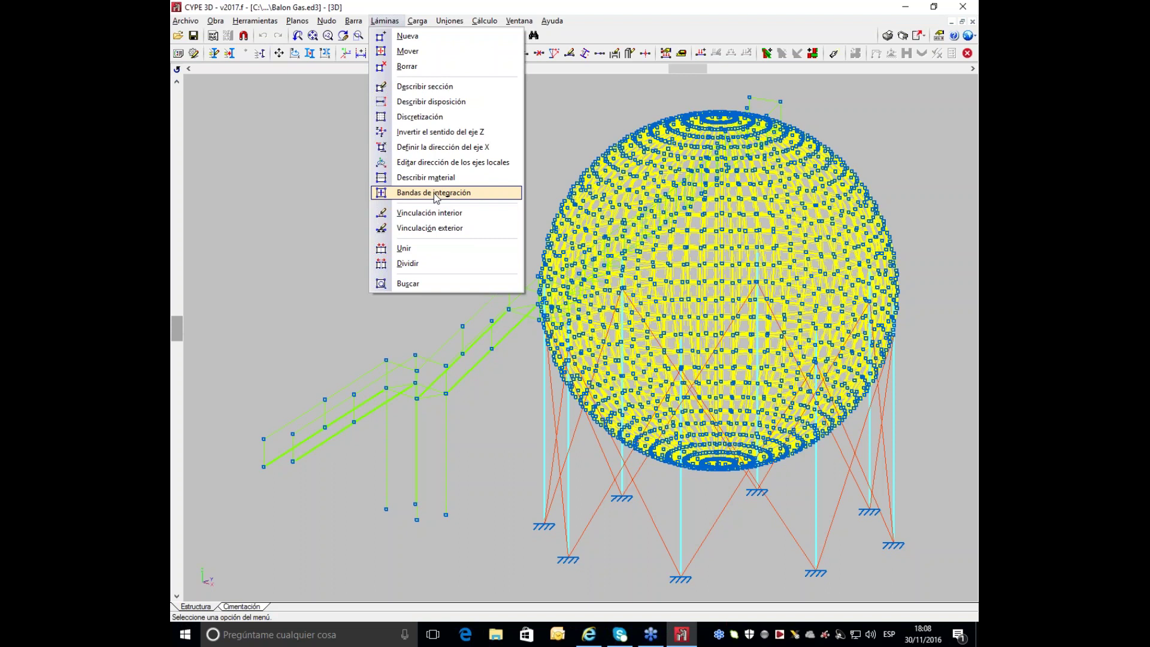
left_click(277, 219)
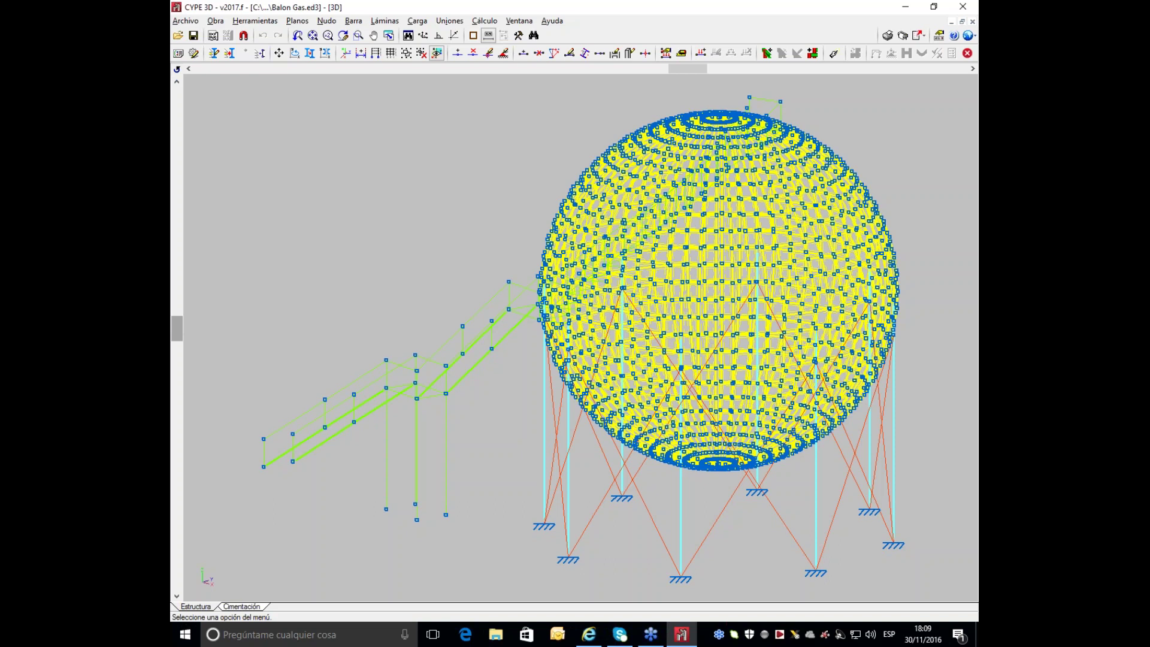
Step: Create a new empty job (Obra vacía) with the file name nuevo123
left_click(183, 22)
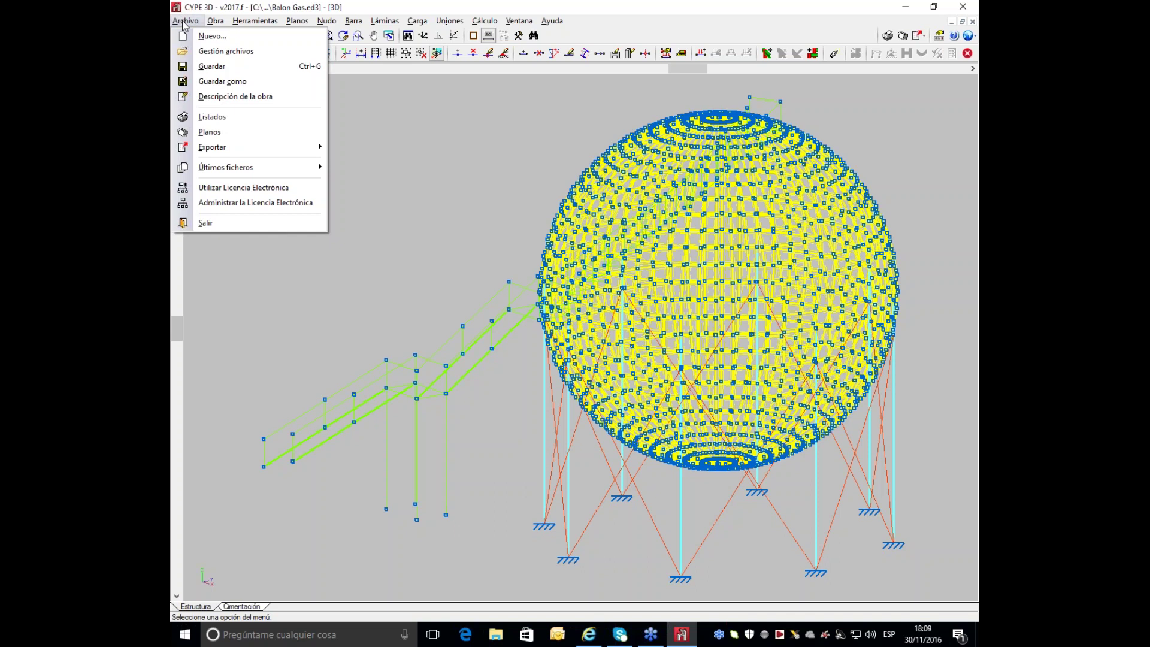
left_click(210, 36)
left_click(546, 303)
type("123")
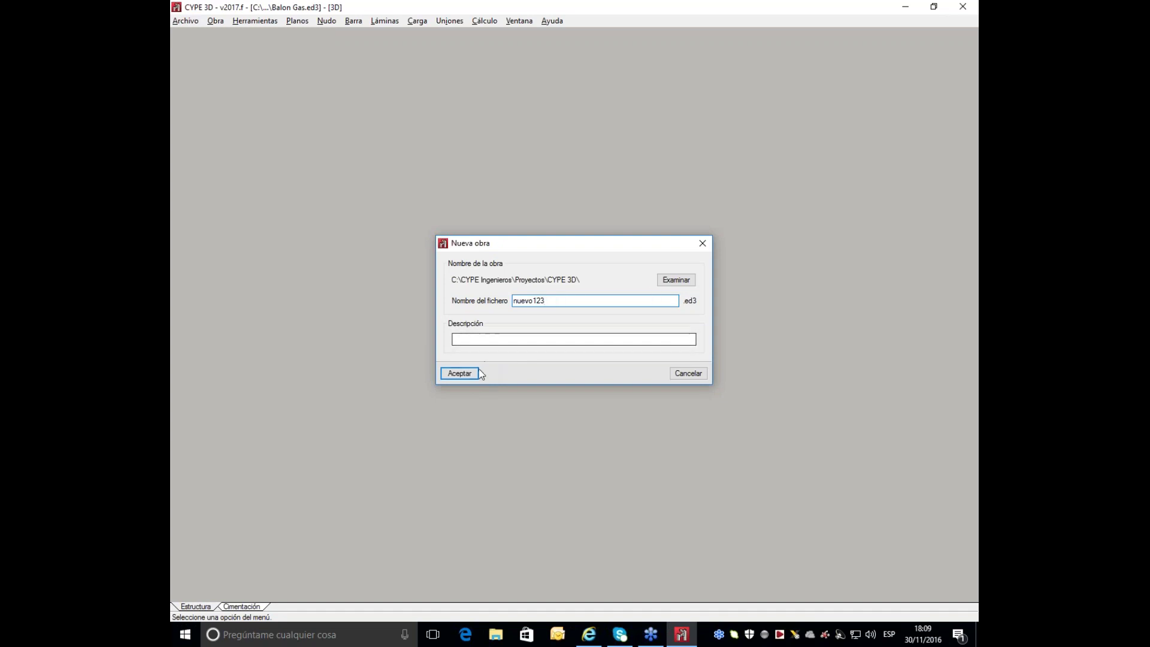
left_click(457, 376)
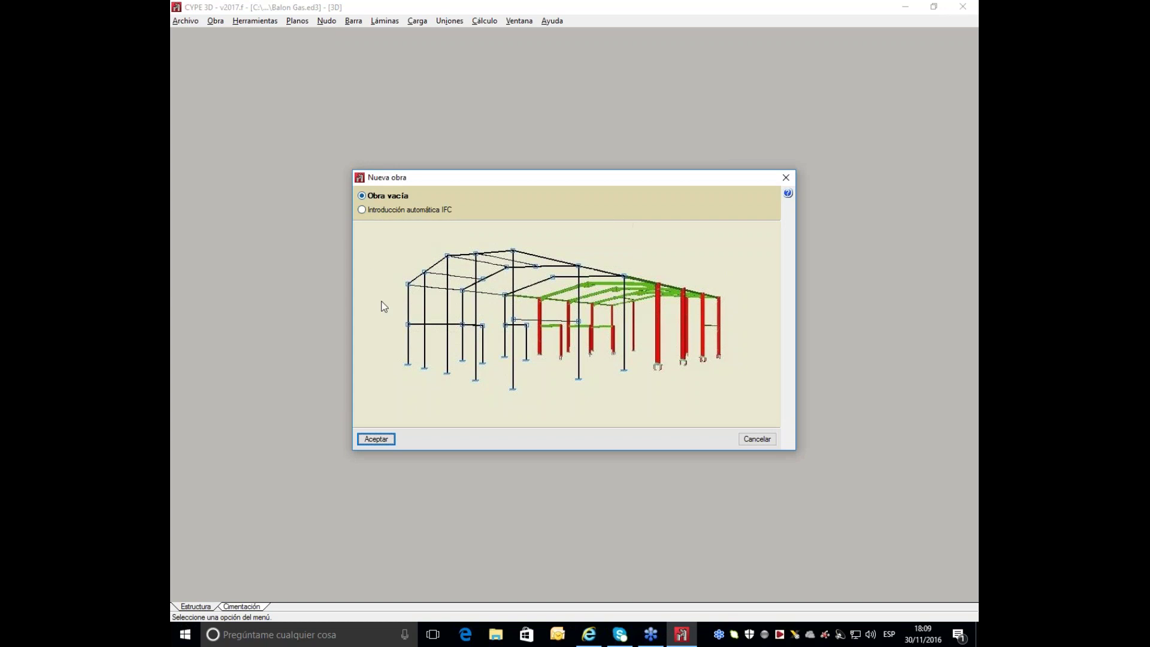
left_click(376, 440)
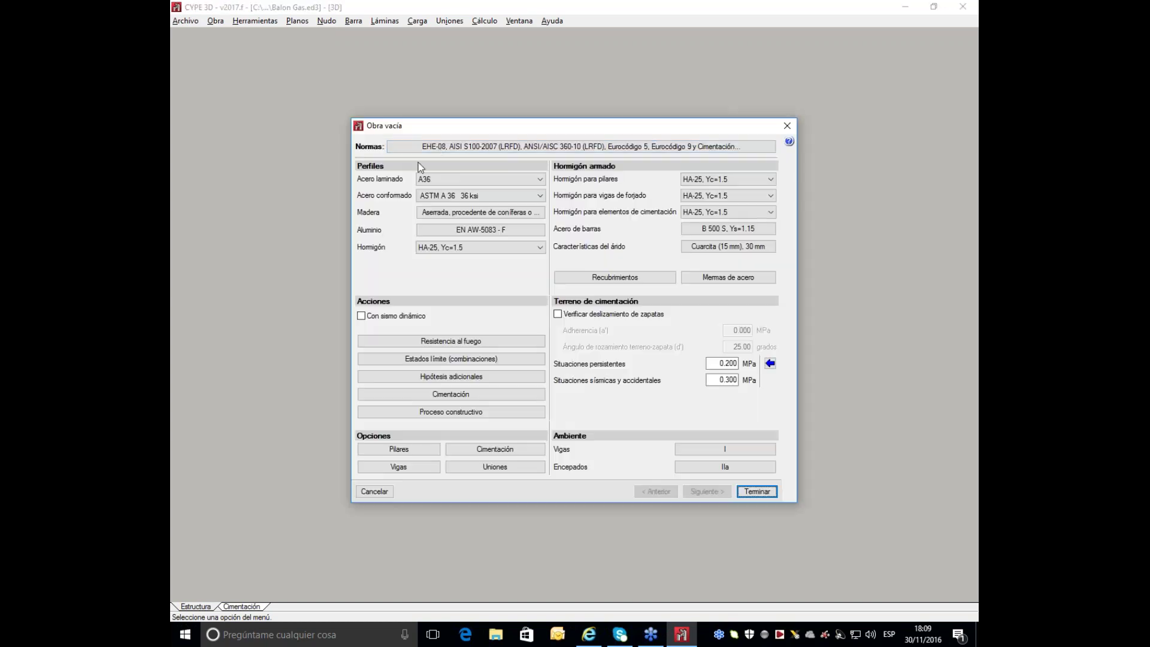
Step: Set the job's concrete design code to NSR-10 (Colombia)
left_click(569, 147)
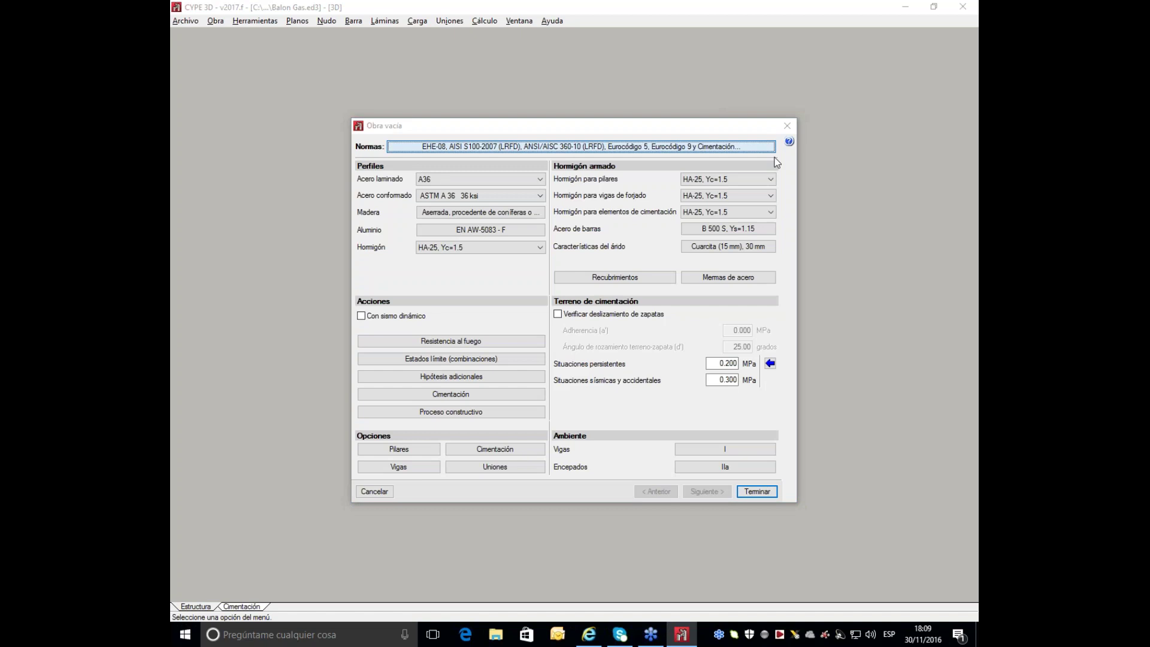
left_click(614, 266)
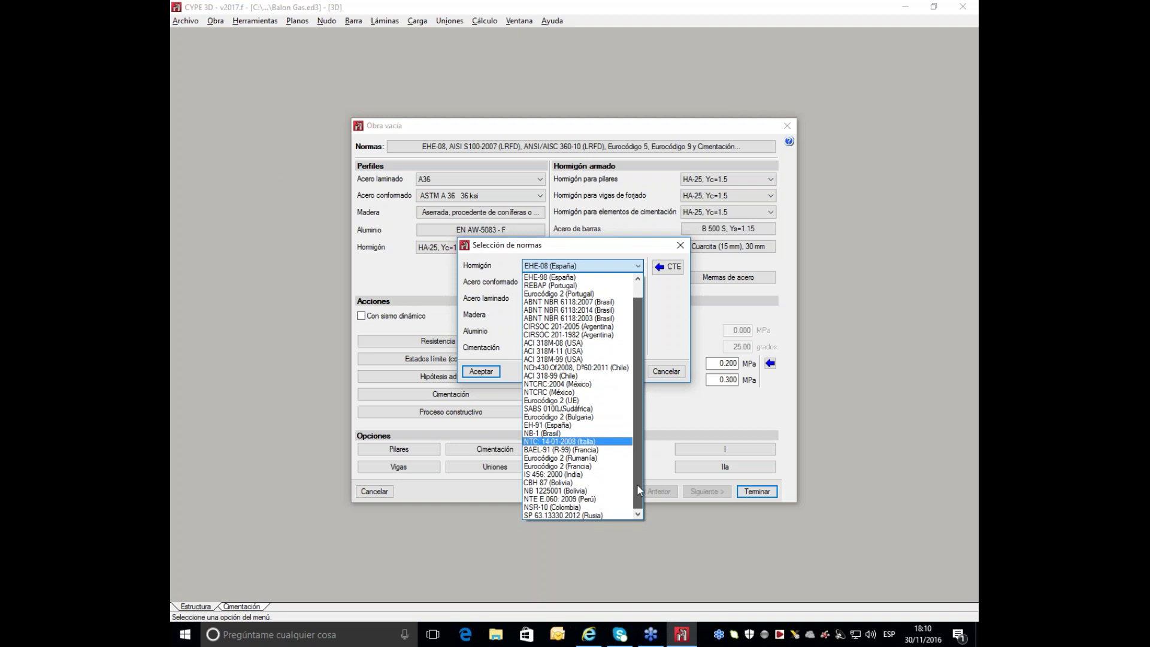
left_click(551, 507)
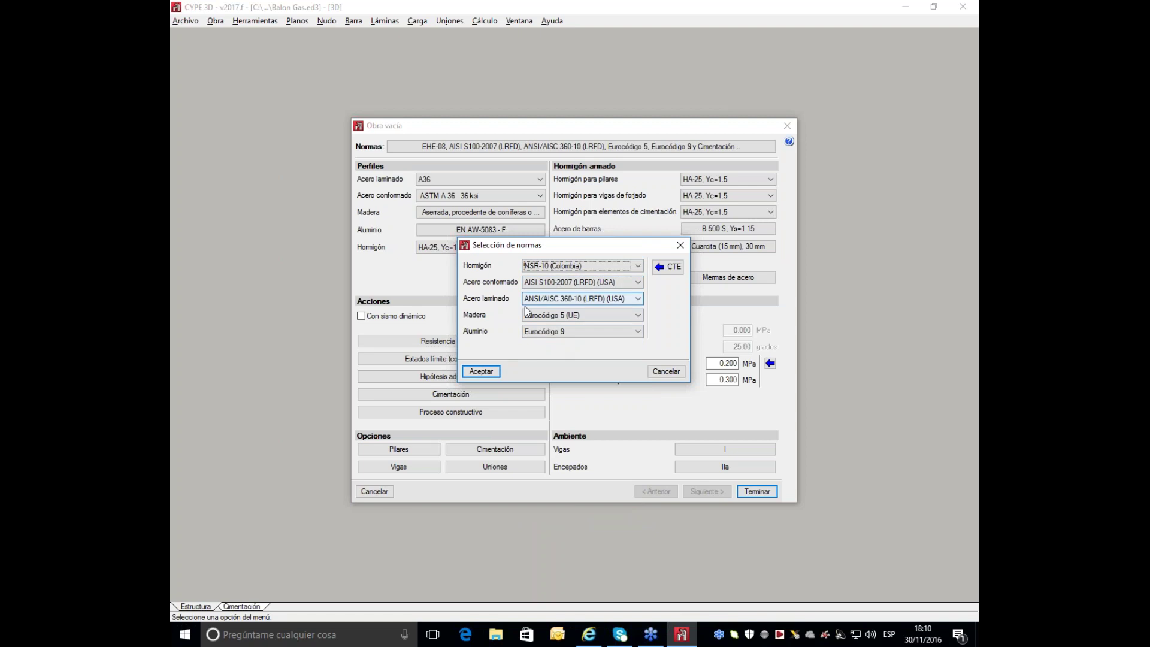
left_click(486, 371)
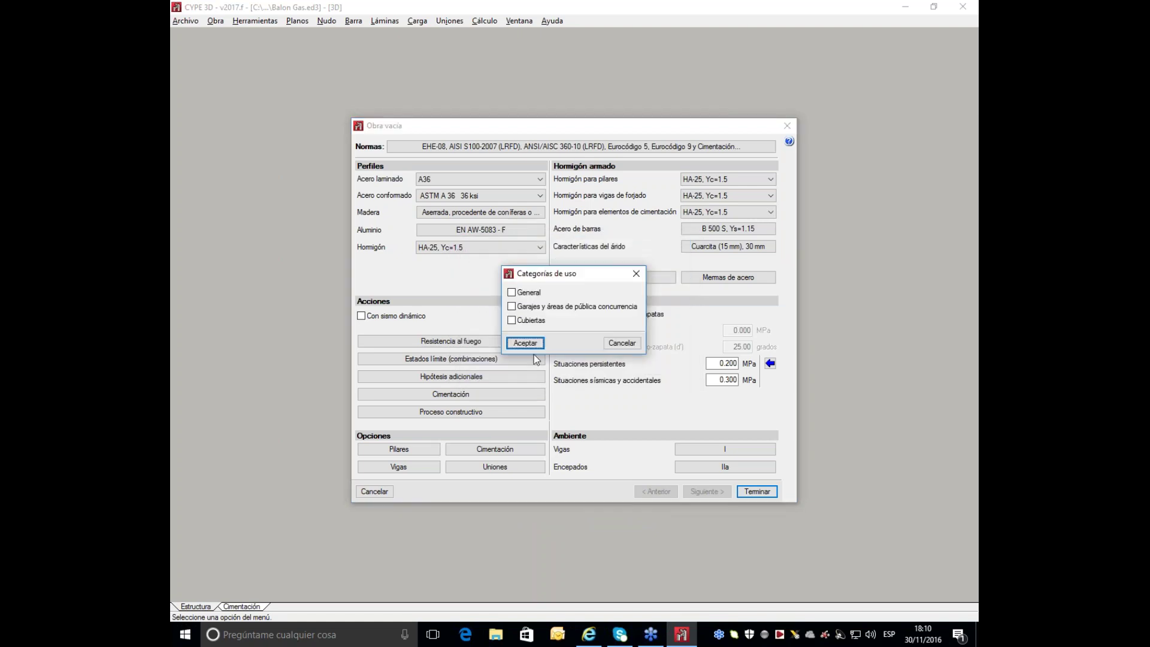
Step: Choose the General use category and finish the setup of the new job
left_click(511, 293)
left_click(512, 320)
left_click(512, 307)
left_click(512, 306)
left_click(512, 320)
left_click(525, 342)
left_click(783, 509)
left_click(488, 443)
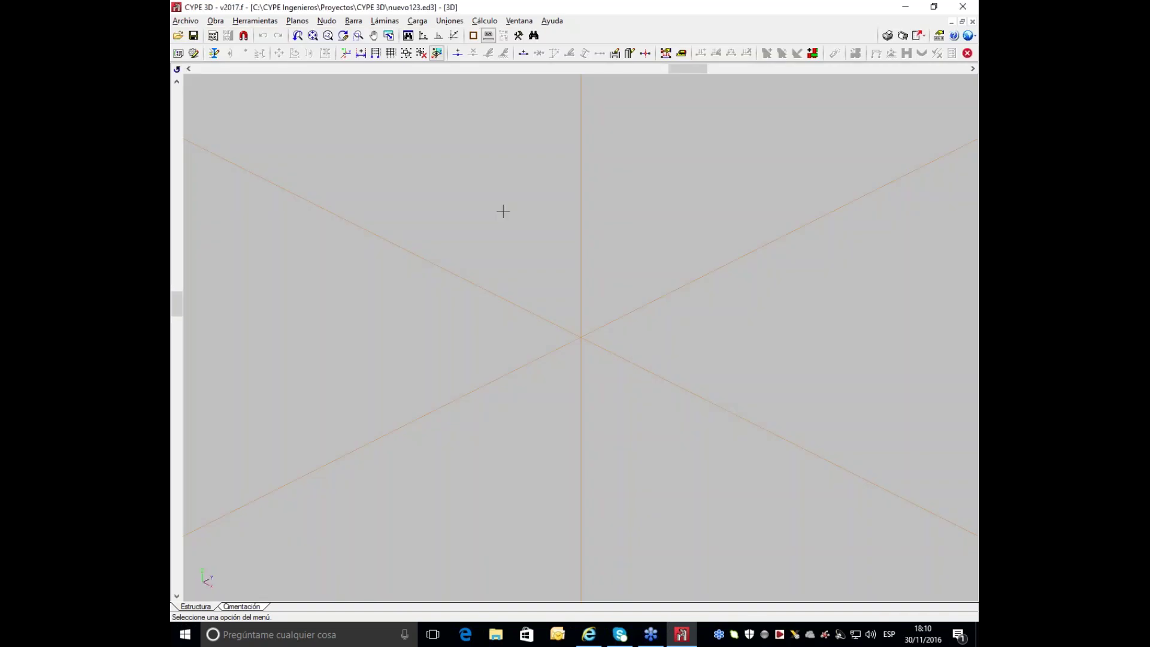
Step: Look over the layer management and template view management dialogs, closing both without changes
left_click(214, 53)
left_click_drag(517, 182, 374, 129)
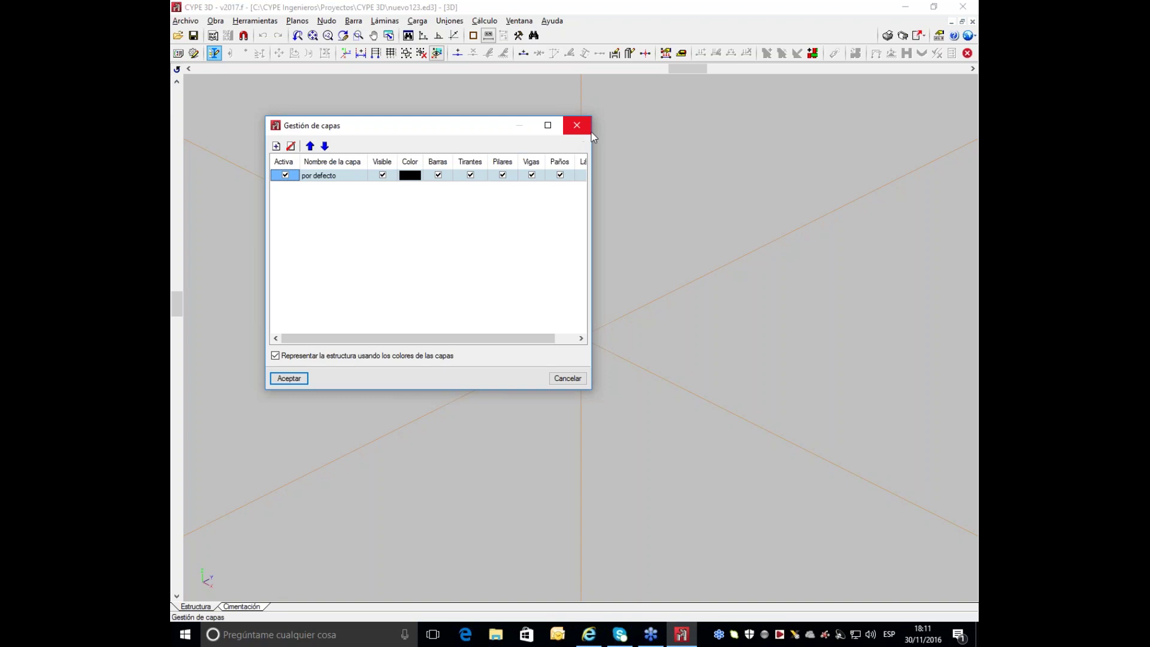
left_click(577, 126)
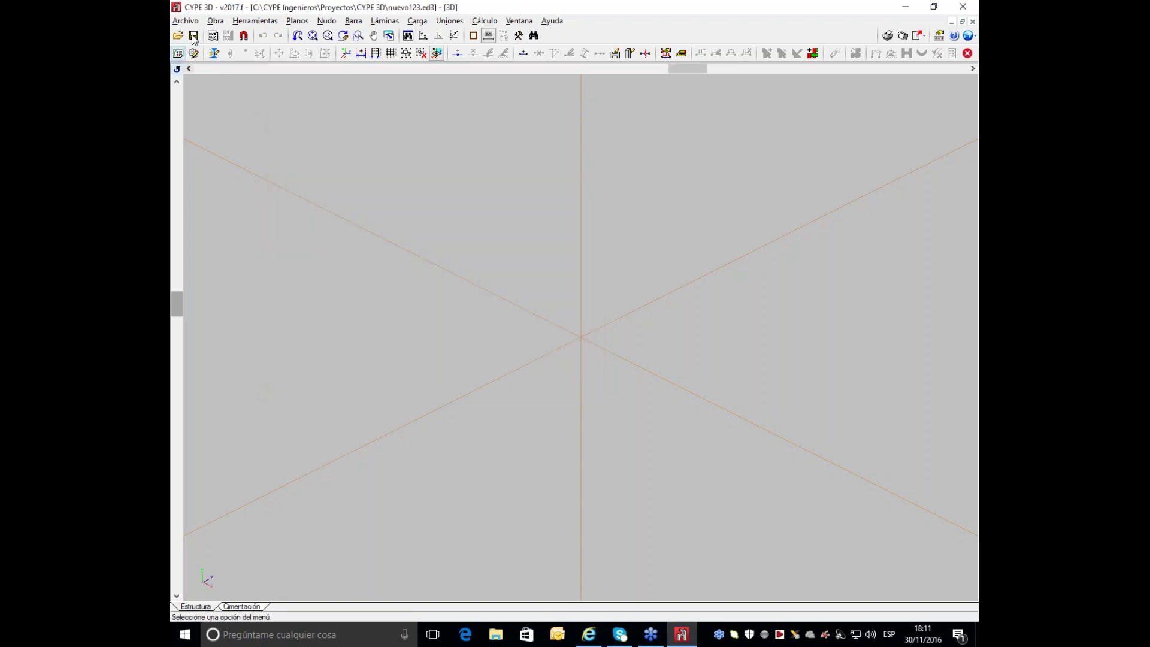
left_click(214, 37)
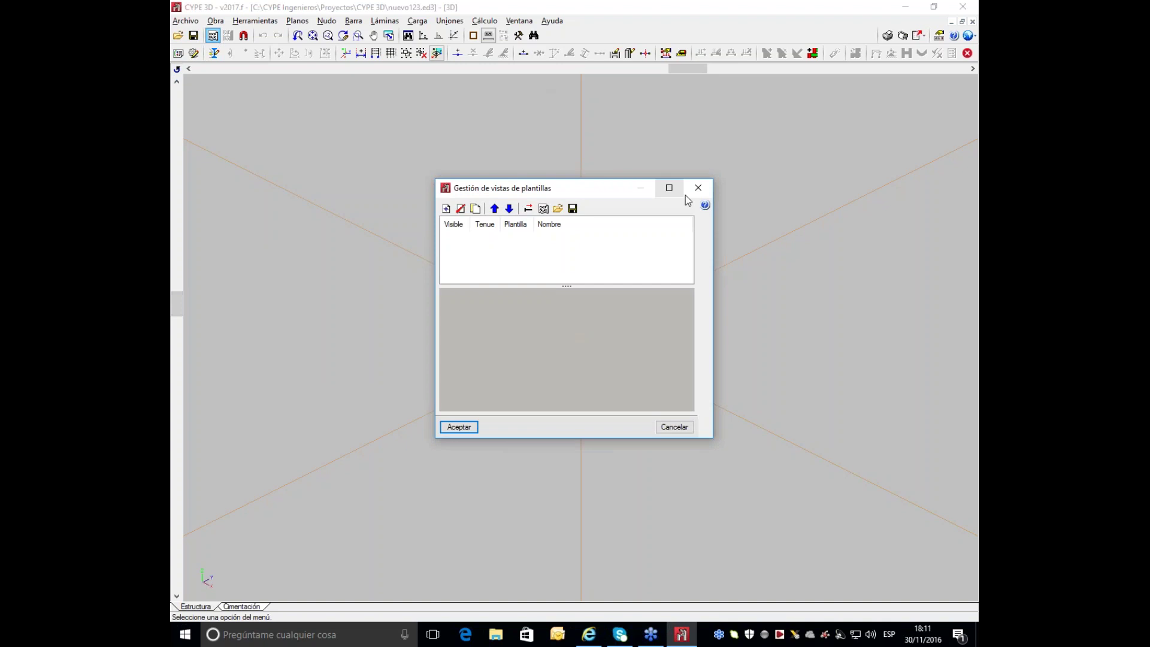
left_click(696, 188)
Step: Start importing DXF and DWG files and browse to the Novedades Colombia folder on the desktop
left_click(248, 22)
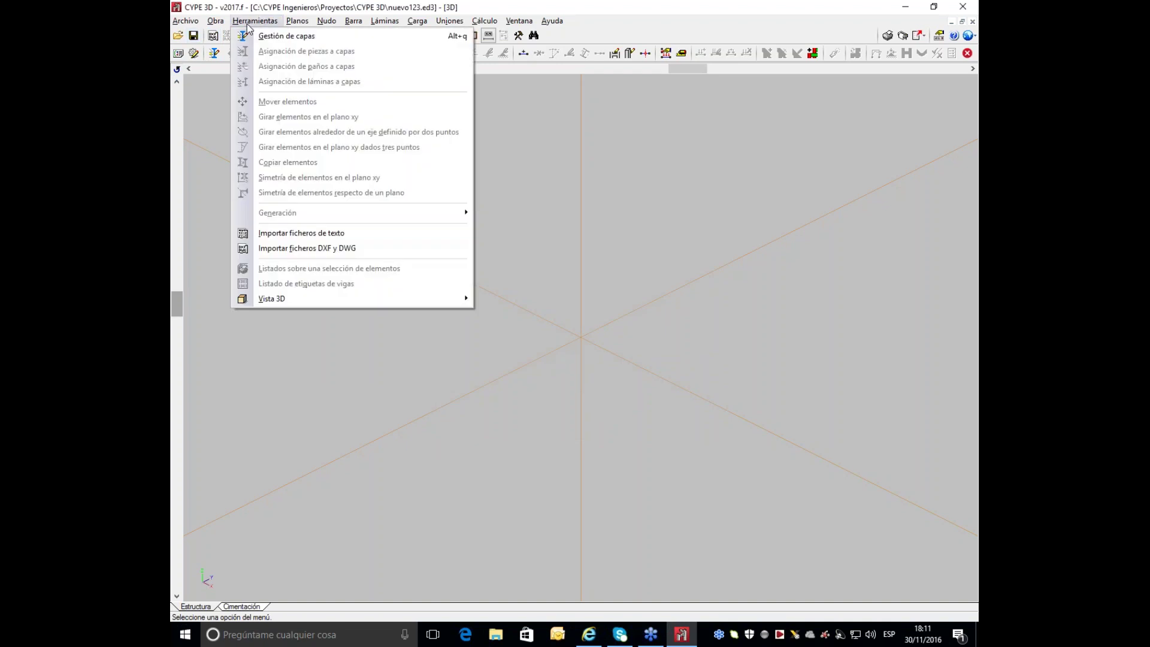
left_click(297, 248)
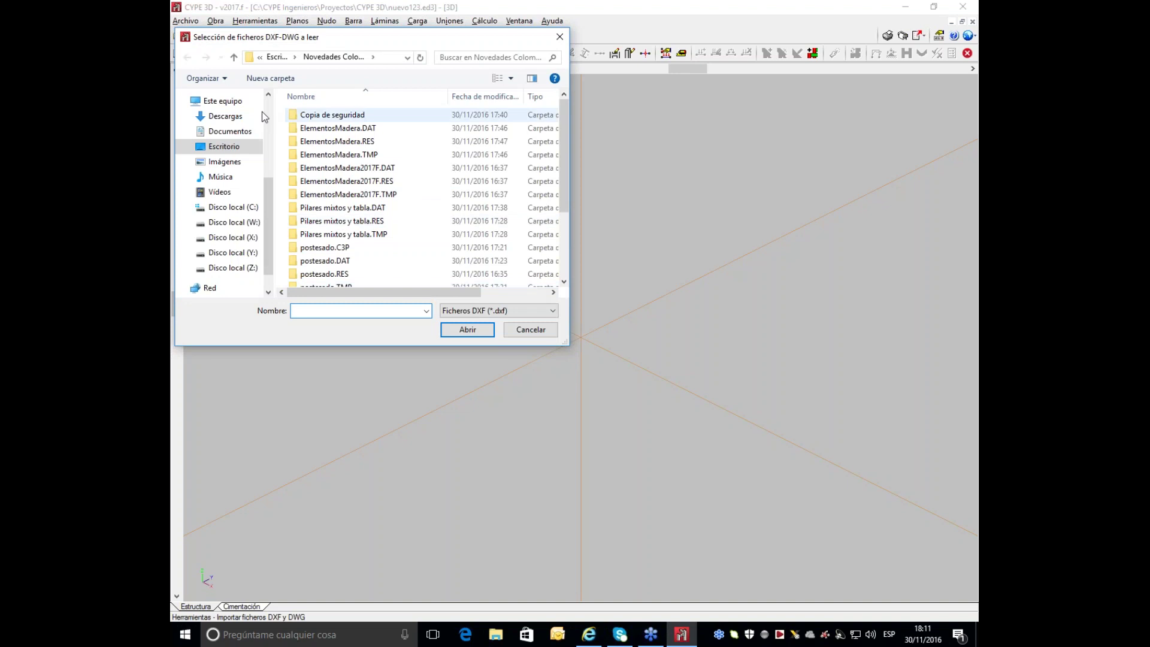
scroll(266, 144, "up", 4)
left_click_drag(267, 190, 277, 166)
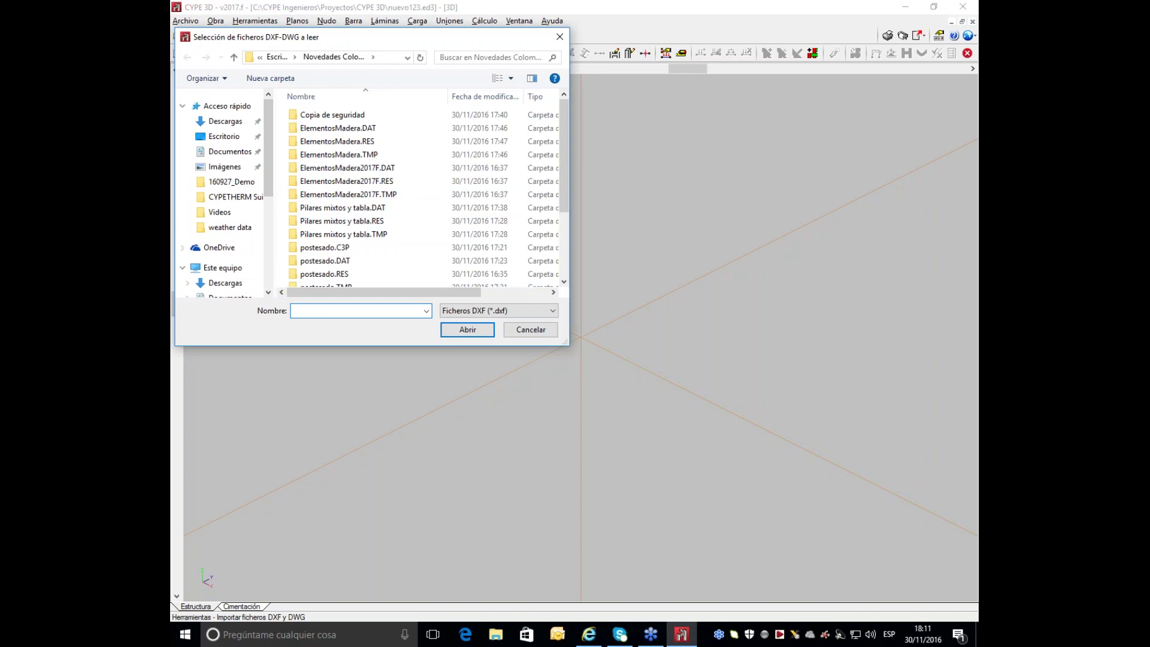
left_click(228, 136)
left_click_drag(562, 204, 563, 232)
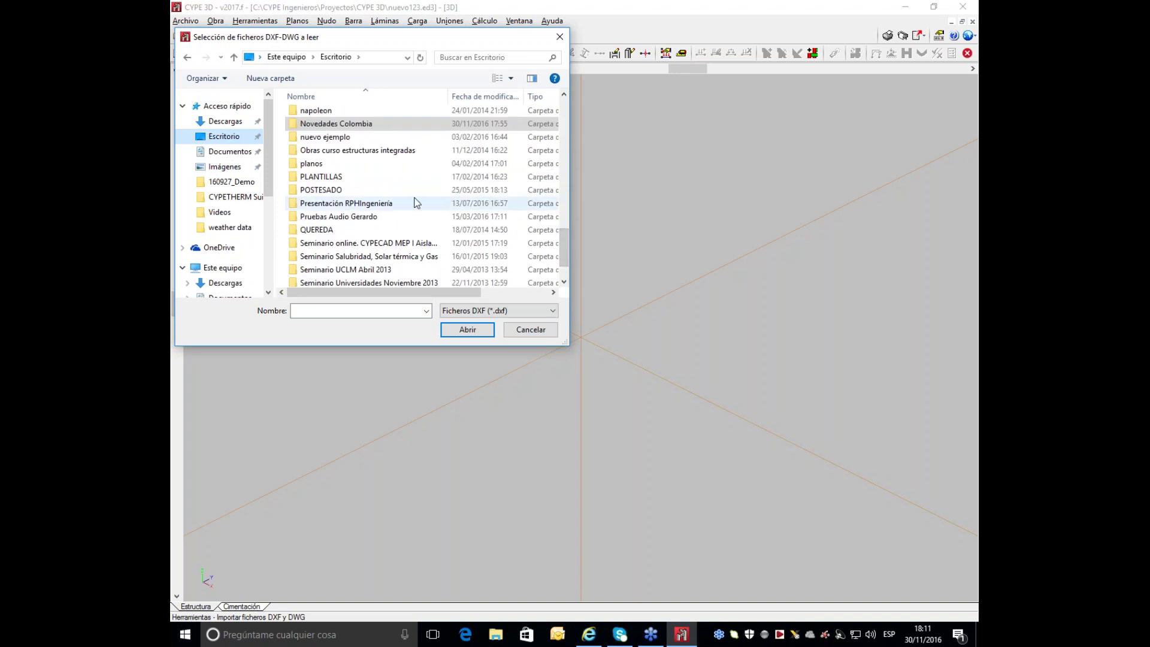
scroll(407, 214, "down", 1)
scroll(407, 214, "up", 2)
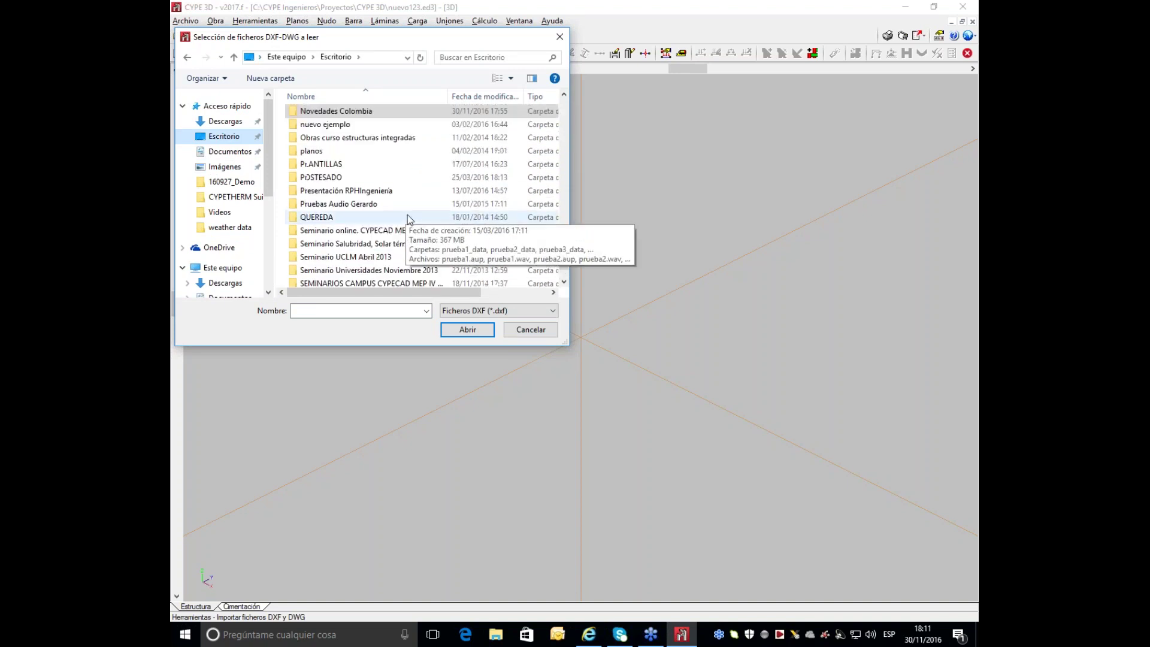
double_click(373, 152)
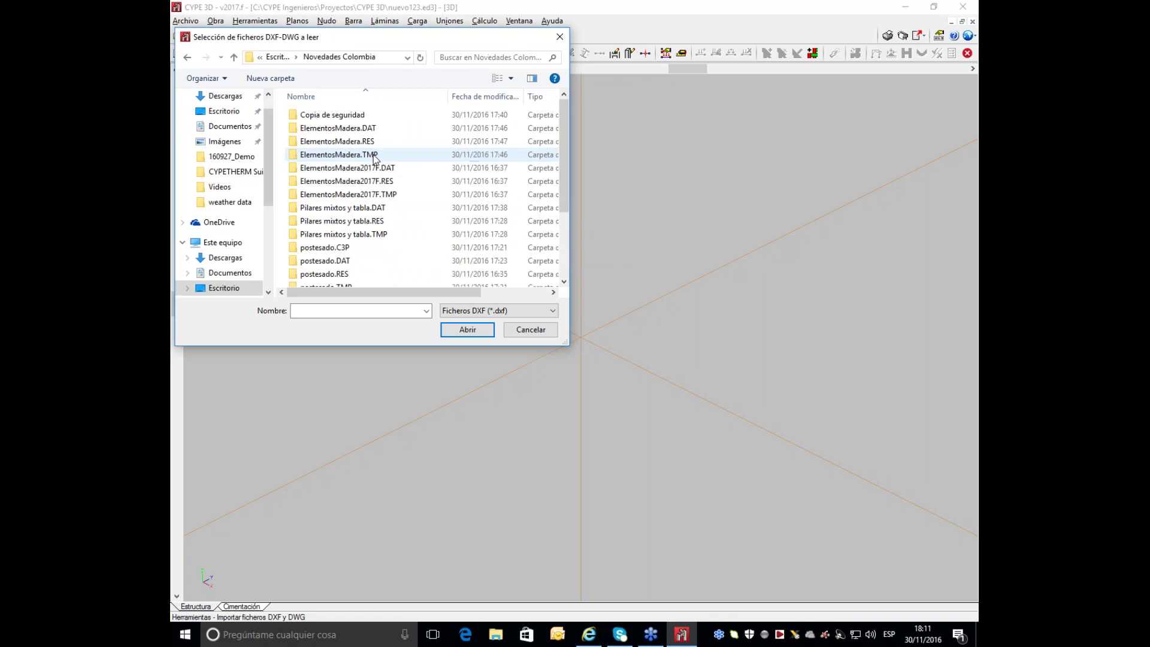
Step: Filter the file list to DWG files and open ESFERA CARAS3D_64.dwg for import
left_click(537, 310)
left_click(537, 329)
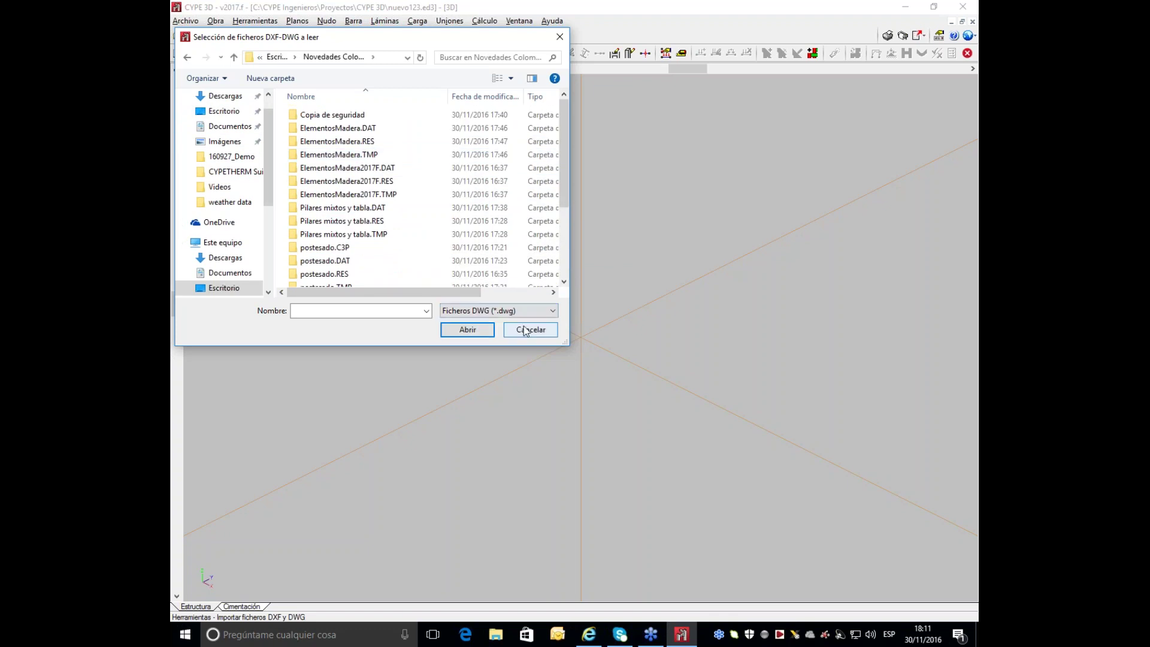
left_click(426, 310)
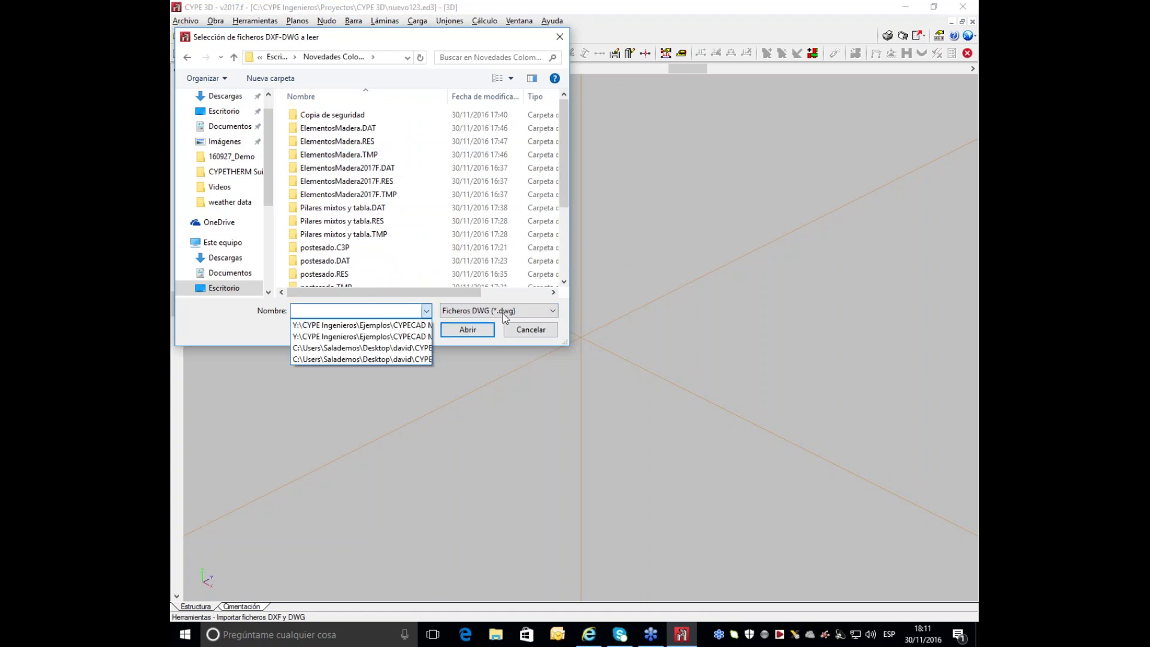
left_click(425, 310)
left_click_drag(564, 126, 401, 310)
left_click_drag(562, 202, 563, 268)
left_click(392, 280)
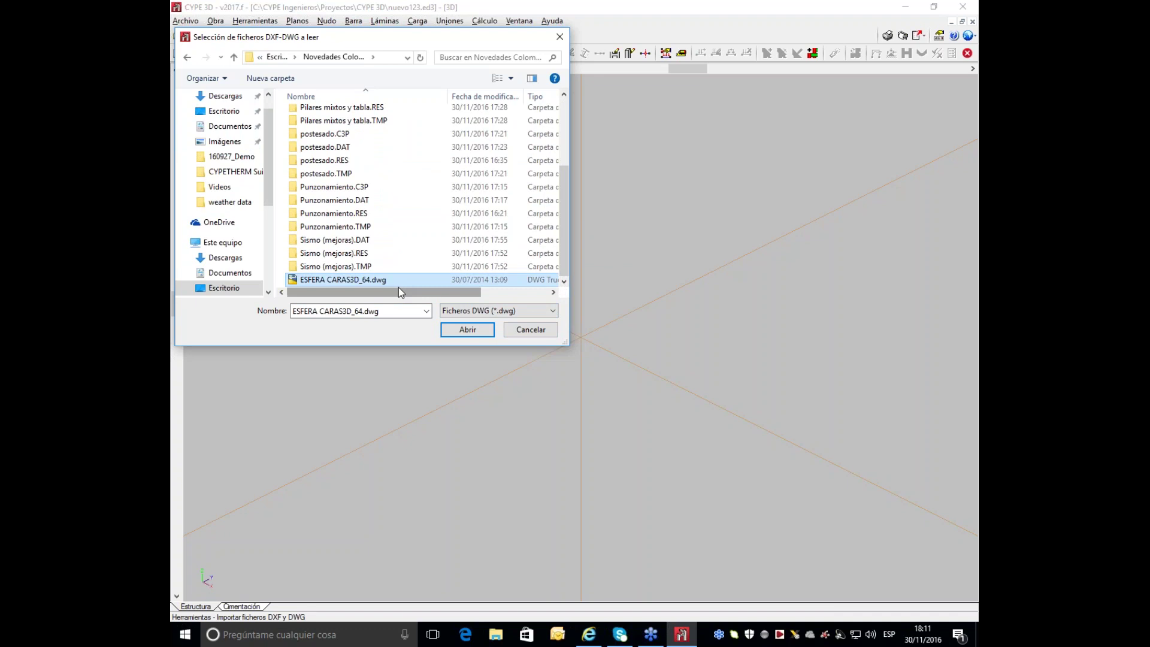
left_click(468, 330)
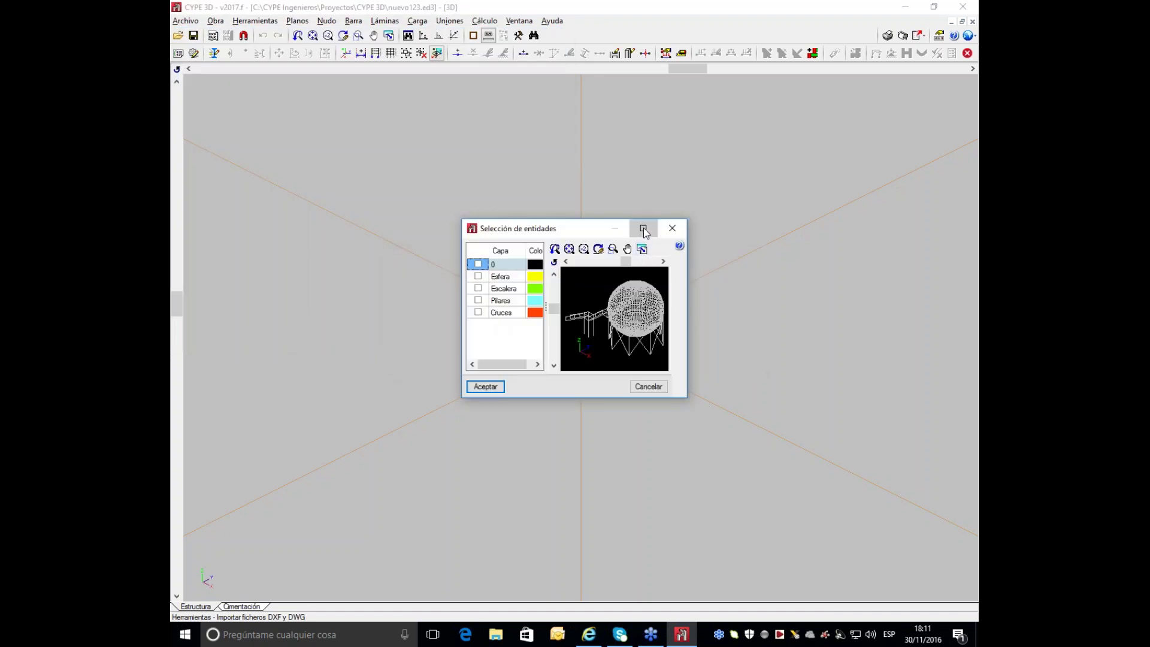
Step: Import the Esfera, Escalera, Pilares and Cruces layers from the drawing, leaving out layer 0
left_click(643, 228)
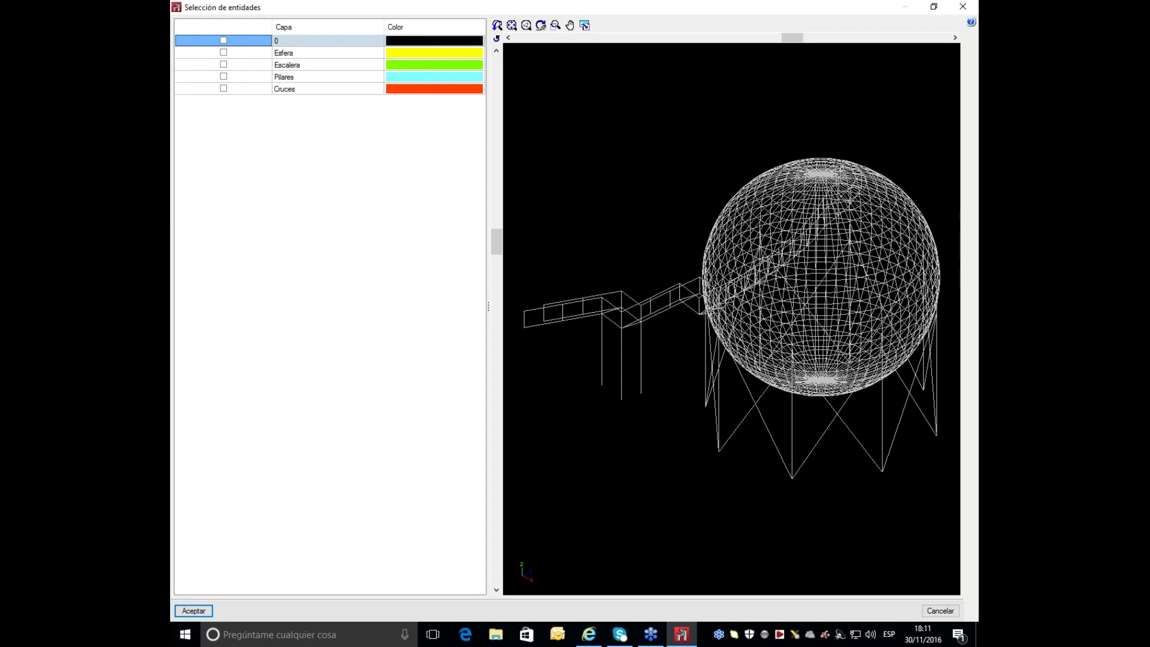
mouse_move(792, 37)
left_mouse_down()
mouse_move(628, 30)
mouse_move(774, 37)
left_mouse_up()
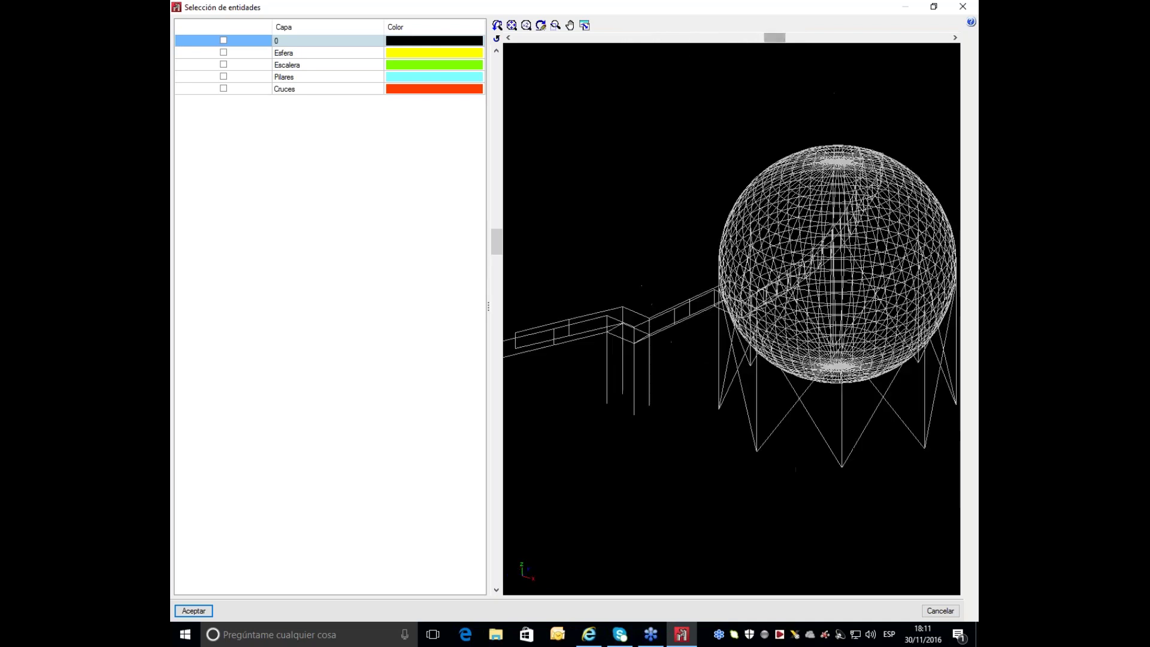
left_click(223, 52)
left_click(224, 64)
left_click(224, 76)
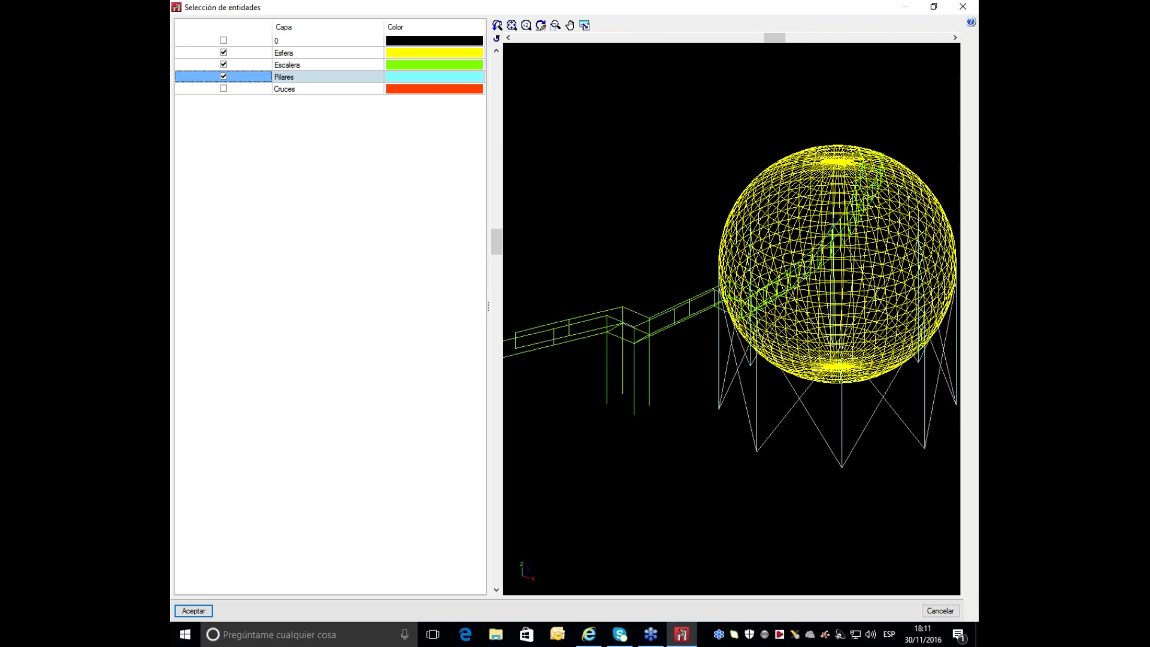
left_click(223, 88)
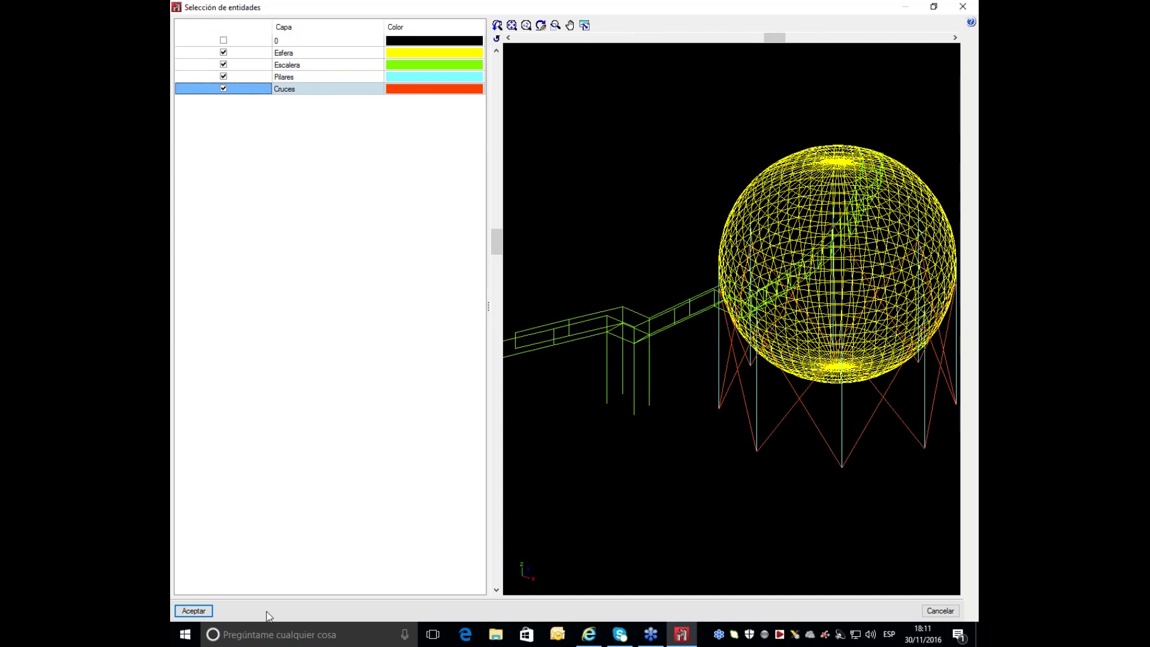
left_click(193, 610)
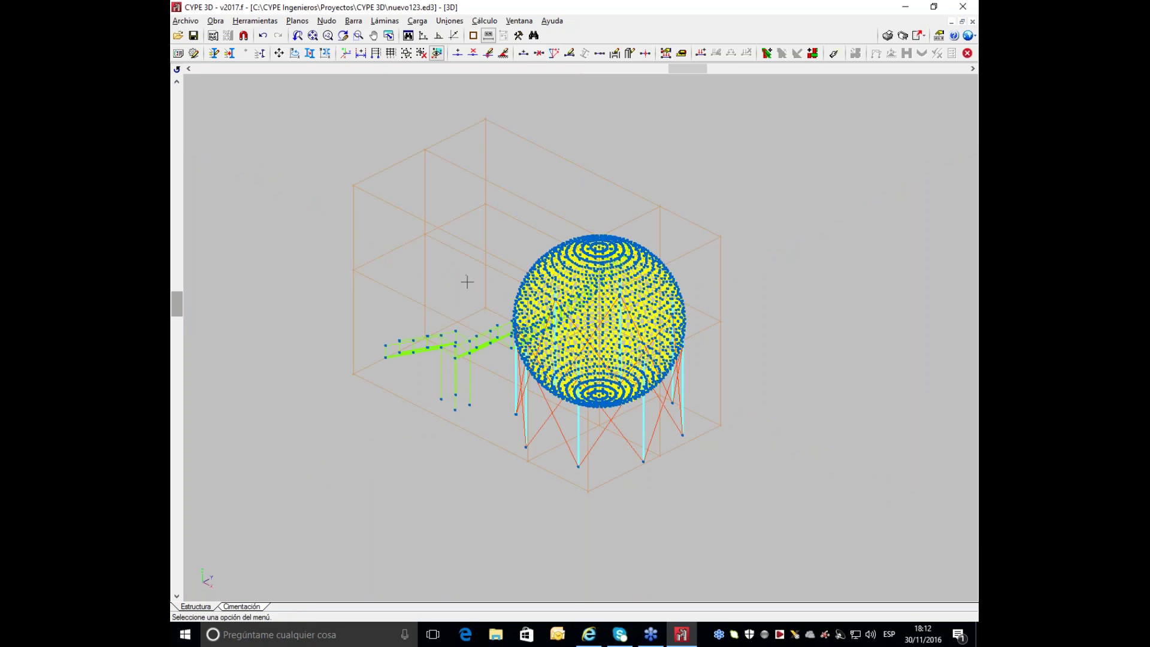
Step: Examine the imported sphere, staircase and supports in the 3D view of the complete structure, and close that view
left_click_drag(685, 69, 580, 72)
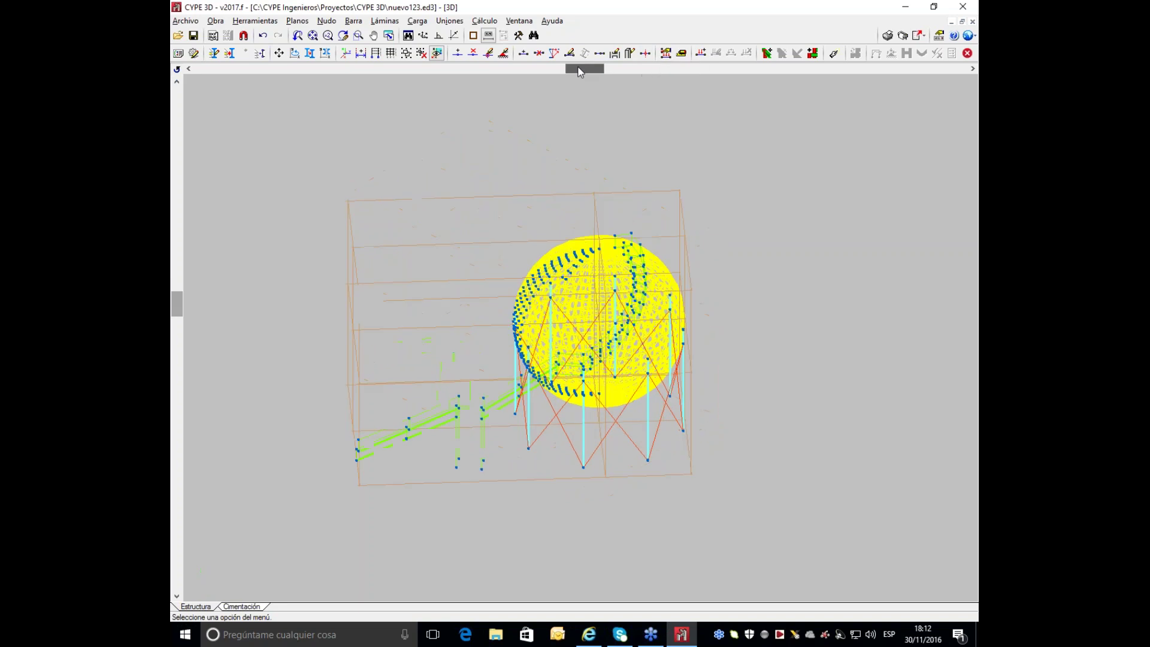
left_click(215, 20)
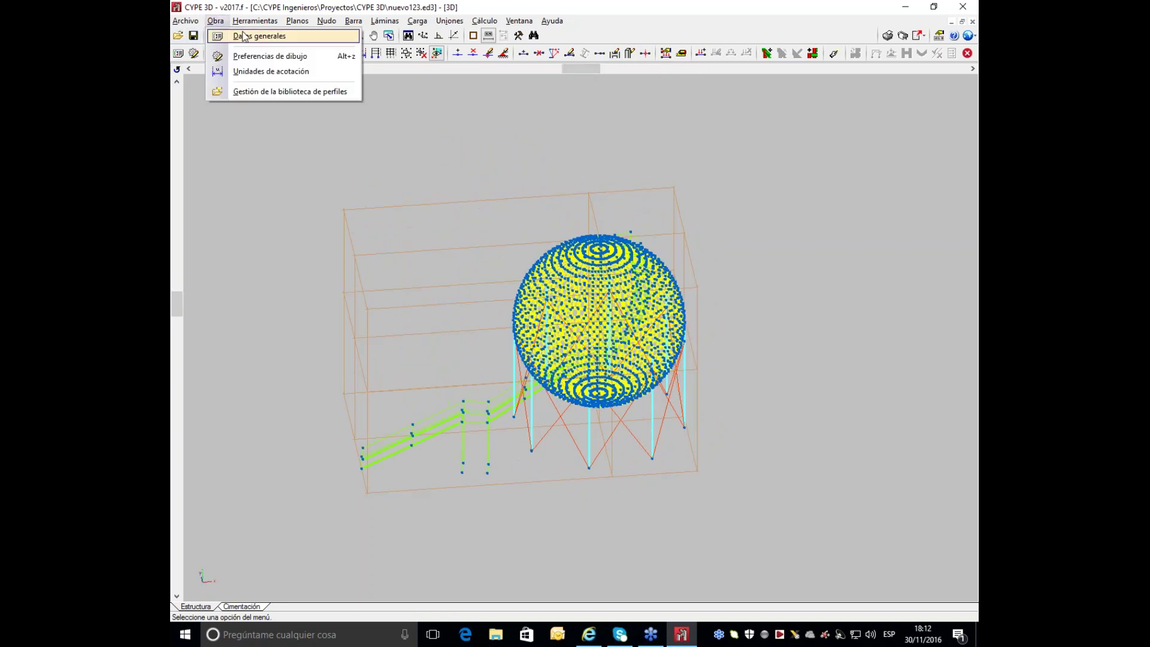
mouse_move(254, 20)
mouse_move(288, 299)
left_click(533, 299)
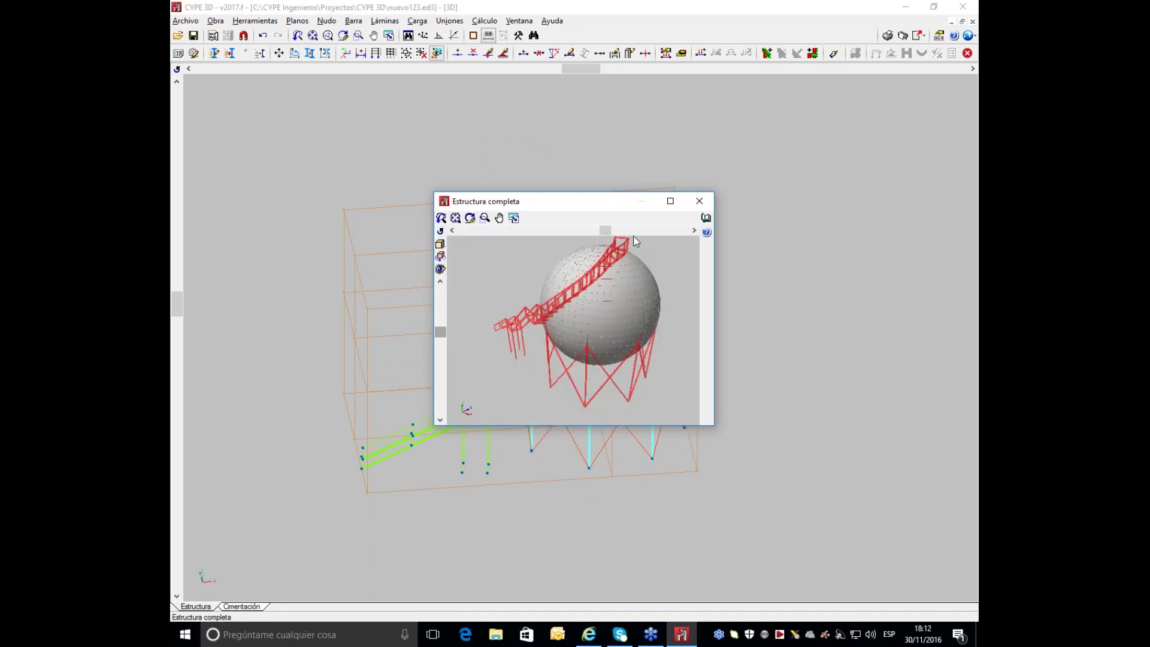
left_click(670, 201)
left_click_drag(678, 34, 533, 36)
scroll(655, 160, "up", 3)
scroll(655, 159, "up", 5)
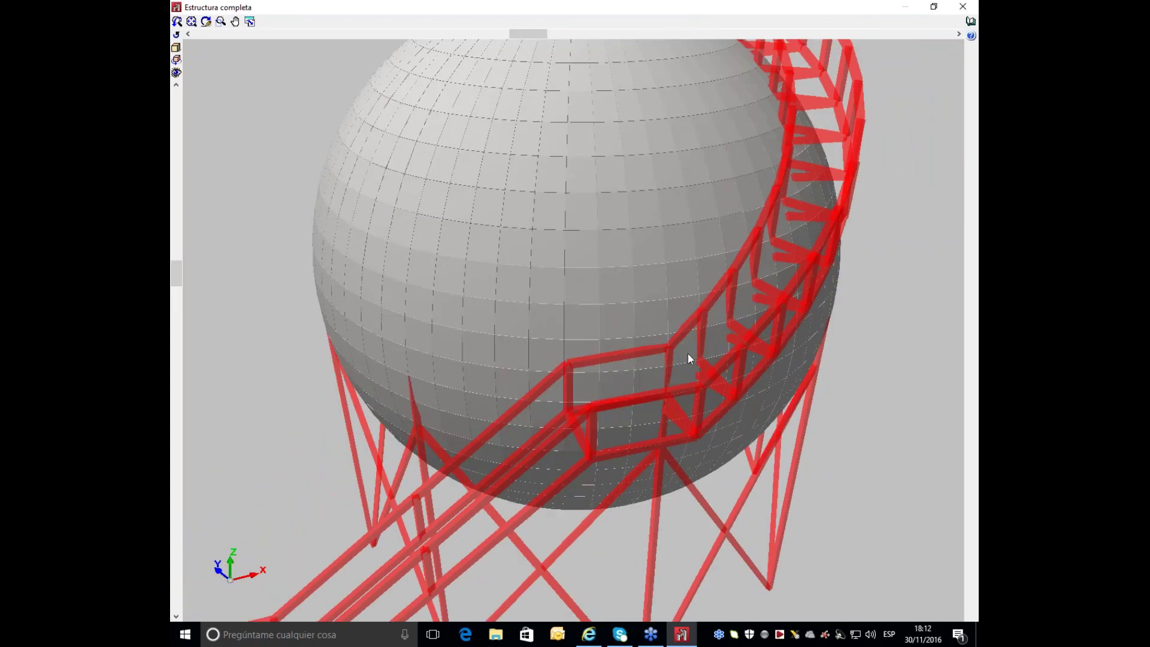
left_click(973, 6)
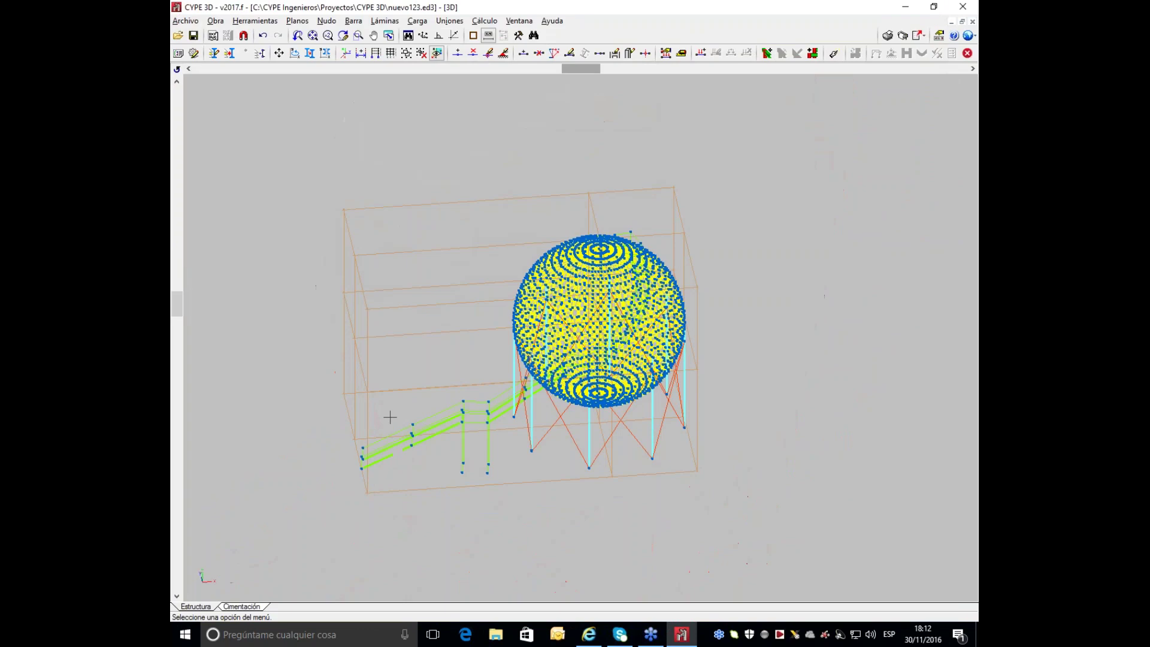
Step: Look over the imported layer list and inspect the staircase and supports beside the sphere in the wireframe model
left_click(214, 52)
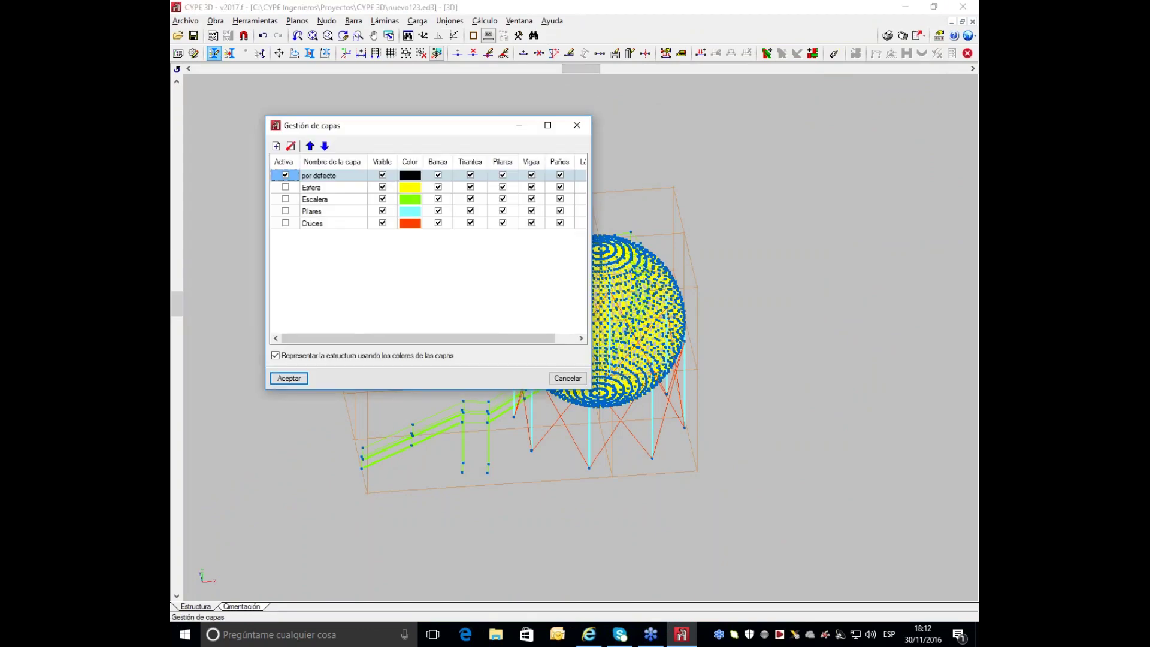
left_click(576, 125)
scroll(449, 515, "up", 5)
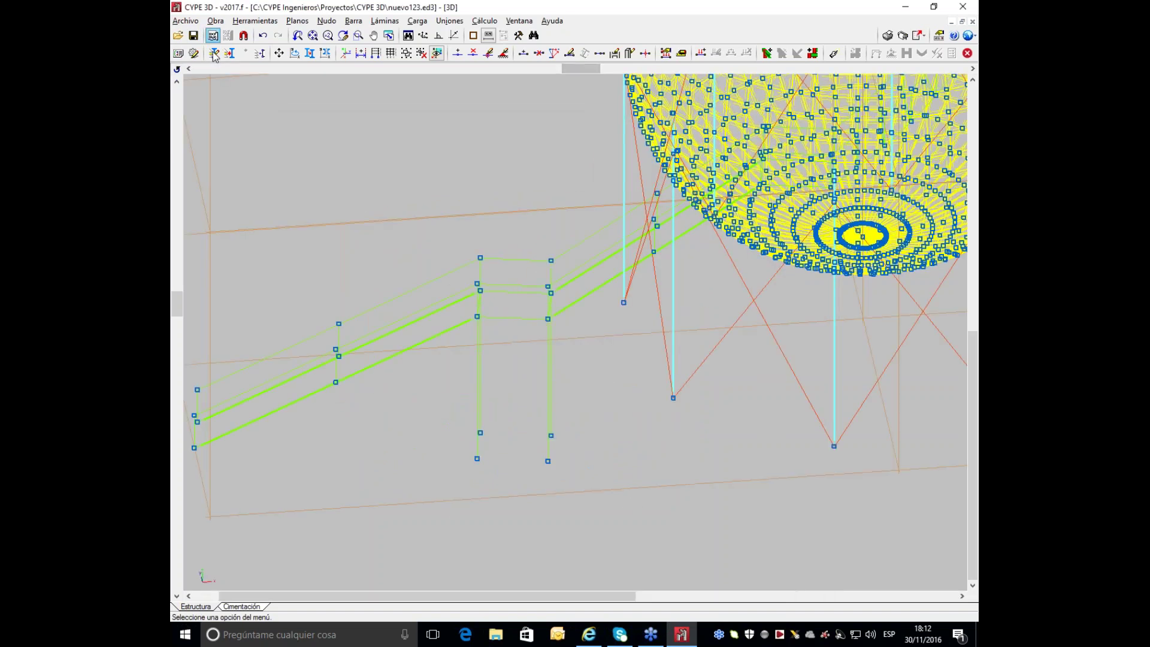
scroll(585, 261, "up", 2)
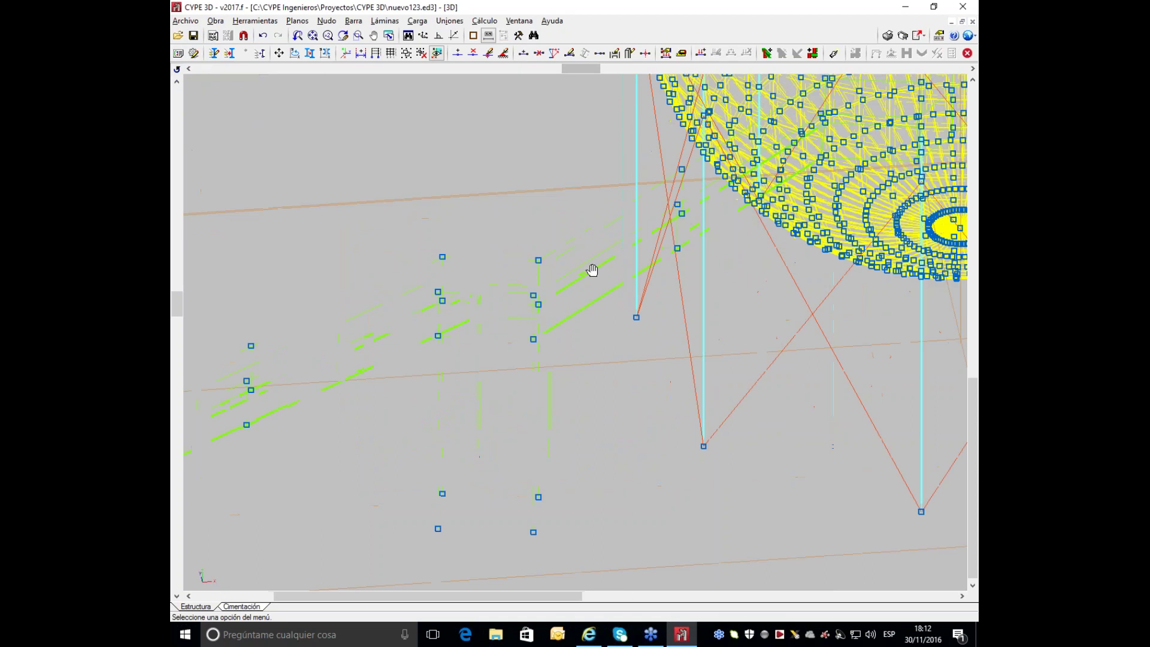
left_click_drag(580, 70, 480, 70)
scroll(626, 298, "down", 4)
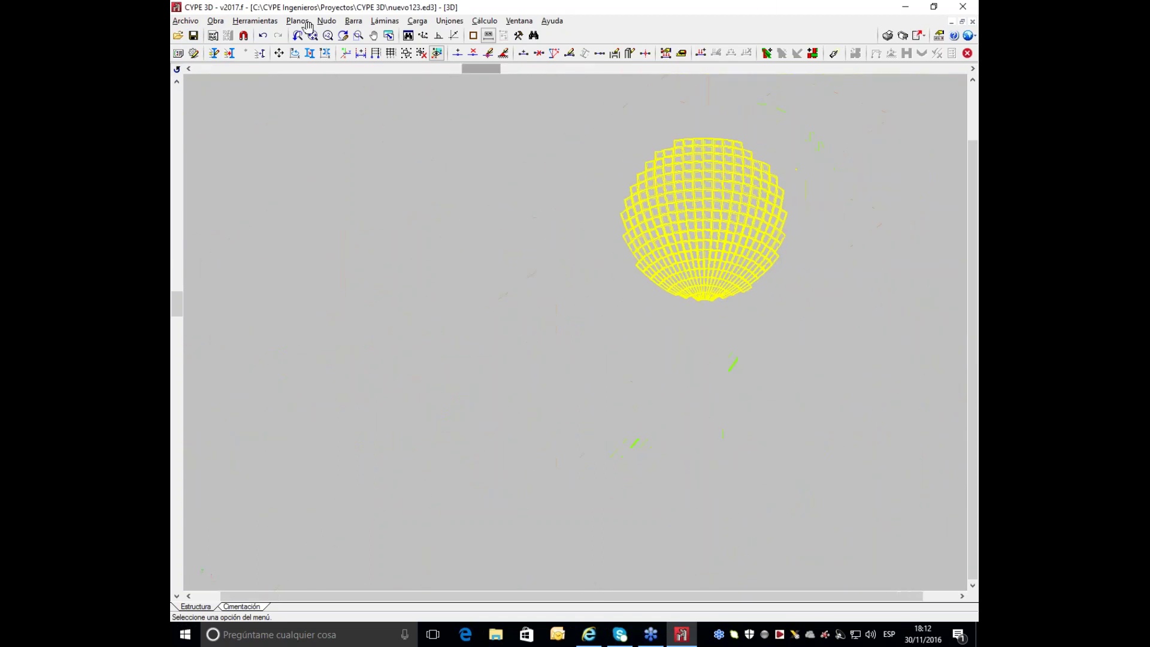
Step: Make Esfera the active layer and the only visible one in the layer management
left_click(213, 53)
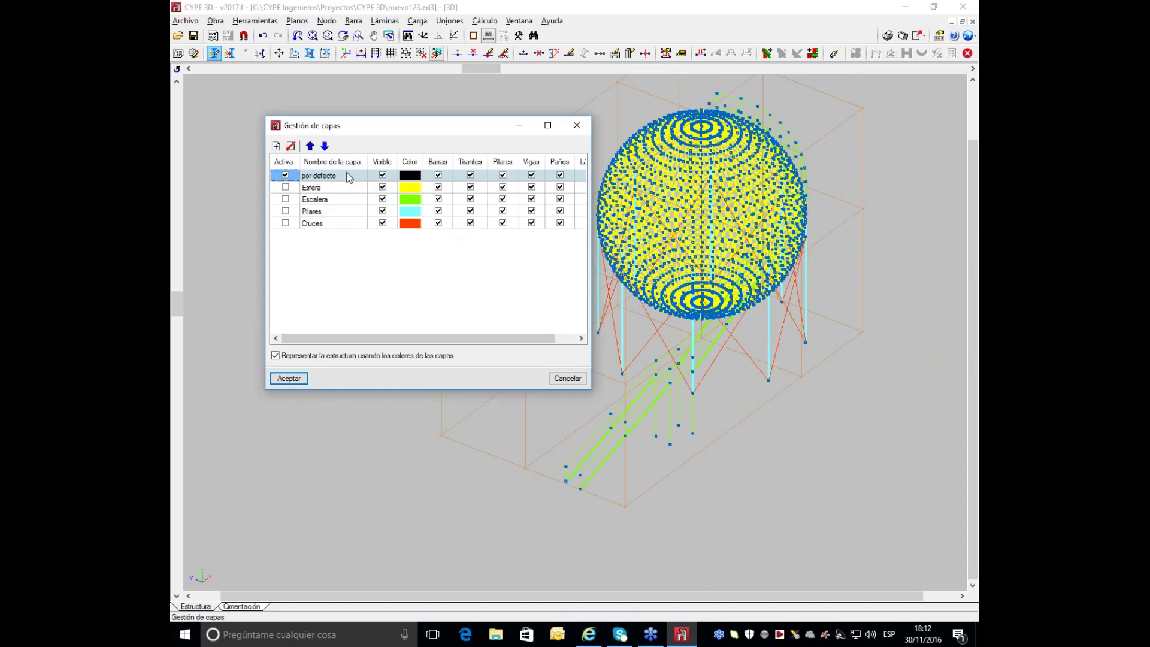
left_click(383, 163)
left_click(389, 178)
left_click(388, 163)
left_click(394, 191)
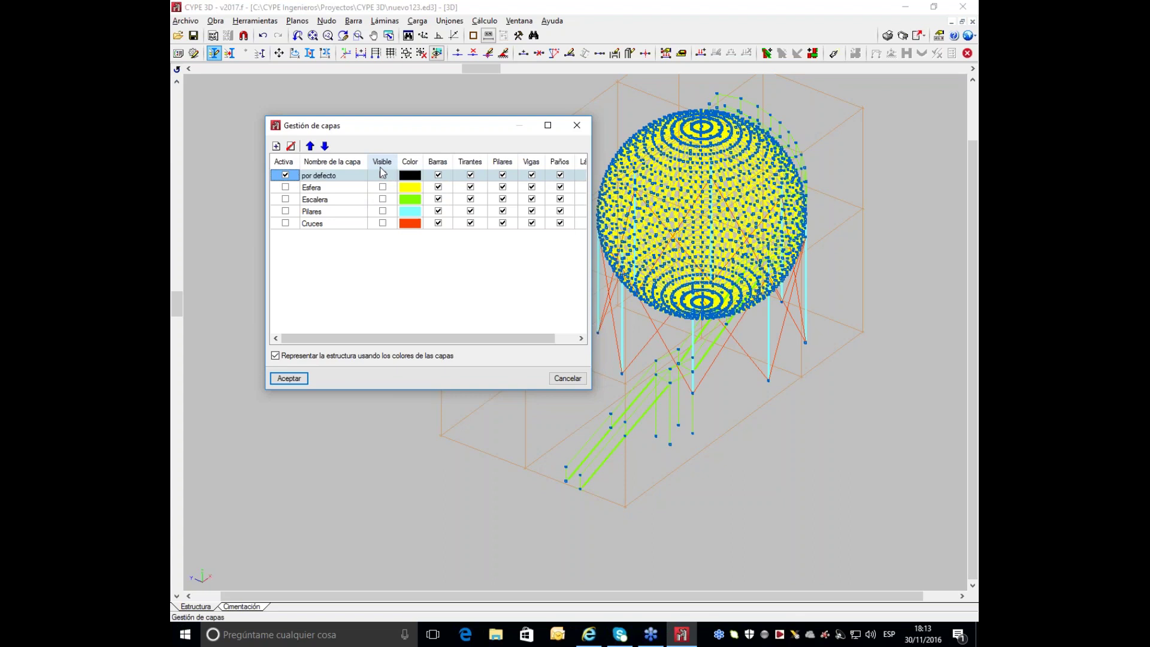
left_click(286, 188)
left_click(383, 189)
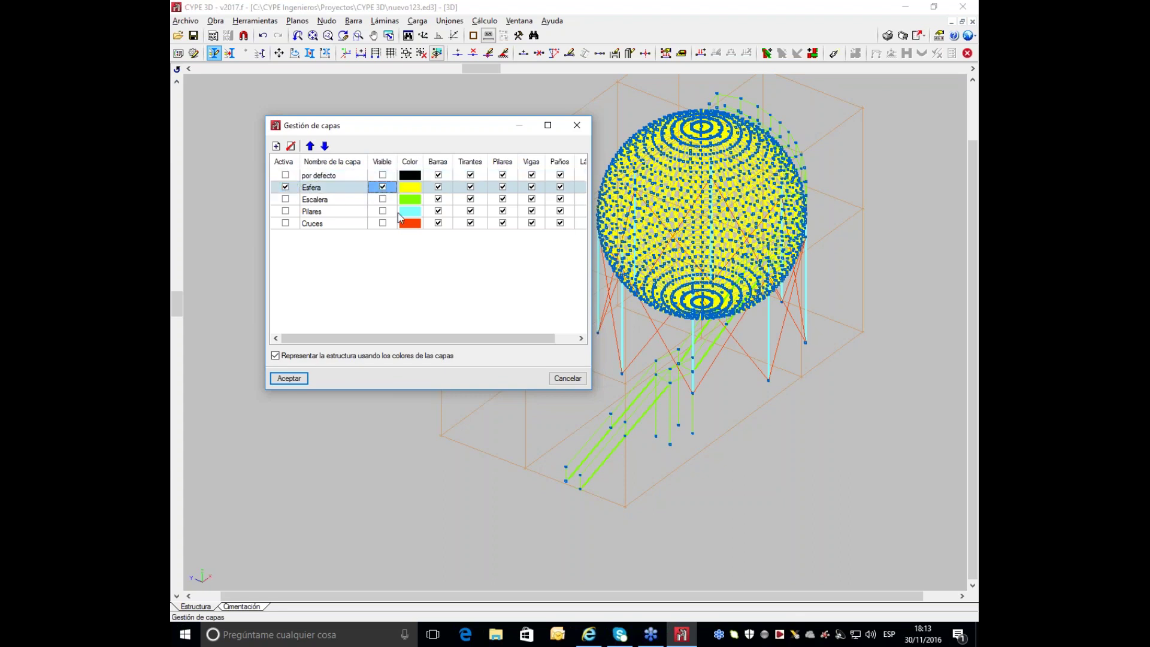
left_click(288, 378)
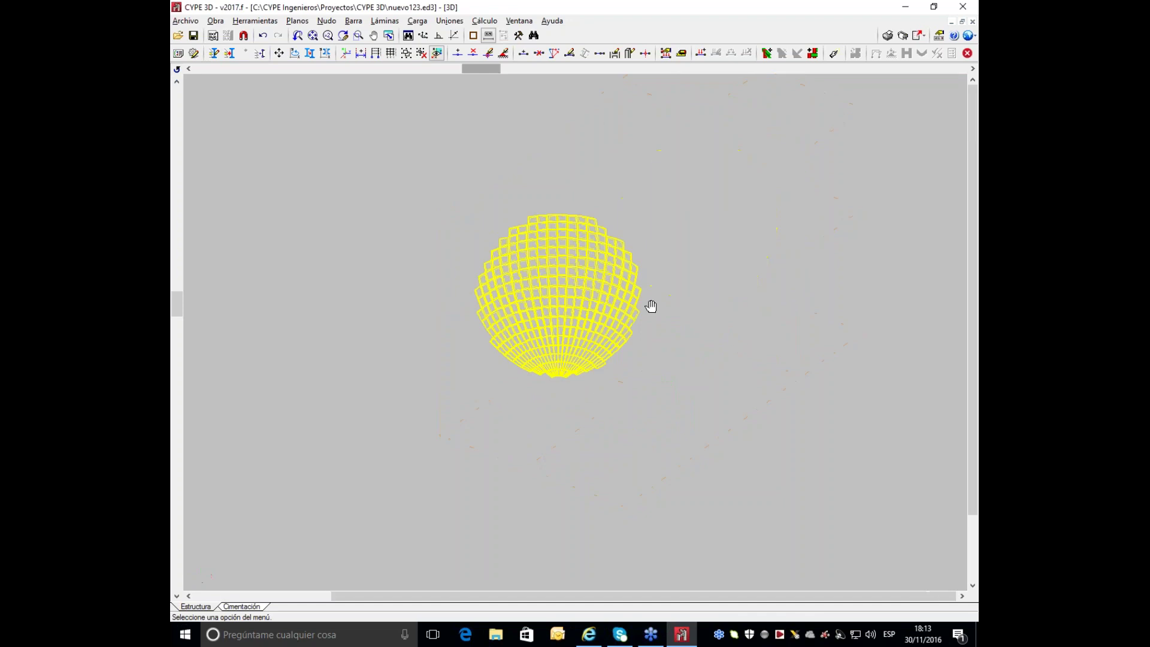
Step: Describe the section of all the sphere's shells with a thickness of 15 mm
left_click(377, 21)
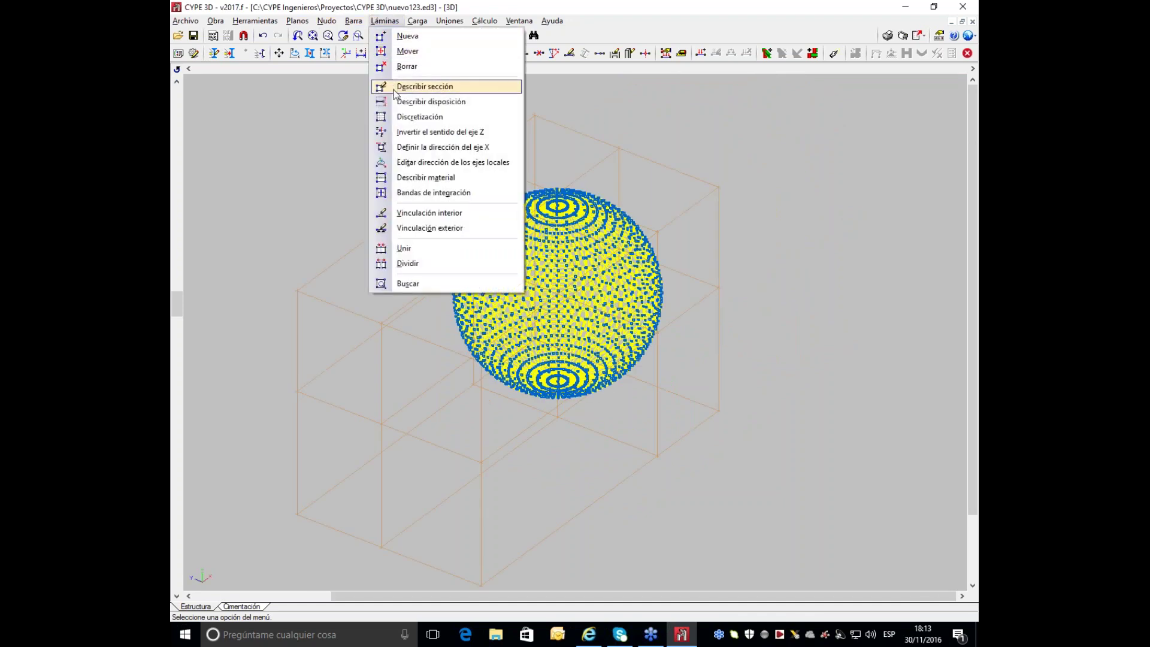
left_click(419, 86)
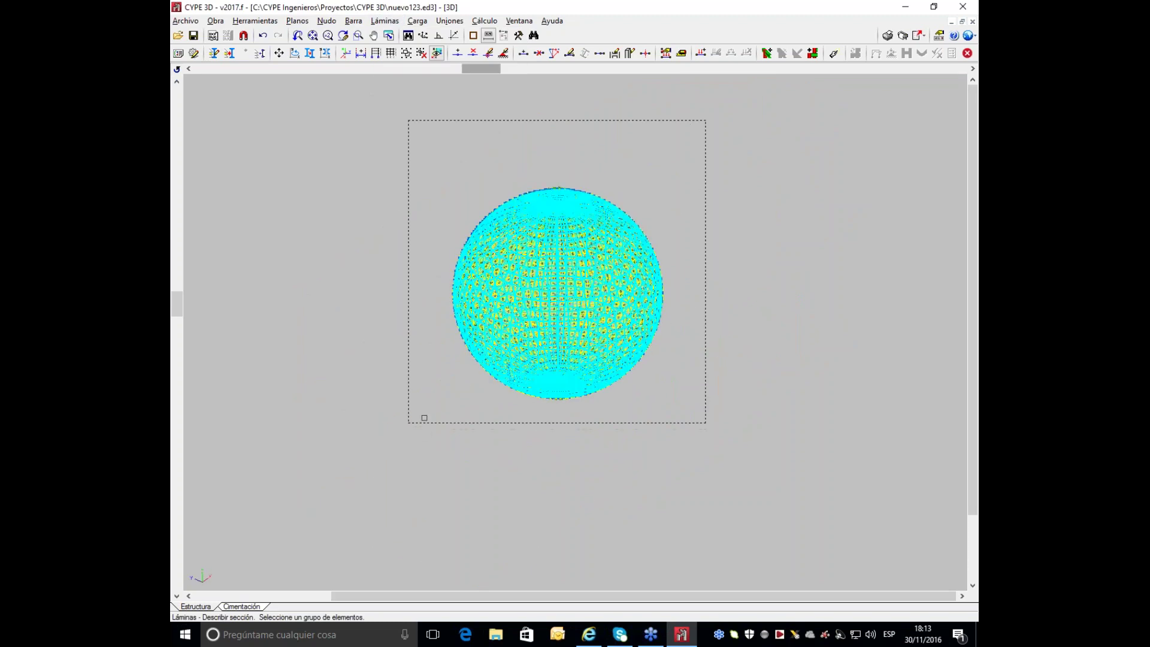
left_click(421, 417)
right_click(518, 331)
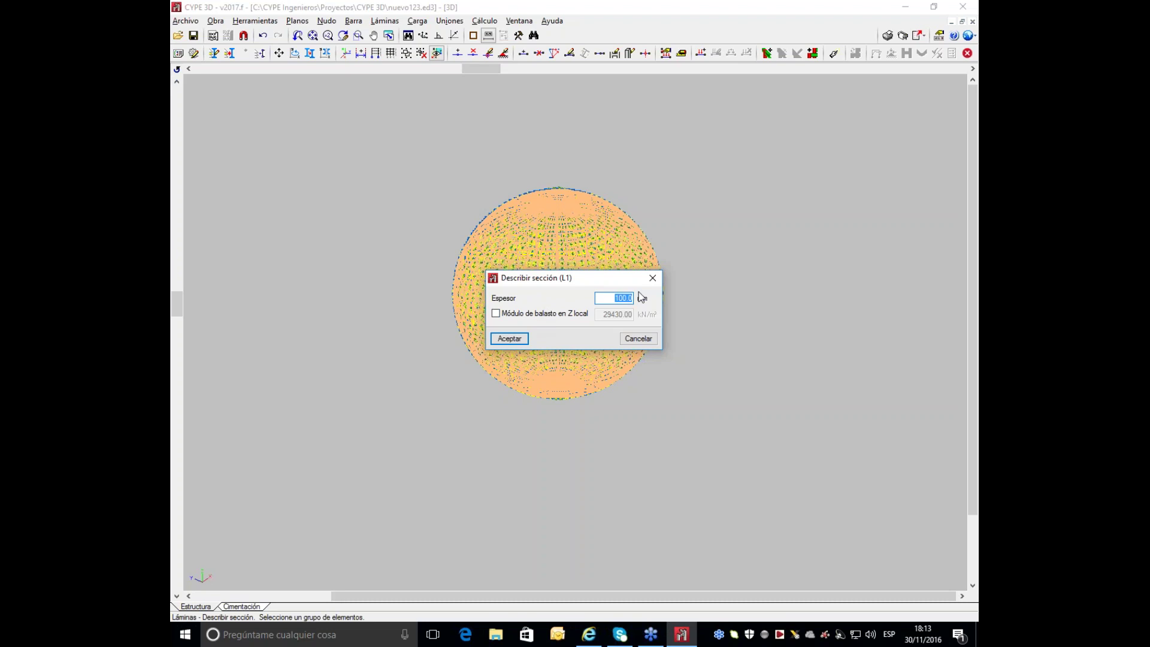
type("15")
key("Return")
left_click(509, 338)
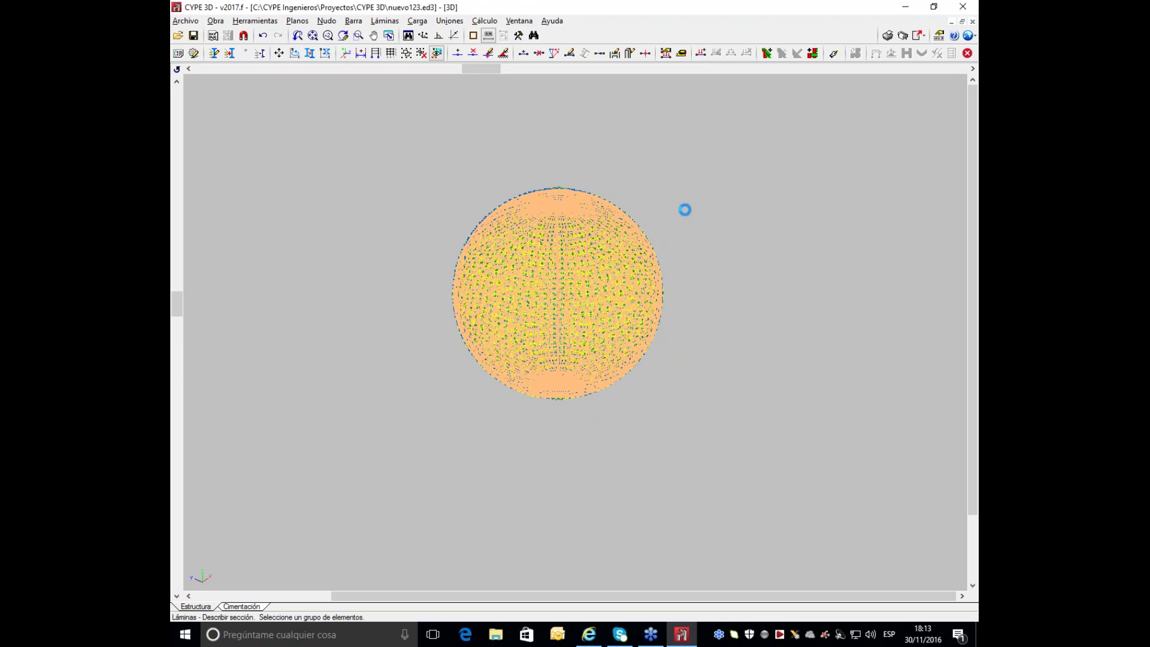
mouse_move(598, 227)
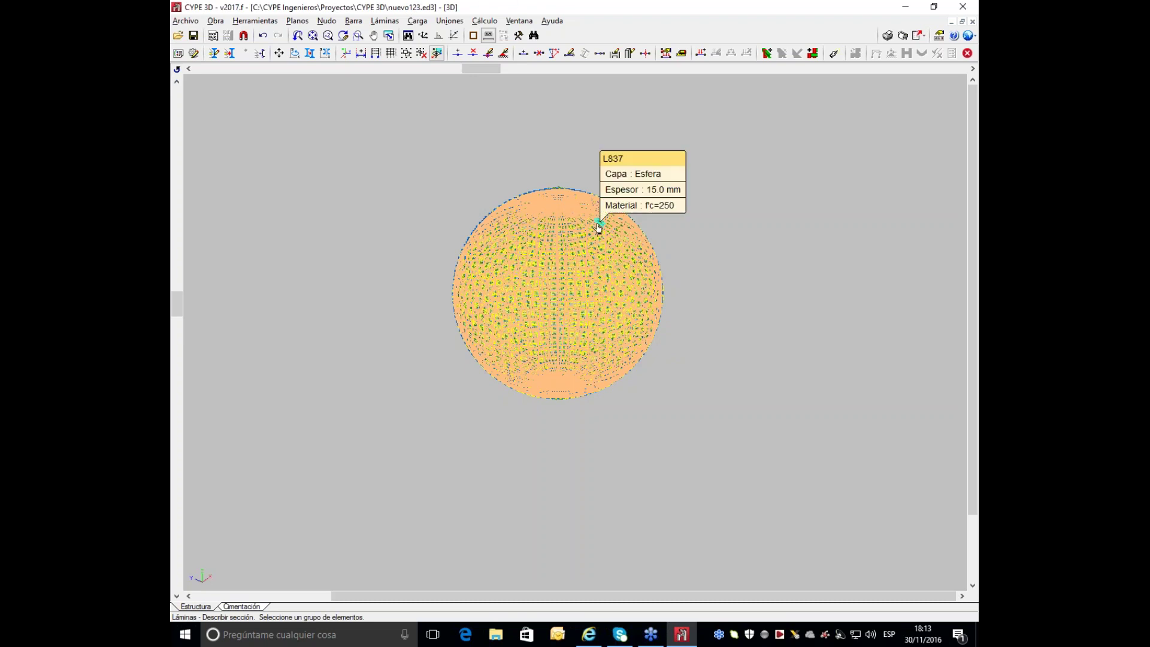
Step: Assign extruded aluminium (Aluminio extruido) as the material of all the sphere's shells
left_click(385, 21)
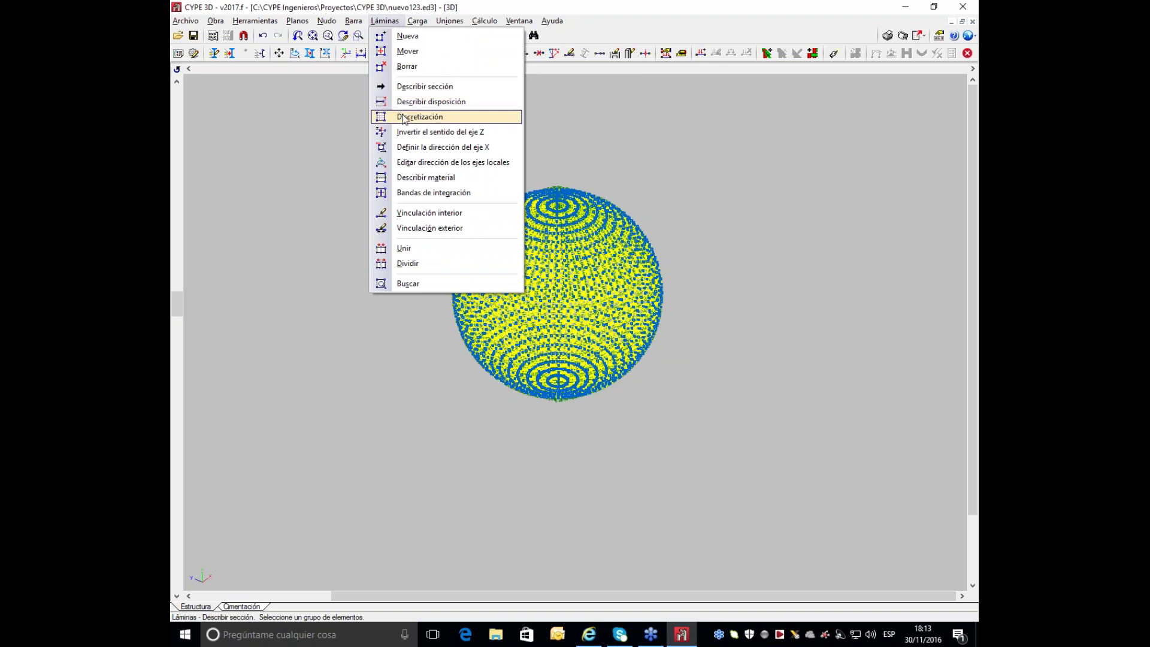
left_click(412, 177)
left_click(711, 154)
left_click(406, 423)
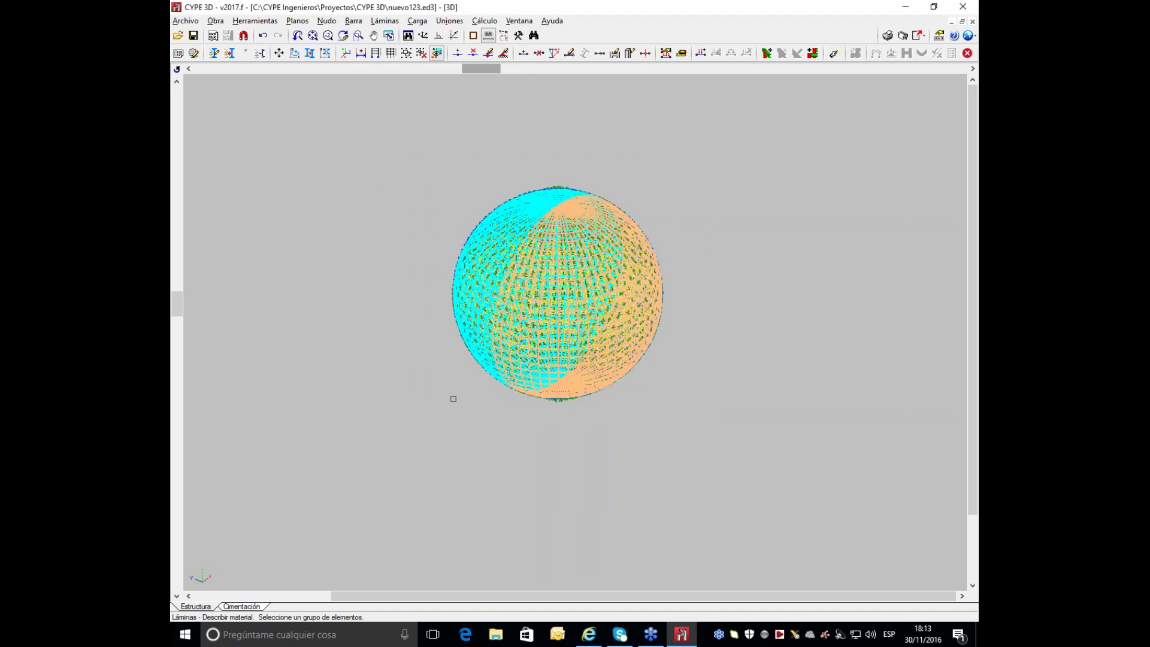
left_click(422, 263)
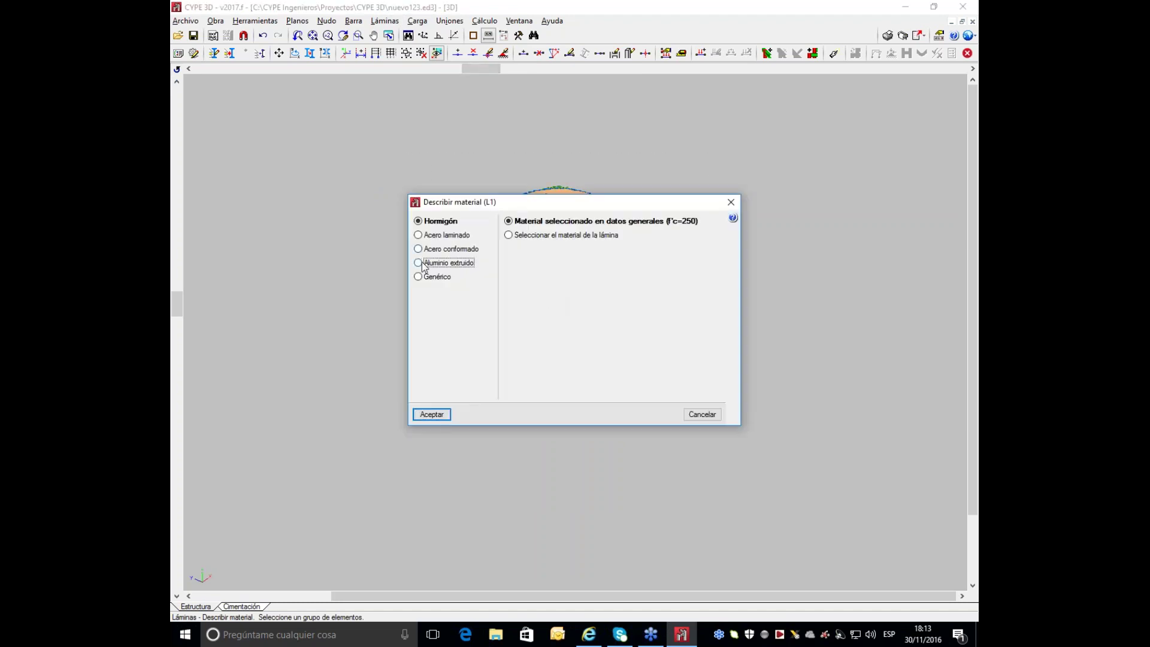
left_click(432, 414)
left_click(495, 377)
right_click(506, 306)
Step: Show the Escalera layer and hide the Esfera layer, accepting that the active layer is hidden
left_click(213, 53)
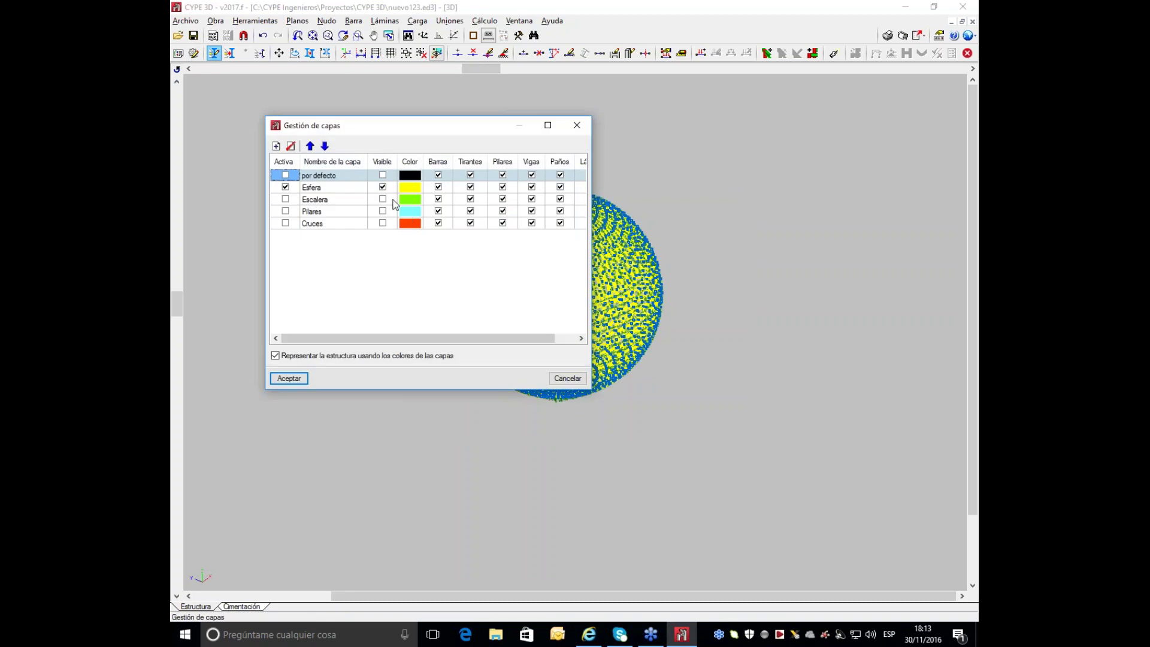
left_click(382, 199)
left_click(382, 187)
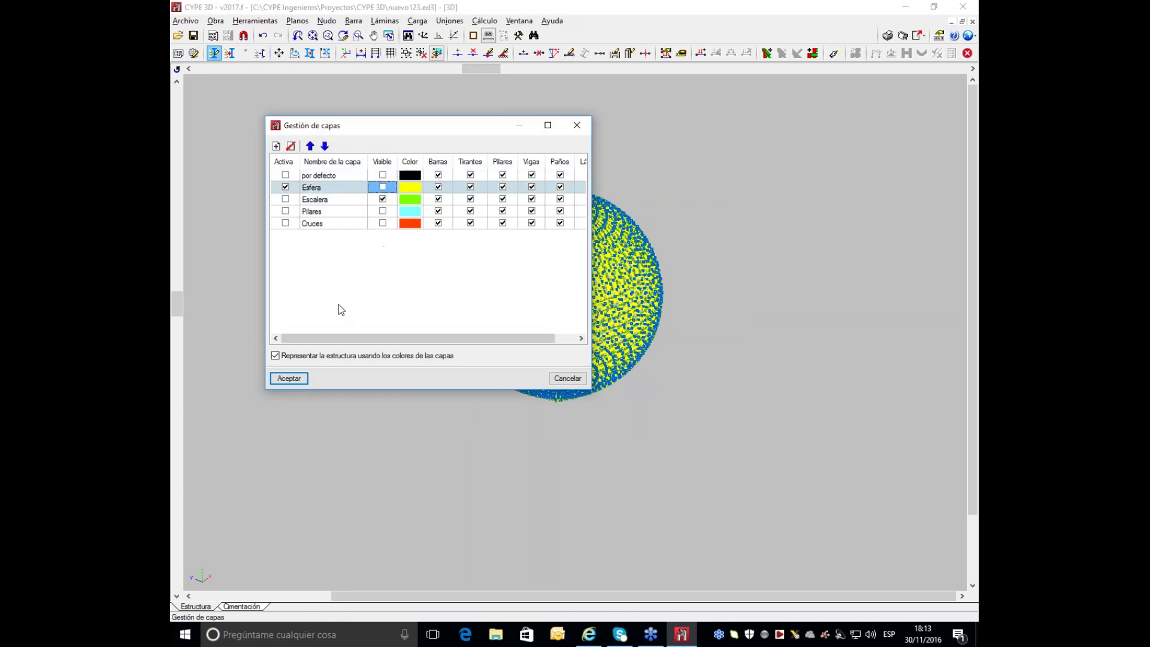
left_click(290, 377)
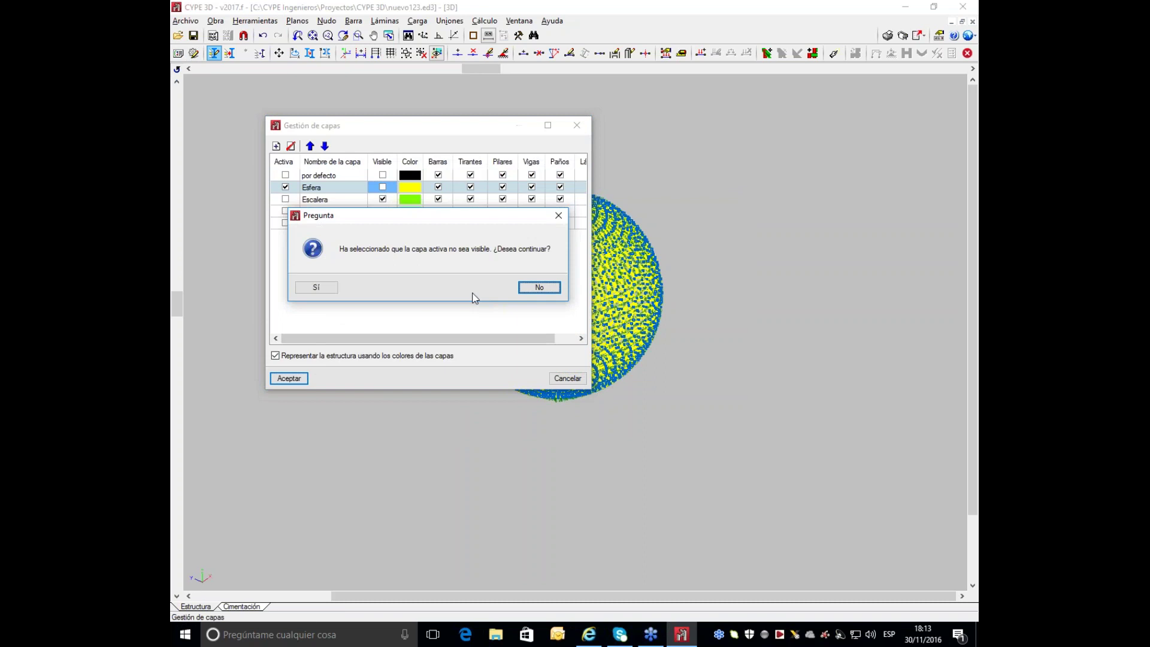
left_click(327, 292)
Step: Describe all the staircase bars as generic steel UPE 80 channels with a simple profile arrangement
left_click(327, 21)
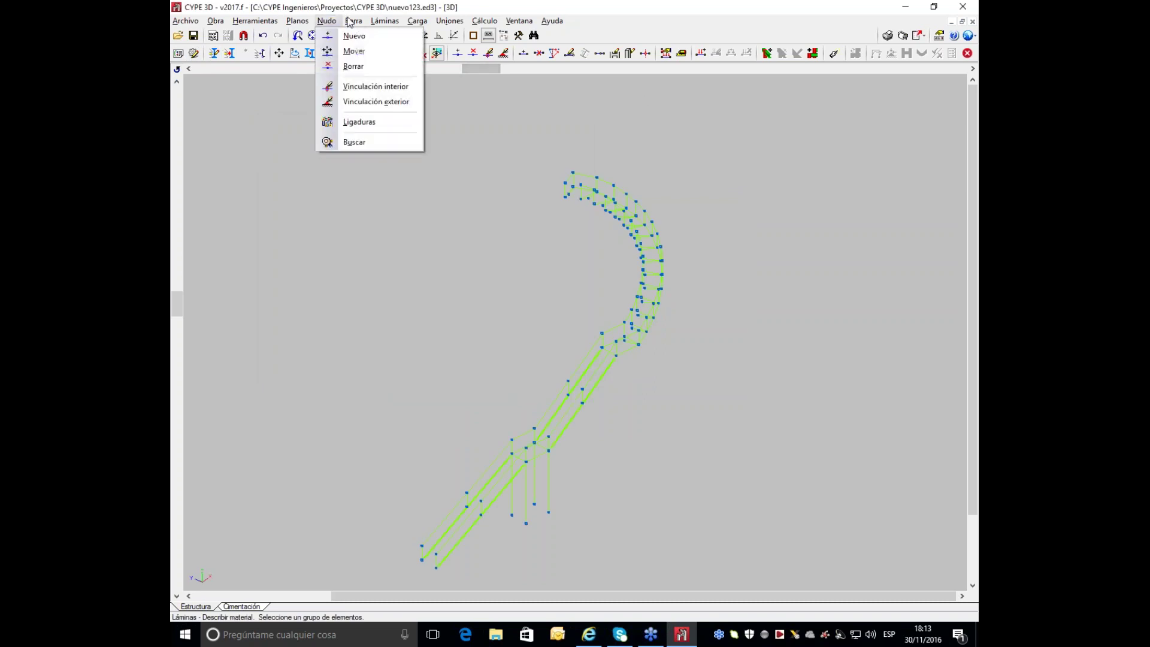
mouse_move(354, 26)
left_click(385, 116)
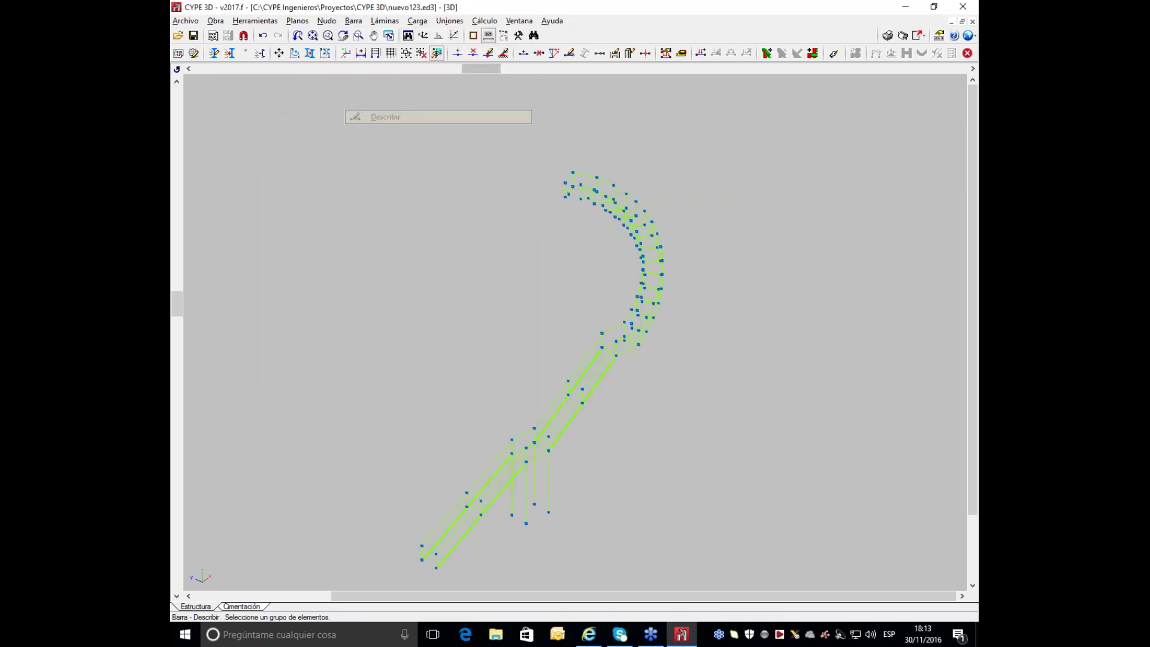
left_click_drag(791, 117, 379, 538)
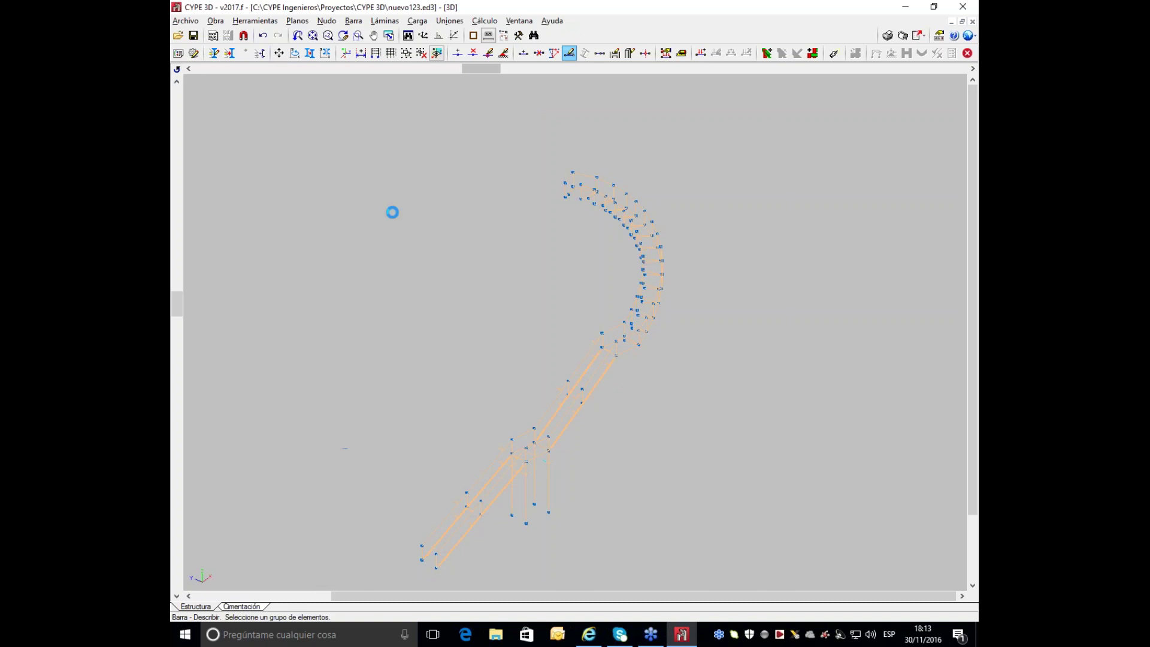
right_click(859, 106)
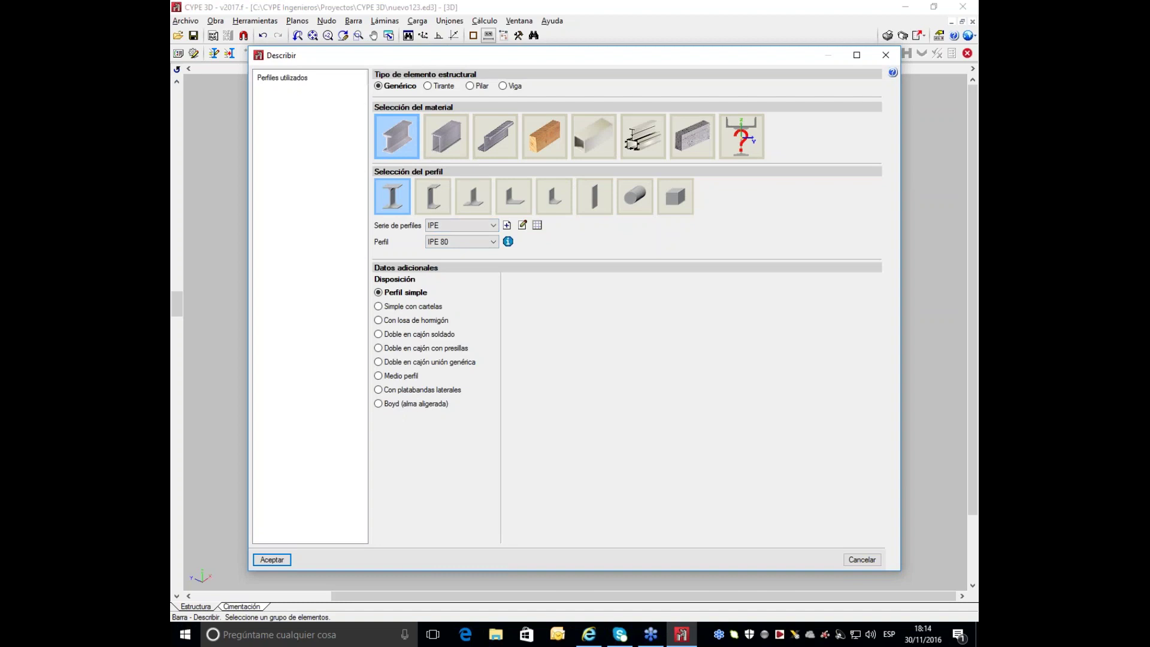
left_click(436, 202)
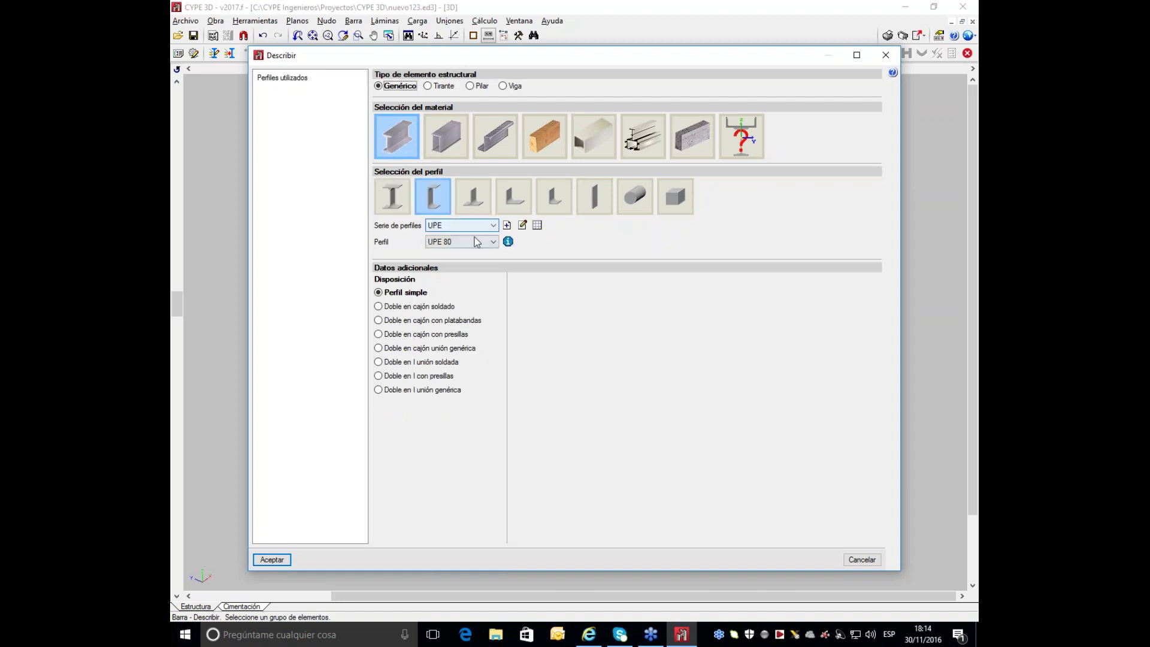
left_click(272, 559)
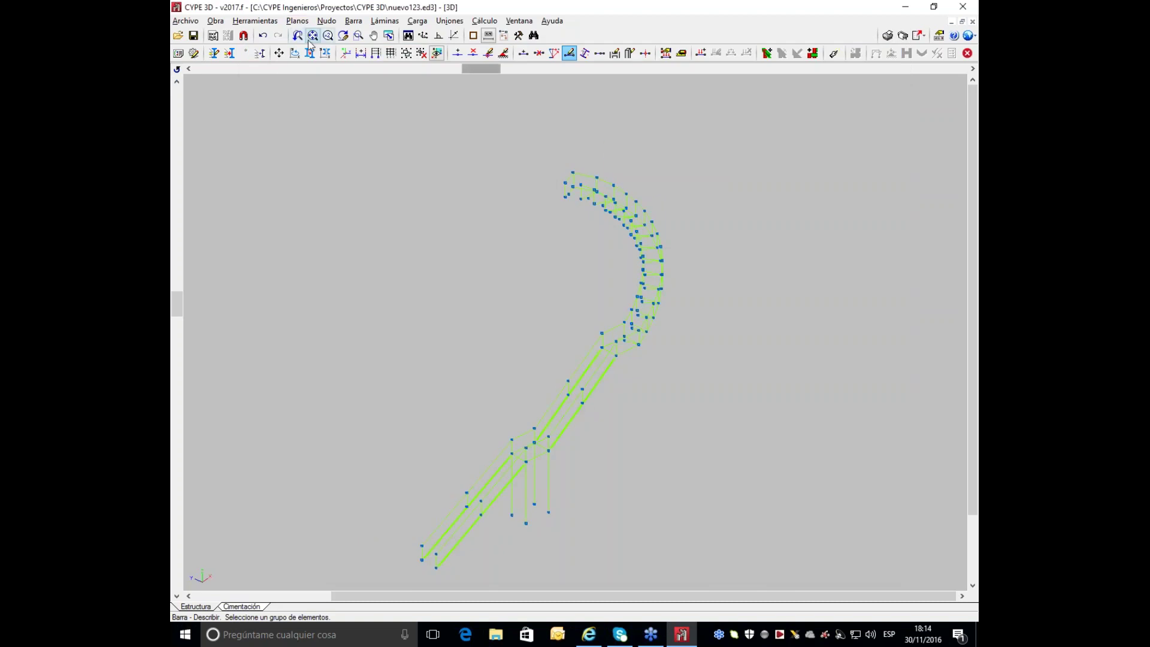
Step: Show the Pilares layer and hide the Escalera layer, accepting that the active layer is hidden
left_click(213, 53)
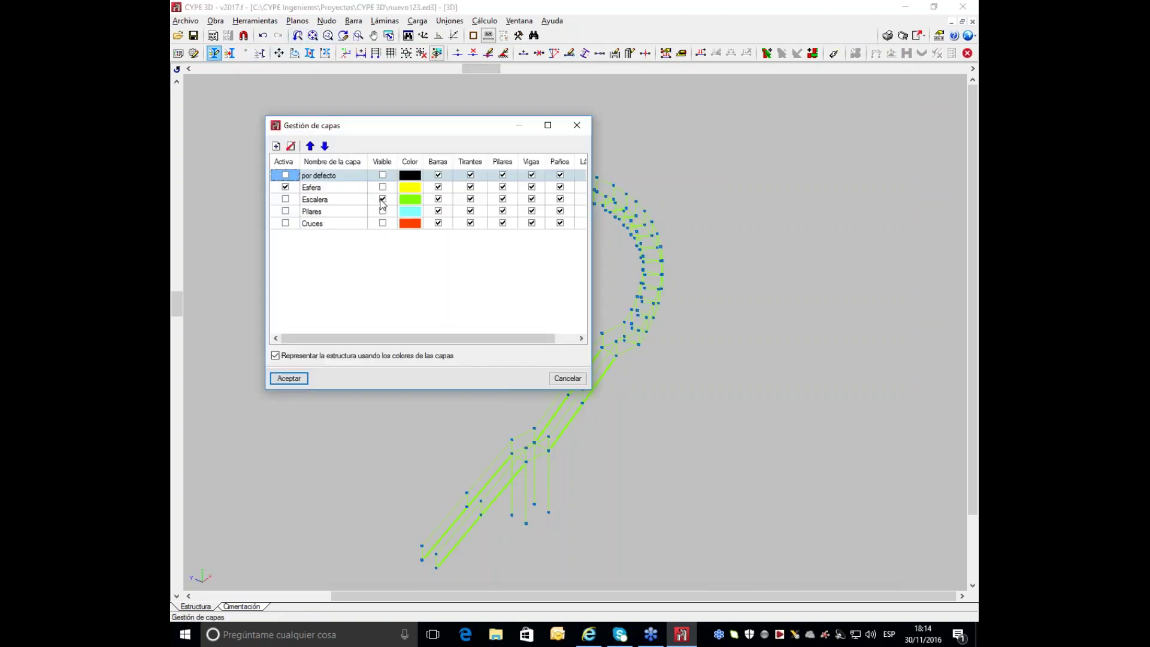
left_click(383, 211)
left_click(383, 199)
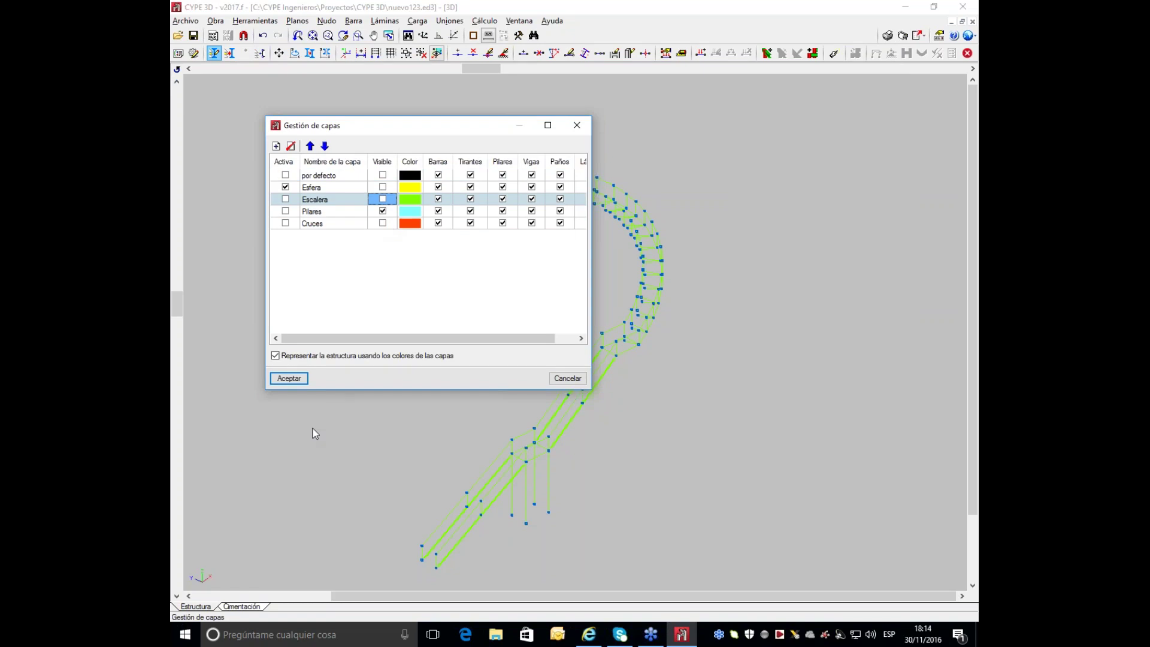
left_click(291, 378)
left_click(316, 287)
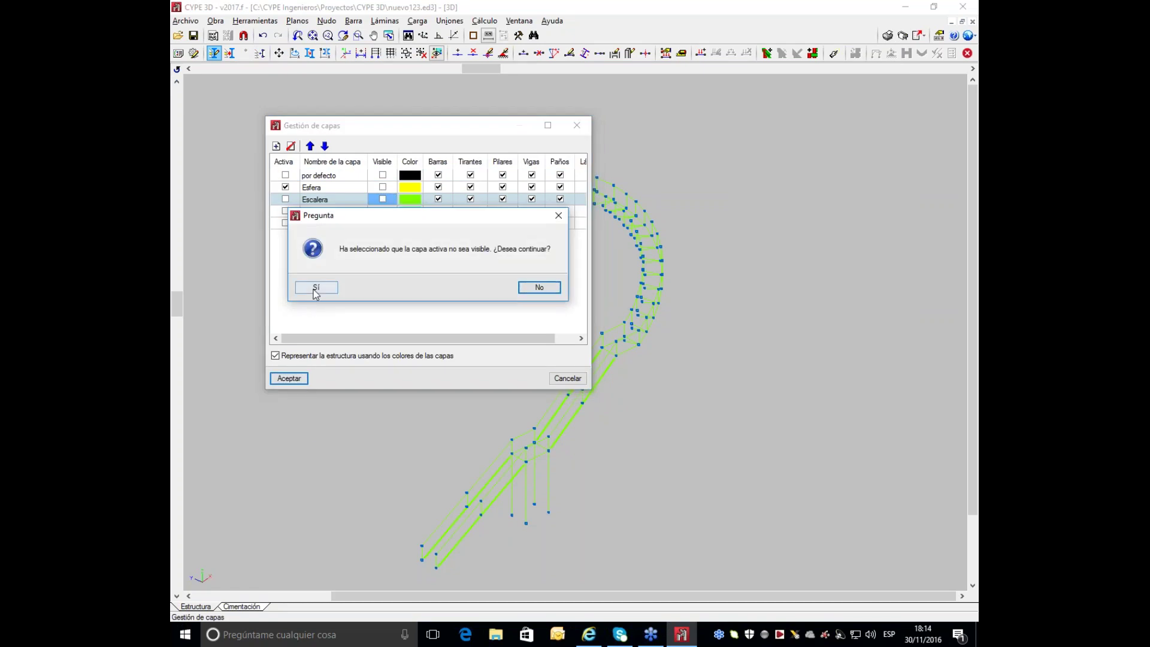
Step: Describe all the pillar bars as generic with a hollow circular tube section, dismissing the missing-reference notice
left_click(354, 22)
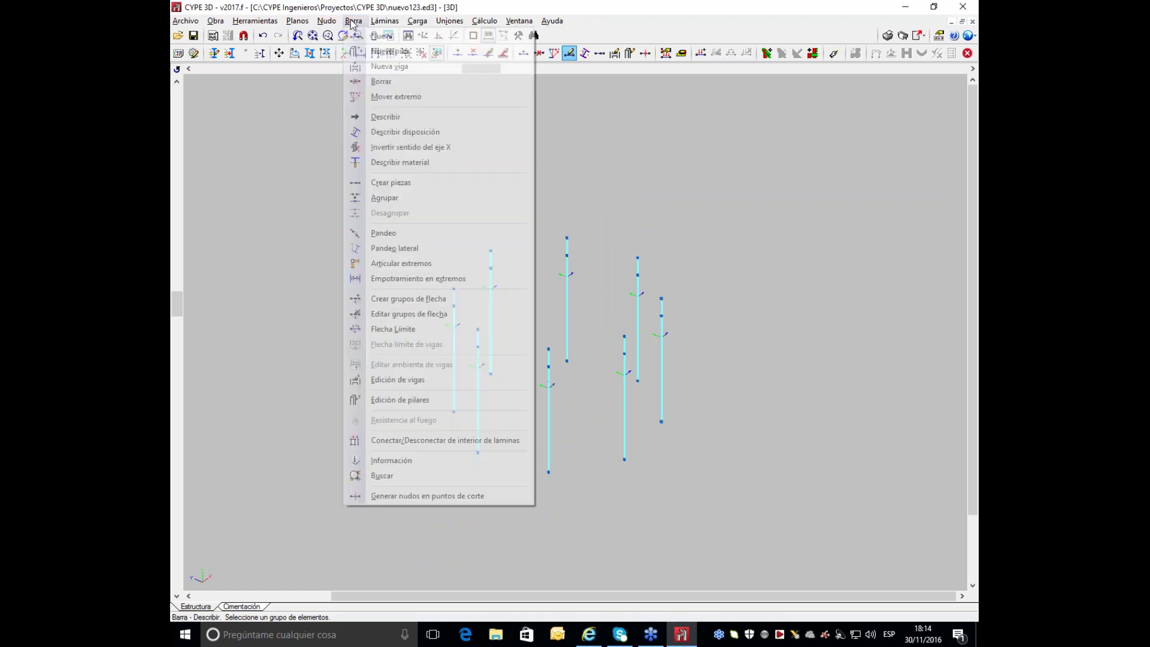
left_click(385, 116)
left_click(808, 151)
left_click(424, 441)
right_click(458, 348)
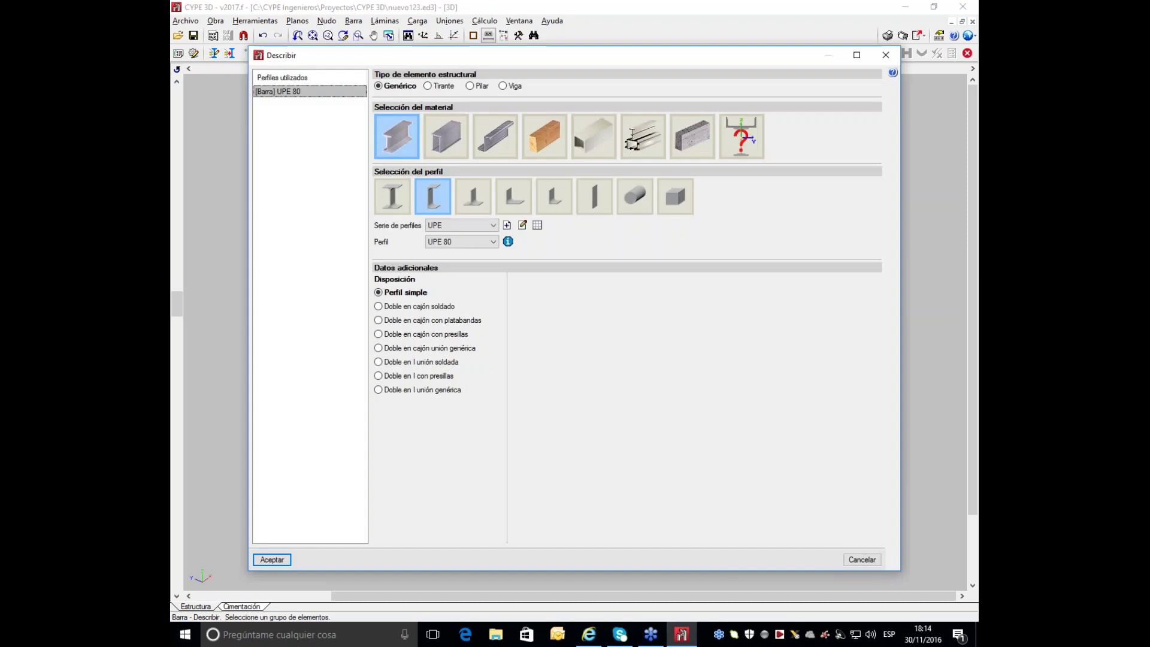
left_click(454, 144)
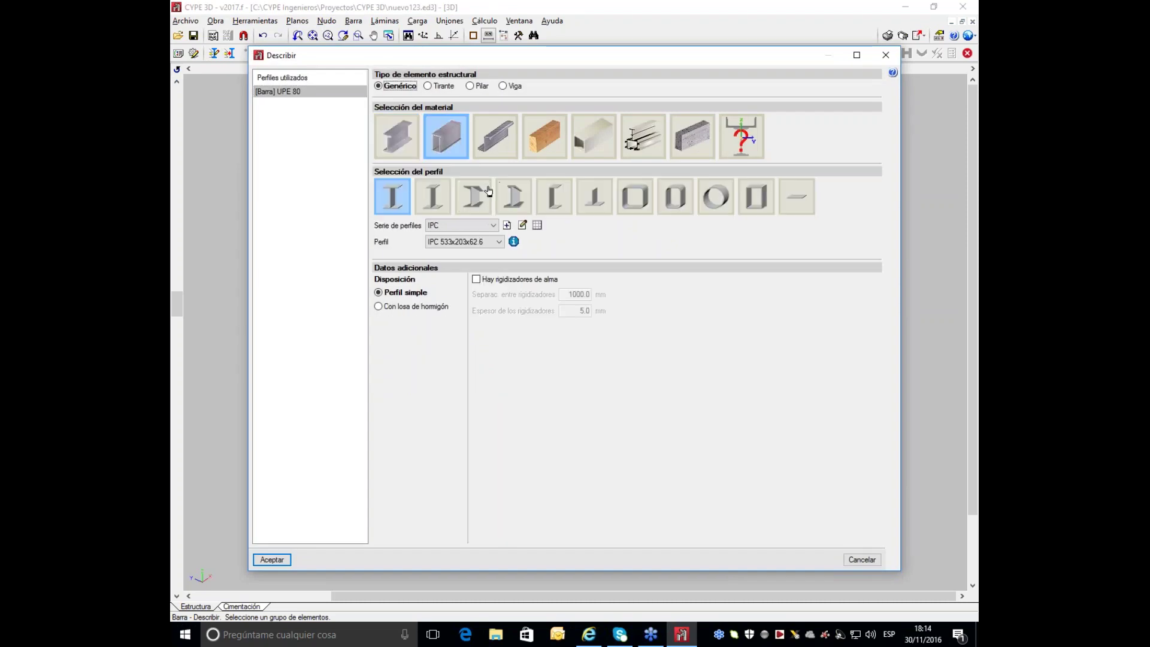
left_click(715, 196)
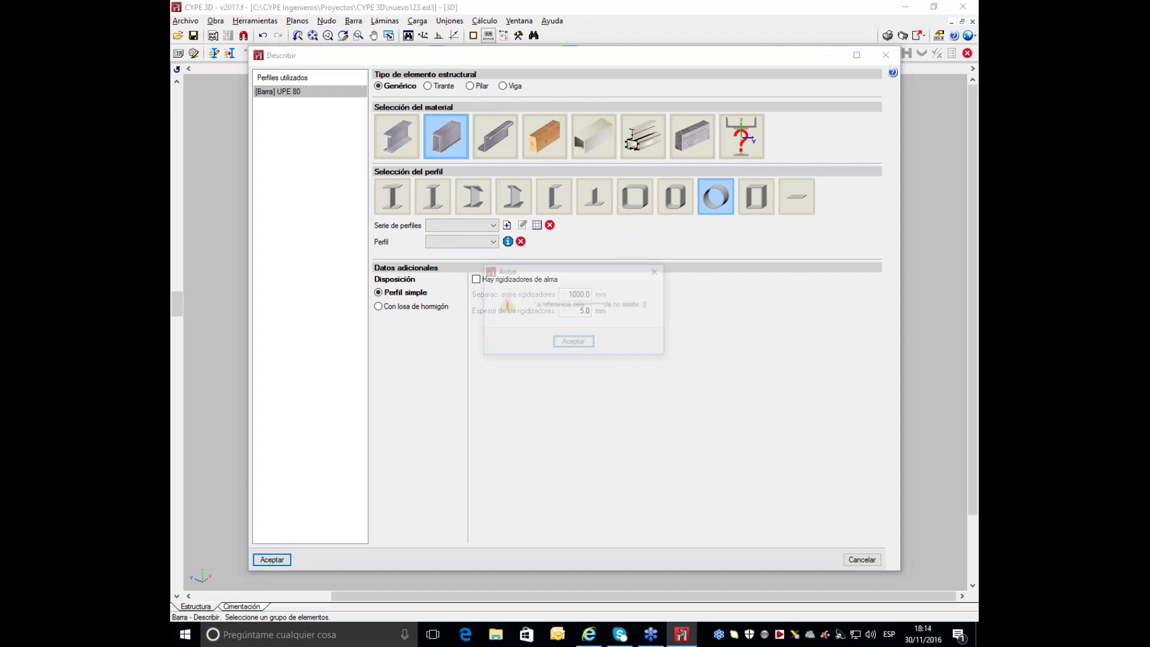
left_click(657, 271)
Step: Import Acindar's predefined Tubo Circular Pesado profile series for the circular tube section
left_click(536, 225)
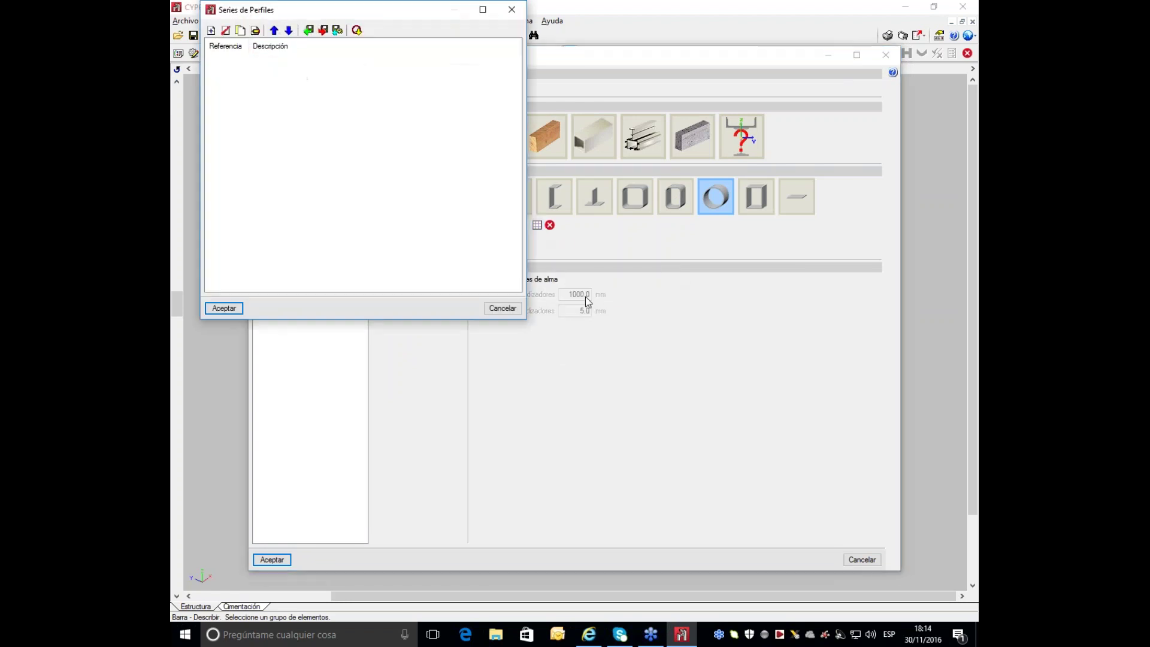
left_click(357, 30)
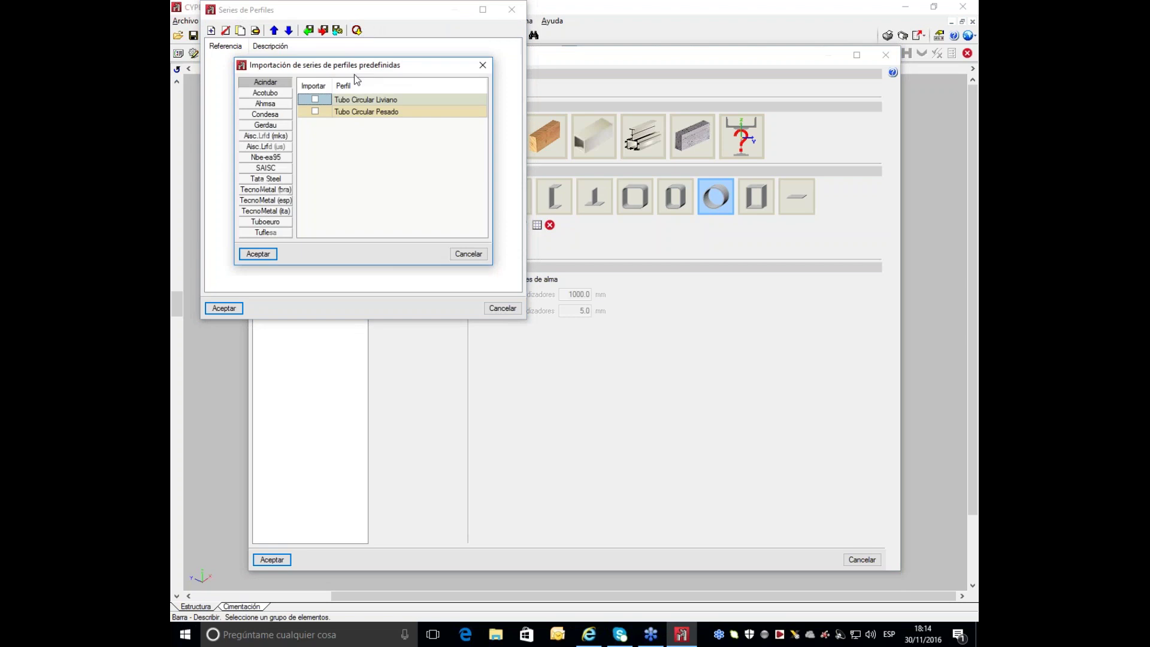
left_click(315, 112)
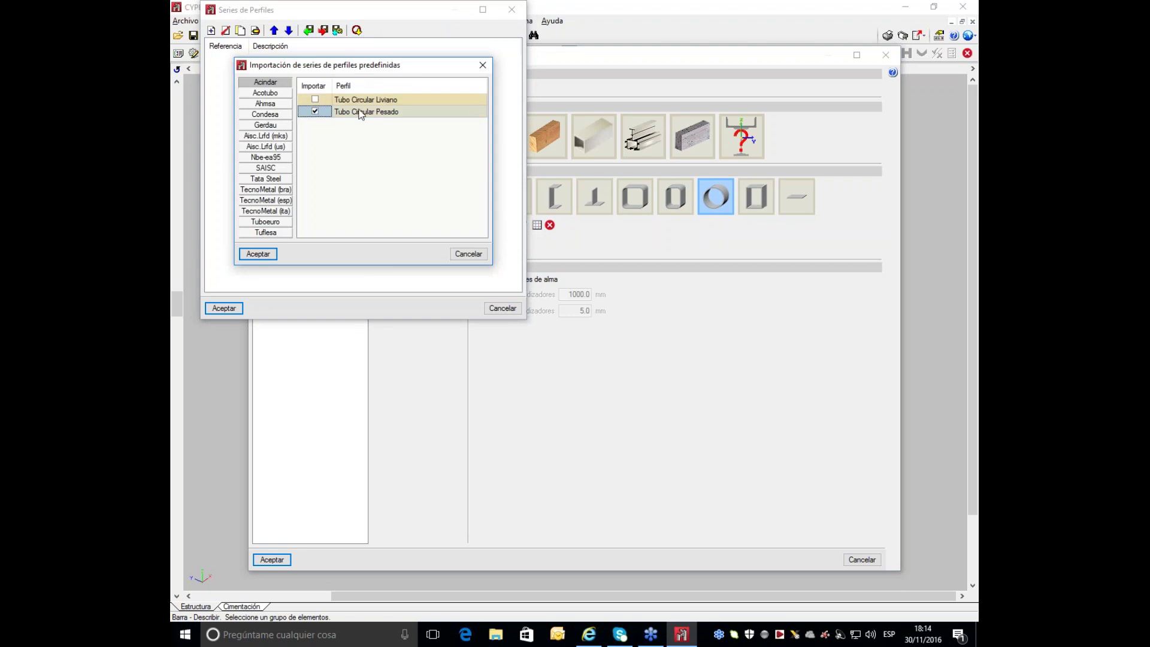
left_click(274, 256)
left_click(227, 308)
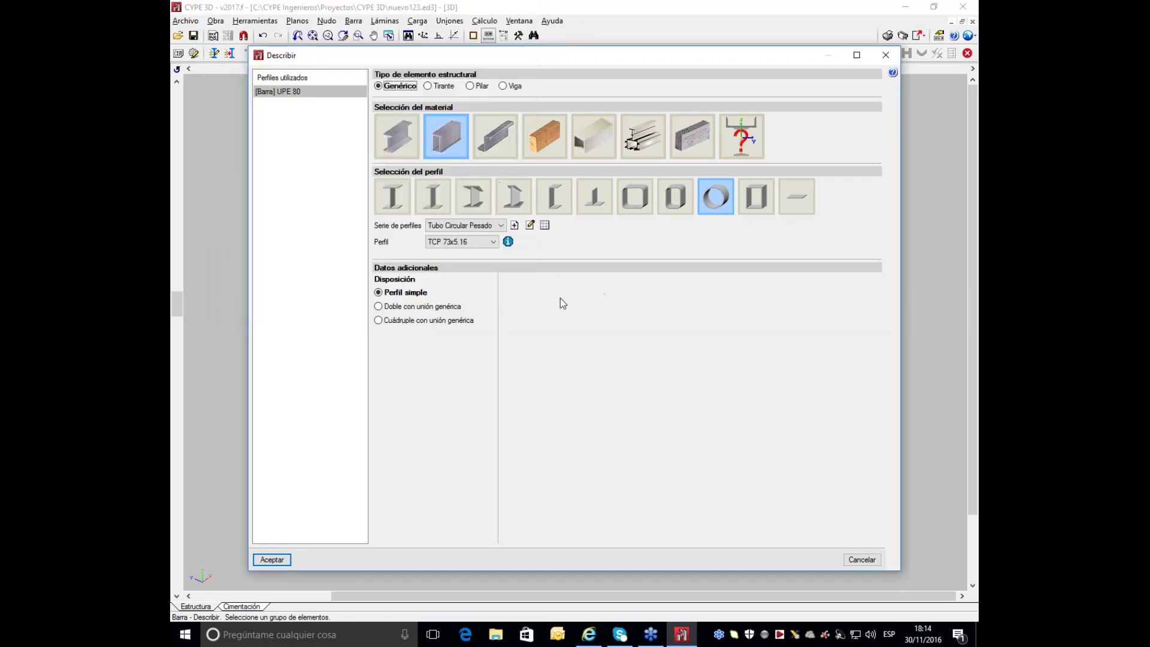
Step: Choose the TCP 168x6.35 profile and examine its section properties
left_click(493, 241)
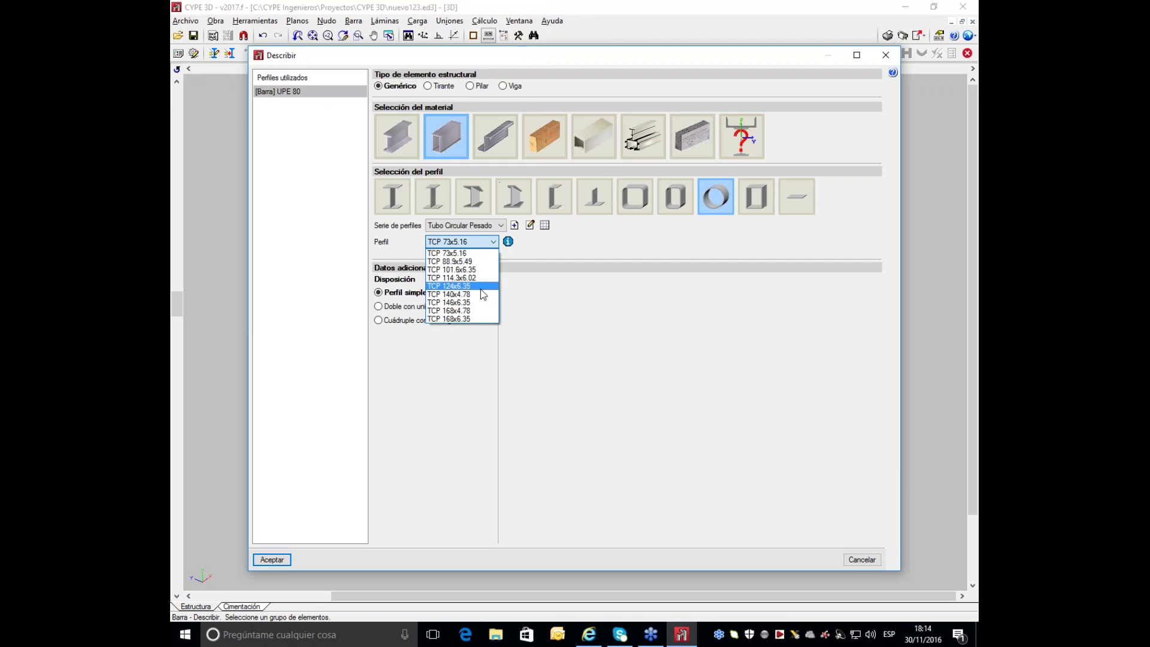
left_click(474, 320)
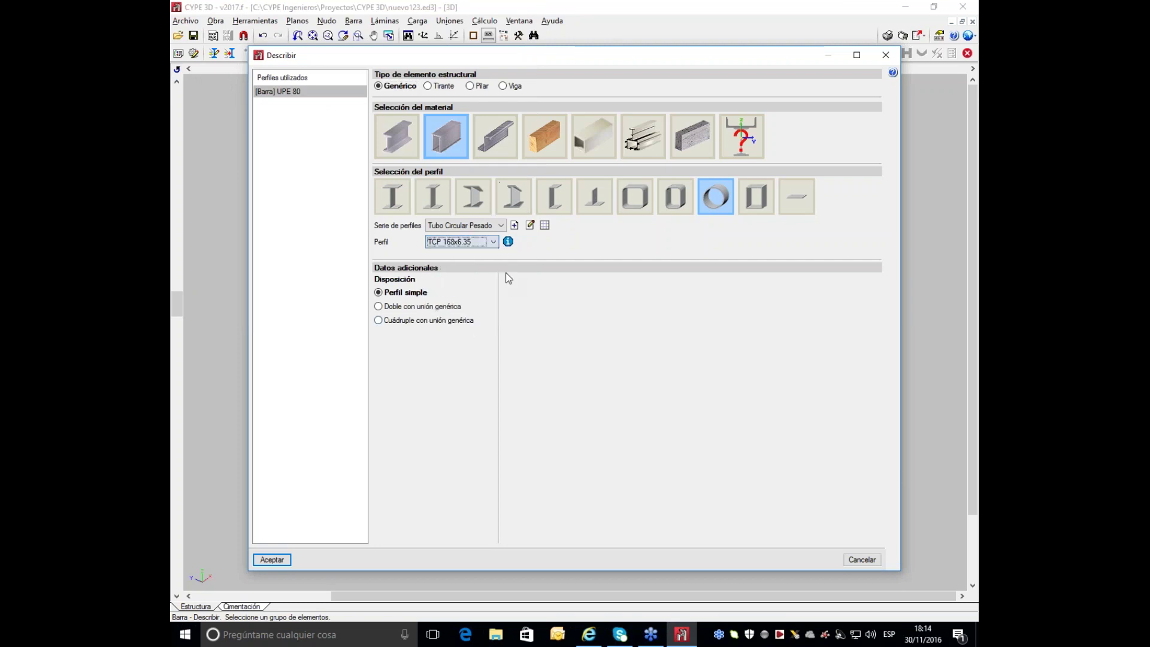
left_click(508, 242)
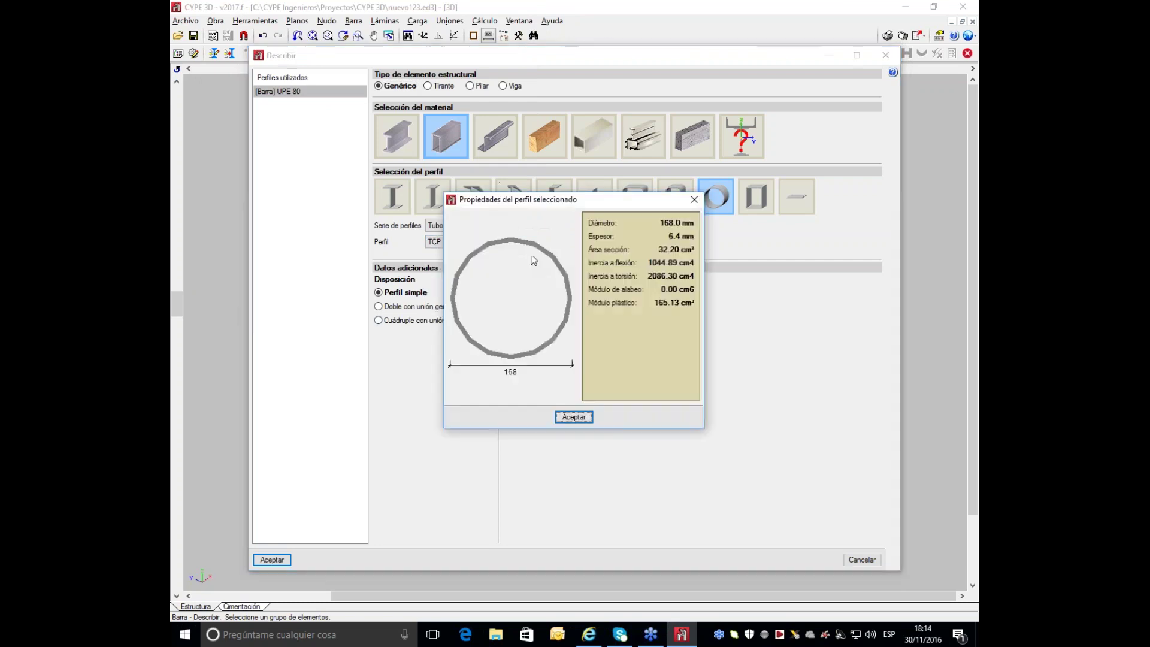
left_click(693, 193)
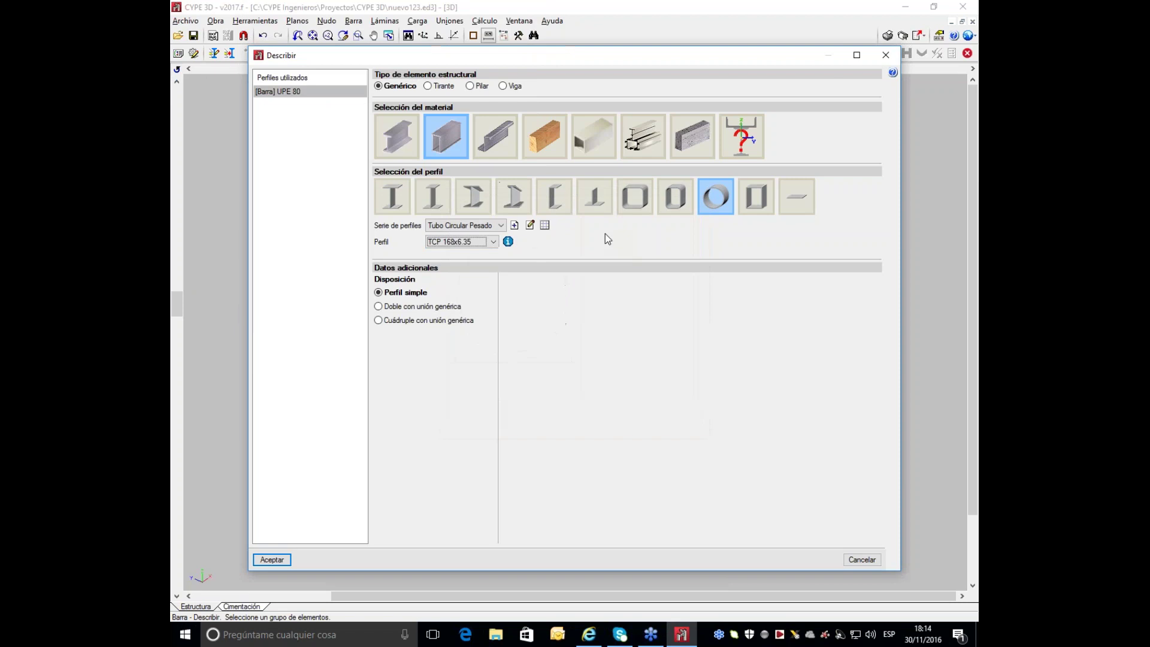
Step: Copy the TCP 168x6.35 profile within the Tubo Circular Pesado series
left_click(530, 226)
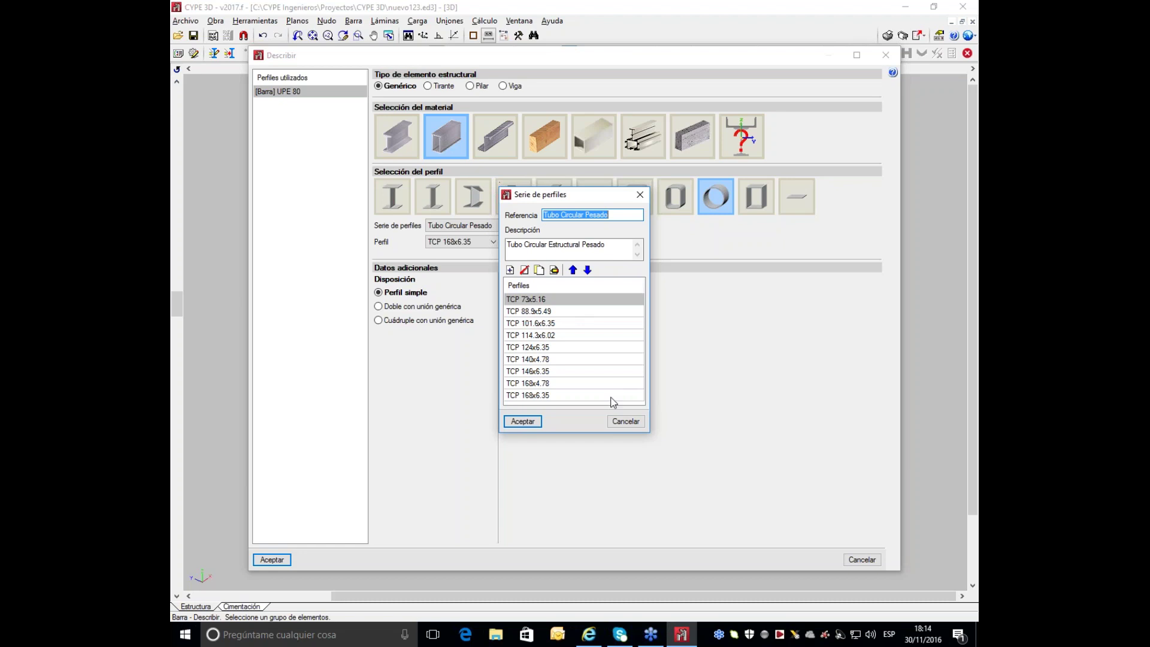
left_click(578, 396)
left_click(539, 271)
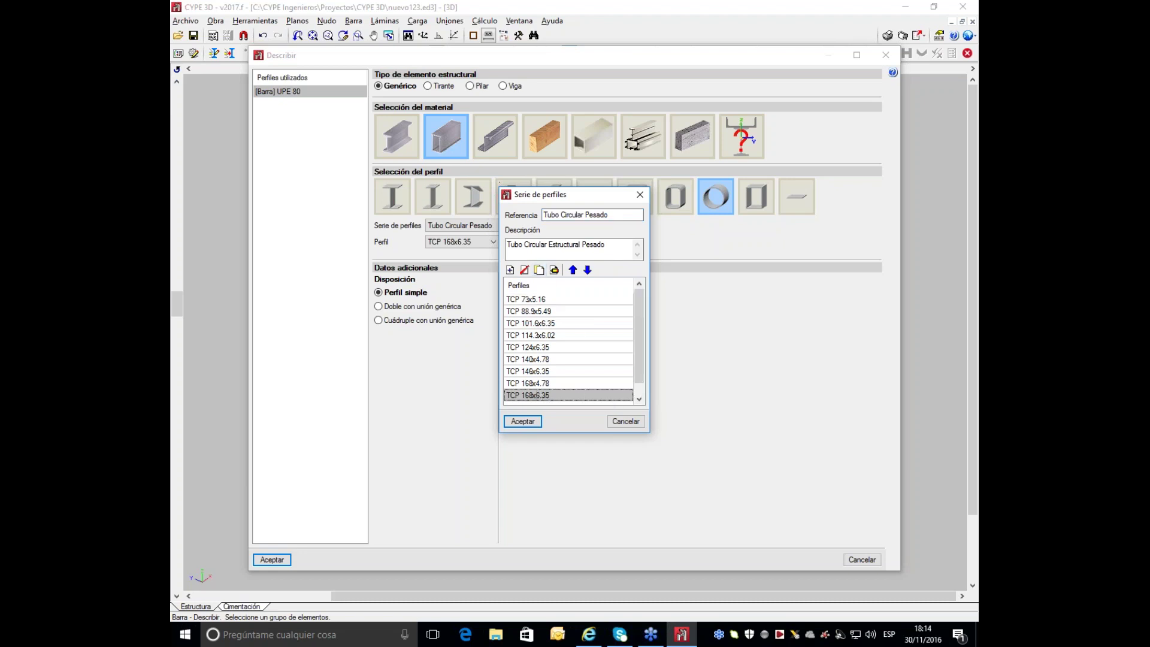
Step: Redefine the selected tube profile as TCP 350x12 with a 350 mm diameter and 12 mm thickness, and save the series
left_click(554, 270)
left_click(651, 232)
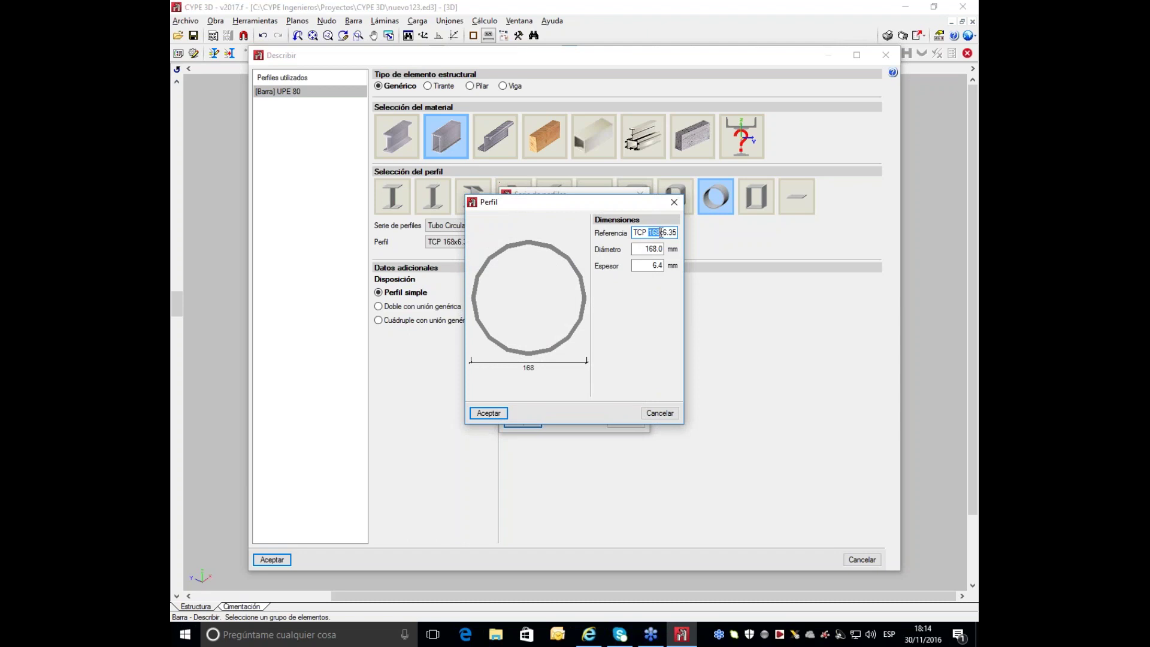
type("350")
key("Tab")
left_click_drag(663, 233, 712, 225)
left_click(647, 265)
left_click(647, 249)
key("Tab")
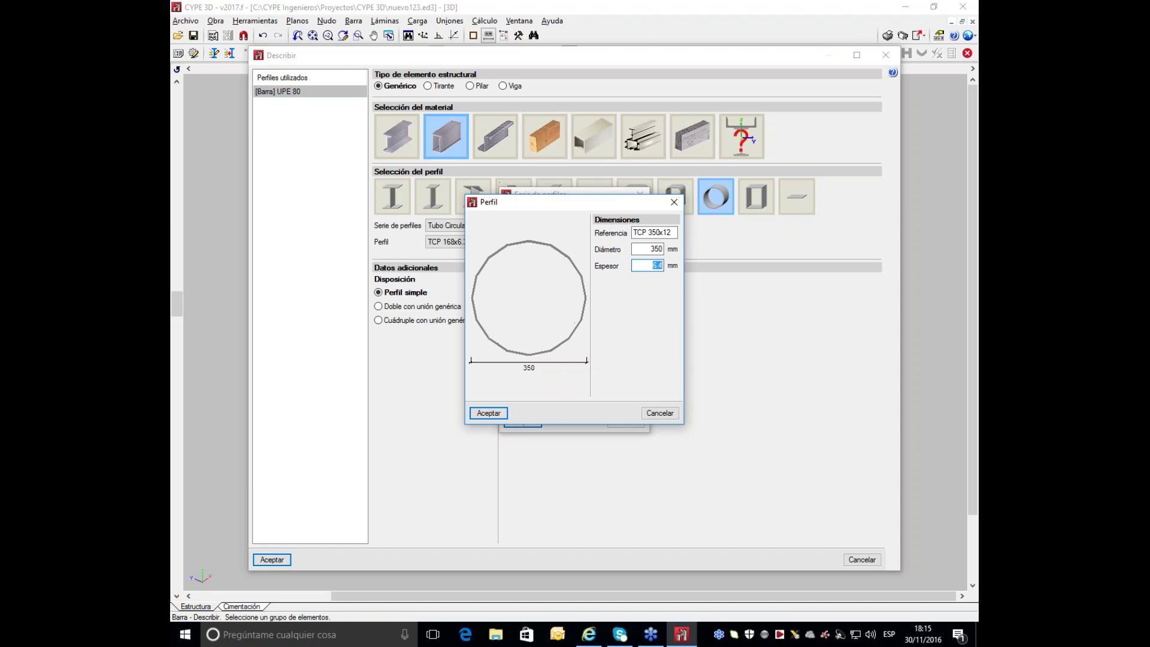
key("Tab")
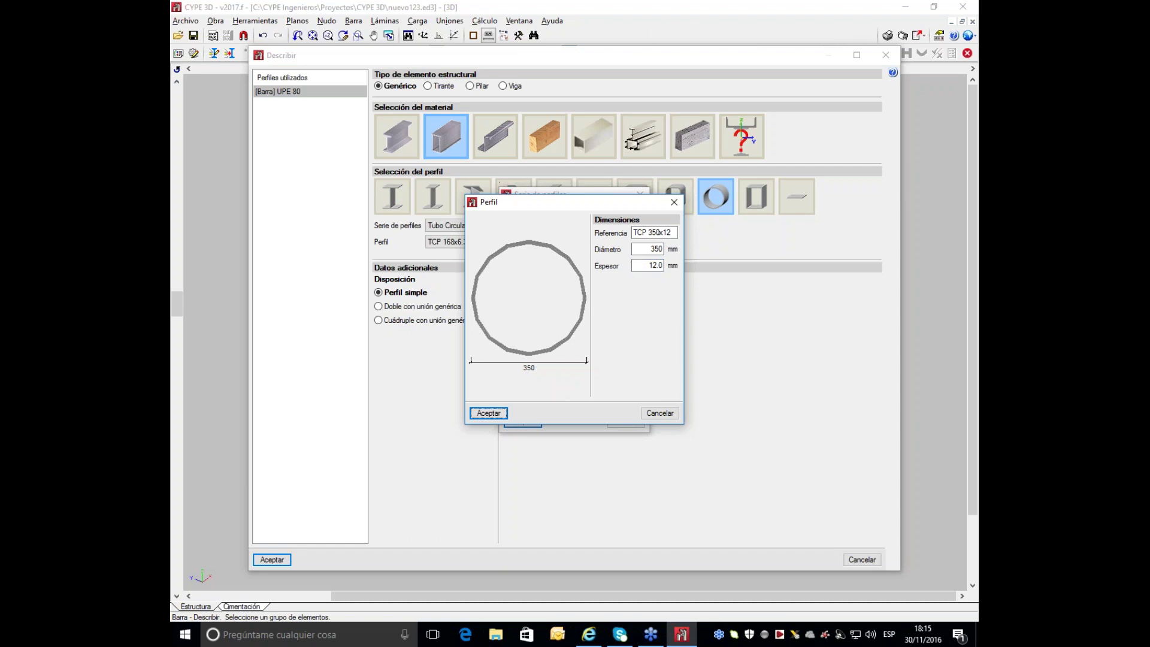
left_click(488, 412)
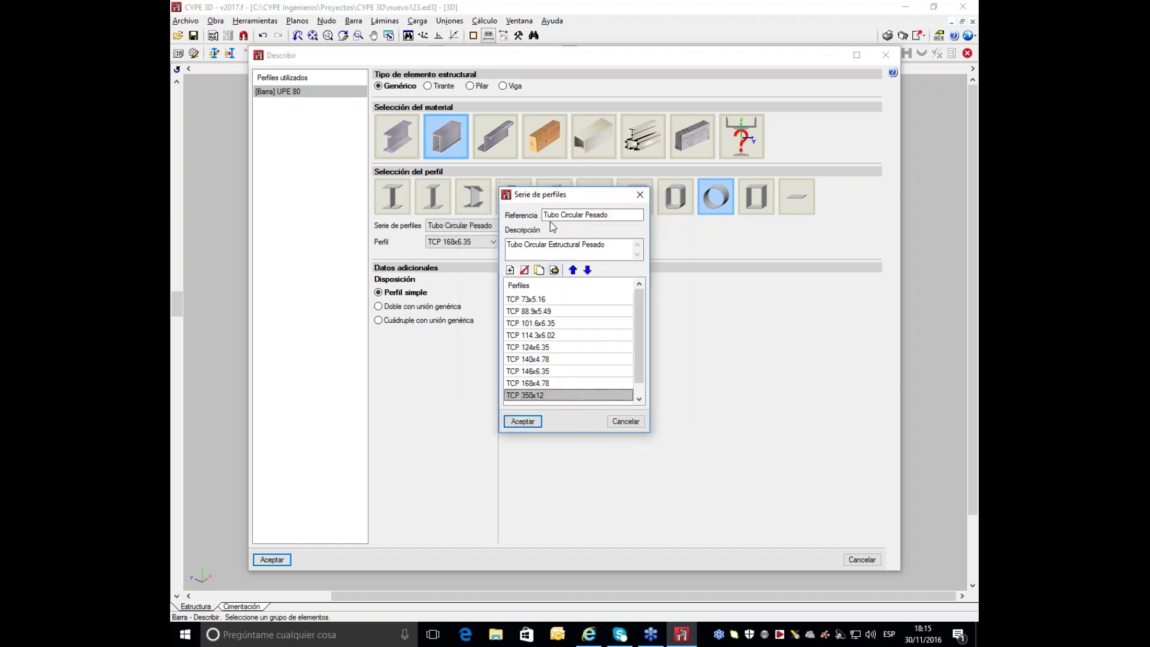
left_click(522, 421)
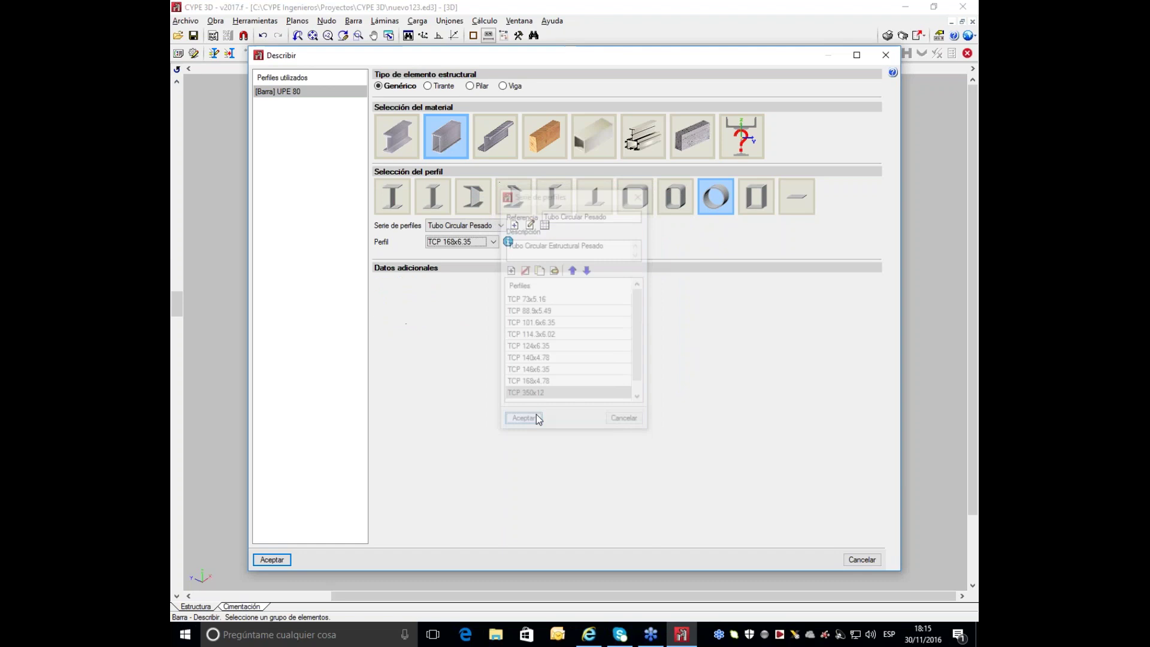
Step: Assign the TCP 350x12 tube in a simple profile arrangement to all the pillars
left_click(493, 242)
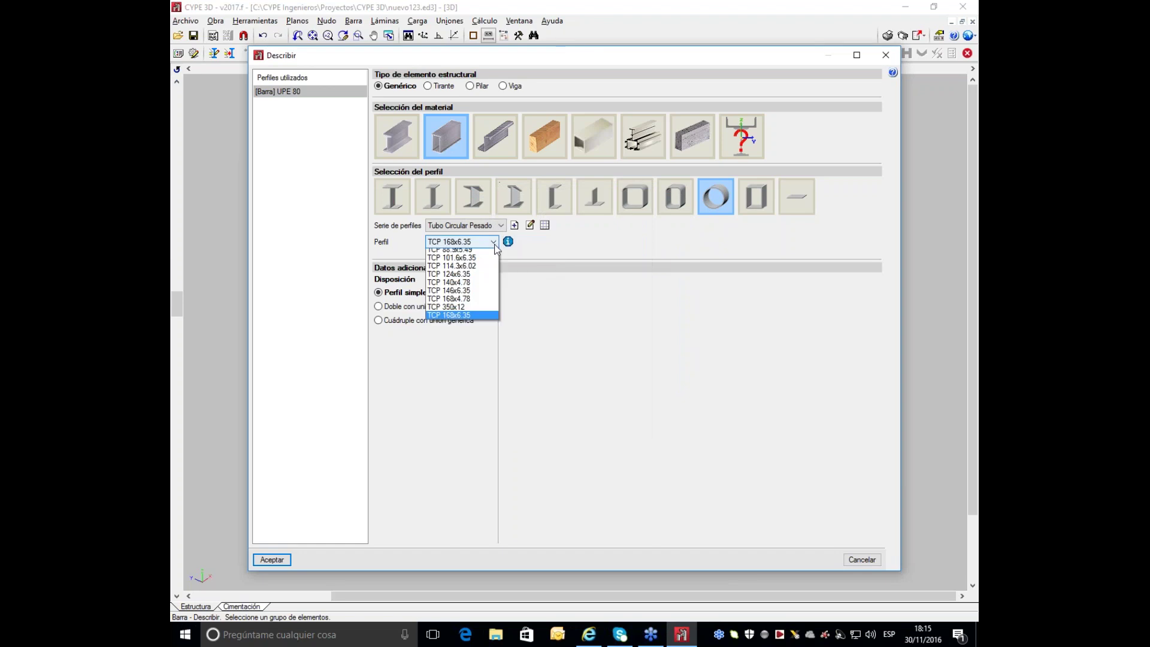
left_click(486, 324)
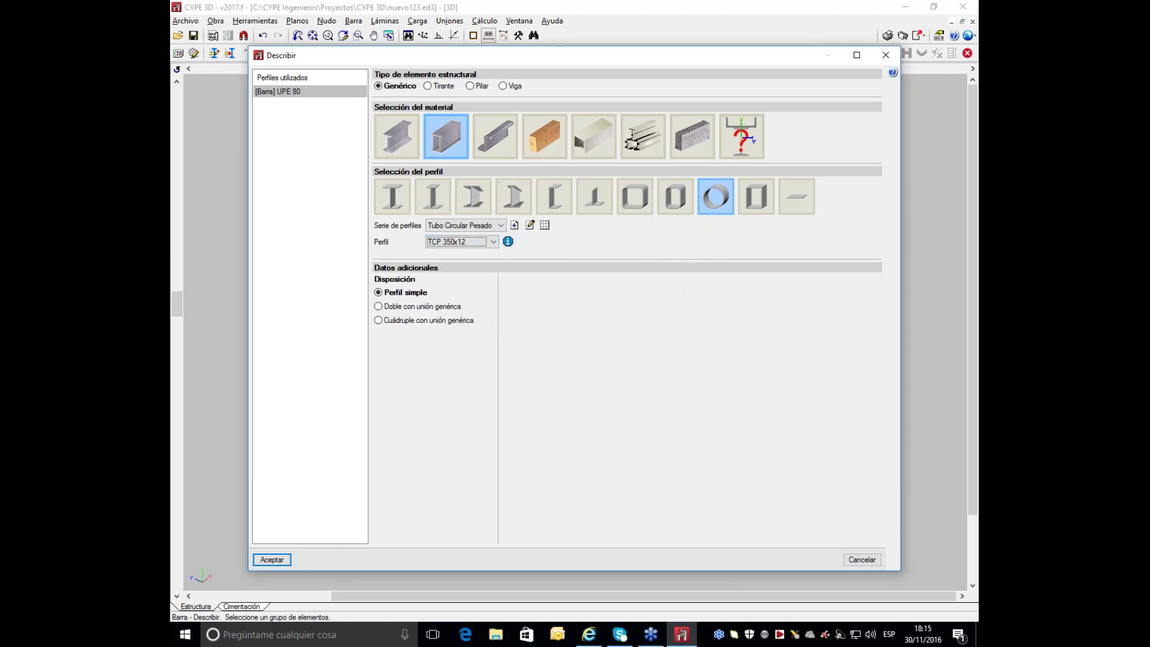
left_click(276, 560)
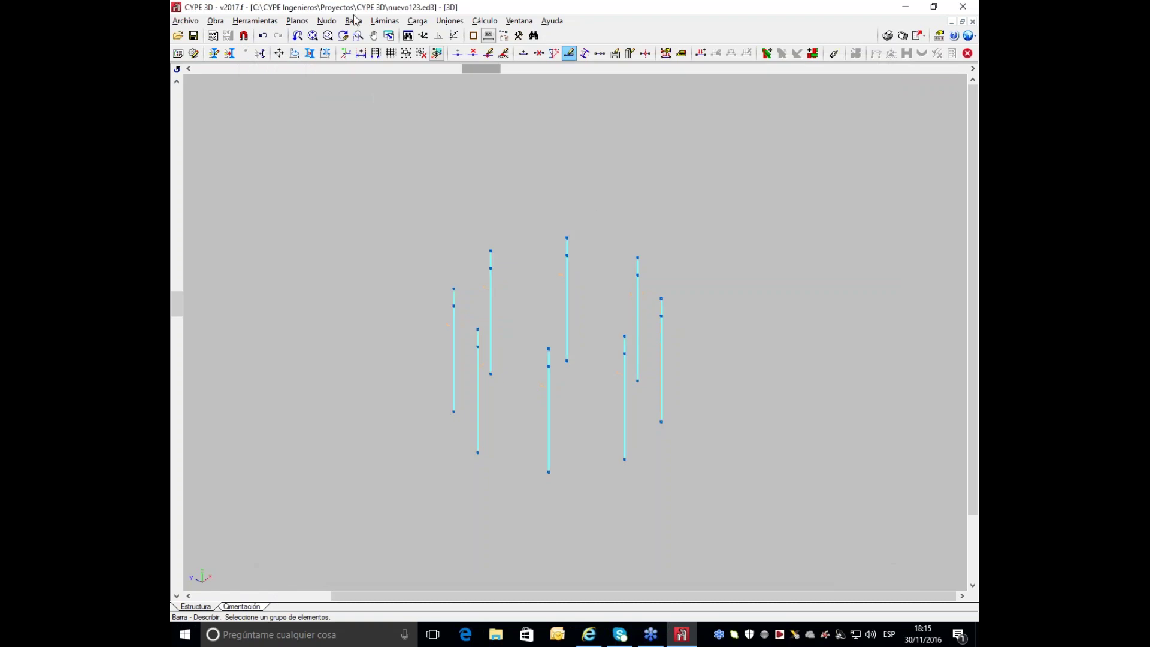
Step: Apply a fully fixed external support to all the pillars' base nodes
left_click_drag(177, 304, 176, 318)
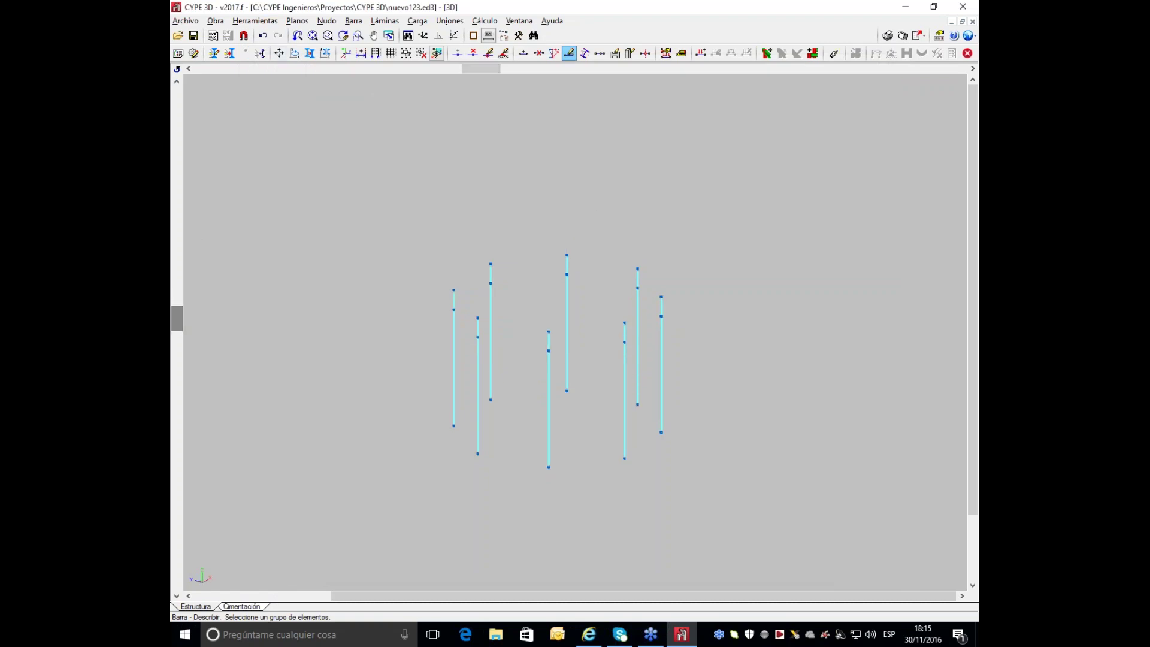
left_click(326, 20)
left_click(344, 102)
left_click(403, 366)
left_click(789, 492)
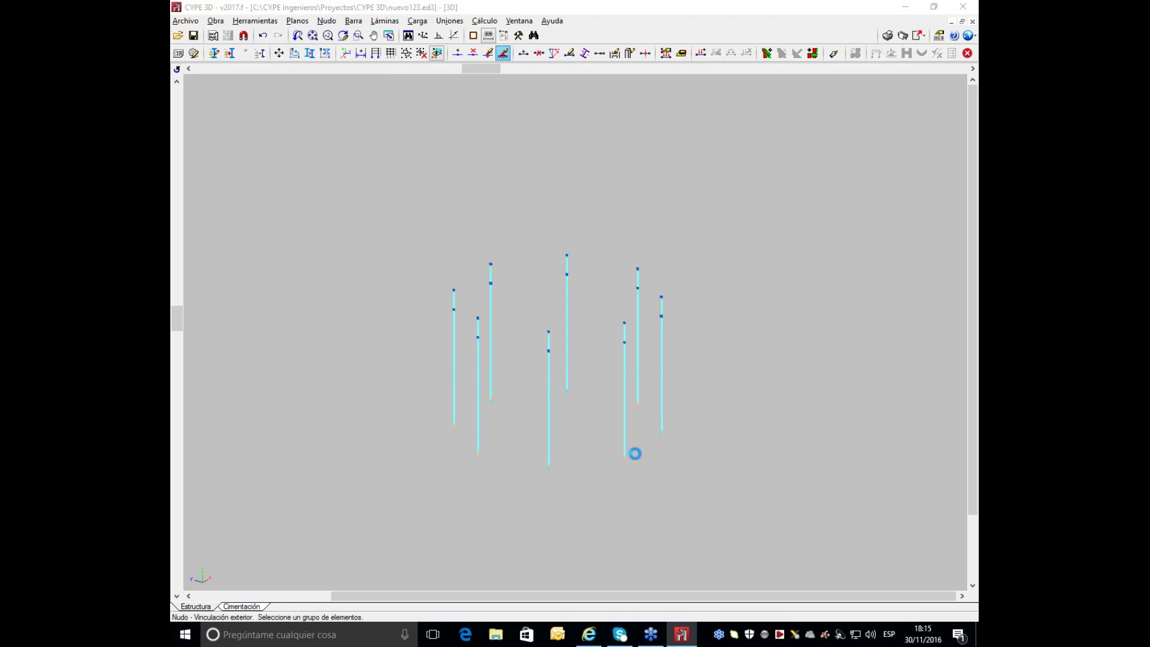
left_click(465, 233)
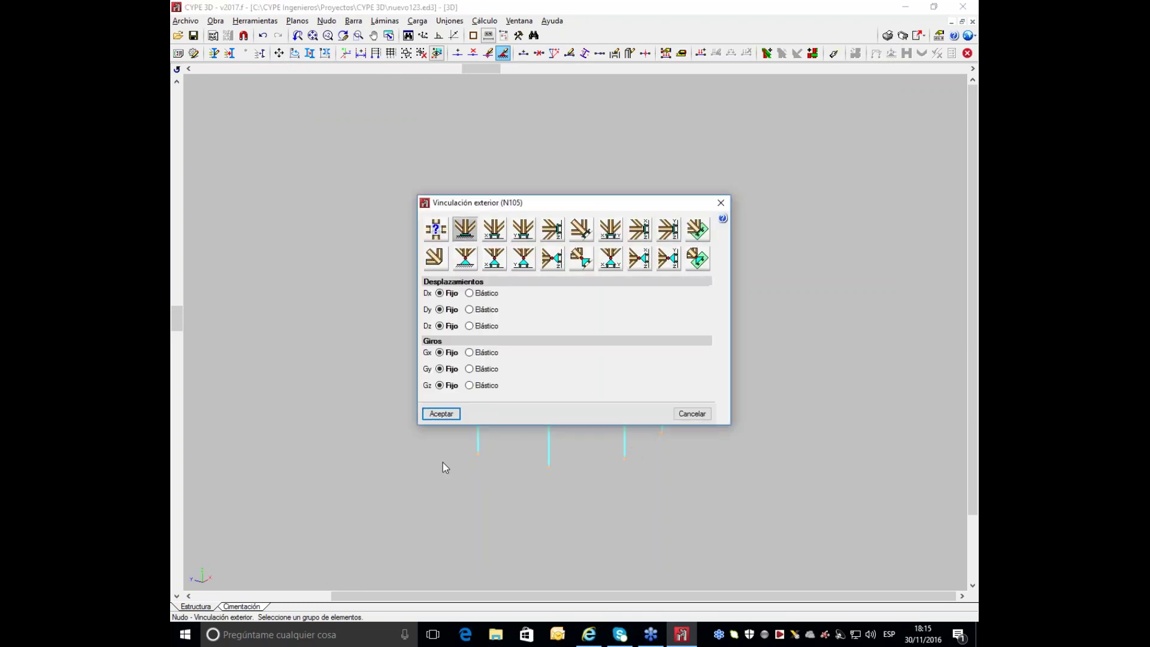
left_click(441, 413)
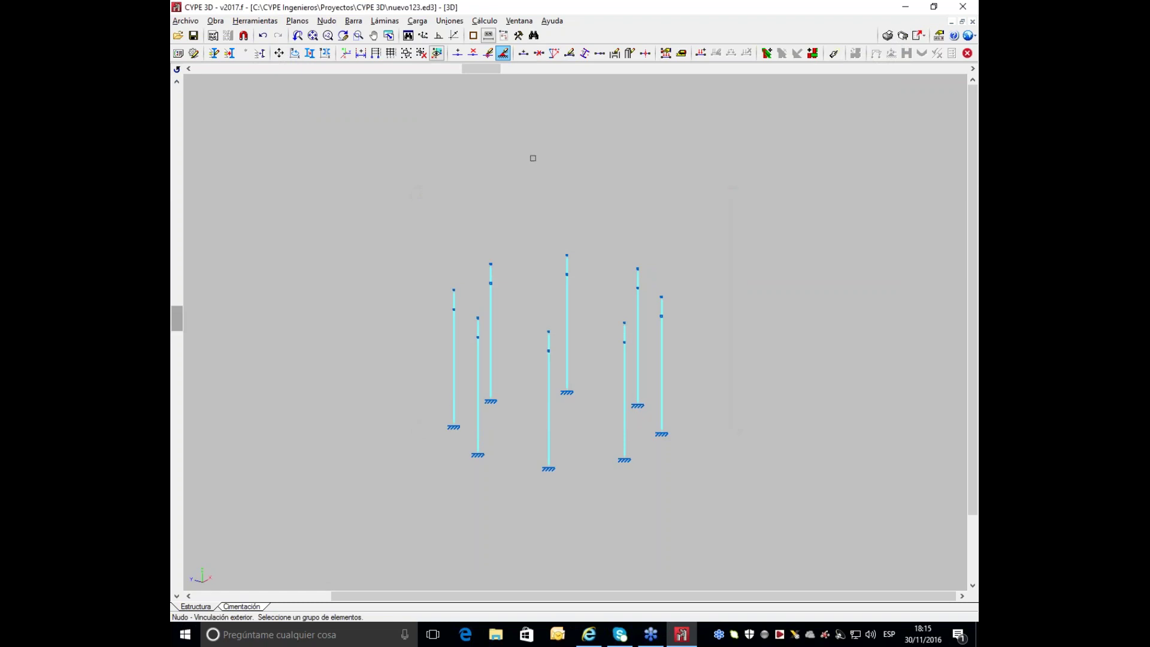
Step: Show the Cruces layer and hide the Pilares layer, accepting that the active layer is hidden
left_click(214, 54)
left_click(382, 211)
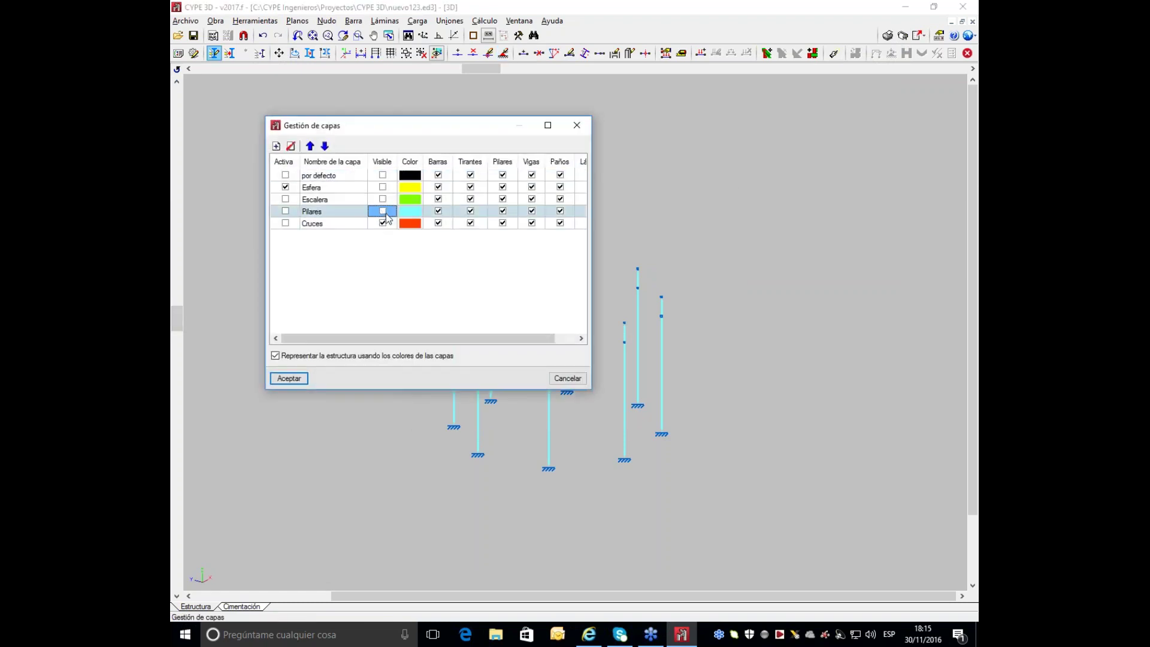
left_click(302, 378)
left_click(321, 286)
left_click(353, 22)
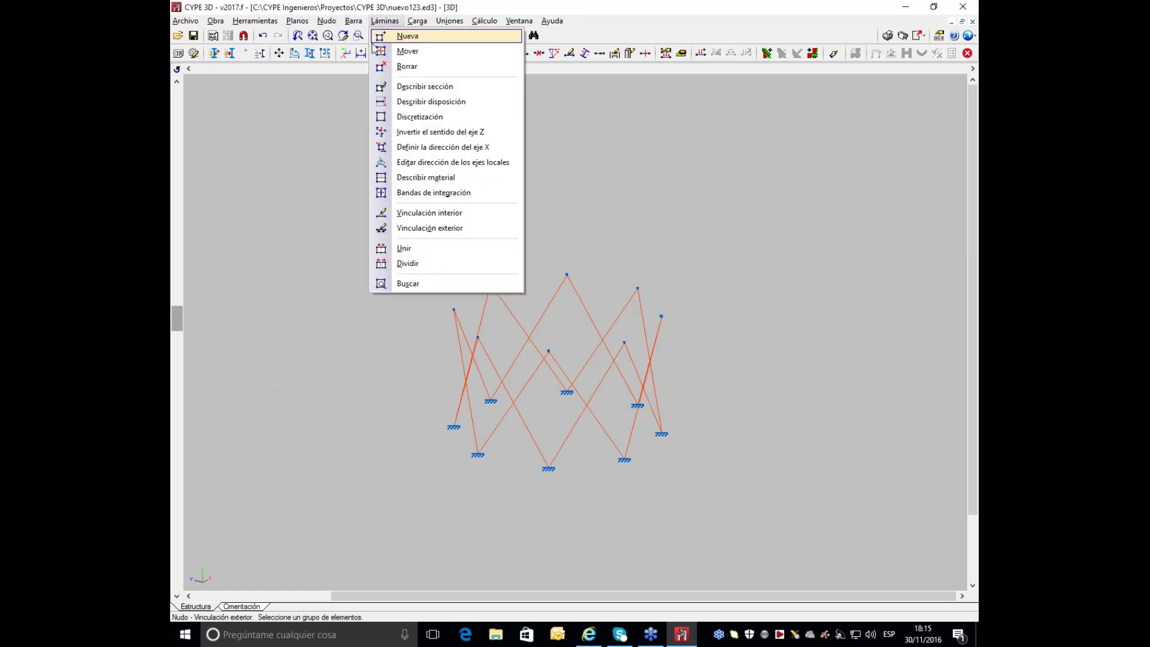
left_click(413, 84)
left_click_drag(834, 237, 329, 454)
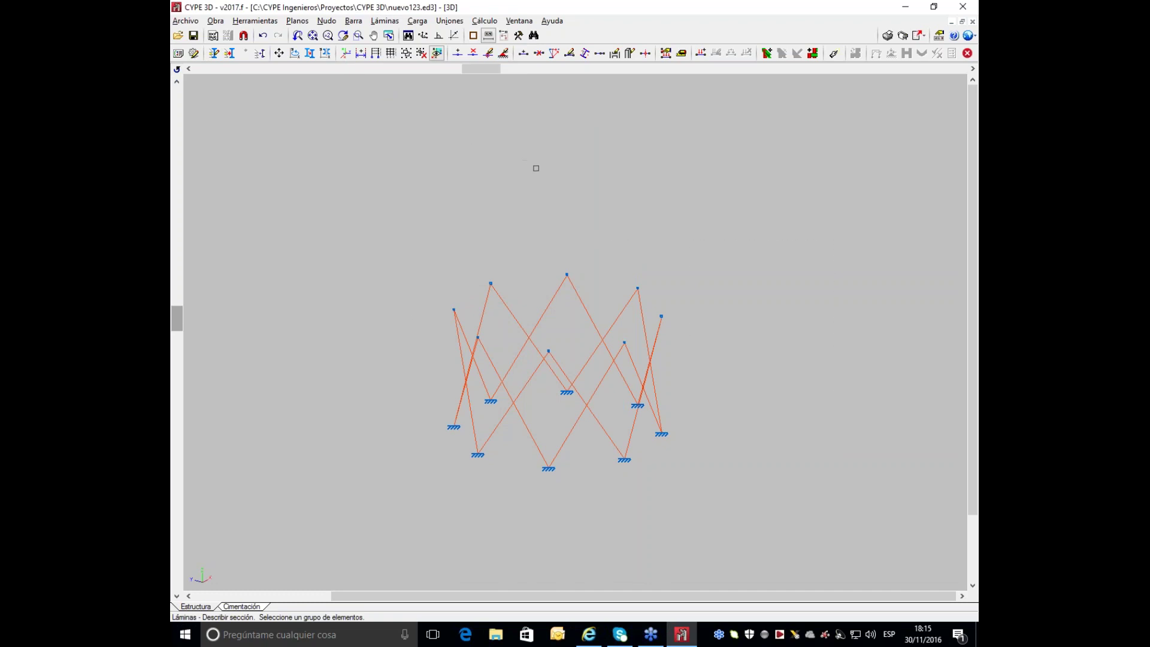
left_click_drag(687, 258, 407, 422)
Step: Start describing the section of all the cross braces and choose a rolled steel I-section profile
left_click(326, 21)
mouse_move(353, 20)
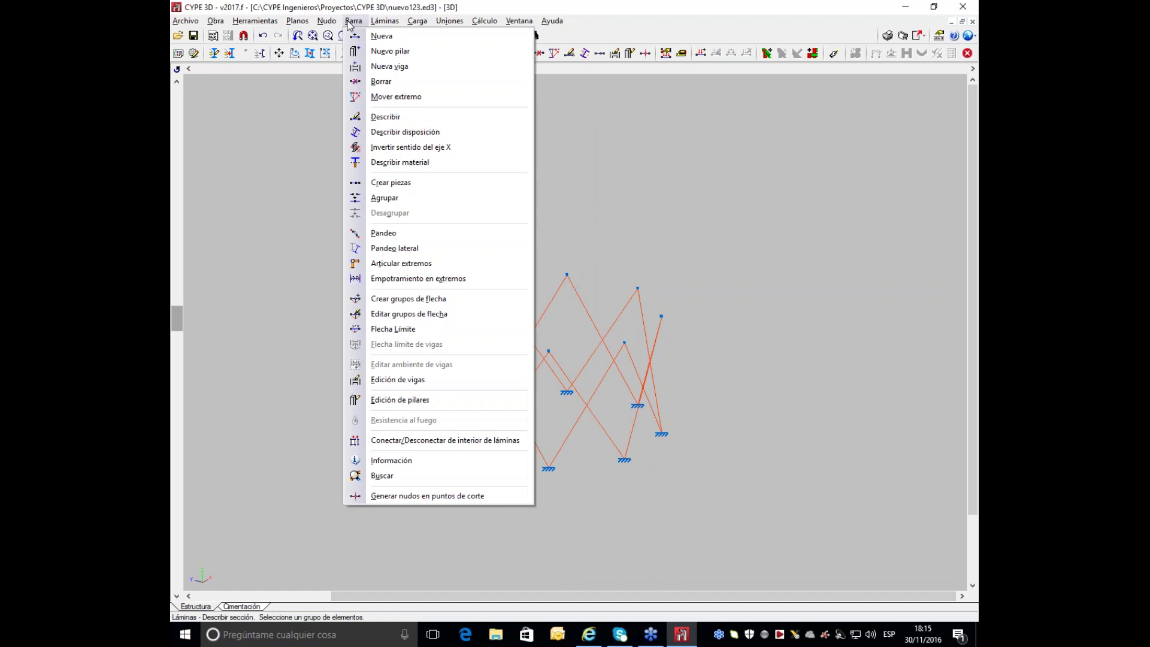
left_click(385, 116)
left_click_drag(405, 189, 755, 498)
right_click(611, 201)
left_click(397, 137)
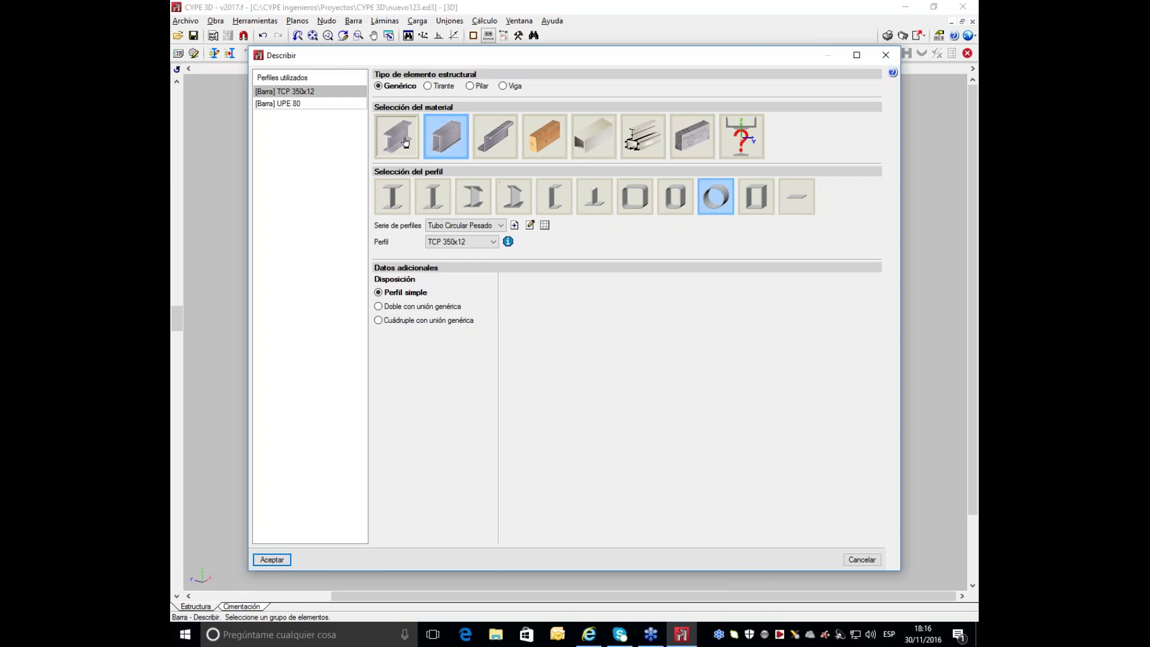
left_click(493, 226)
left_click(494, 237)
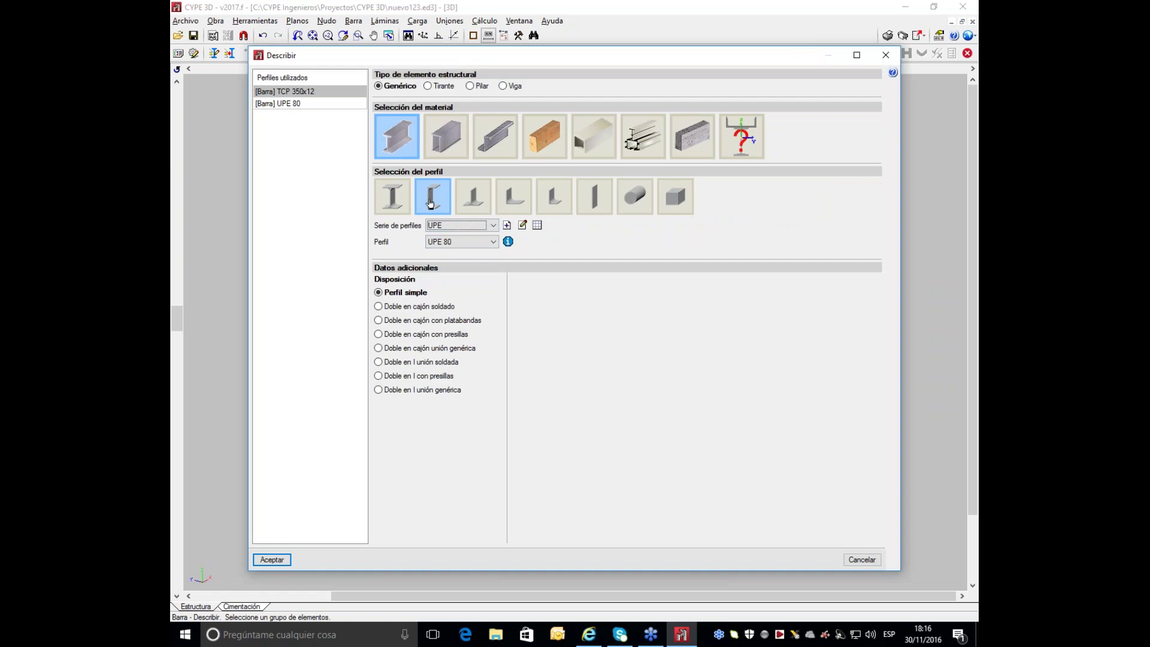
left_click(392, 197)
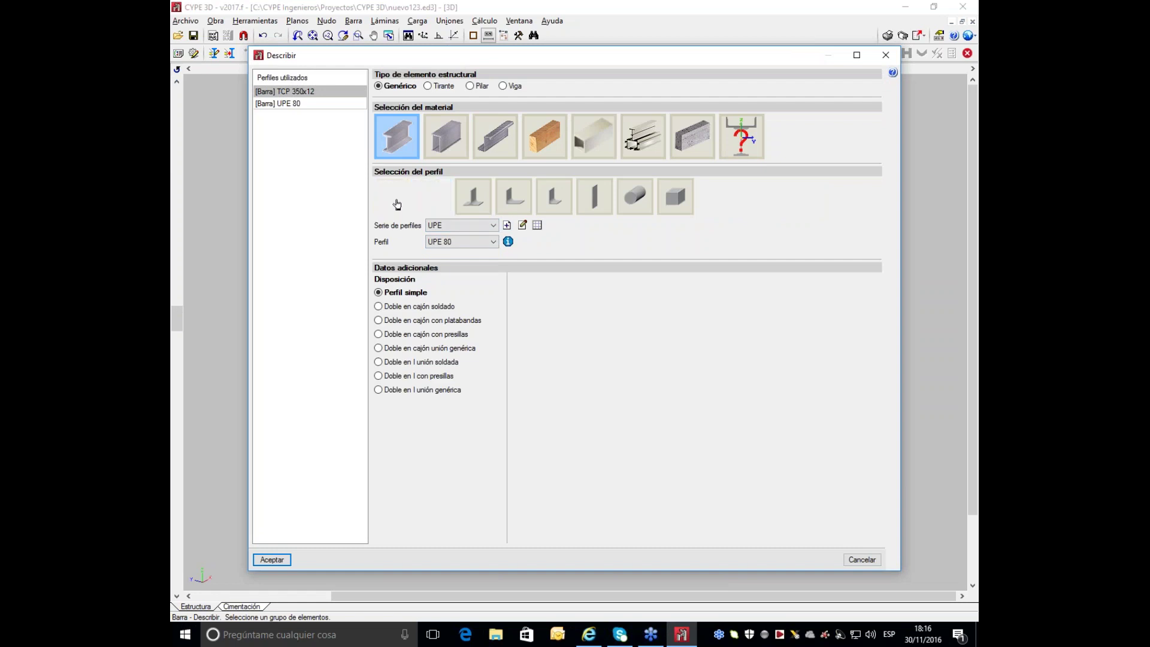
left_click(494, 227)
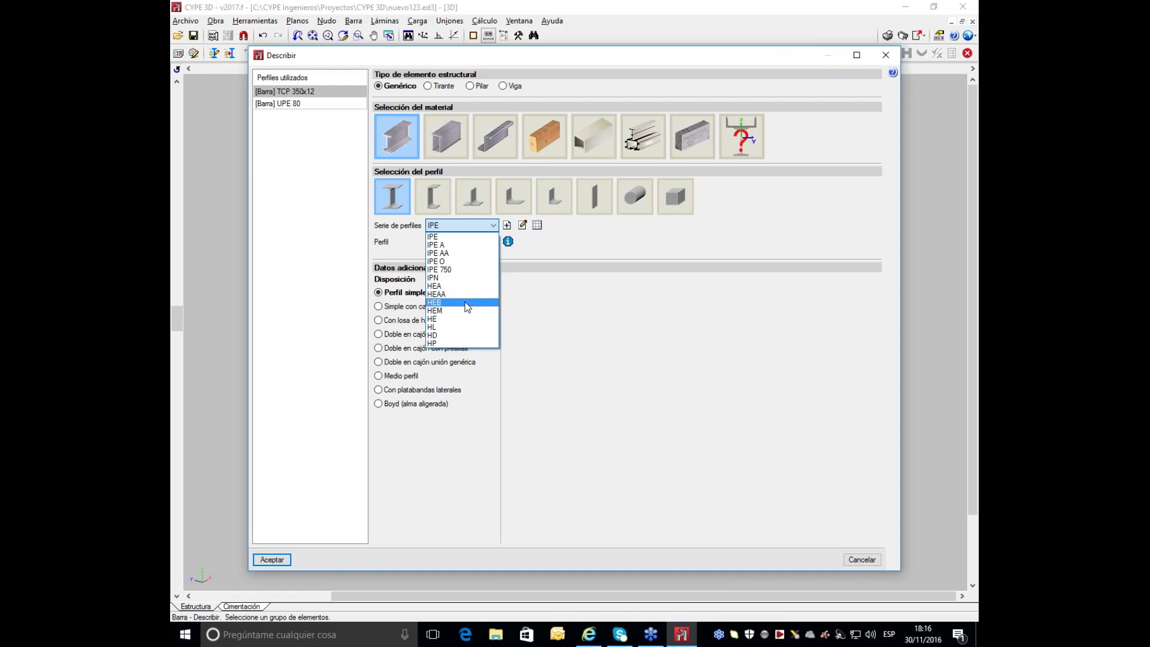
Step: Import the predefined W profile series from the Aisc.Lrfd (mks) library into the list of I-section series
left_click(538, 226)
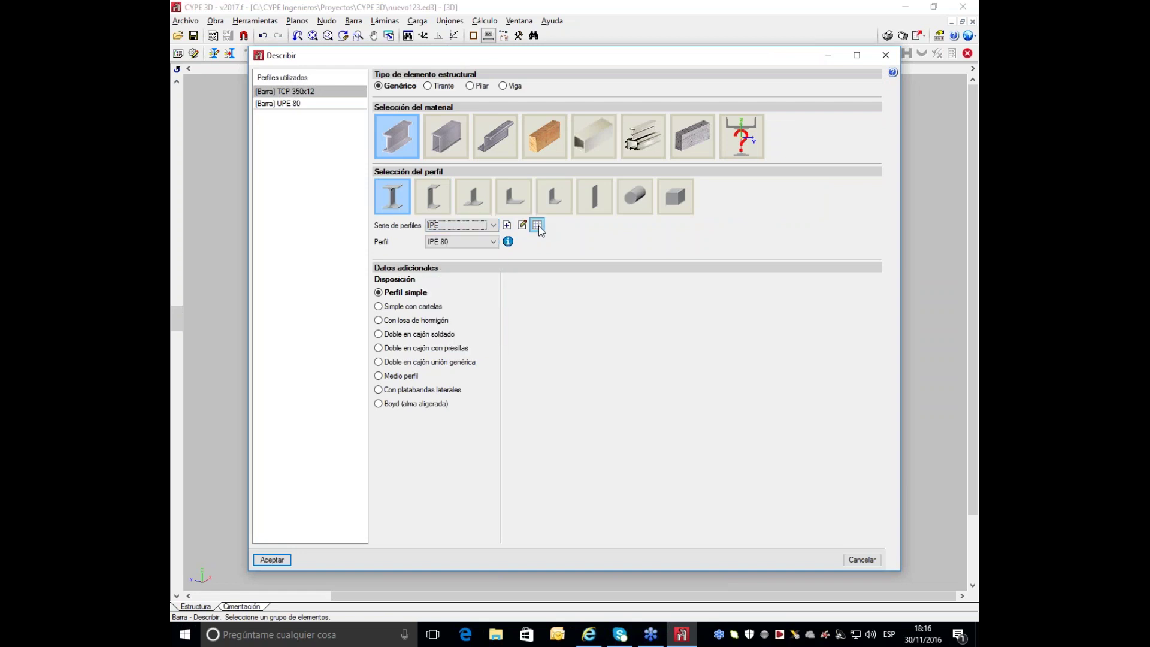
left_click(536, 225)
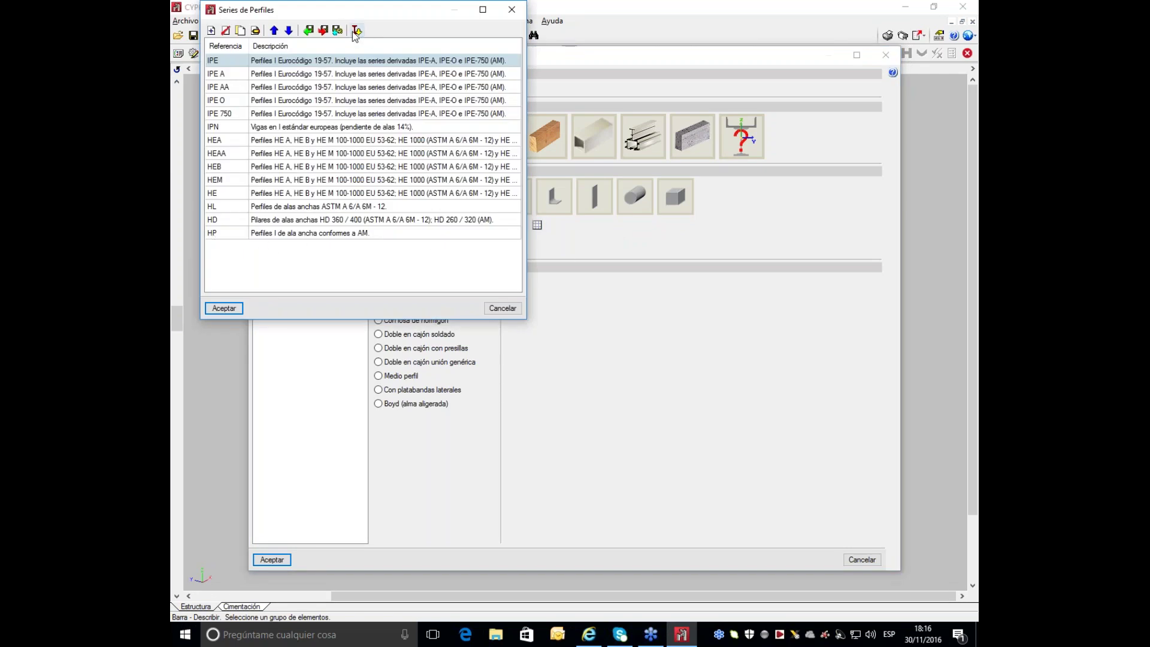
left_click(358, 31)
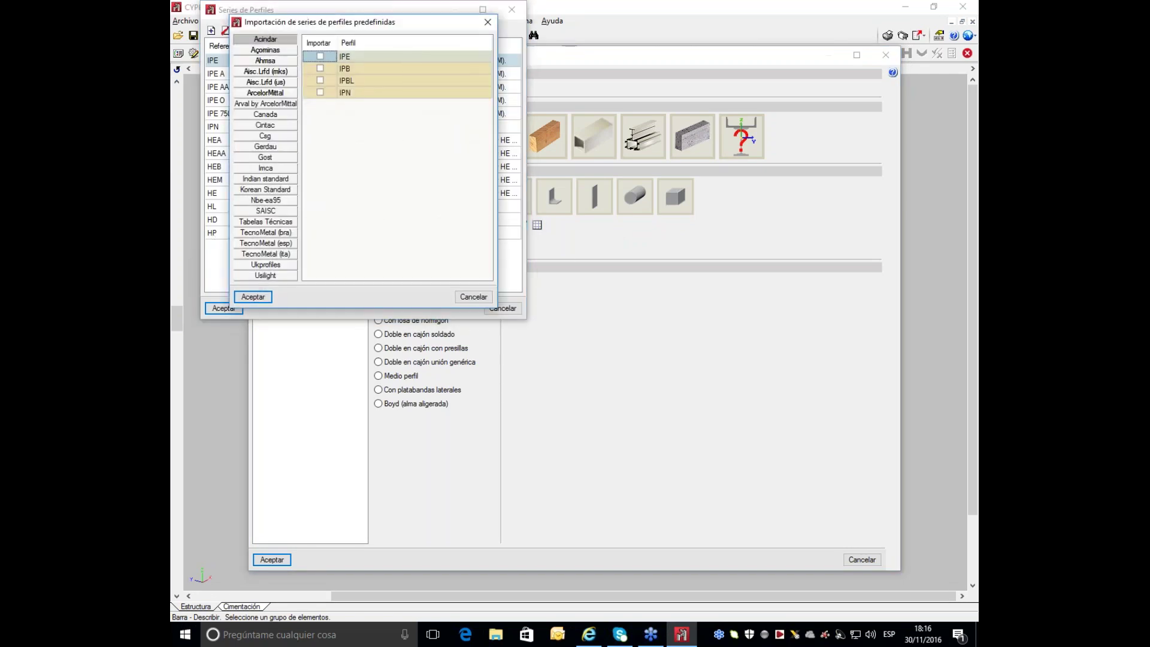
left_click(267, 71)
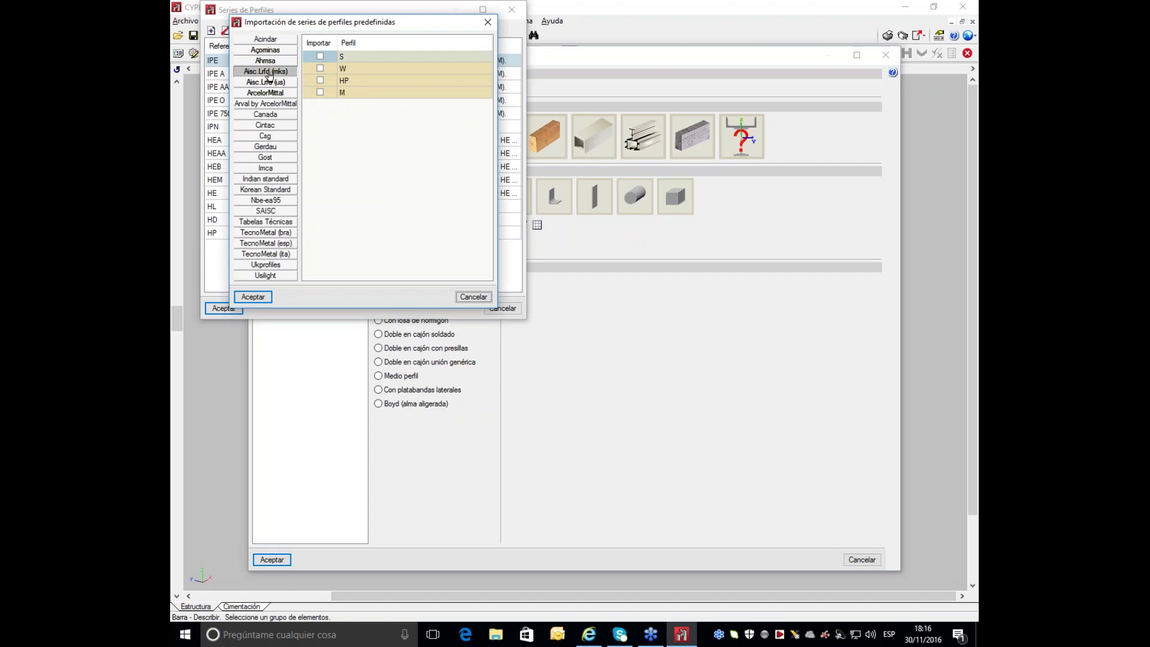
left_click(320, 68)
left_click(252, 297)
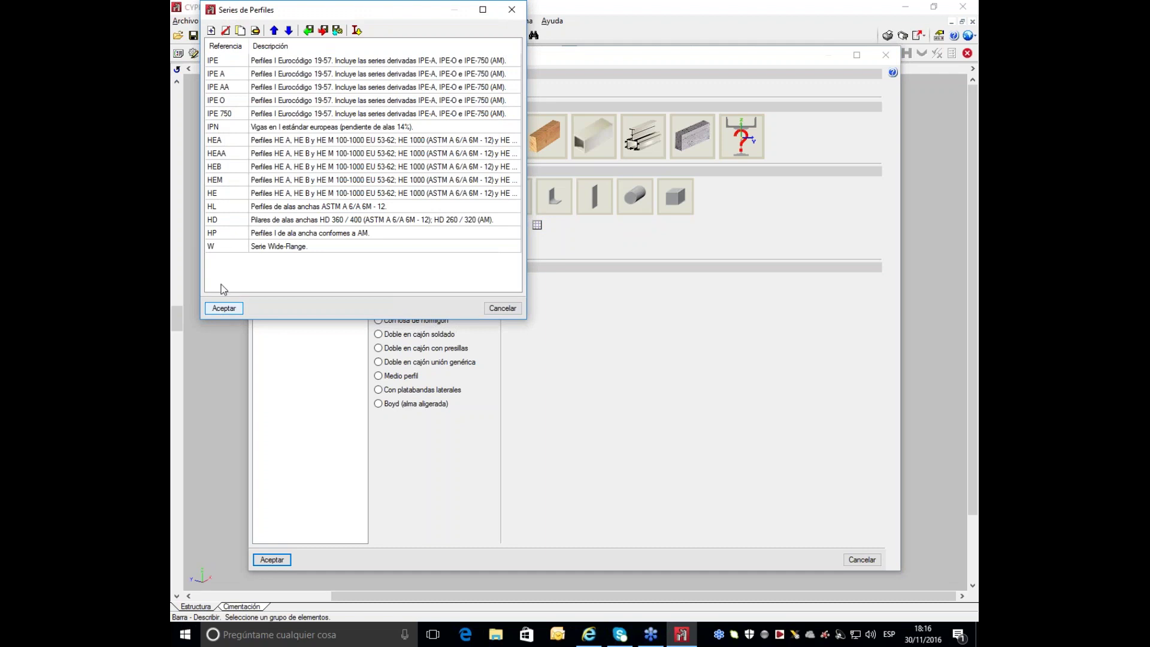
left_click(222, 309)
Step: Select the W150X37.1 profile from the W series, review its section properties, and assign it to all the cross braces
left_click(493, 225)
left_click(498, 326)
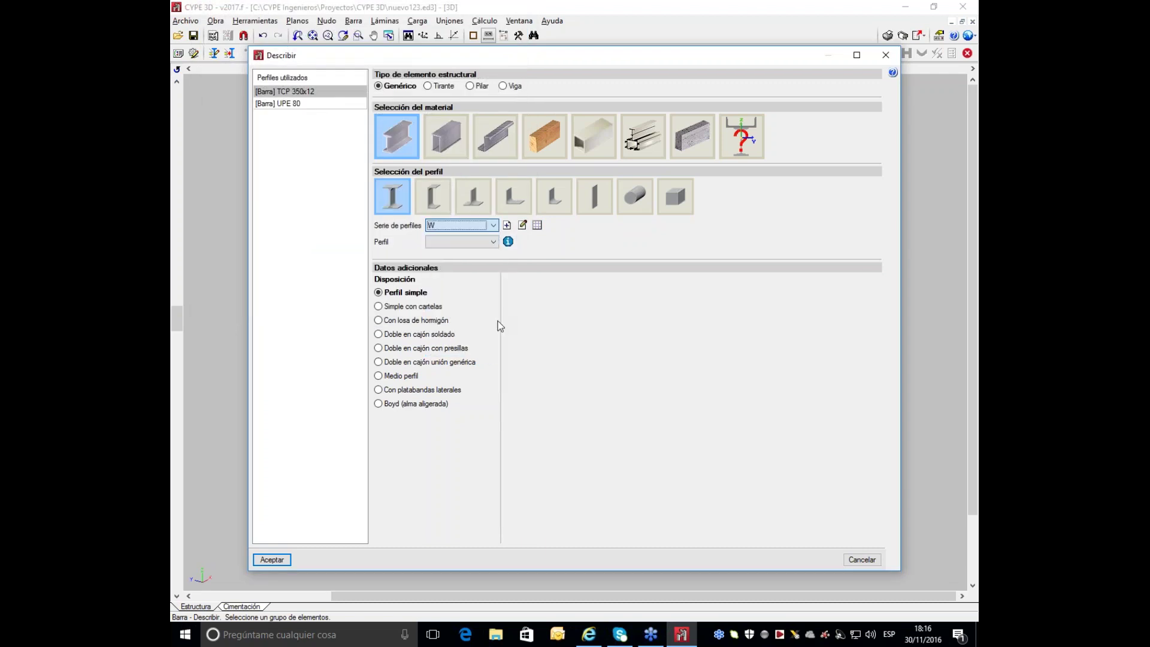
left_click(492, 241)
left_click_drag(492, 276, 496, 506)
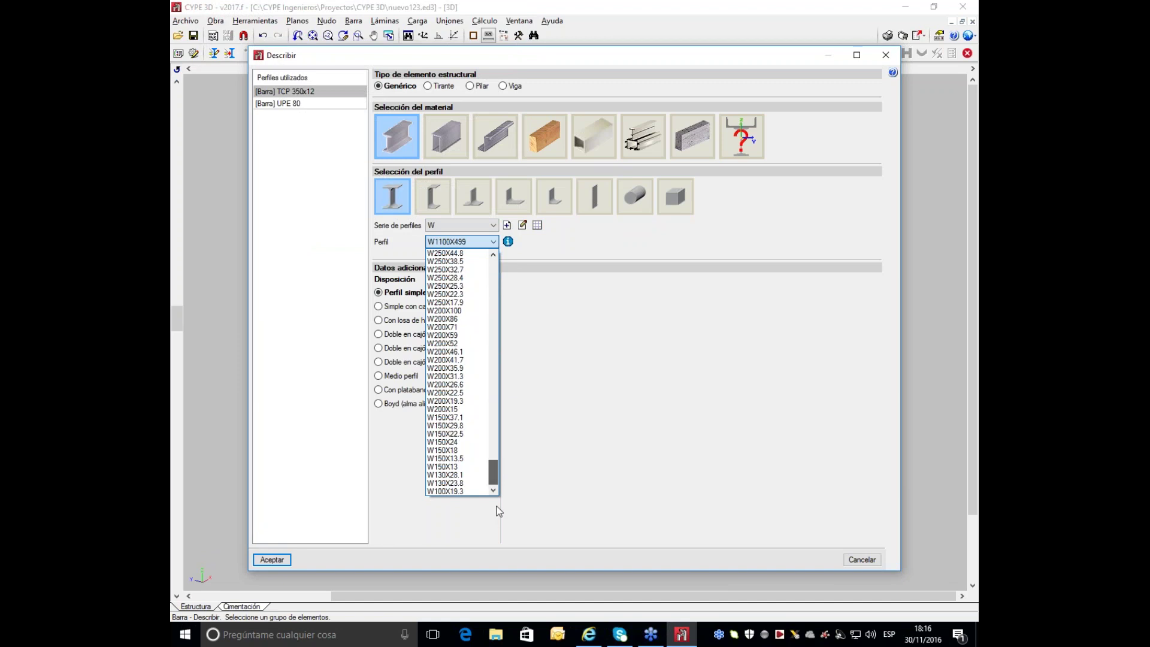
left_click(477, 417)
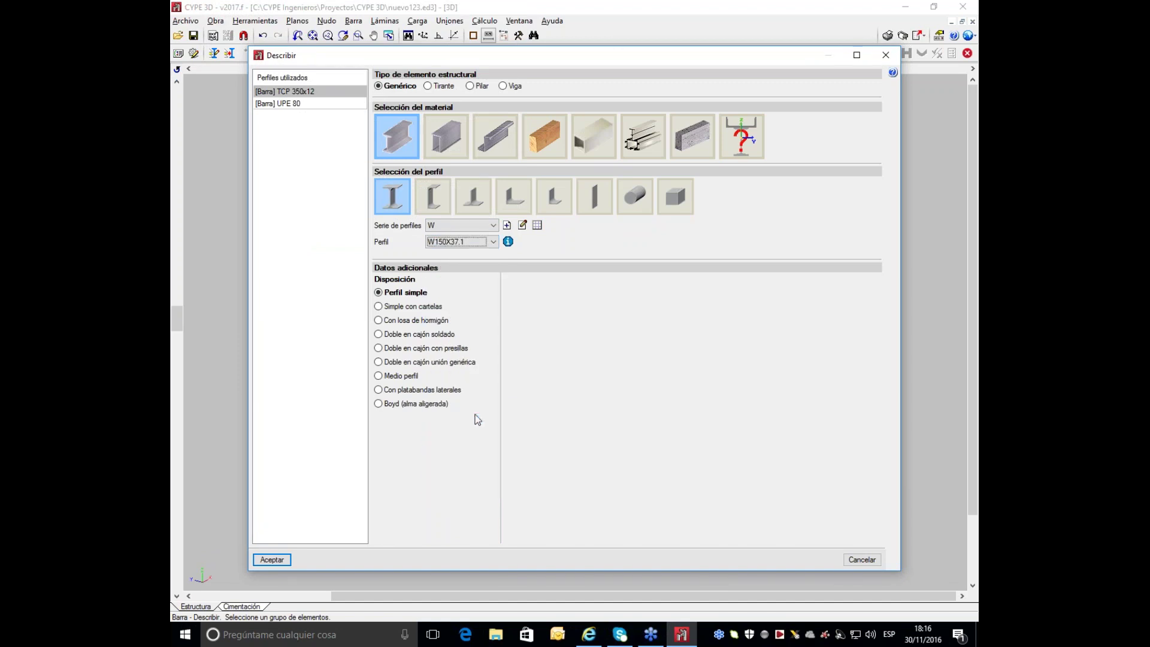
left_click(507, 241)
left_click_drag(559, 199, 693, 251)
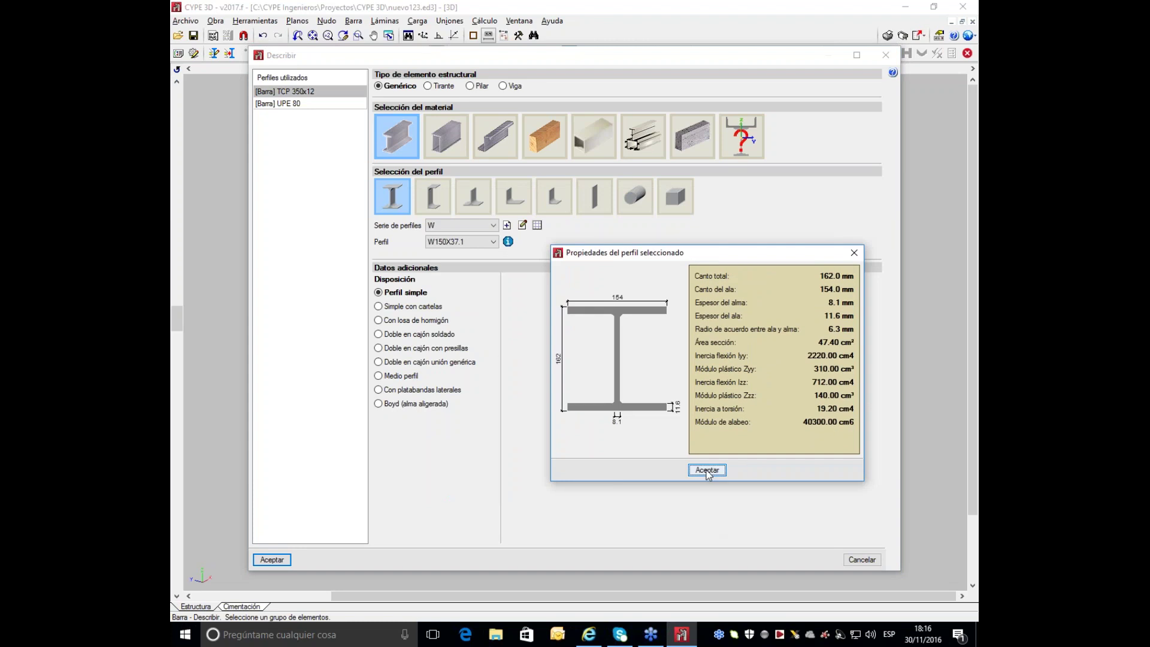
left_click(706, 470)
left_click(271, 559)
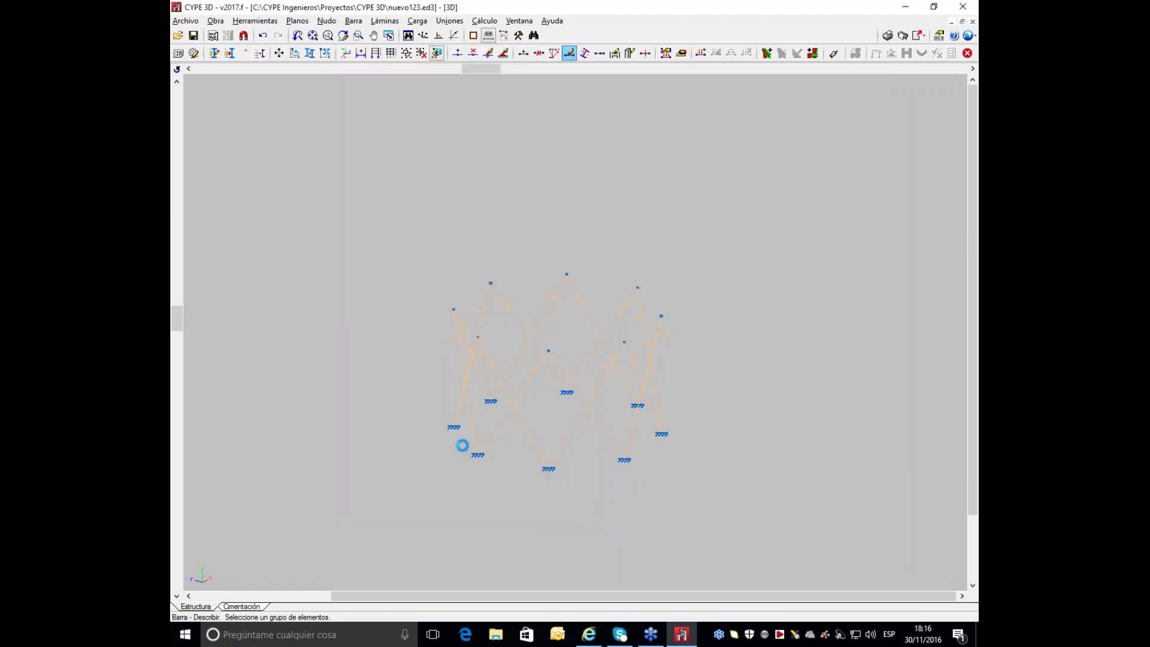
Step: Make all the layers visible in the layer management
left_click(219, 22)
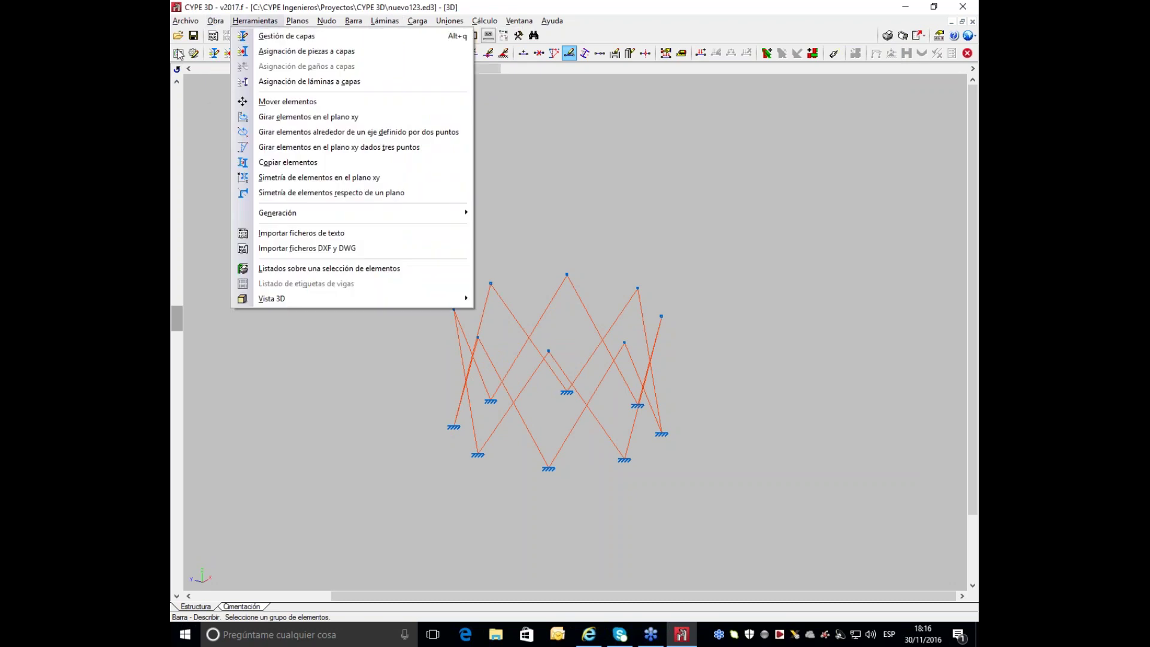
left_click(286, 36)
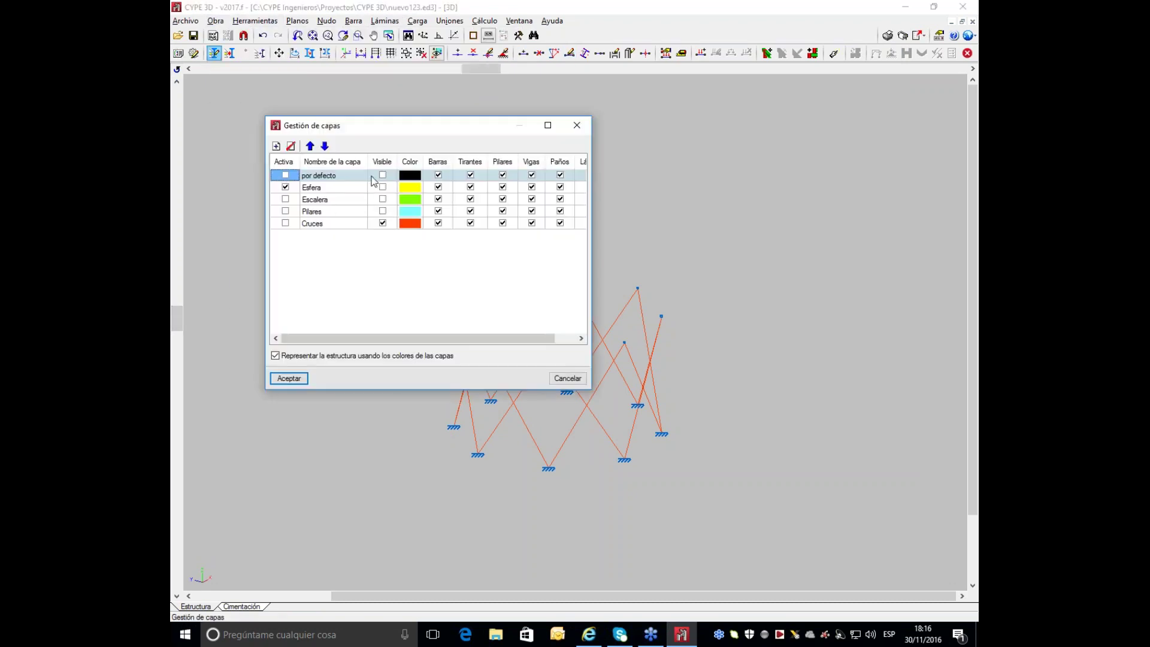
left_click(384, 163)
left_click(387, 183)
left_click(288, 378)
Step: Examine the complete structure in the 3D view, rotate it to inspect the tank, stairs and braces, and close the view
left_click(255, 20)
mouse_move(287, 300)
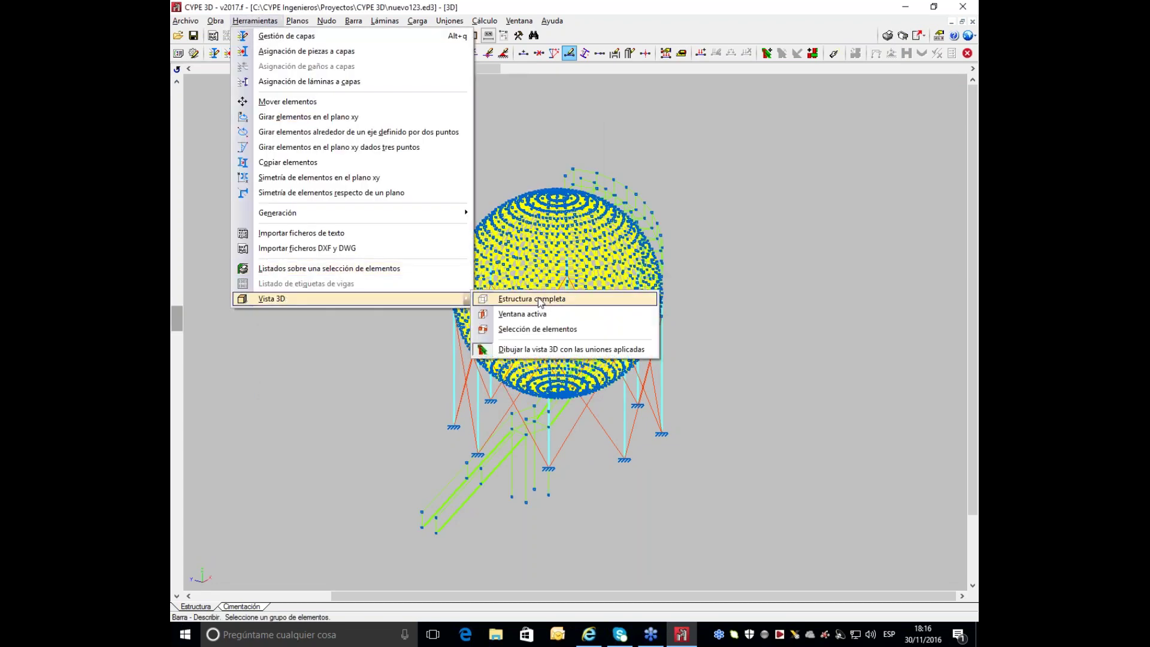
left_click(542, 301)
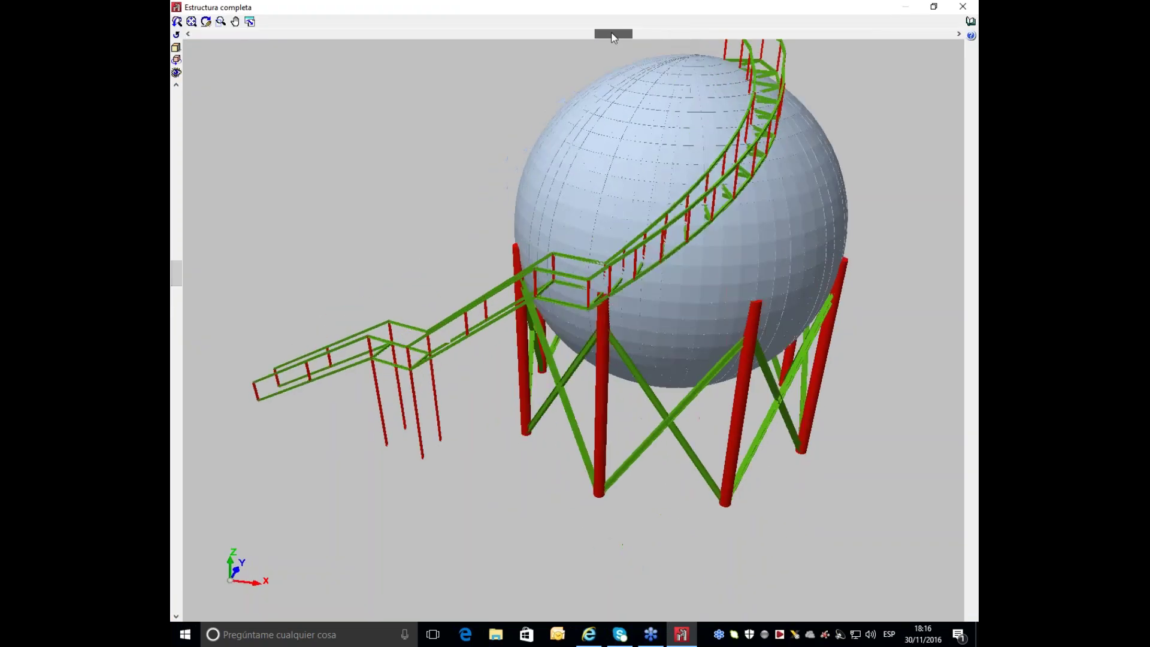
mouse_move(613, 38)
left_mouse_down()
mouse_move(280, 49)
mouse_move(599, 48)
left_mouse_up()
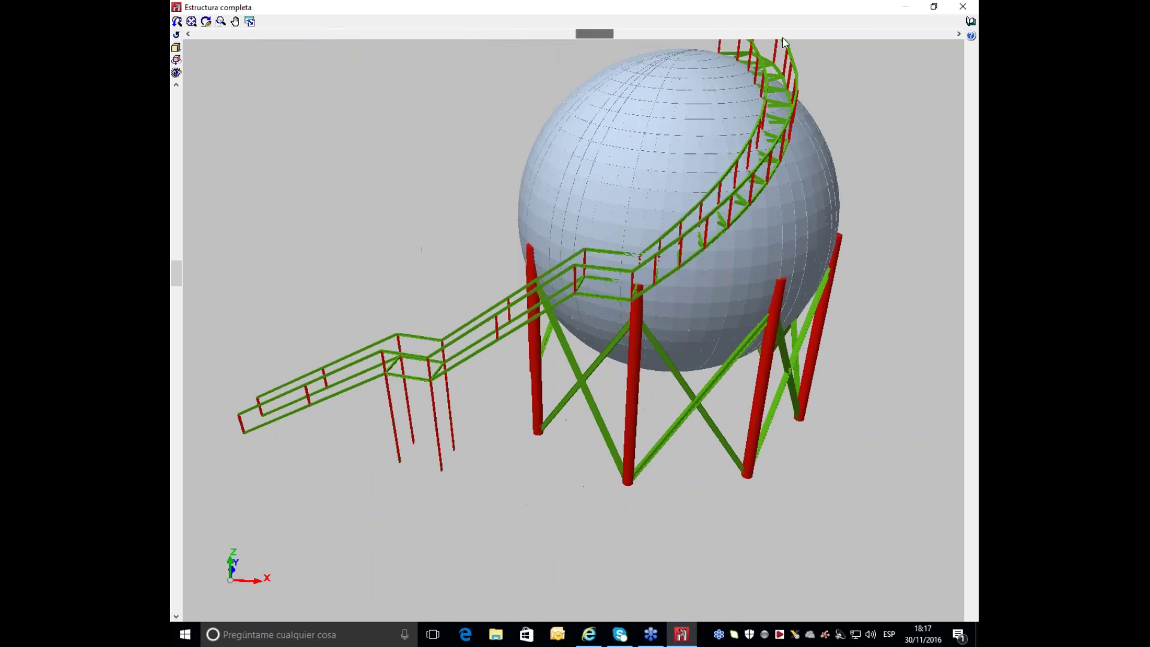
left_click(962, 7)
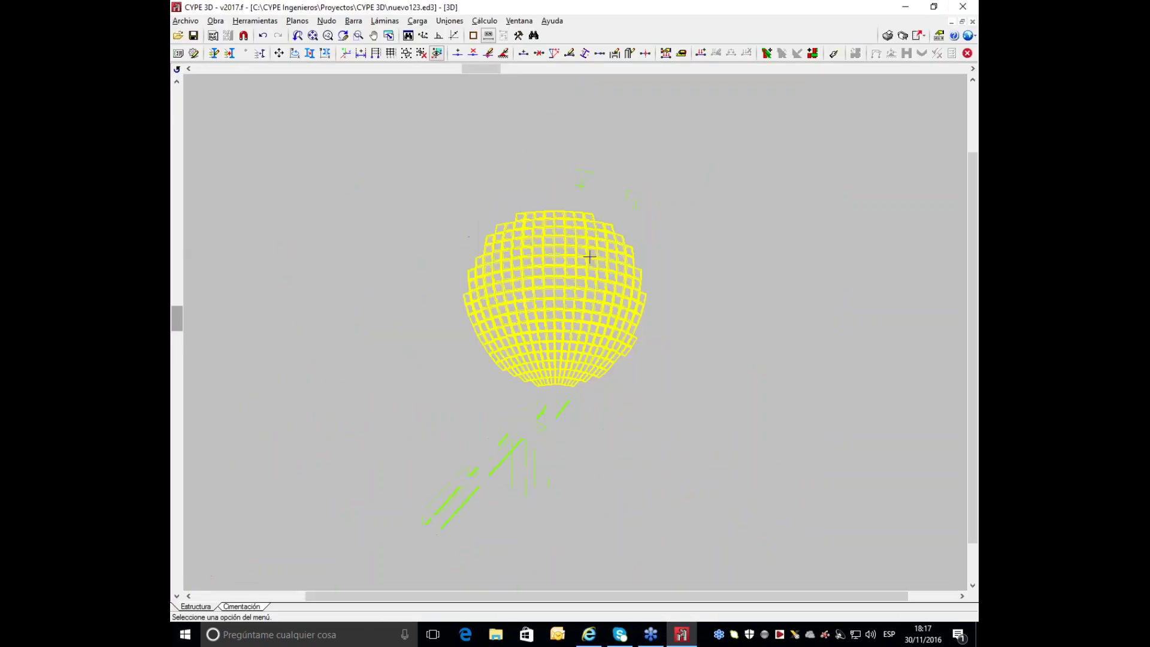
scroll(593, 243, "up", 2)
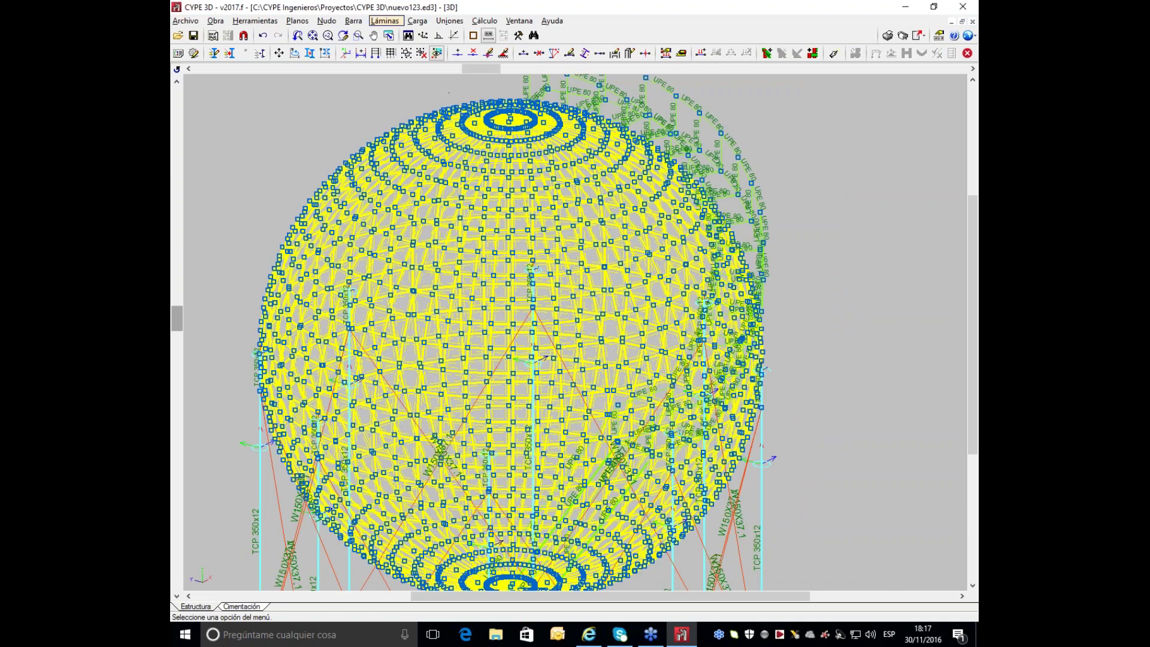
left_click(383, 20)
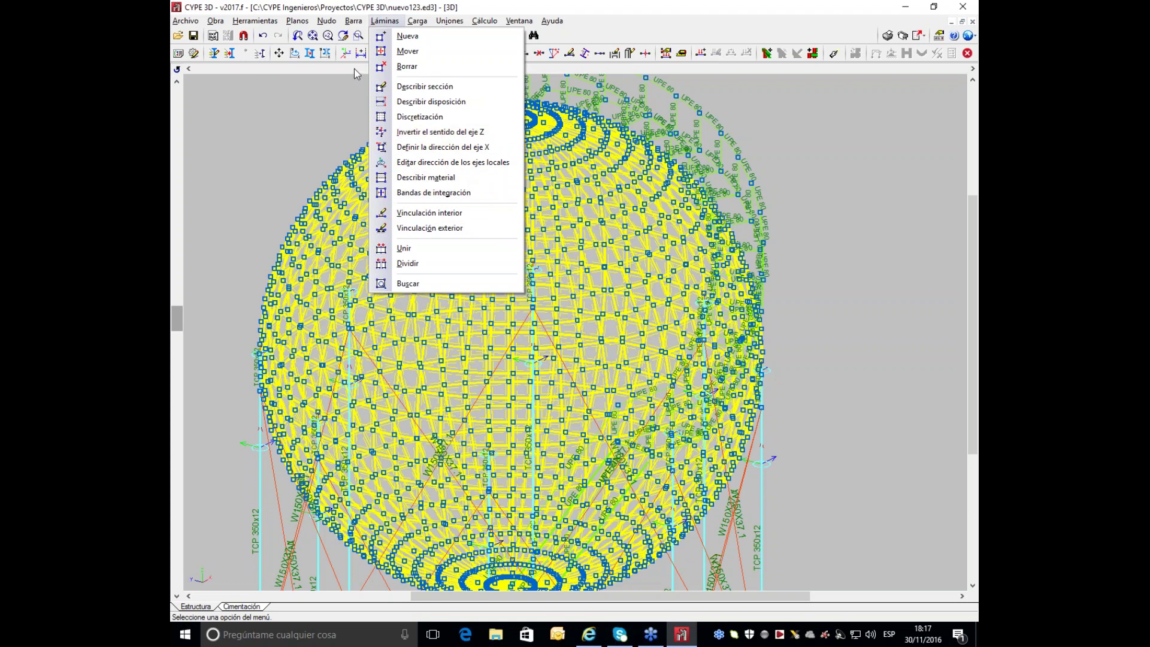
left_click(363, 4)
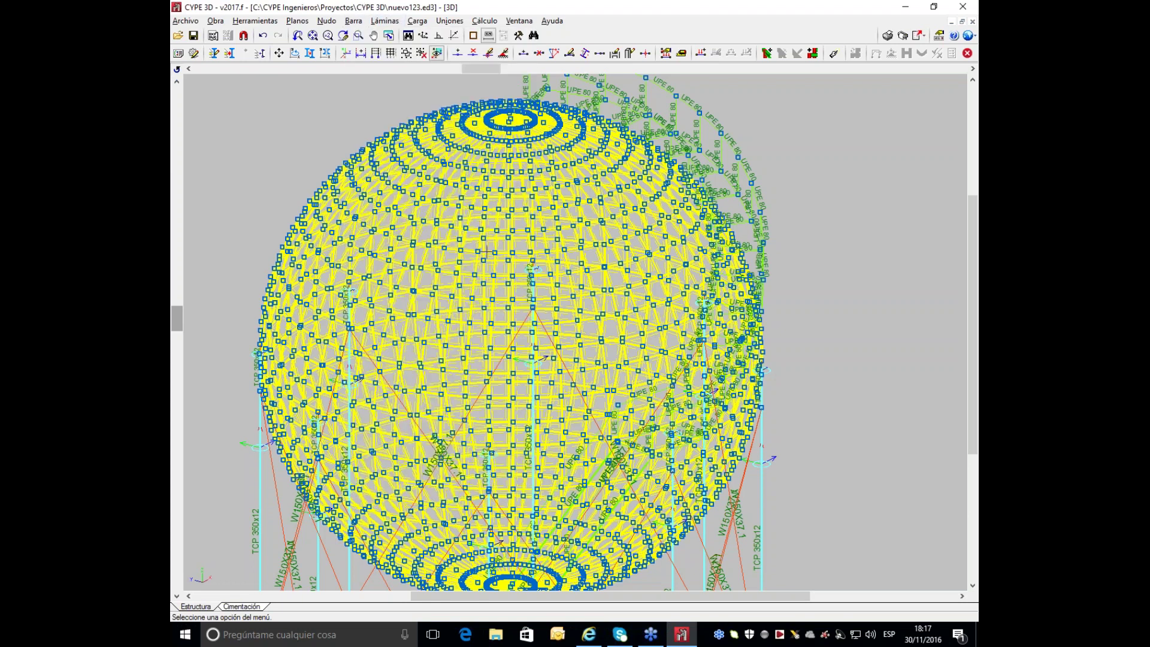
Step: Edit the internal fixity of the stair landing's lower corner node where five bars meet, and set it as a generic node
scroll(333, 297, "down", 2)
middle_click_drag(335, 297, 522, 293)
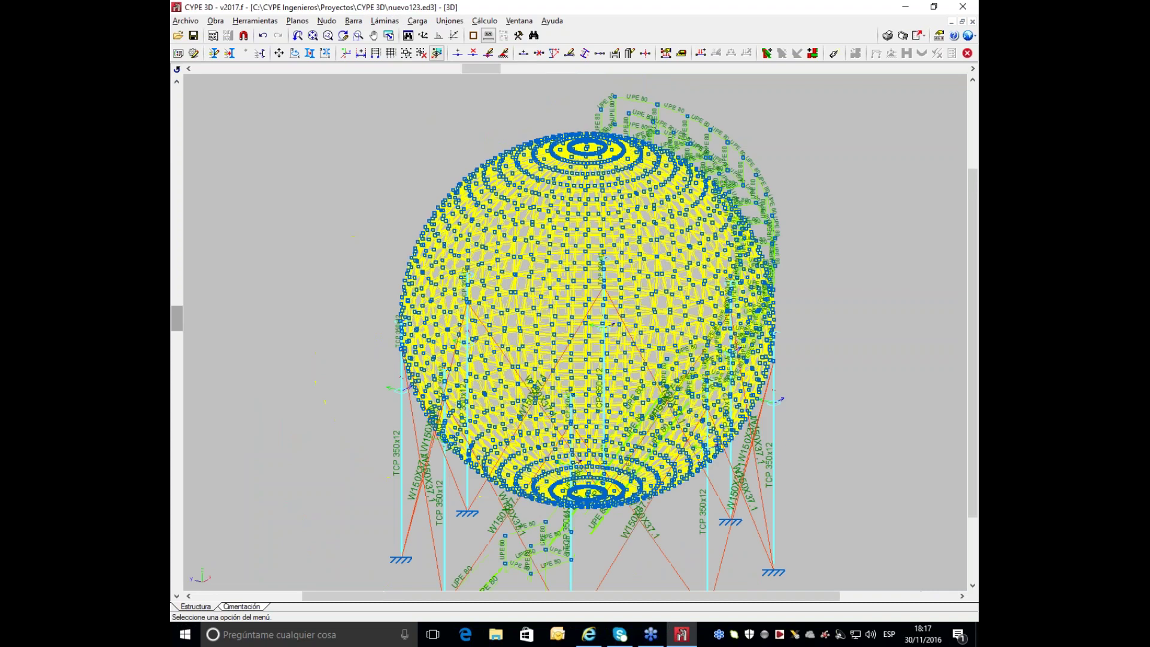
middle_click_drag(522, 373, 522, 247)
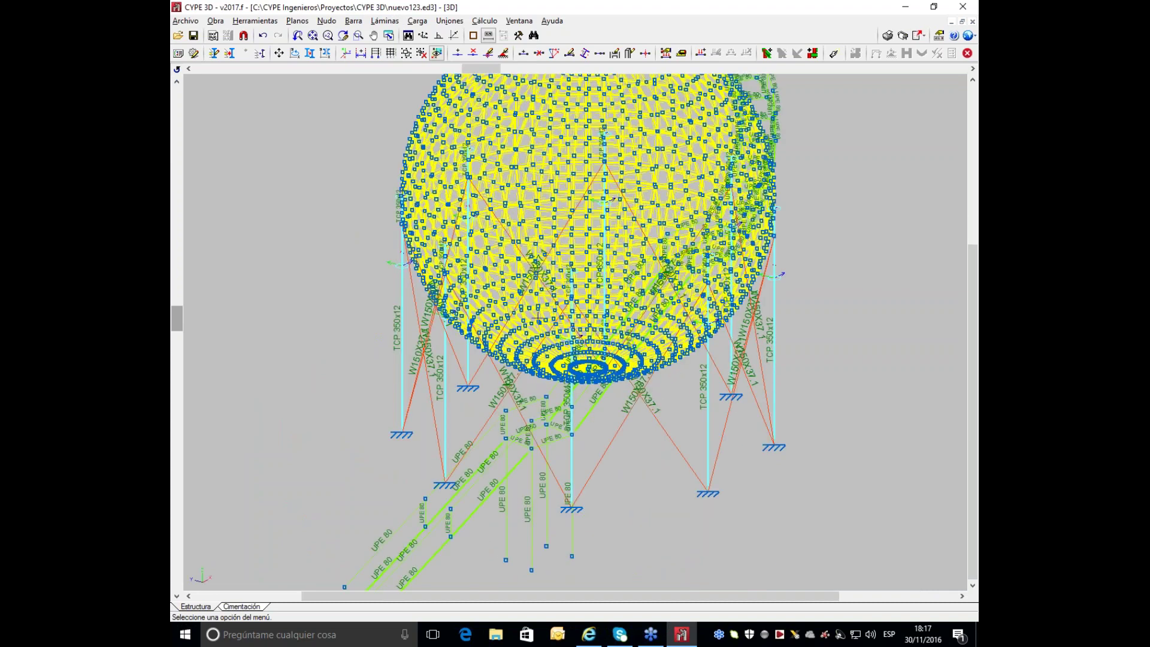
scroll(531, 413, "down", 1)
middle_click_drag(531, 413, 523, 365)
scroll(521, 368, "up", 2)
scroll(509, 386, "up", 1)
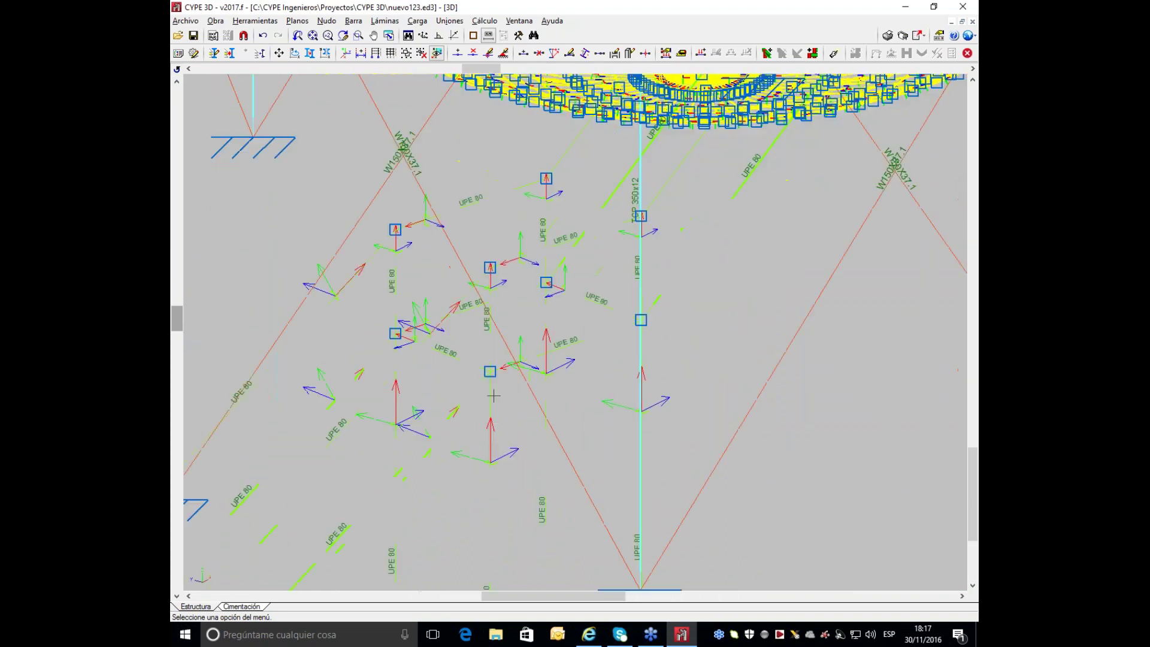
scroll(354, 128, "up", 2)
middle_click_drag(385, 150, 372, 136)
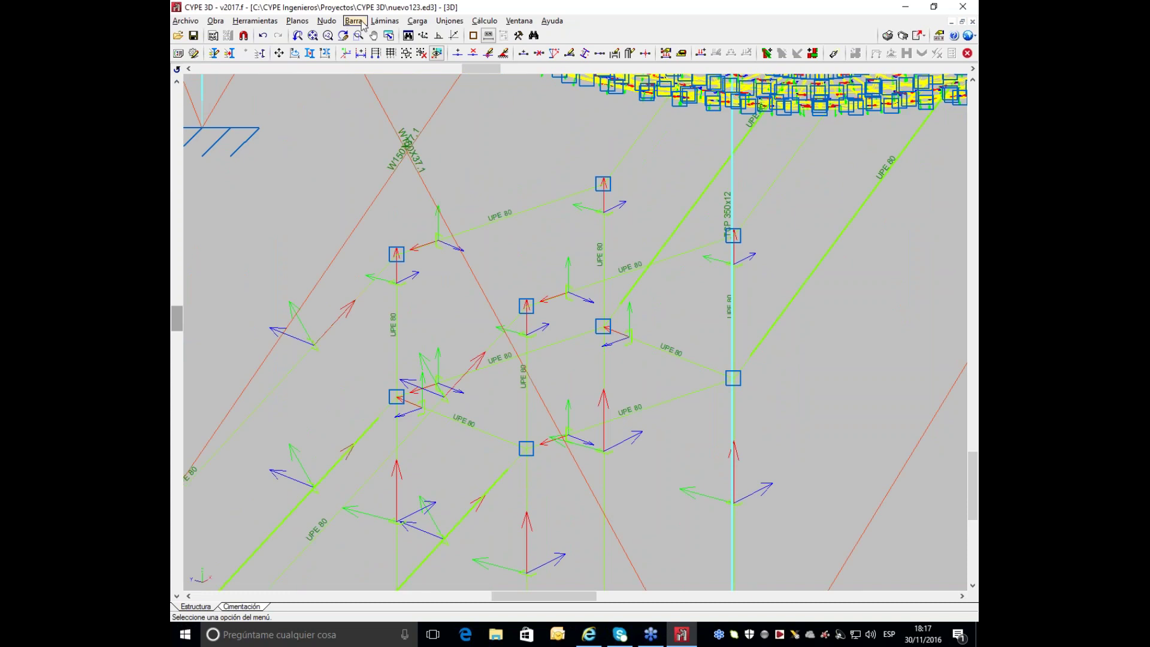
left_click(326, 20)
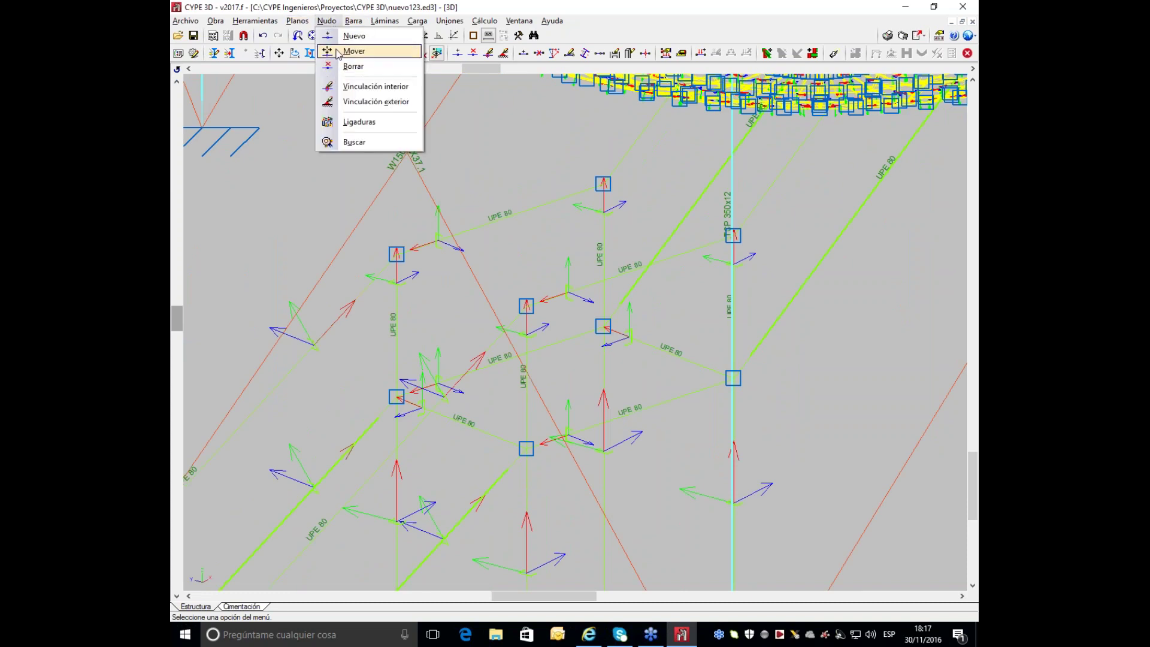
left_click(368, 88)
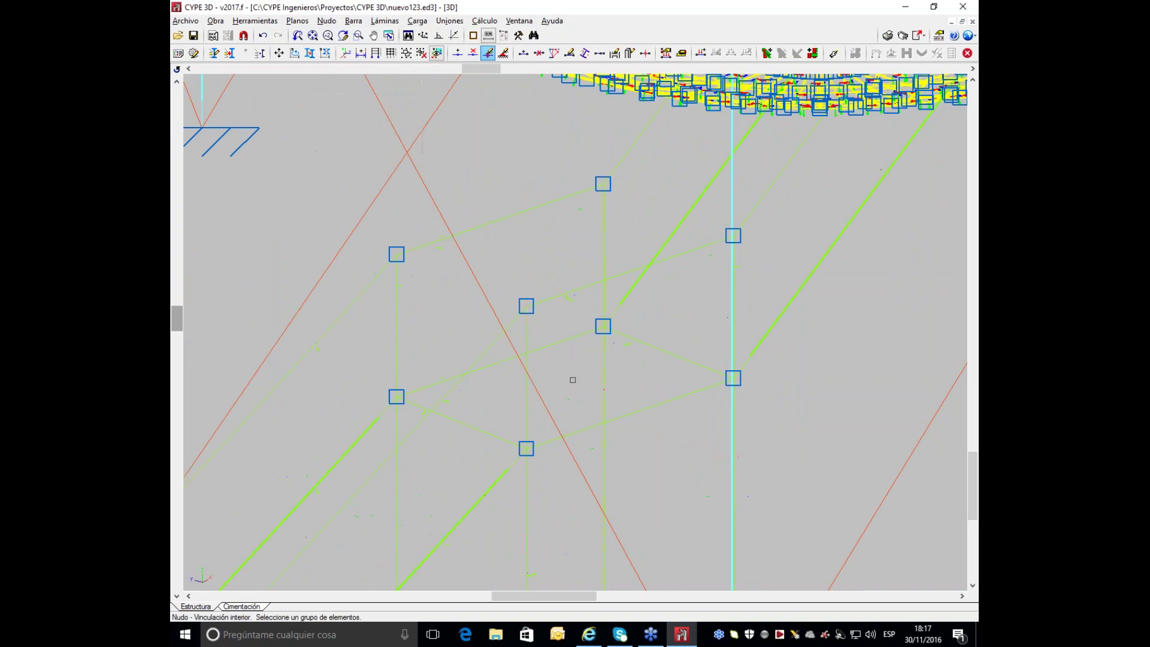
left_click(527, 449)
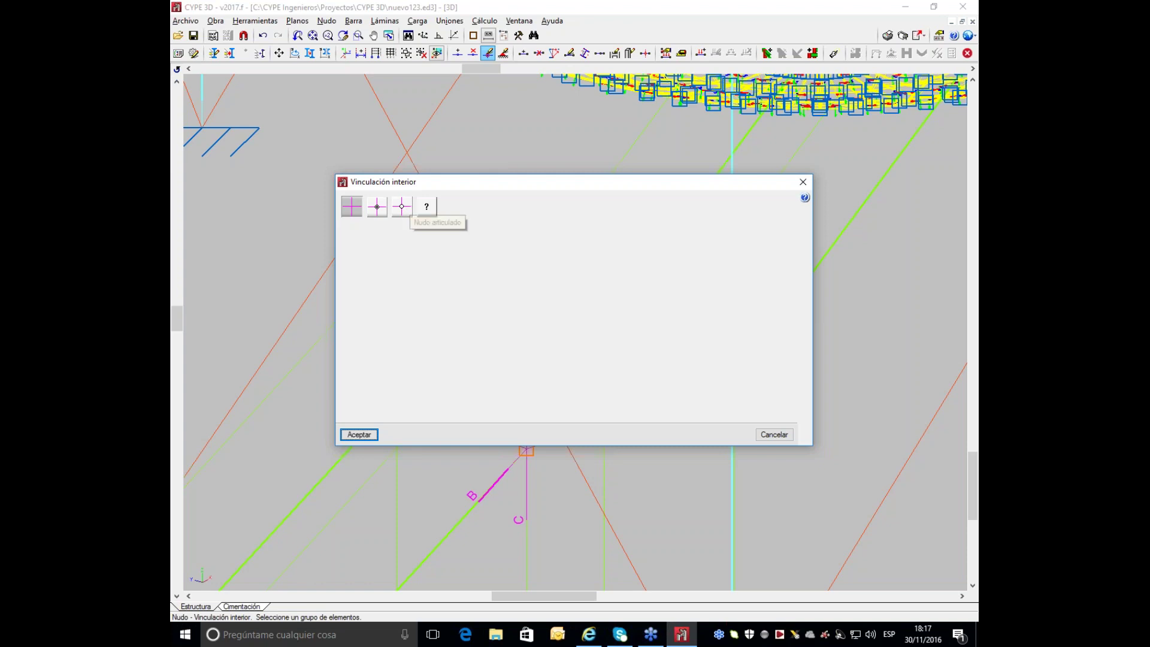
left_click(427, 210)
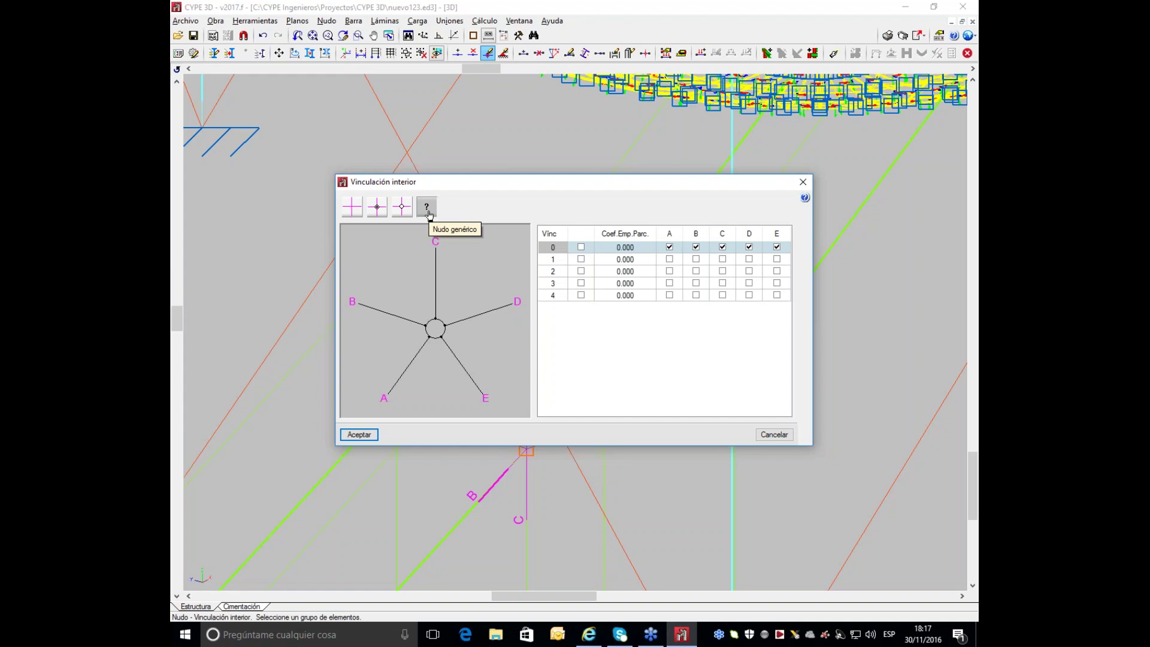
Step: Separate bar D into its own linked group at the landing node, give it a partial fixity coefficient of 0.5, and accept
left_click_drag(495, 182, 649, 103)
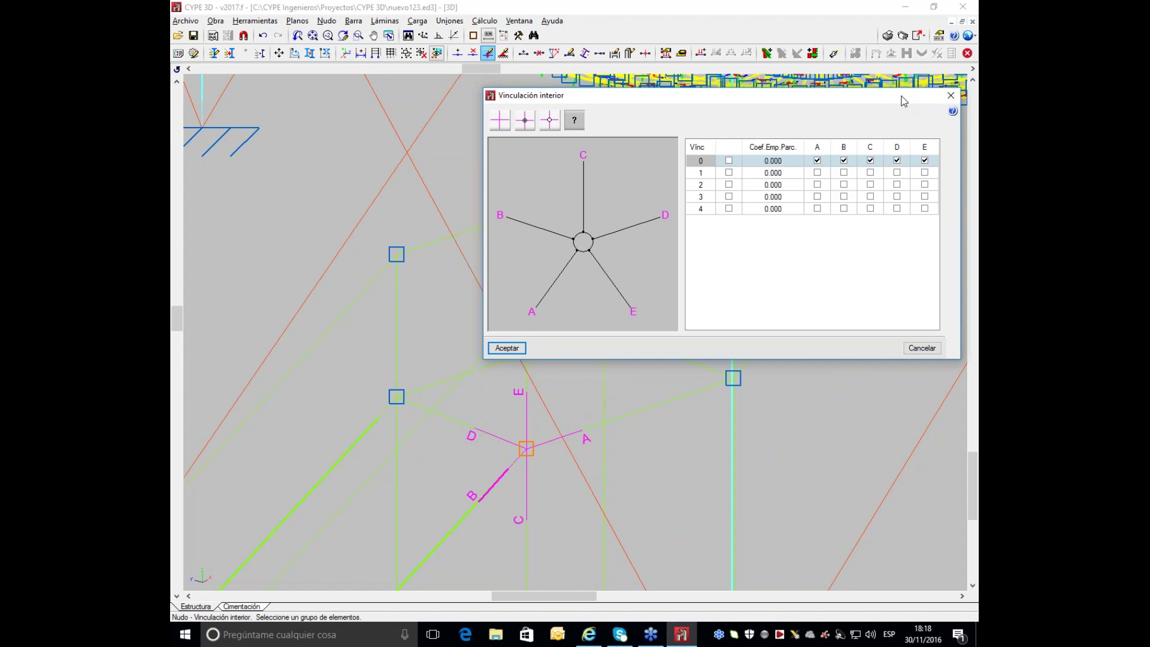
left_click(896, 173)
left_click(897, 171)
left_click(728, 173)
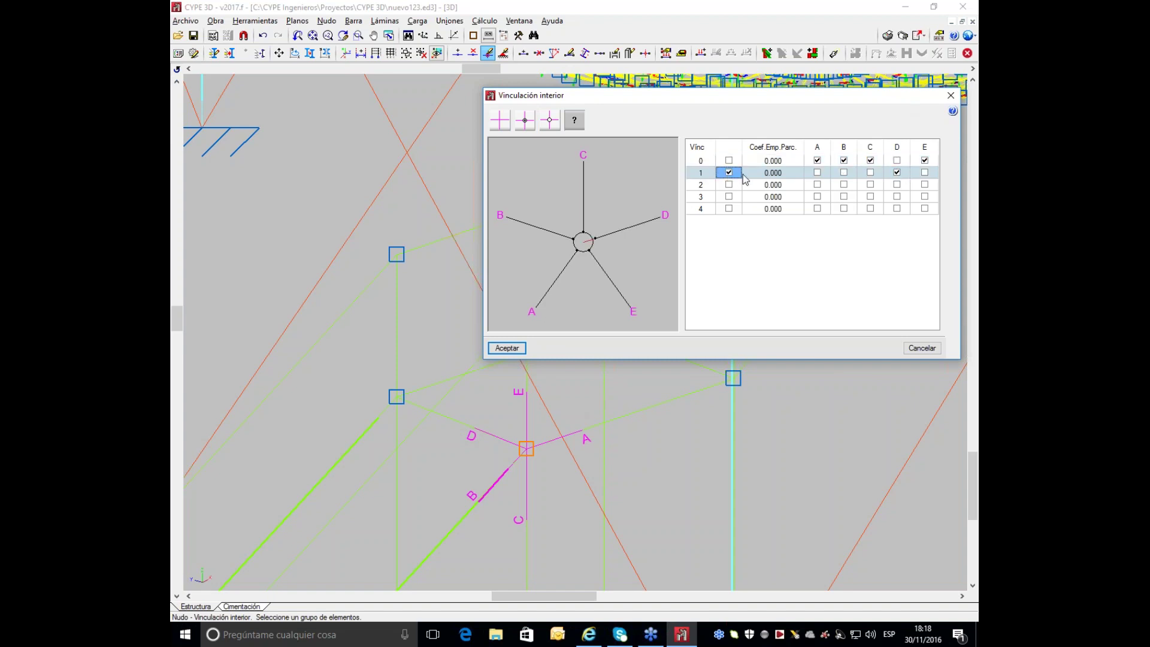
left_click(773, 173)
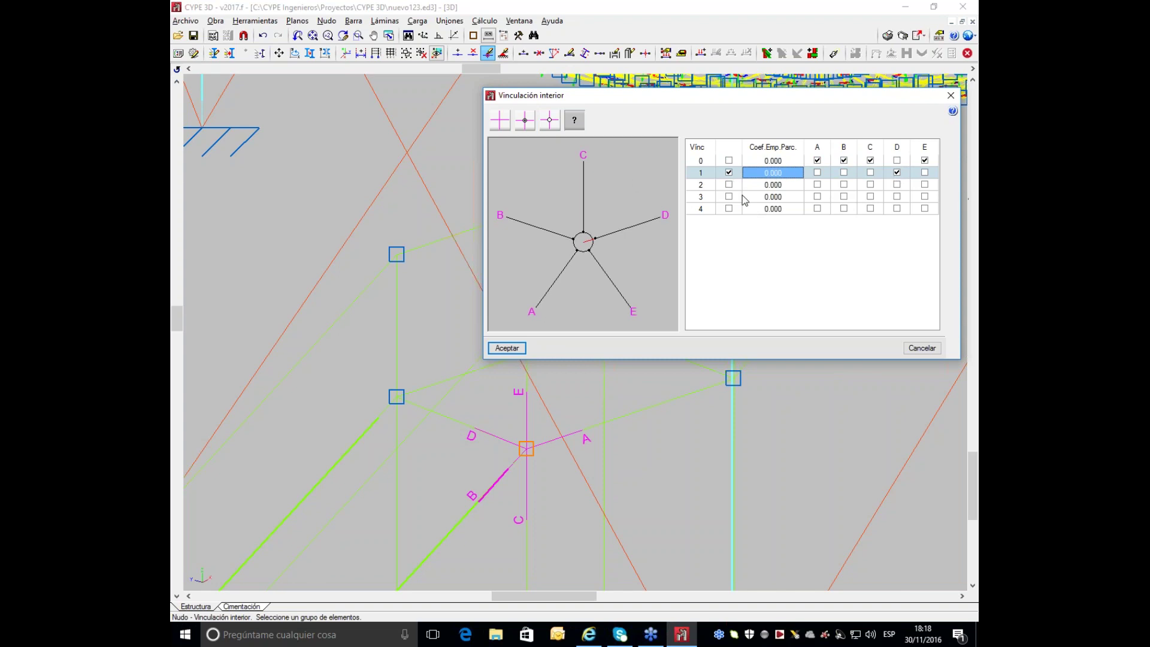
type("0.5")
key("Tab")
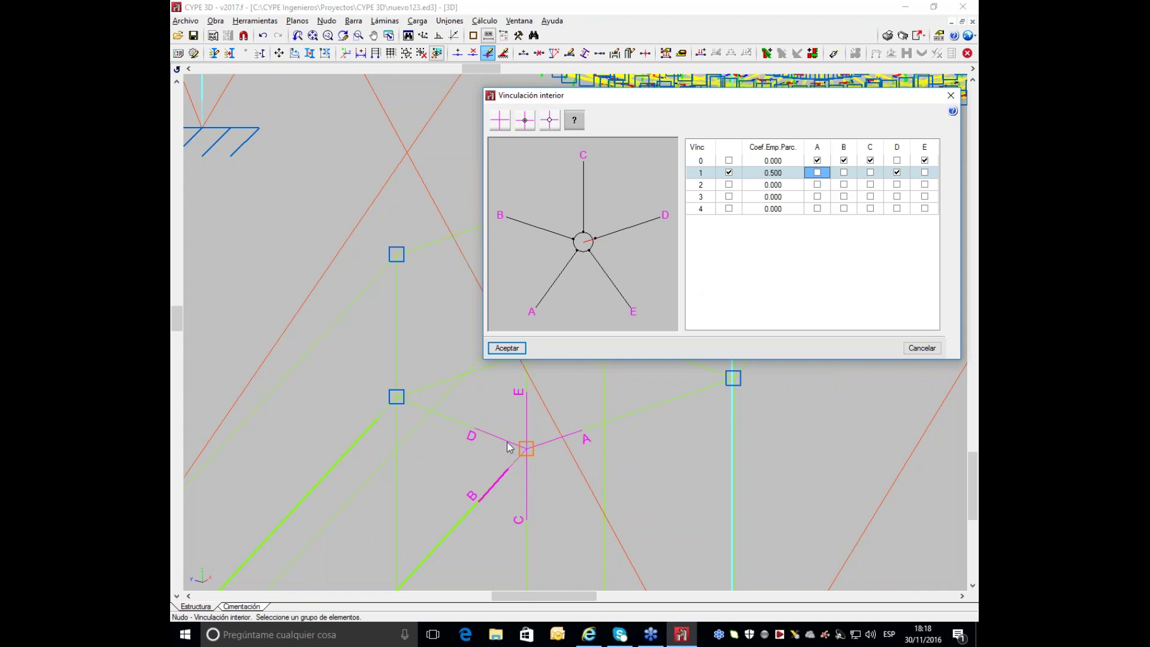
left_click(507, 348)
Step: Review the export formats offered for the tank structure: Tekla Structures, TecnoMETAL and CIS/2
left_click(354, 21)
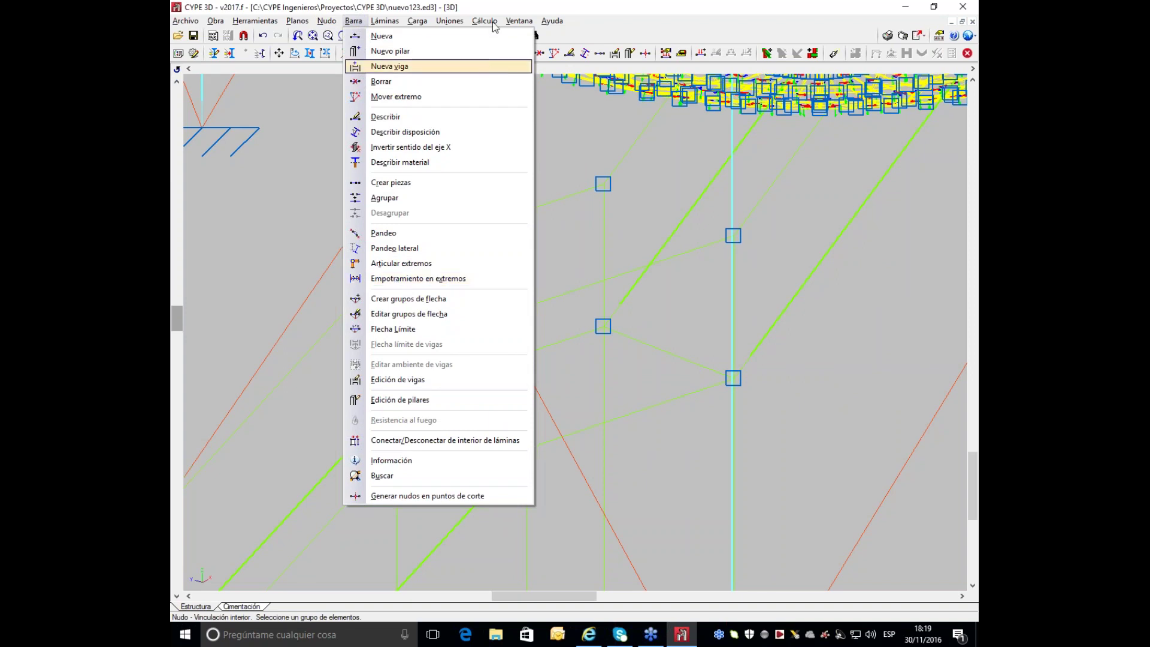
left_click(524, 7)
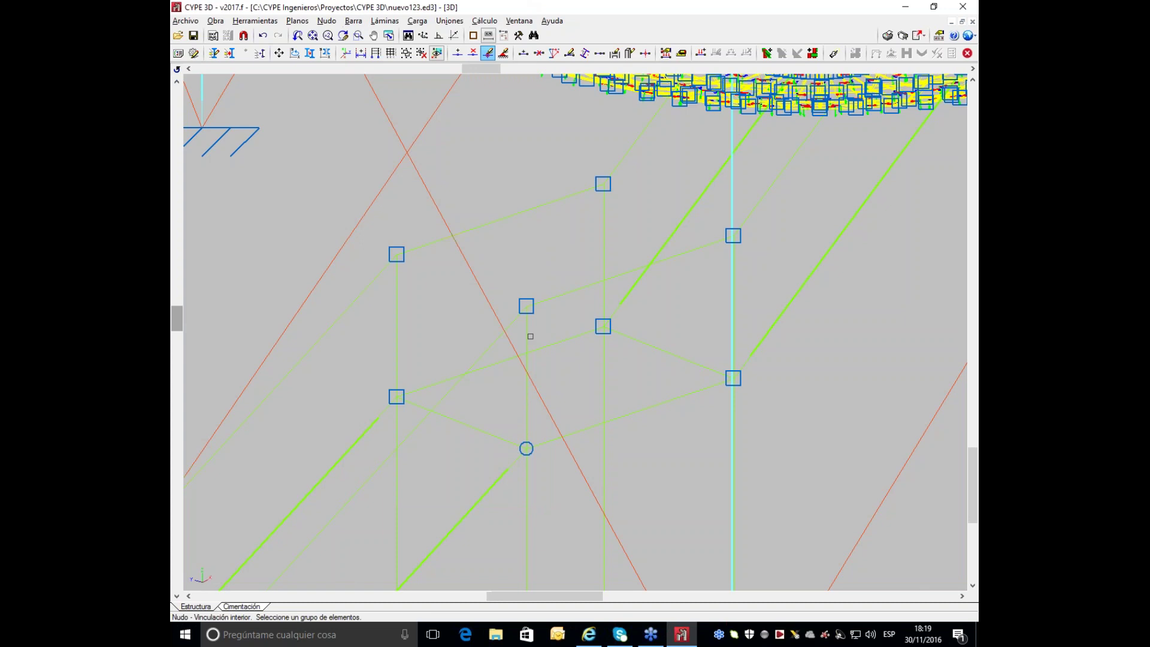
scroll(530, 336, "down", 5)
middle_click_drag(530, 336, 601, 354)
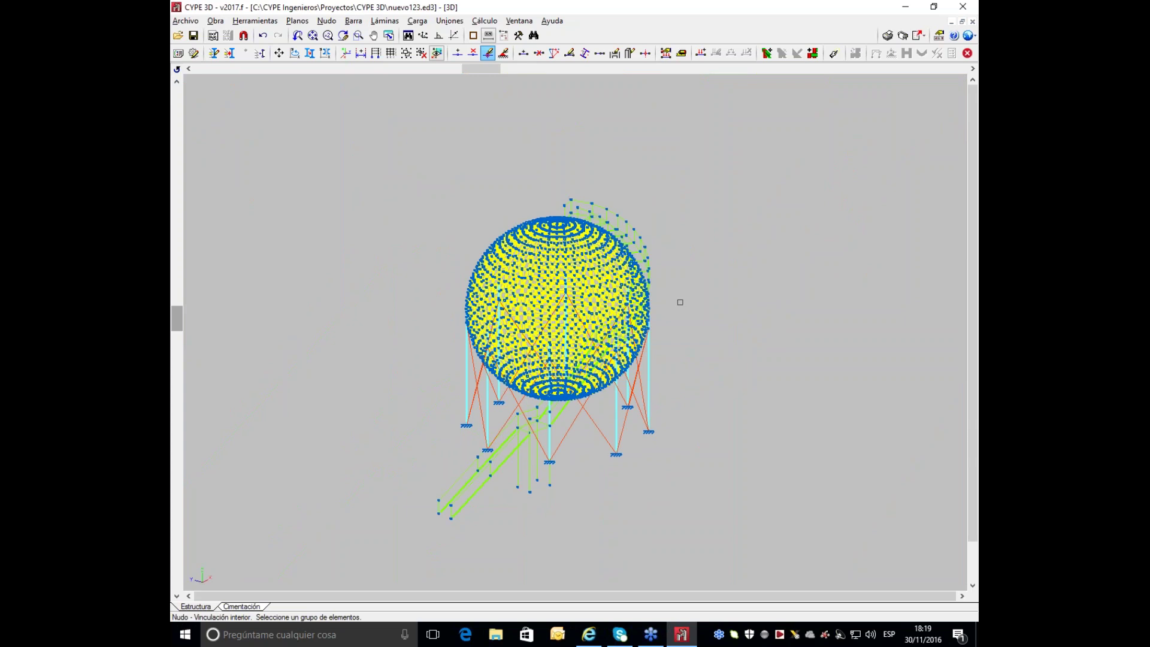
left_click(185, 21)
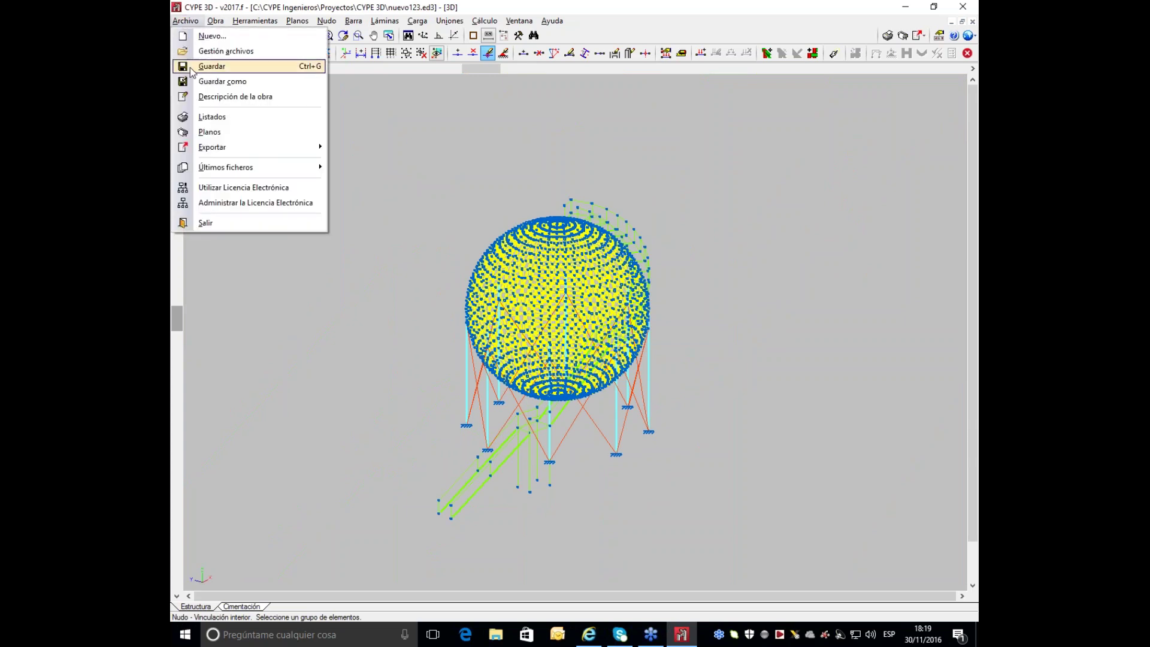
mouse_move(197, 152)
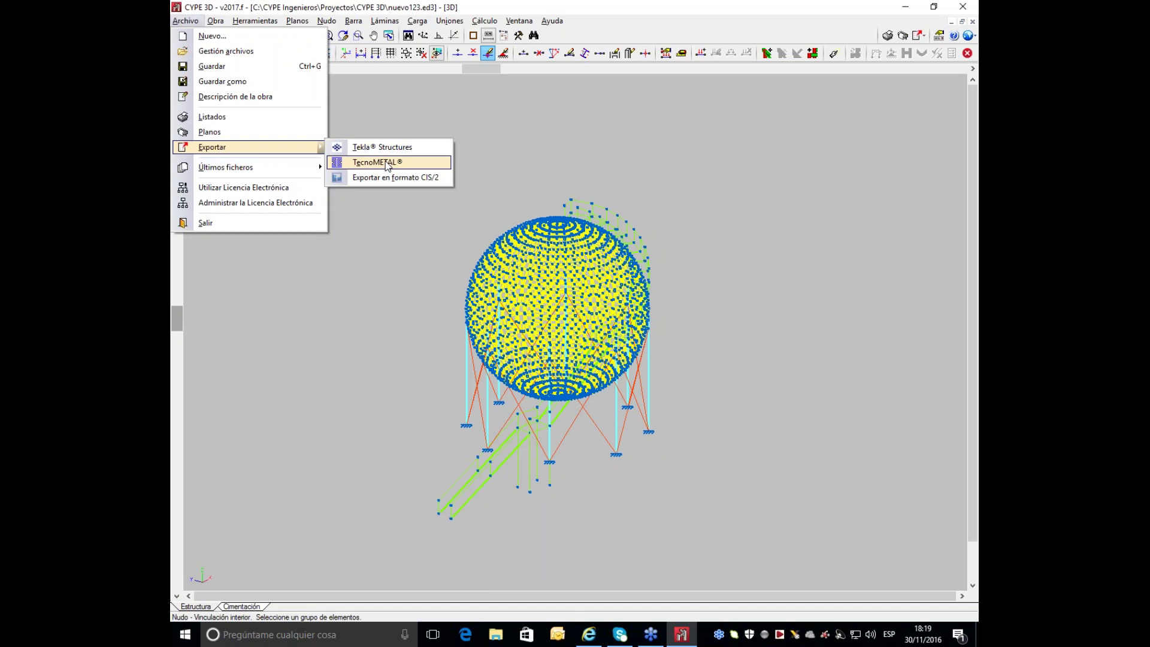
left_click(480, 148)
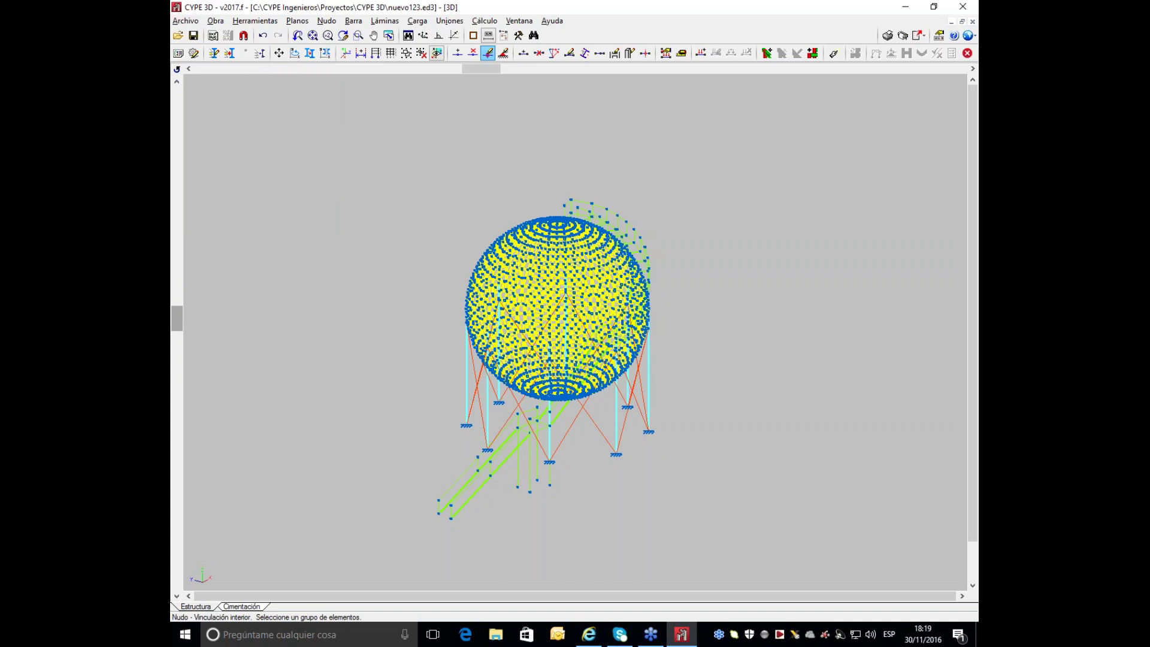
left_click(477, 23)
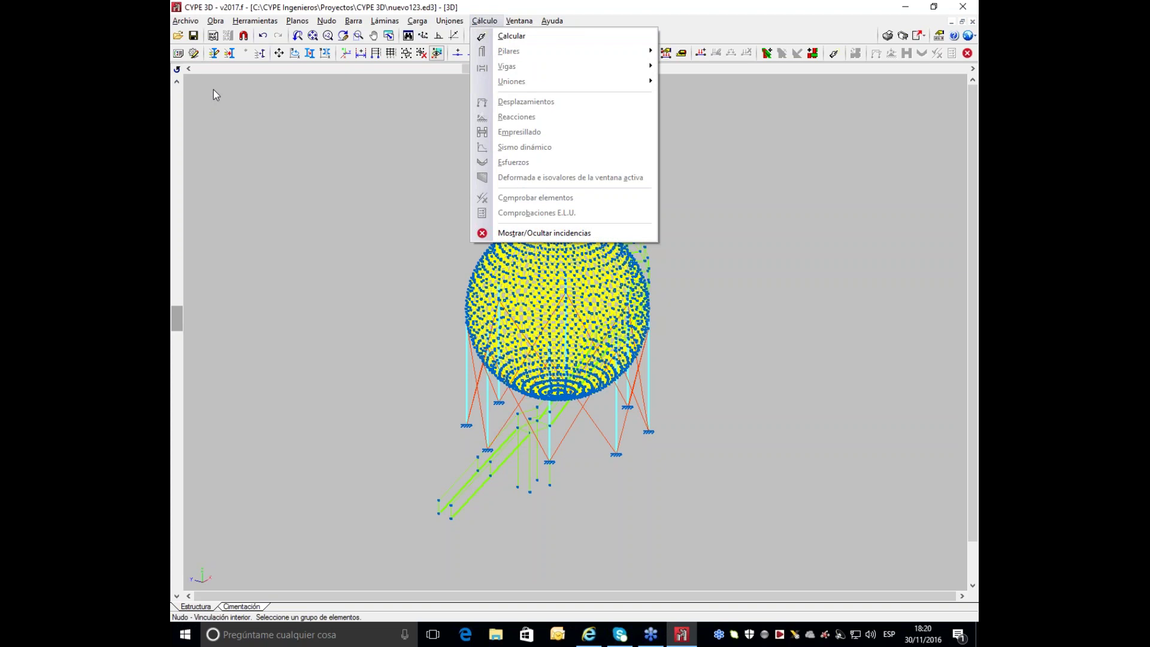
left_click(297, 20)
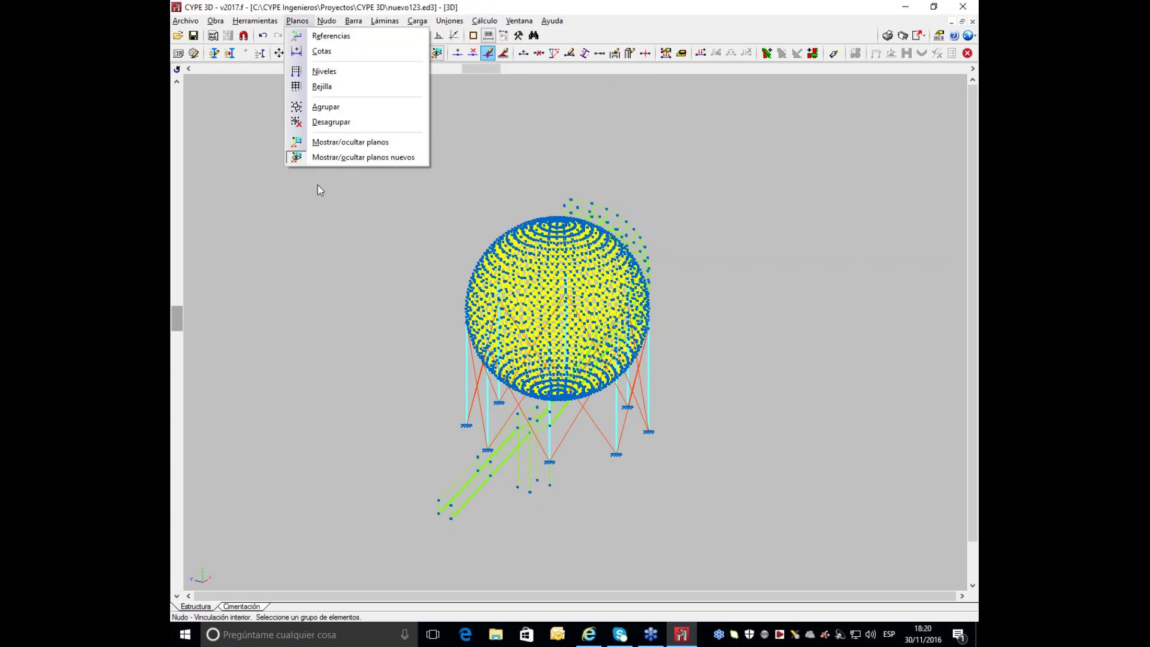
left_click(331, 232)
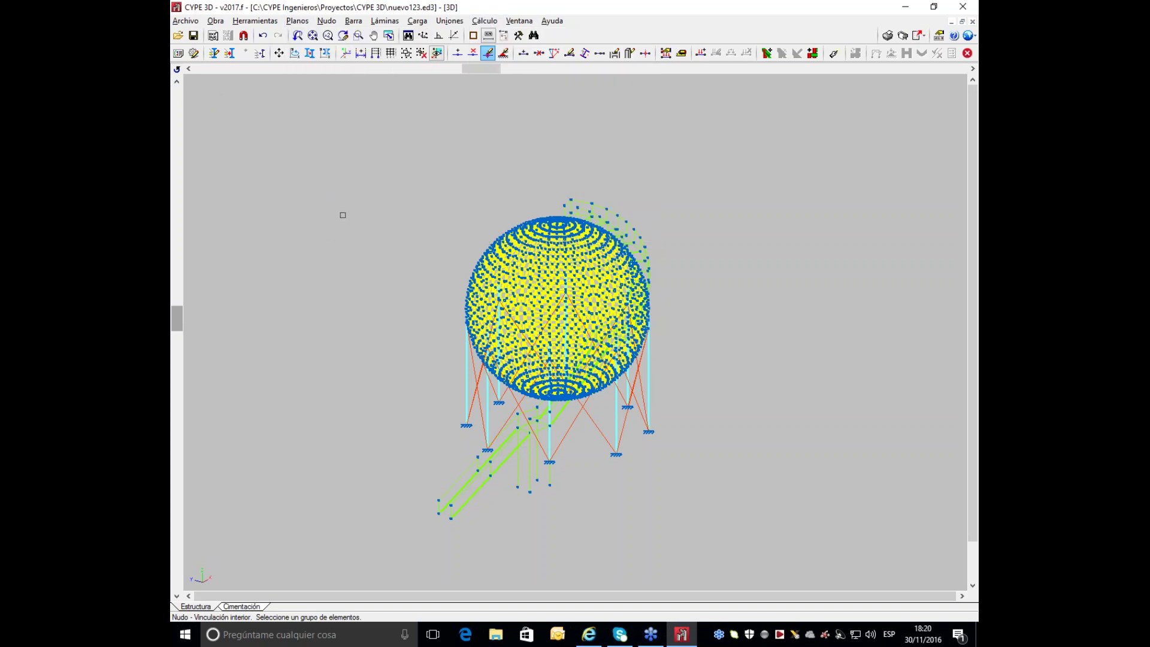
Step: Open the job "cype3D columnas vigas" from the Novedades Colombia folder on the desktop
left_click(186, 21)
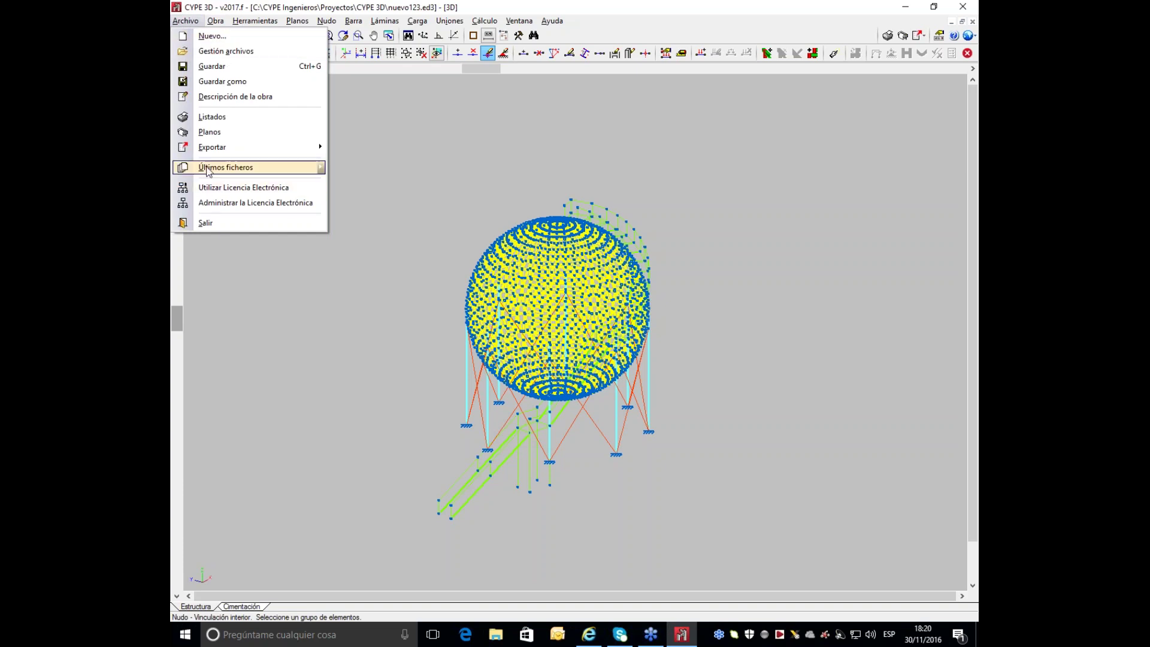
mouse_move(210, 170)
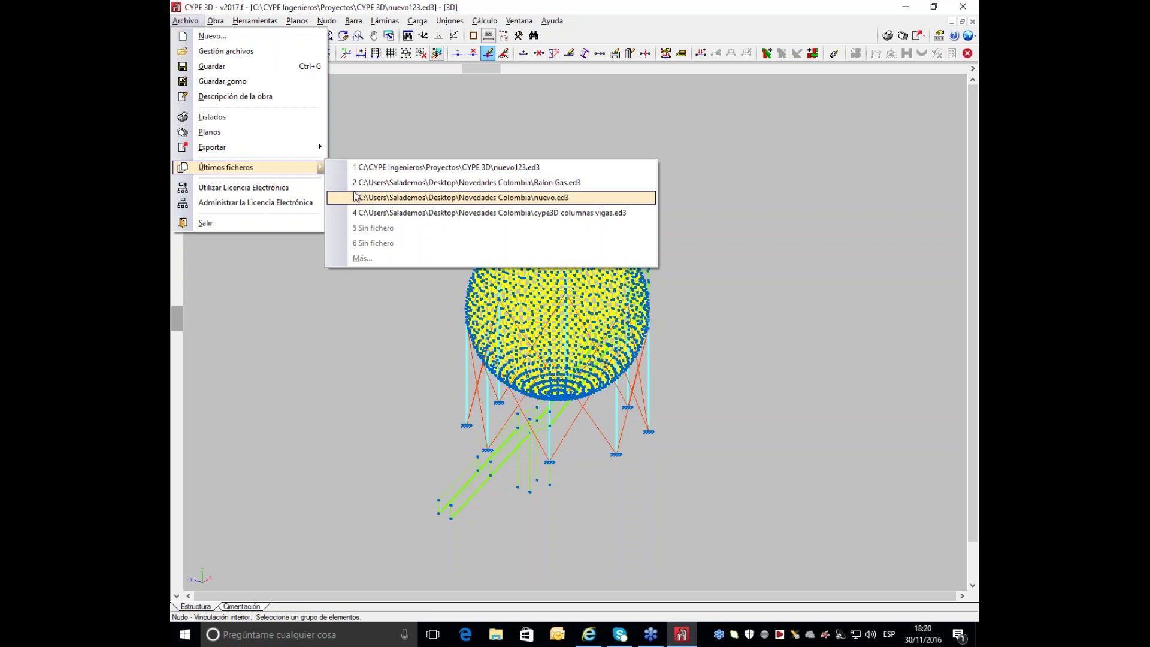
left_click(185, 21)
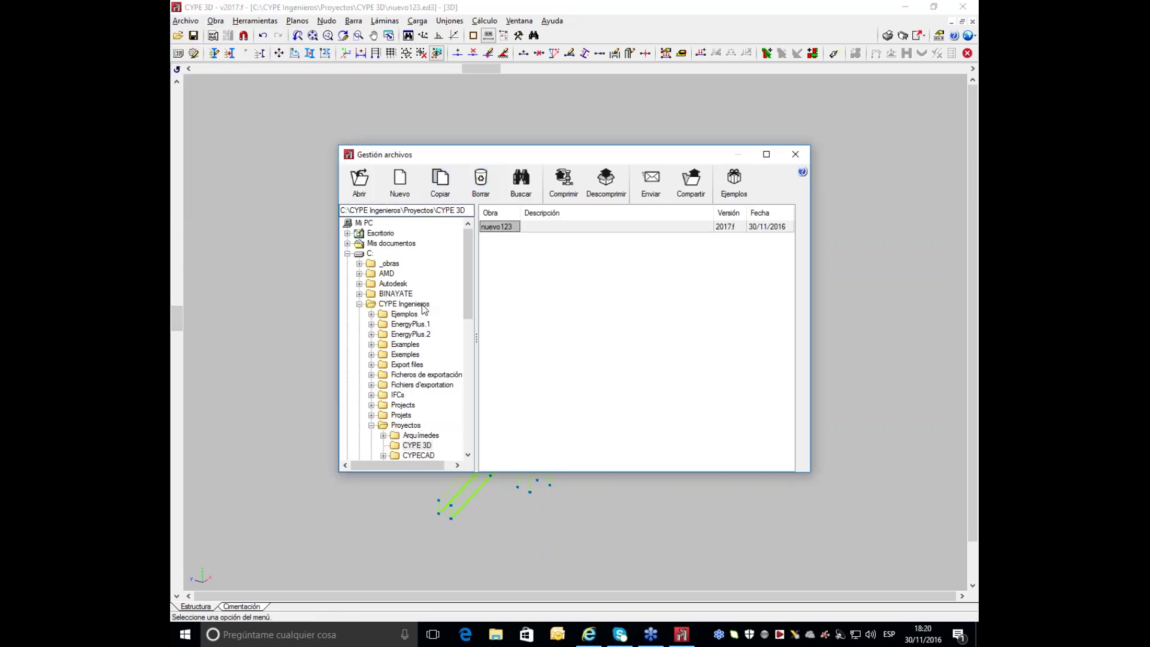
left_click(359, 304)
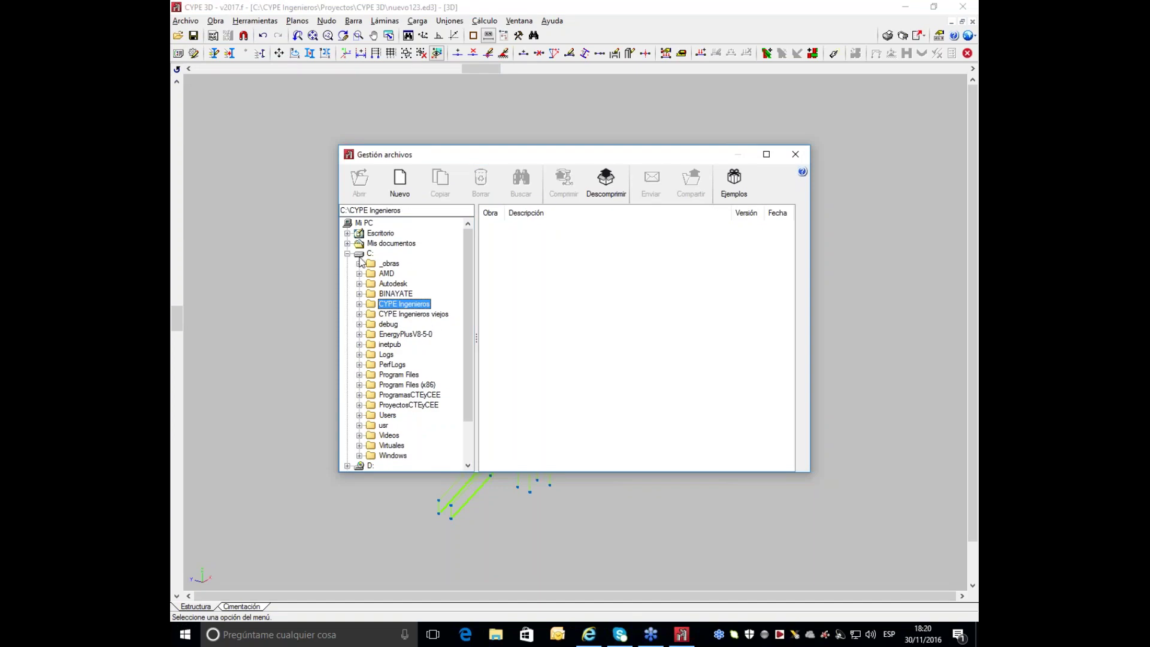
left_click(376, 234)
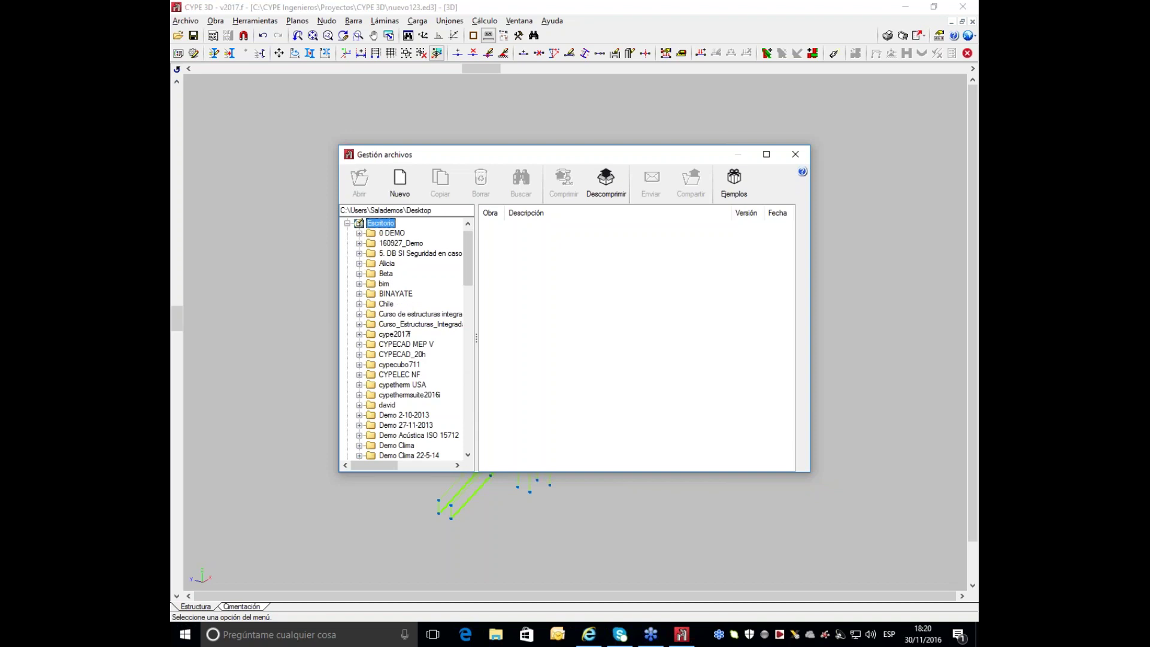
scroll(408, 386, "down", 10)
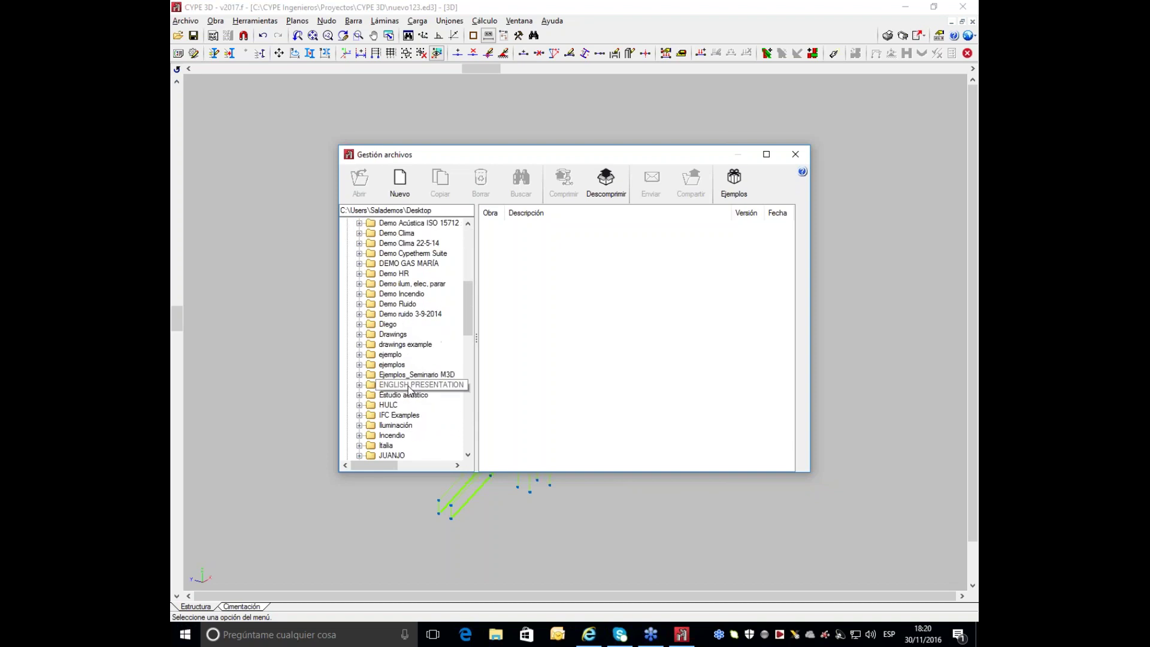
scroll(407, 385, "down", 3)
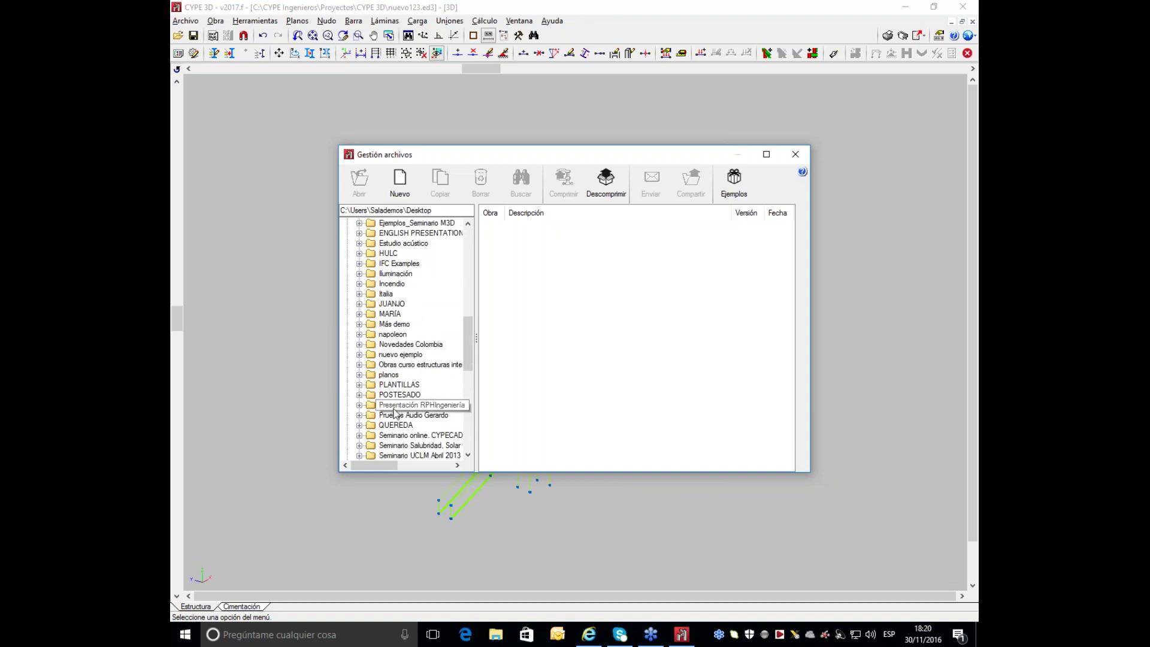
scroll(411, 425, "down", 2)
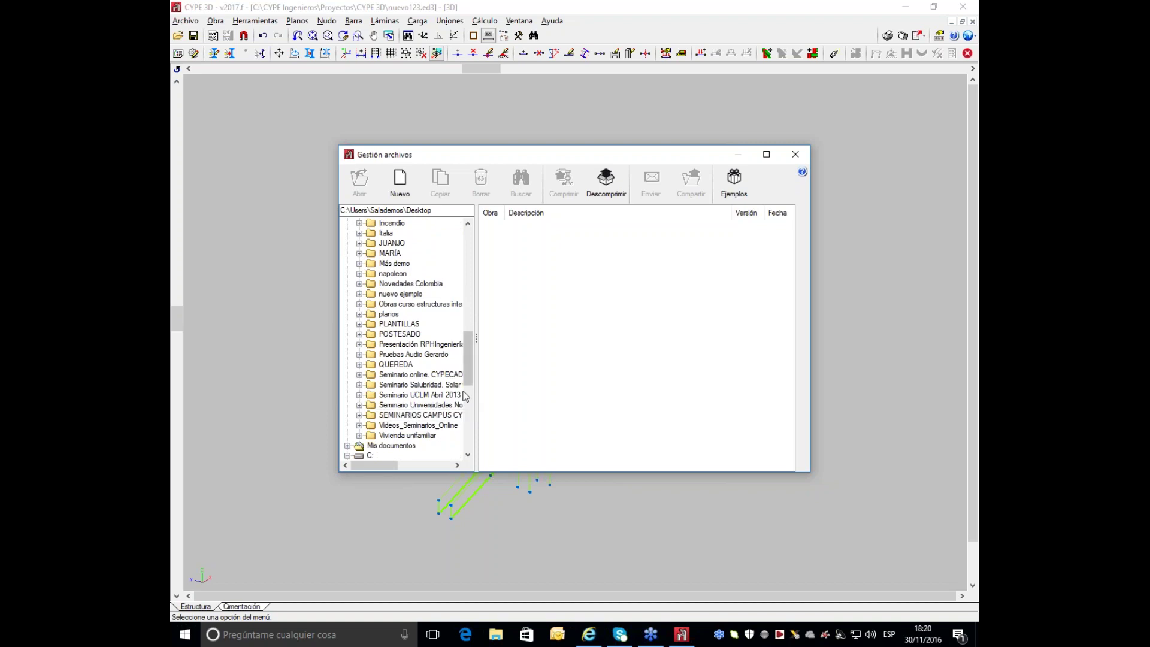
left_click(425, 284)
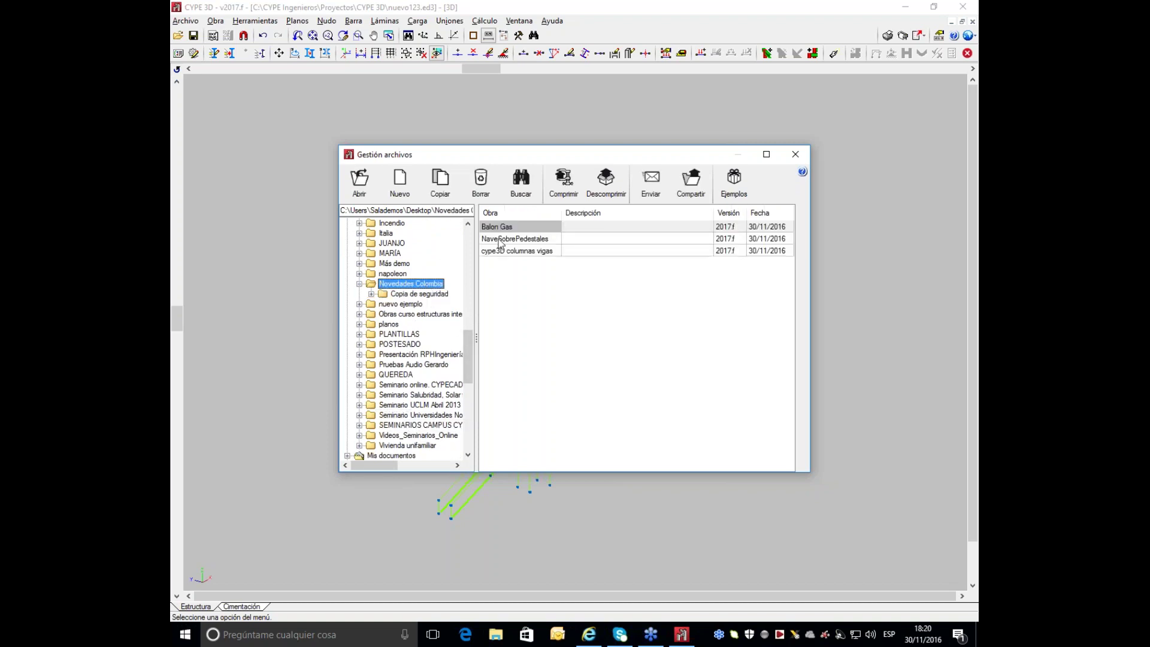
double_click(533, 251)
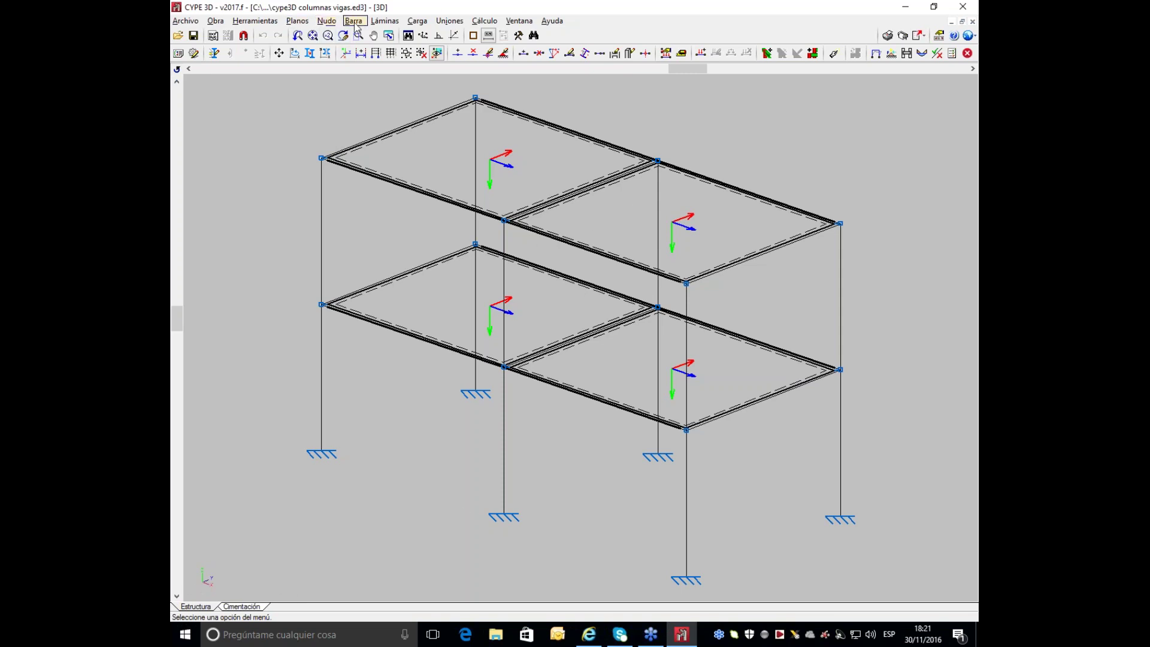
Step: Examine the levels defined in the frame model and their absolute elevations, and close the list
left_click(185, 21)
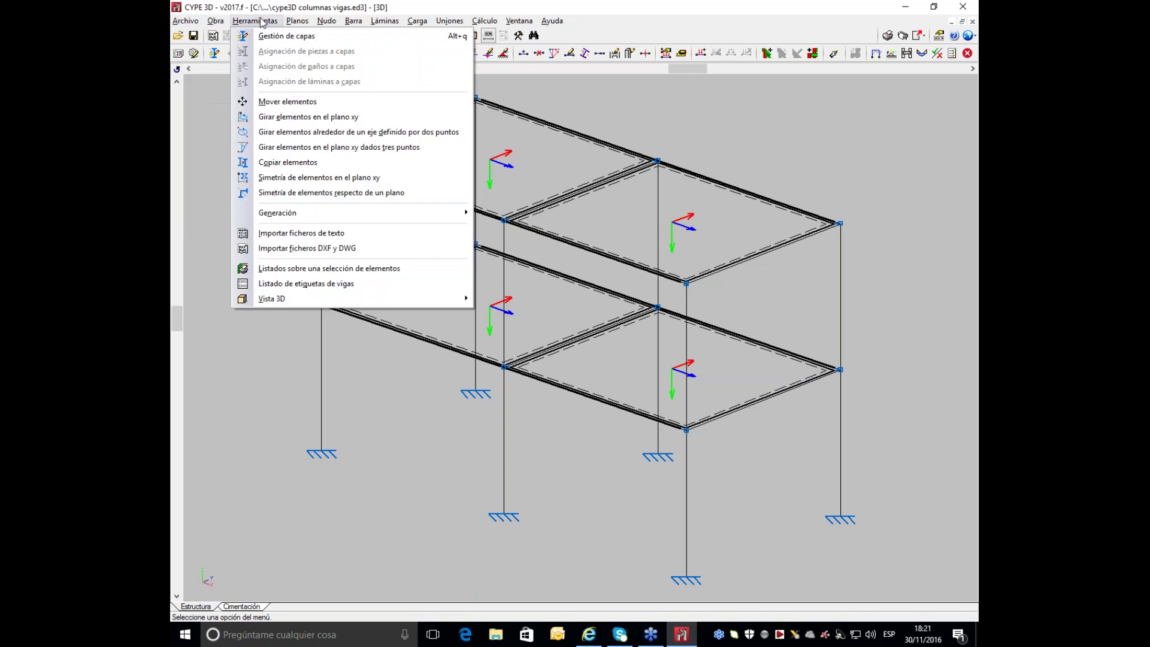
mouse_move(365, 25)
mouse_move(327, 26)
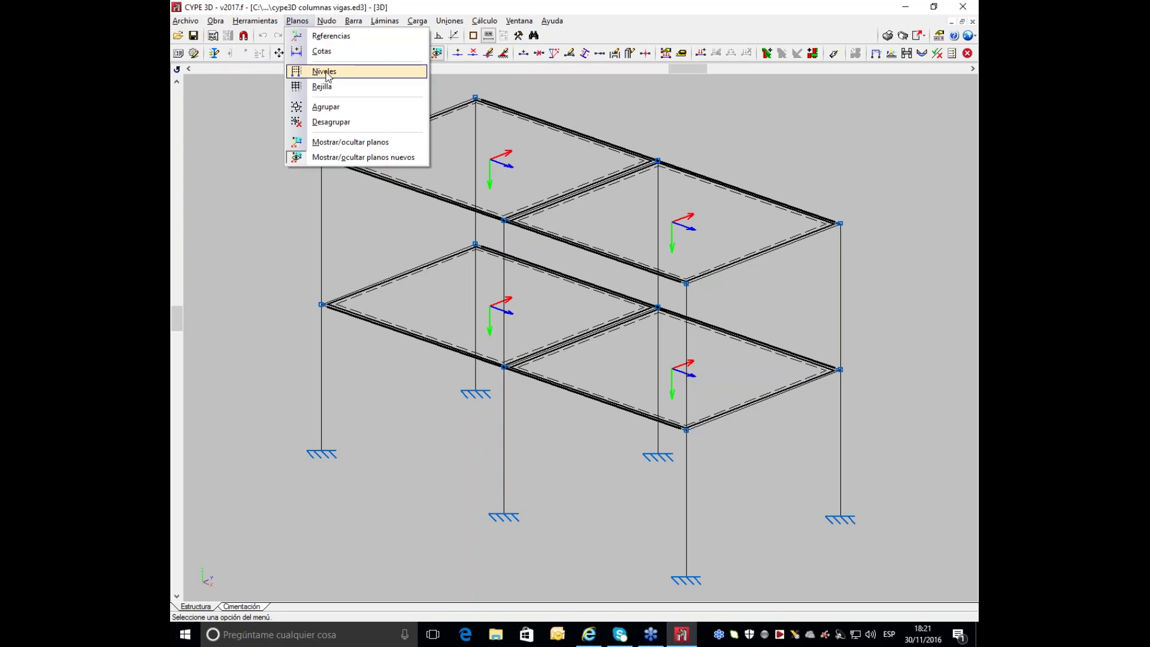
left_click(321, 75)
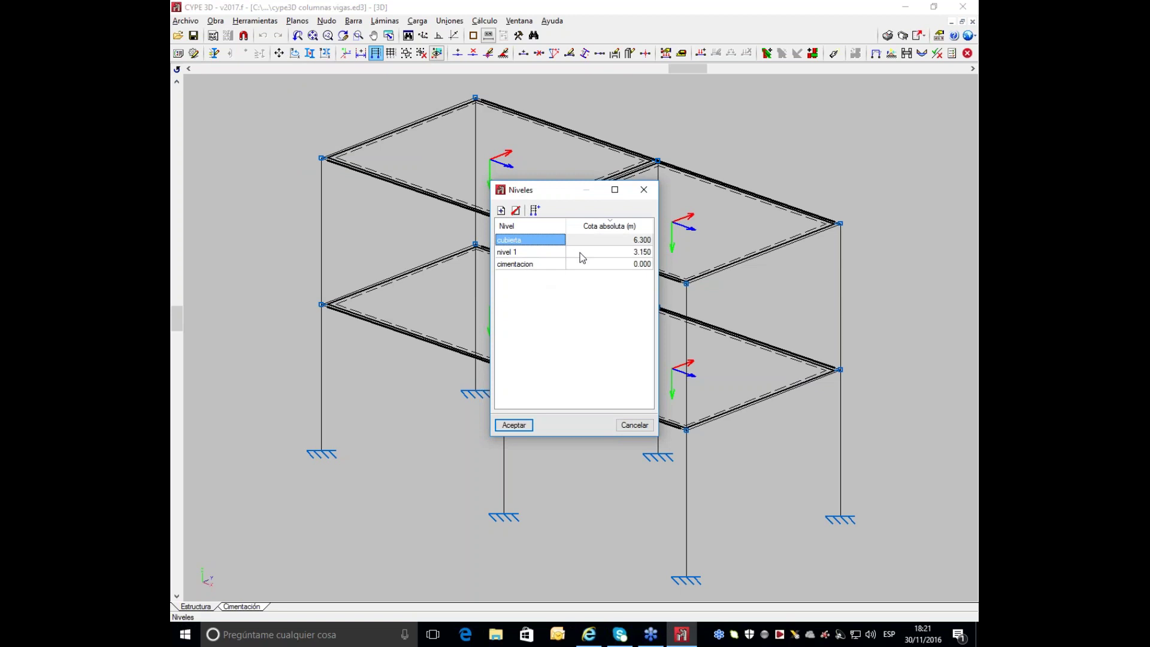
left_click(643, 190)
Step: Start a new bar, review the description options for the column and beam element types, and close without changing the IPE 80 profile
scroll(252, 105, "down", 2)
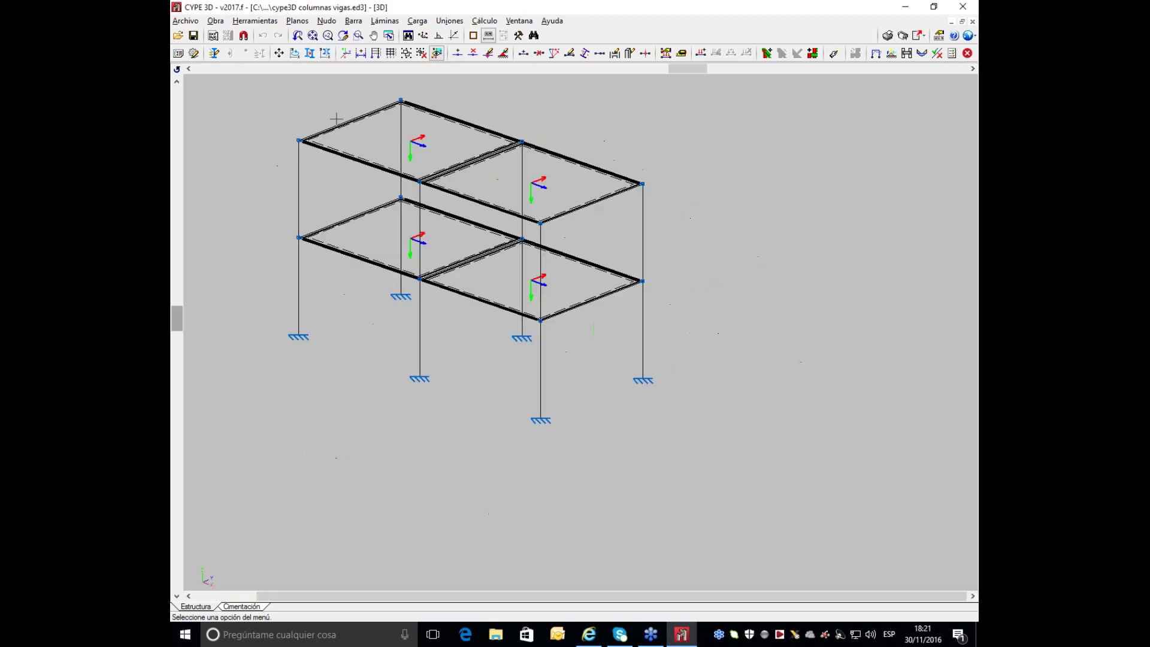
left_click(348, 23)
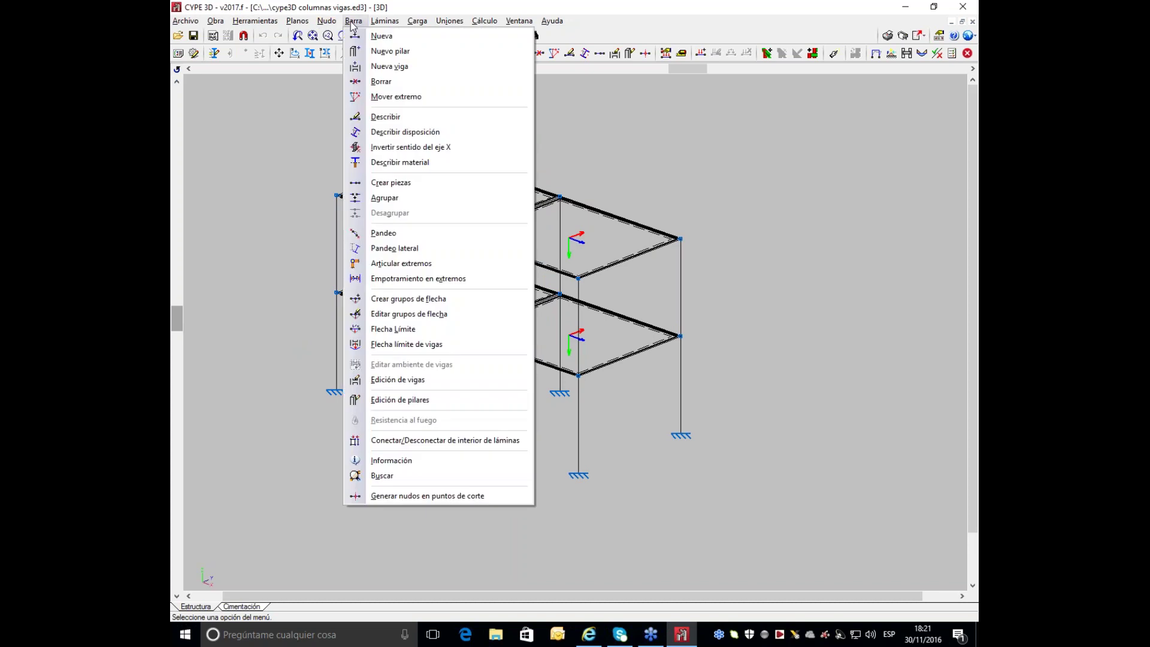
left_click(381, 36)
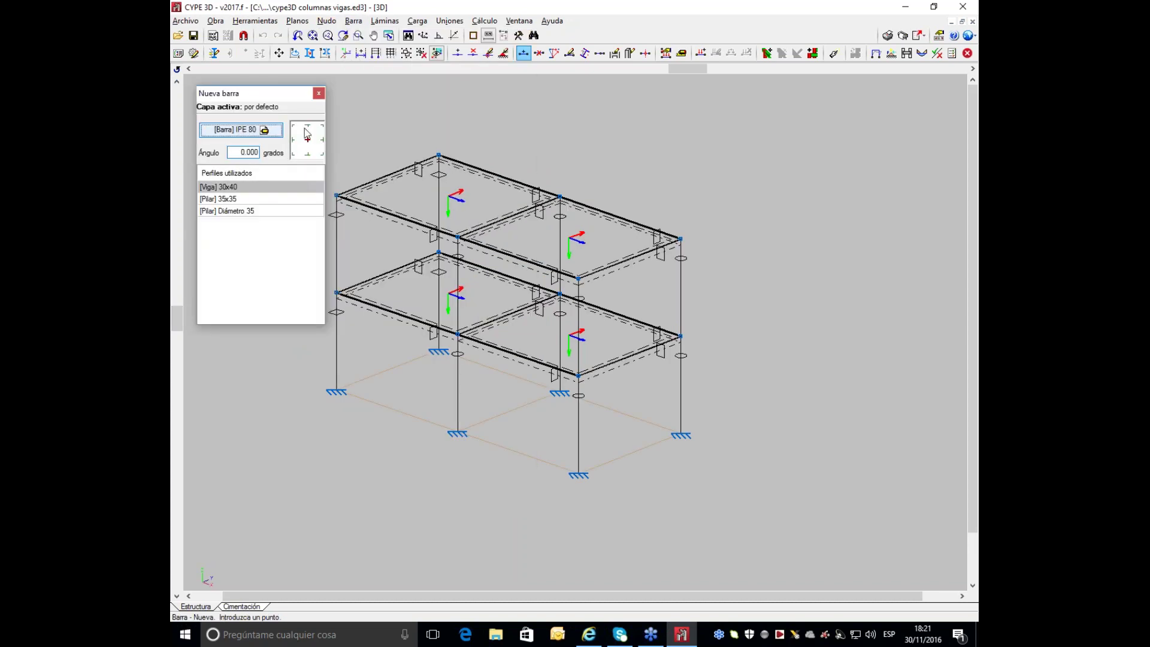
left_click(243, 130)
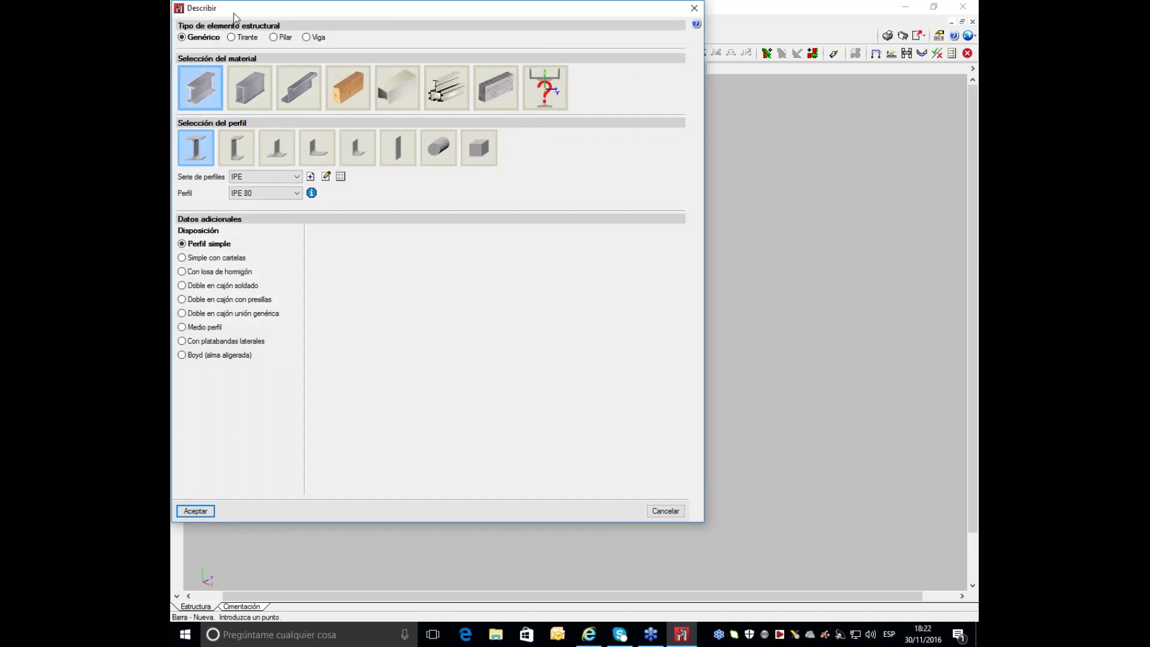
left_click_drag(233, 13, 324, 122)
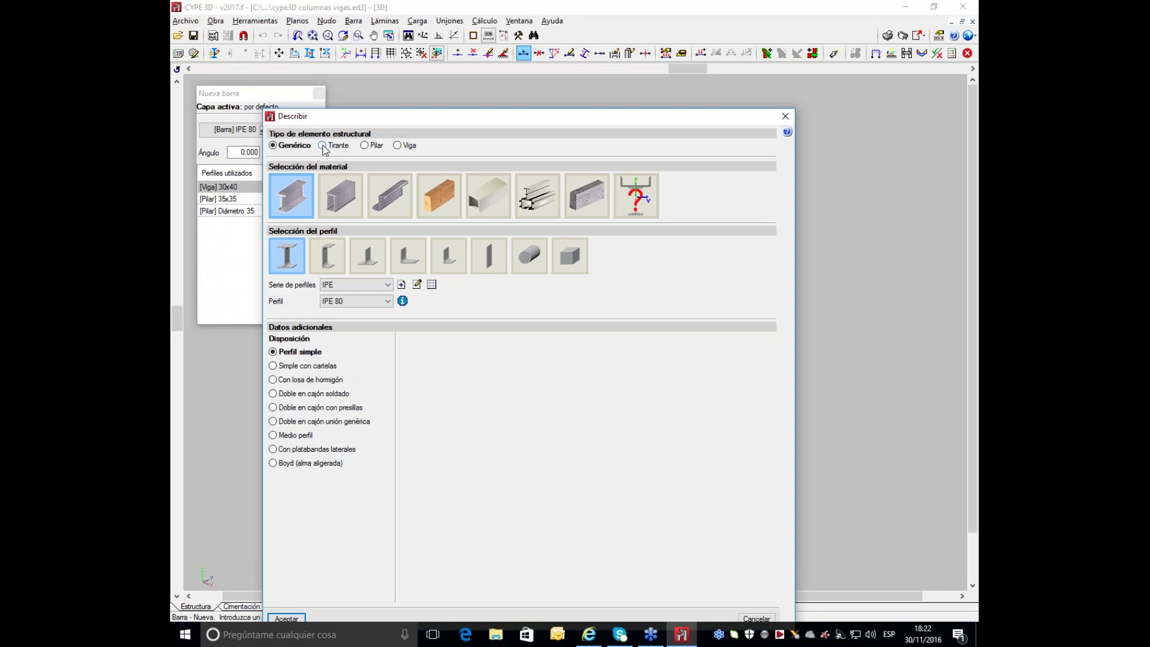
left_click(364, 146)
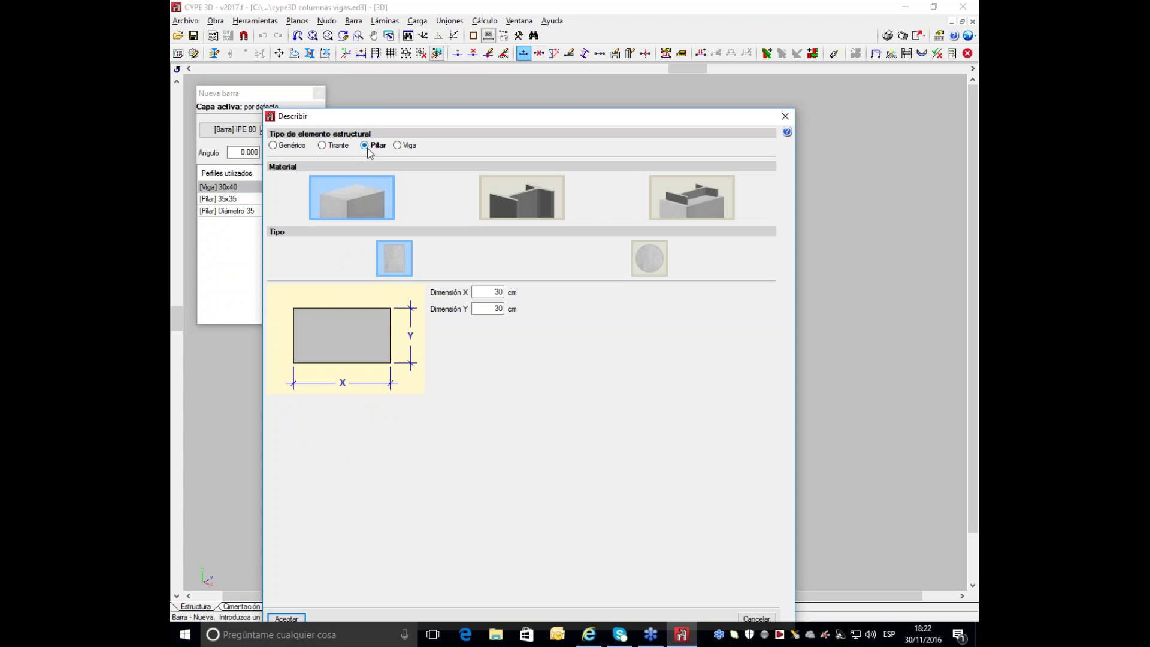
left_click(397, 145)
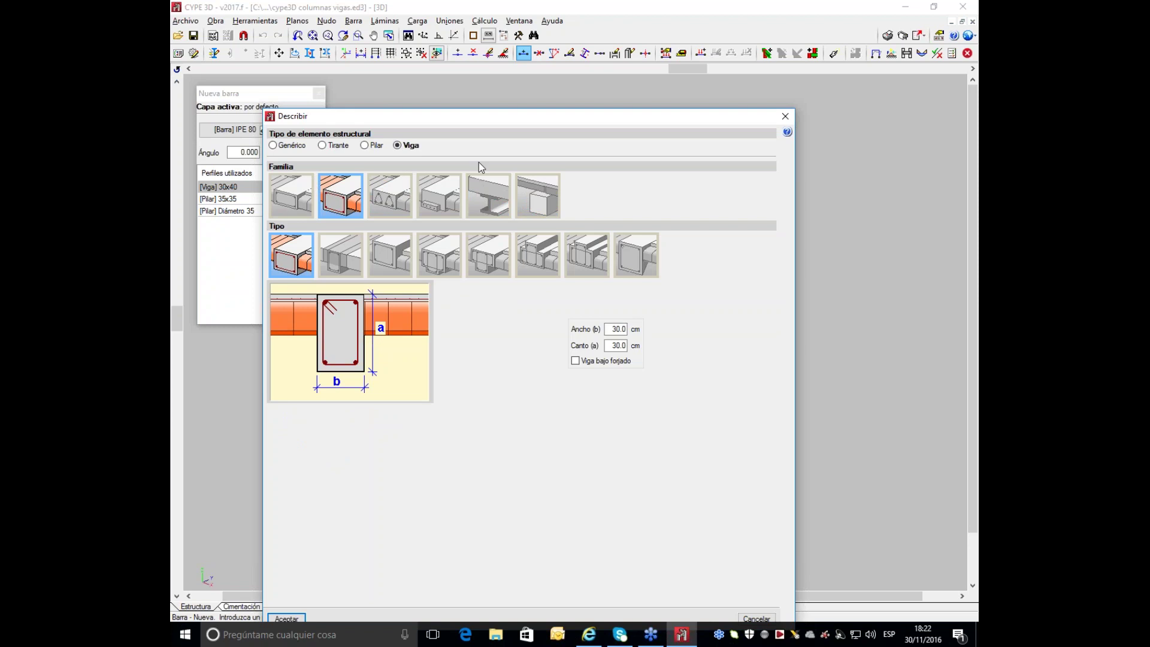
left_click(785, 116)
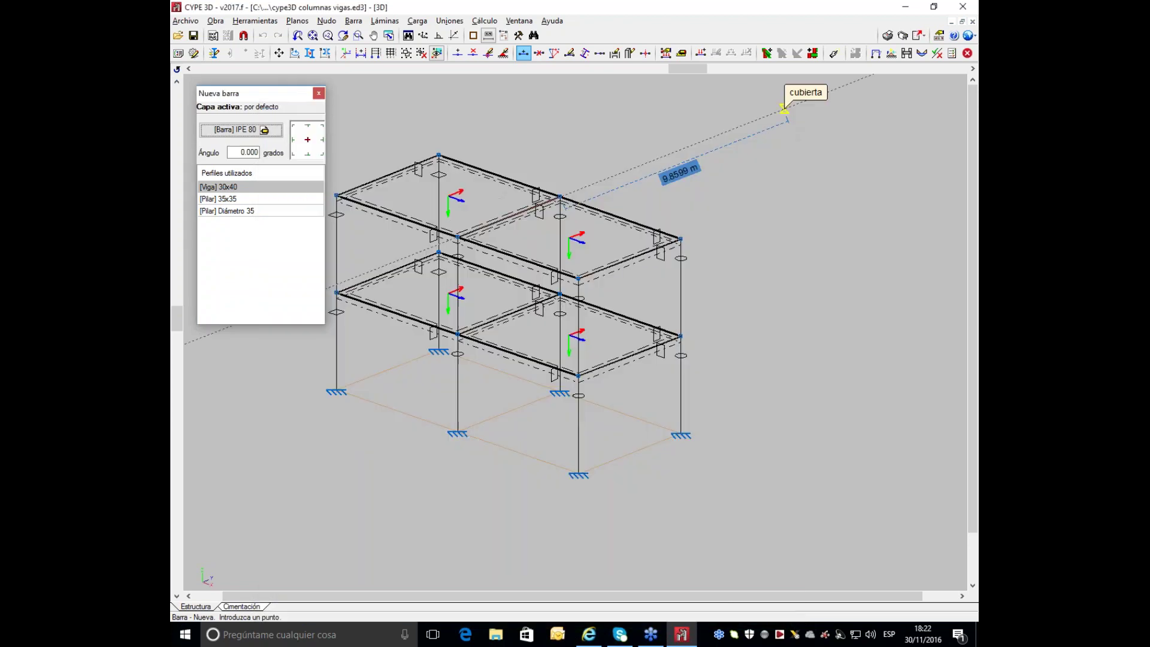
left_click(318, 94)
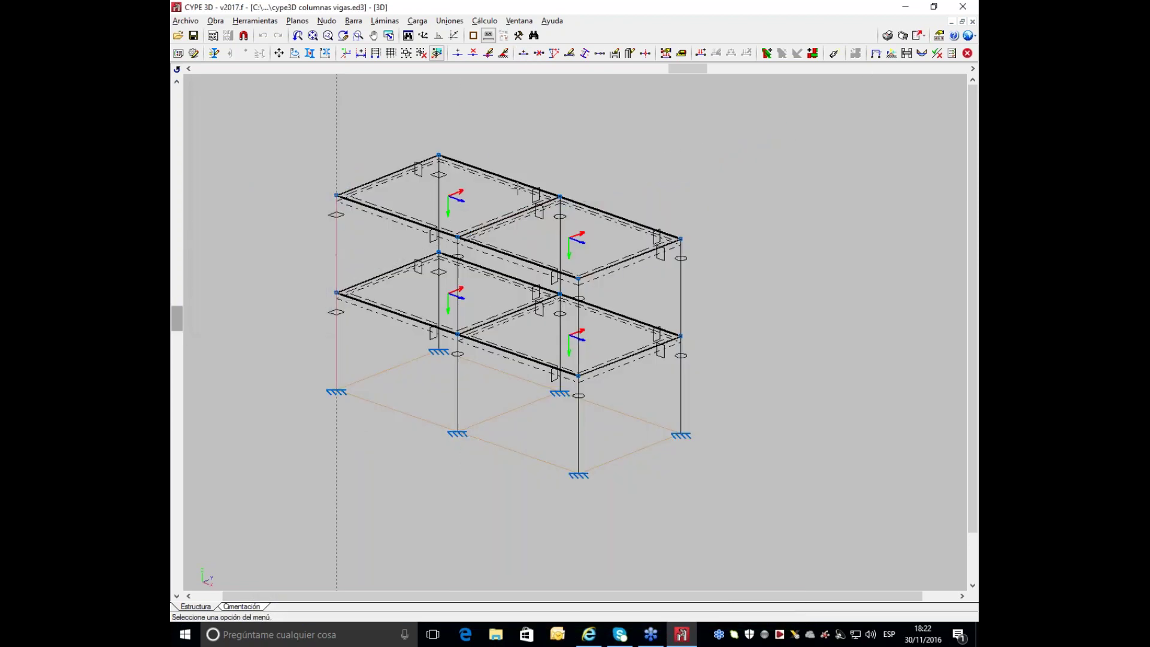
Step: Open the reinforcement editor for the front continuous beam of nivel 1 in an enlarged window
left_click(417, 22)
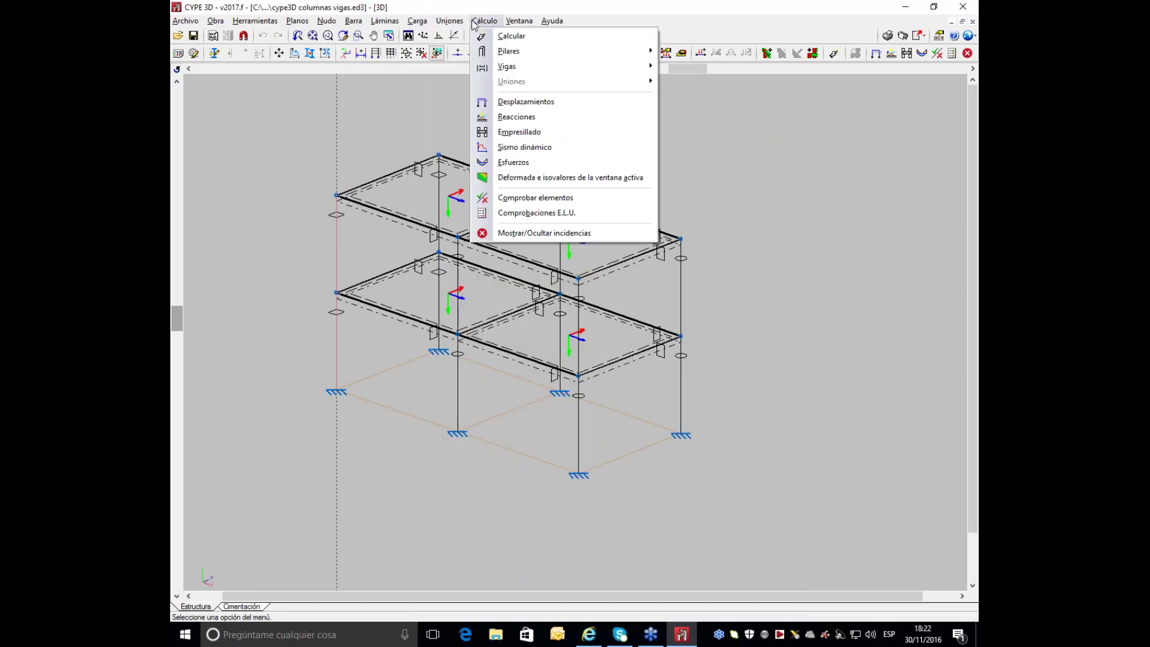
mouse_move(363, 26)
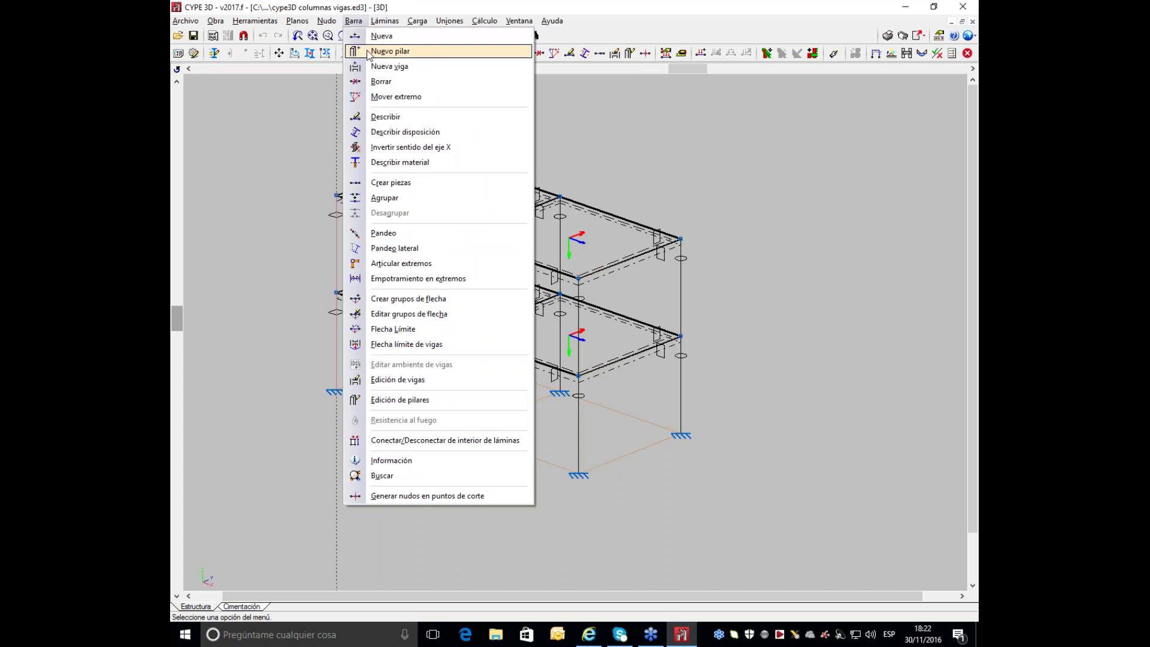
left_click(411, 380)
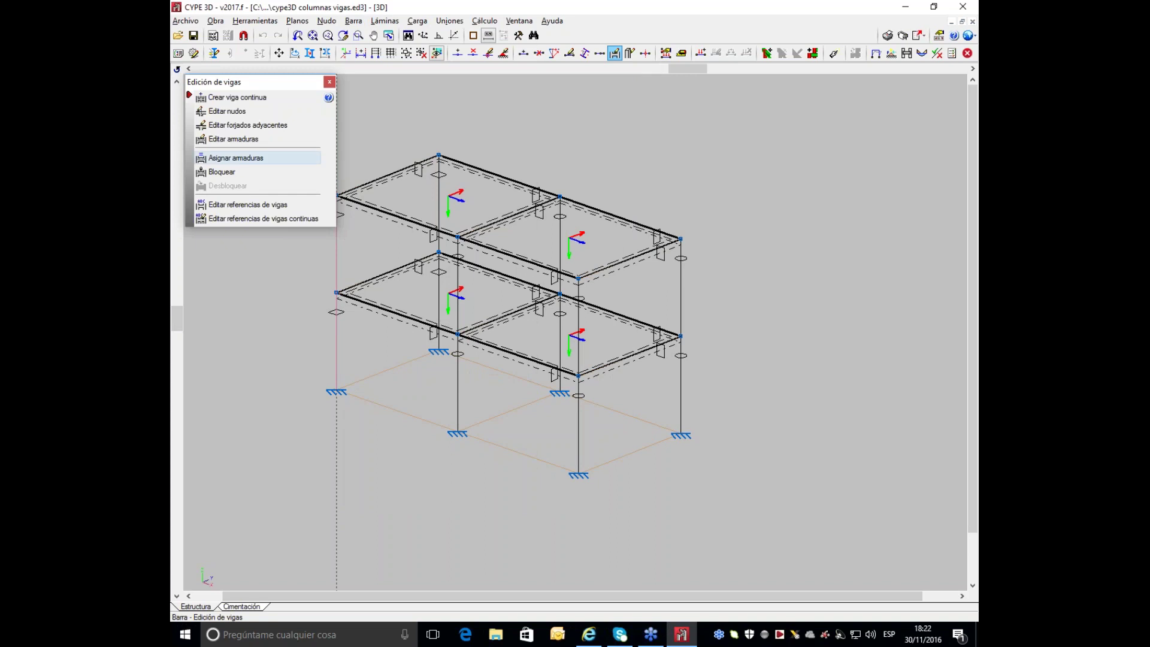
left_click(259, 139)
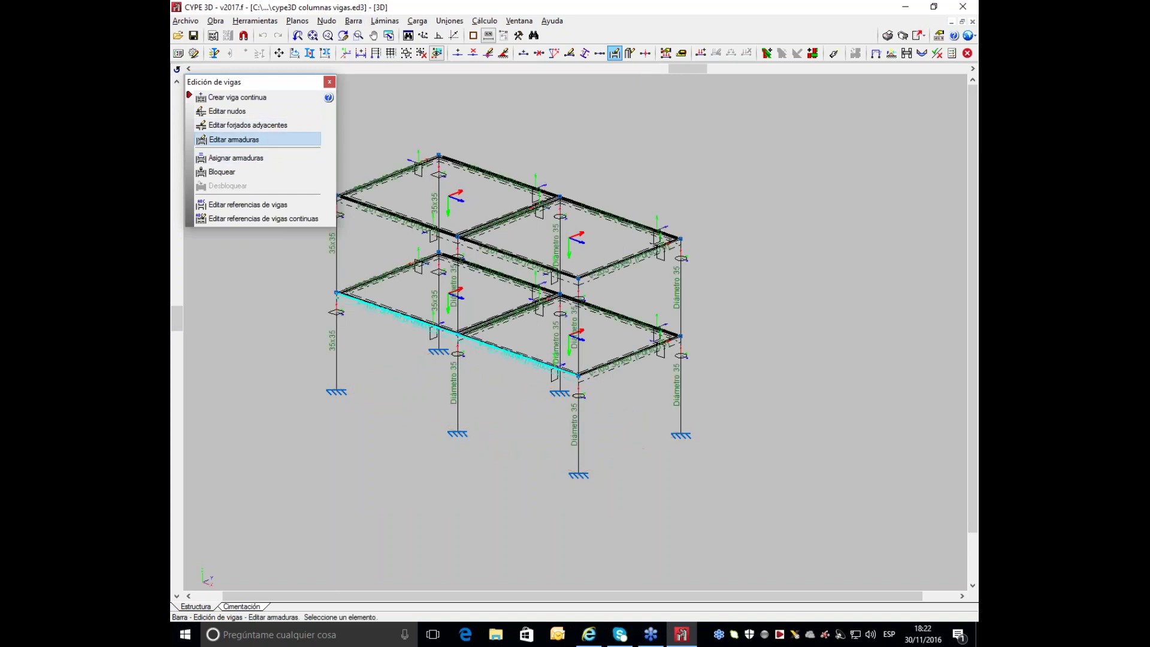
left_click(471, 355)
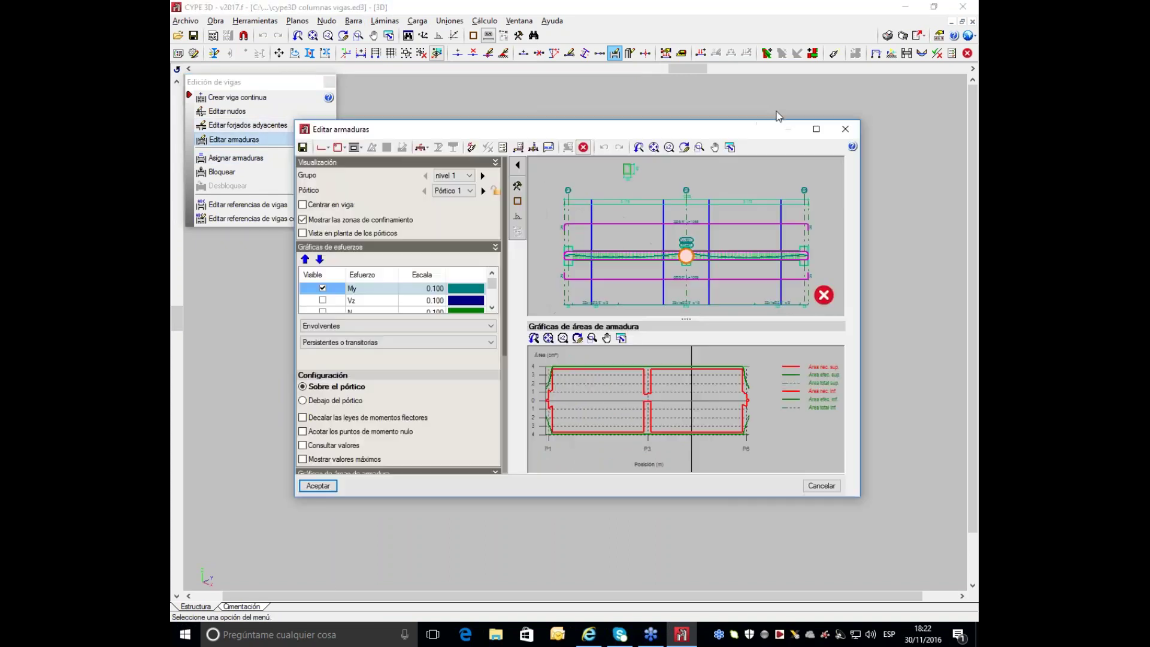
left_click(816, 129)
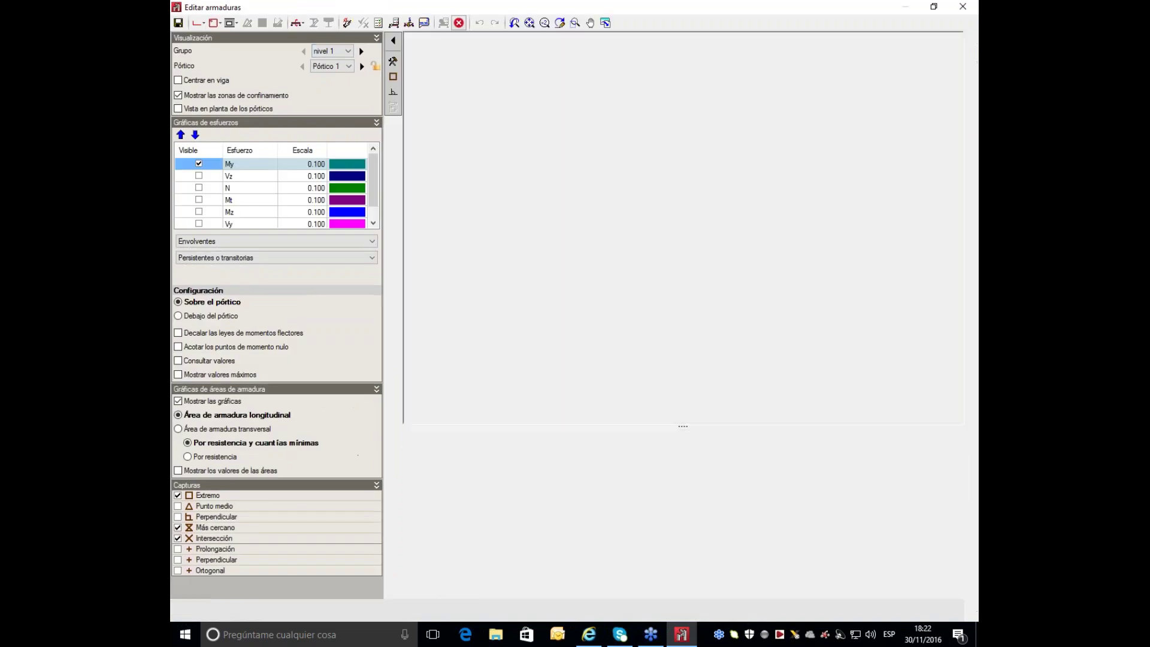
Step: Review the beam's E.L.U. and E.L.S. checks for reinforcement, shear and normal forces, and close the reinforcement editor
left_click(378, 22)
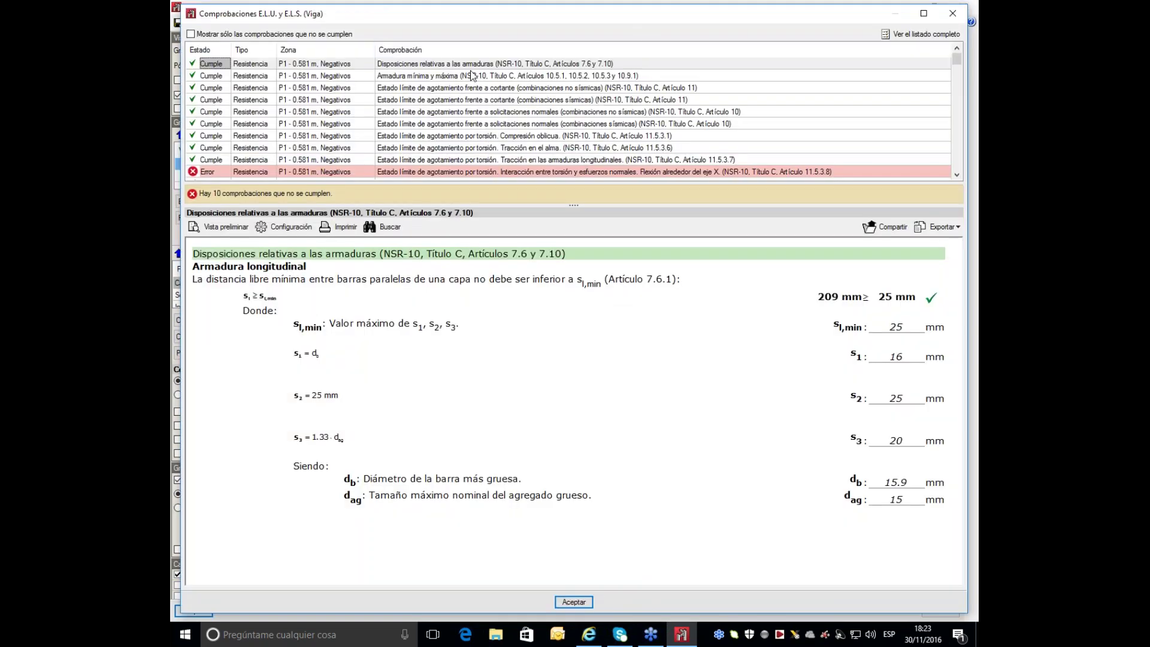
left_click(470, 76)
left_click(473, 88)
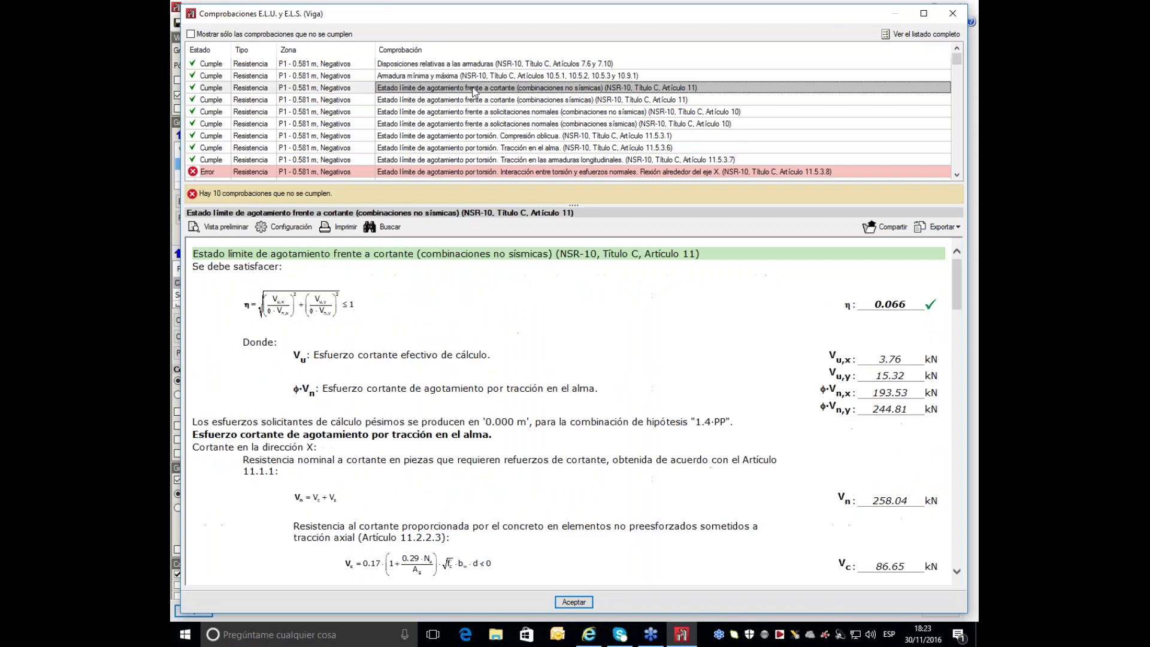
left_click(474, 100)
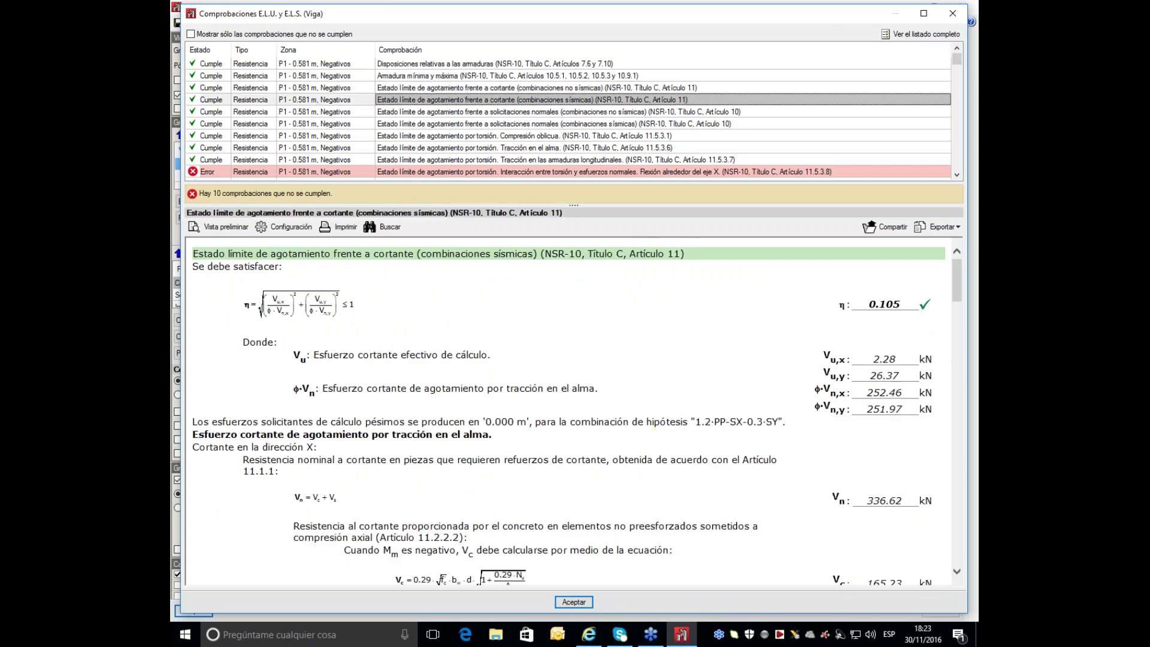
left_click(478, 112)
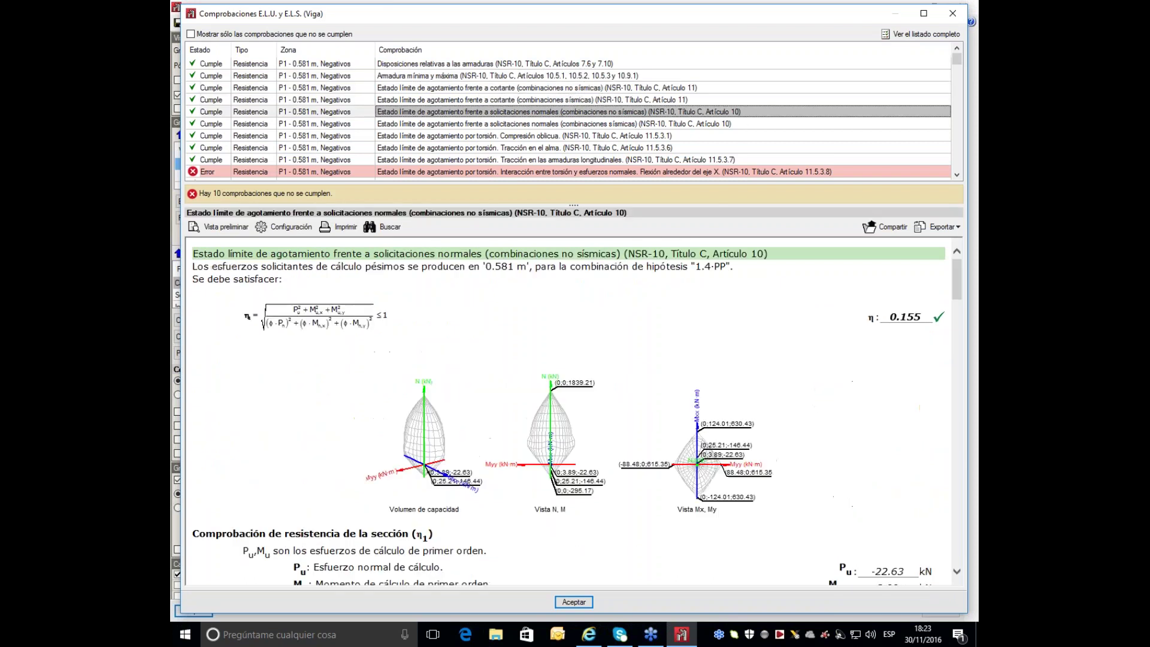
left_click(479, 124)
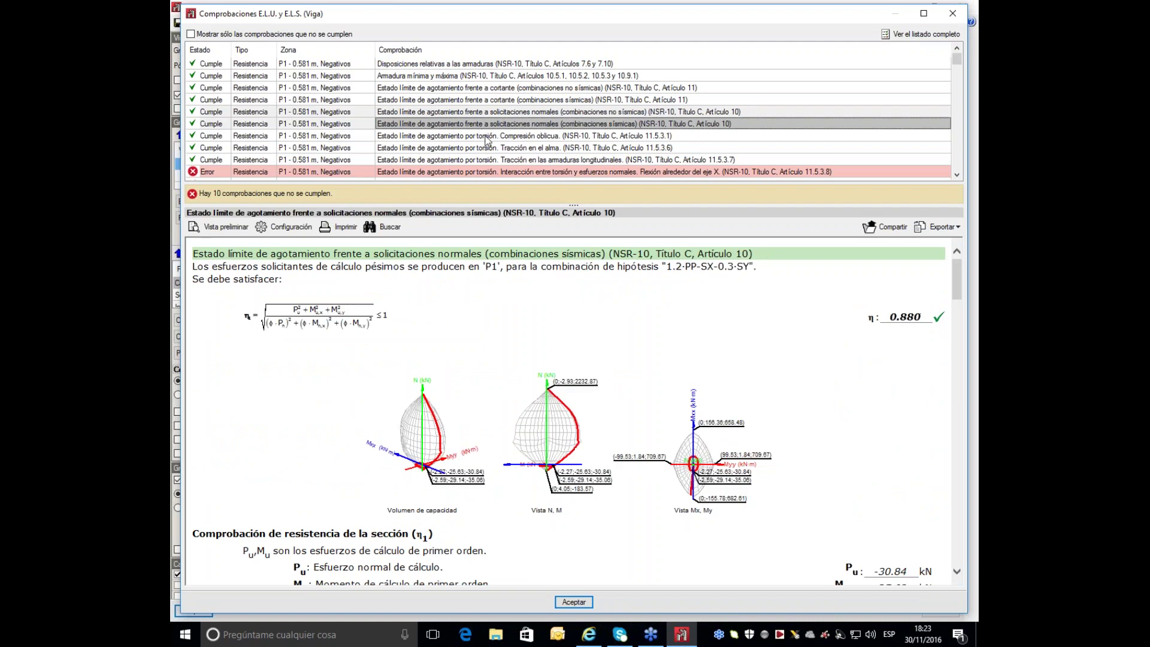
left_click(951, 14)
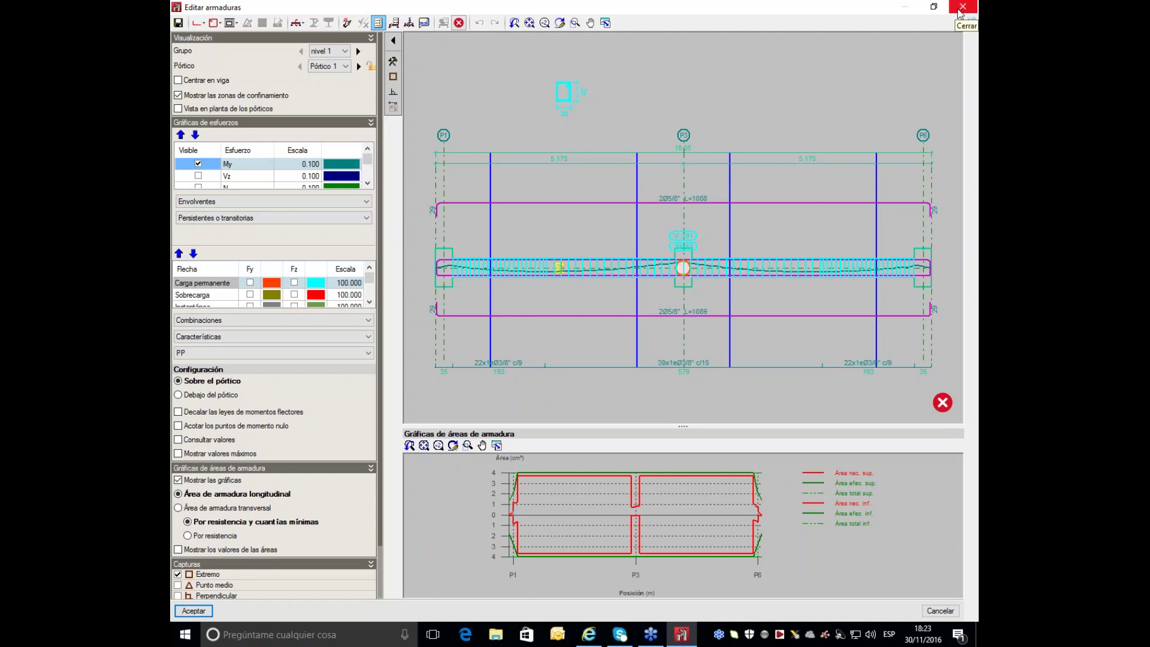
left_click(959, 11)
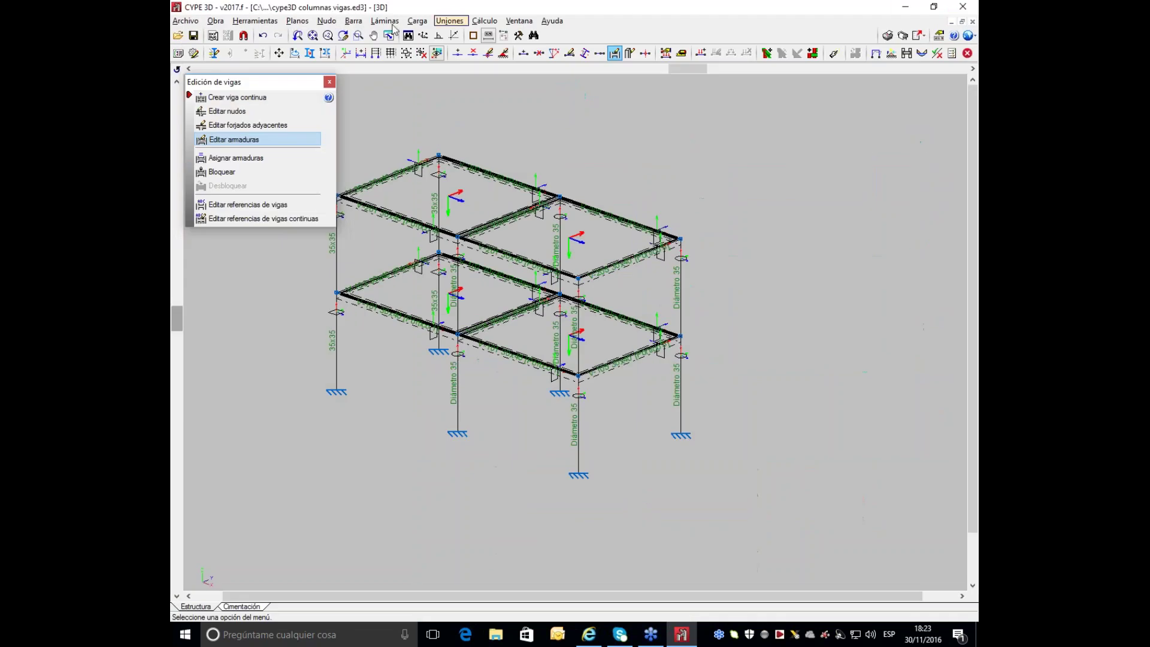
Step: Examine the reinforcement of column P1 in the table view and the column schedule view, and close the column editor
left_click(354, 20)
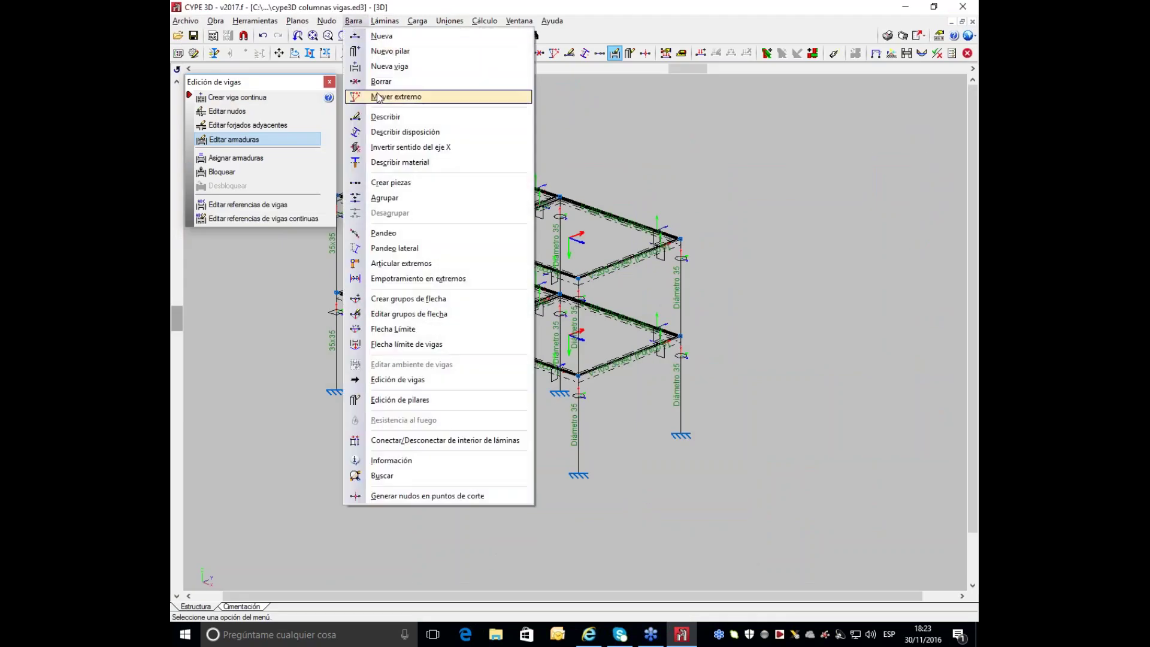
mouse_move(323, 21)
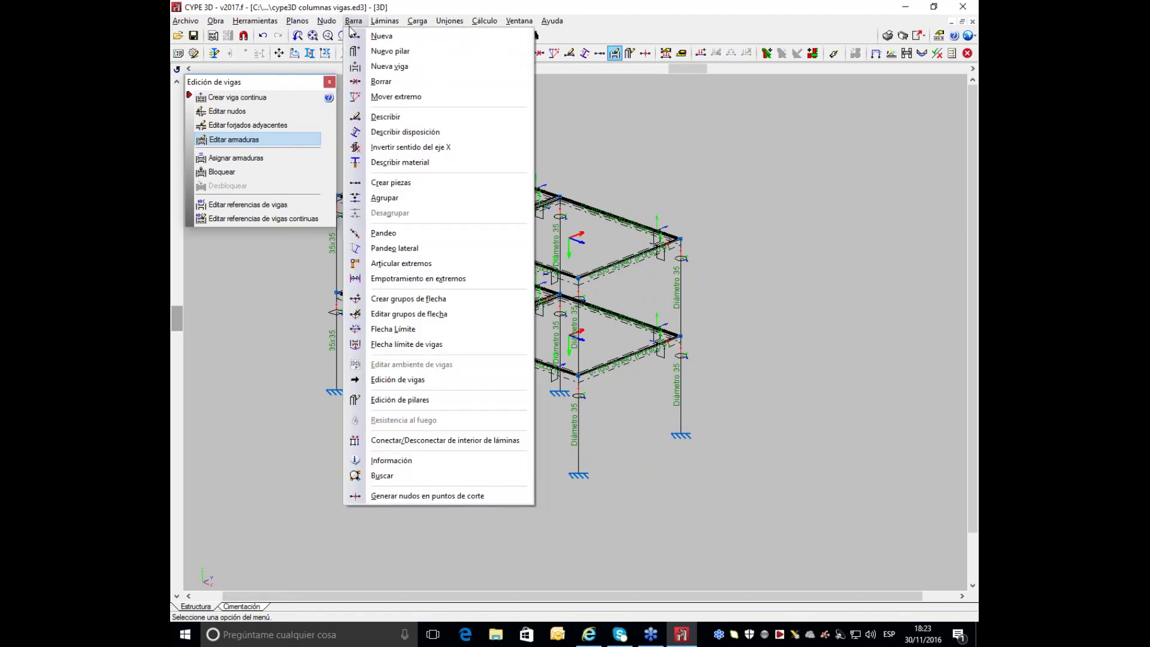
left_click(400, 400)
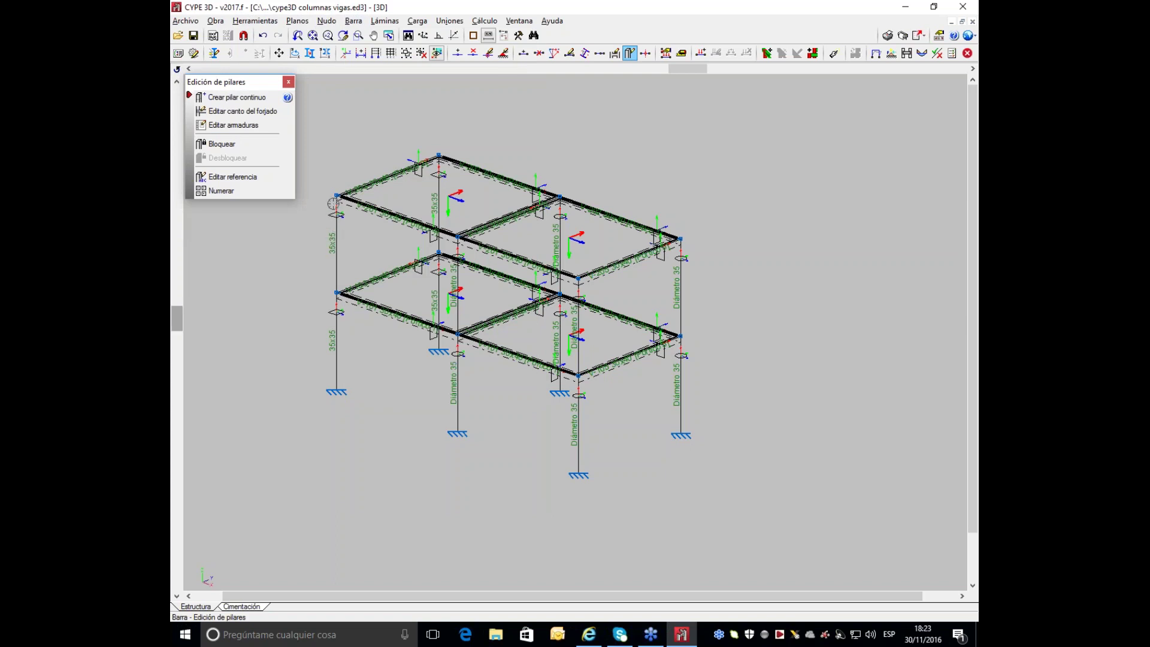
left_click(261, 123)
left_click(363, 241)
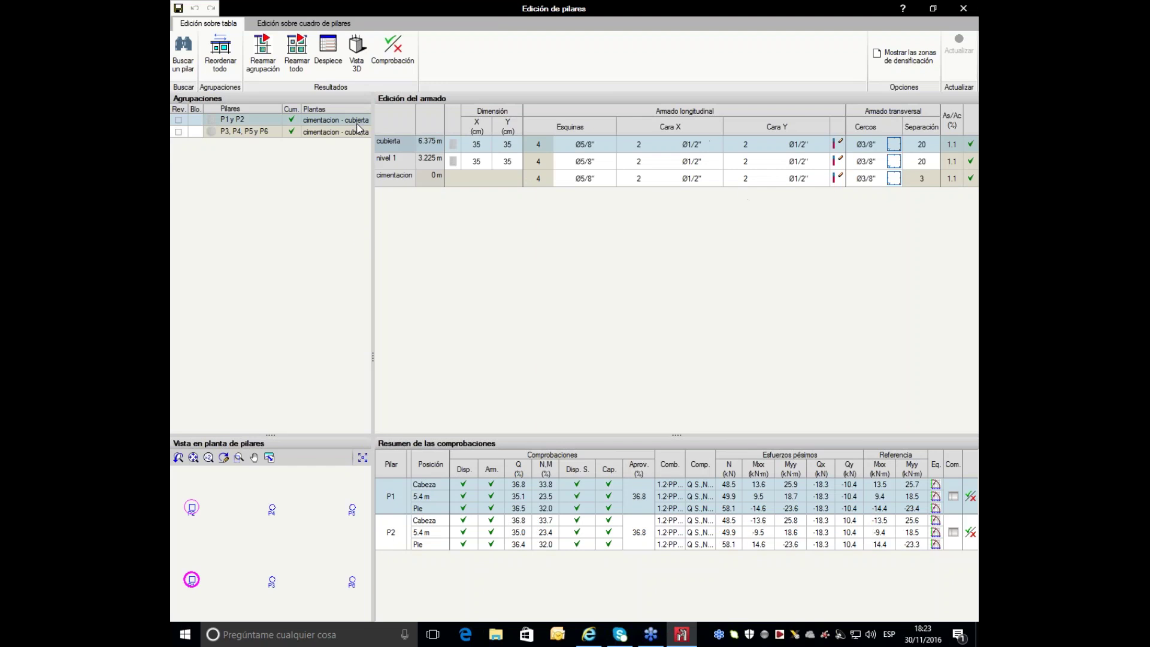
left_click(295, 25)
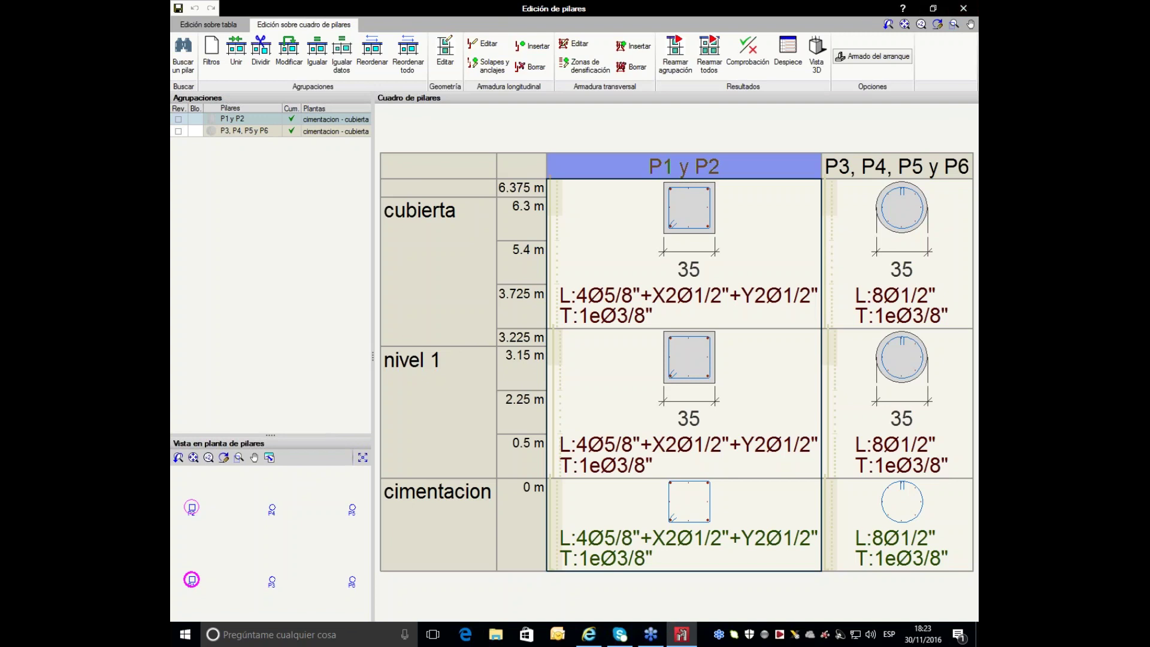
left_click(962, 8)
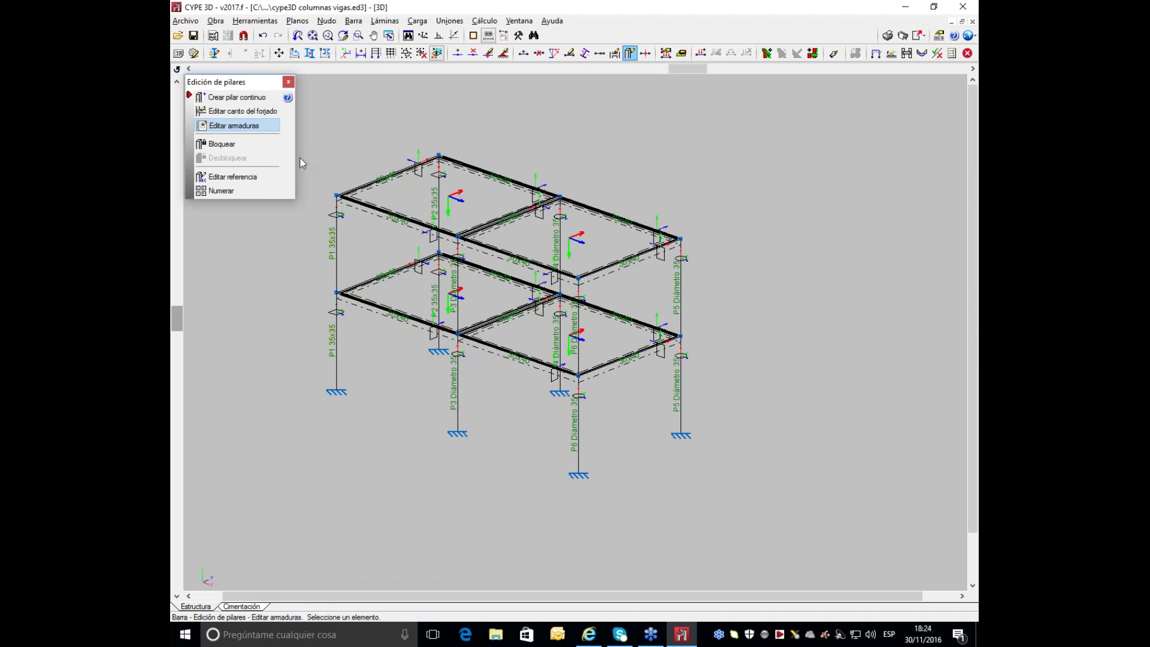
Step: Open the integration bands of slab L1 on the upper level
middle_click_drag(525, 255, 549, 381)
scroll(515, 354, "up", 4)
middle_click_drag(515, 291, 555, 248)
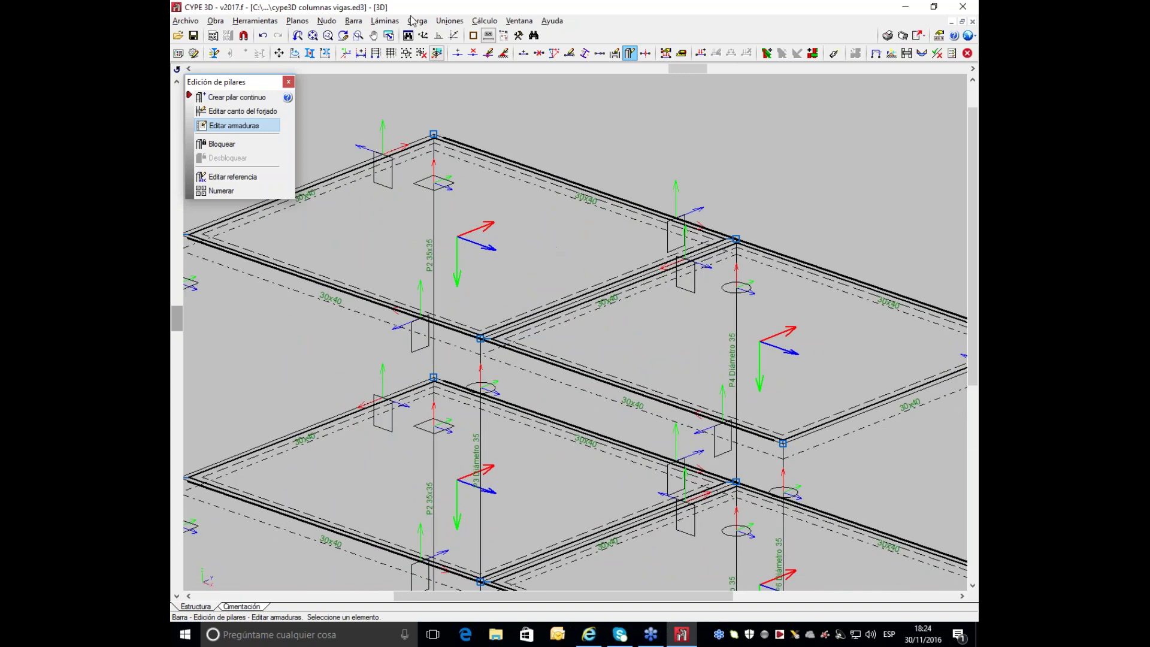
left_click(387, 21)
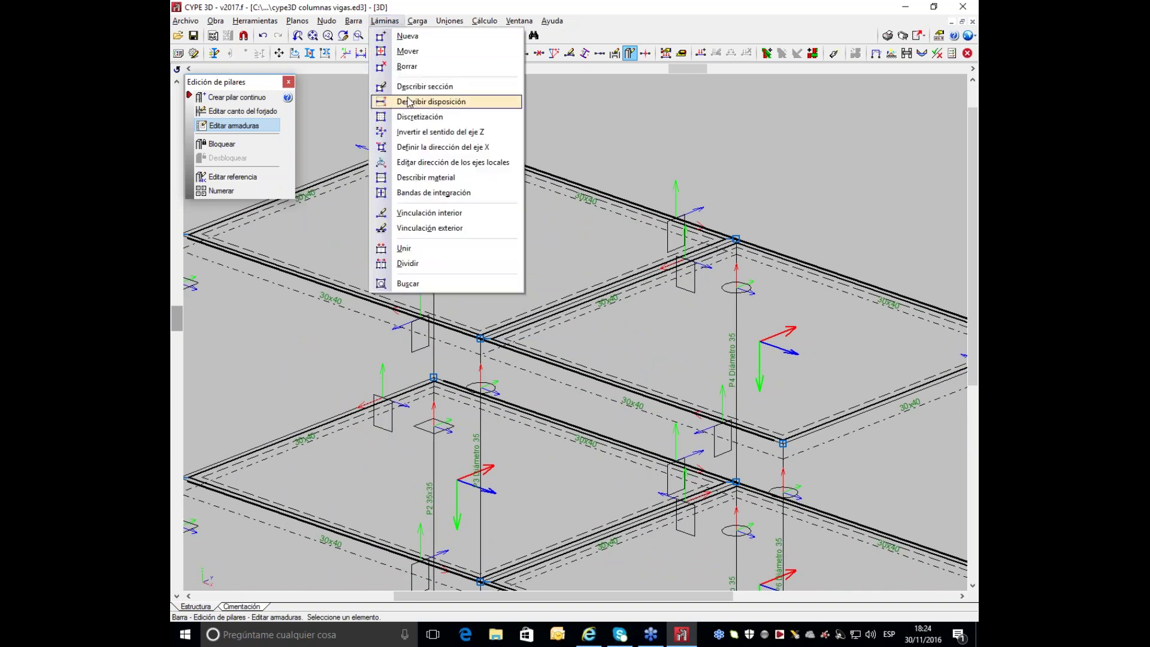
left_click(427, 193)
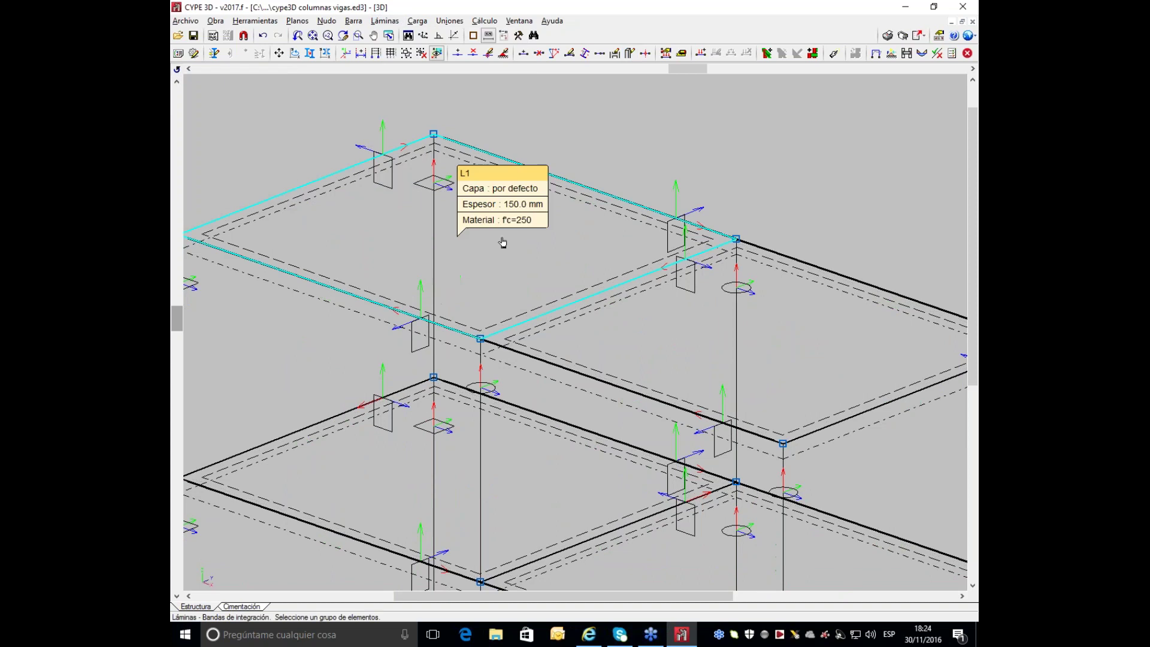
left_click(382, 271)
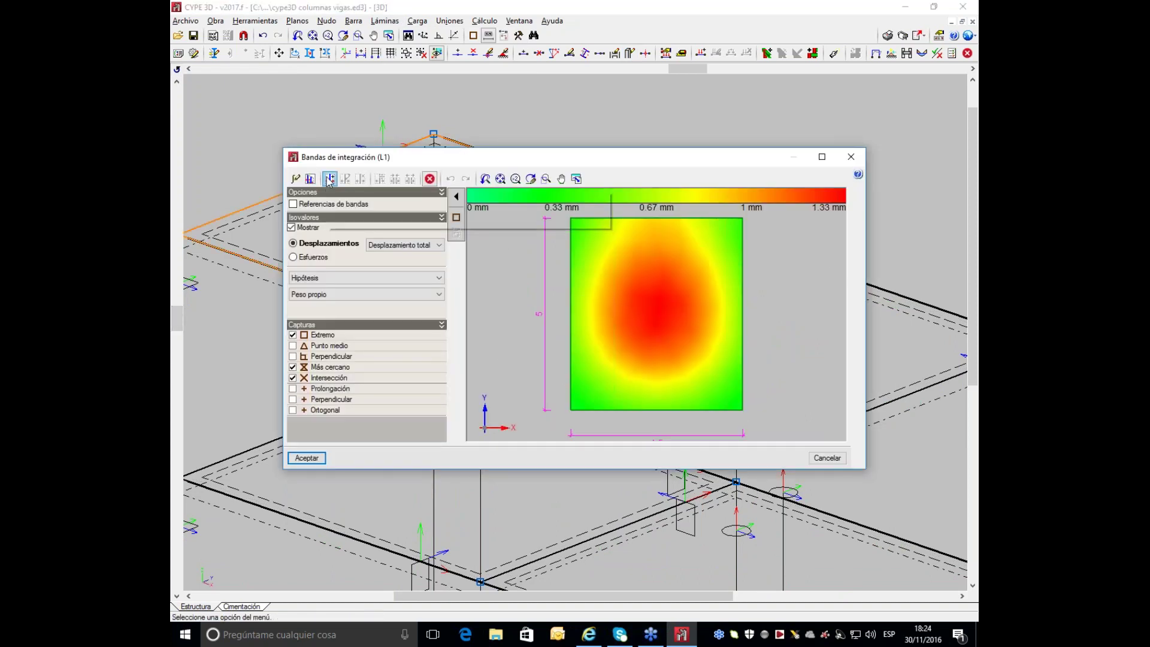
Step: Add a 100 cm wide integration band between the midpoints of slab L1's two opposite short edges, using midpoint snapping, and accept
left_click(329, 179)
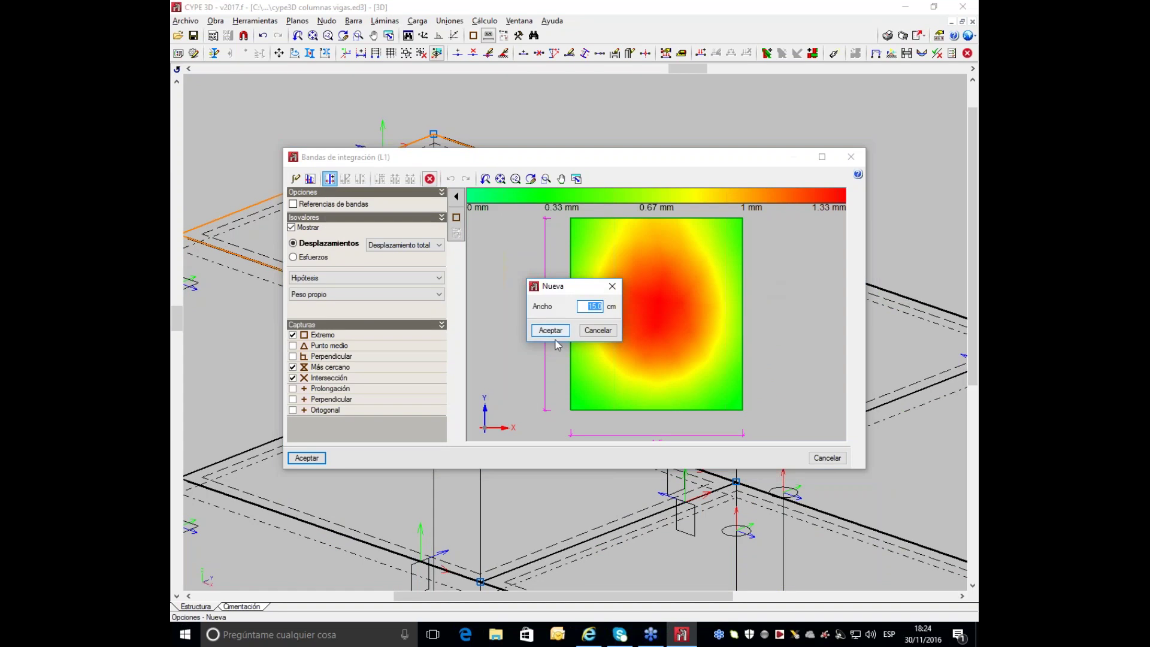
type("100")
left_click(547, 330)
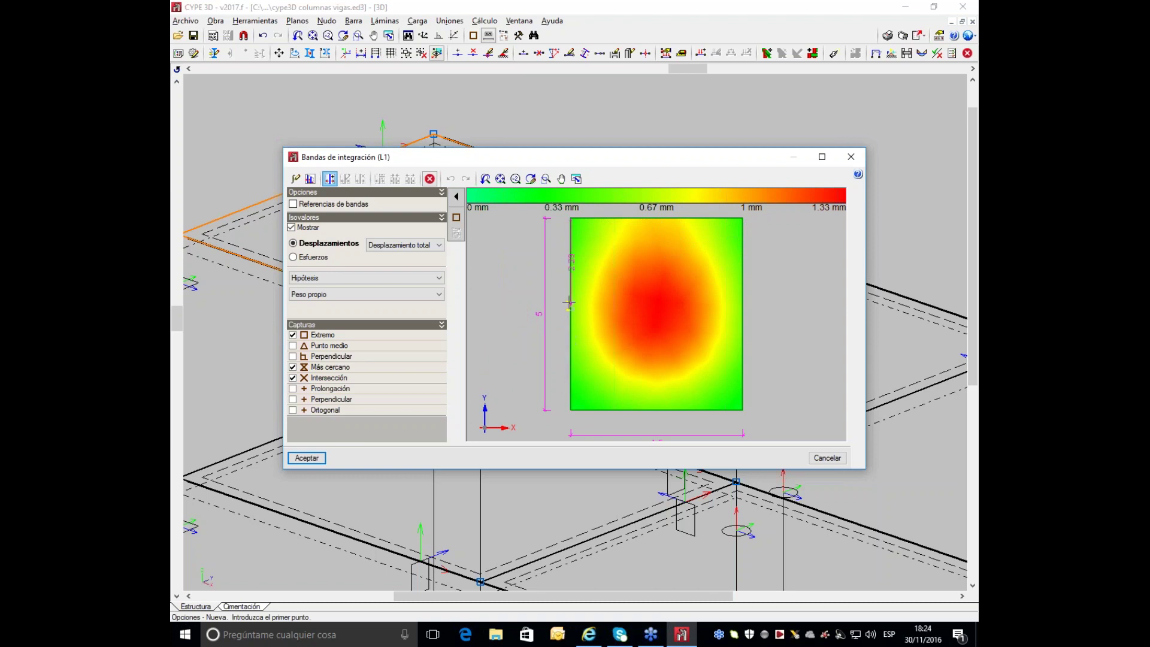
left_click(655, 220)
left_click(293, 346)
left_click(651, 226)
left_click(658, 217)
left_click(658, 411)
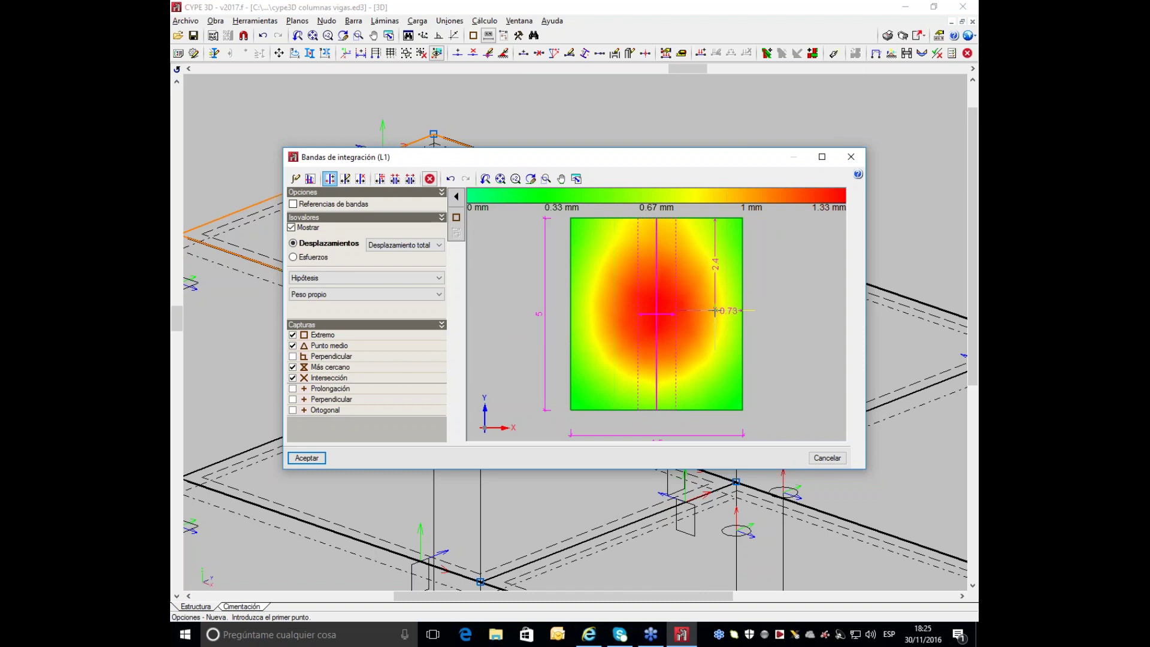
left_click(306, 459)
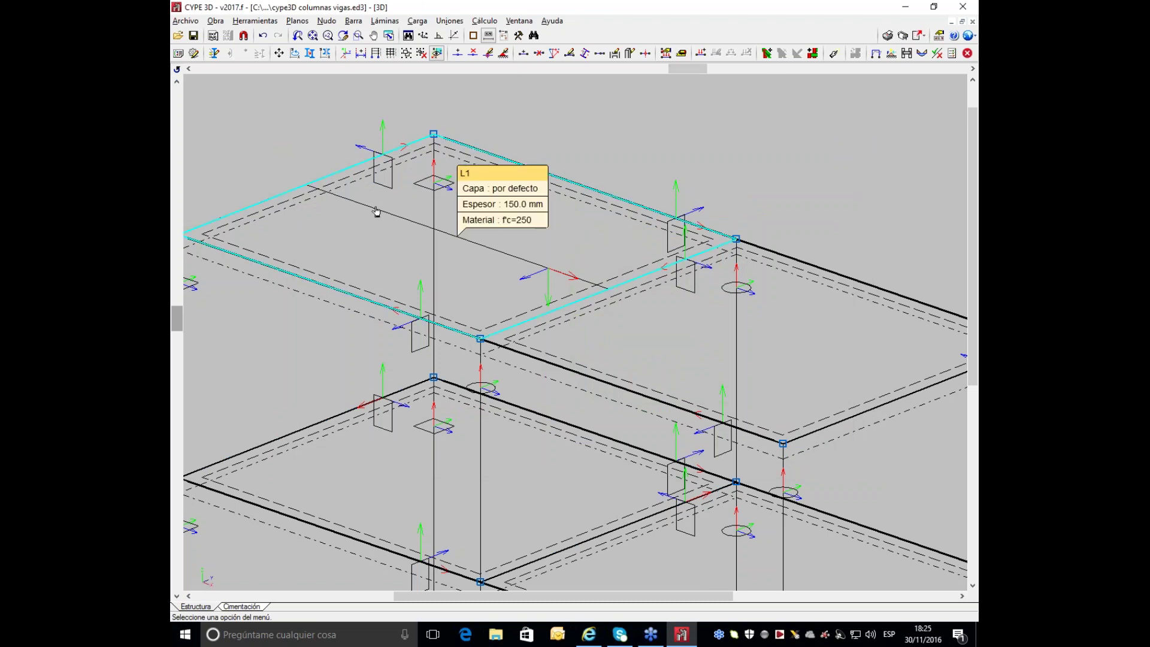
Step: Open the force diagrams for selected bars only and select the integration band running along slab L1 on the upper level
left_click(481, 21)
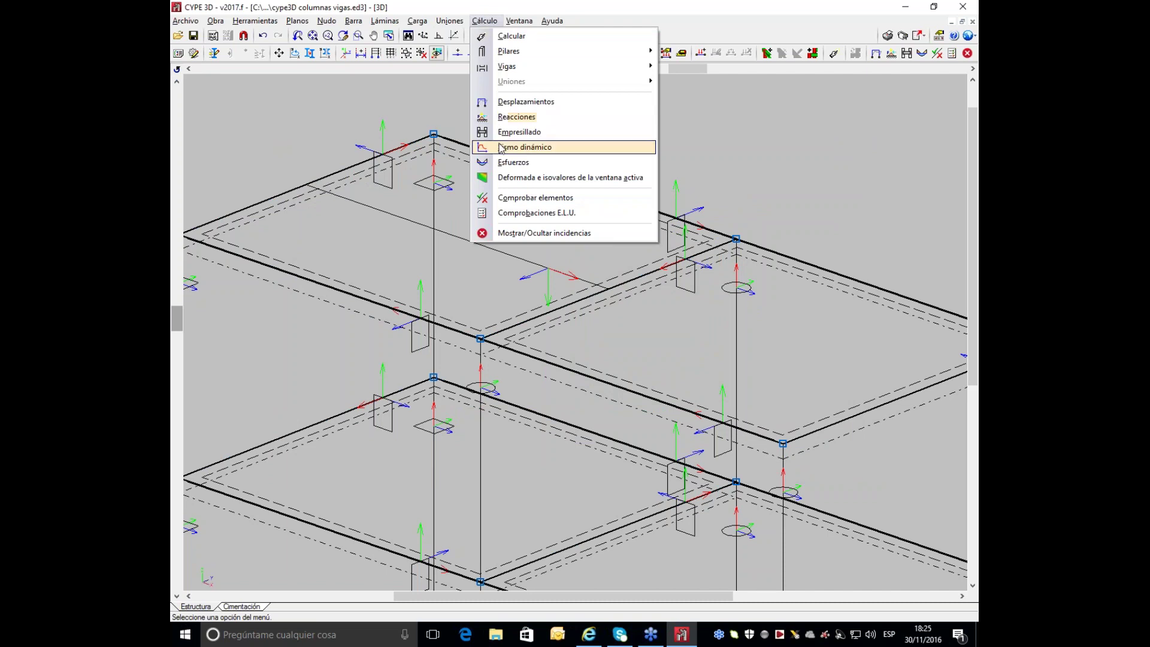
left_click(513, 162)
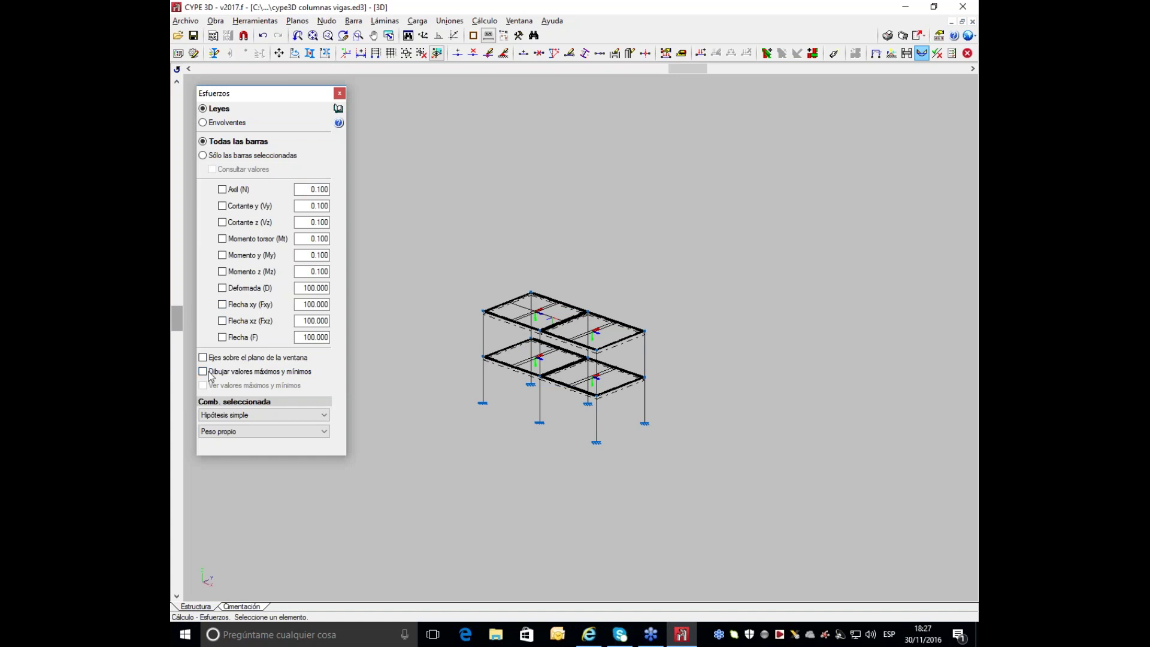
left_click(203, 155)
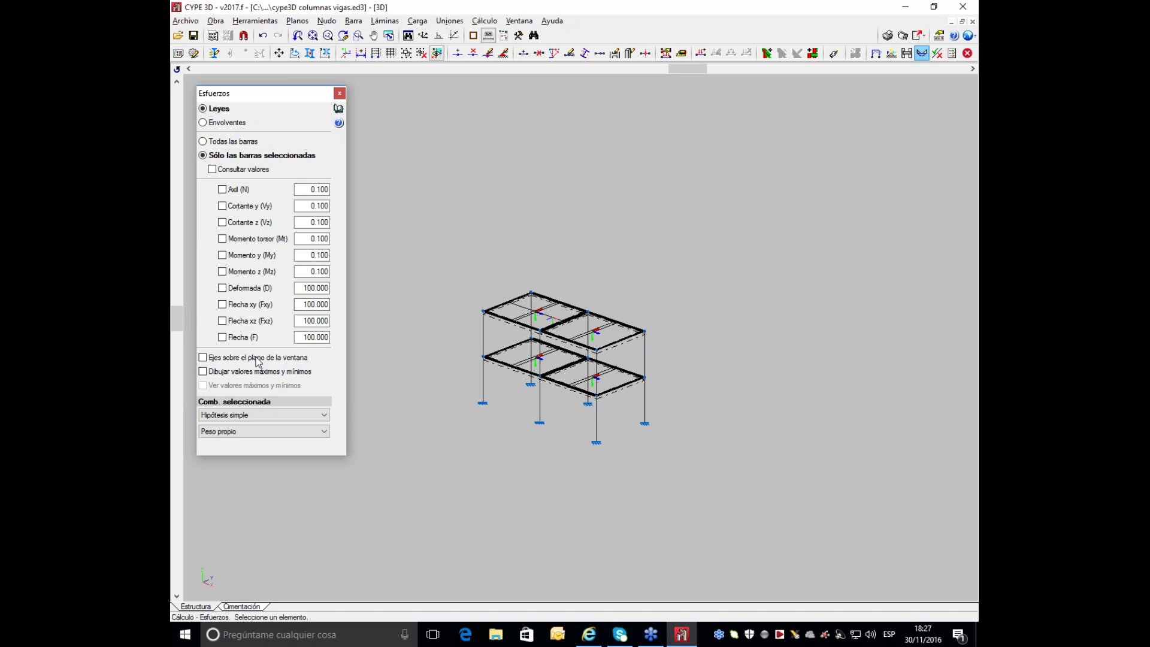
mouse_move(527, 327)
scroll(527, 327, "up", 4)
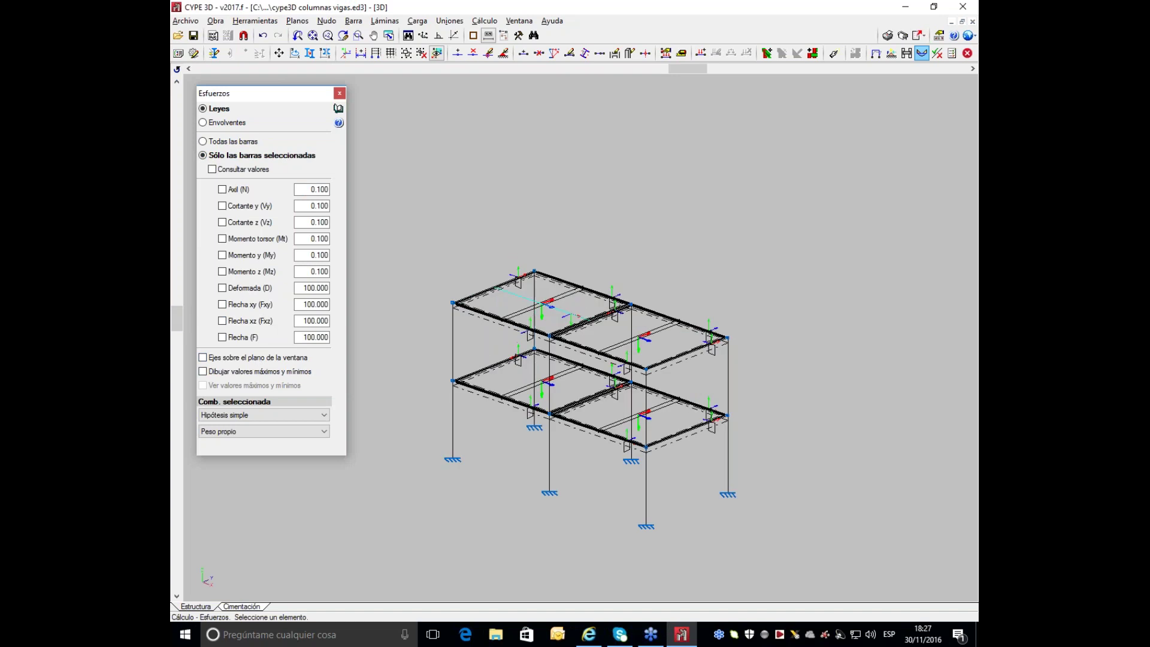
left_click(562, 311)
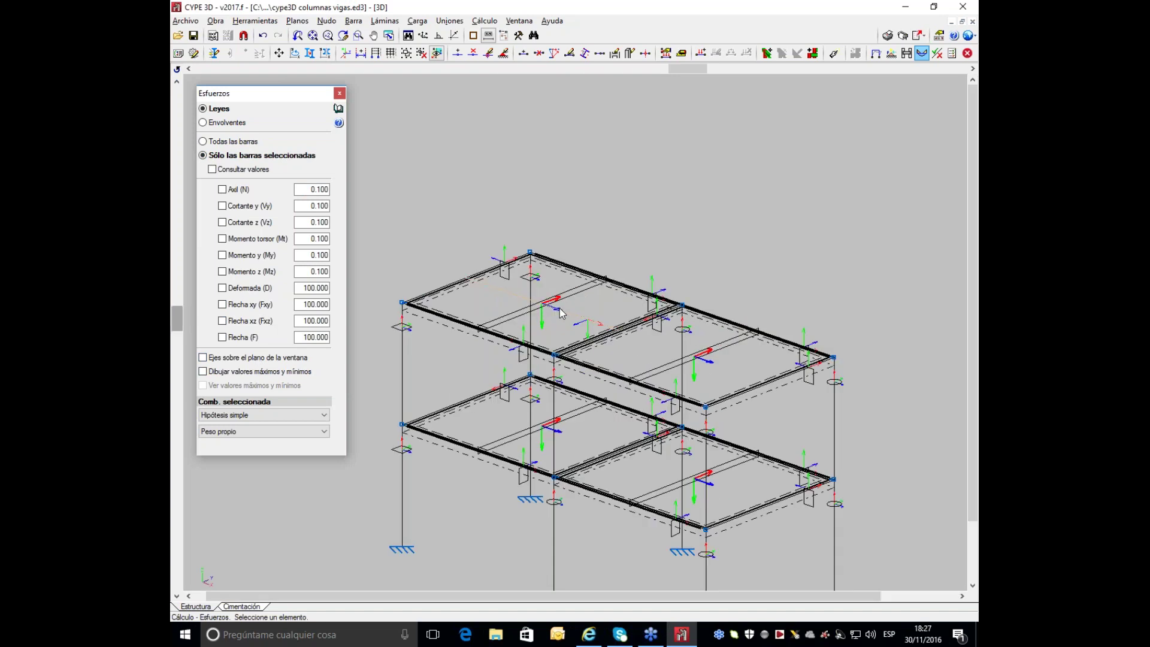
Step: Display the band's axial force (N) and moment y (My) diagrams, with the My scale set to 1
left_click(222, 189)
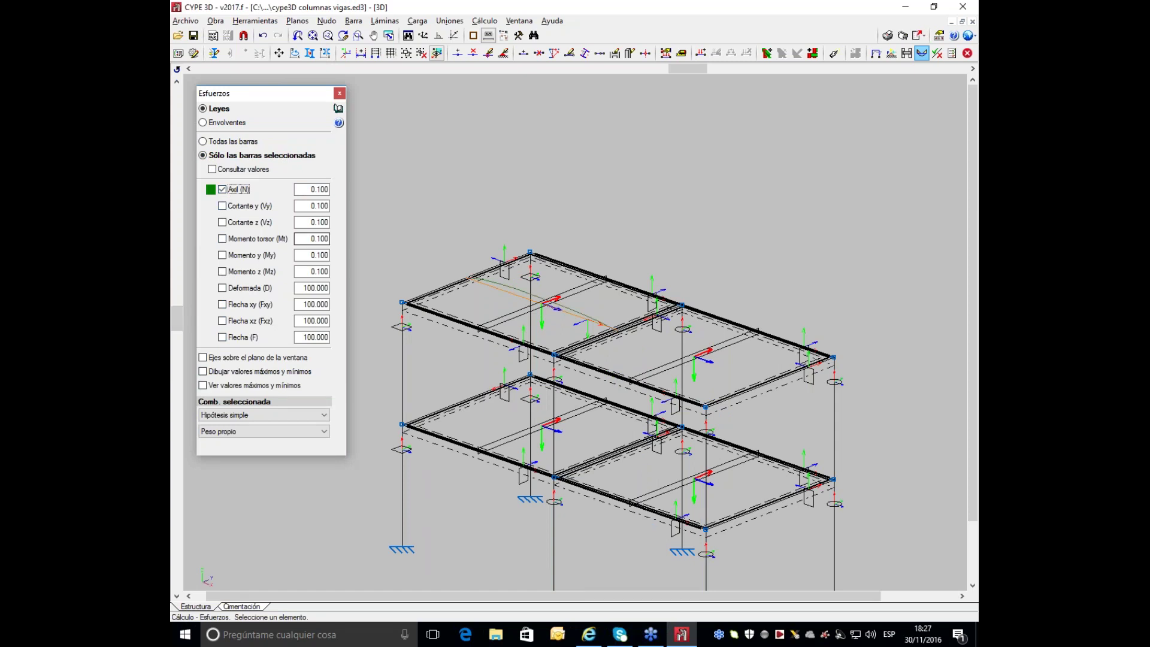
left_click(223, 255)
scroll(456, 317, "up", 5)
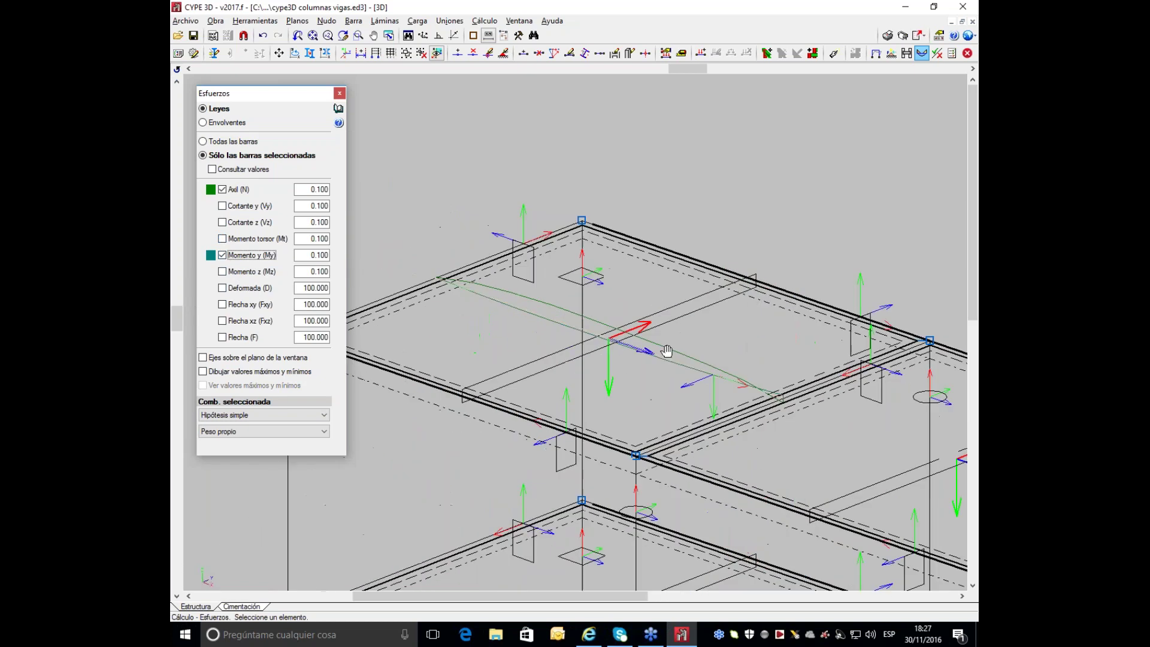
left_click(232, 430)
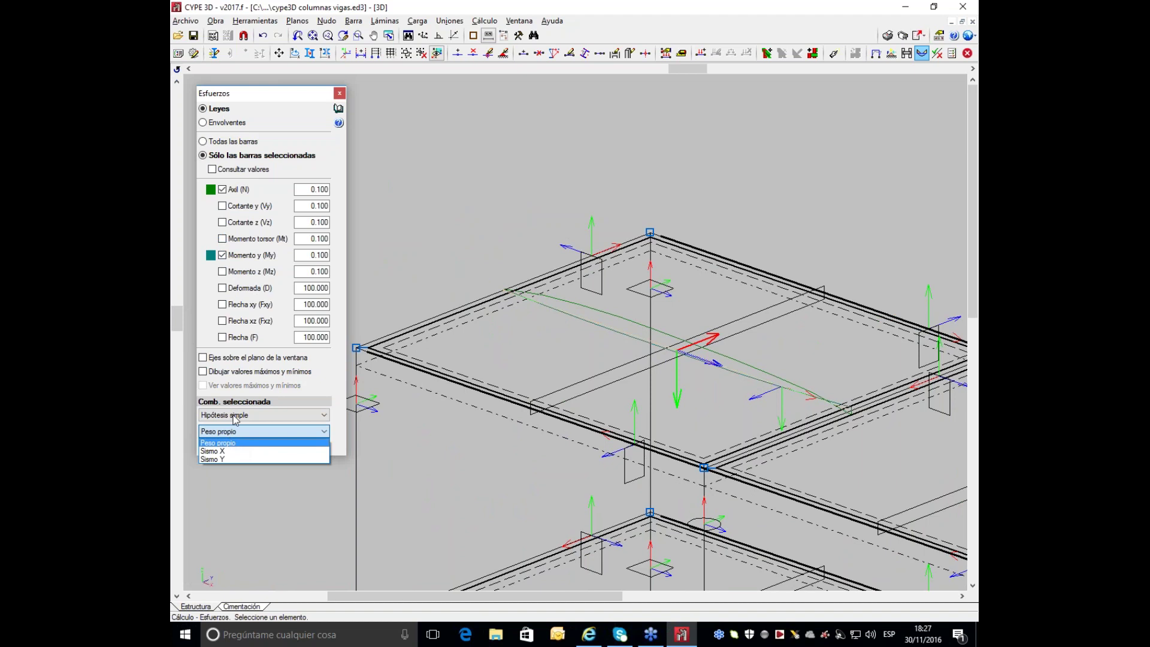
left_click(310, 261)
left_click(311, 255)
type("1")
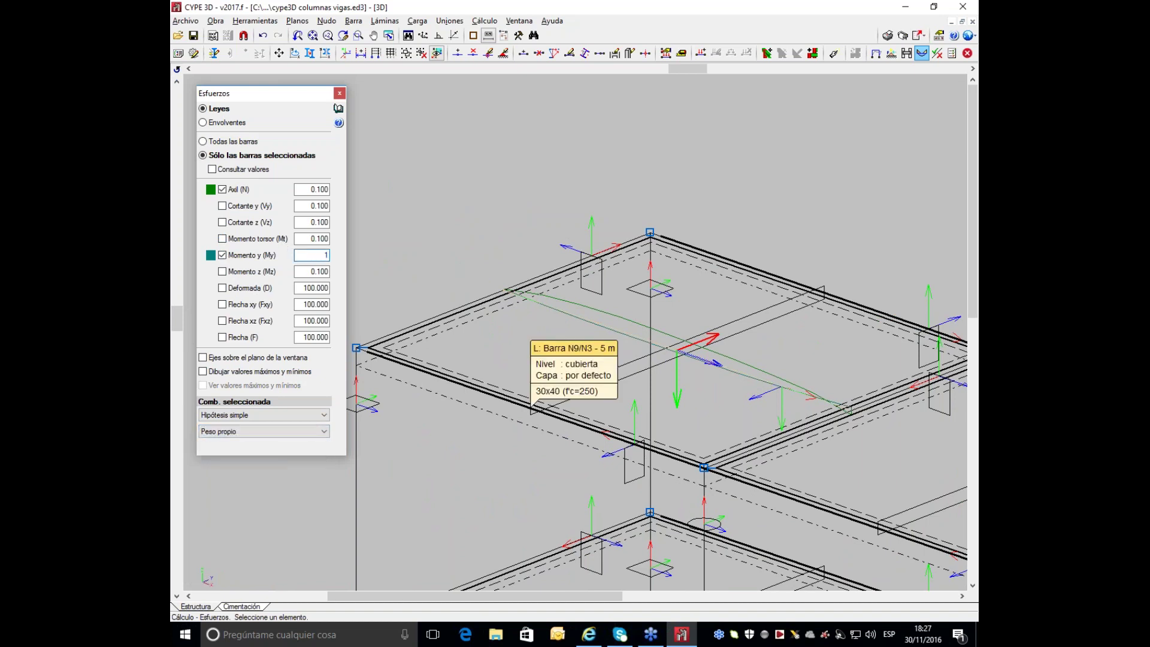
key("Tab")
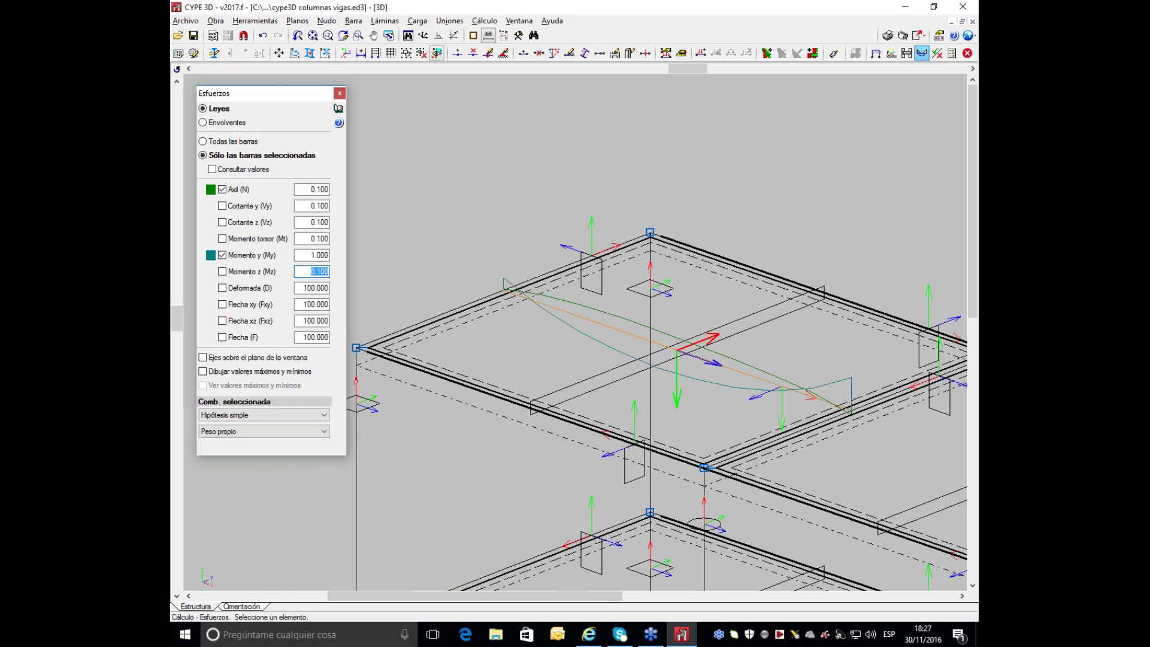
Step: Draw the maximum and minimum values, hide the axial force diagram, and enable viewing of the My extreme values on the band
left_click(203, 372)
scroll(710, 343, "up", 2)
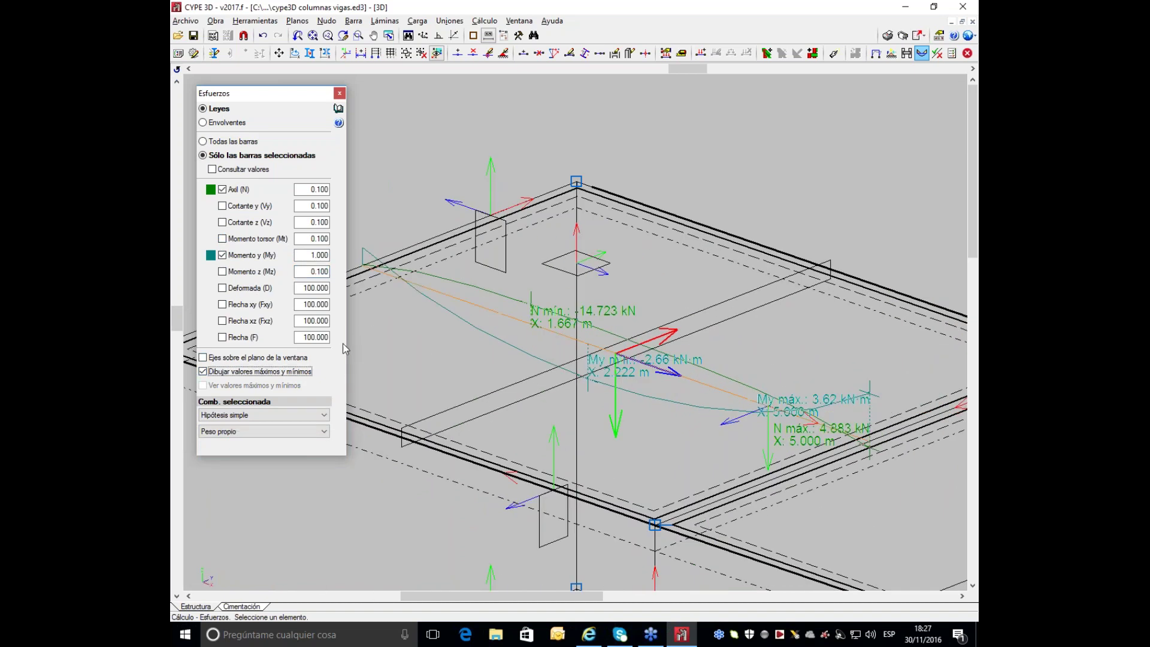
left_click(222, 189)
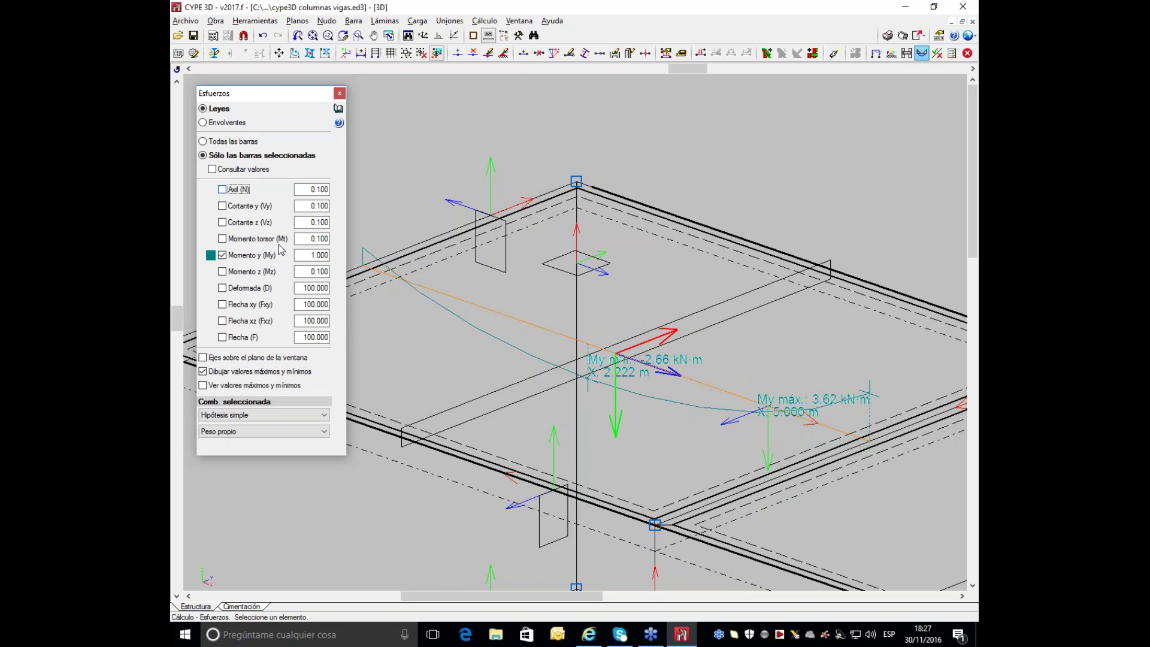
left_click(203, 386)
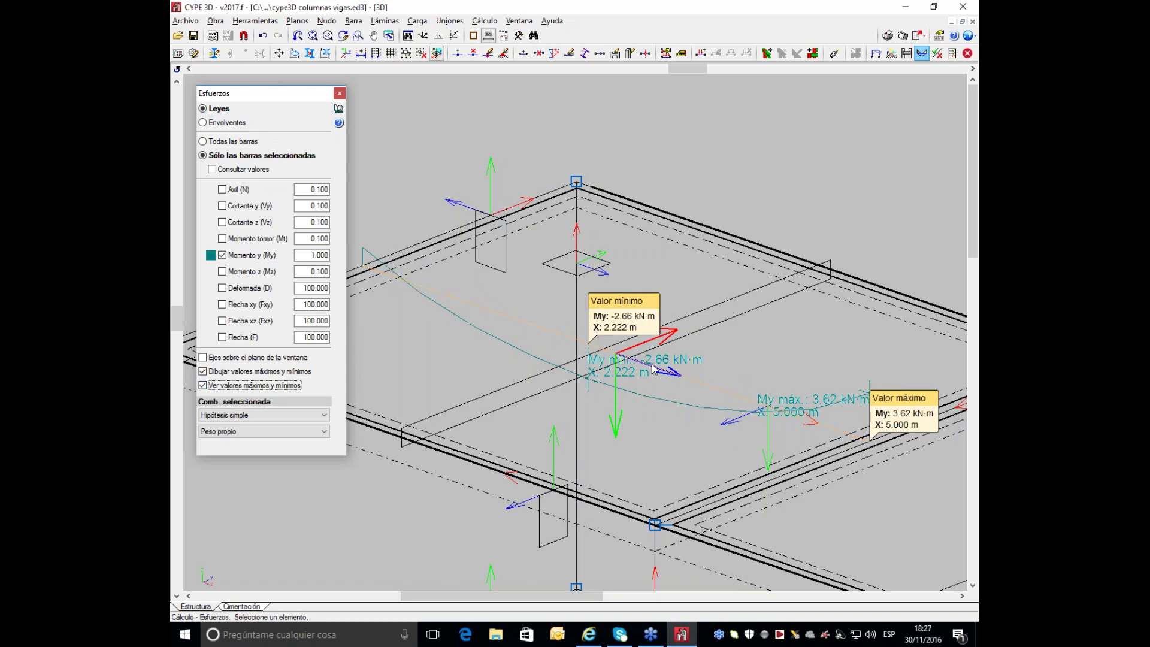
middle_click_drag(745, 390, 826, 405)
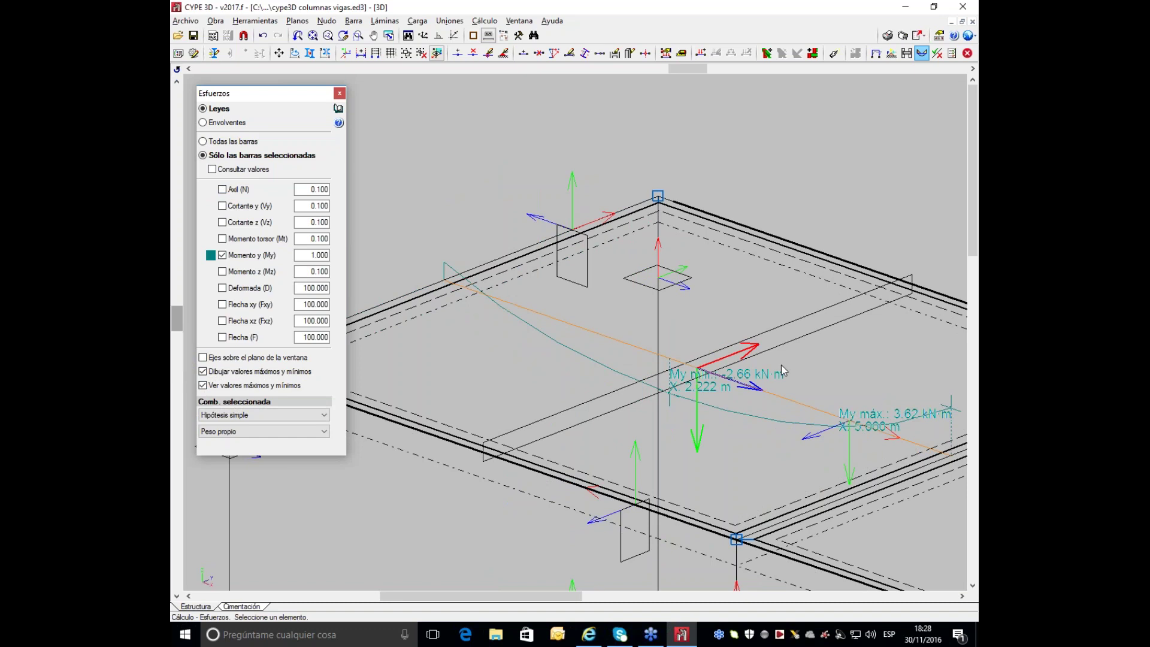
scroll(781, 365, "down", 2)
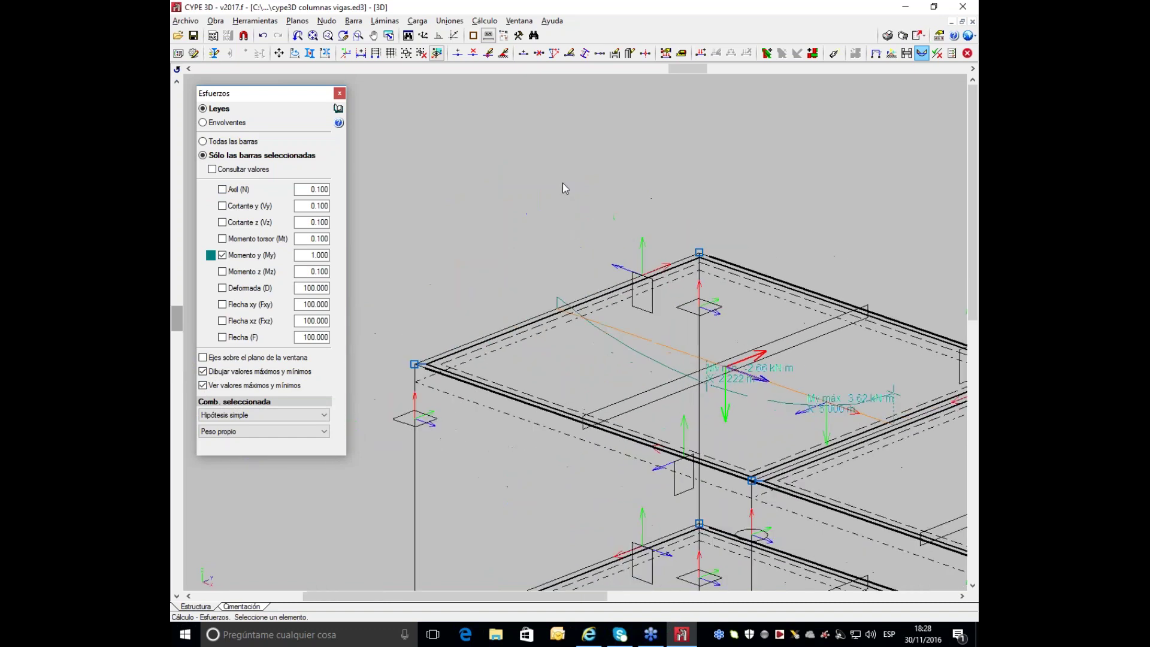
Step: View the complete structure in 3D, tilt it to see the slabs and beams from below, and close the view
left_click(217, 22)
mouse_move(255, 21)
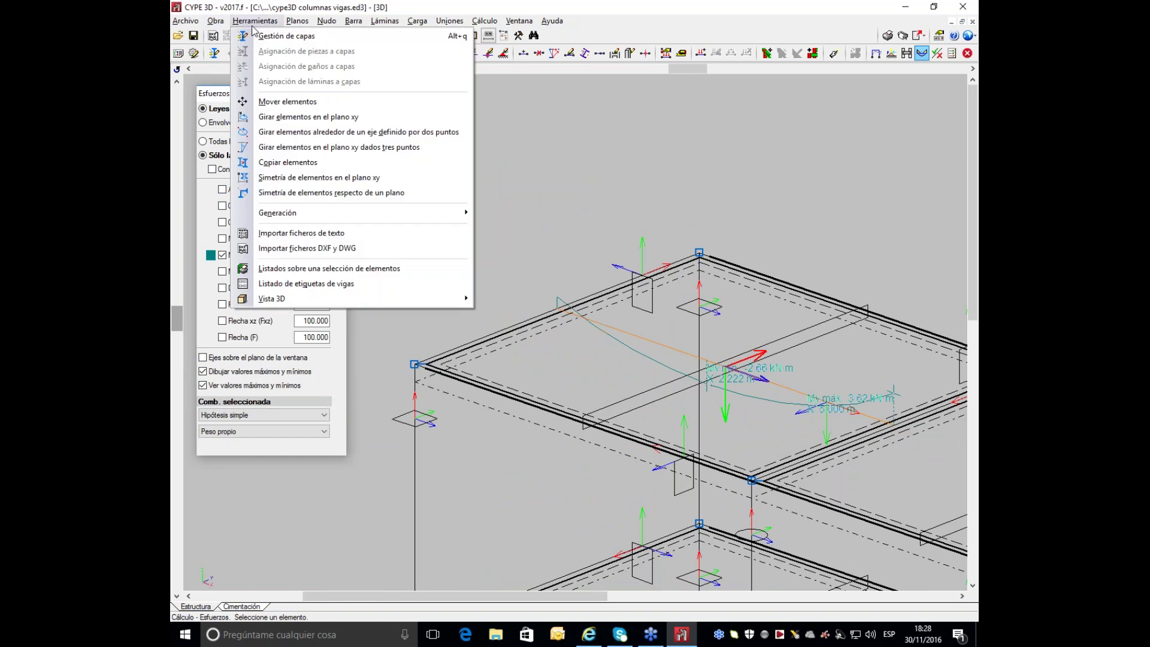
mouse_move(291, 305)
left_click(527, 297)
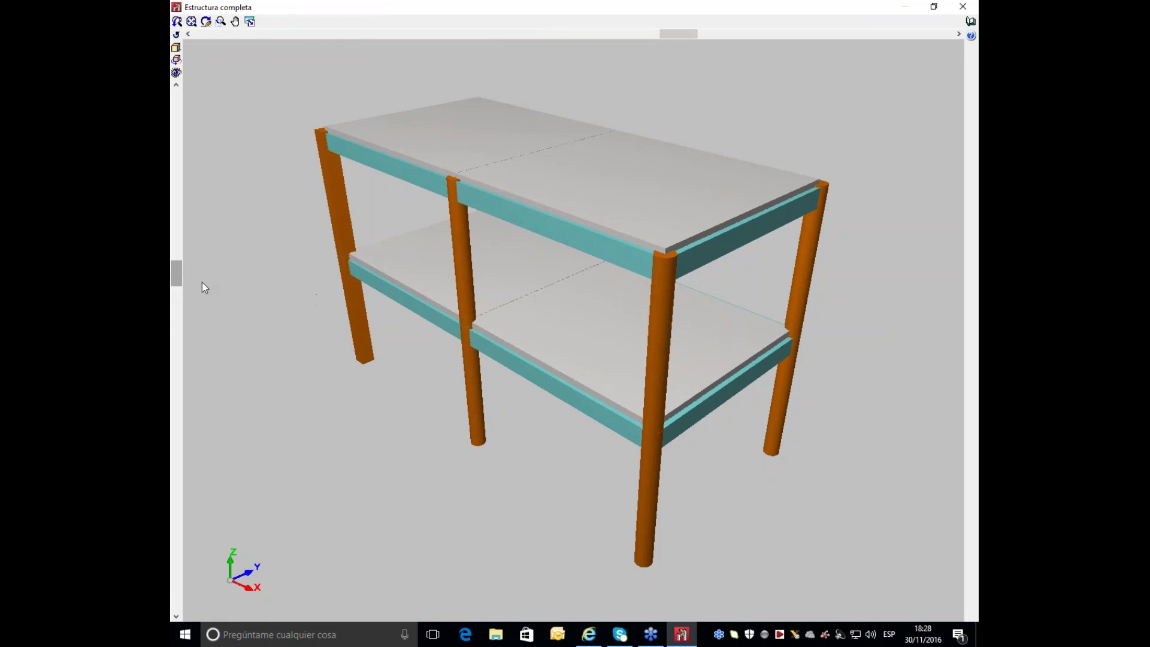
left_click_drag(179, 275, 178, 365)
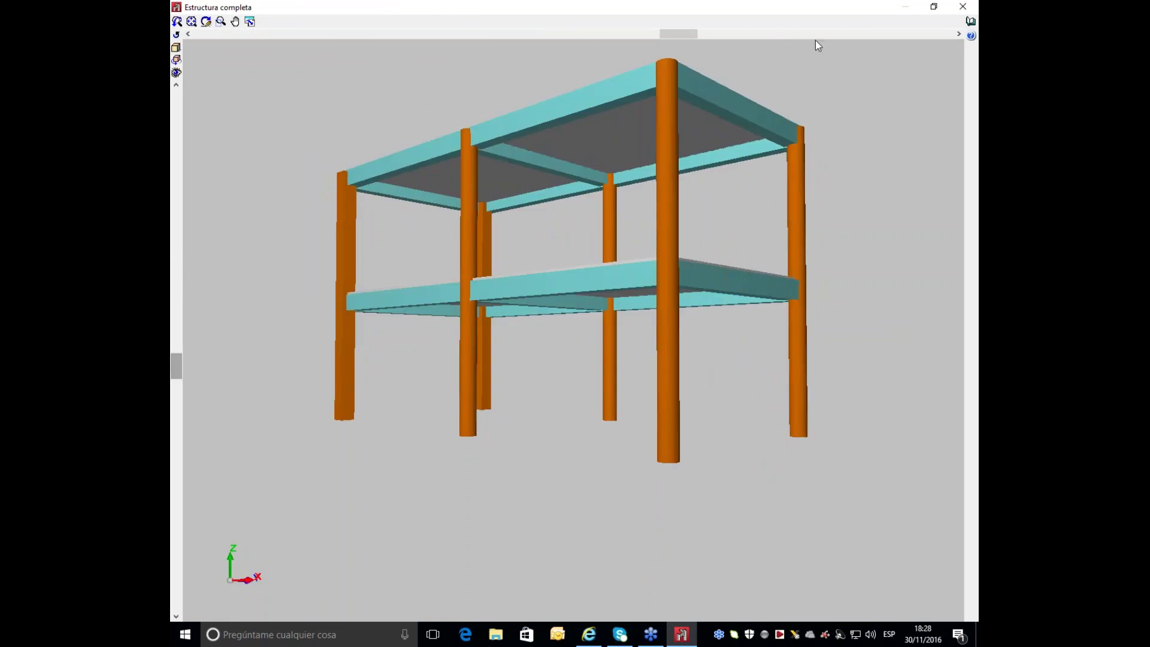
left_click(961, 6)
Step: Inspect a 3D view of only the upper-level slab, beam and column meeting at the N3 corner, and close it
left_click(254, 21)
mouse_move(420, 298)
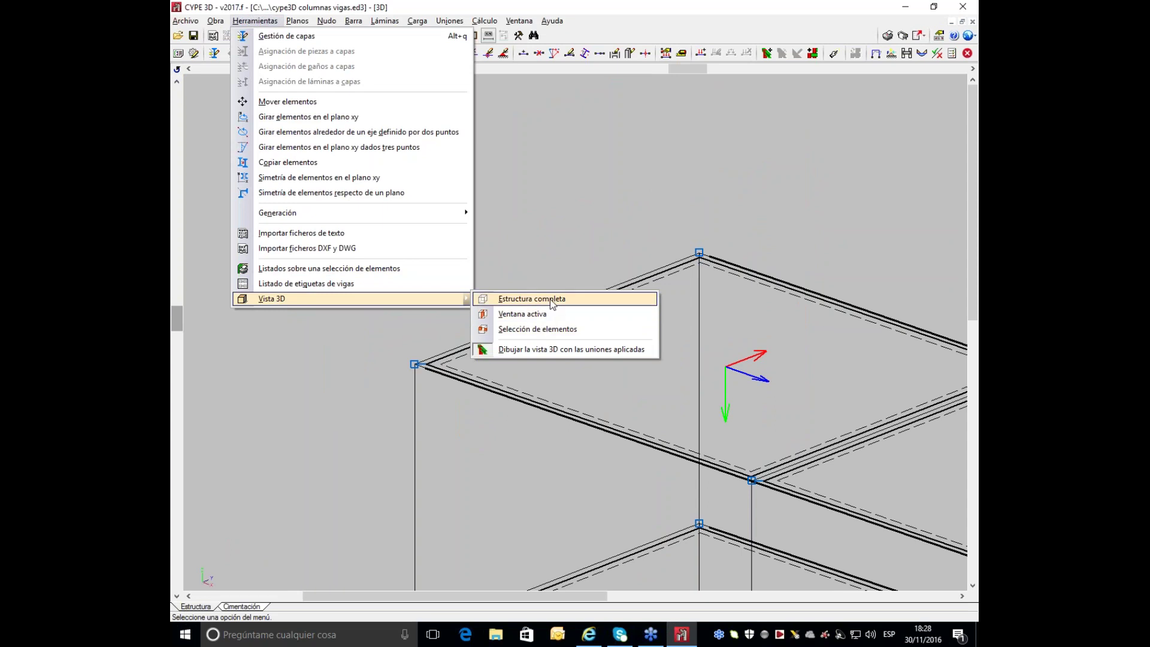
left_click(535, 329)
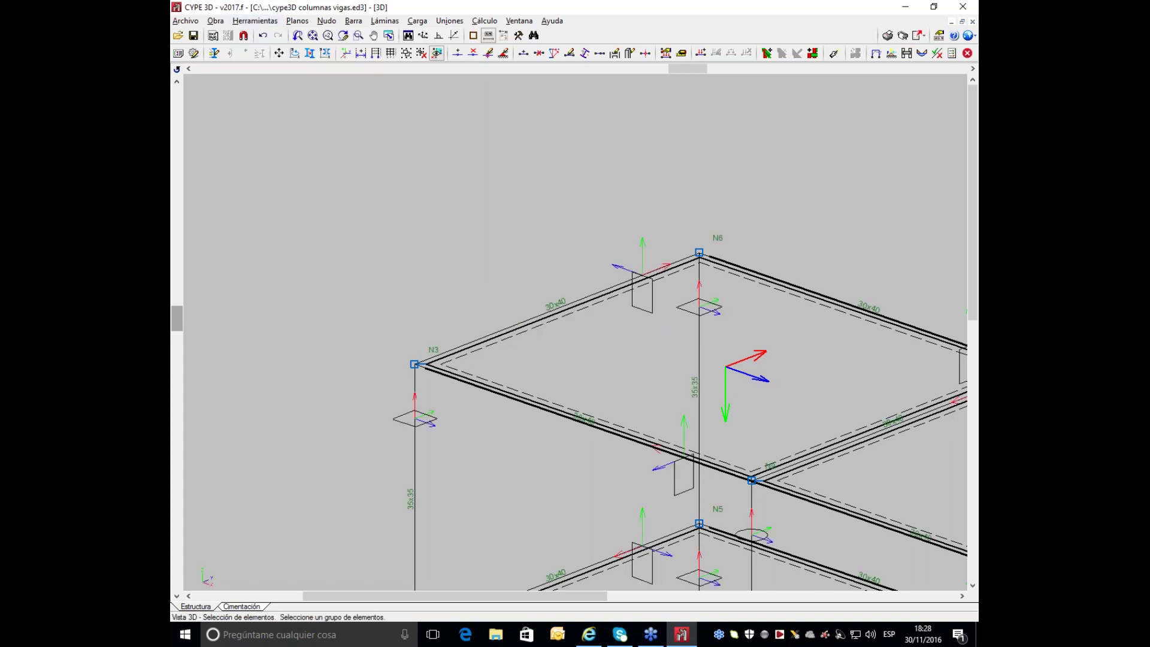
left_click(480, 291)
left_click(415, 346)
right_click(380, 405)
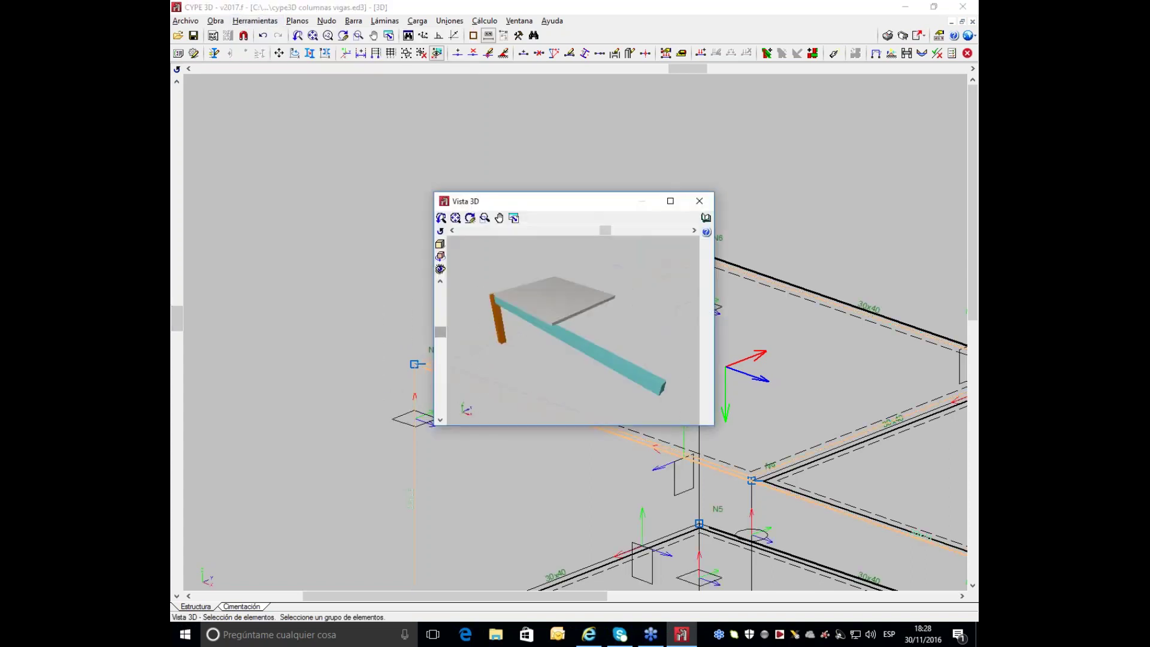
left_click(670, 200)
mouse_move(655, 34)
left_mouse_down()
mouse_move(413, 34)
mouse_move(648, 34)
left_mouse_up()
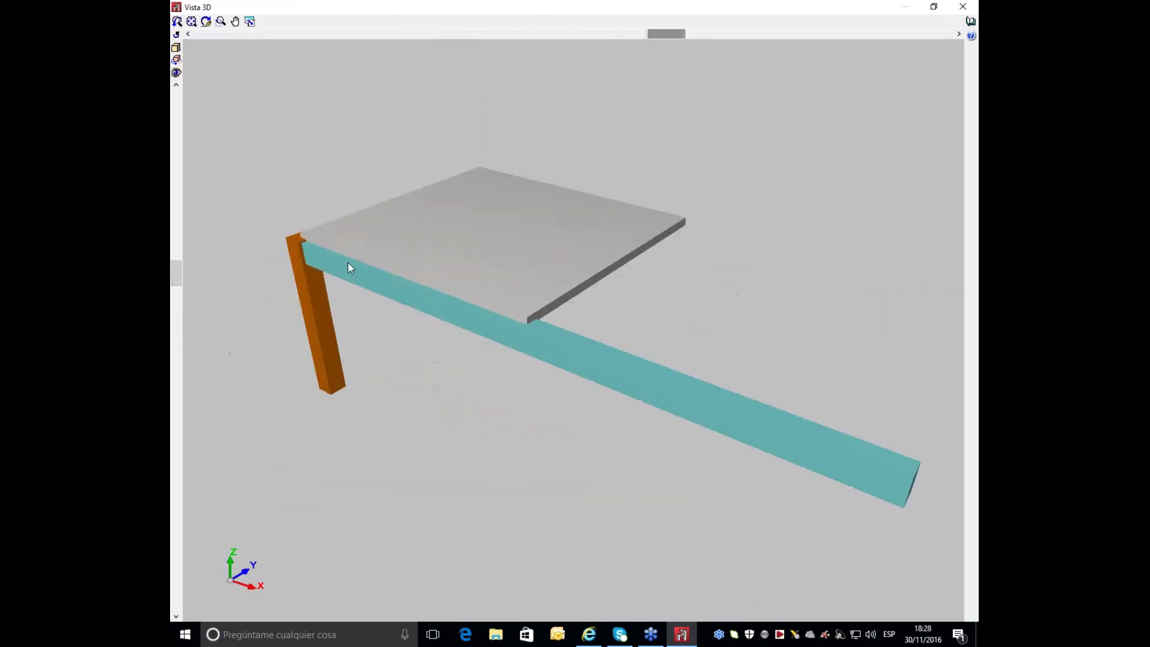
scroll(345, 265, "up", 3)
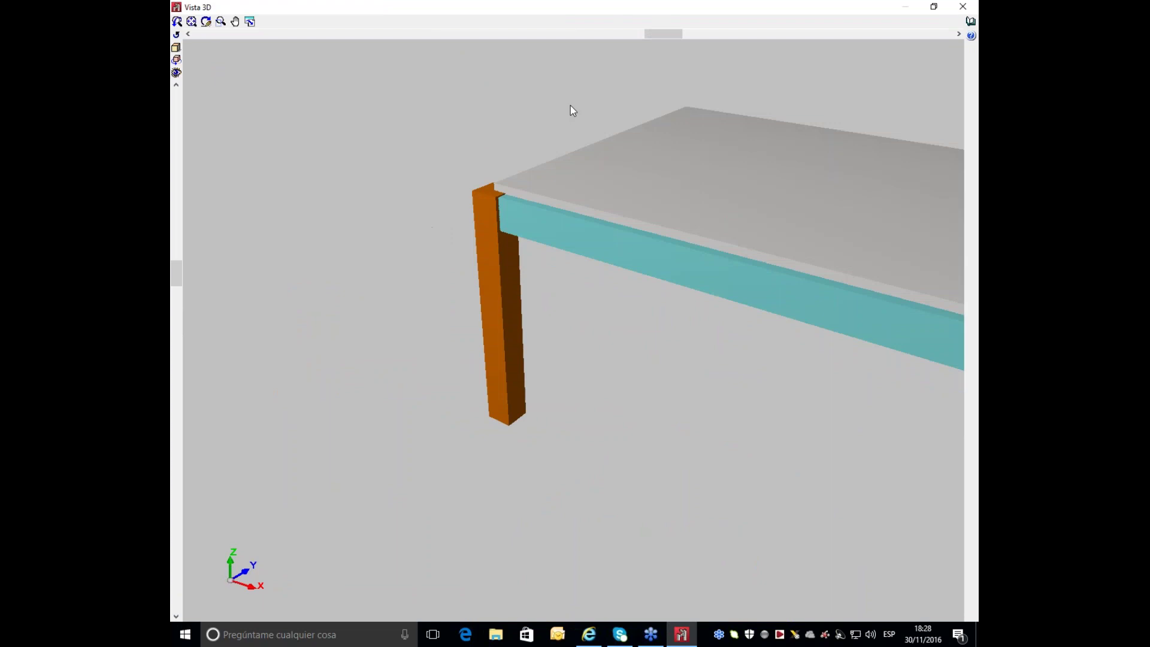
left_click(964, 7)
scroll(651, 410, "down", 5)
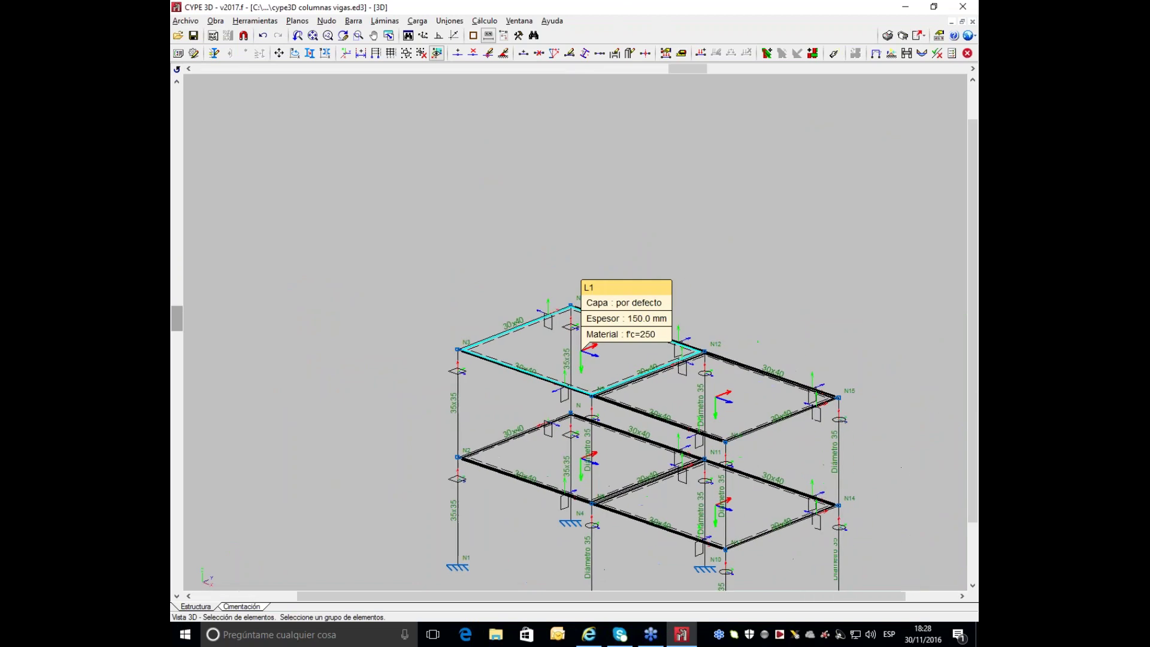
scroll(617, 279, "up", 5)
middle_click_drag(616, 279, 616, 267)
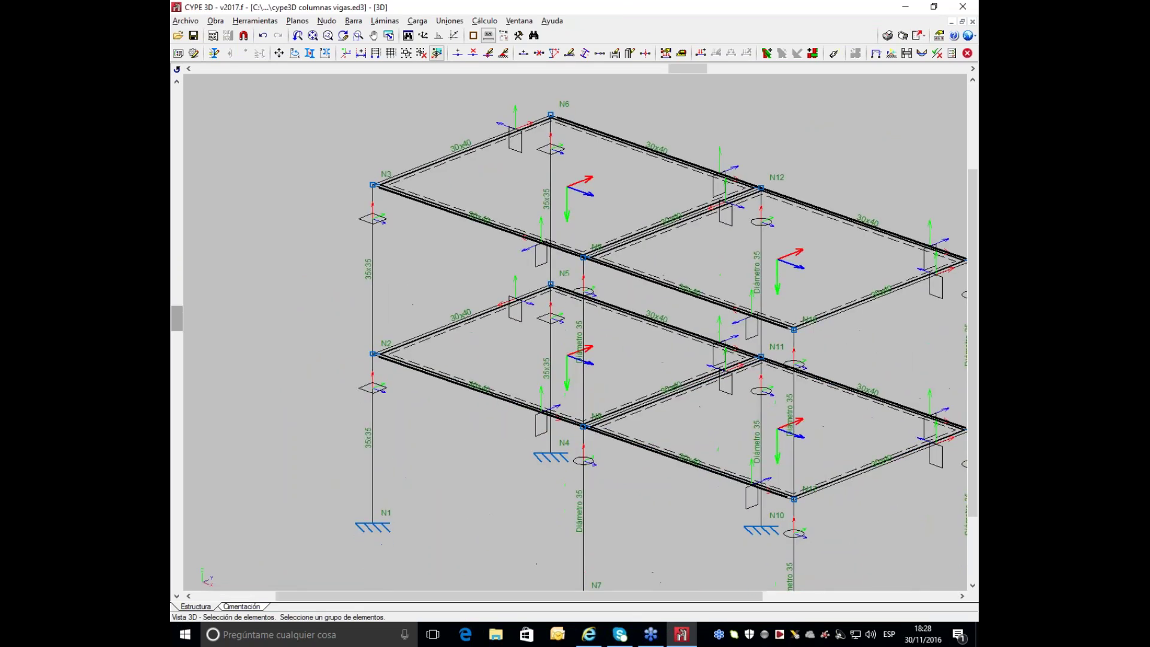
mouse_move(396, 349)
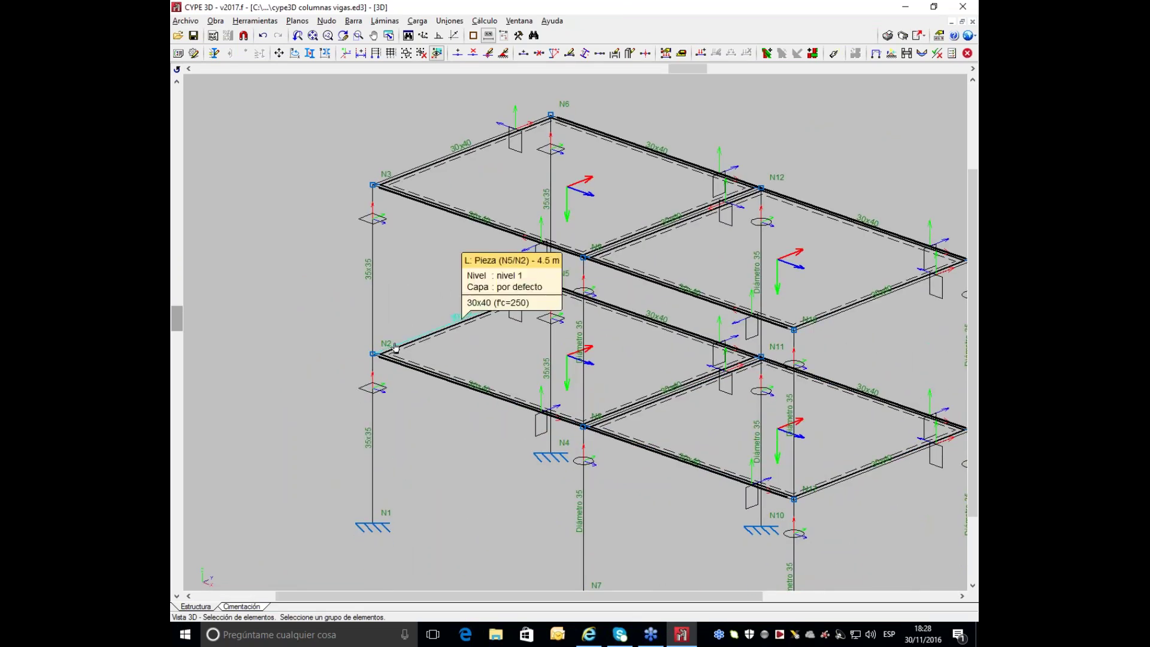
scroll(461, 350, "down", 3)
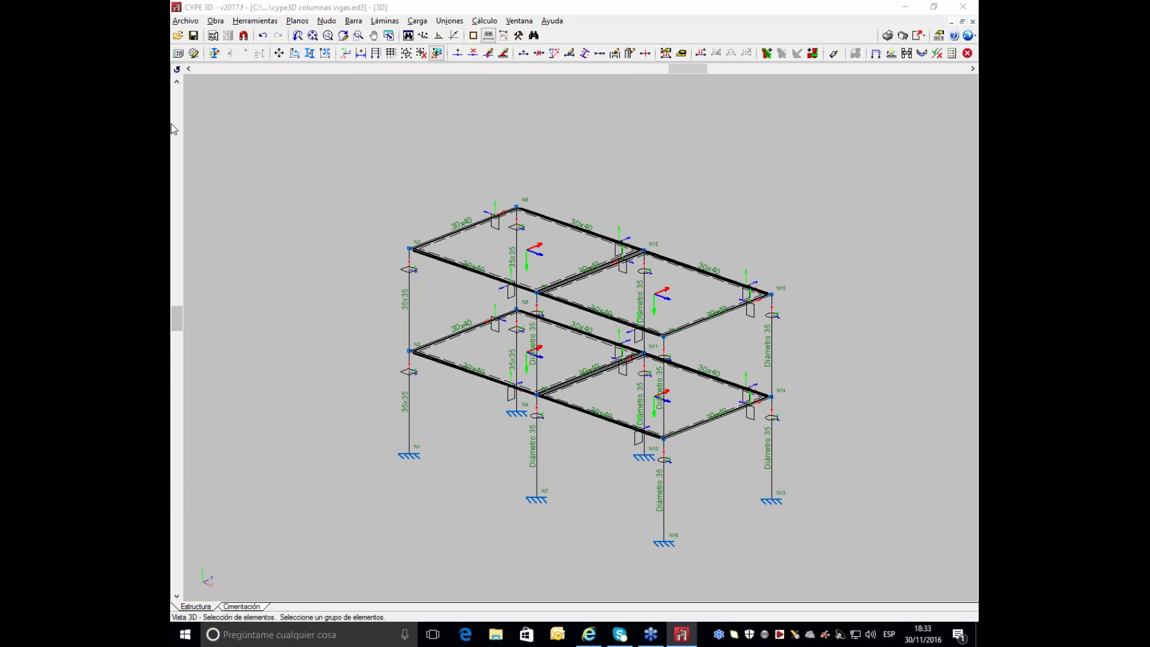
Step: Open the job NaveSobrePedestales from the file manager
left_click(191, 21)
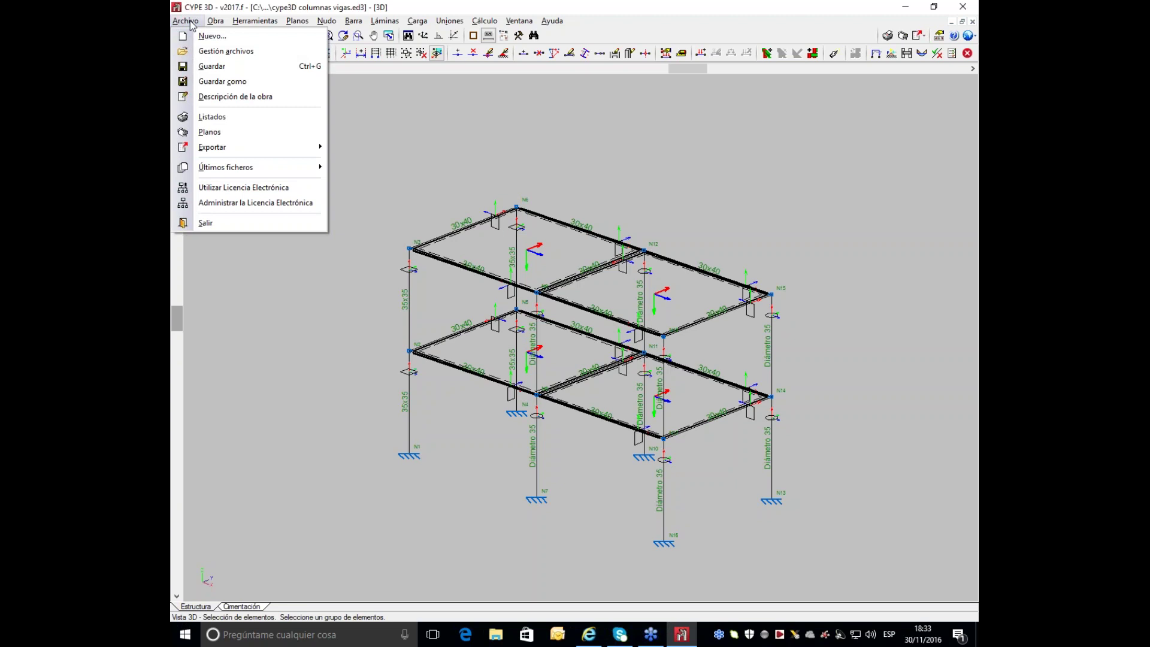
left_click(193, 54)
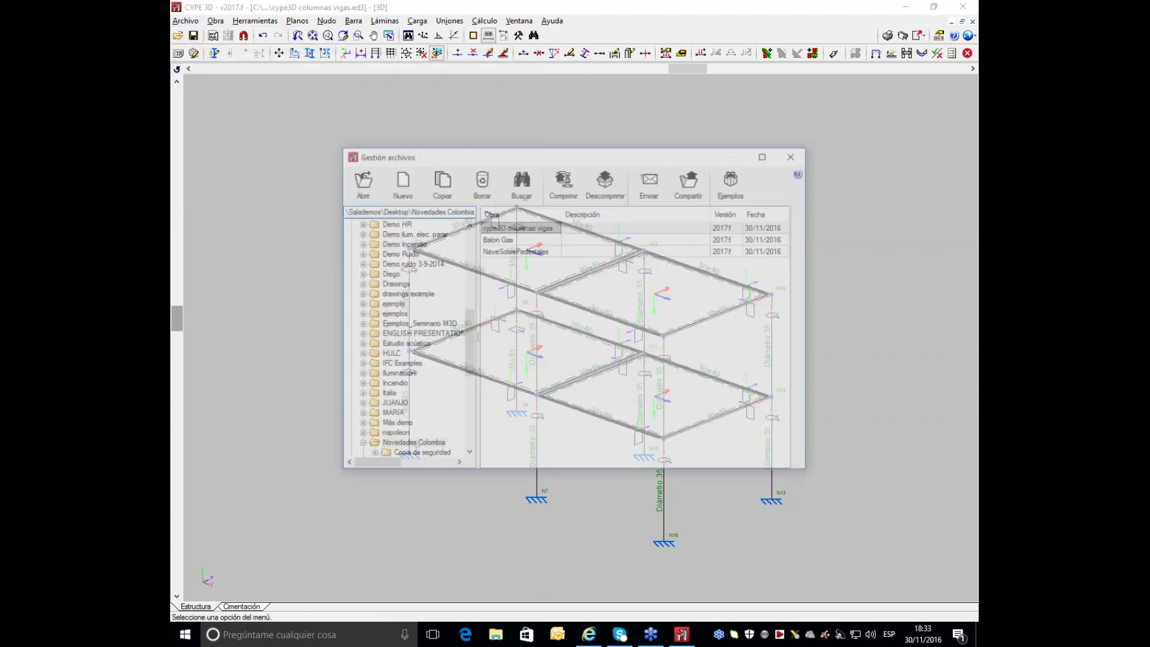
double_click(509, 251)
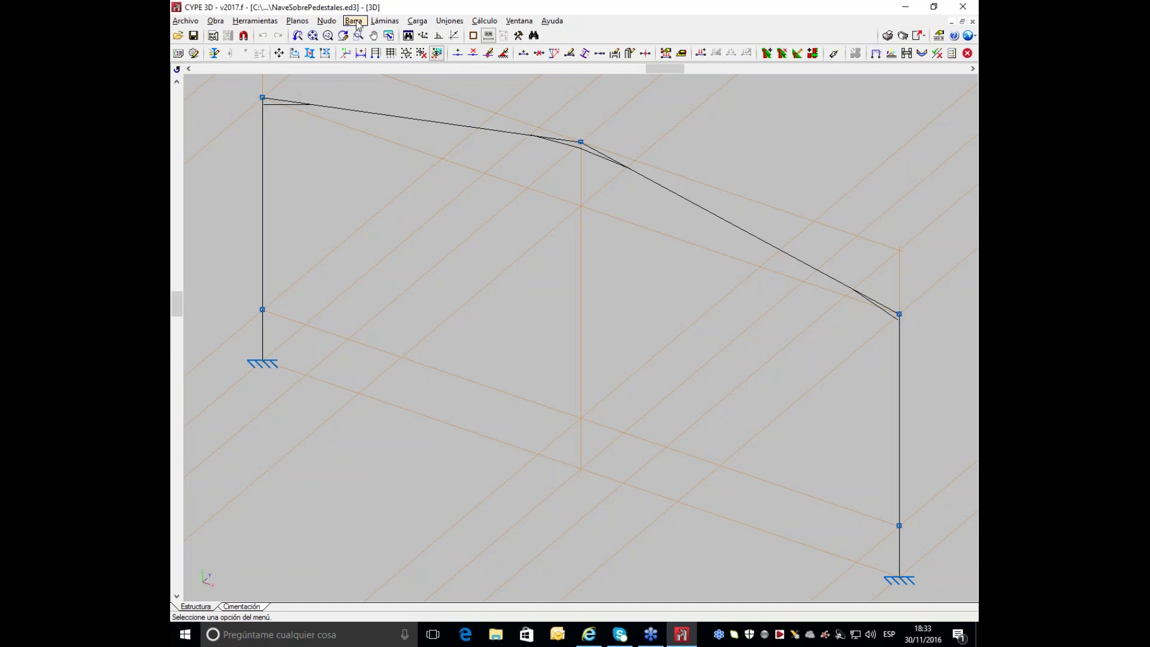
Step: View the complete portal frame in 3D and examine the steel columns, their base plates and the concrete pedestals beneath them
left_click(214, 21)
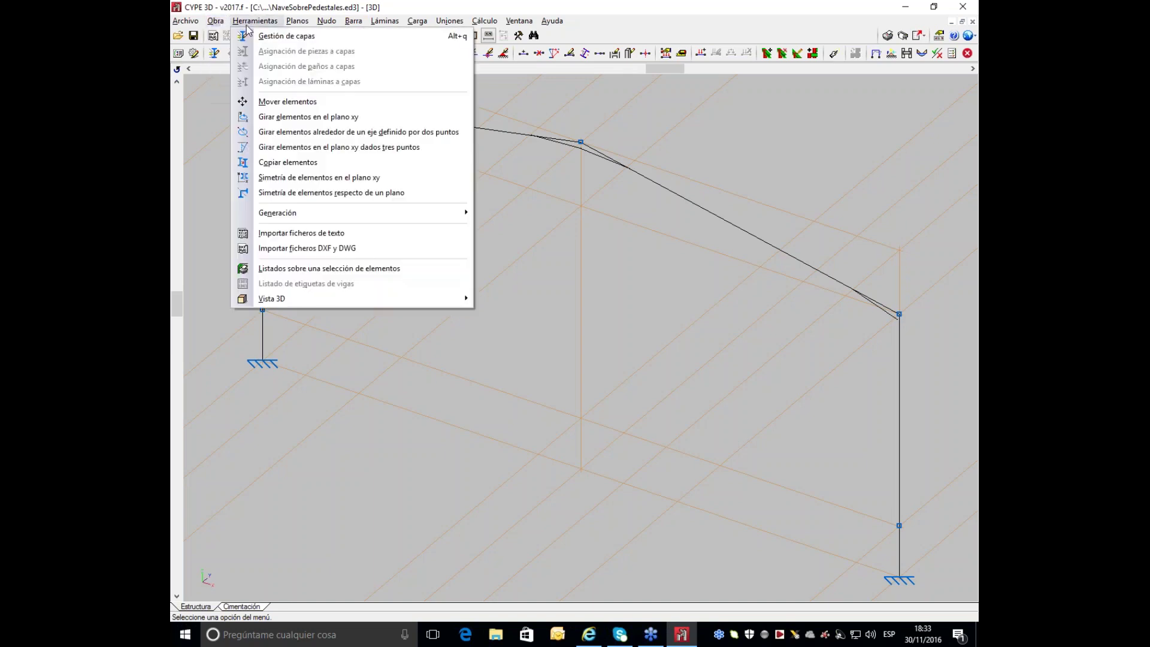
mouse_move(290, 299)
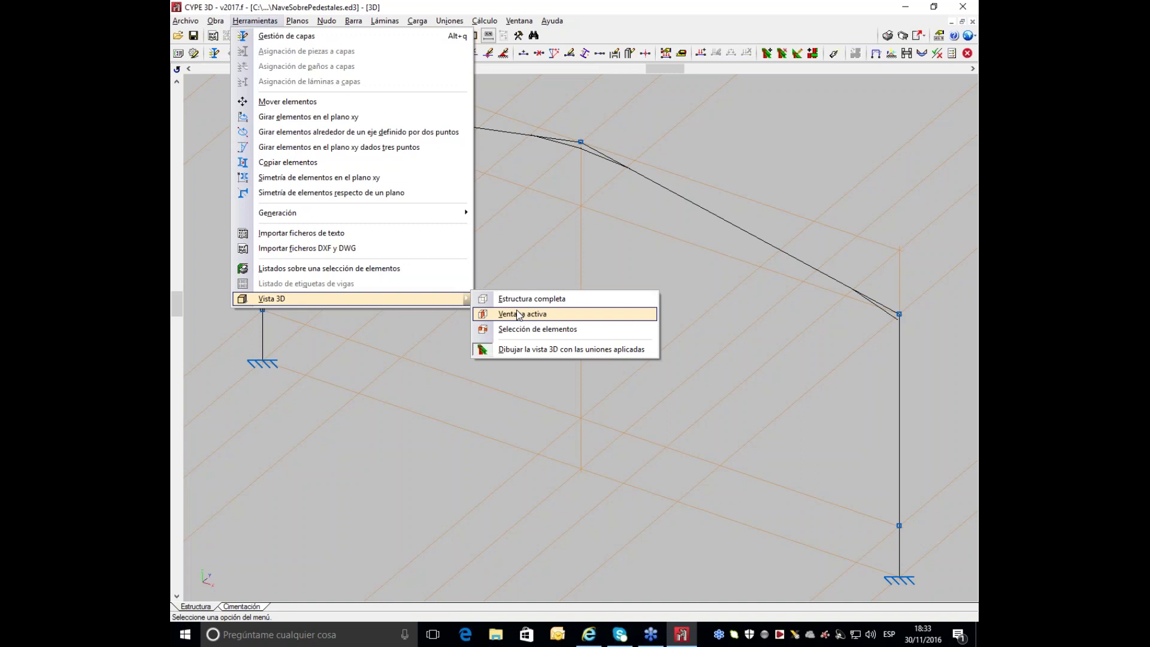
left_click(539, 299)
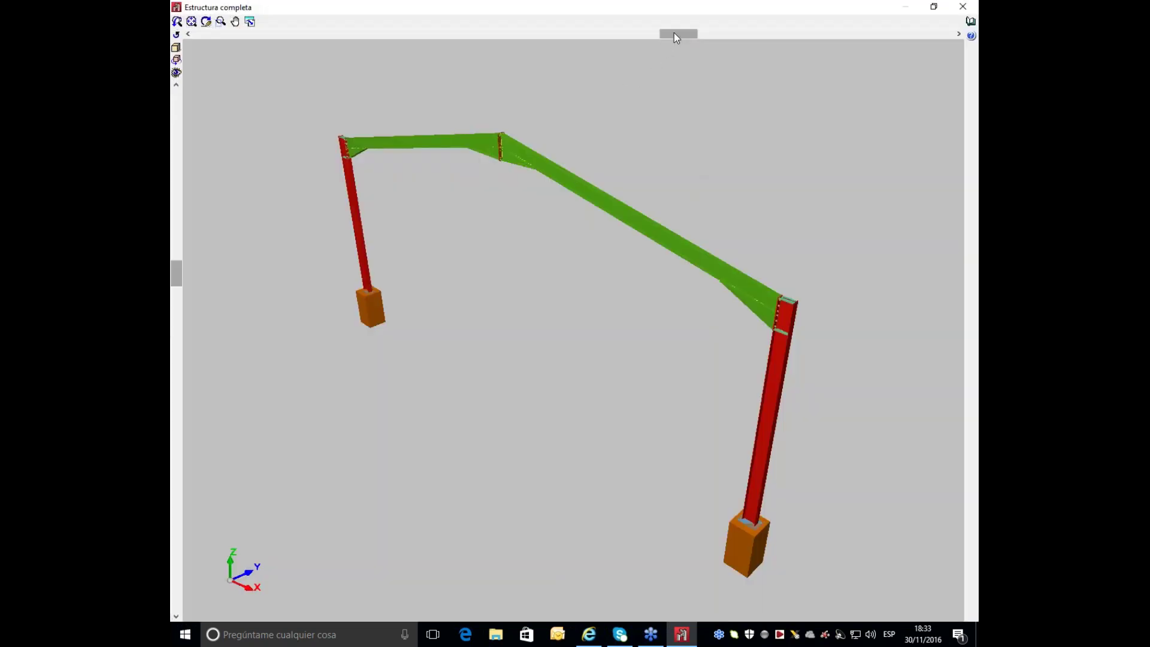
left_click_drag(674, 32, 703, 49)
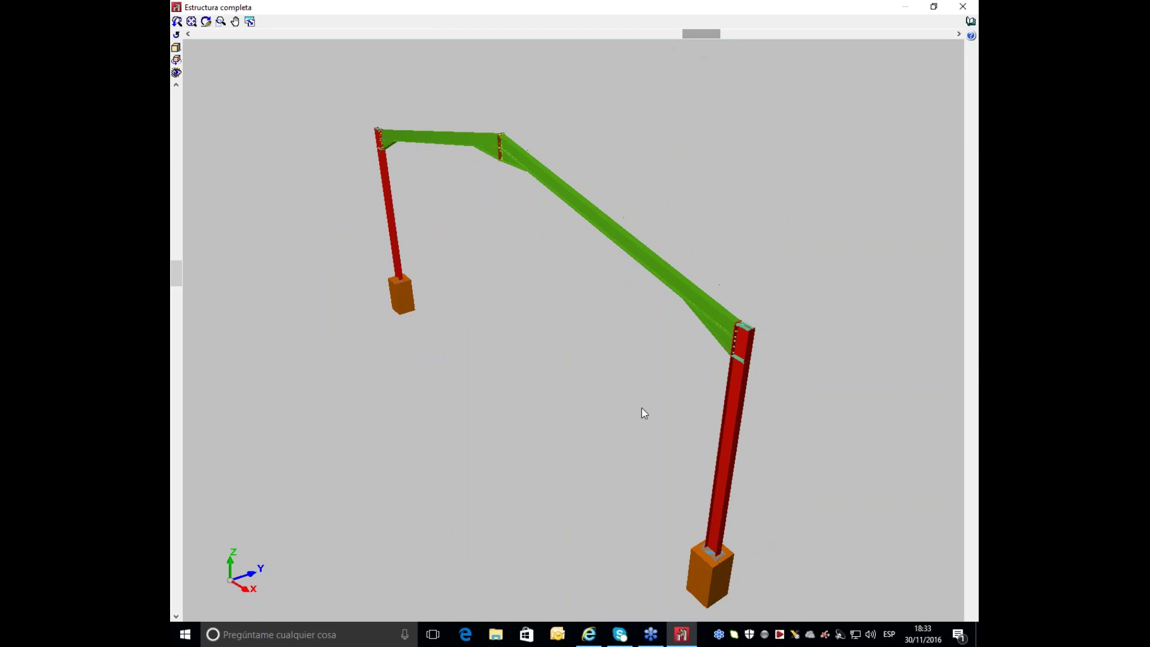
scroll(642, 389, "down", 3)
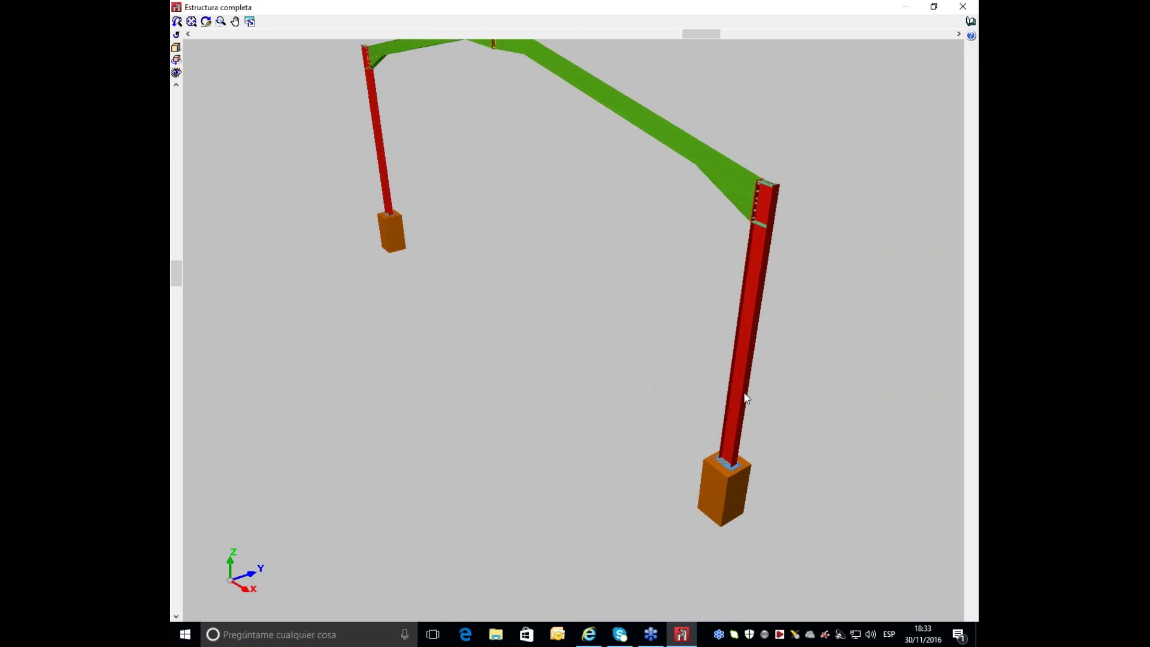
scroll(745, 429, "down", 2)
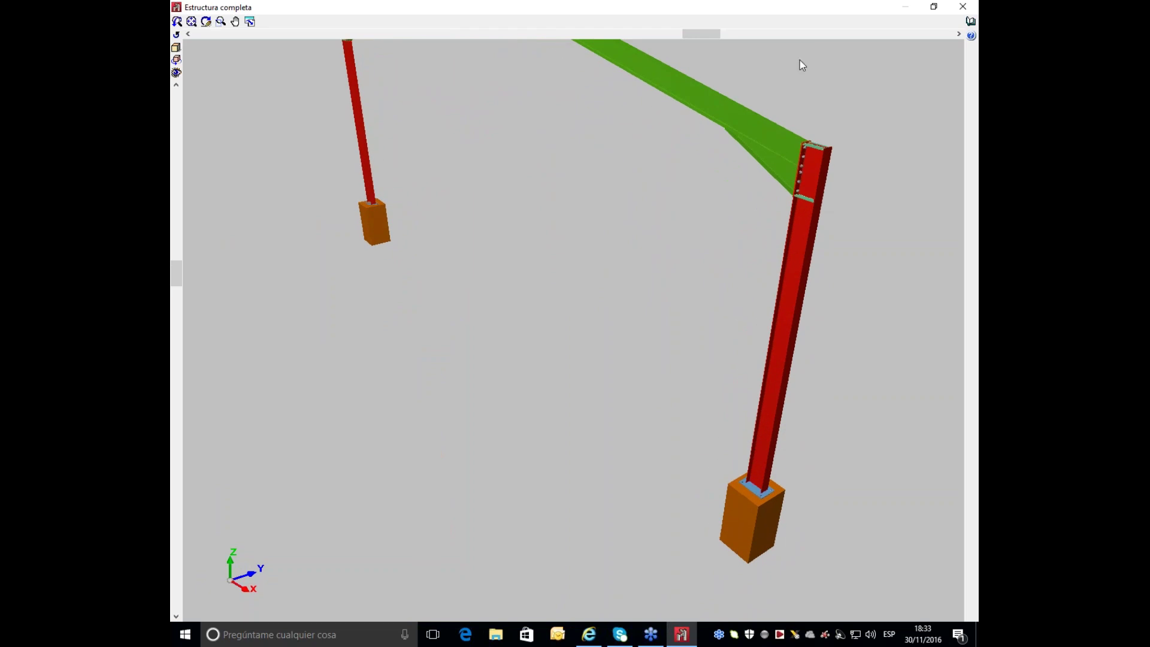
middle_click_drag(676, 187, 678, 295)
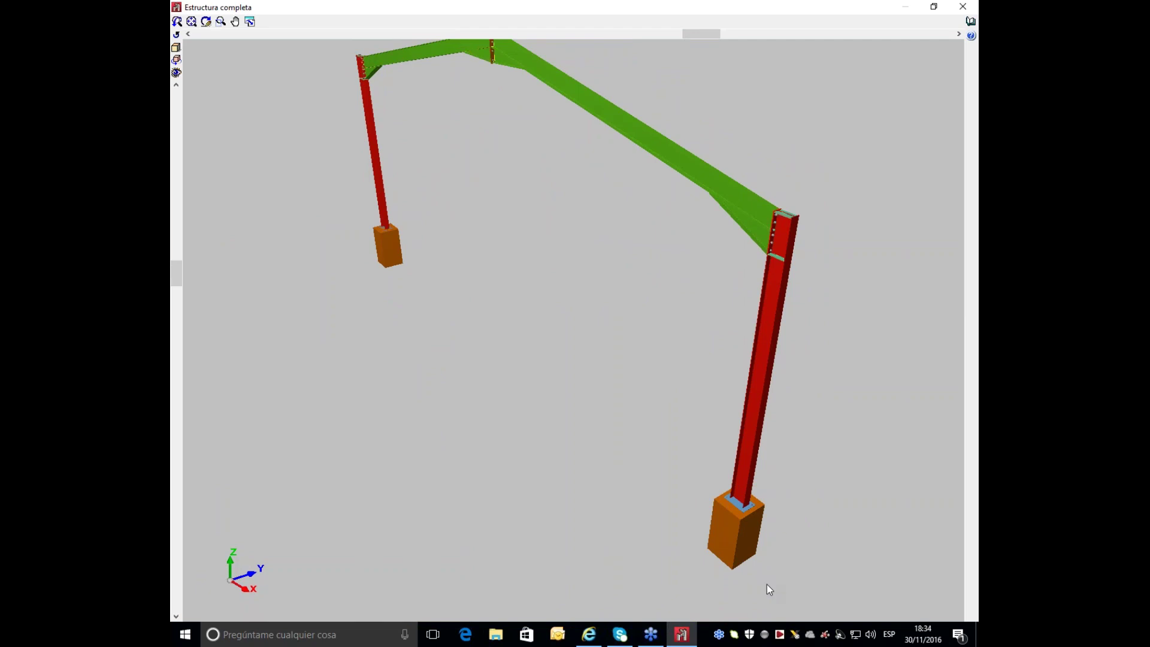
scroll(766, 584, "down", 3)
middle_click_drag(753, 586, 741, 417)
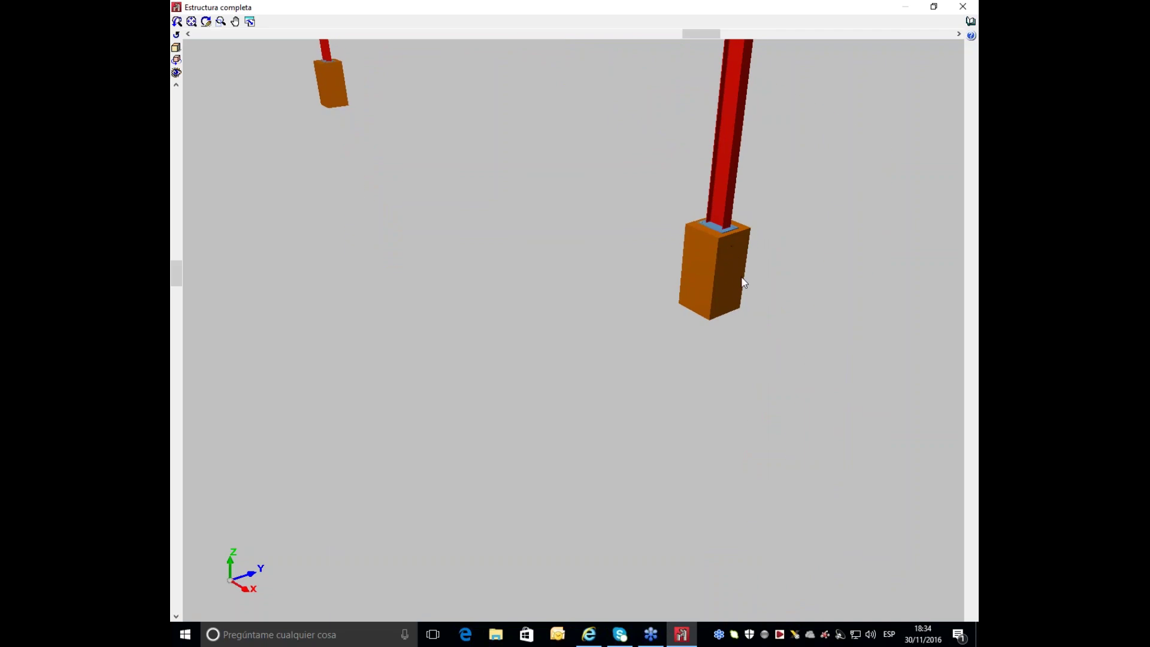
middle_click_drag(730, 268, 731, 291)
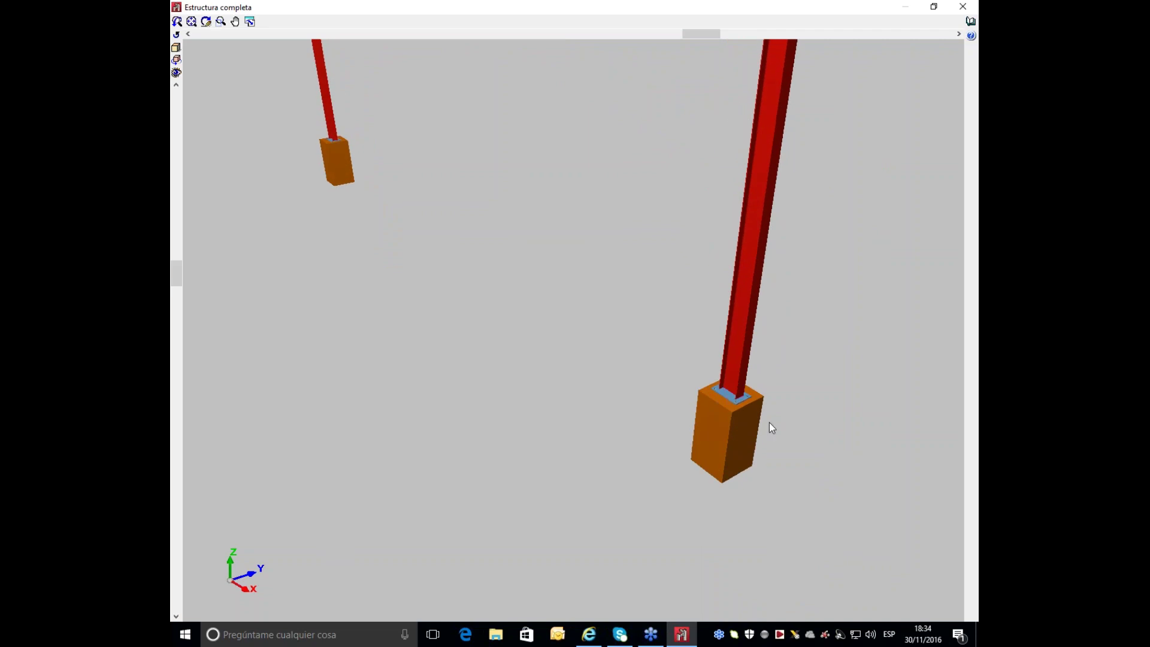
scroll(758, 418, "up", 3)
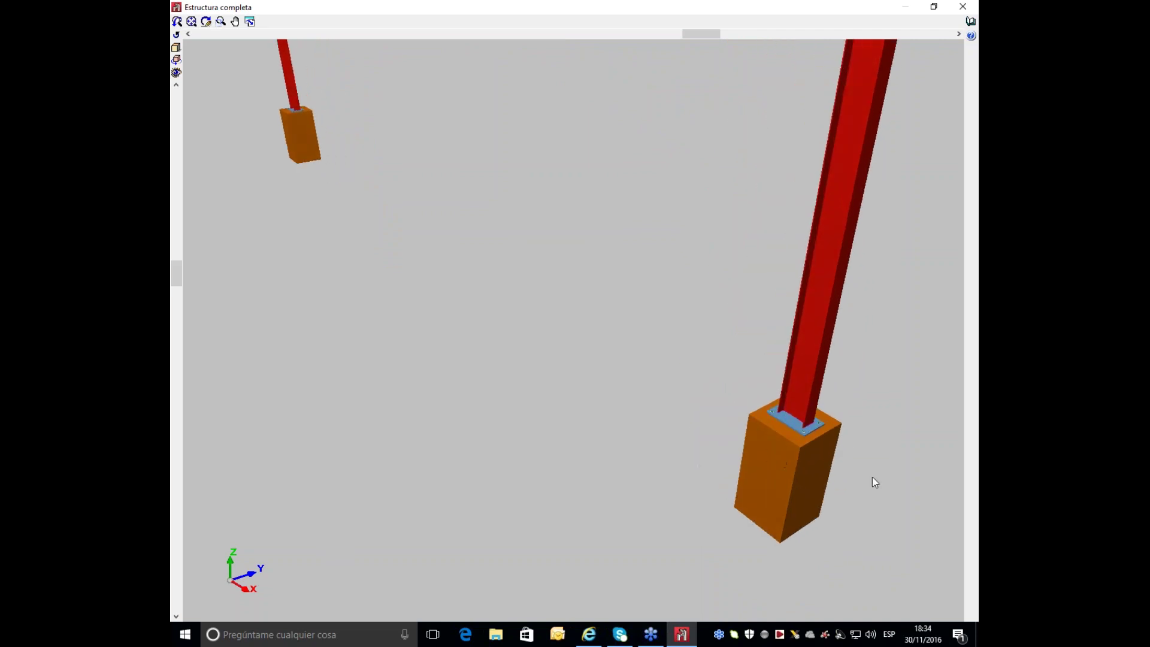